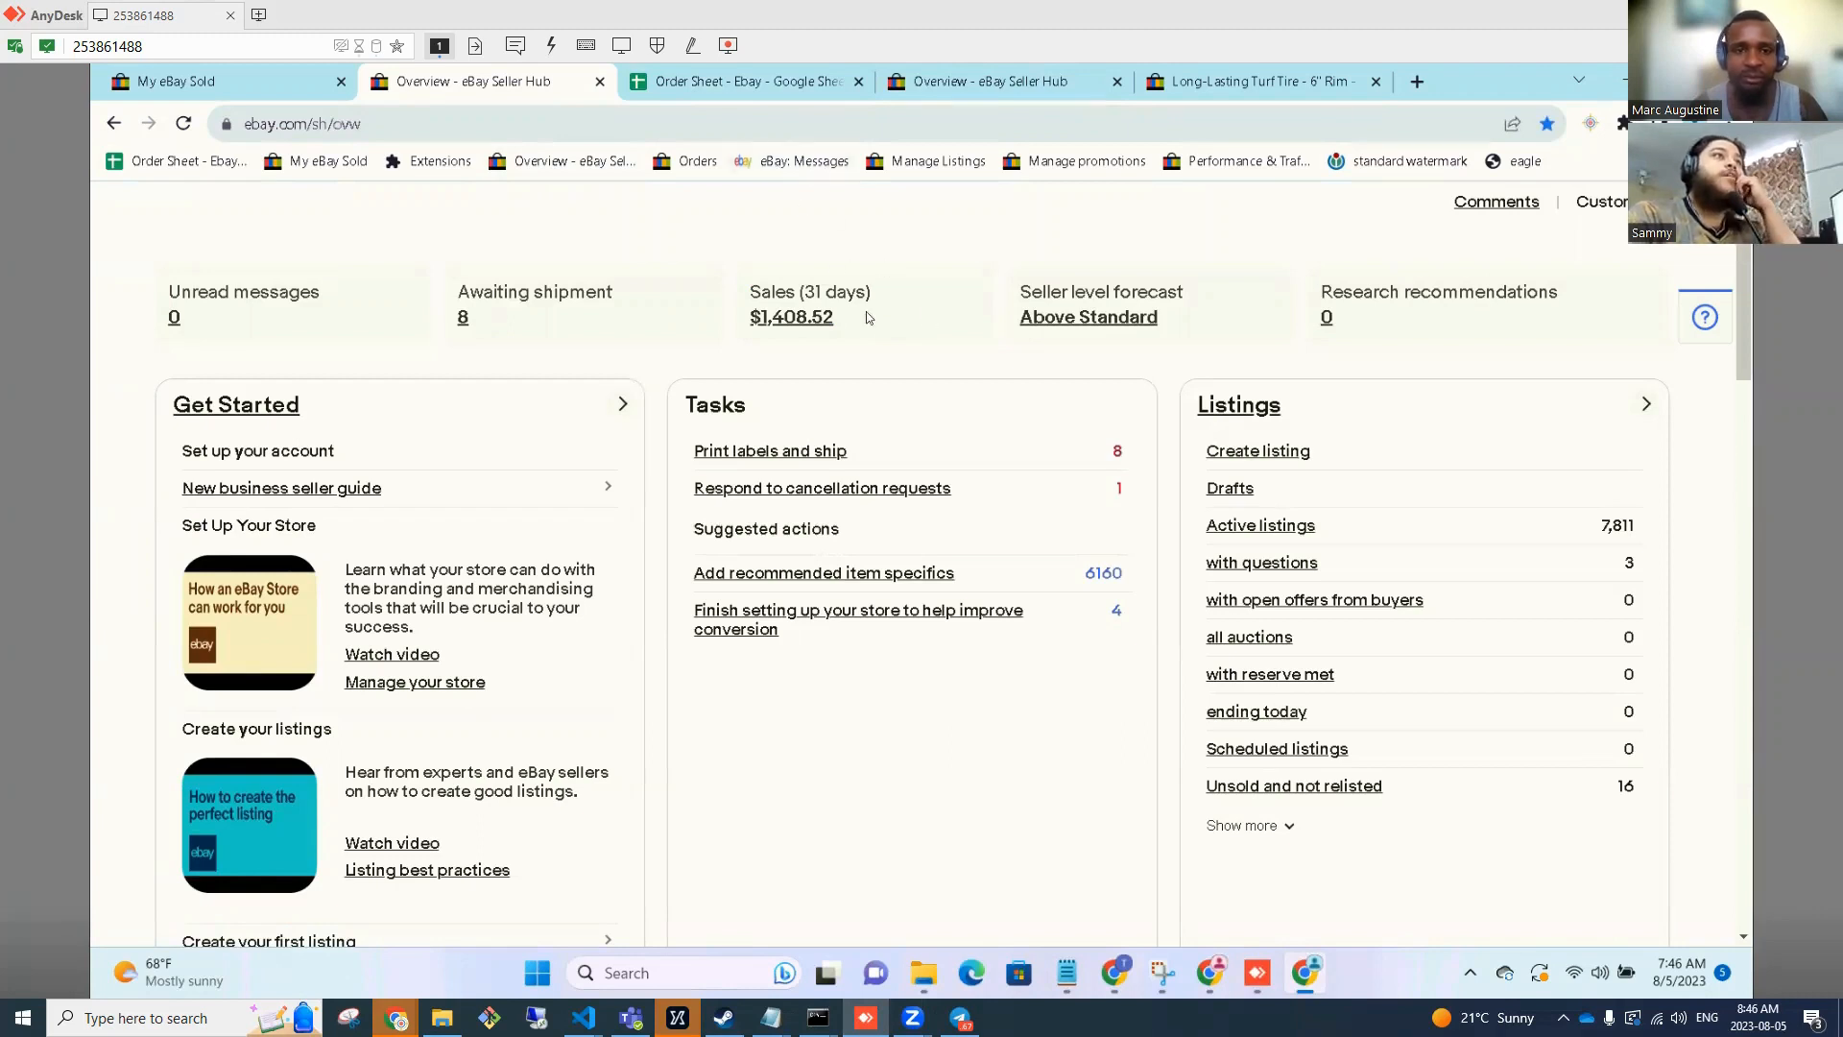
Highlight the 31-day sales total on the Seller Hub overview and inspect the daily bars in its Sales chart.
left_click_drag(869, 316, 749, 290)
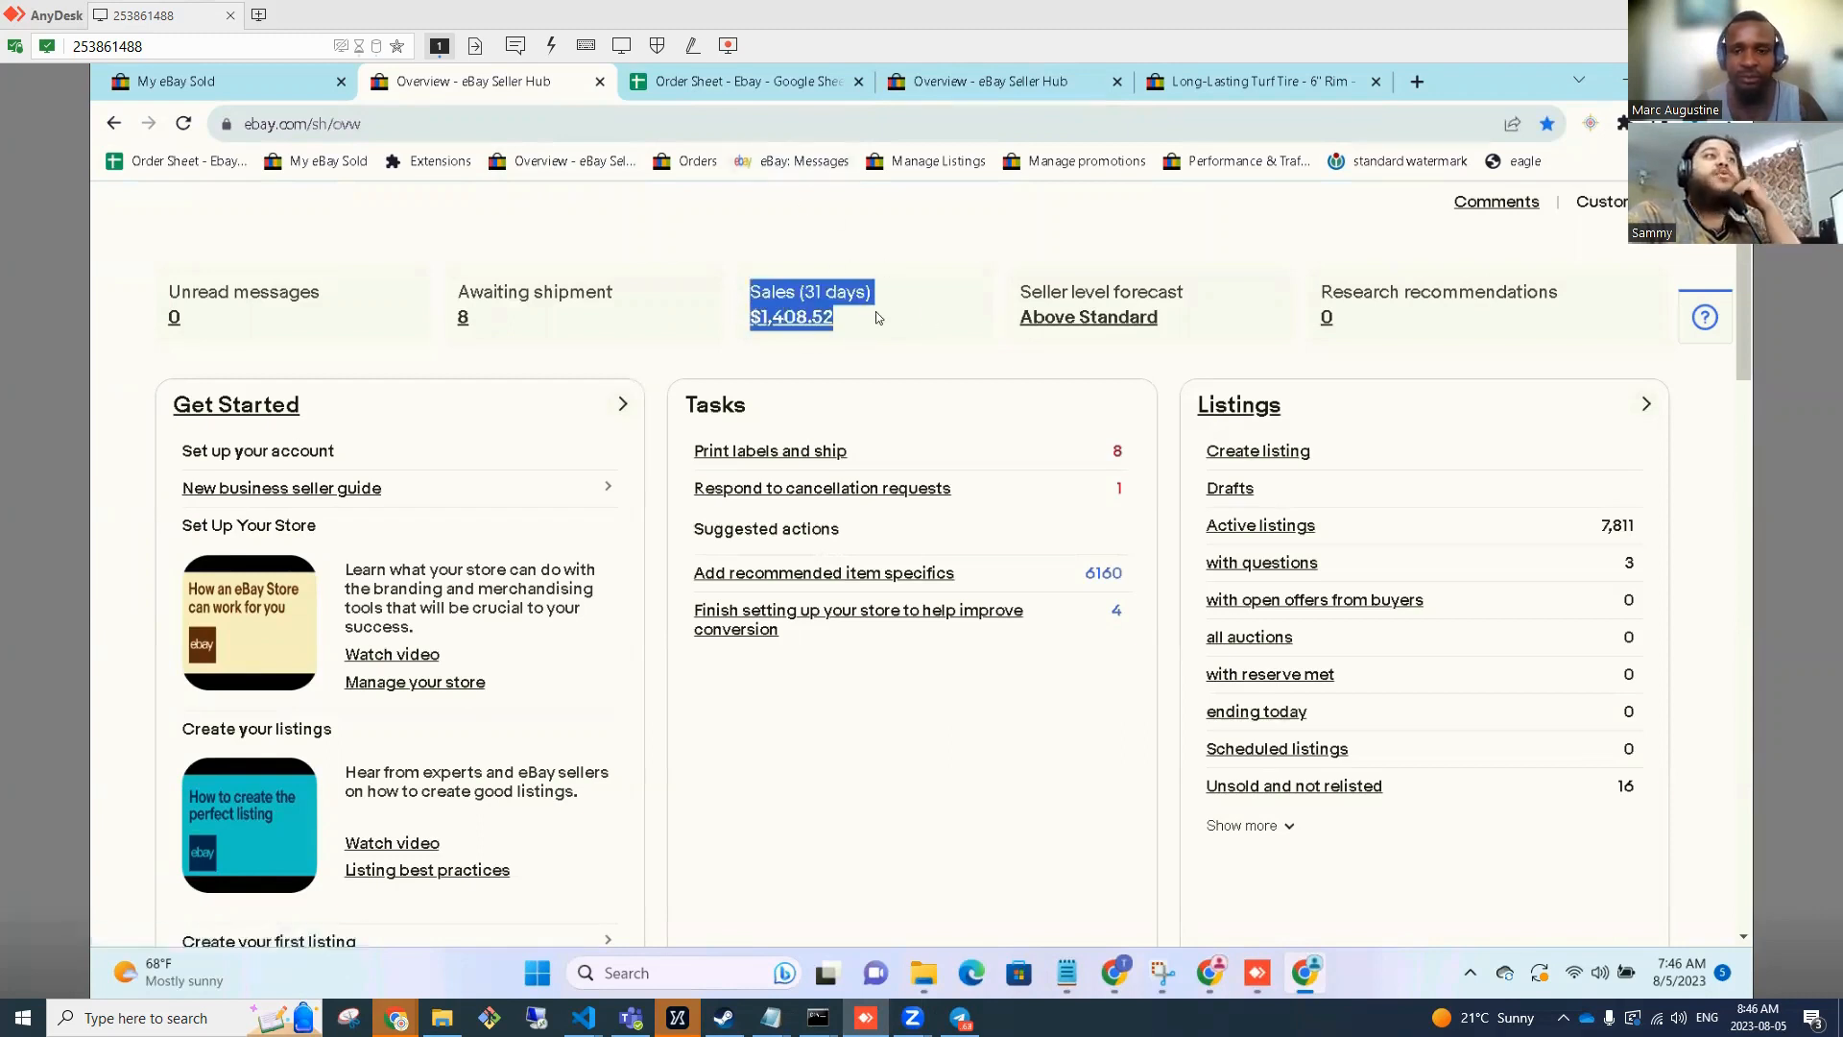
scroll(875, 317, "down", 8)
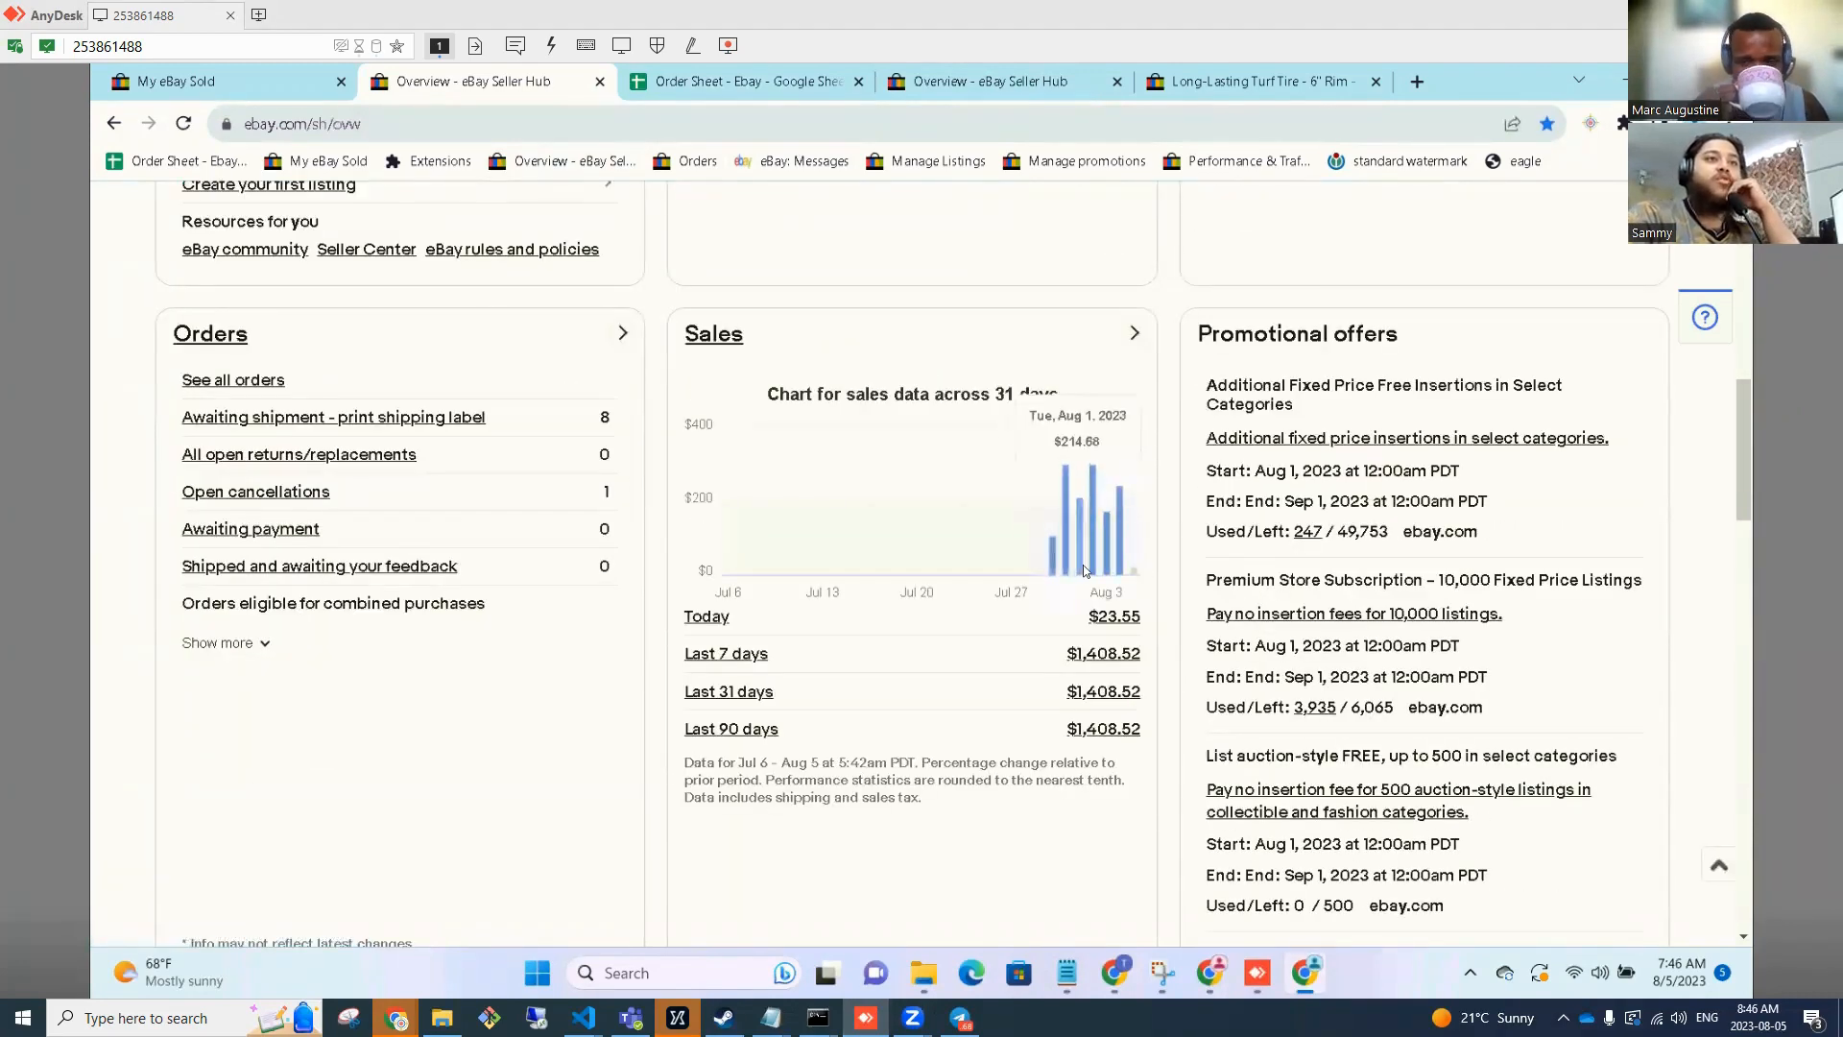
mouse_move(1090, 565)
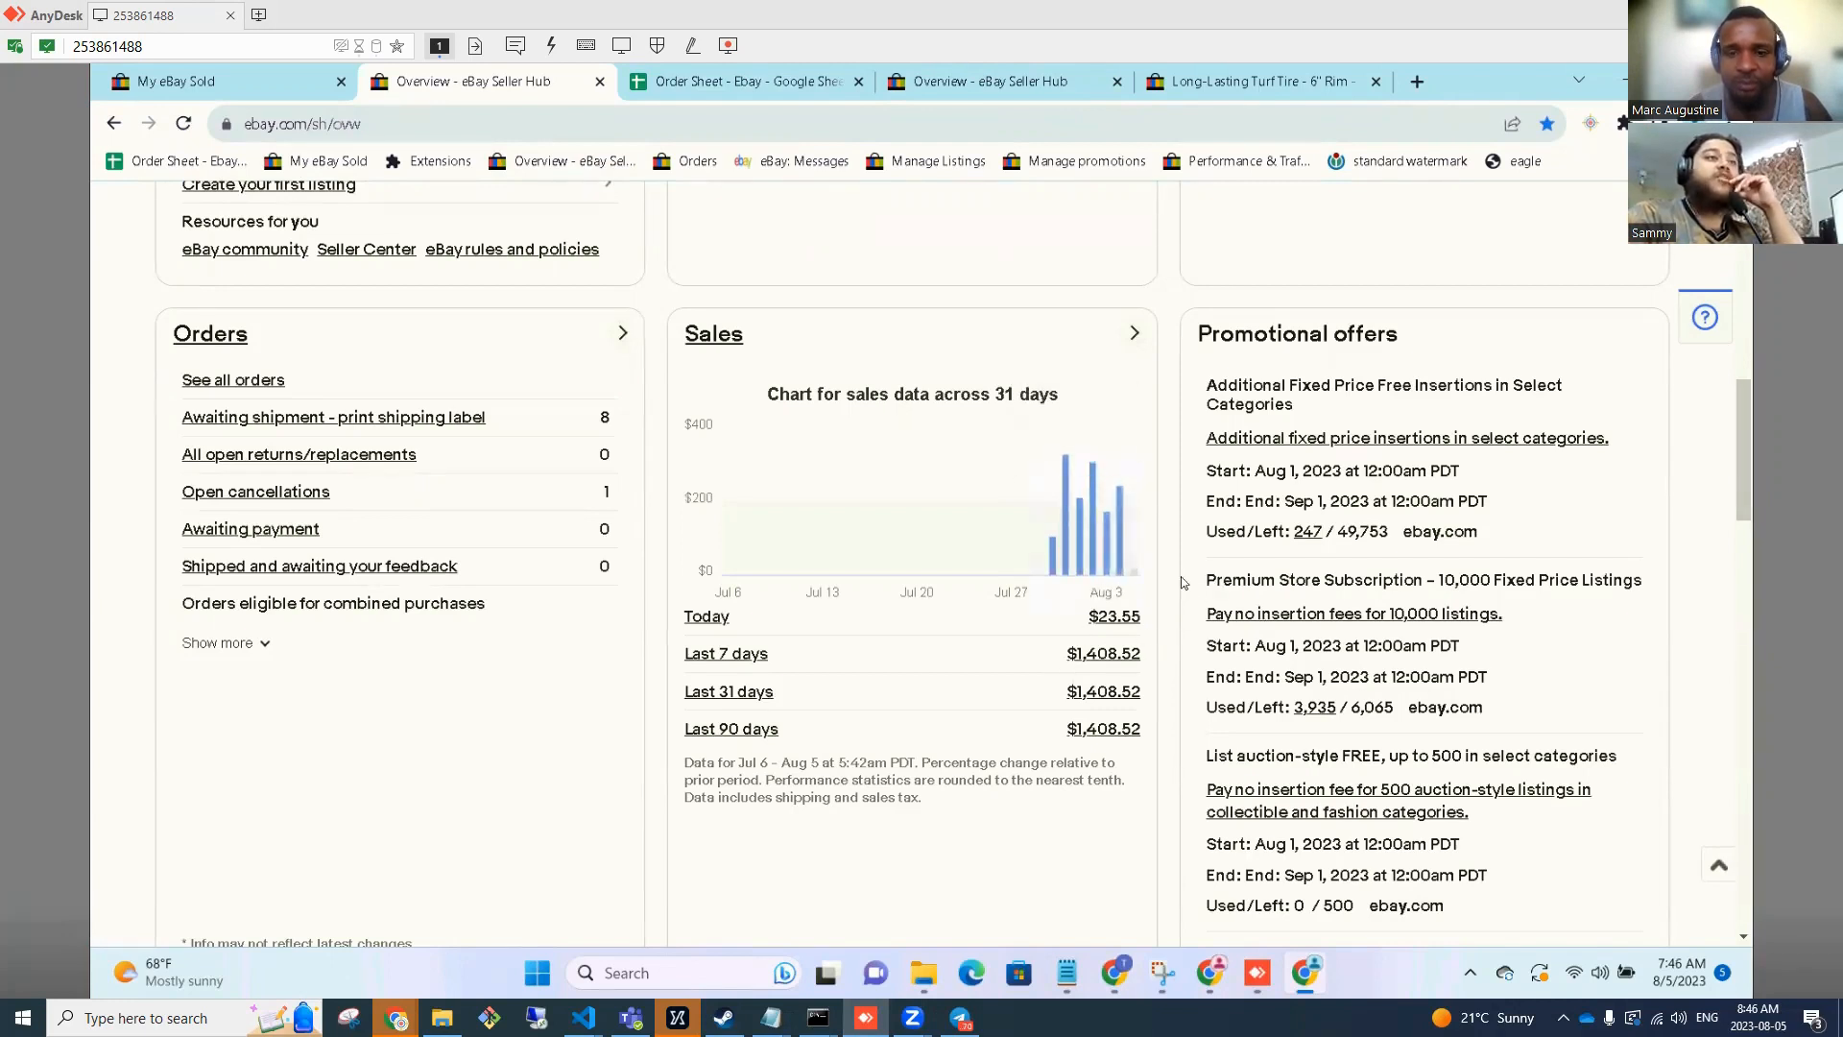
Switch to the Order Sheet spreadsheet and select the entire PROFIT column to check its sum.
left_click(733, 85)
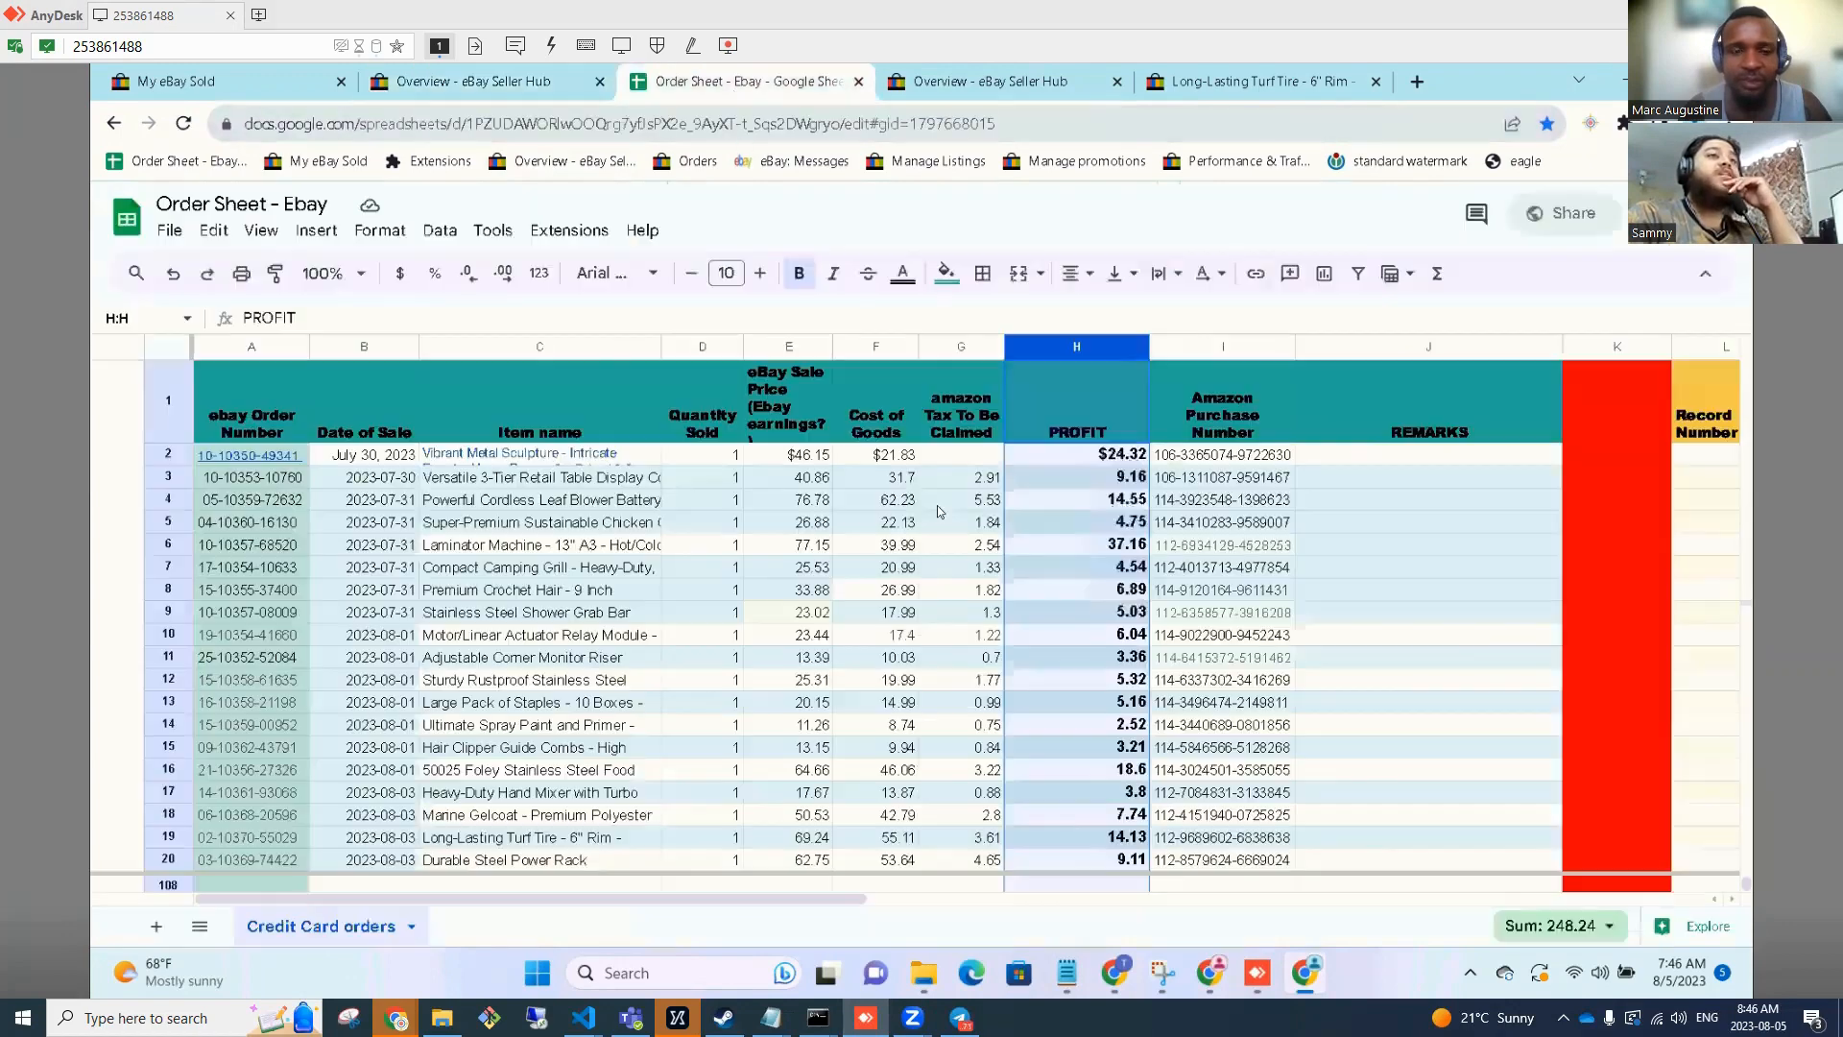
left_click(1379, 657)
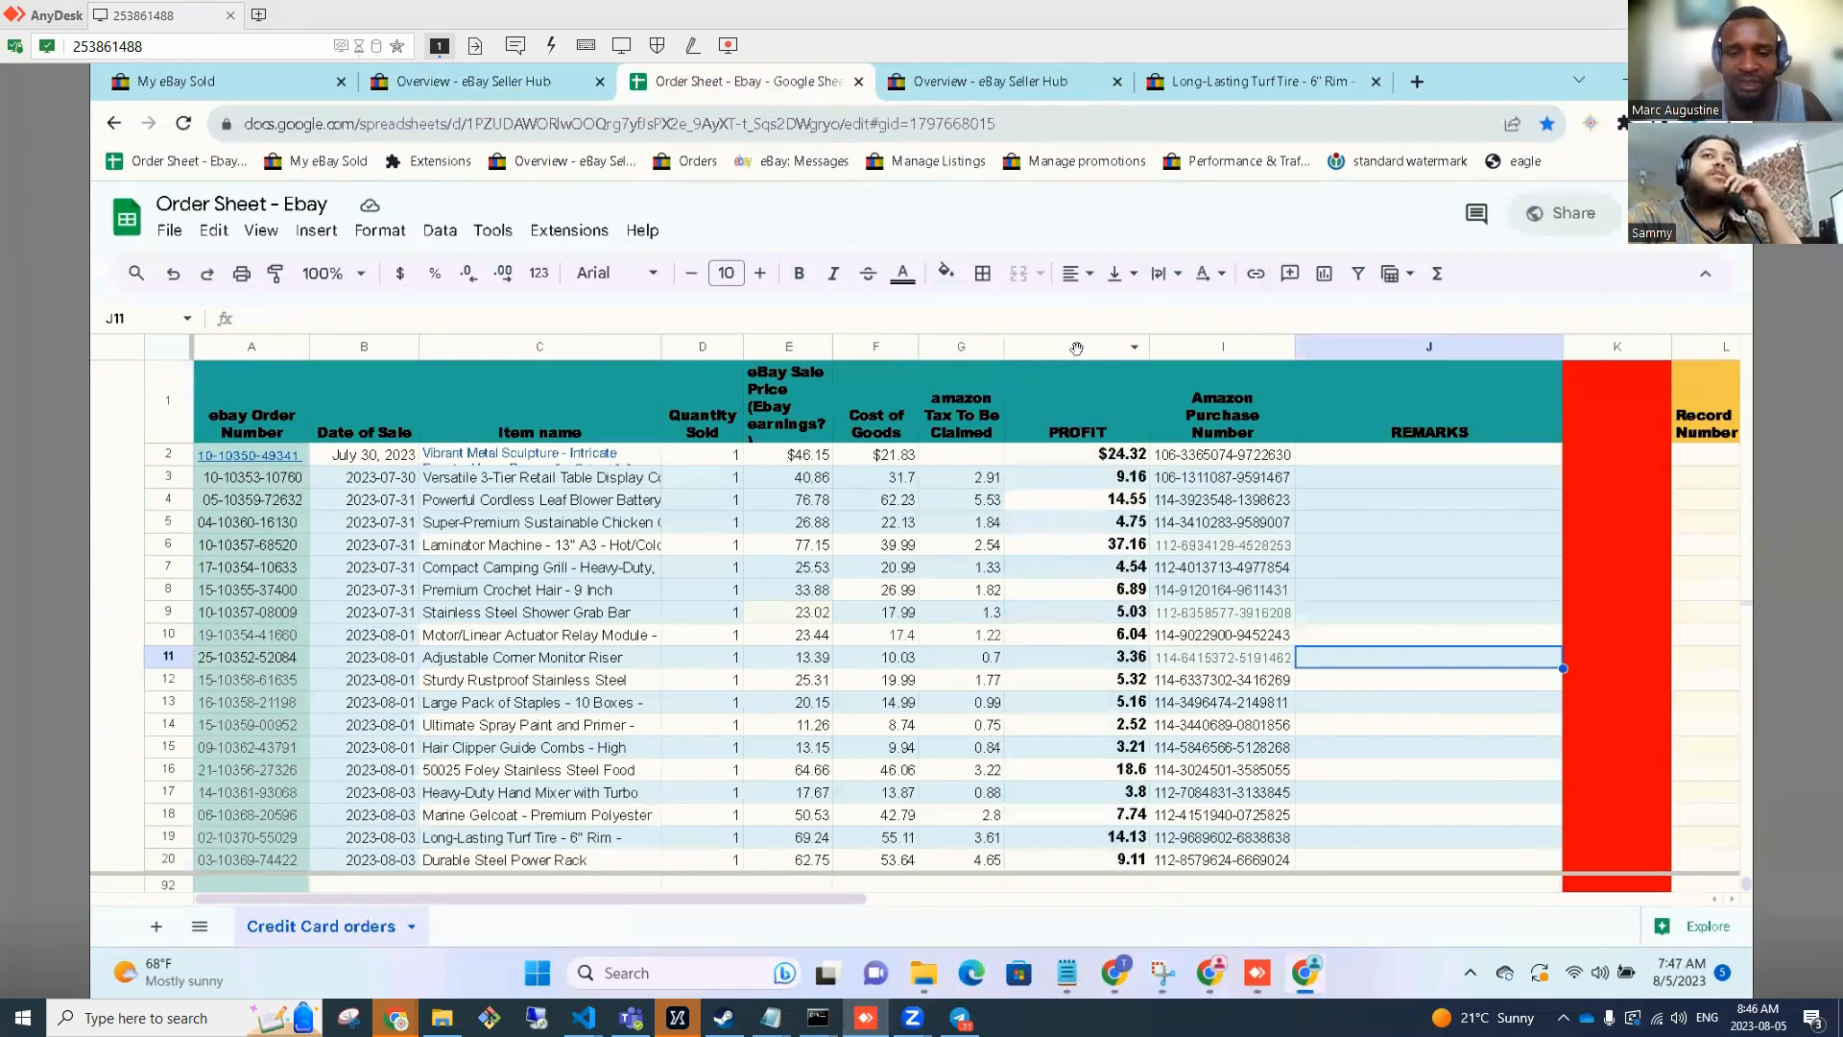
left_click(1077, 350)
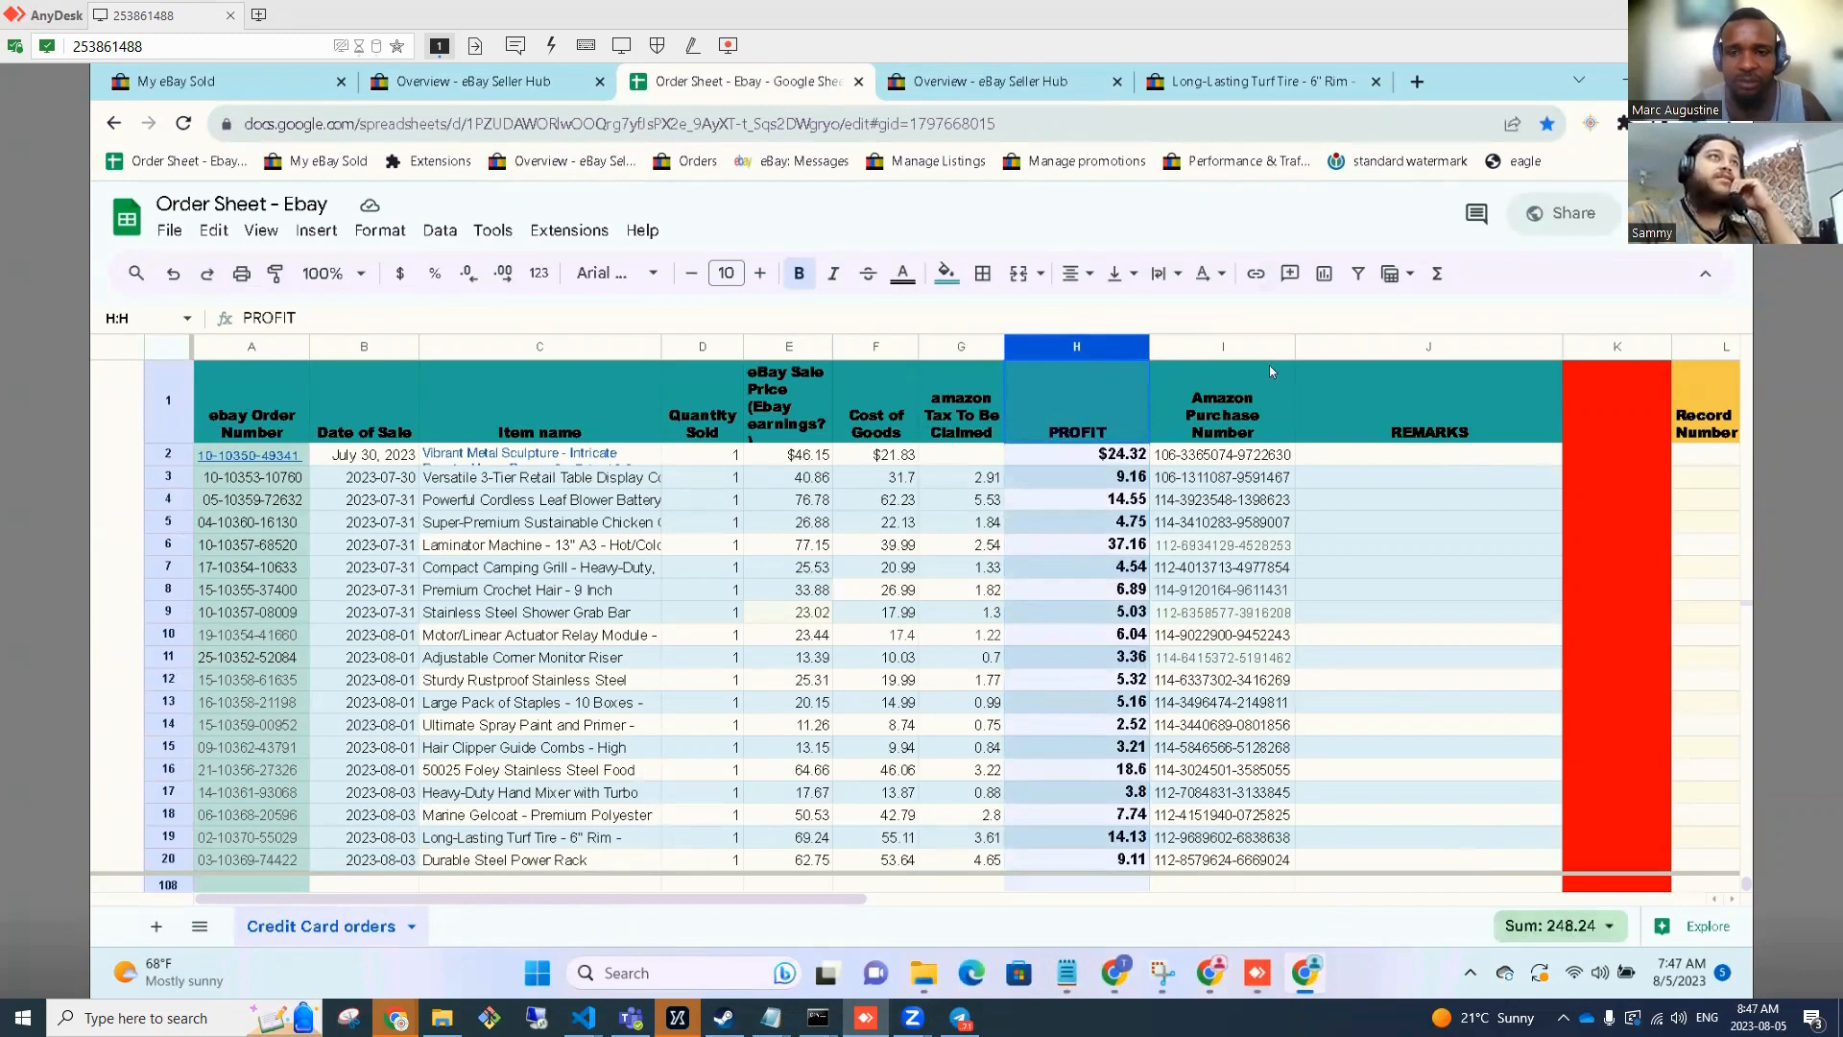
scroll(1261, 365, "down", 8)
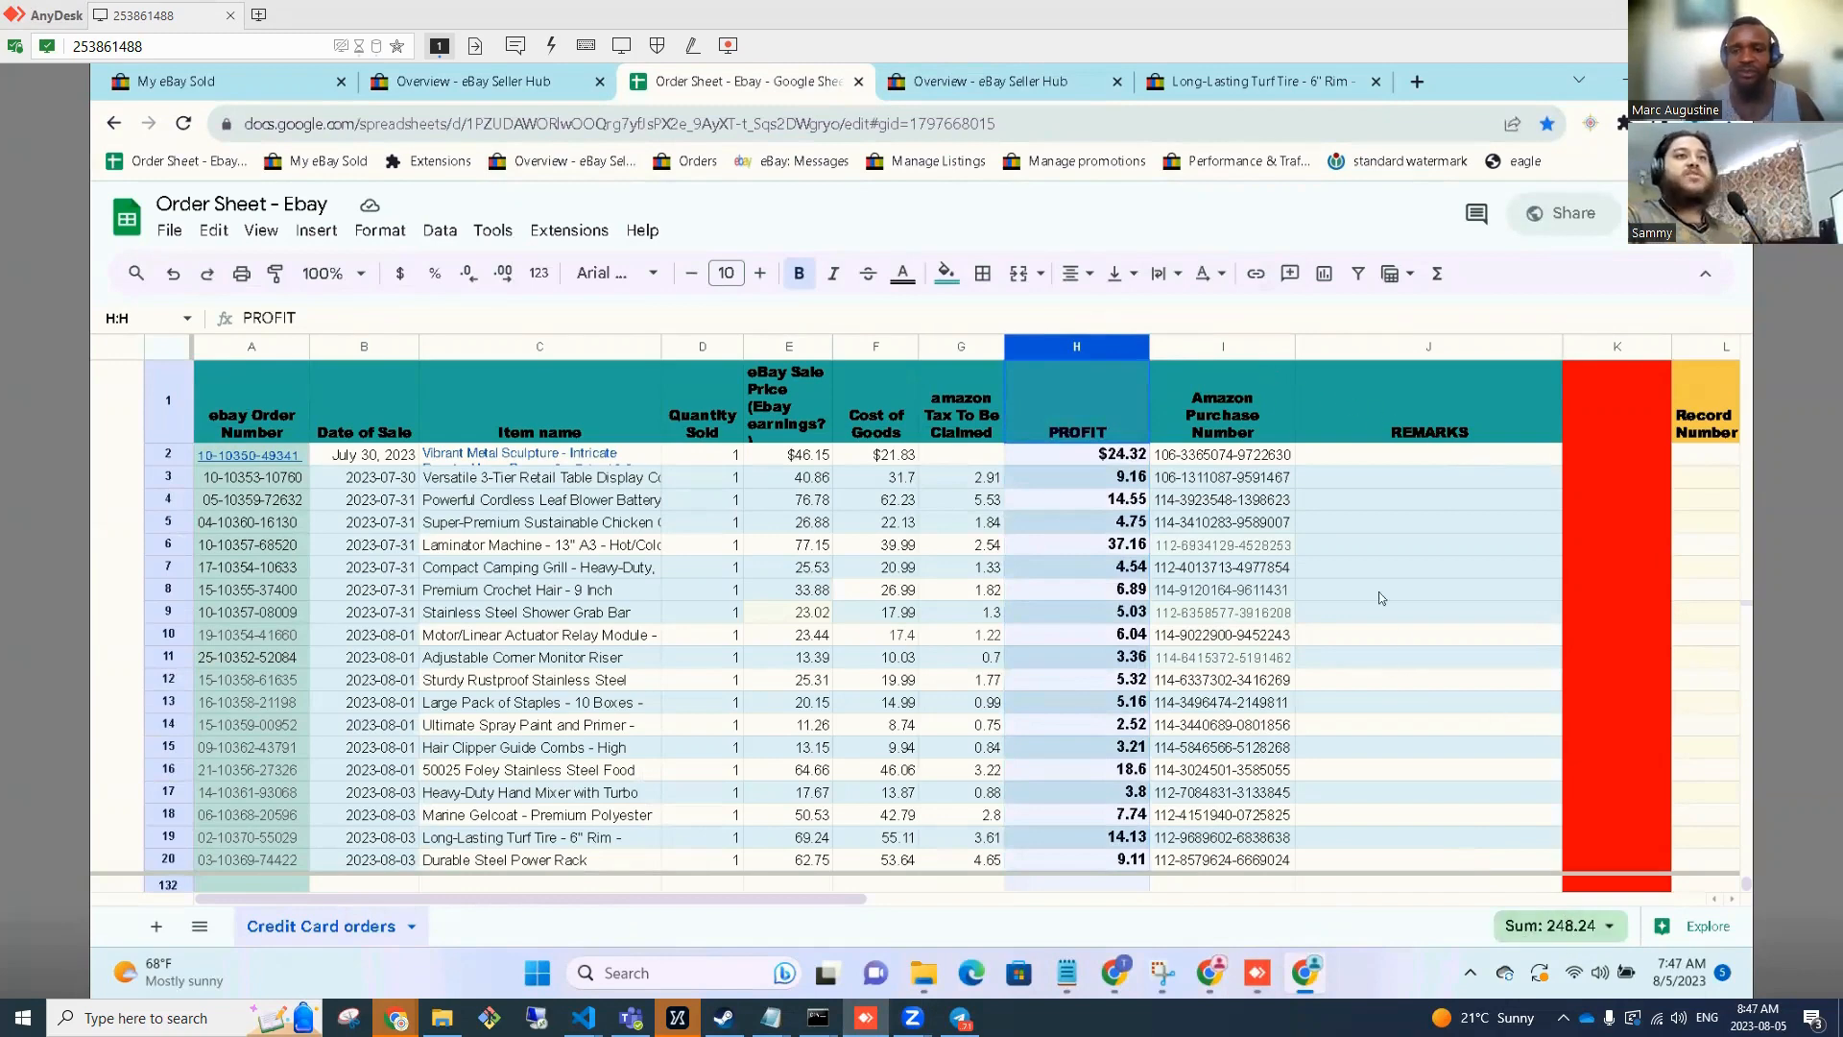
Return to the second Seller Hub overview page and highlight the active listings count in the Listings card.
left_click(979, 85)
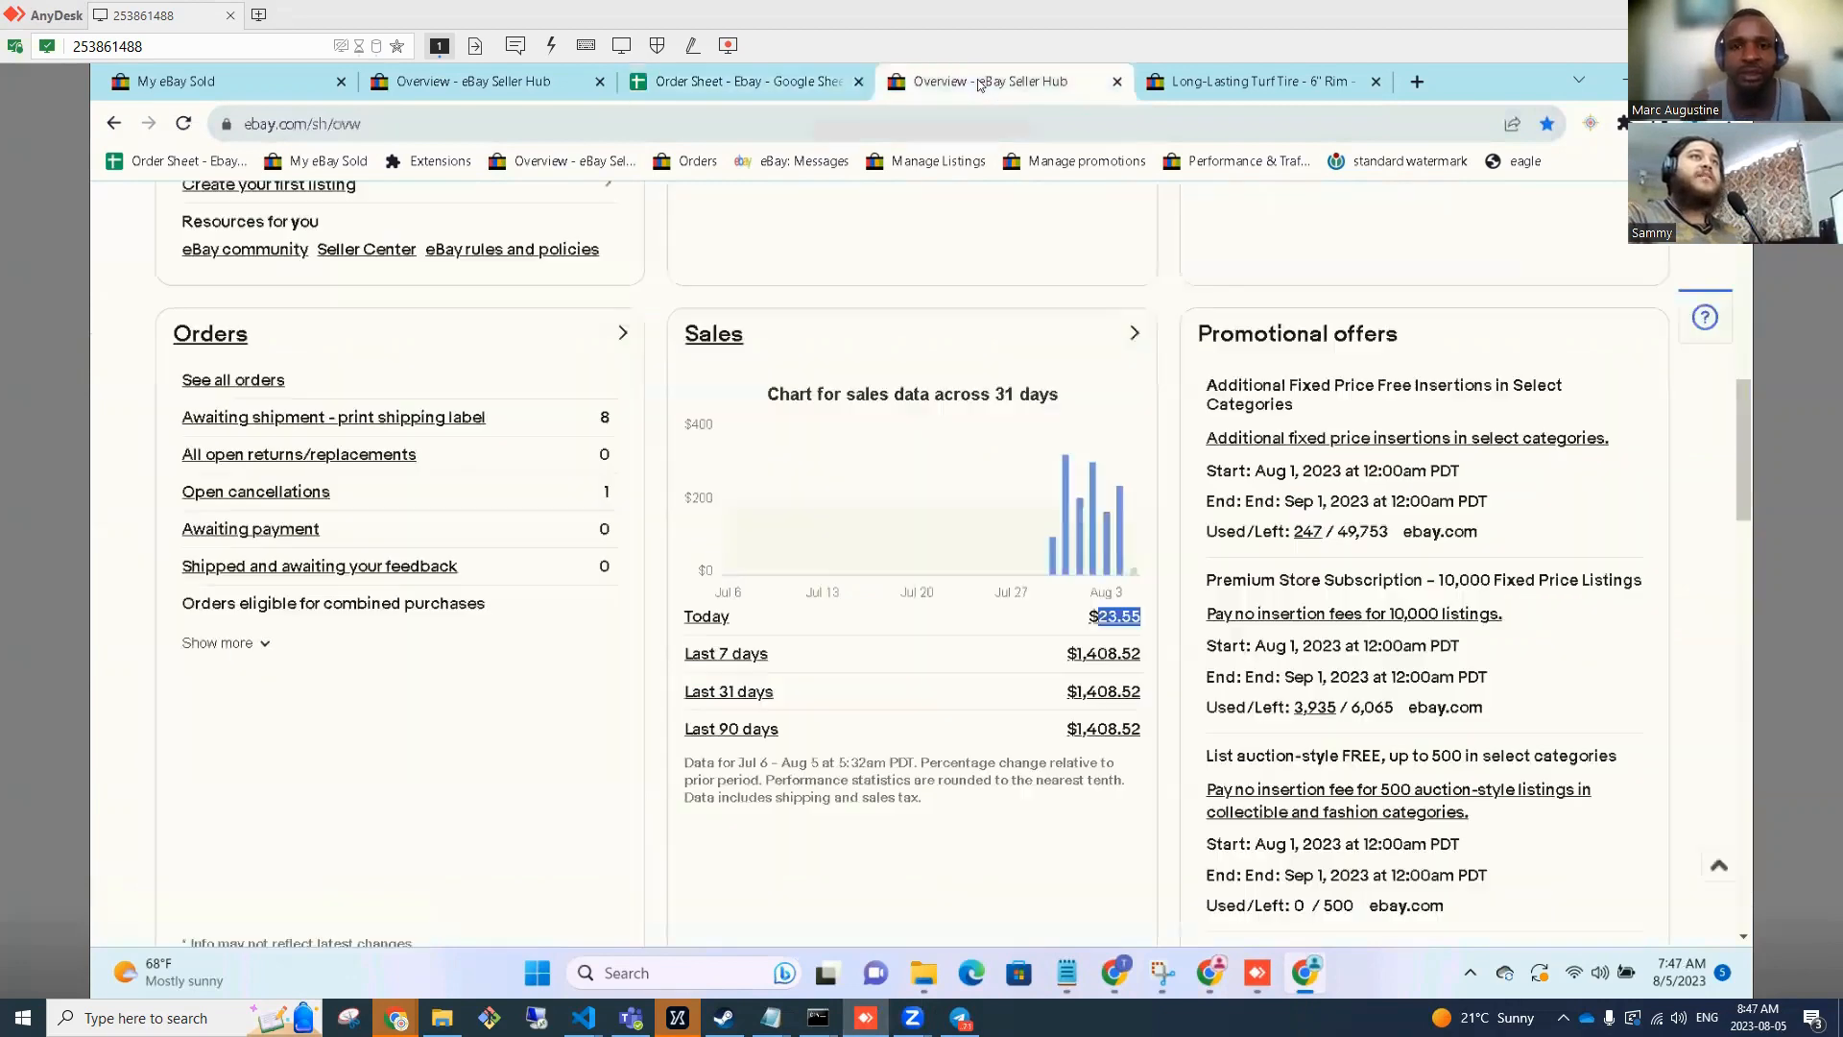
scroll(909, 427, "up", 8)
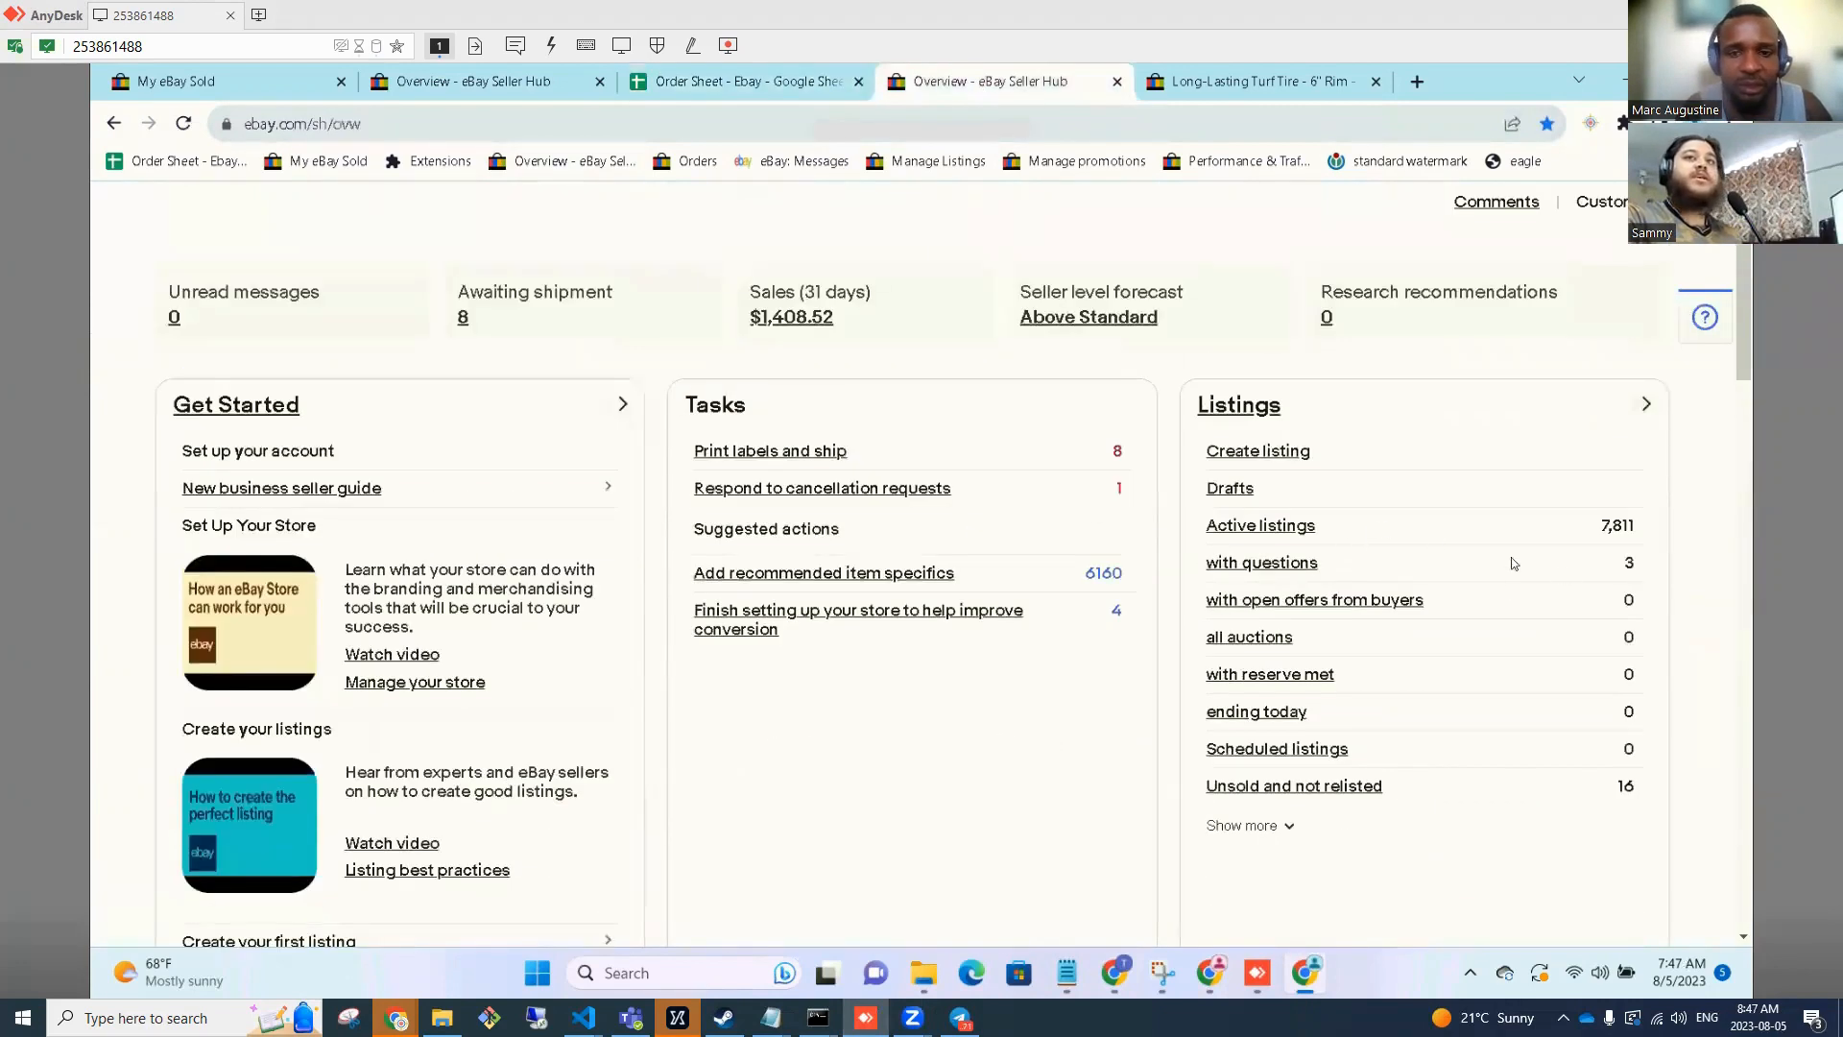
double_click(1648, 528)
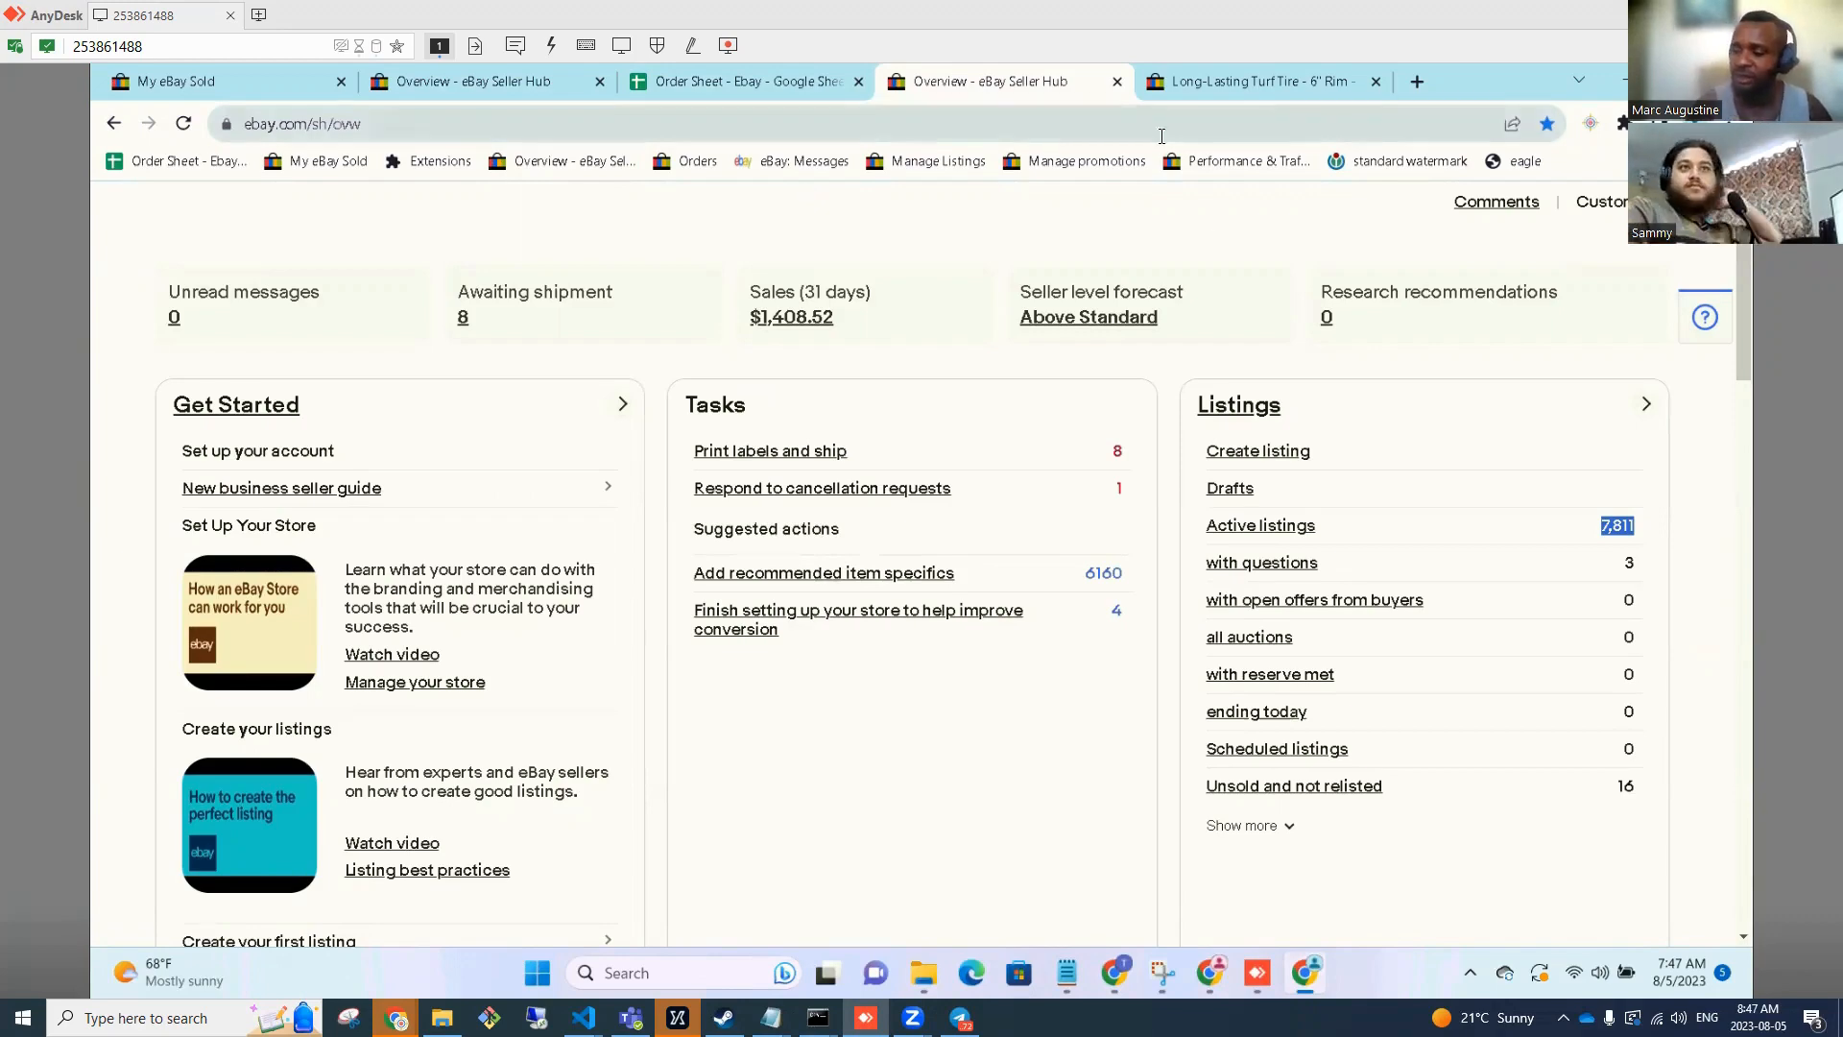
Open the Selling page from My eBay and find the Monthly limits card on the overview.
scroll(1262, 238, "up", 3)
mouse_move(1487, 197)
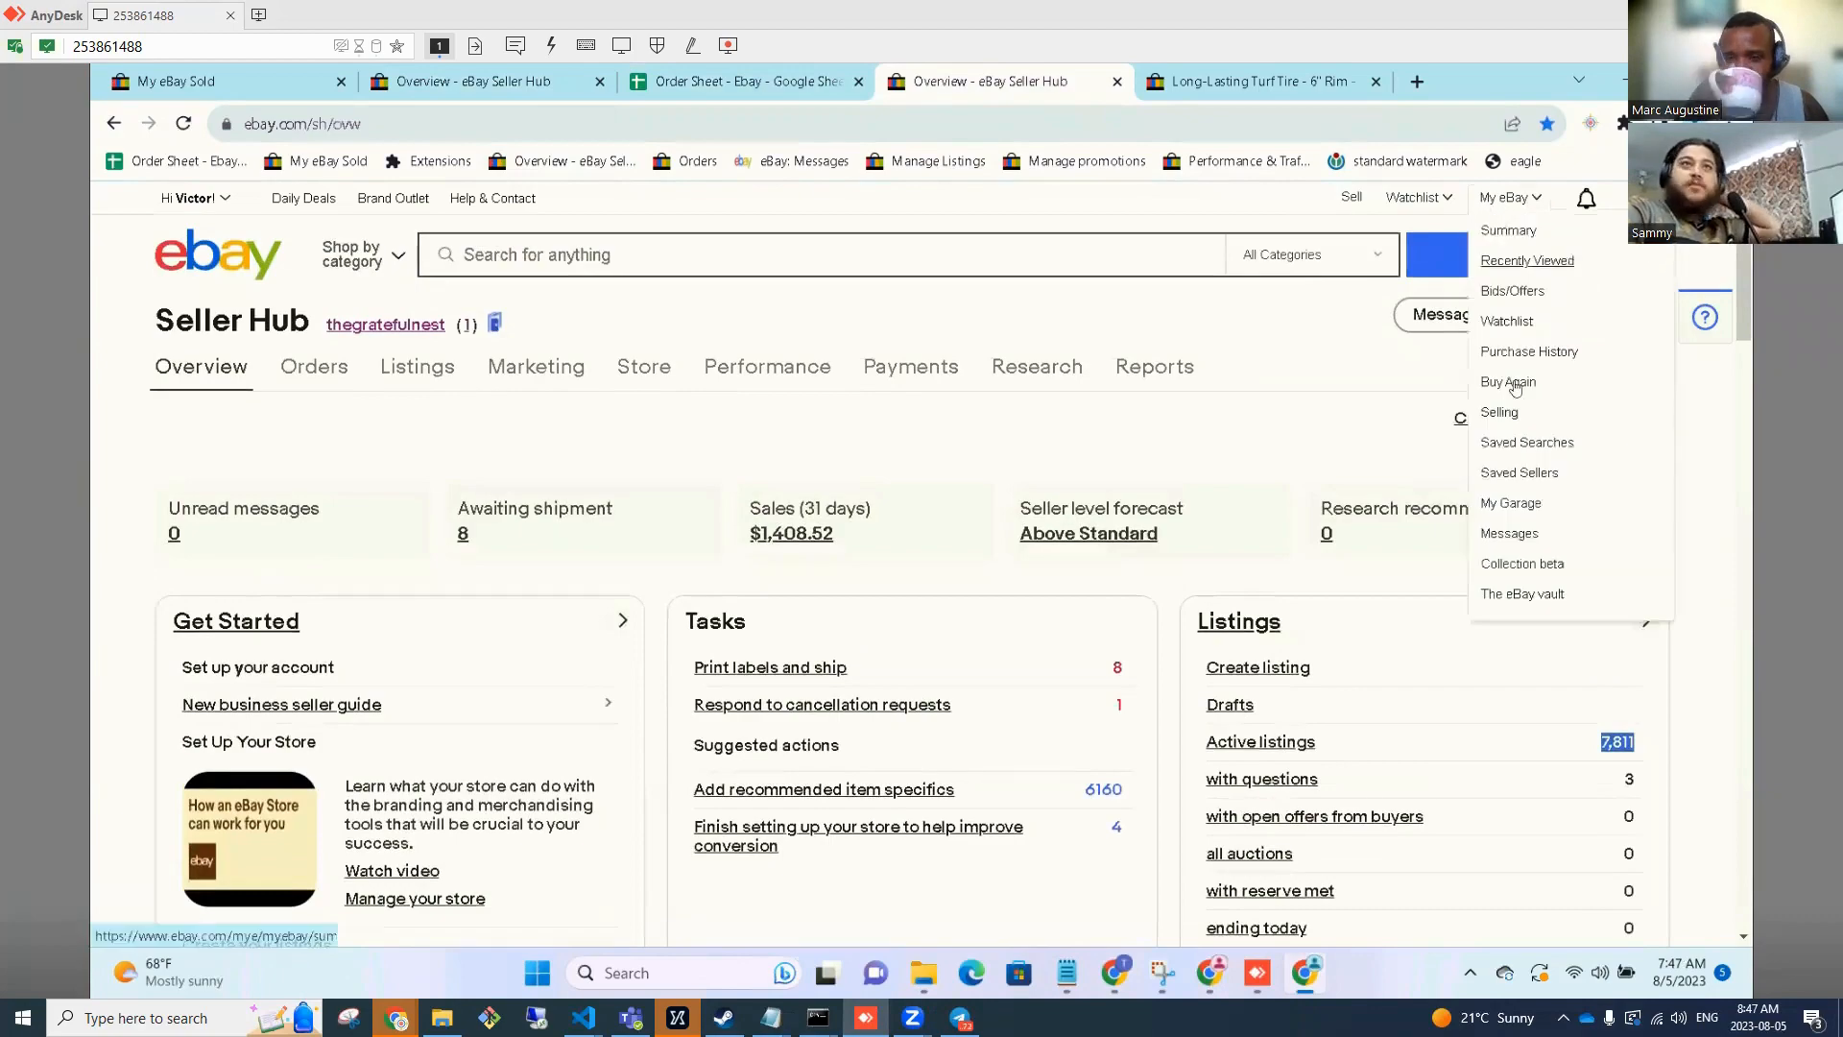
left_click(1502, 415)
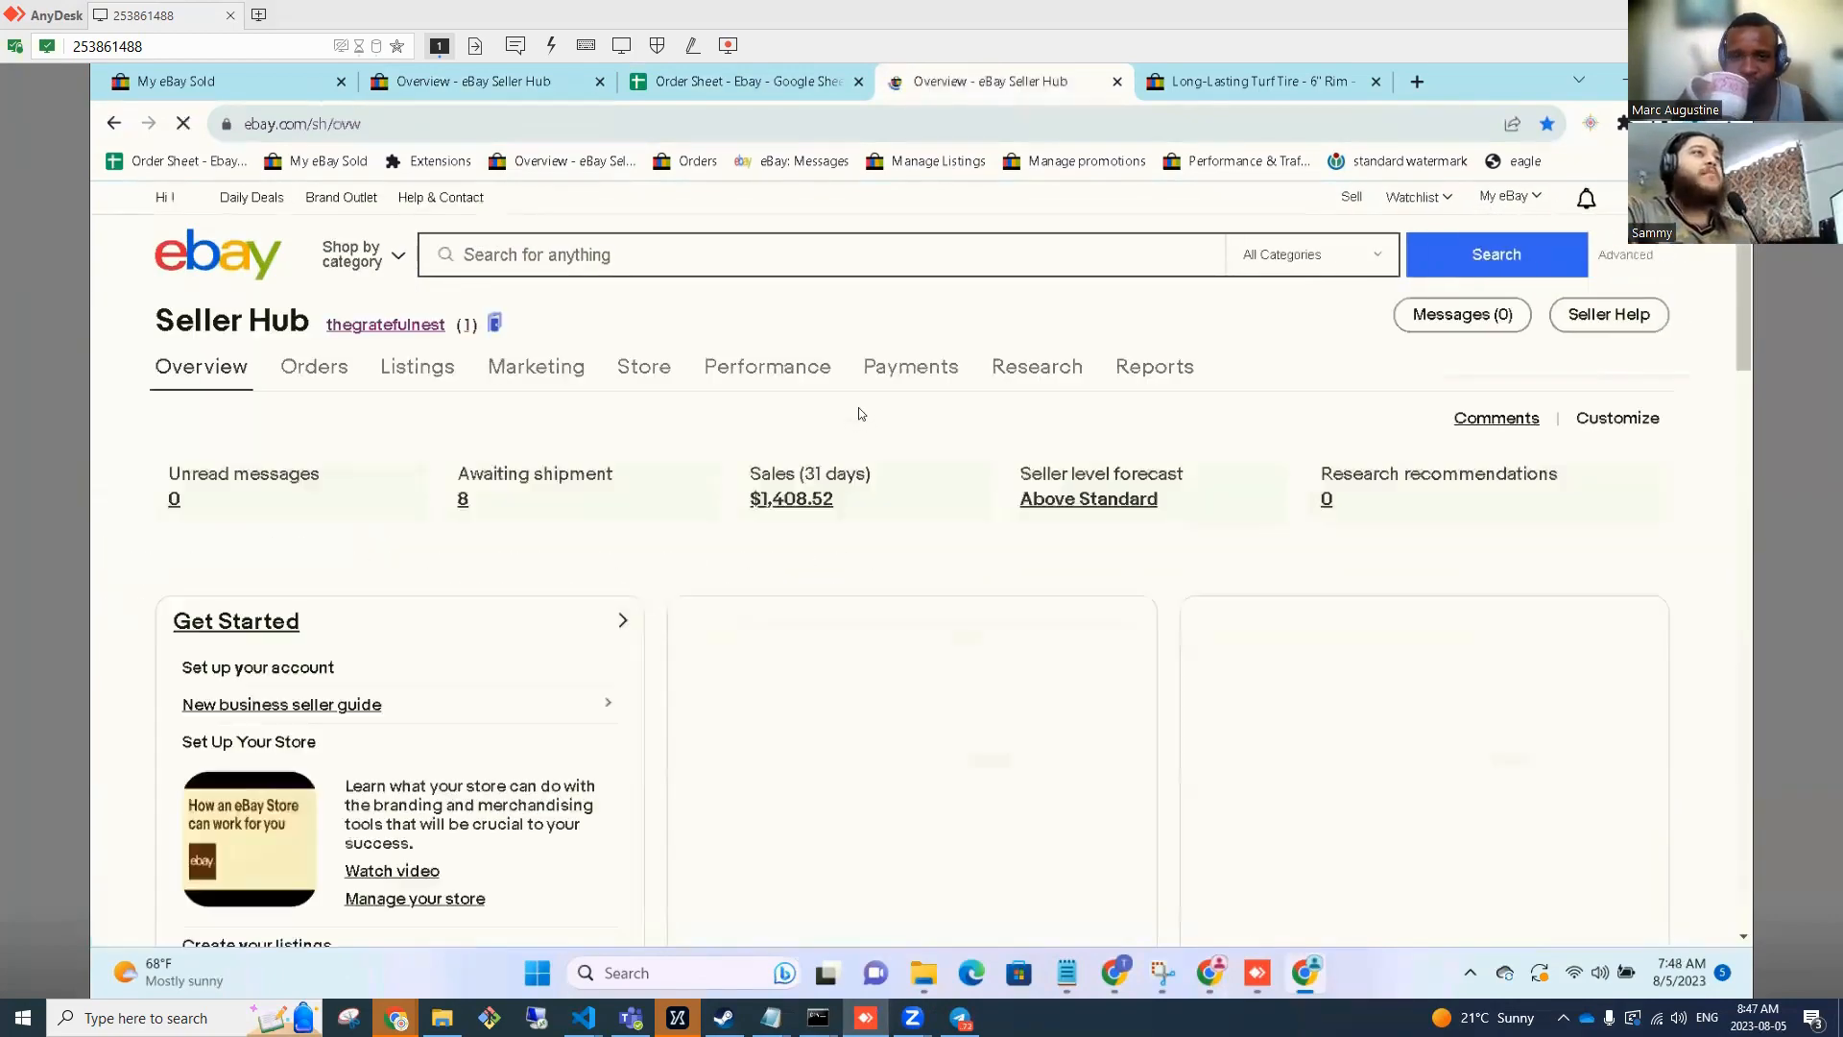
scroll(858, 411, "down", 6)
scroll(860, 413, "down", 10)
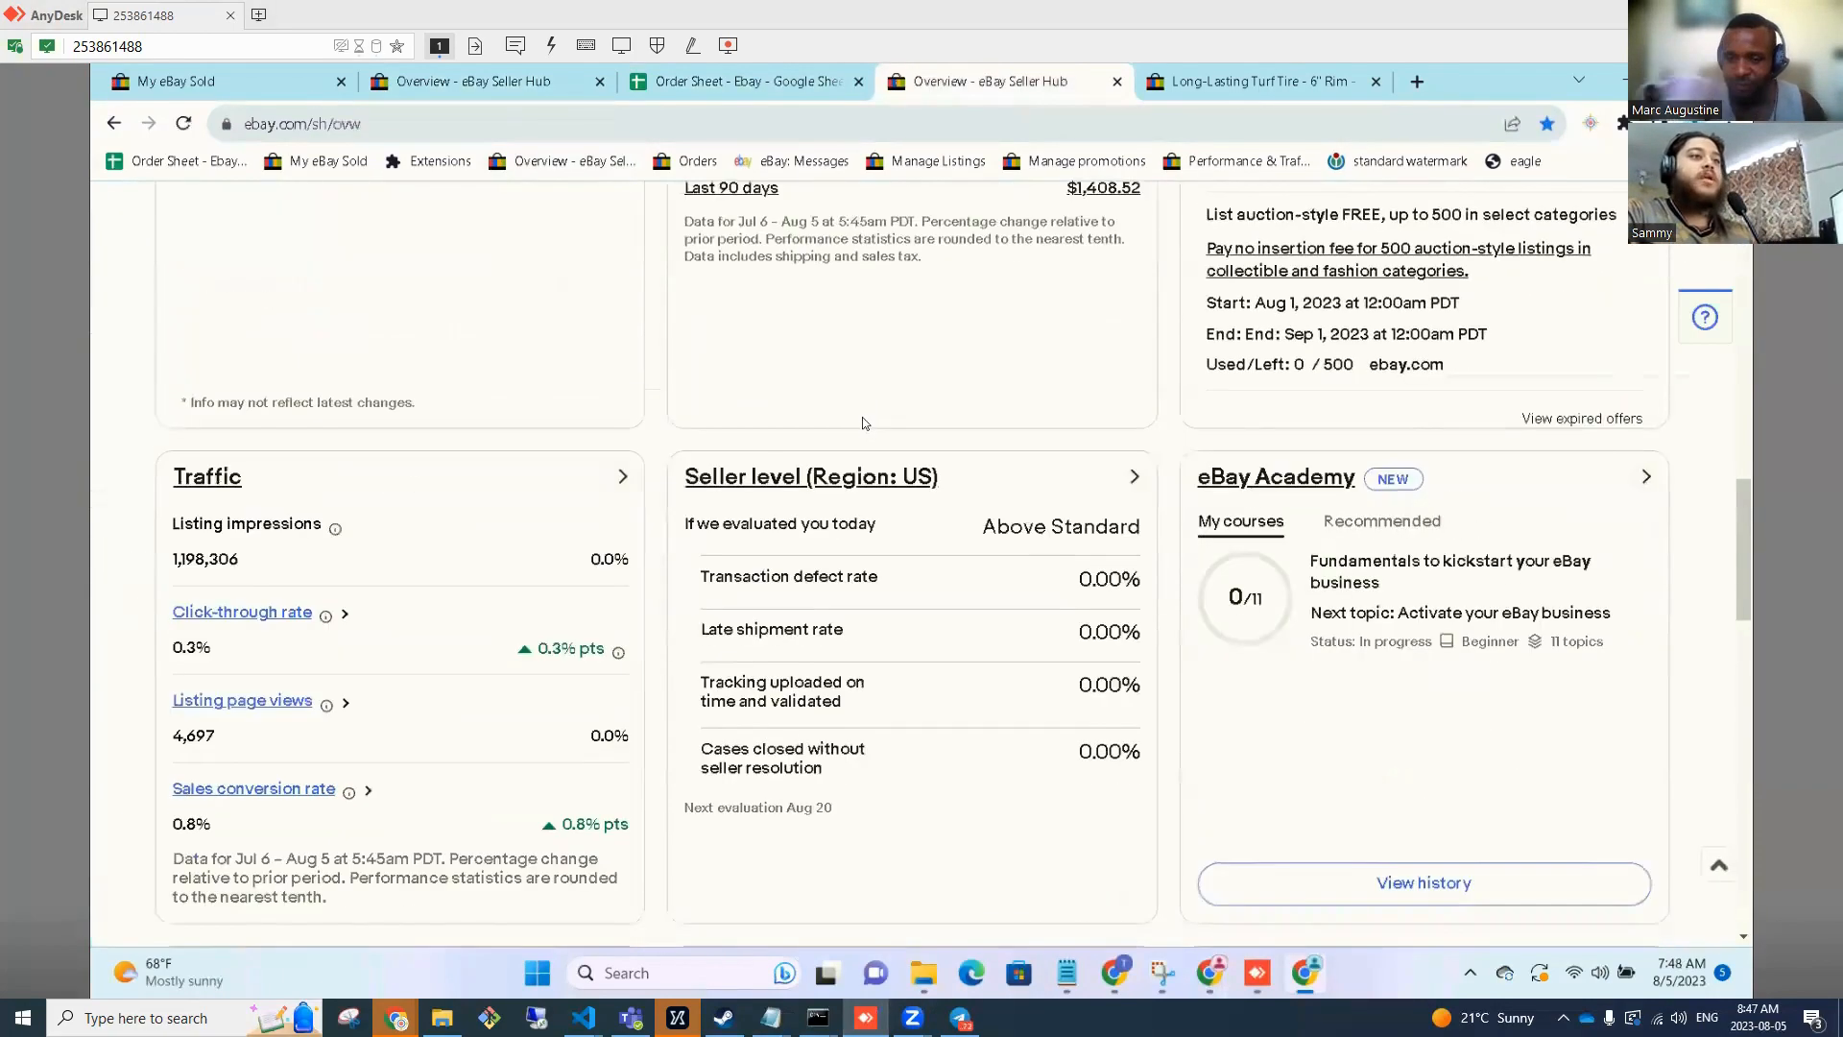
scroll(871, 442, "up", 2)
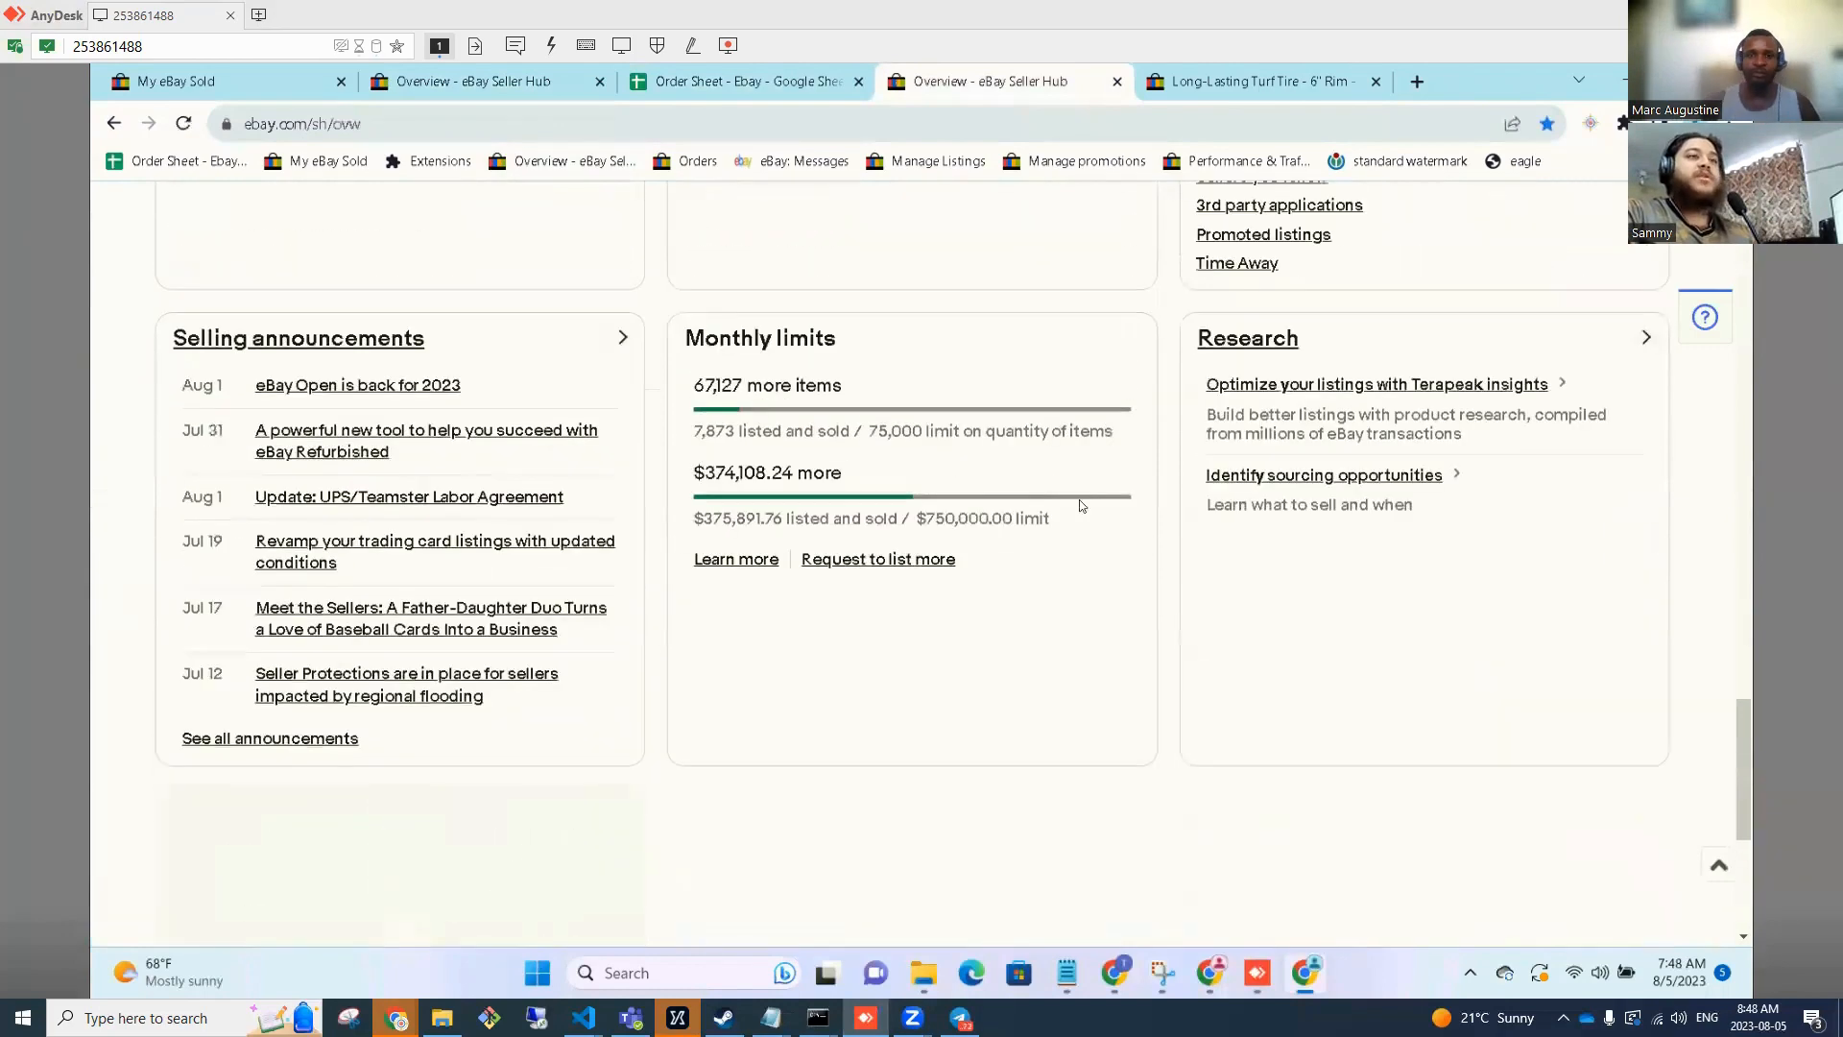
Examine the Monthly limits card, highlighting the item quantity and dollar limits and the amount listed and sold.
left_click_drag(1075, 522, 702, 383)
left_click(705, 382)
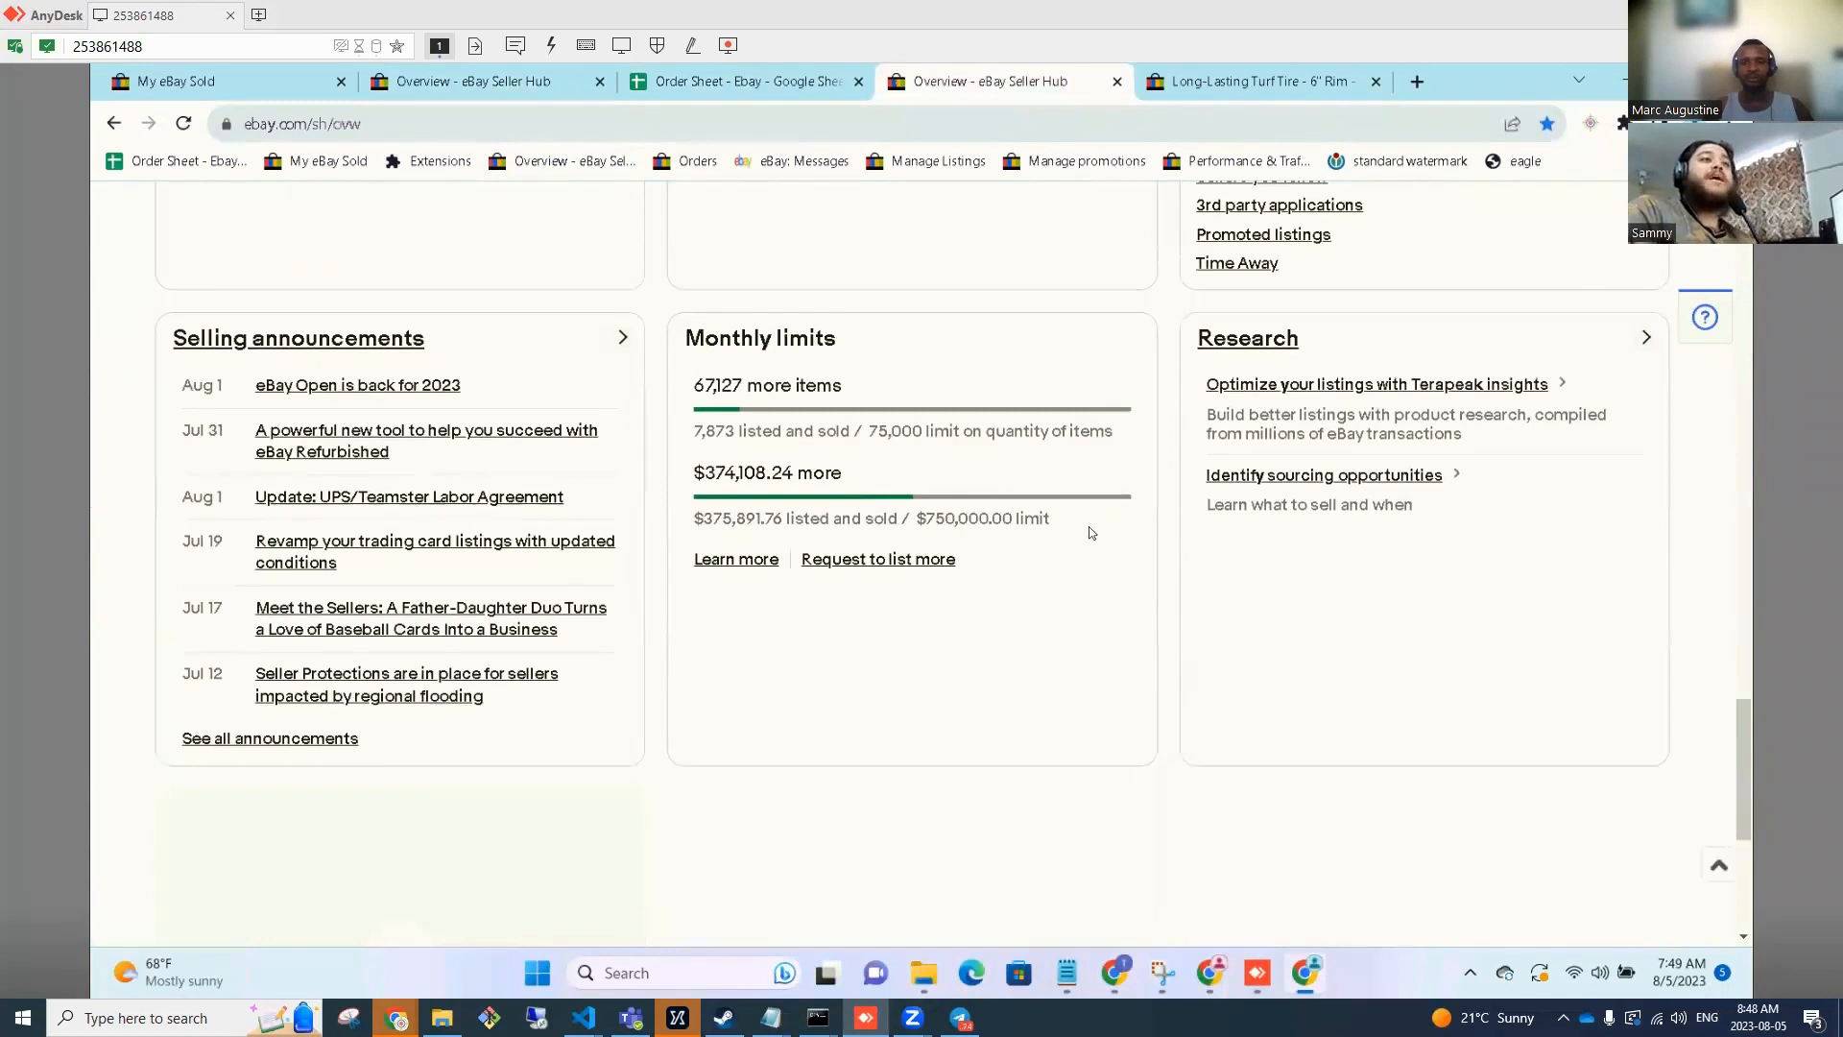
left_click_drag(1089, 526, 666, 354)
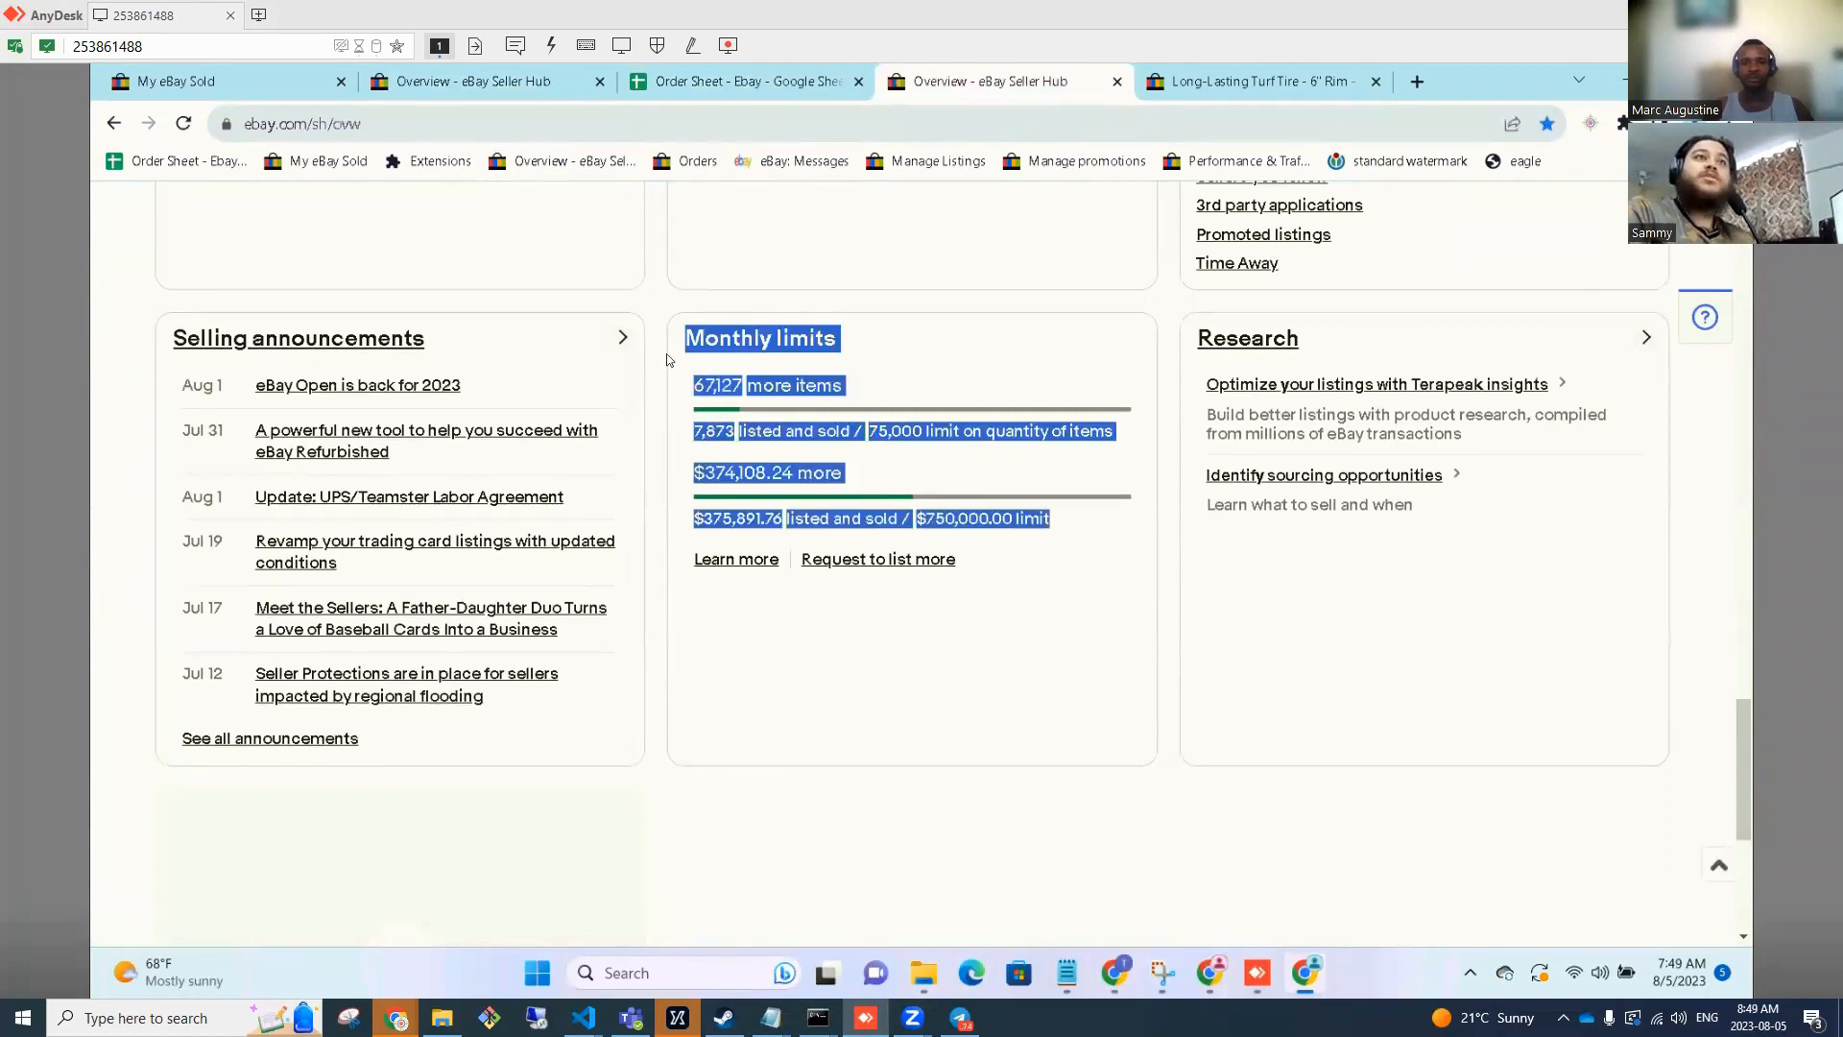
left_click(1080, 534)
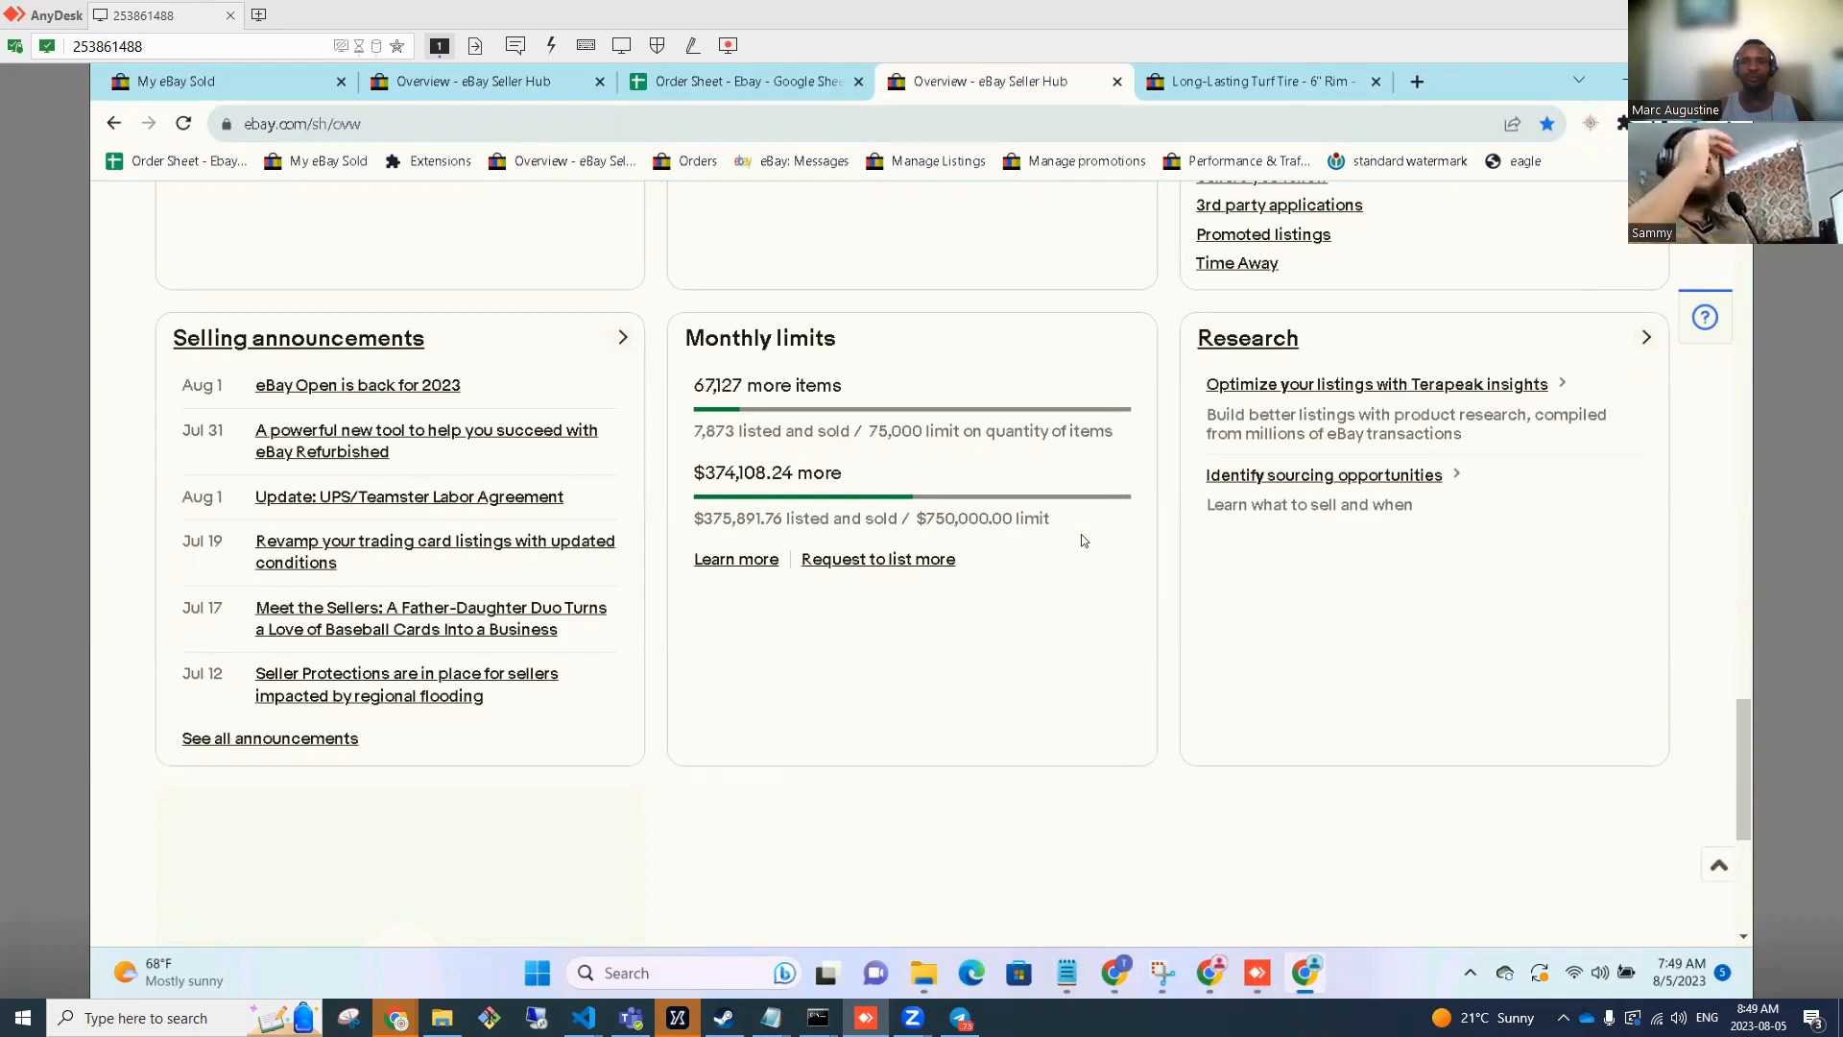
mouse_move(1089, 531)
left_mouse_down()
mouse_move(618, 522)
mouse_move(1059, 528)
left_mouse_up()
left_click(700, 523)
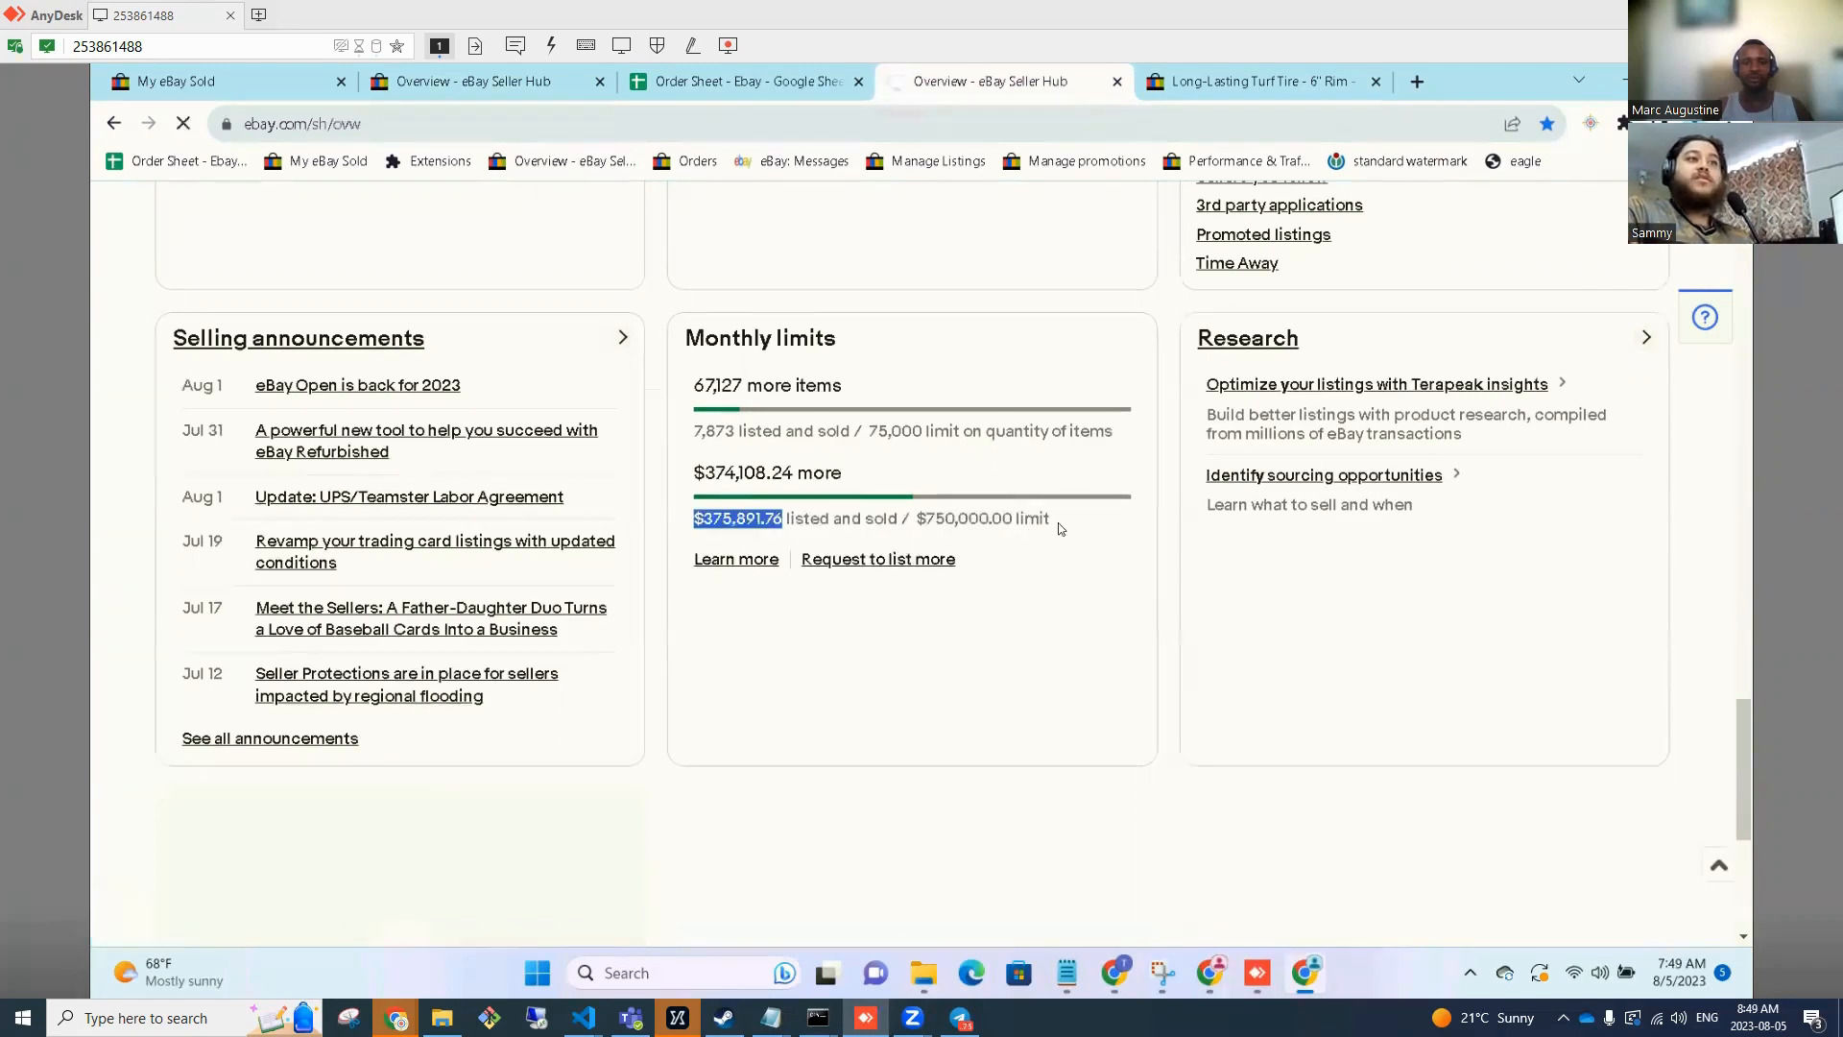
left_click(115, 125)
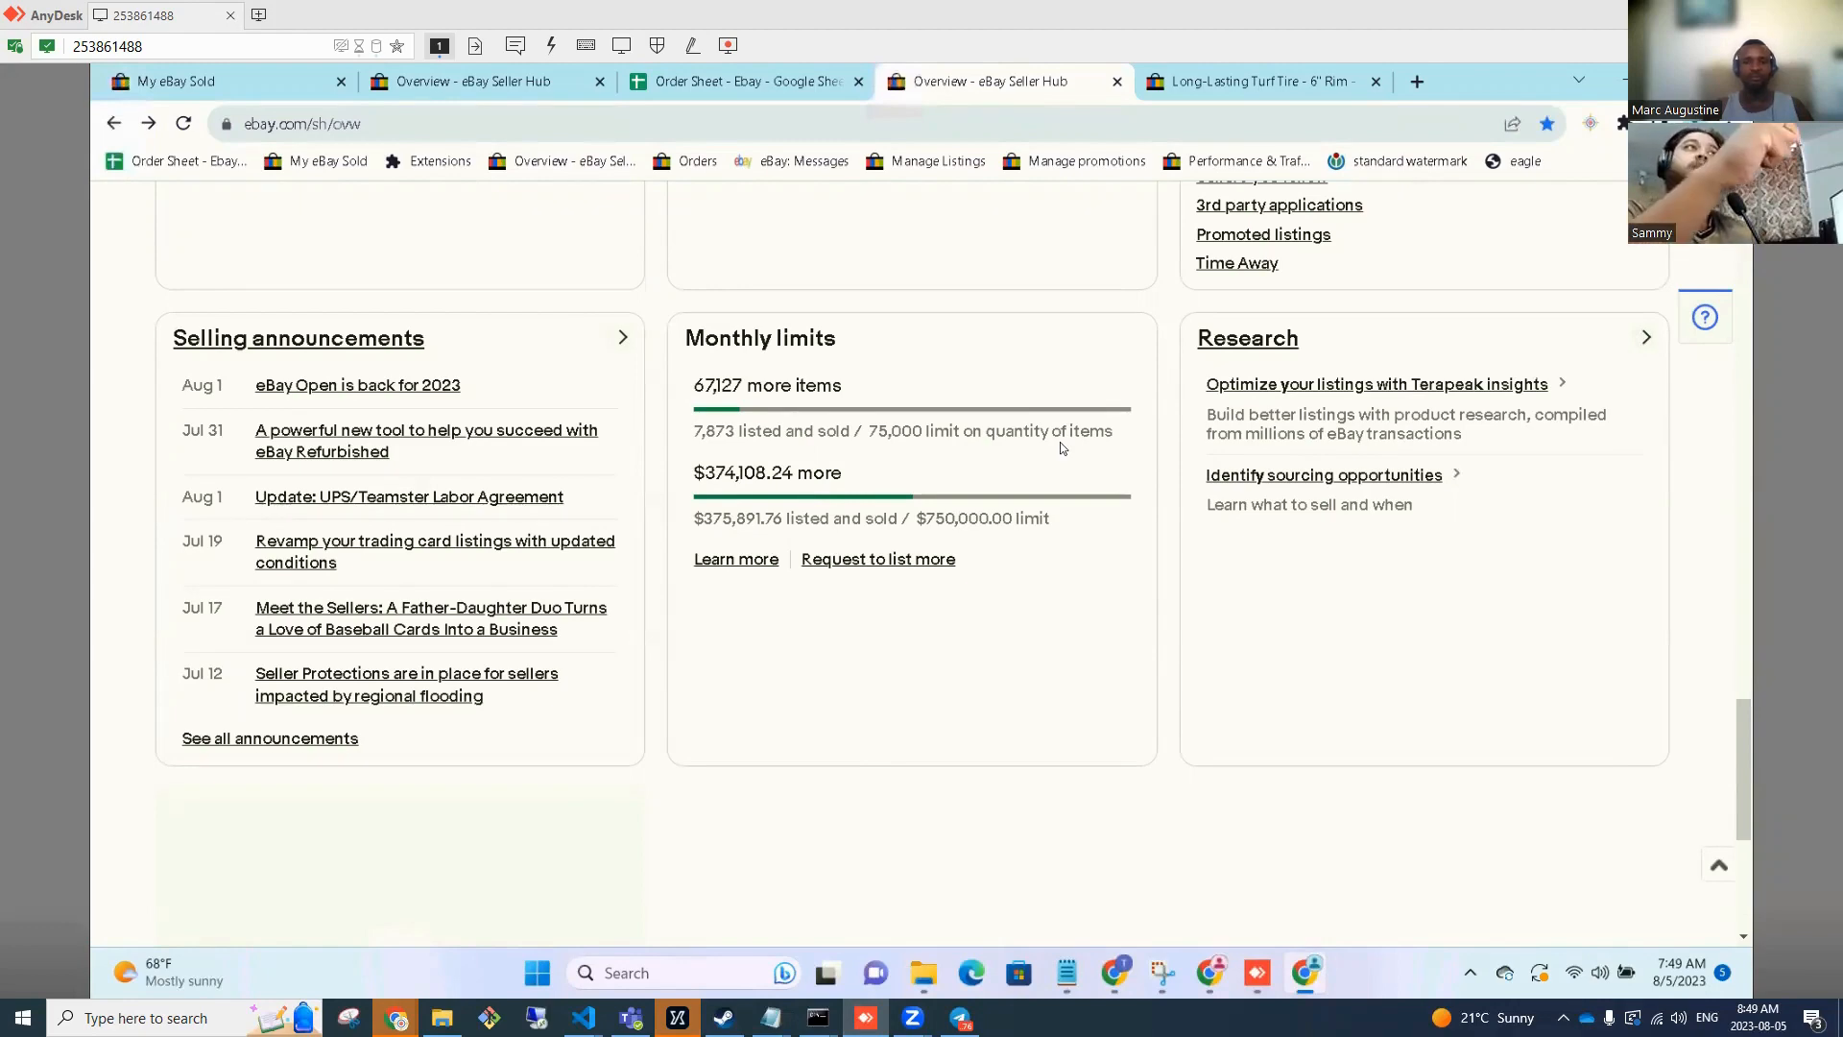
Review the Sales card's 31-day chart and period totals on the second Seller Hub overview page.
scroll(1059, 442, "up", 10)
scroll(856, 240, "up", 5)
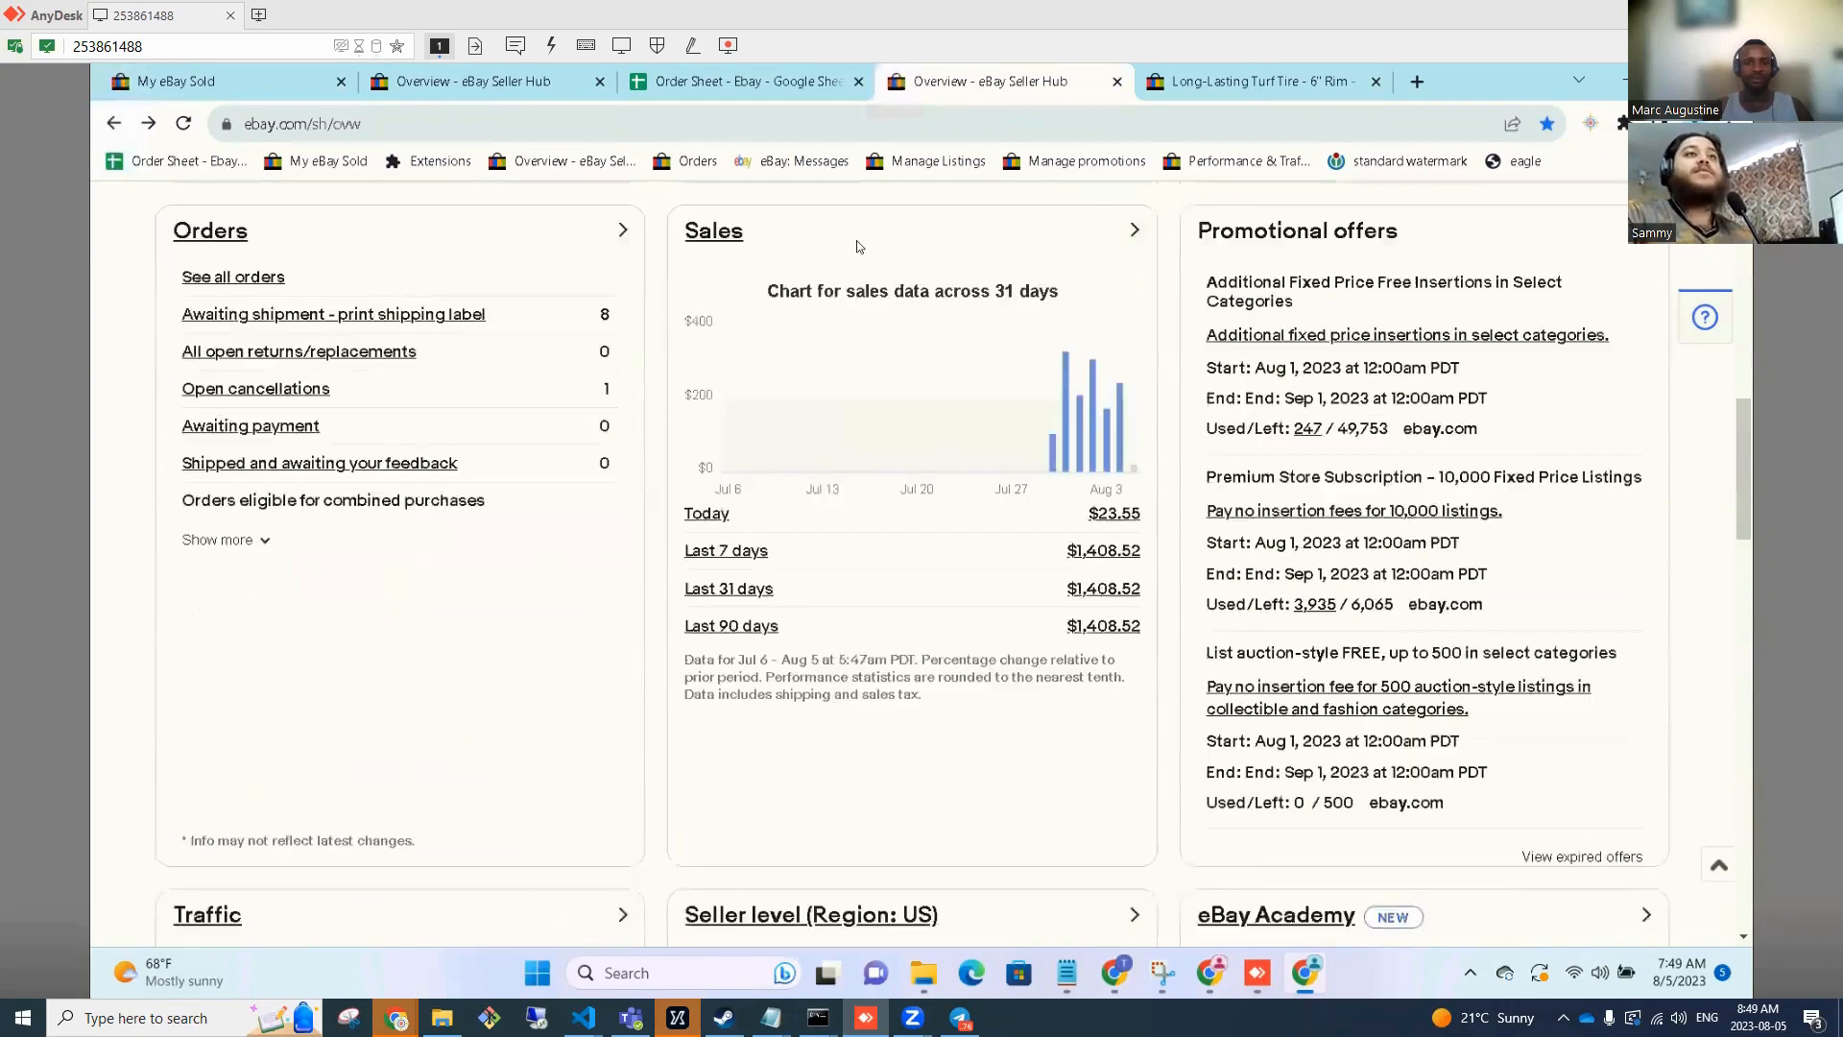
scroll(889, 532, "down", 3)
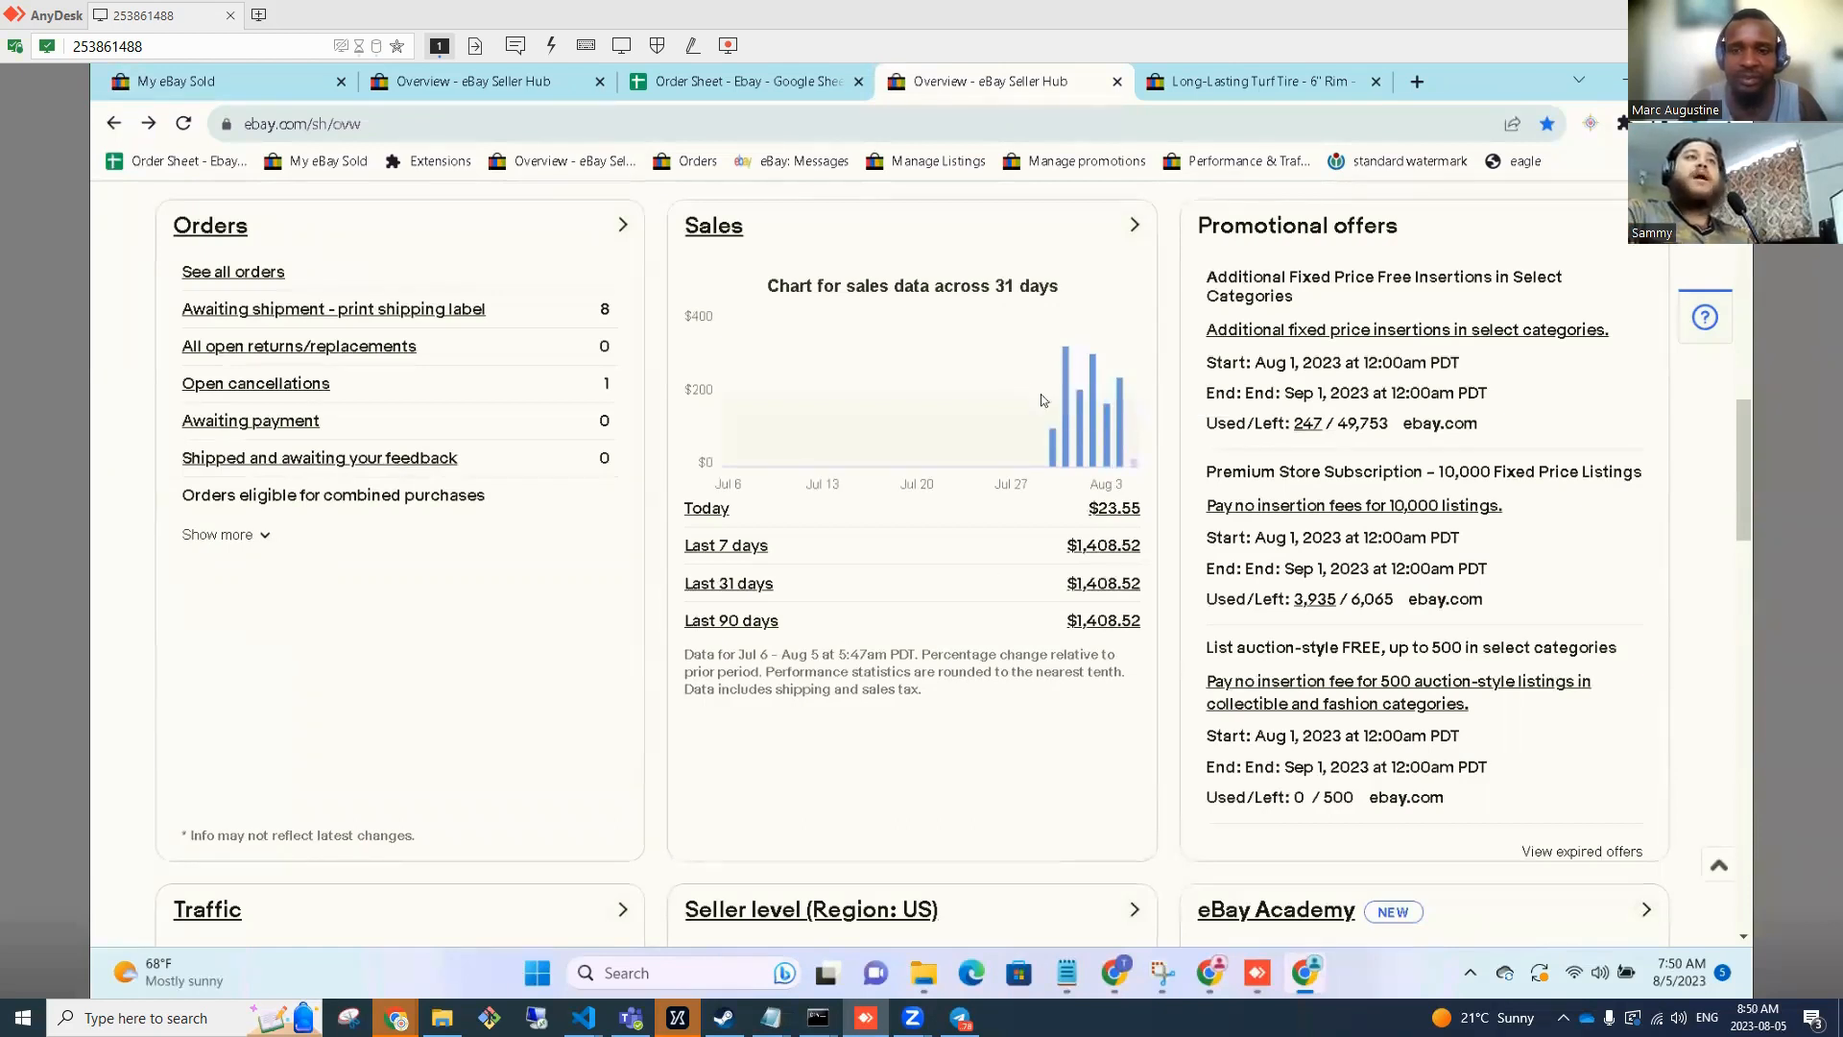
Return to the Order Sheet spreadsheet, open the Windows Calculator app and place its window over the middle of the sheet.
left_click(780, 83)
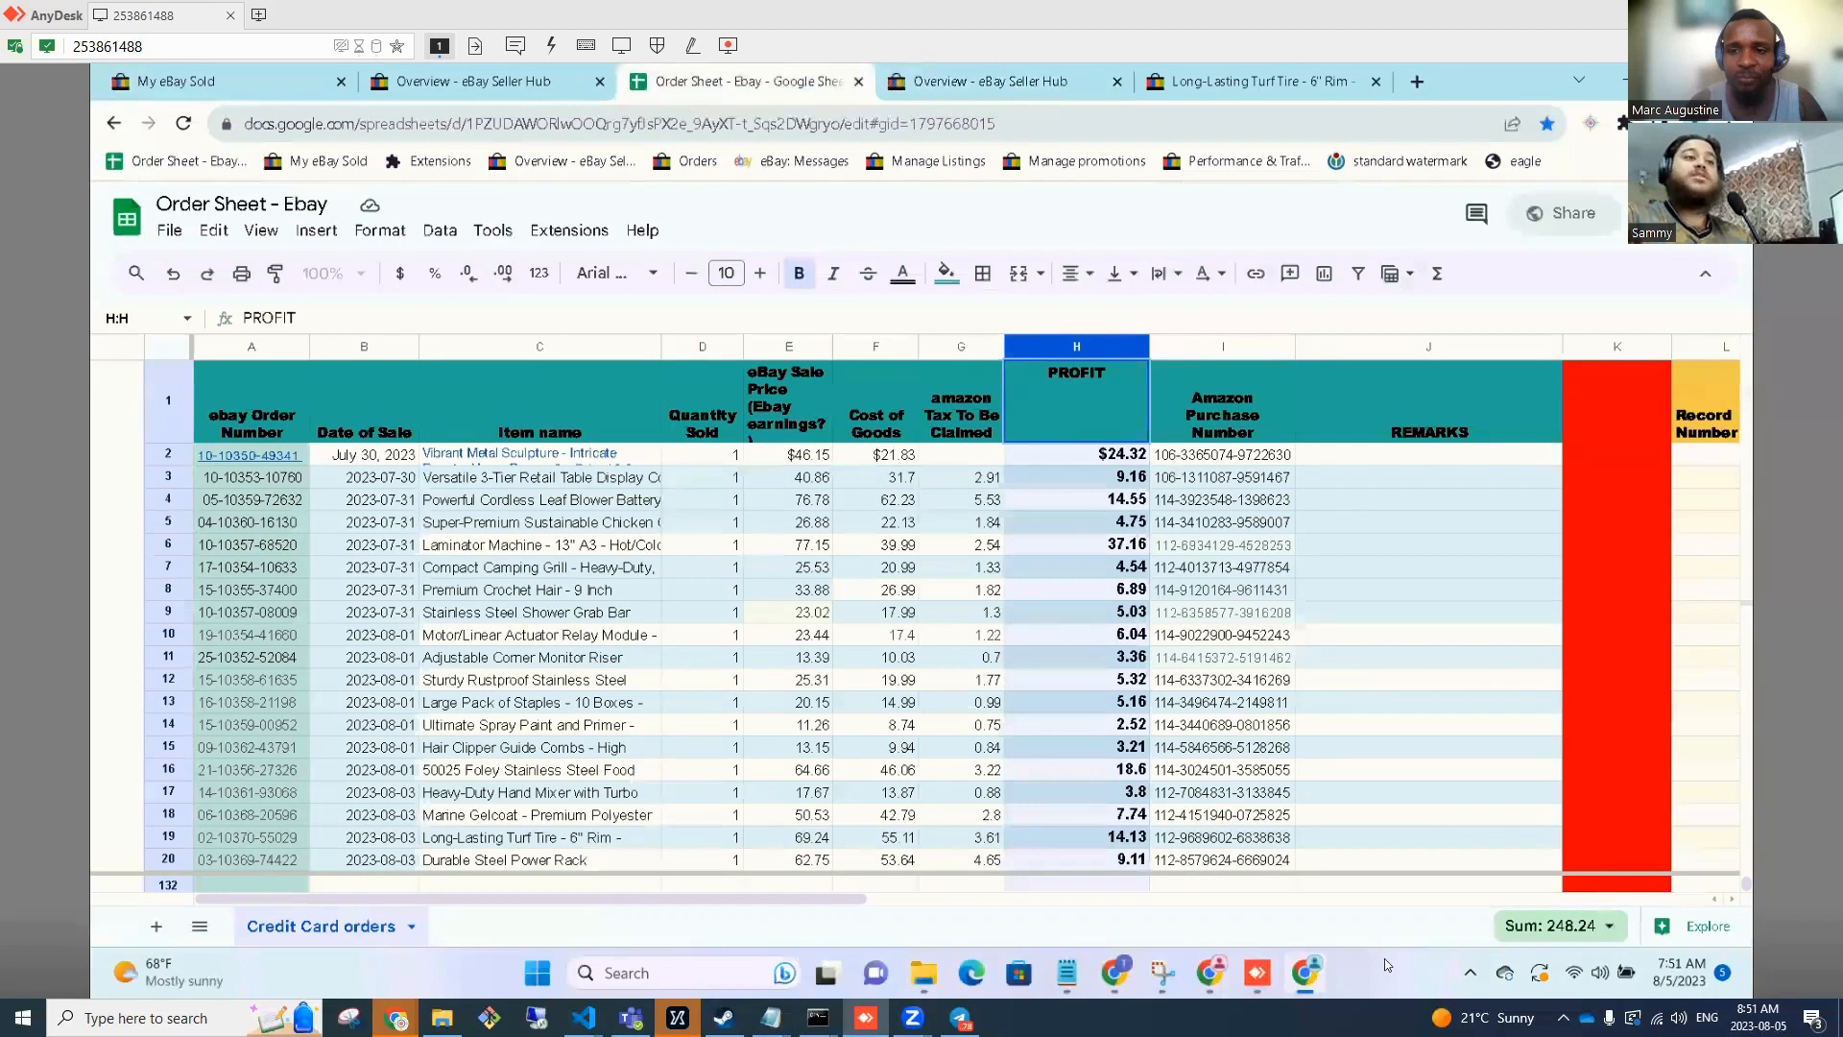
left_click(727, 979)
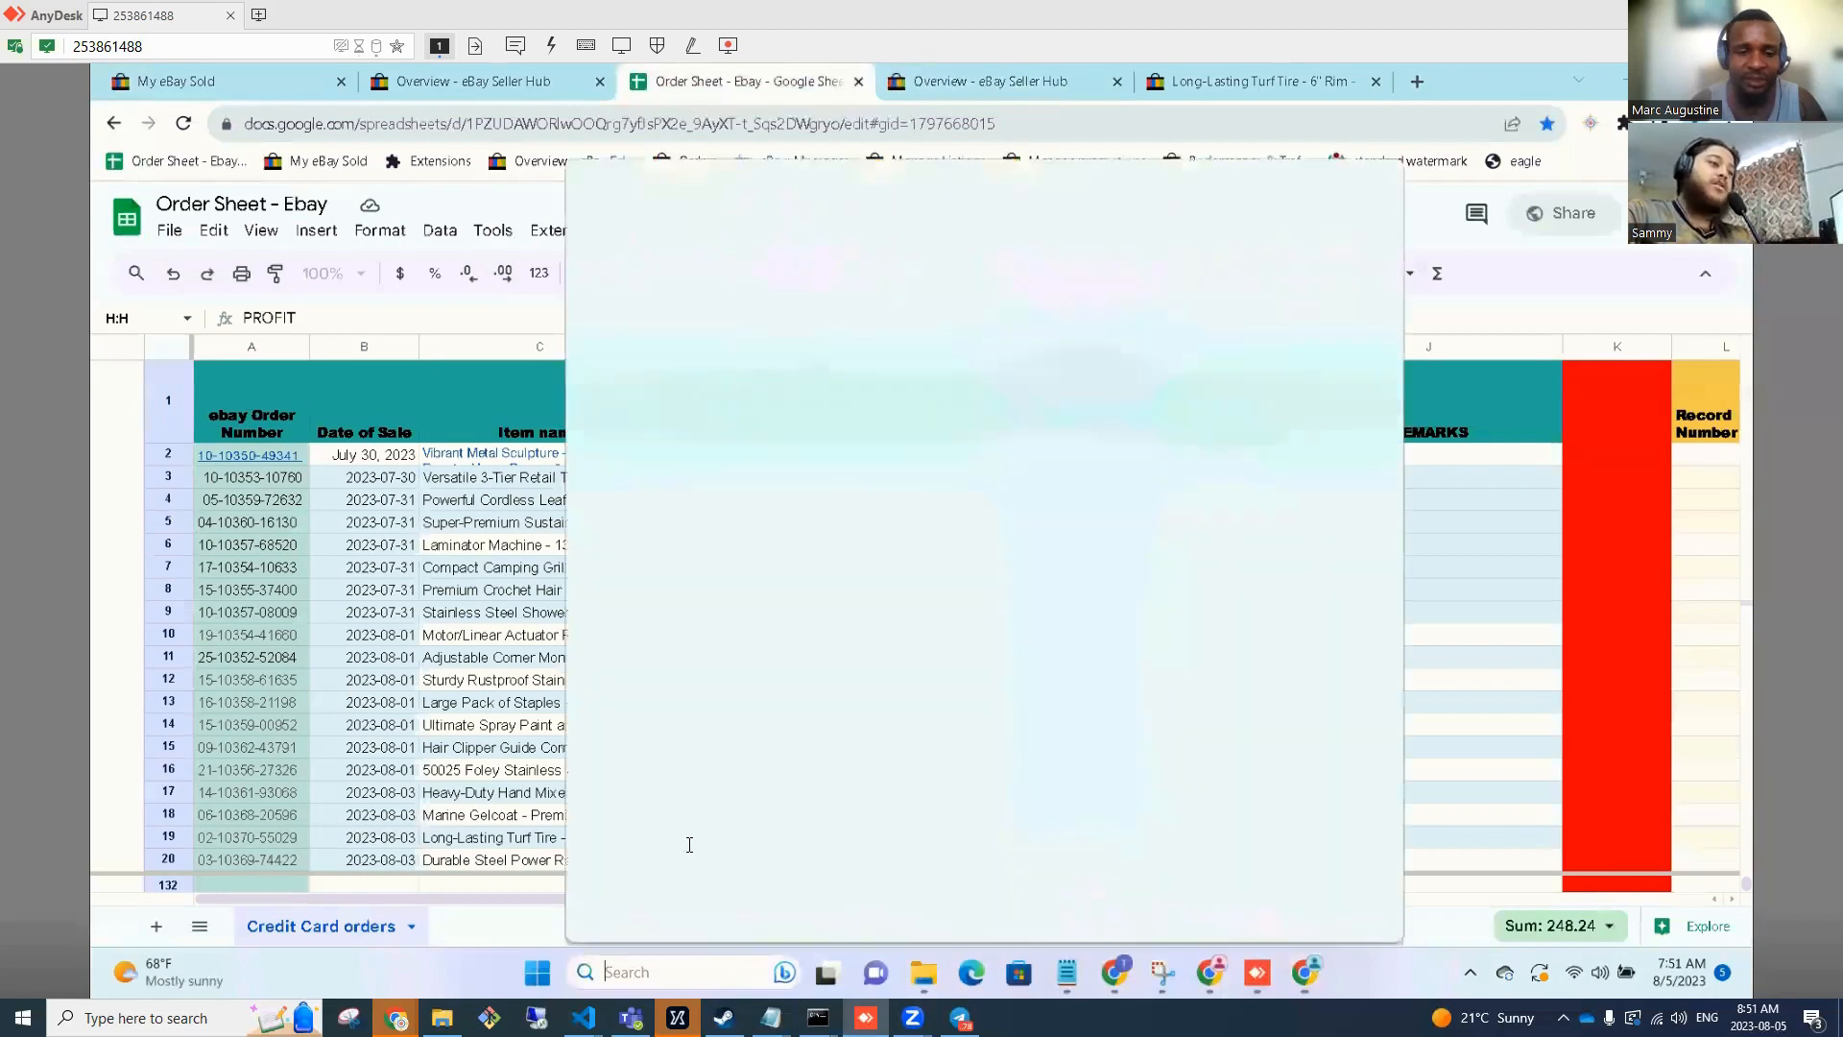
type("calculator")
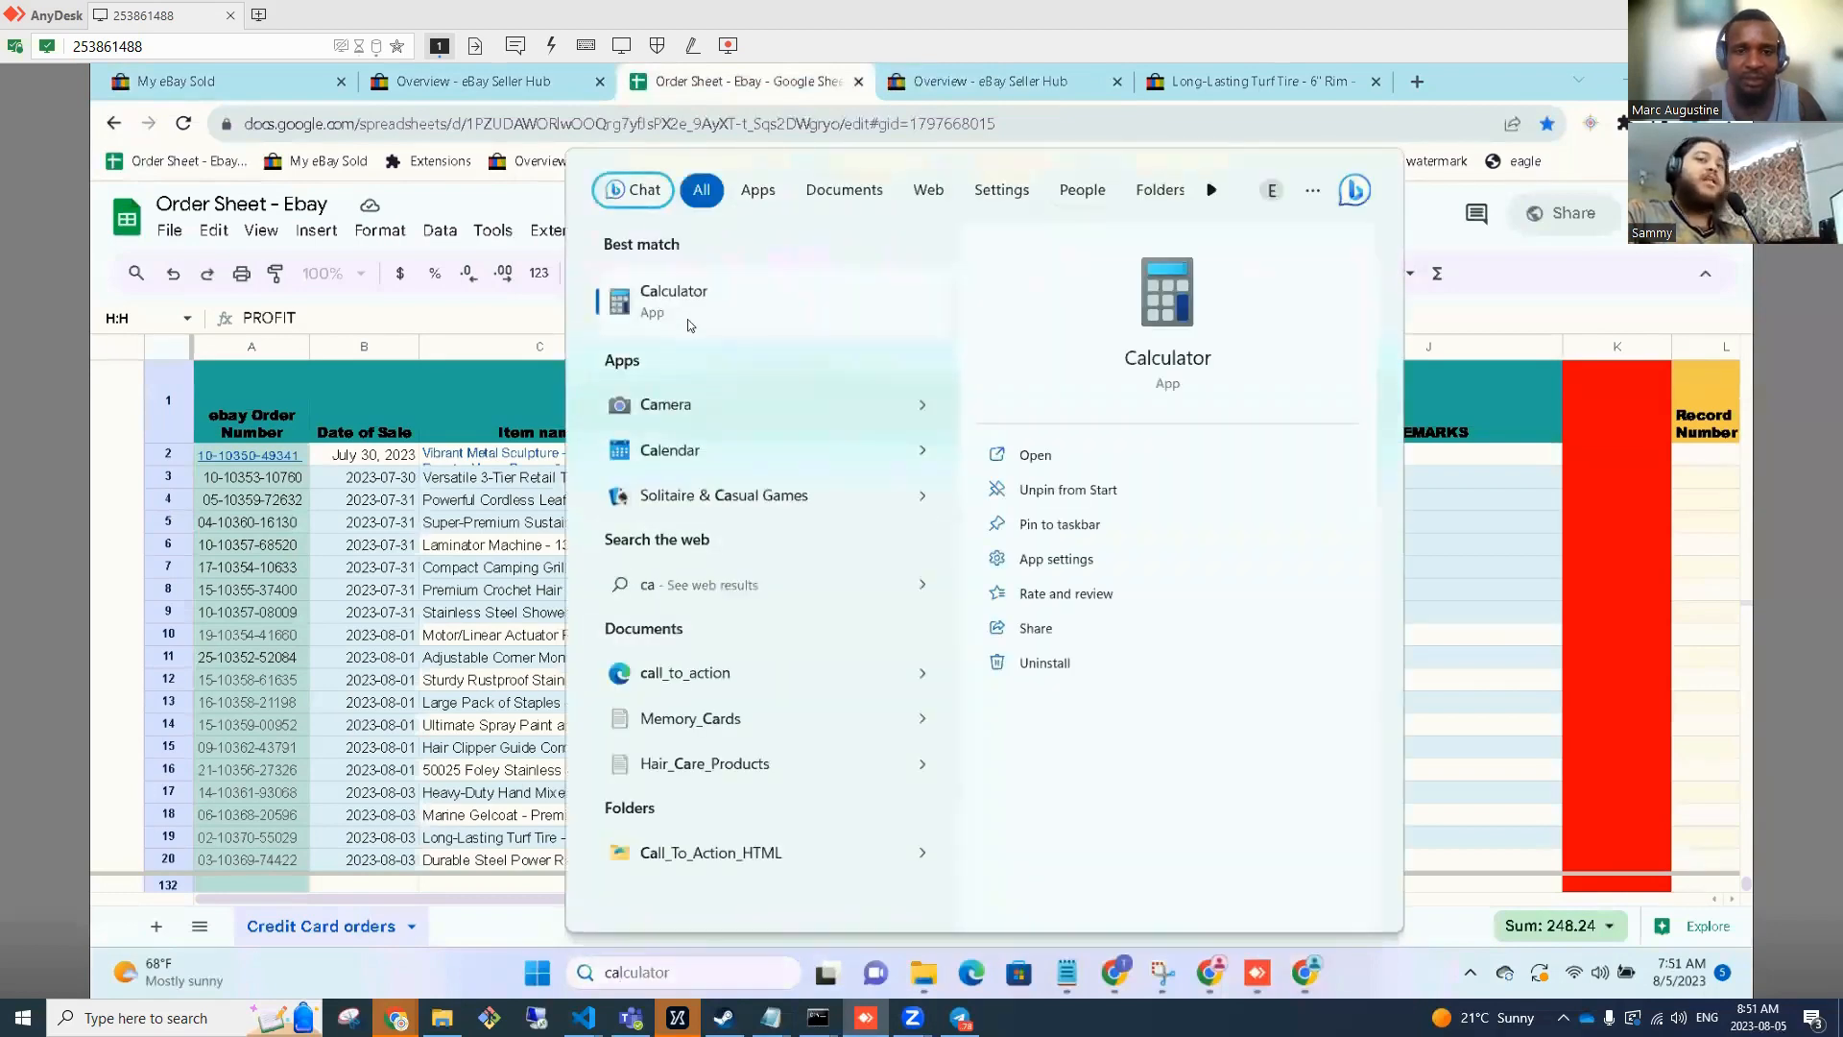
left_click(687, 319)
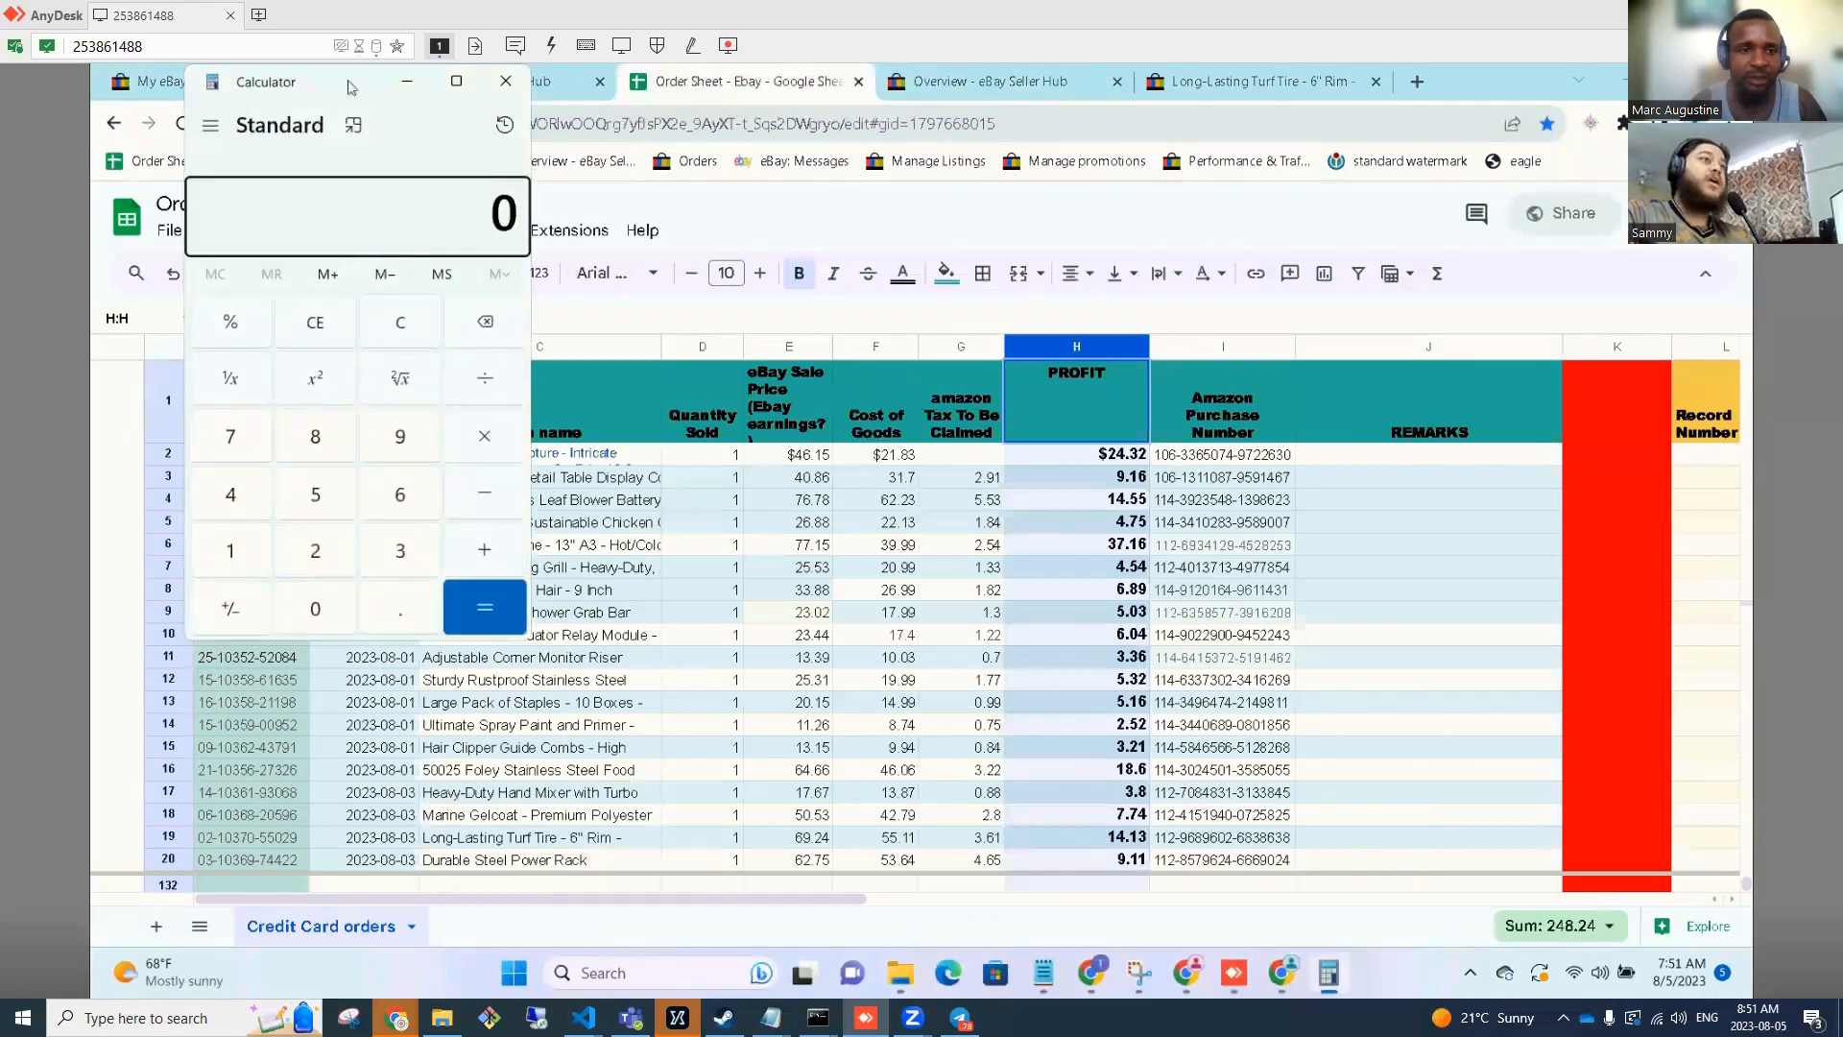
left_click_drag(343, 85, 709, 126)
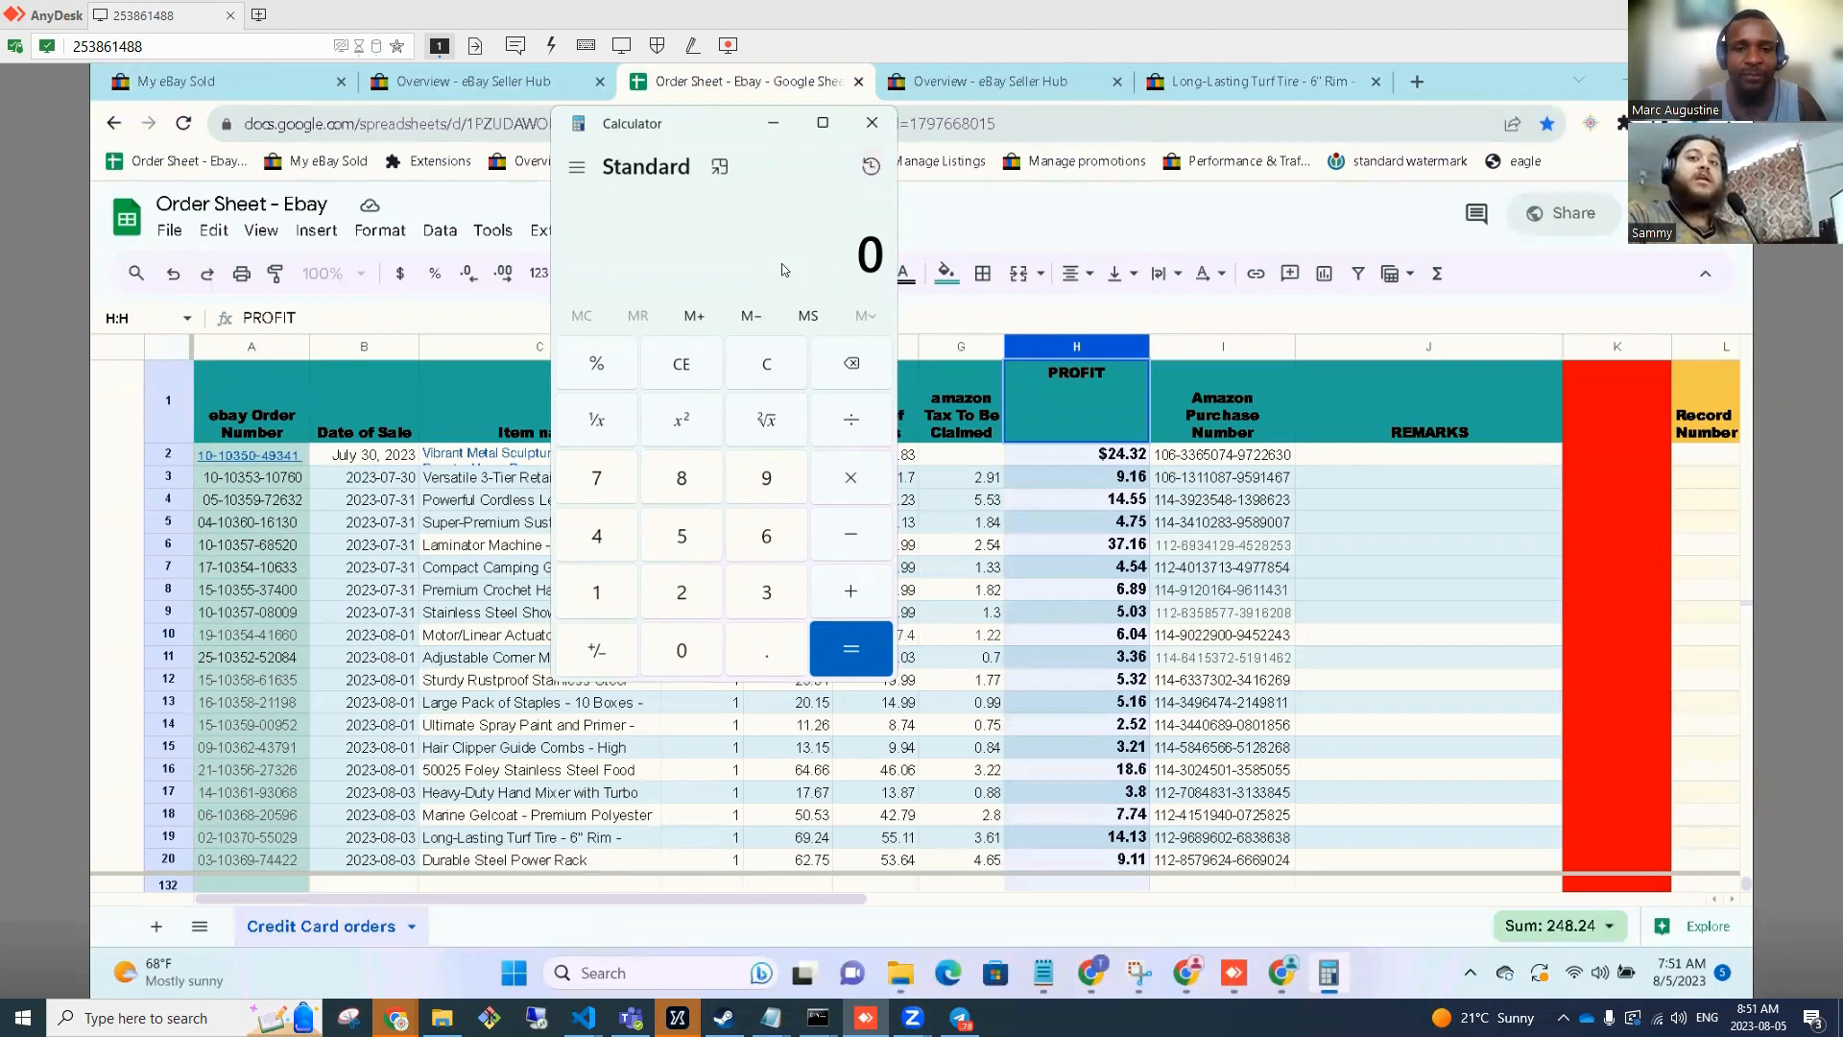
Calculate 250 multiplied by 4 to project the monthly profit.
type("250")
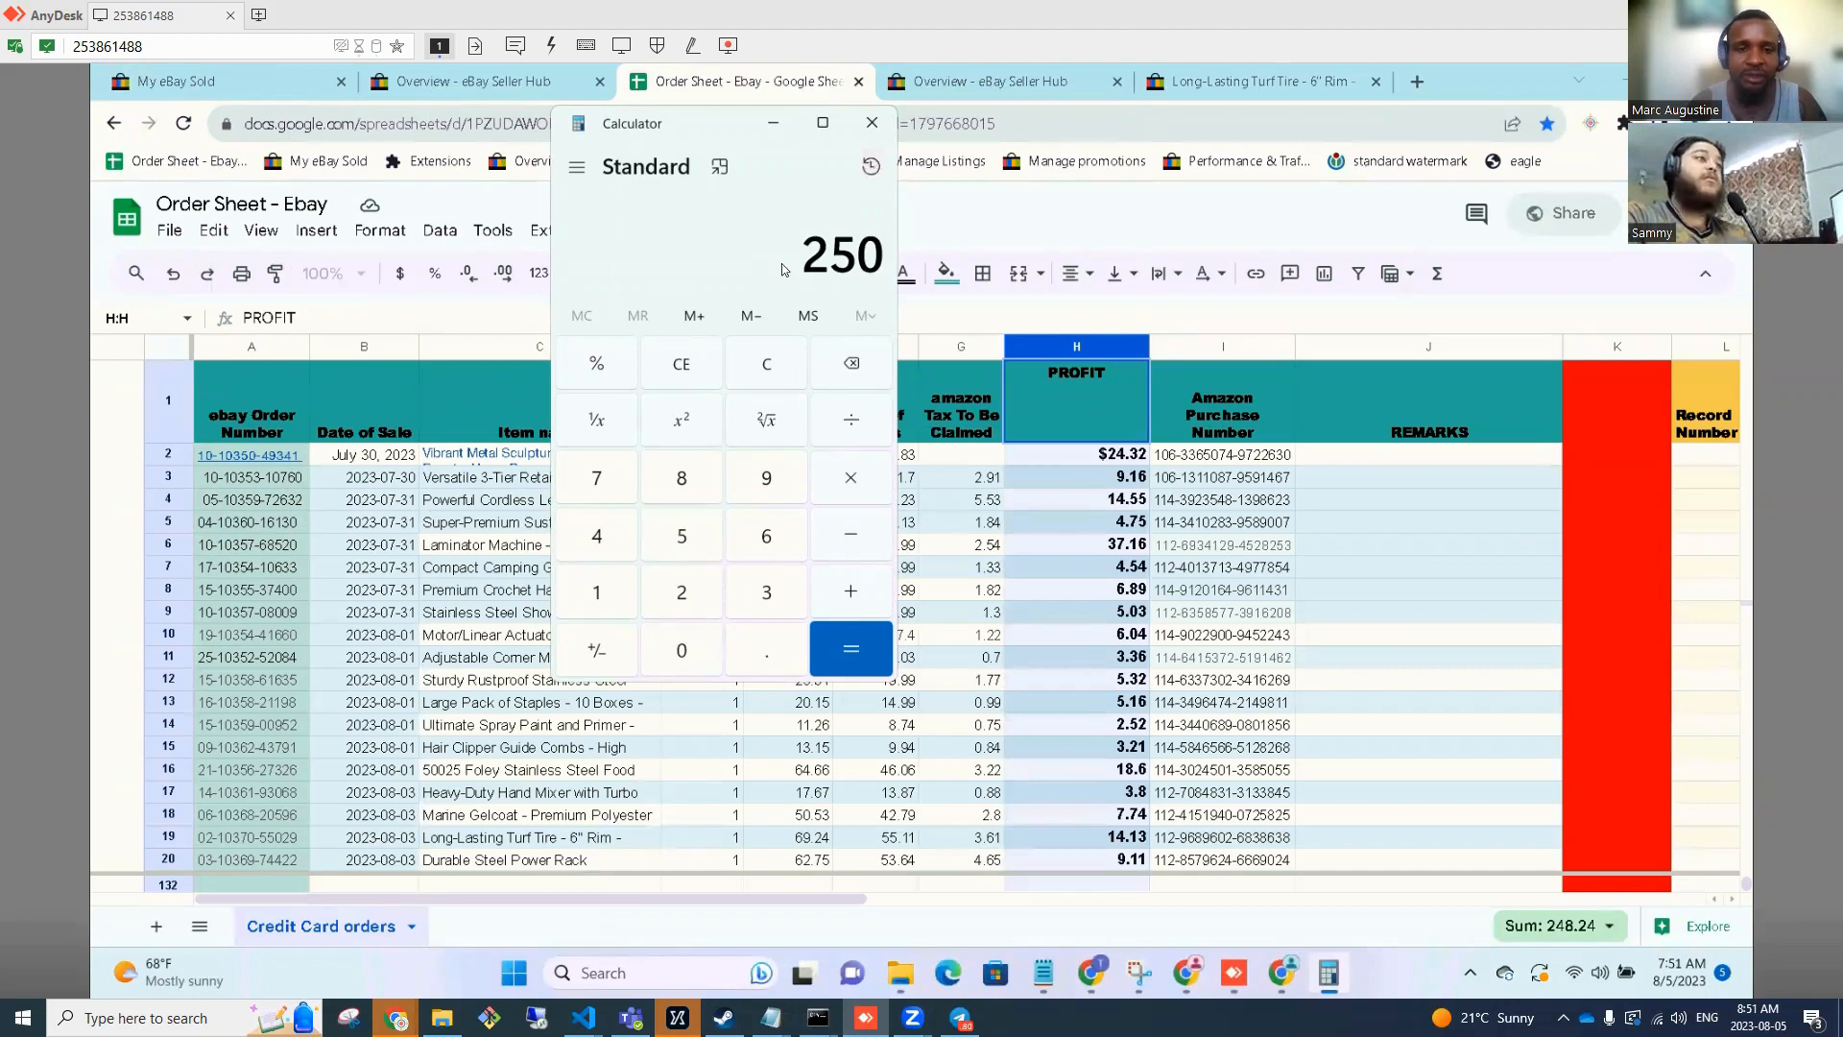
key("asterisk")
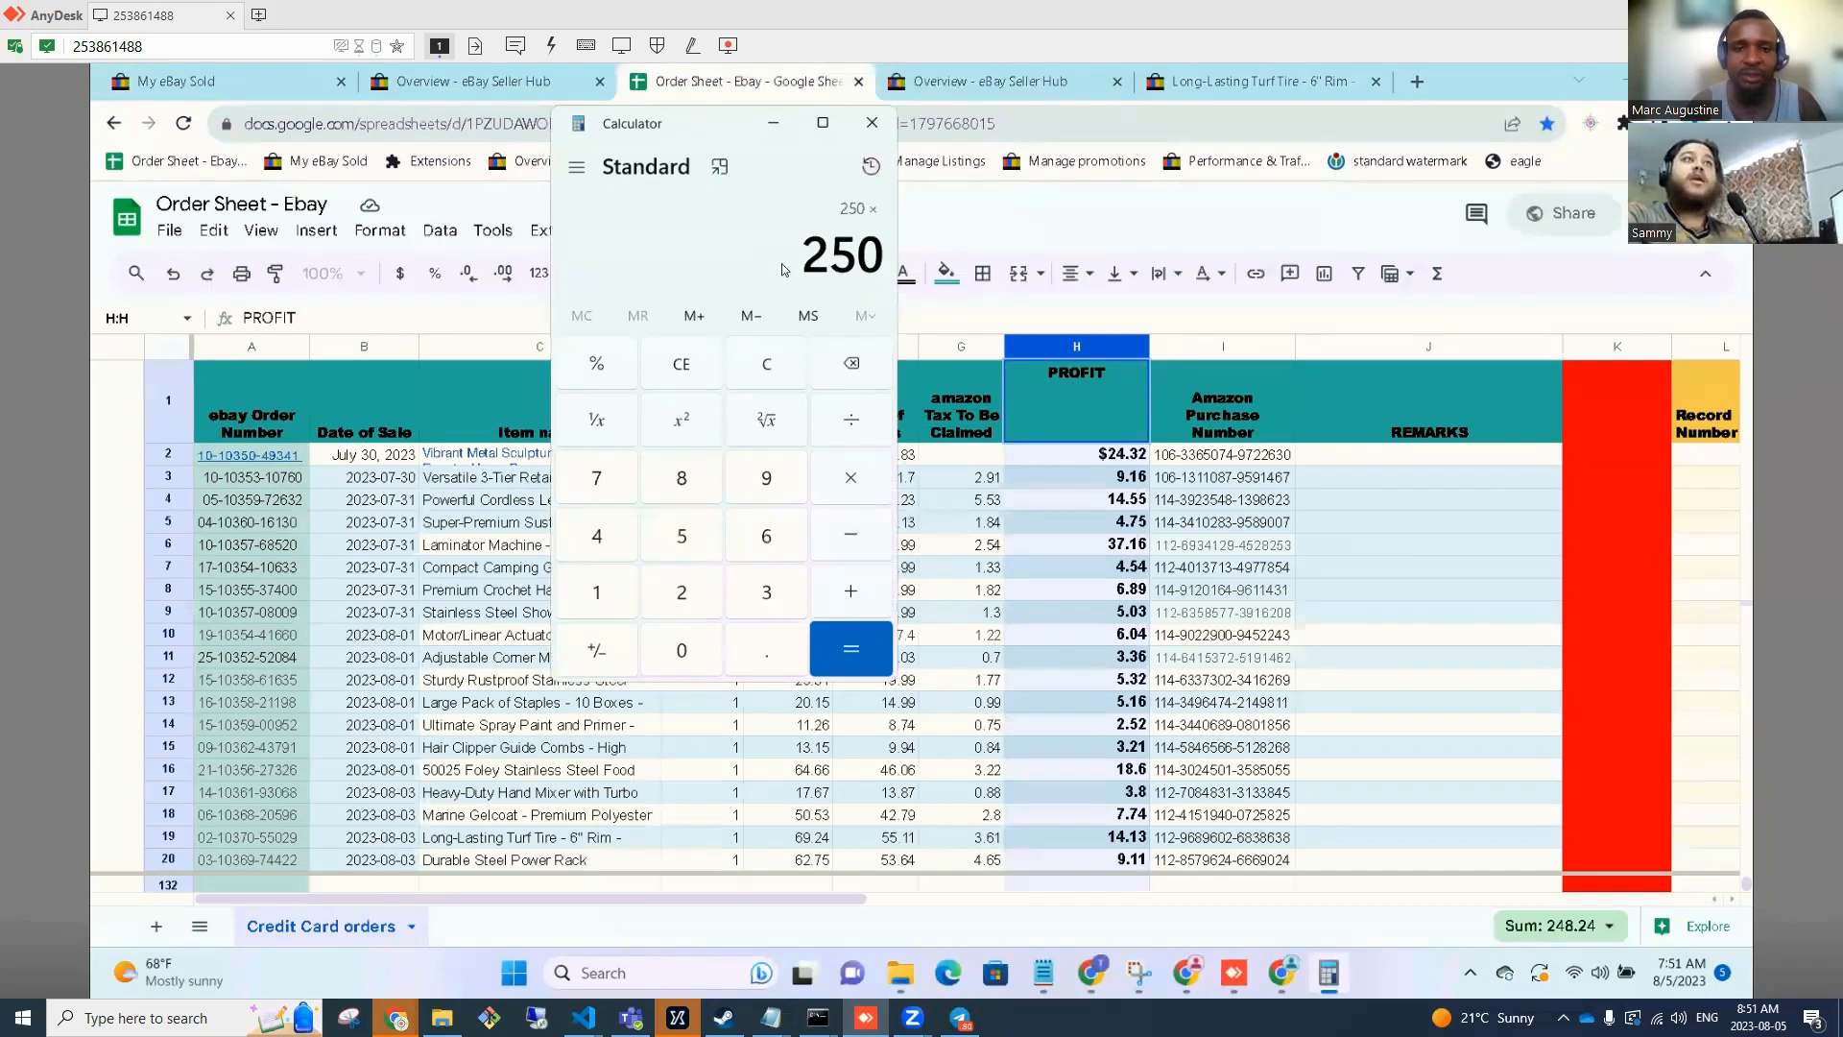
type("4")
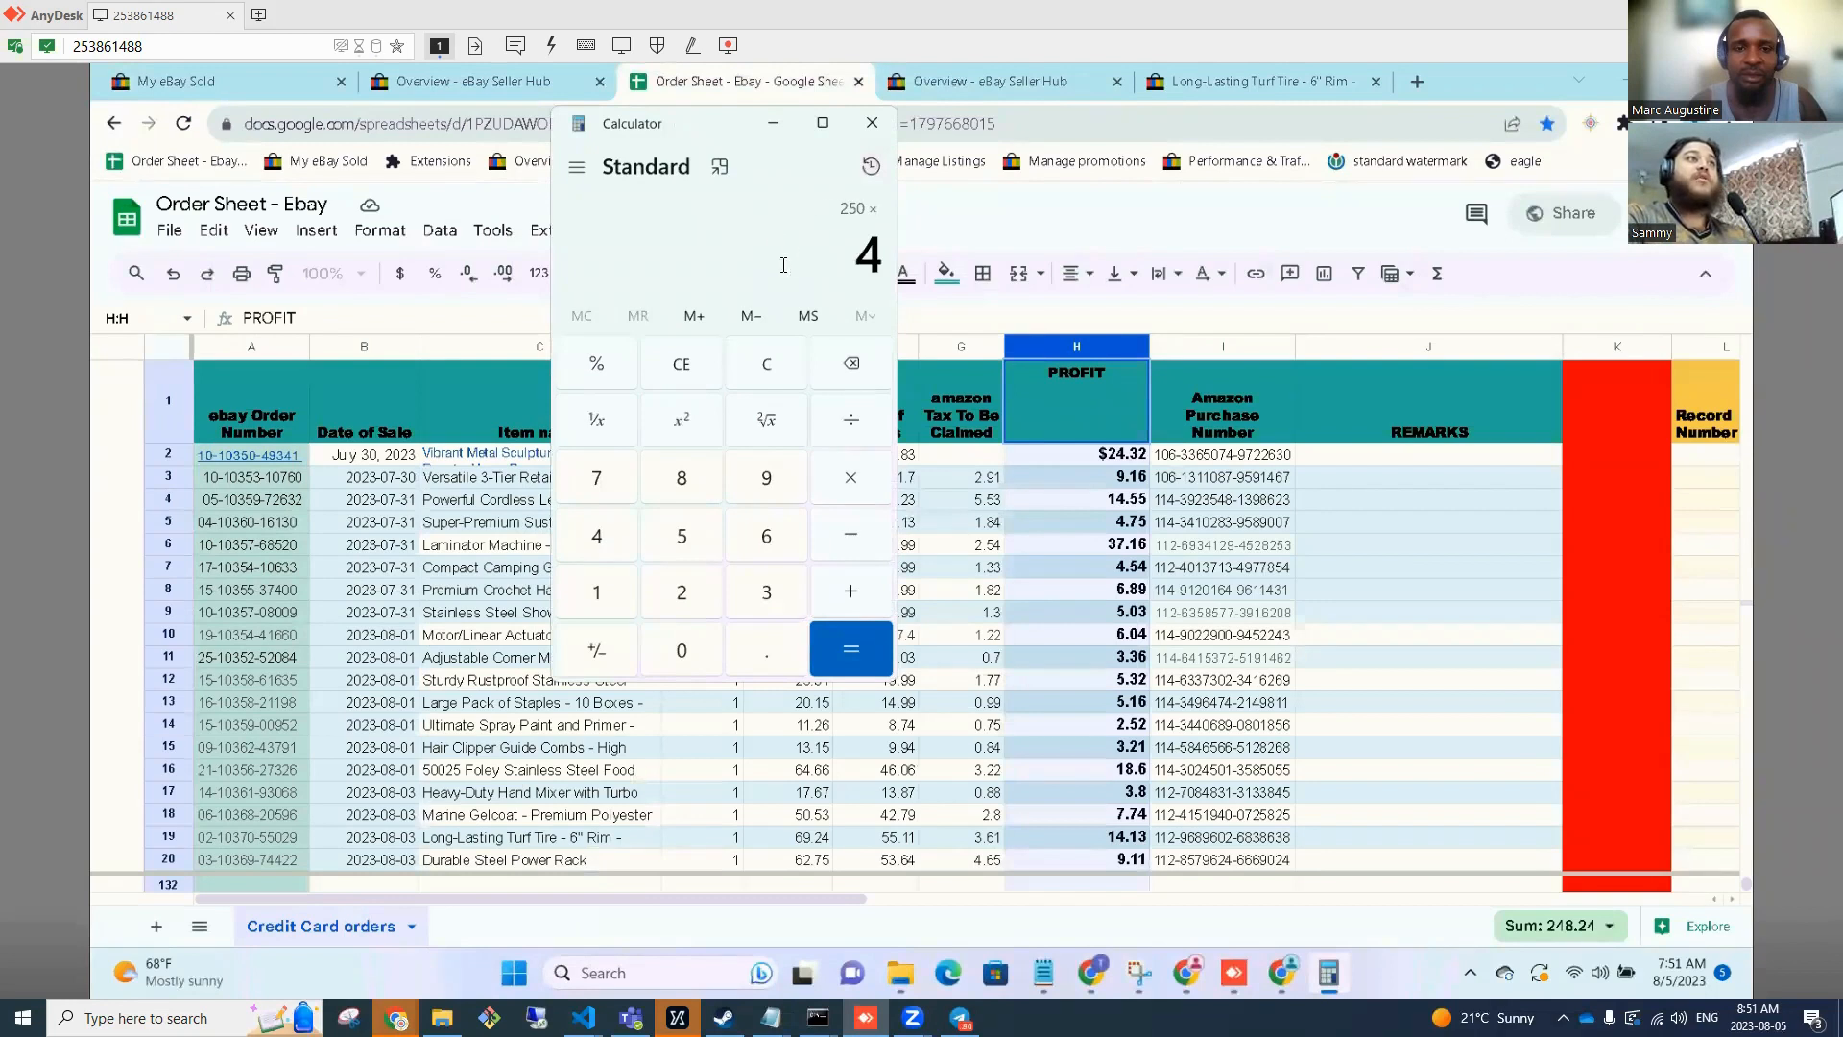
key("Return")
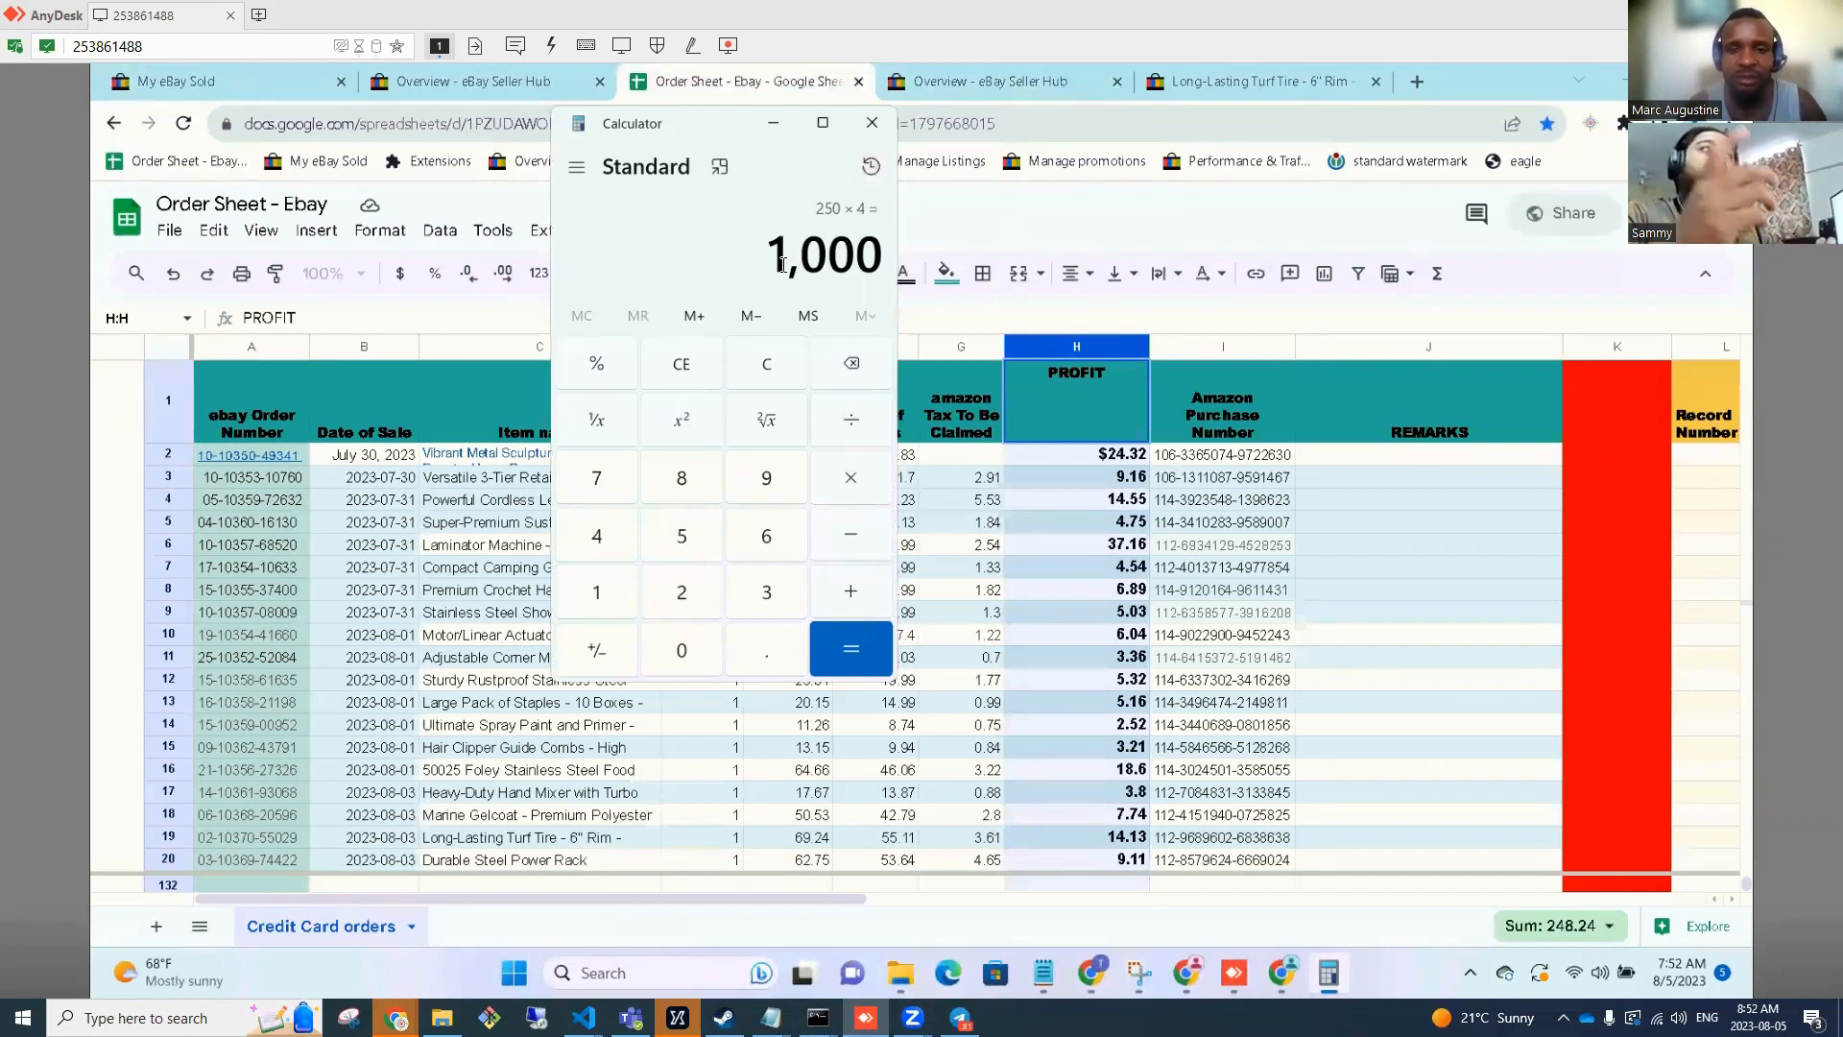
Open the active listings page from the first Seller Hub overview and examine its listing count and quick filters.
left_click(460, 79)
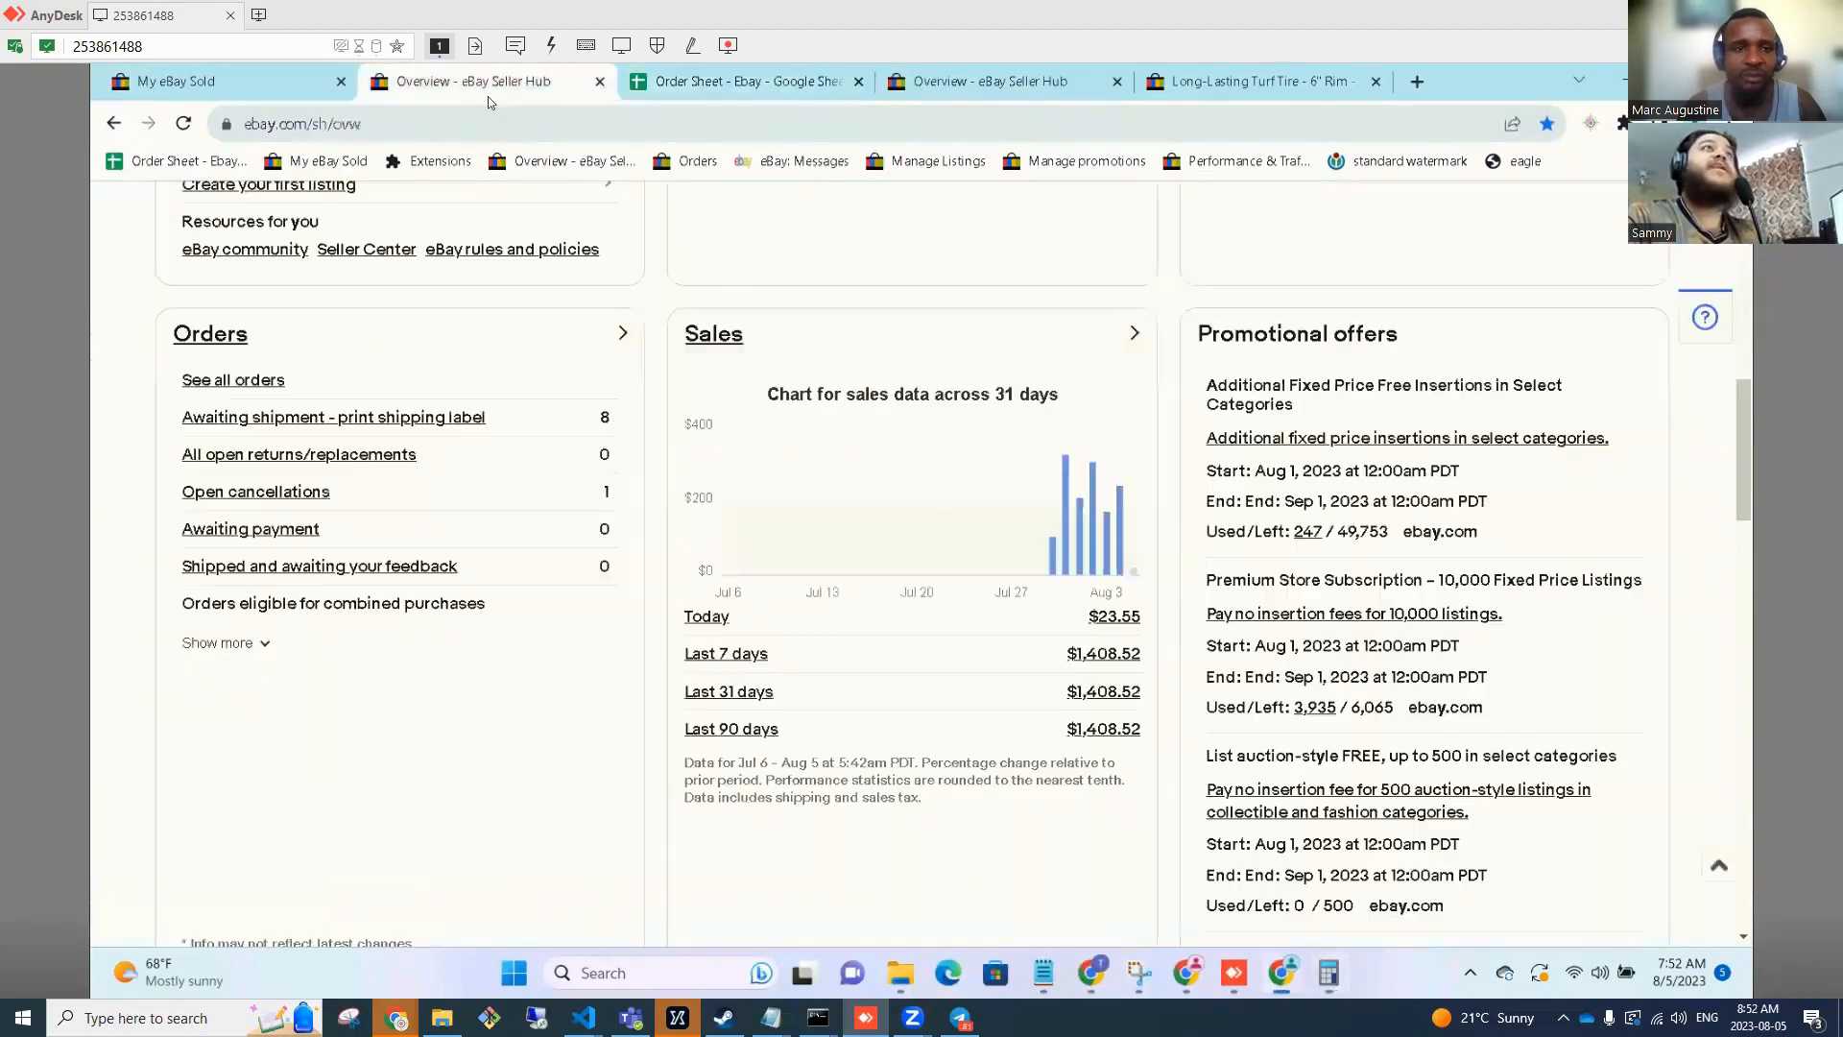
scroll(774, 304, "up", 10)
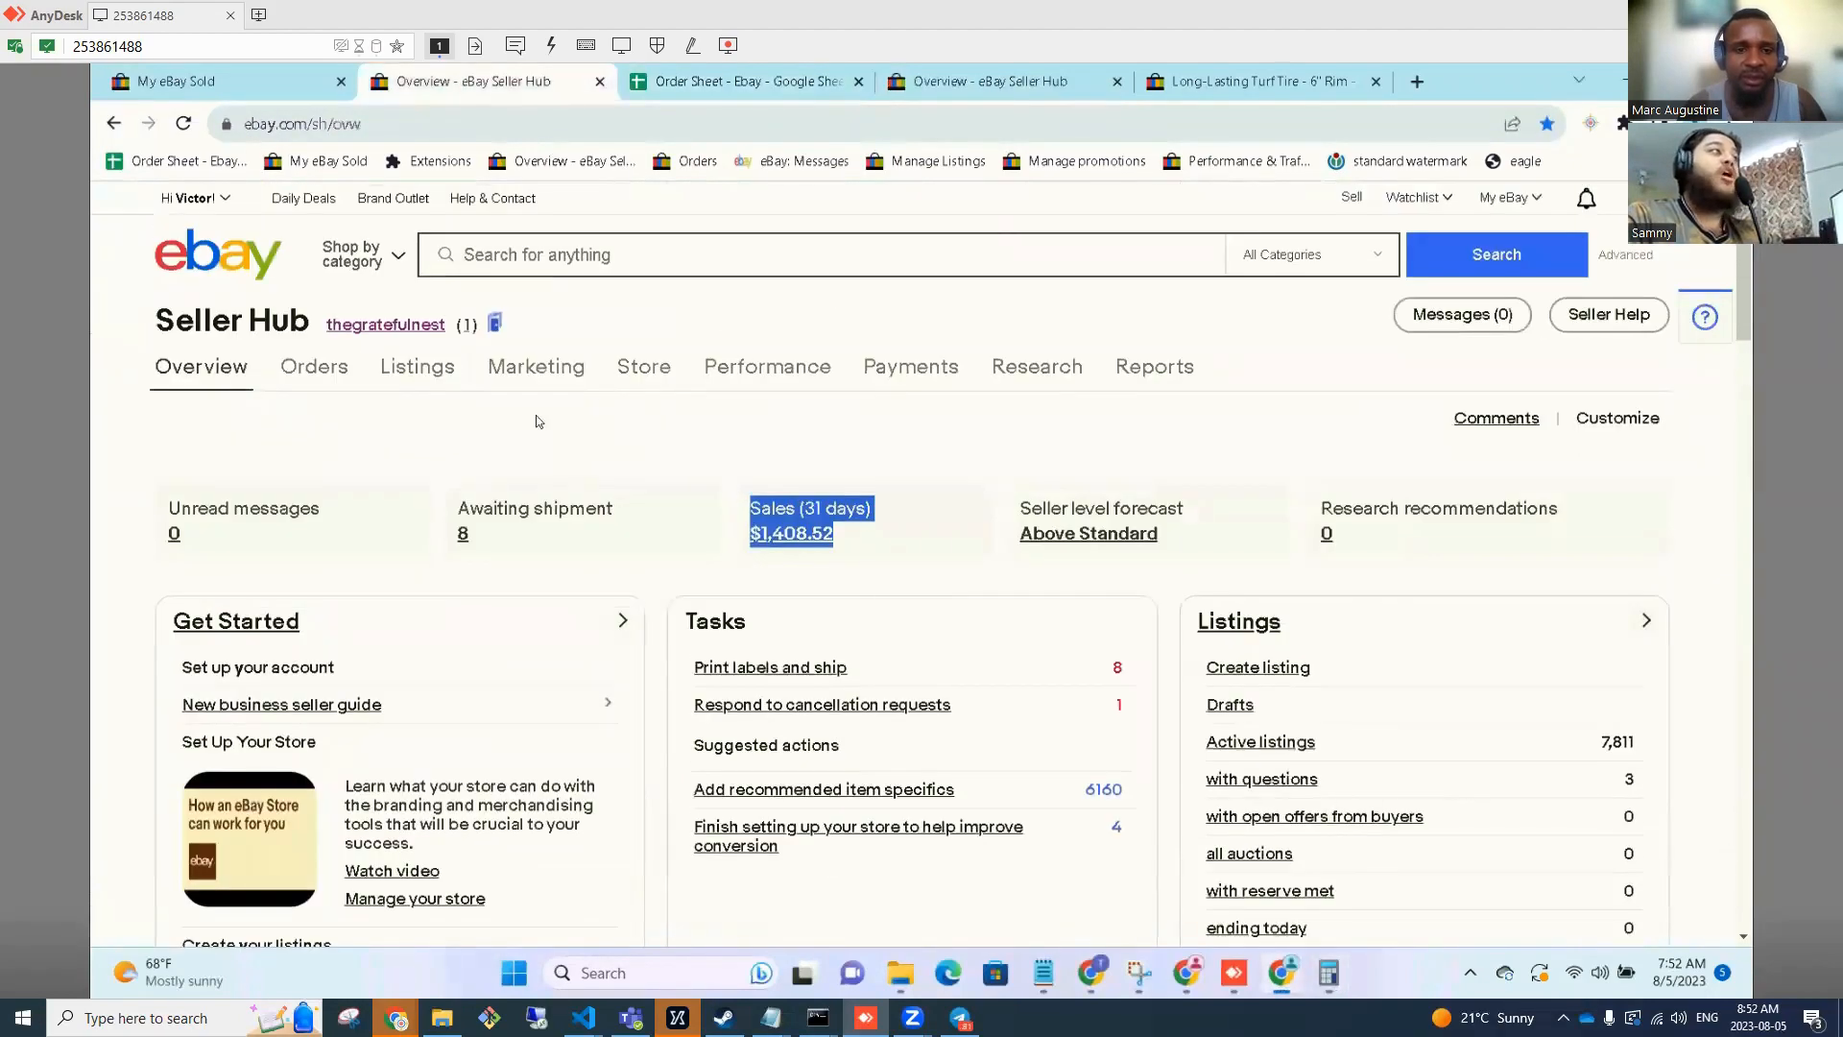
mouse_move(408, 366)
left_click(404, 447)
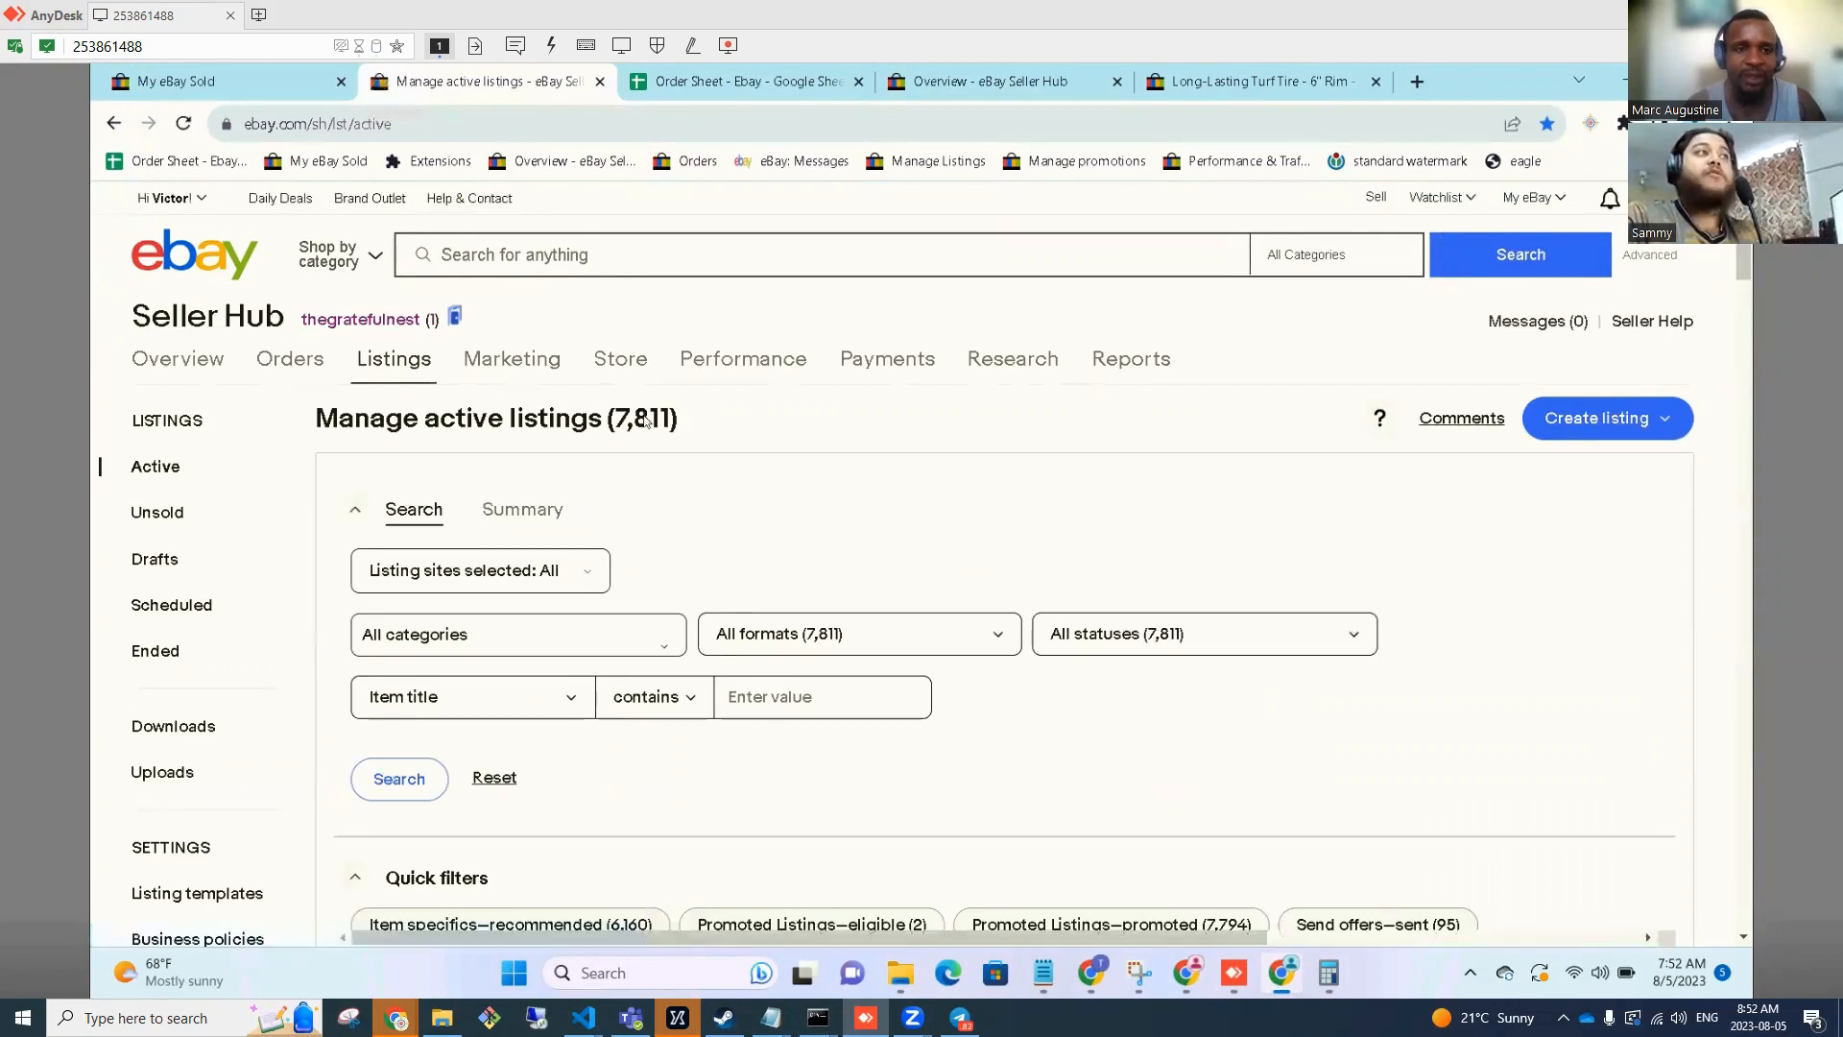
left_click_drag(633, 418, 672, 417)
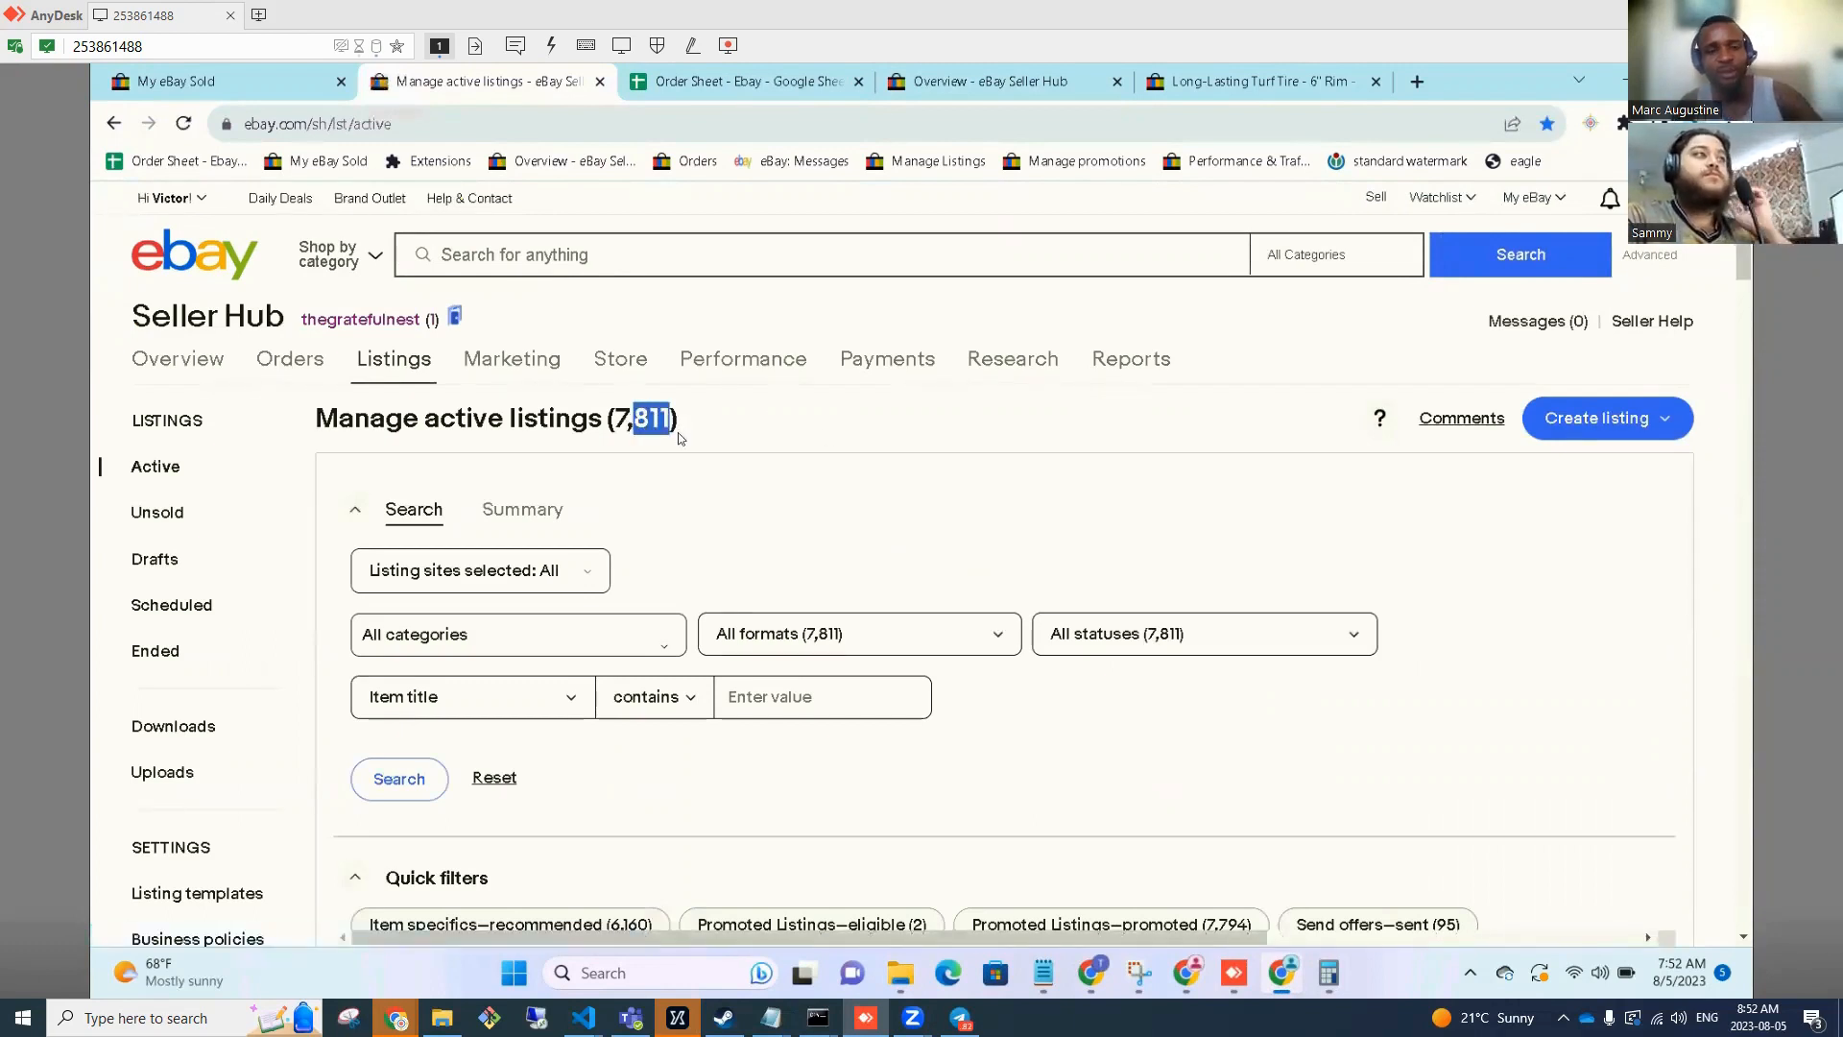
scroll(678, 432, "down", 2)
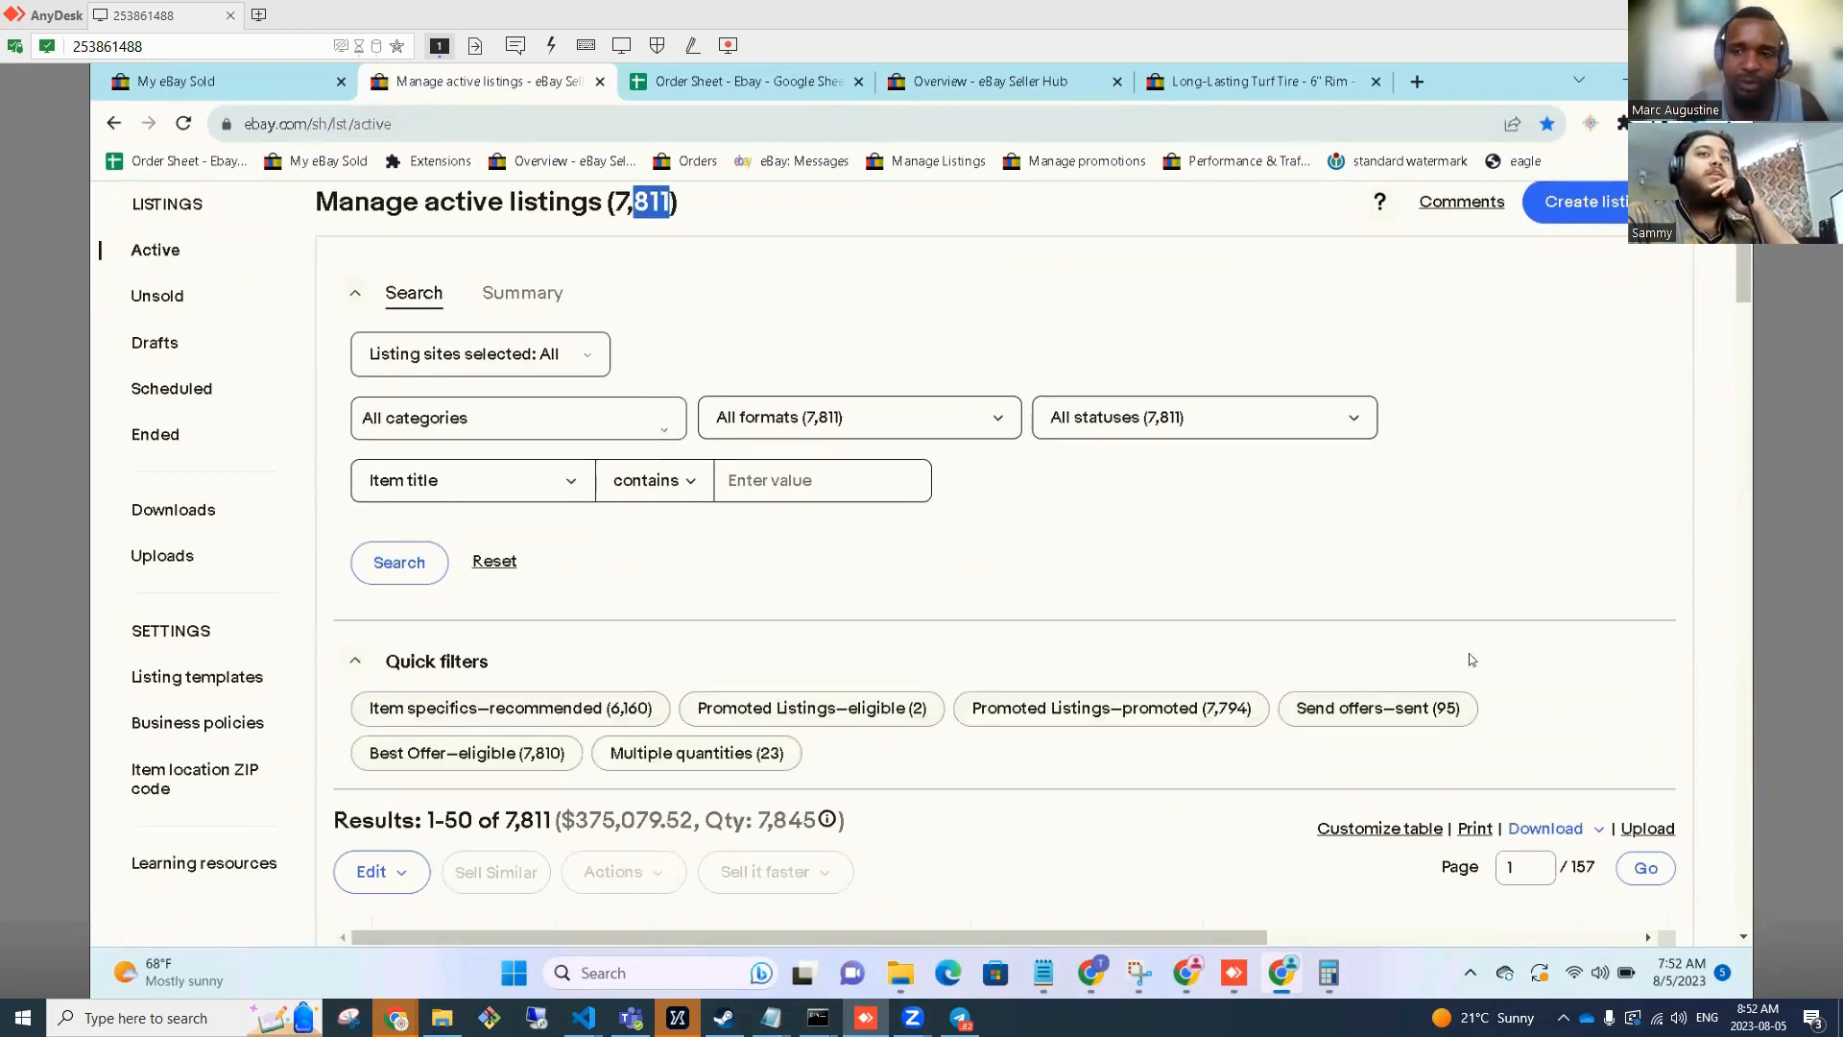
Open the store's feedback profile from Seller Hub and review its ratings and the feedback received for the Long-Lasting Turf Tire.
scroll(1468, 659, "up", 2)
left_click(570, 360)
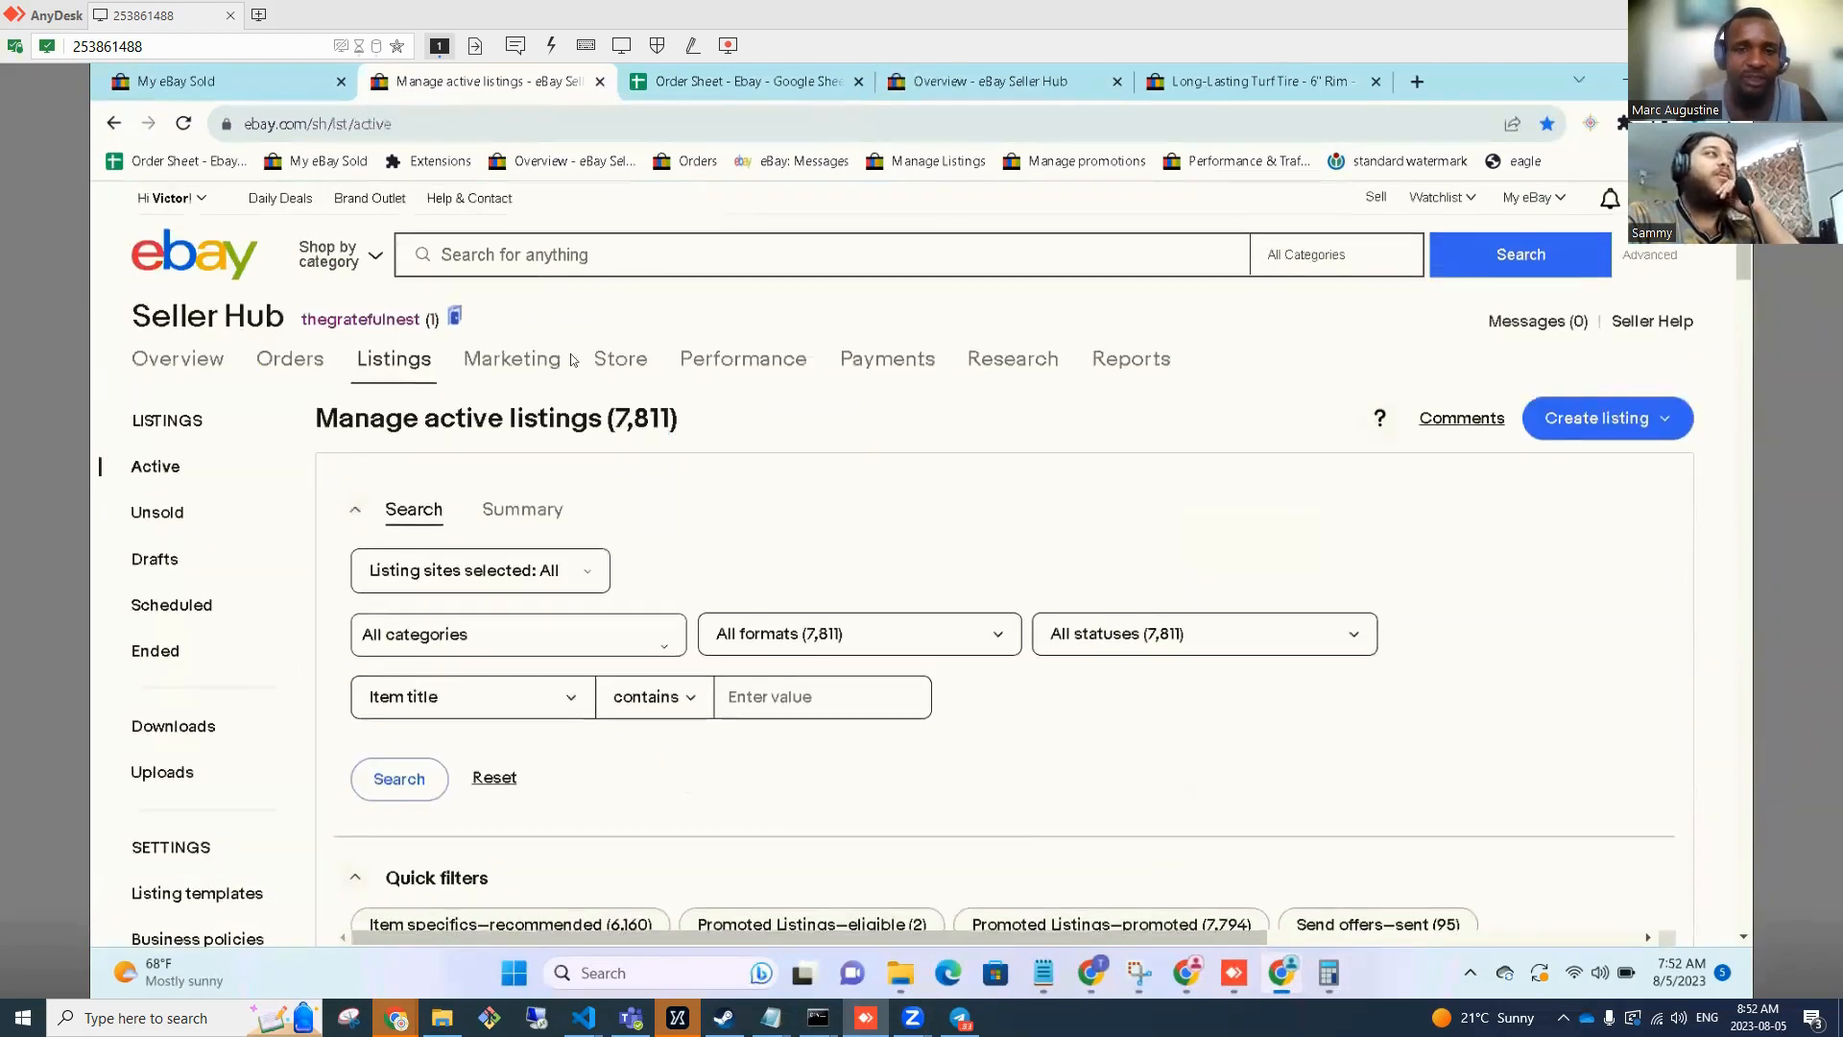
left_click(433, 319)
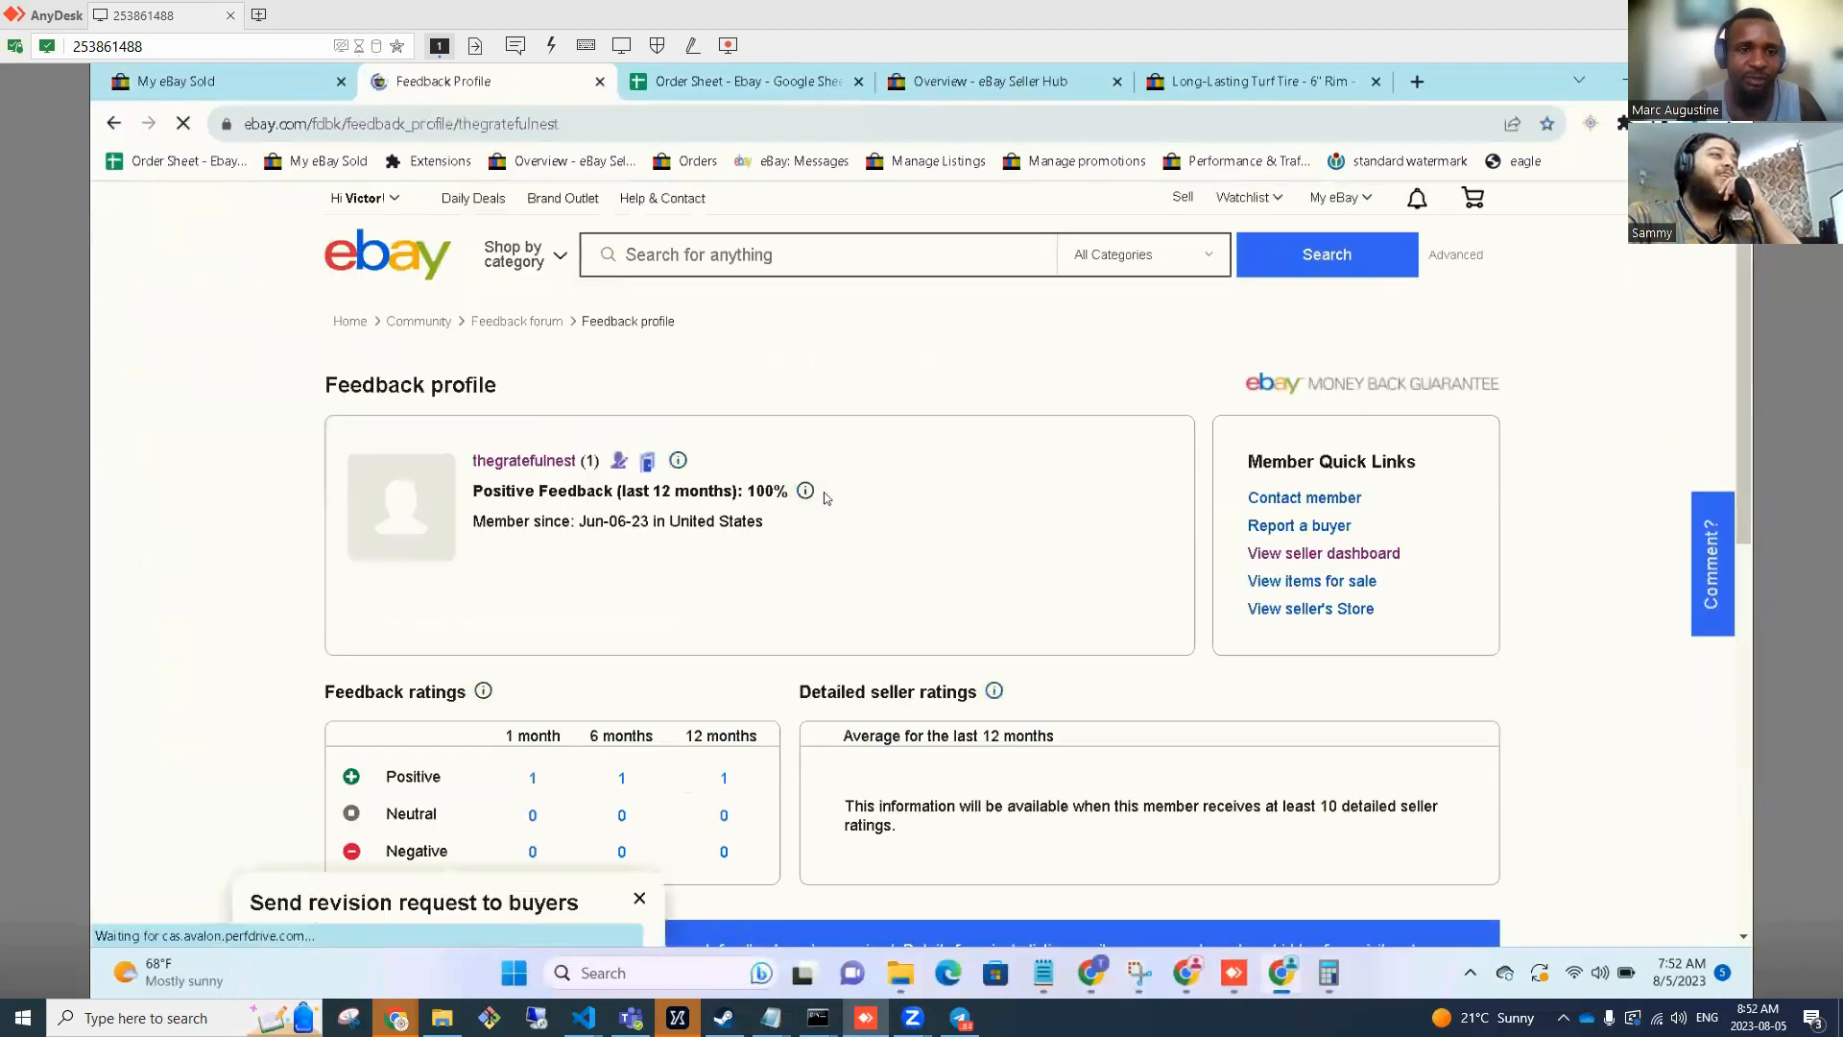
scroll(675, 496, "down", 3)
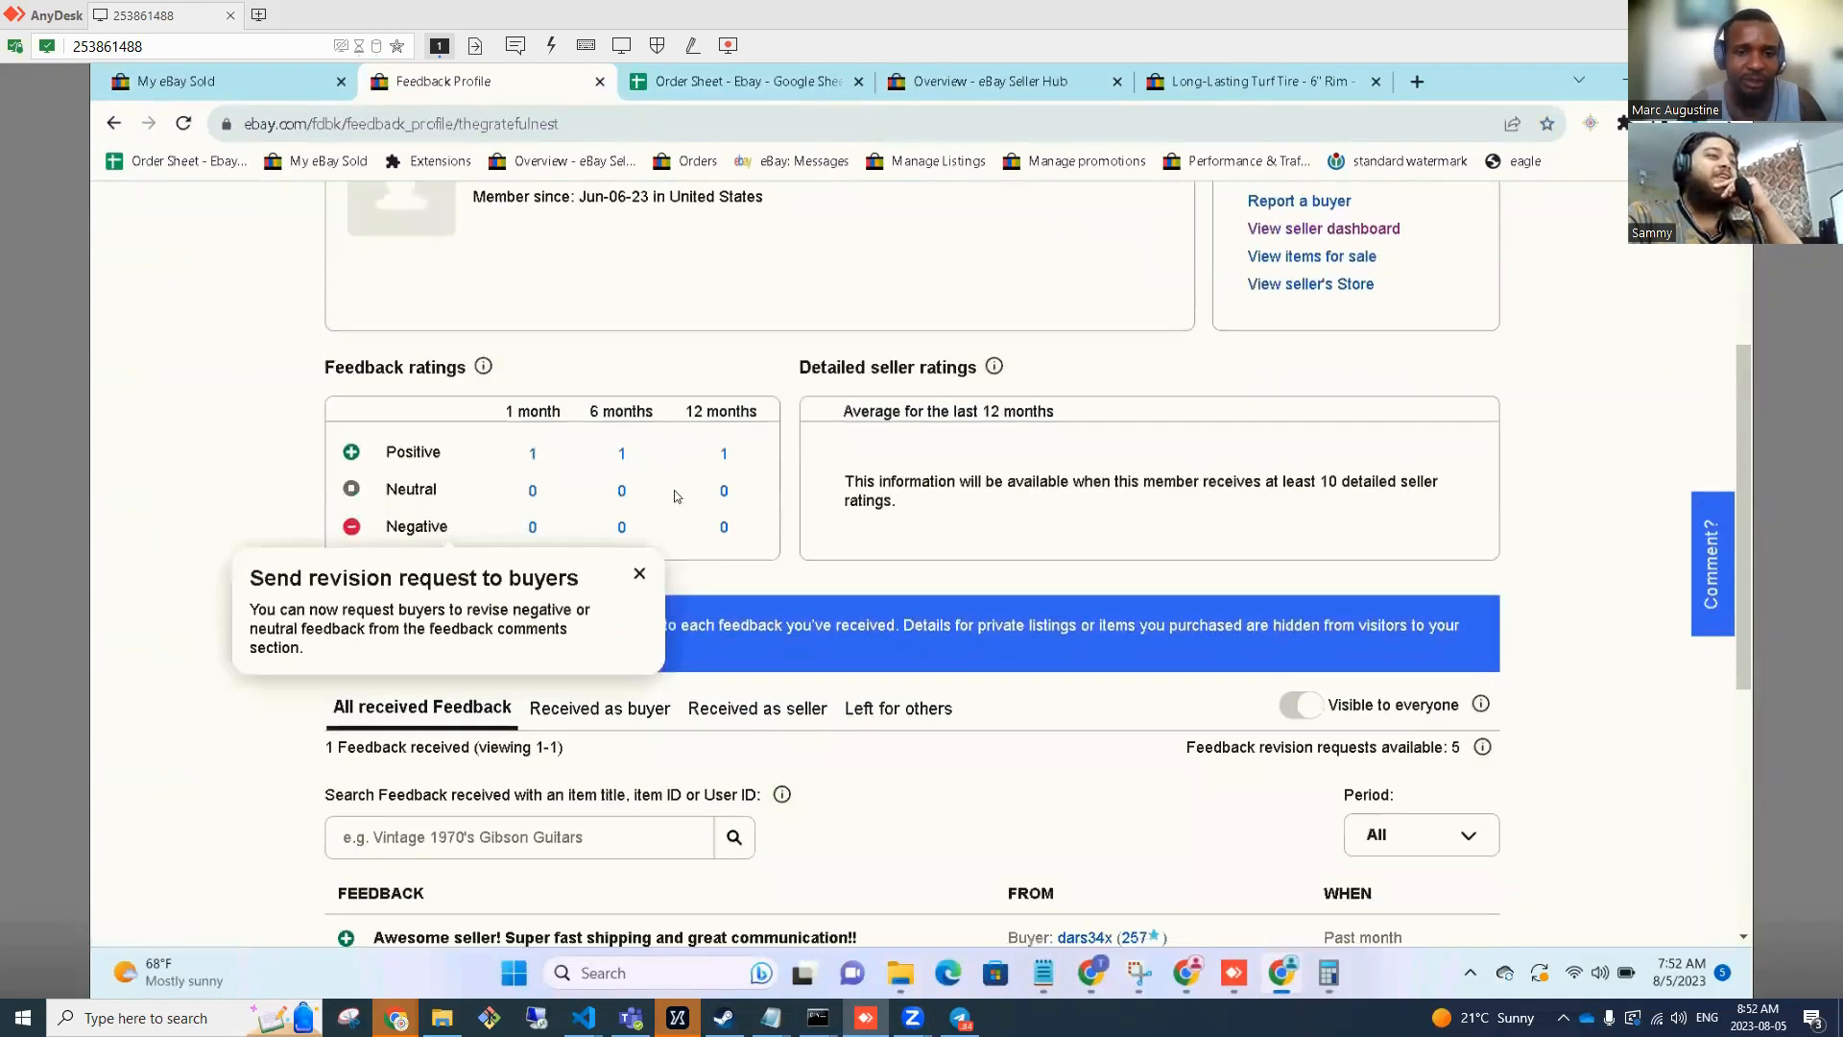
scroll(838, 577, "down", 3)
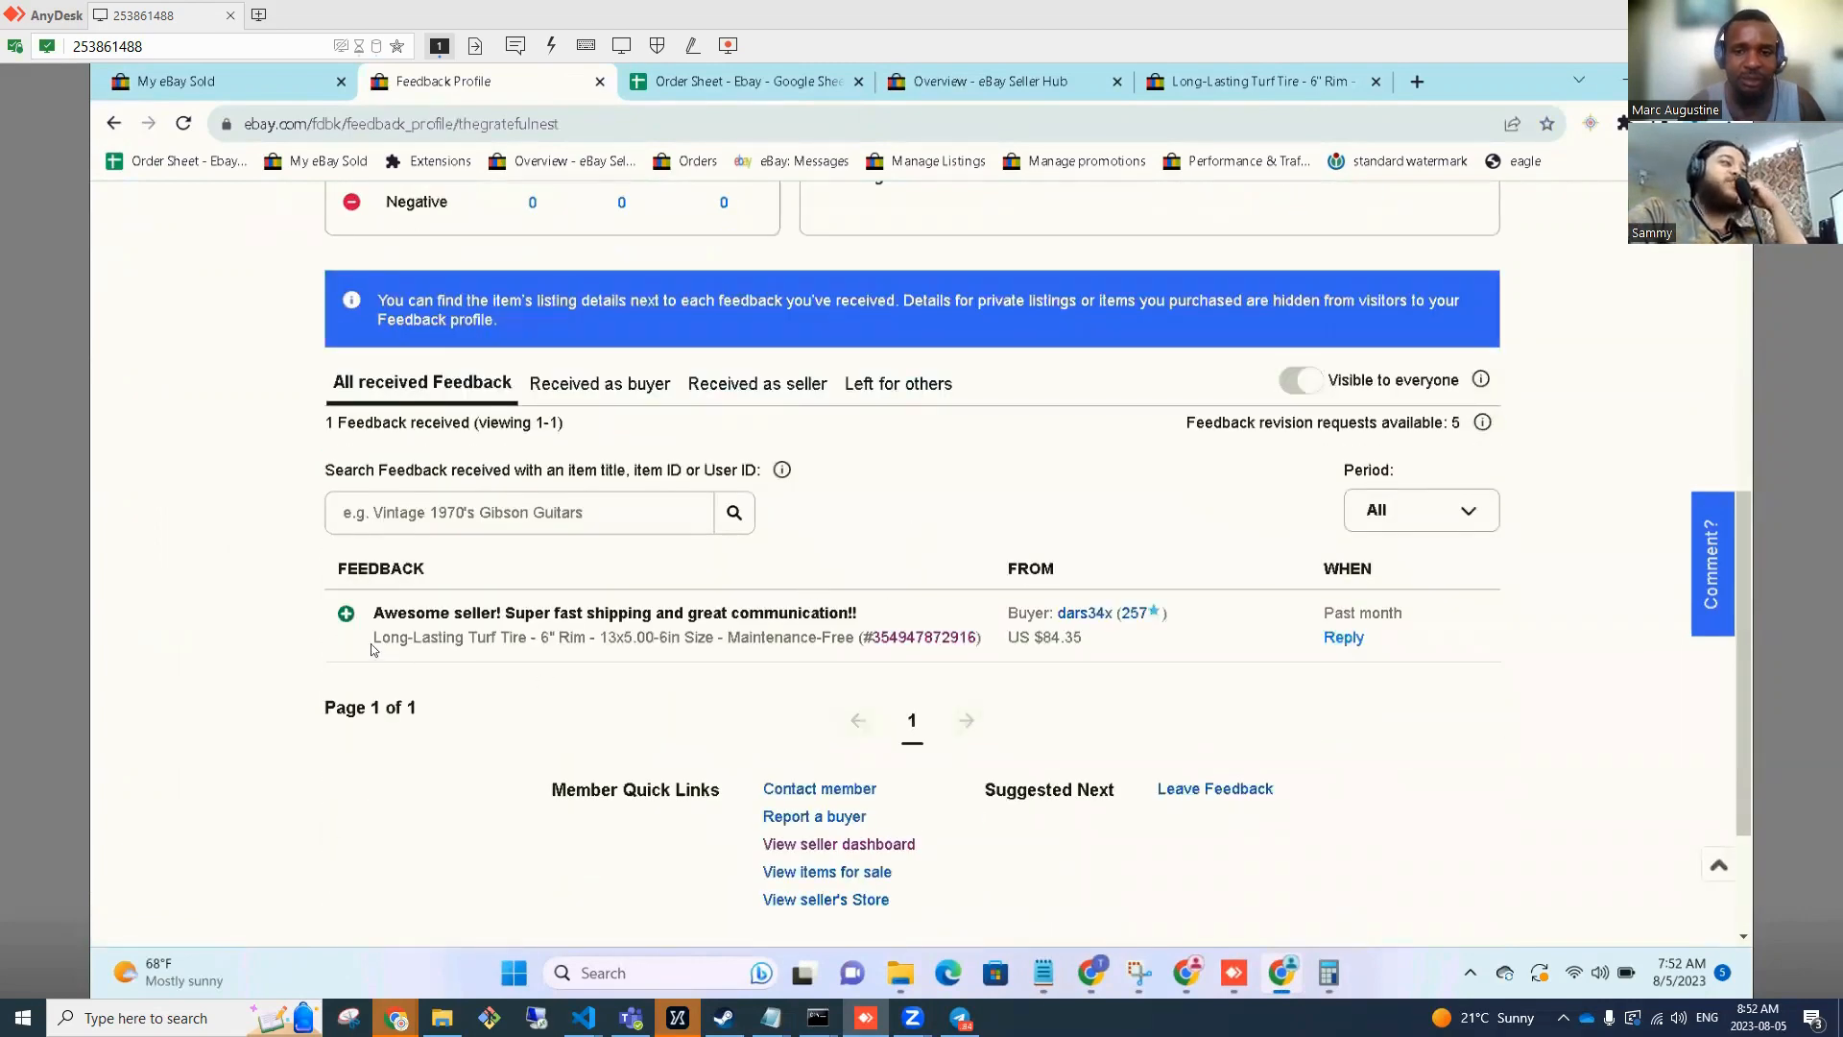
left_click_drag(371, 643, 857, 636)
Open the profile of the buyer who left the feedback in a new tab and go to its contact page.
middle_click(1089, 615)
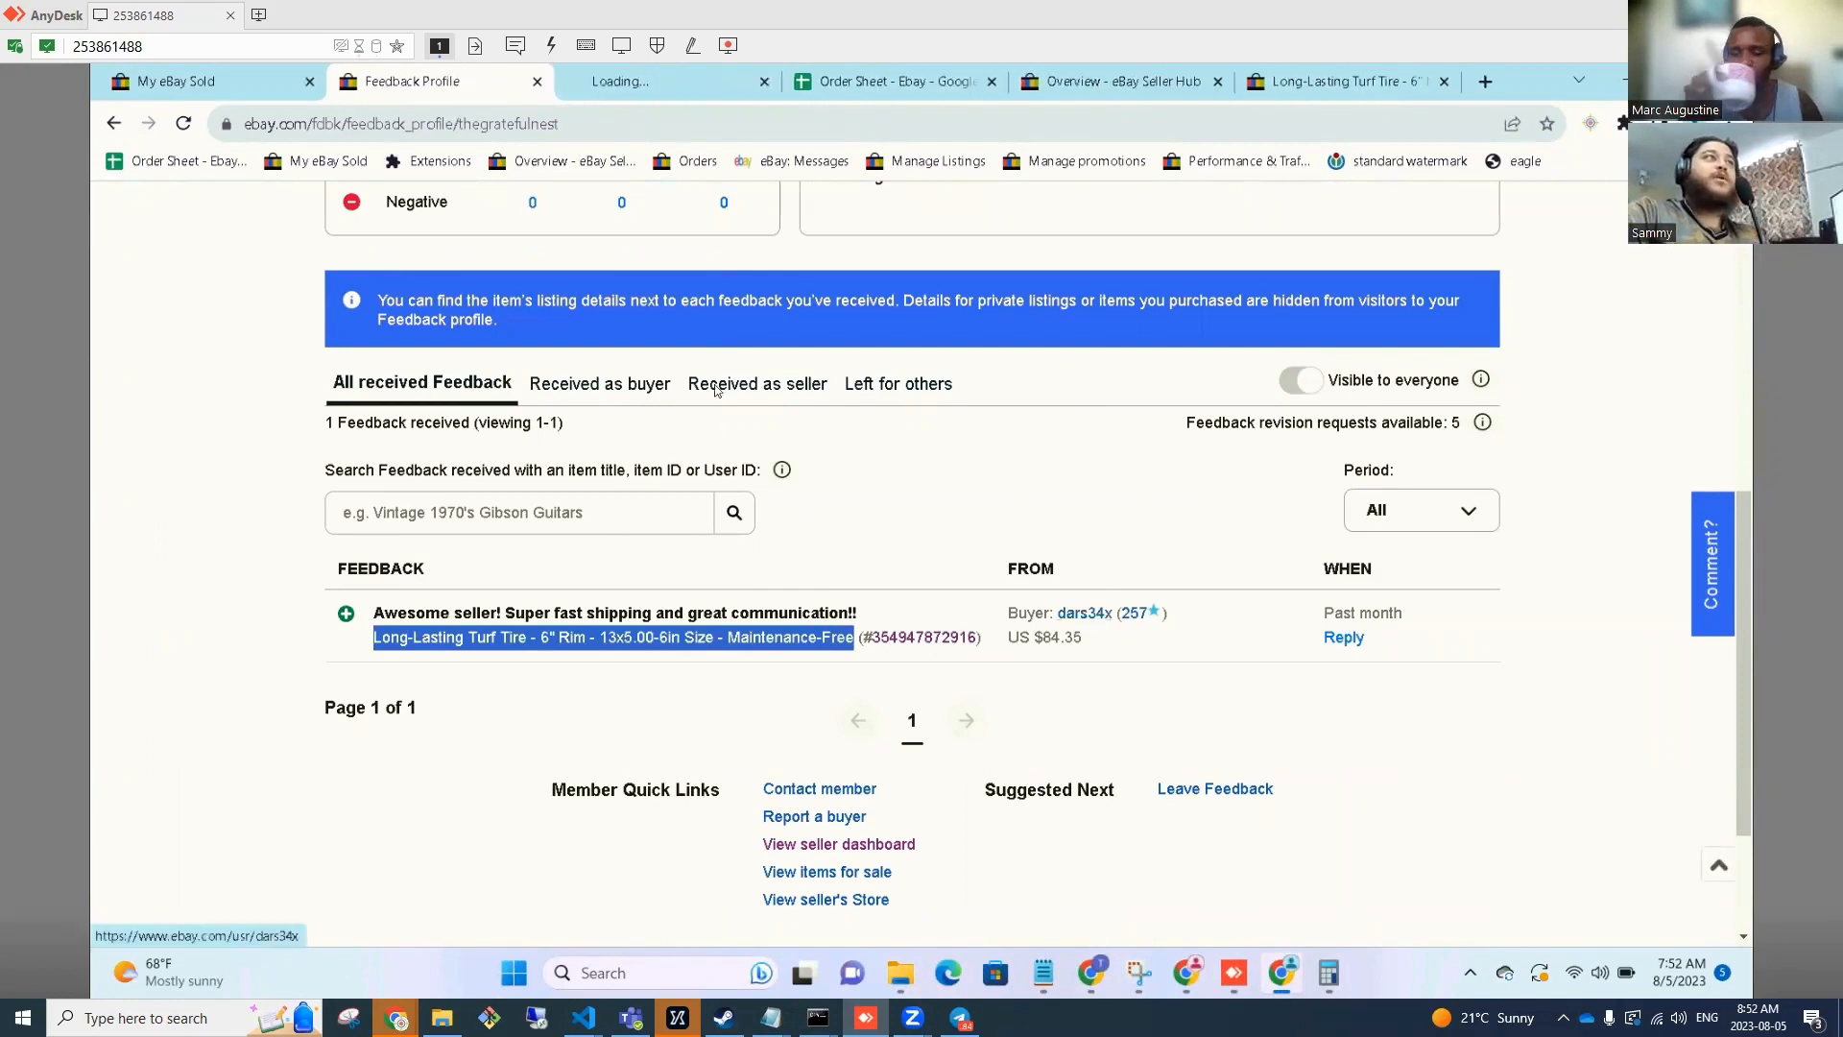
left_click(706, 92)
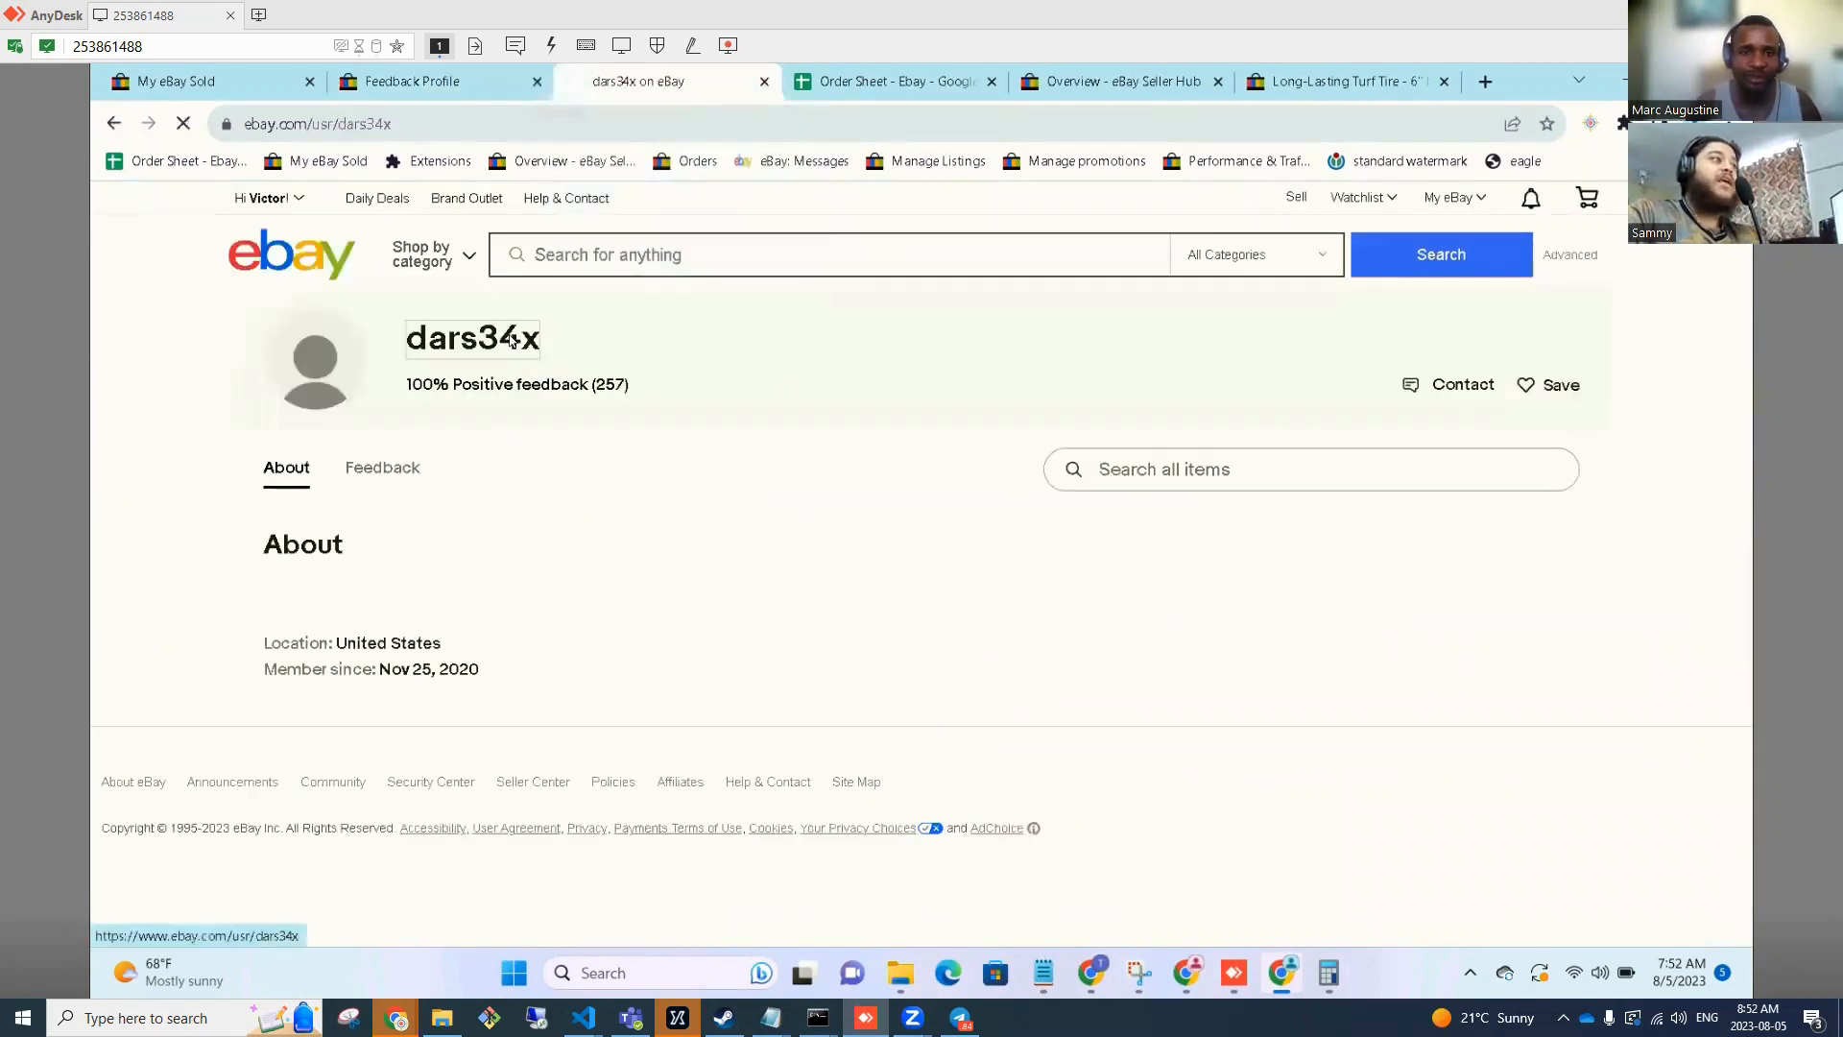
left_click(1454, 385)
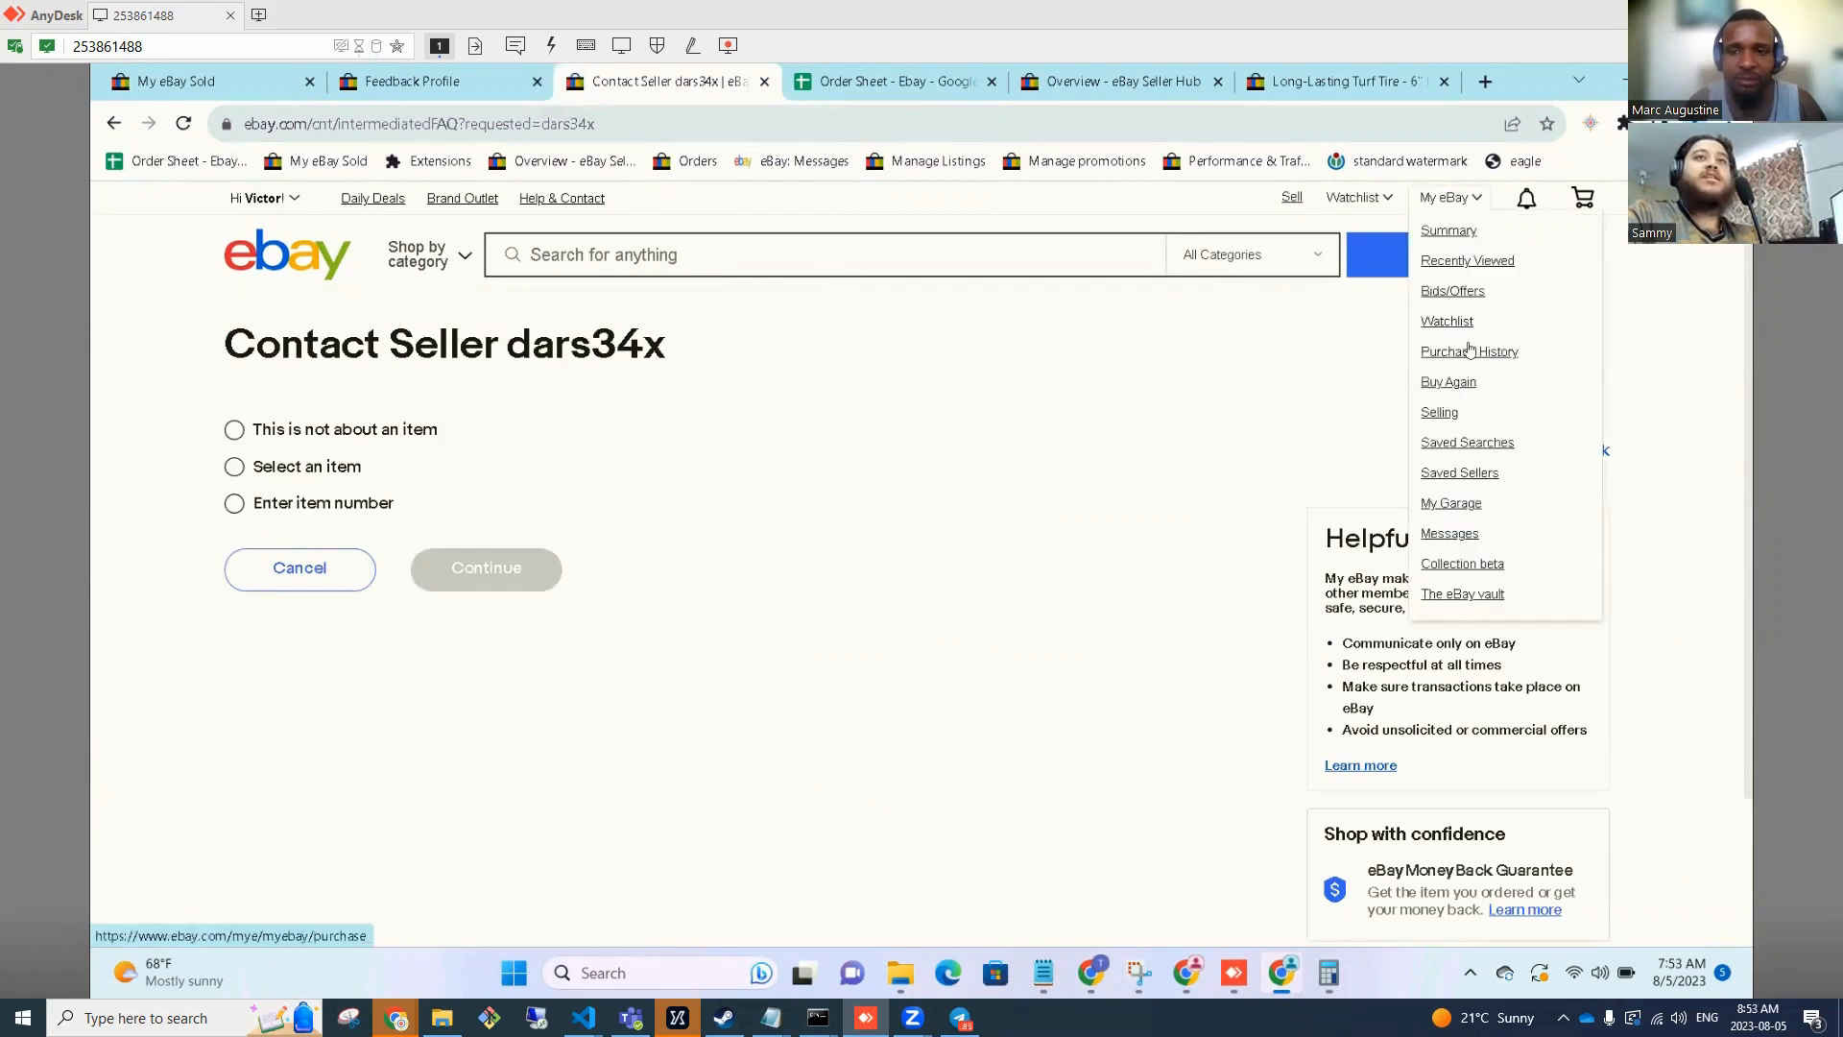
Open the eBay messages inbox and switch it to the updated threaded messaging view.
left_click(1437, 539)
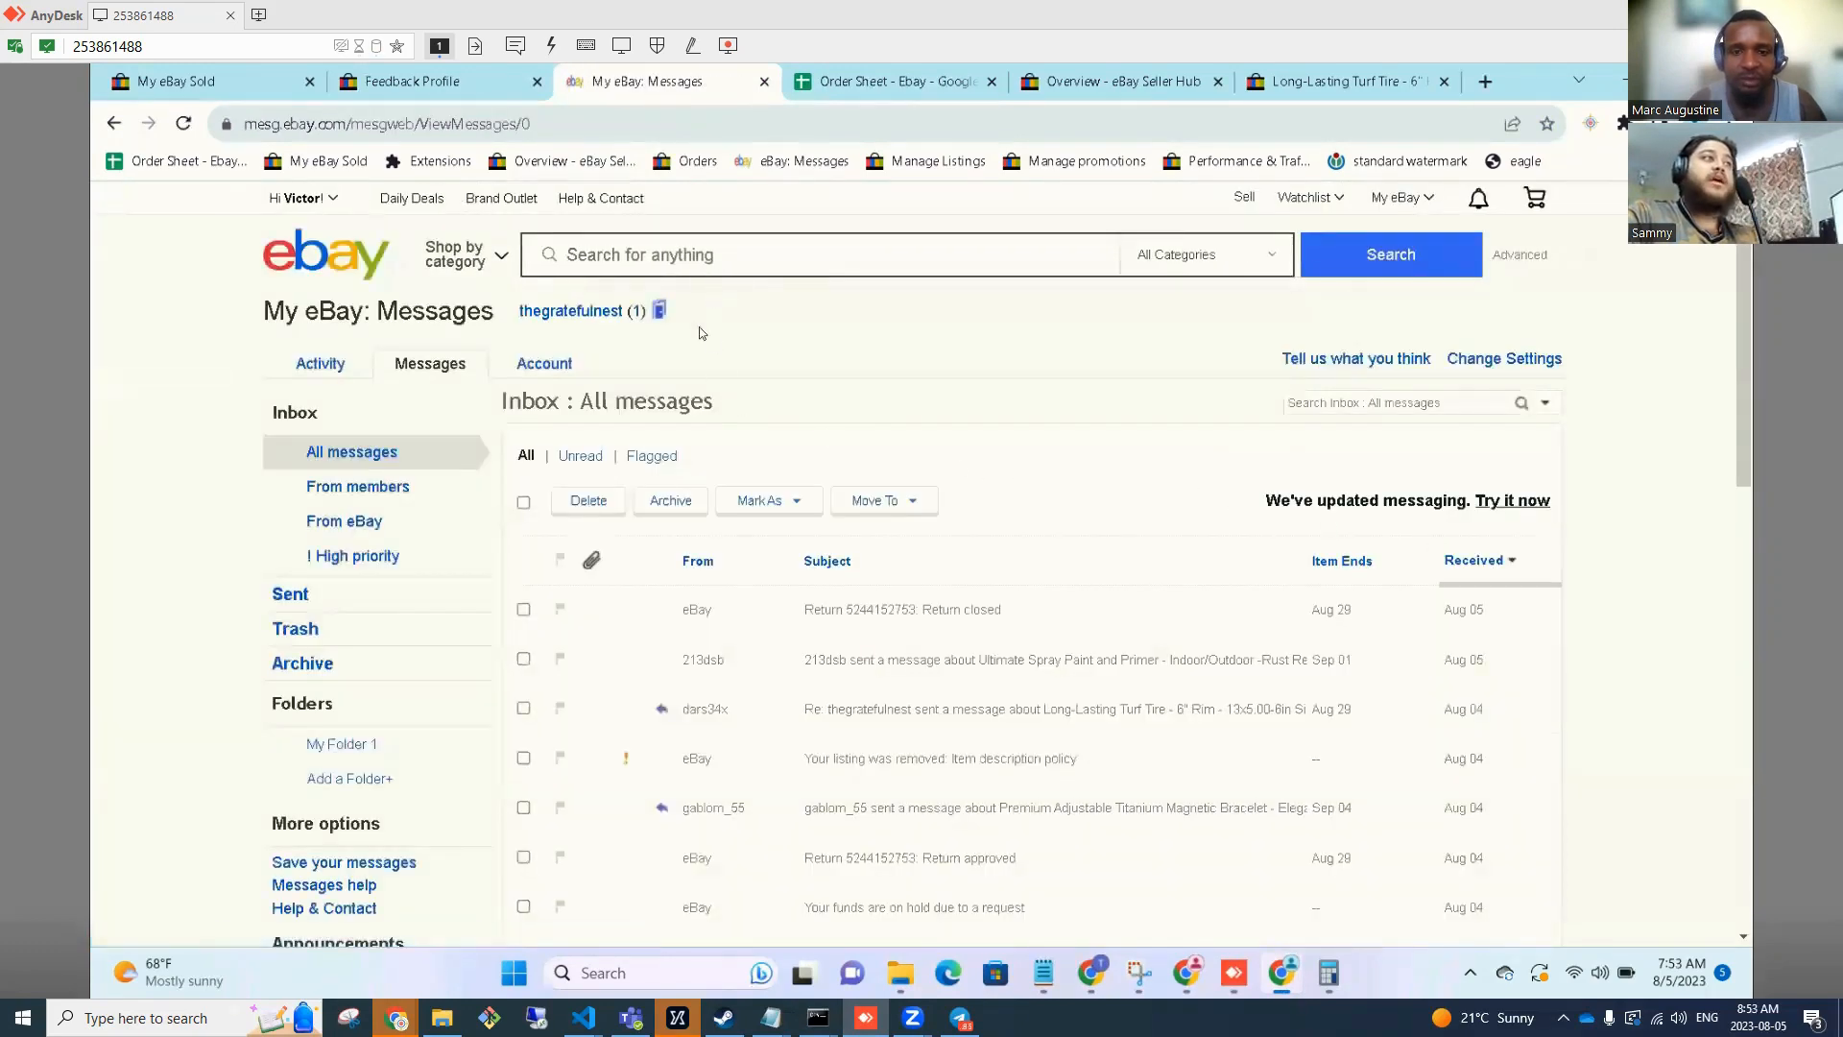
left_click(1524, 503)
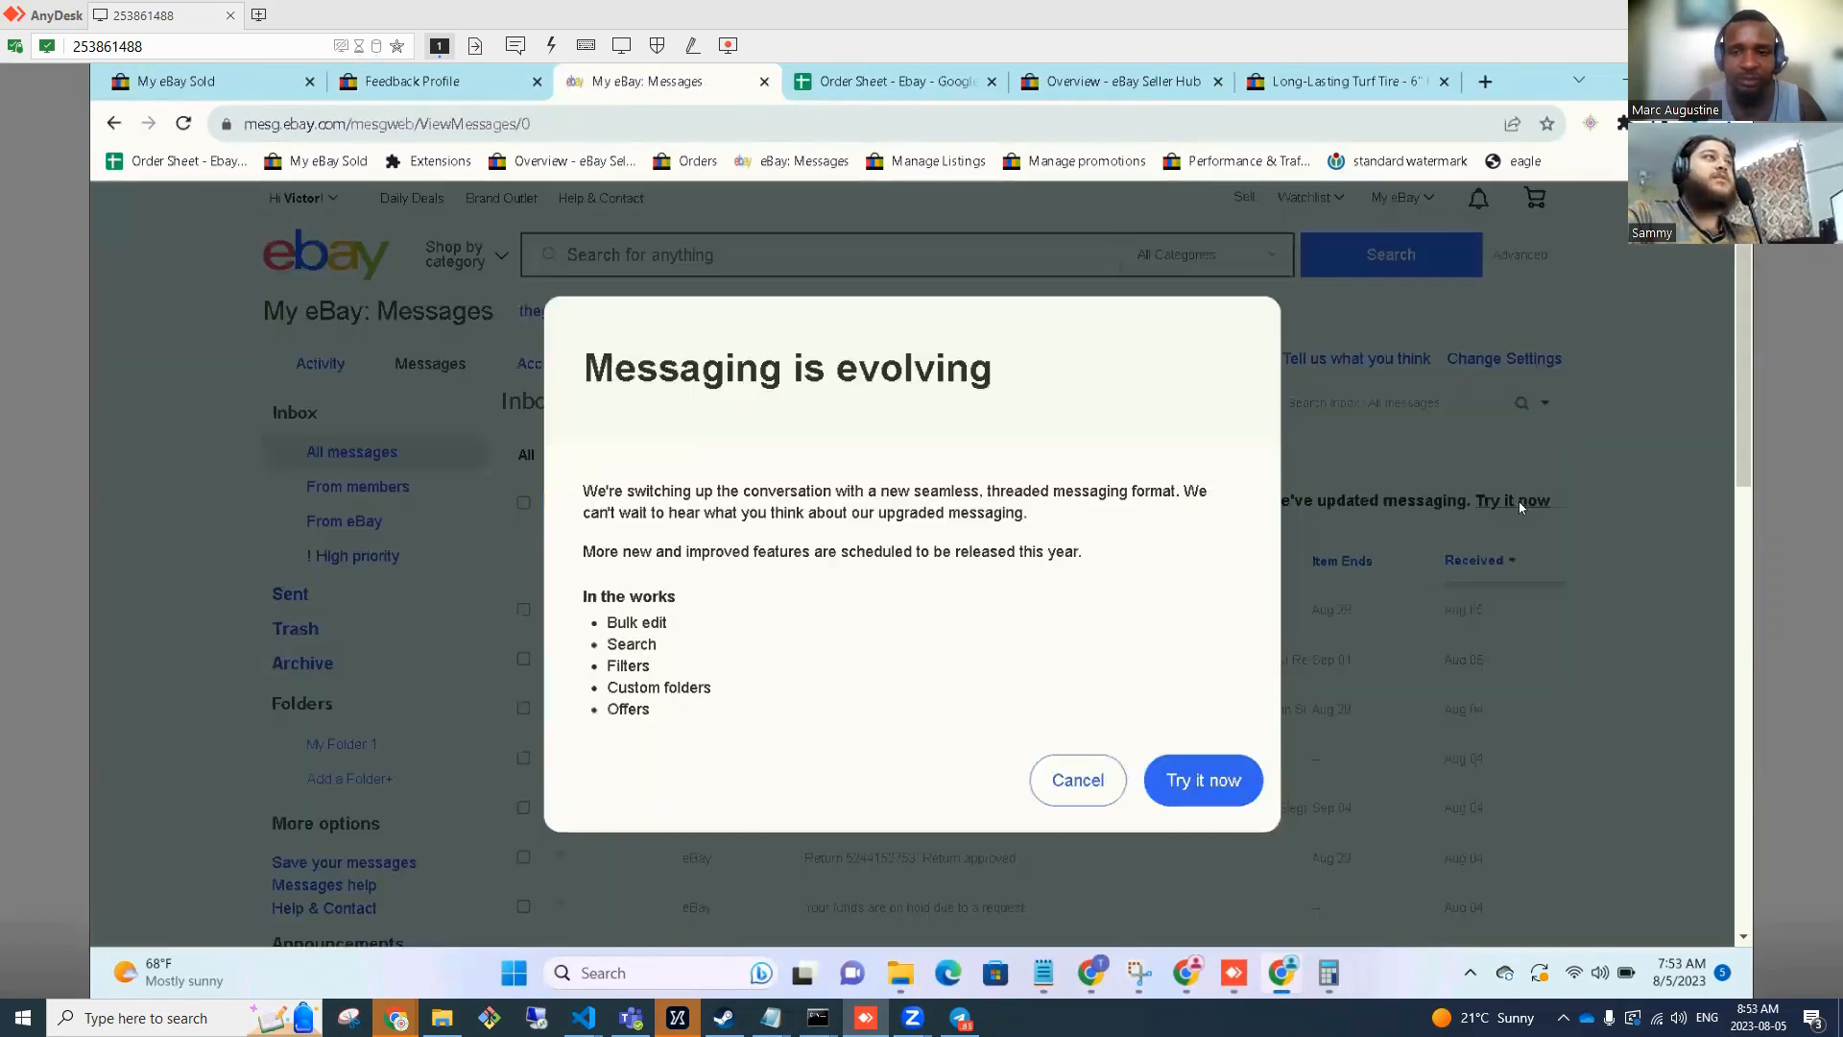
left_click(1234, 780)
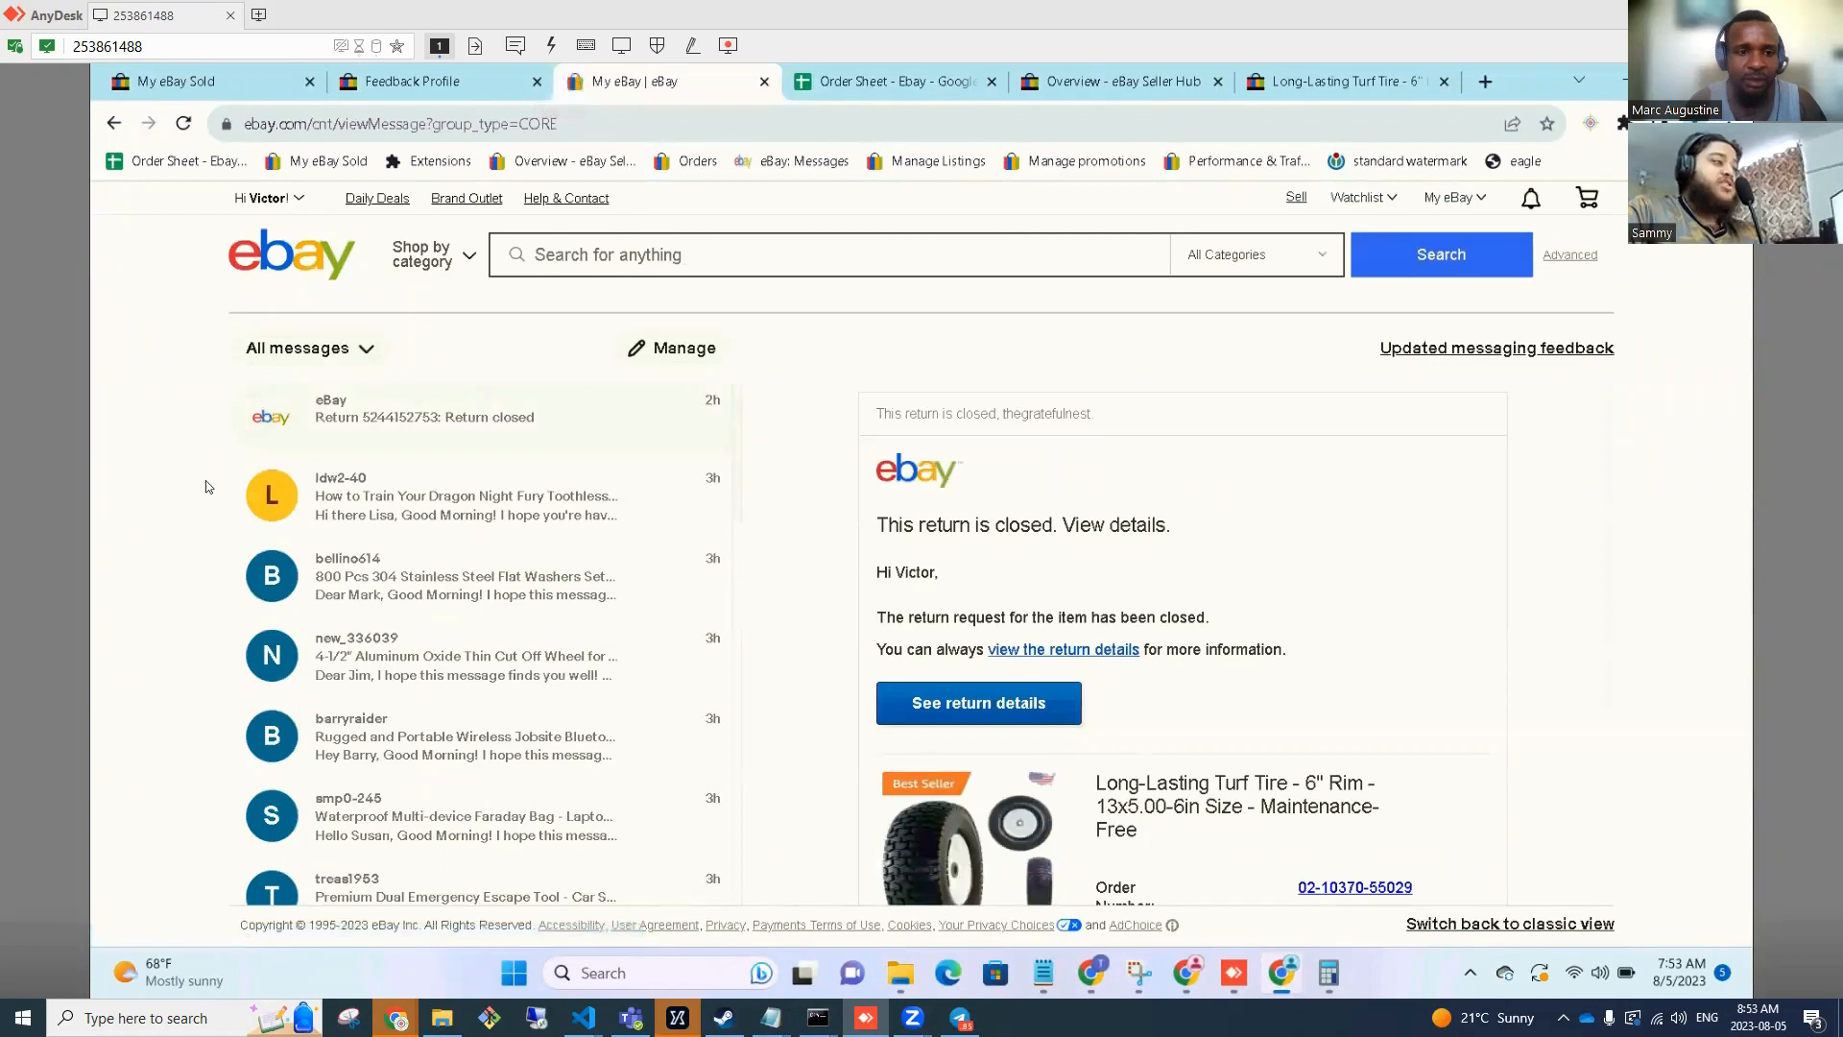
Search the messages page for the copied order number and examine the return-closed message's status, item and buyer ID.
key("ctrl+f")
key("ctrl+v")
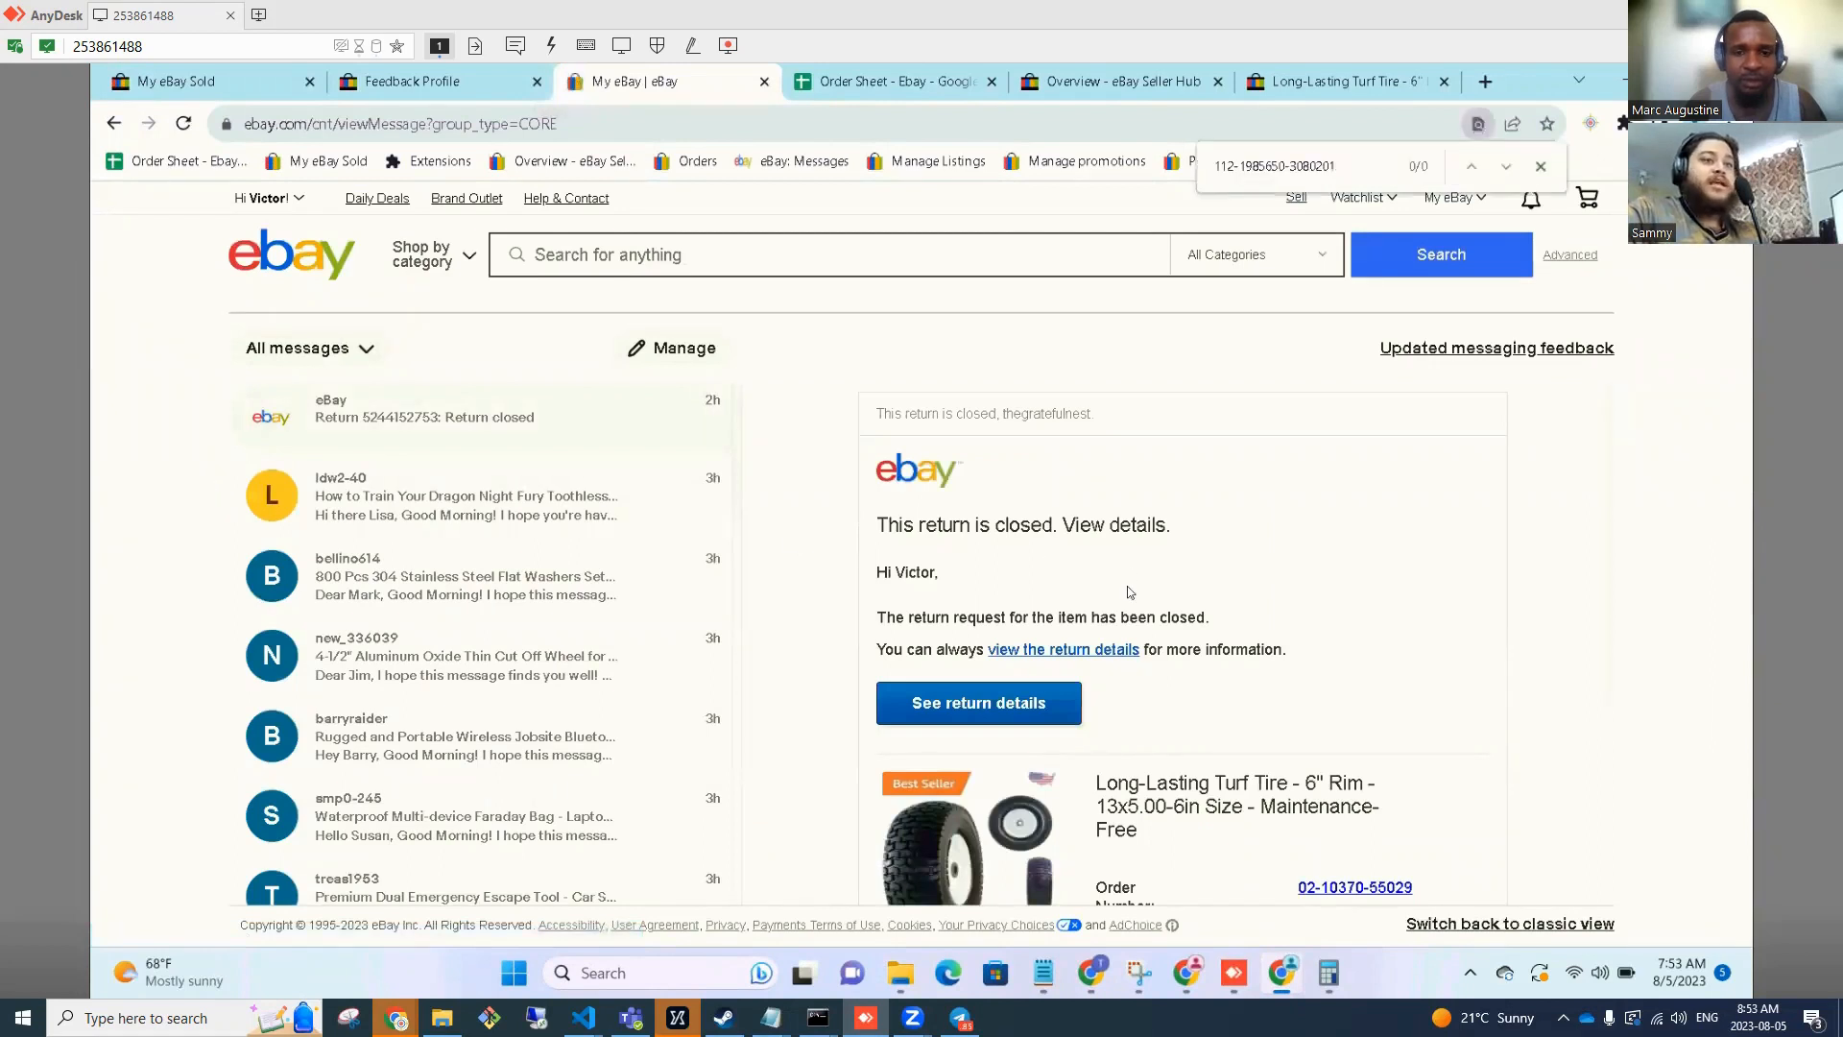
scroll(1130, 592, "down", 2)
double_click(1325, 745)
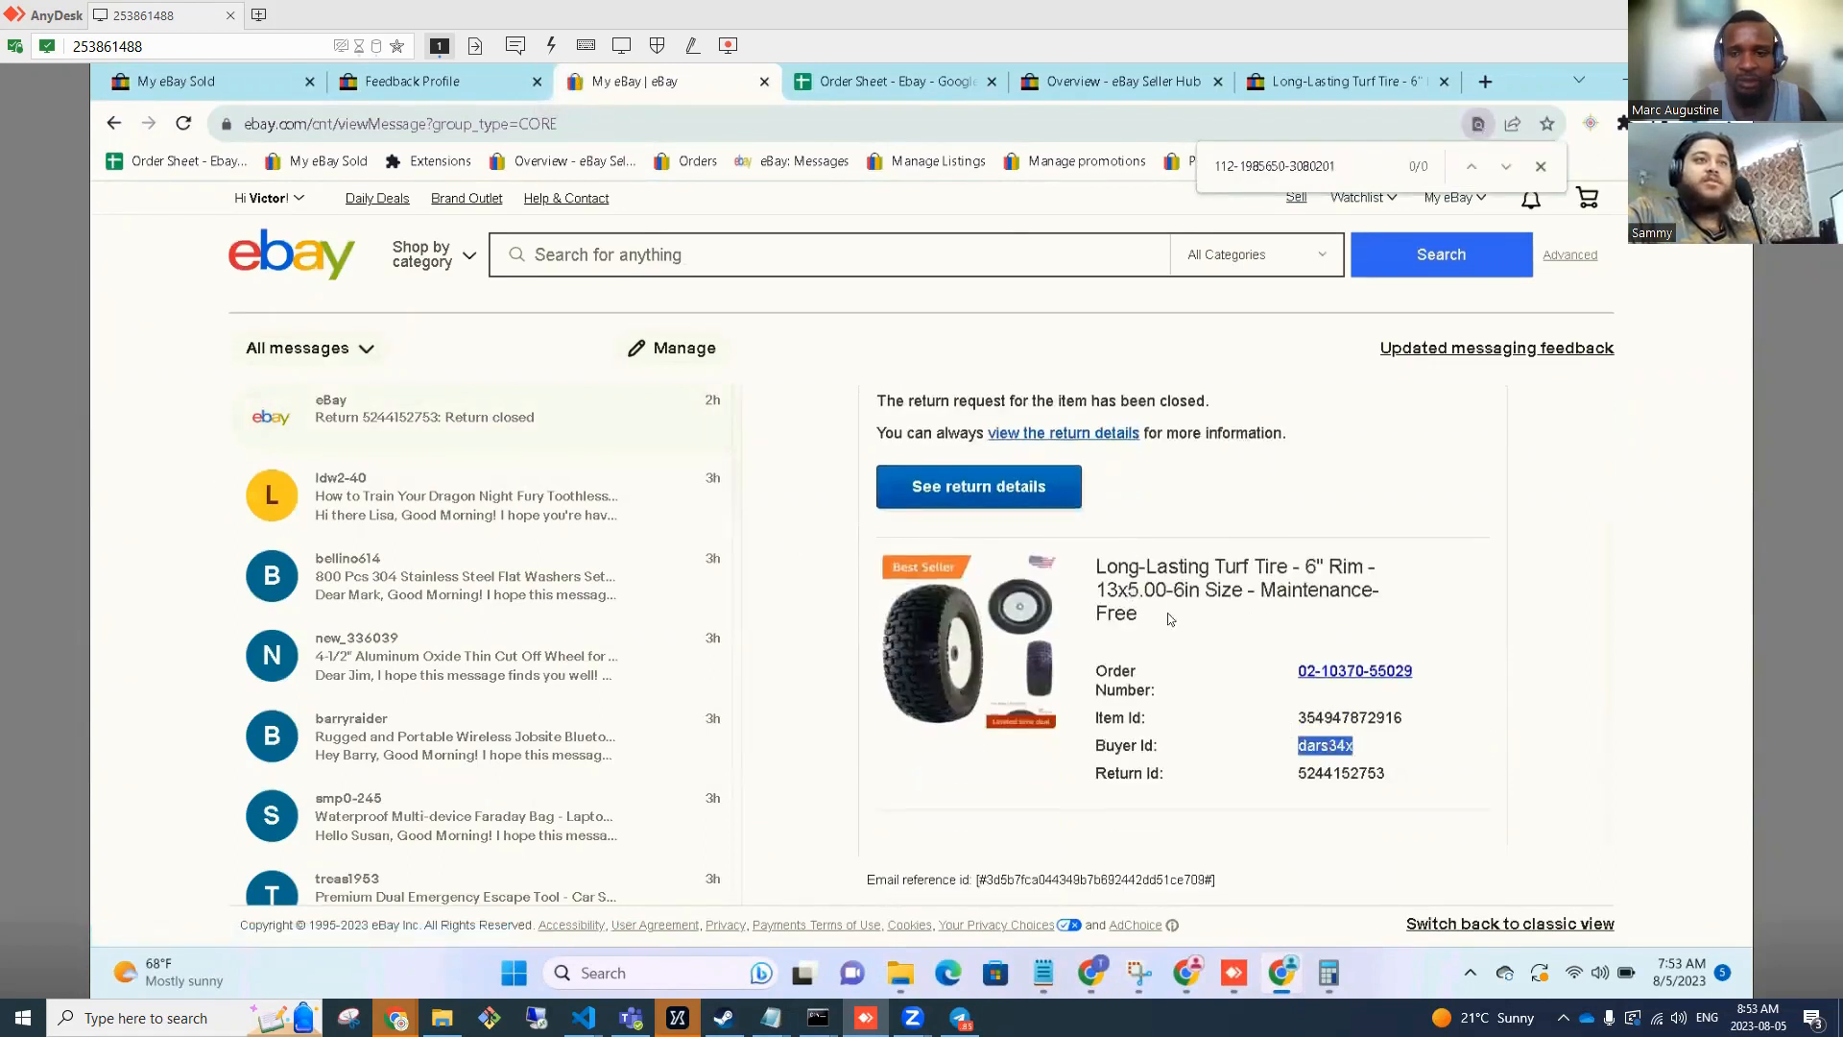
scroll(1169, 619, "up", 1)
left_click_drag(927, 510, 1240, 519)
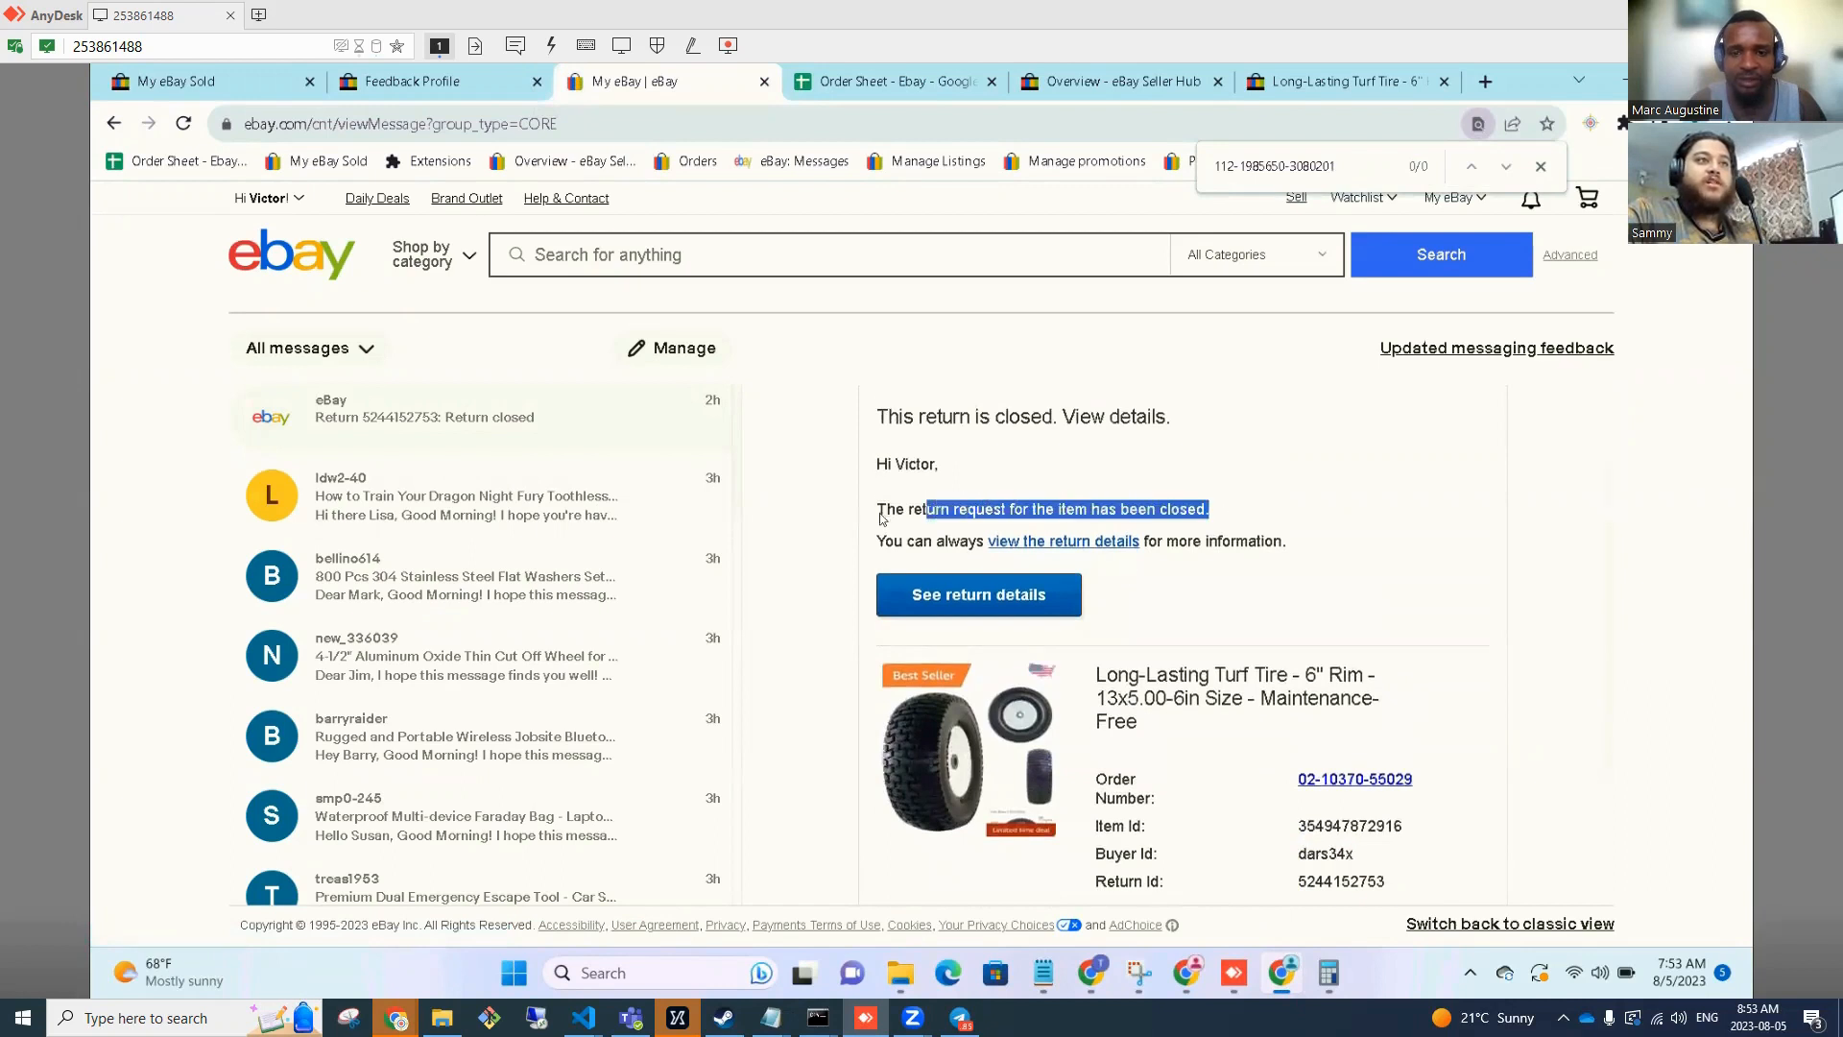
left_click_drag(907, 411, 1219, 413)
scroll(1219, 615, "down", 1)
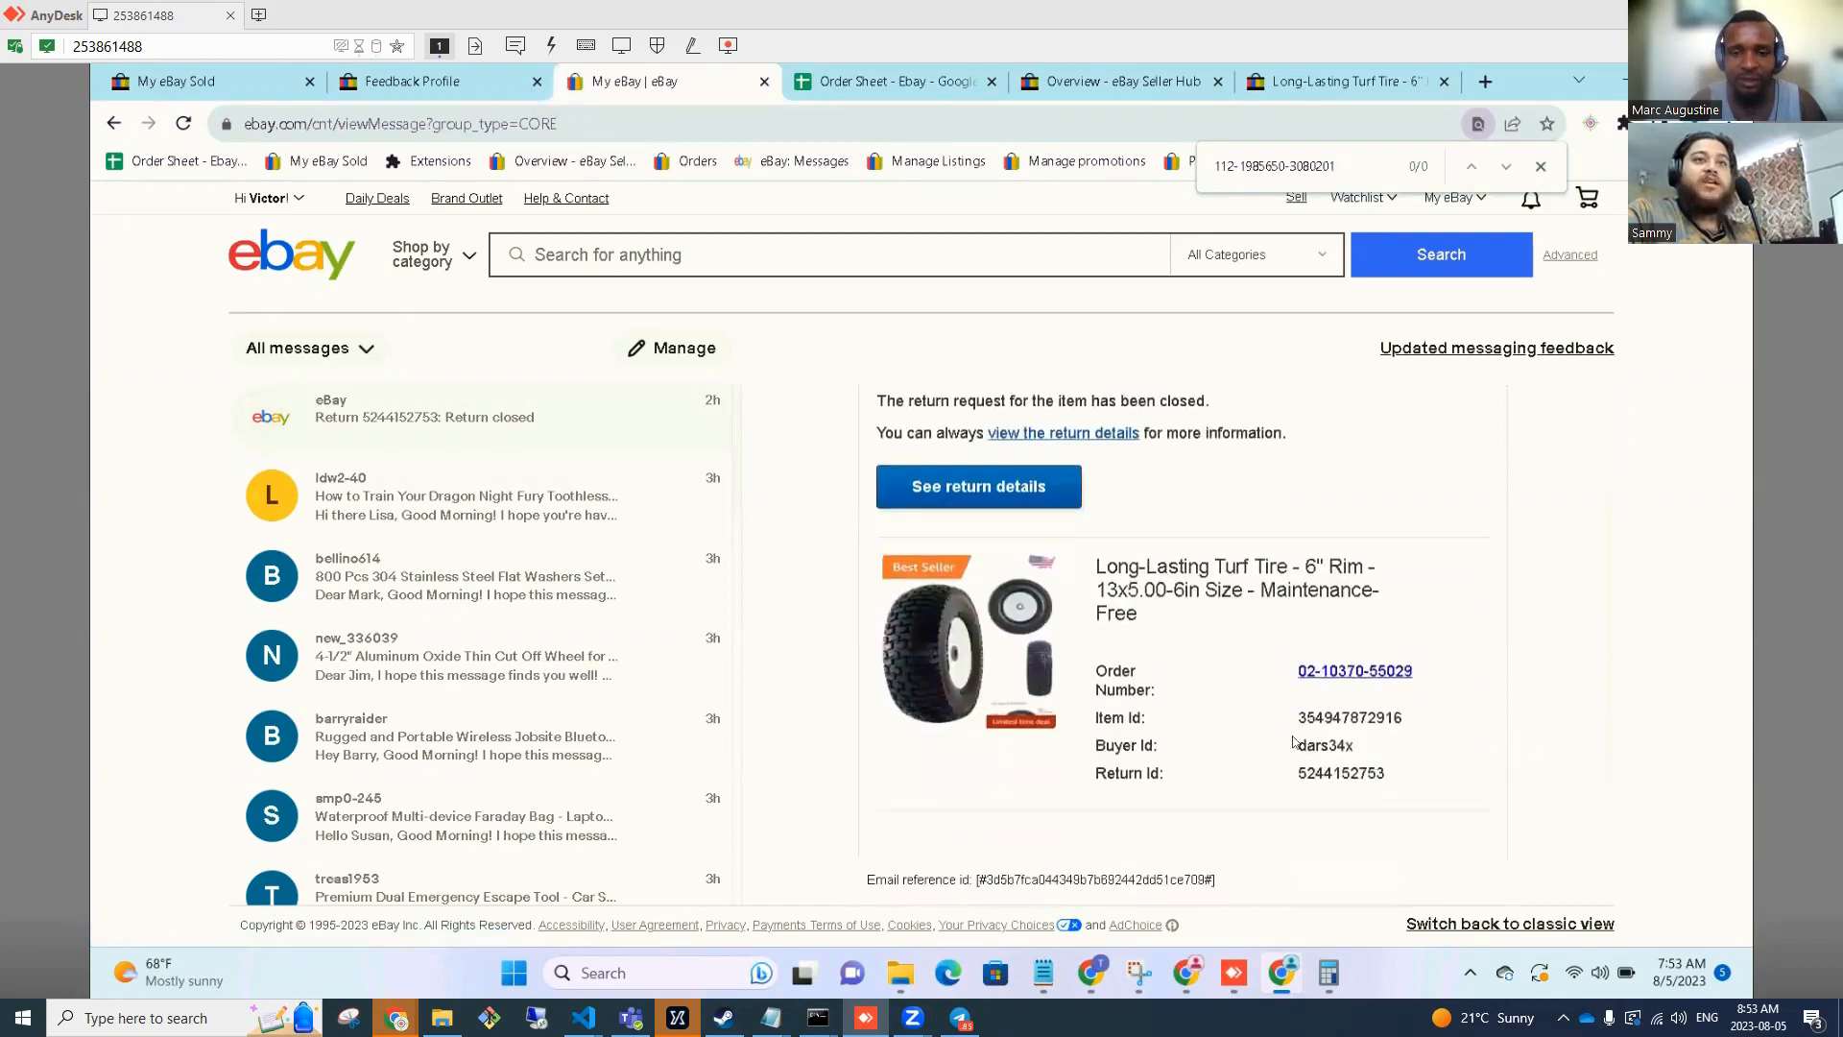
Return to the store's feedback profile and review the buyer's comment and the feedback ratings.
left_click(472, 94)
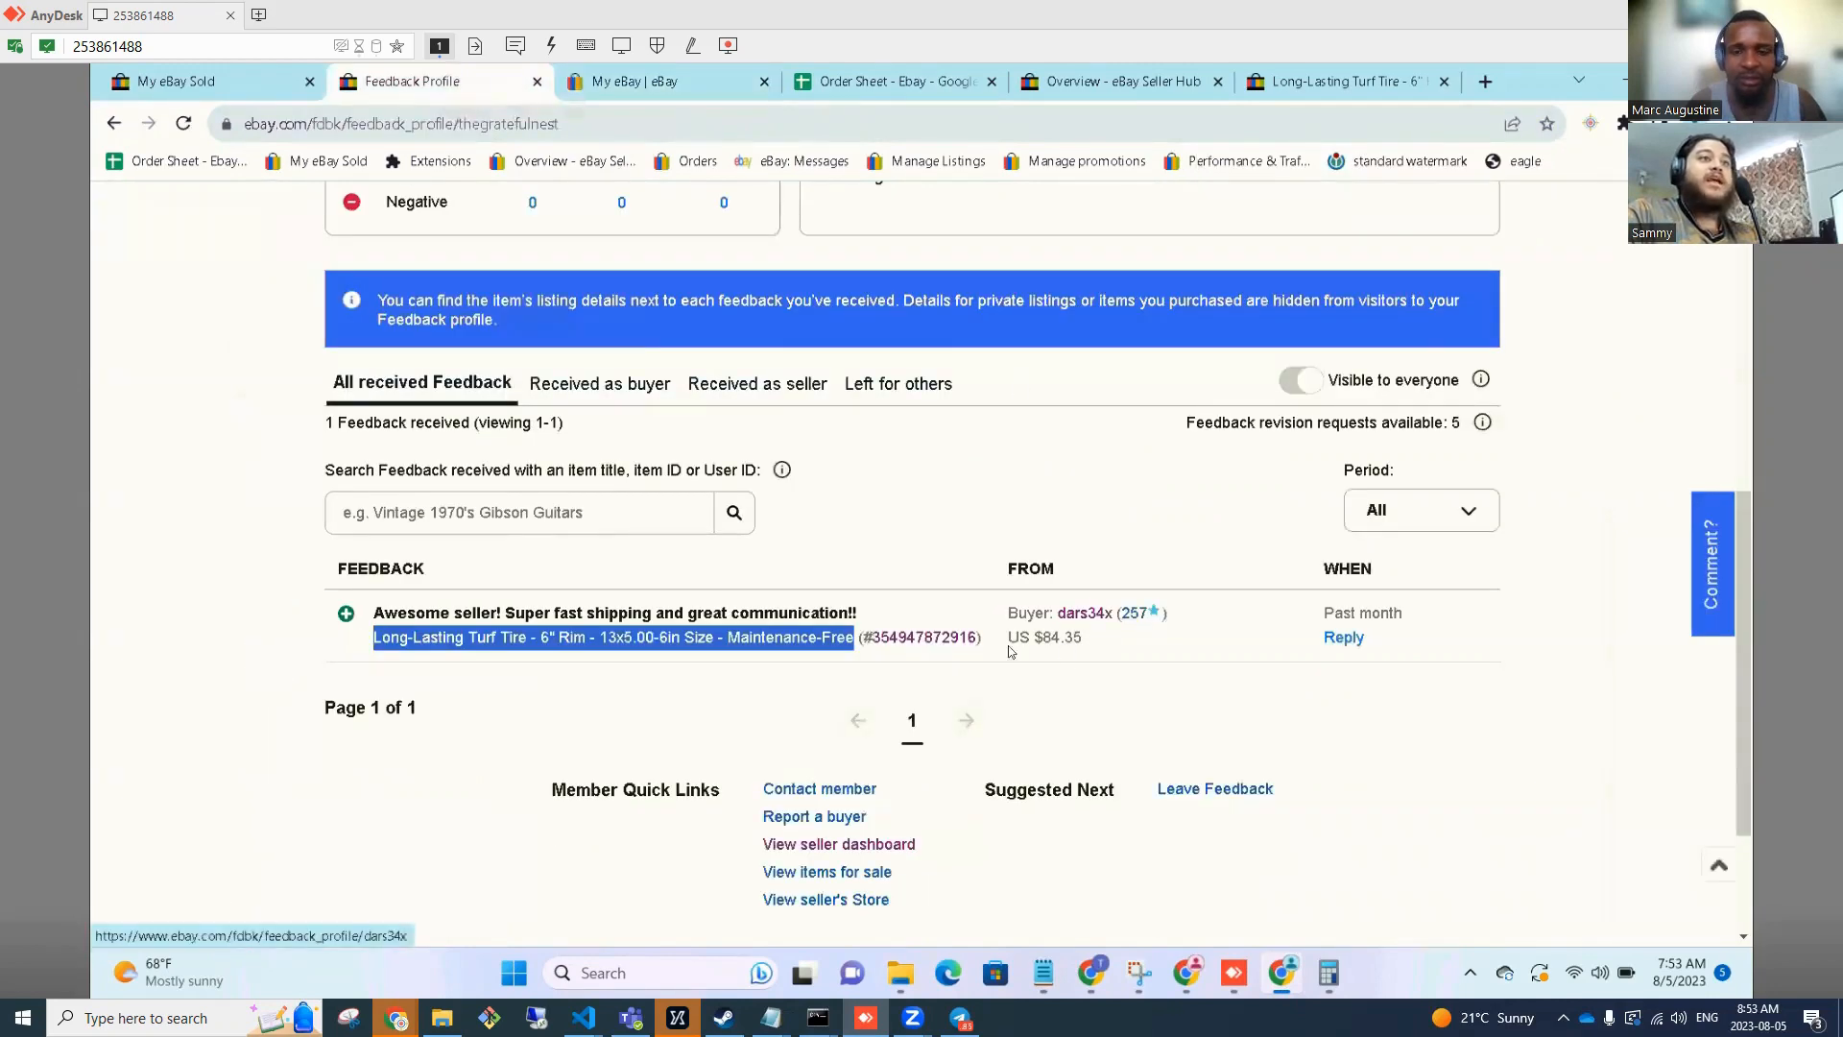
left_click_drag(856, 613, 380, 616)
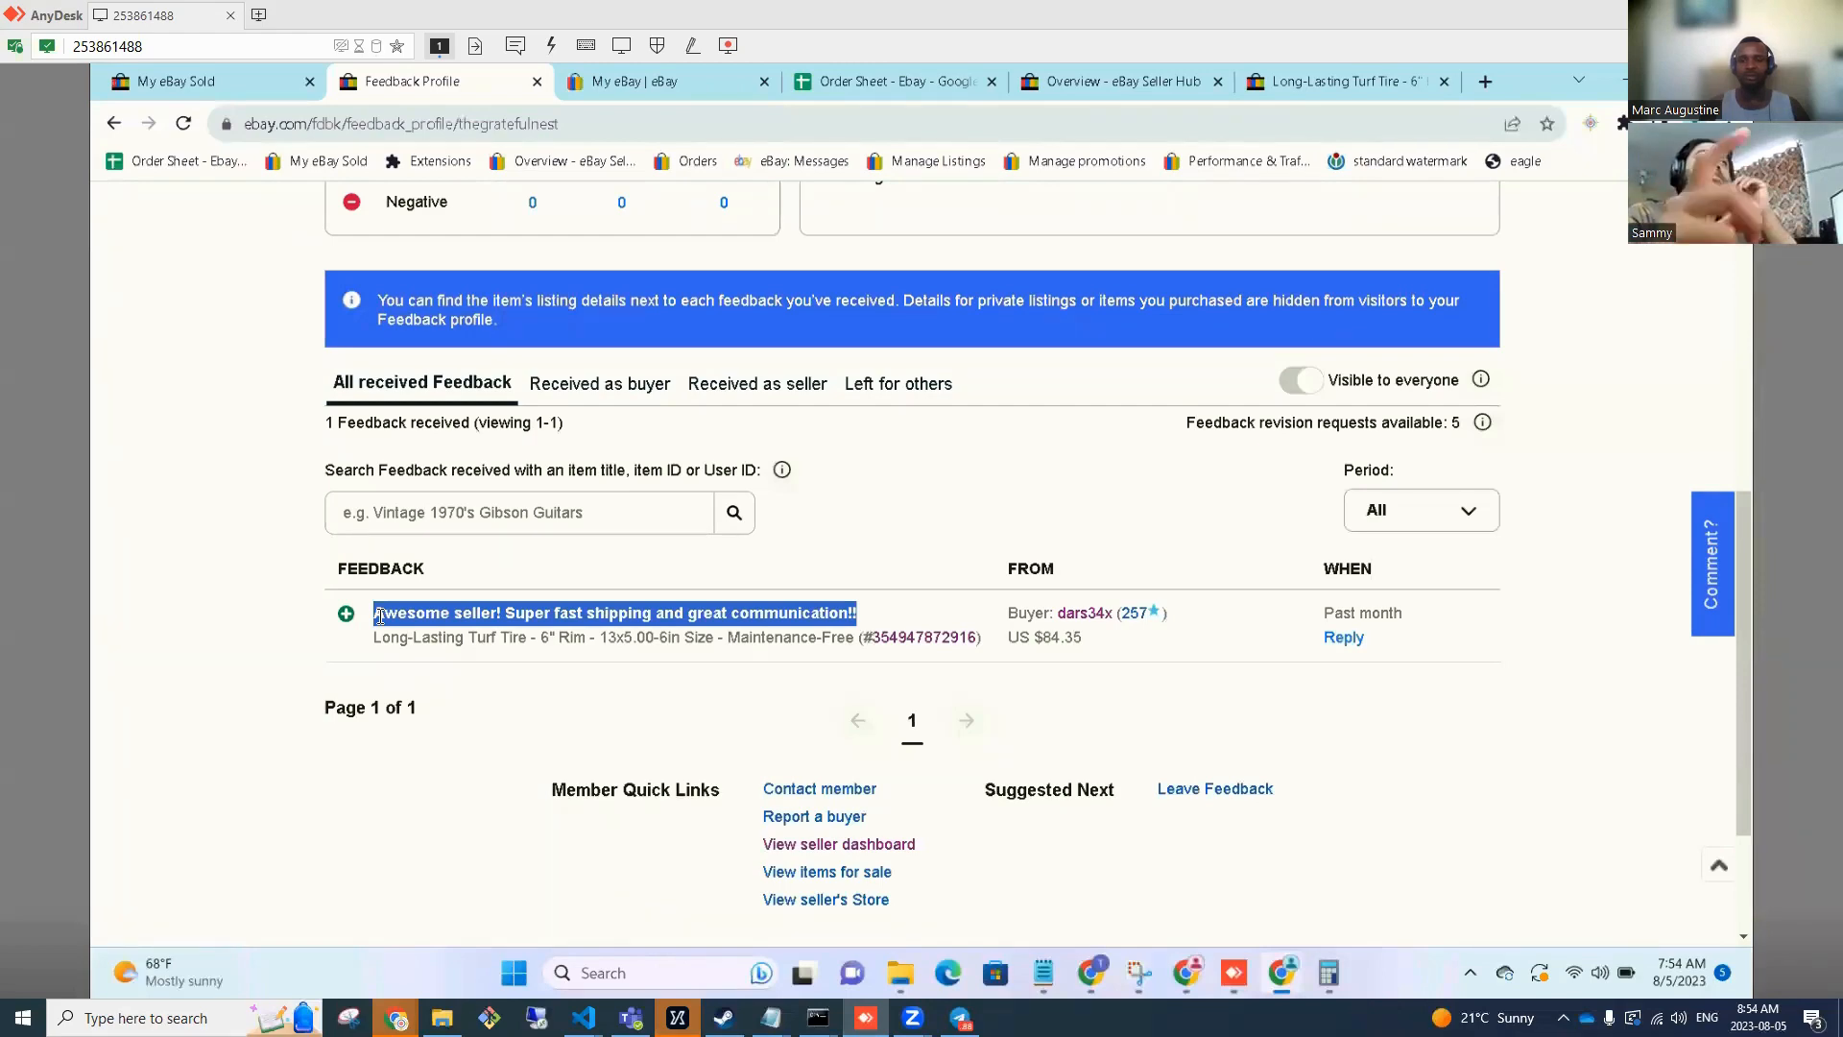
scroll(555, 216, "up", 7)
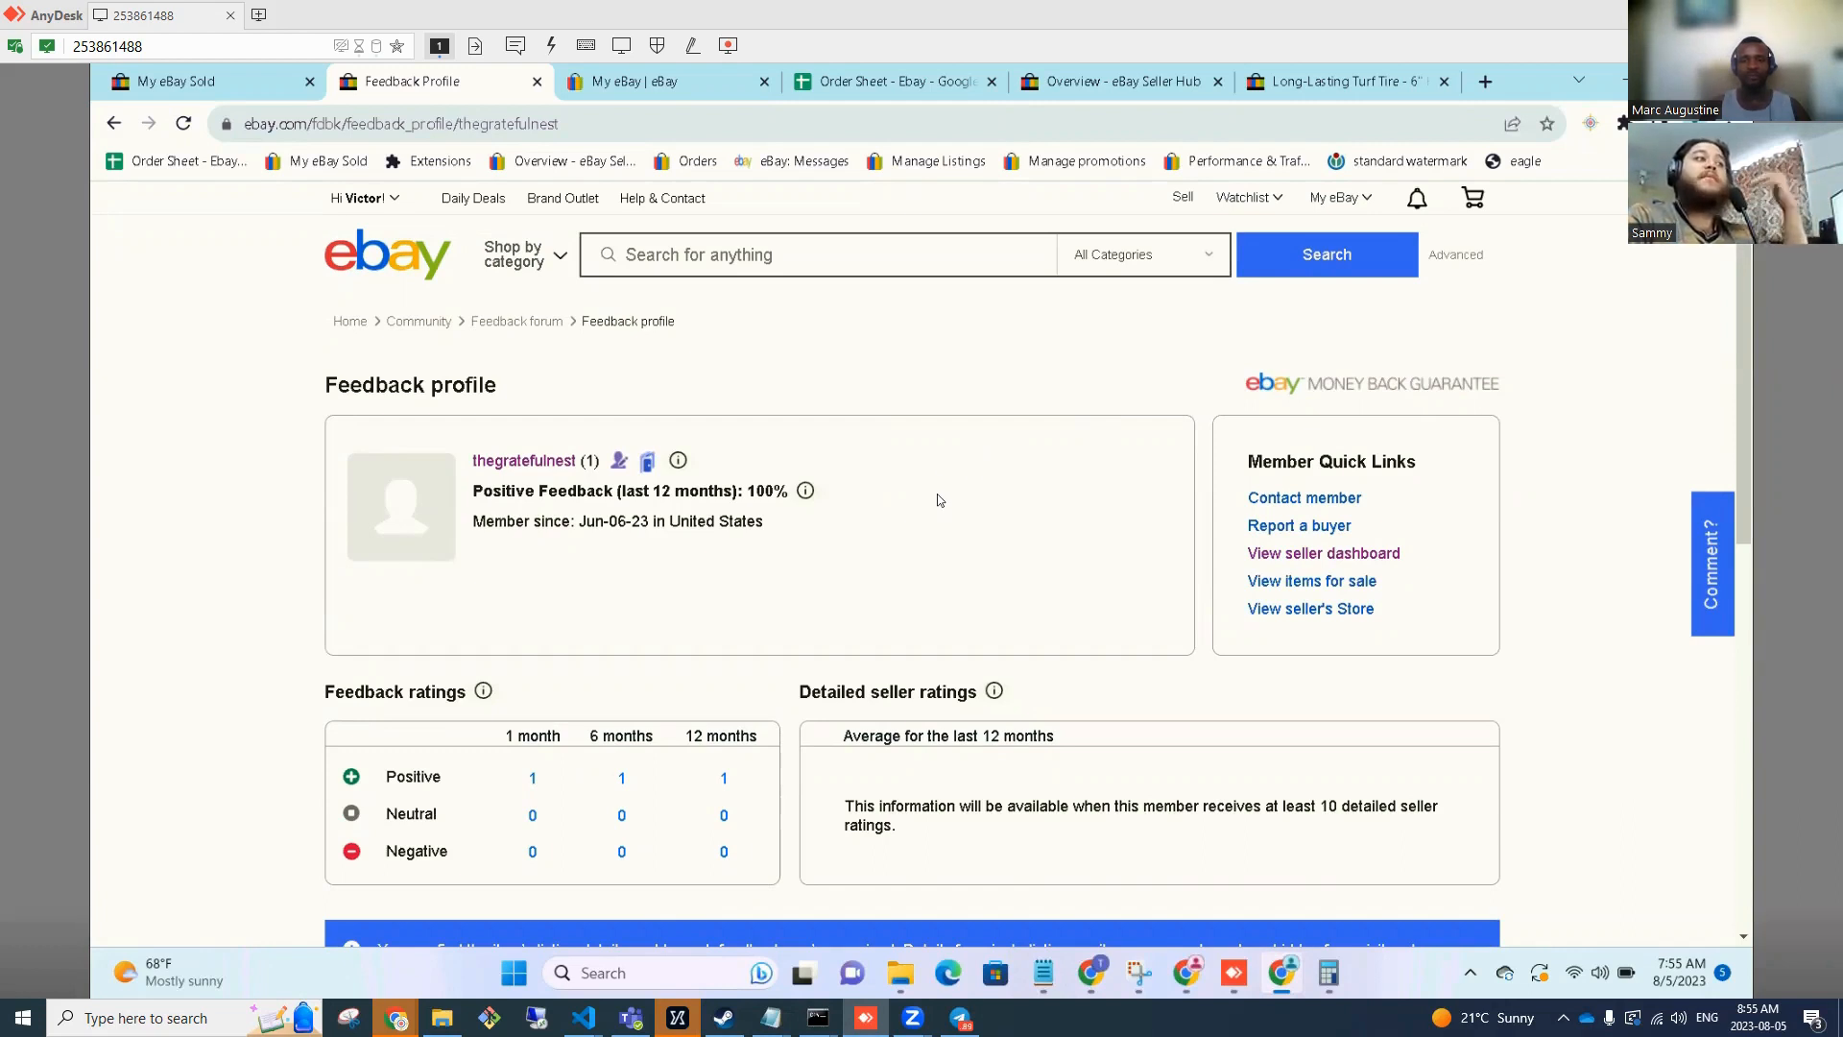
scroll(937, 499, "down", 1)
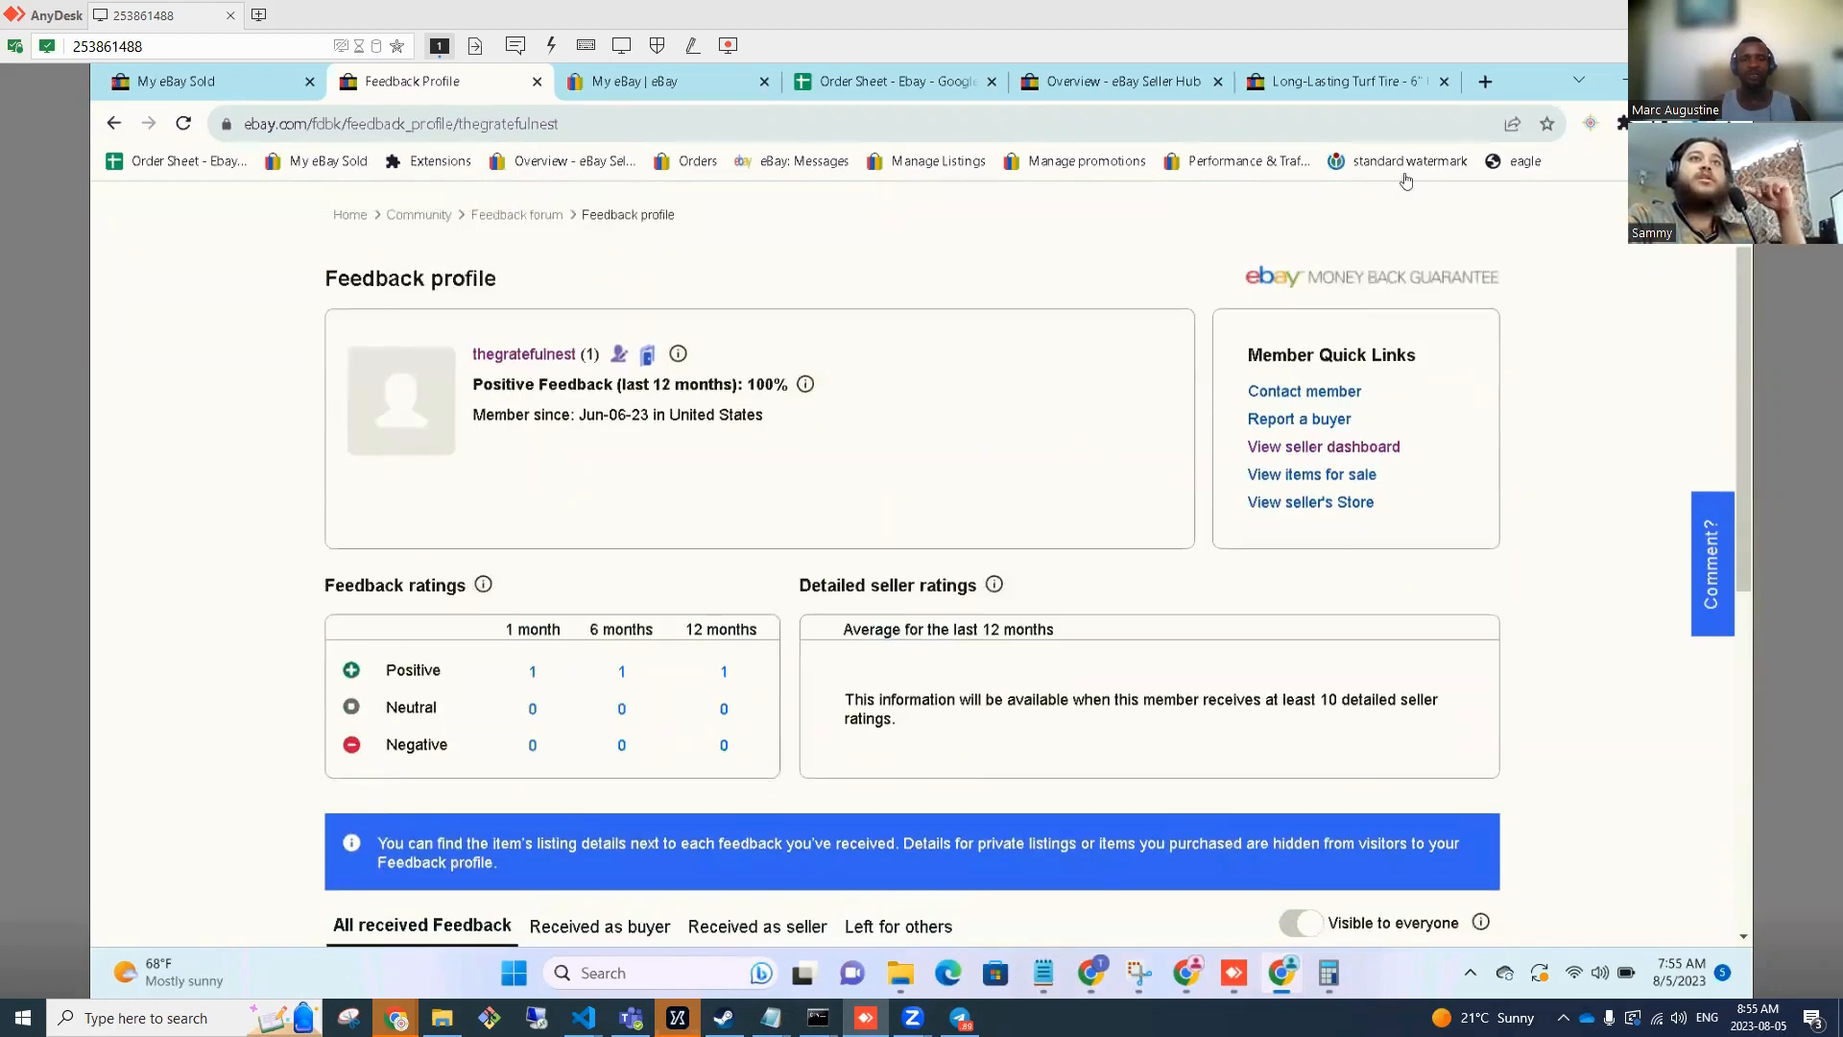
scroll(1200, 365, "up", 1)
Open the messages inbox from the feedback profile and read the messages about the Toothless plush toy and the stainless steel flat washers.
mouse_move(1344, 198)
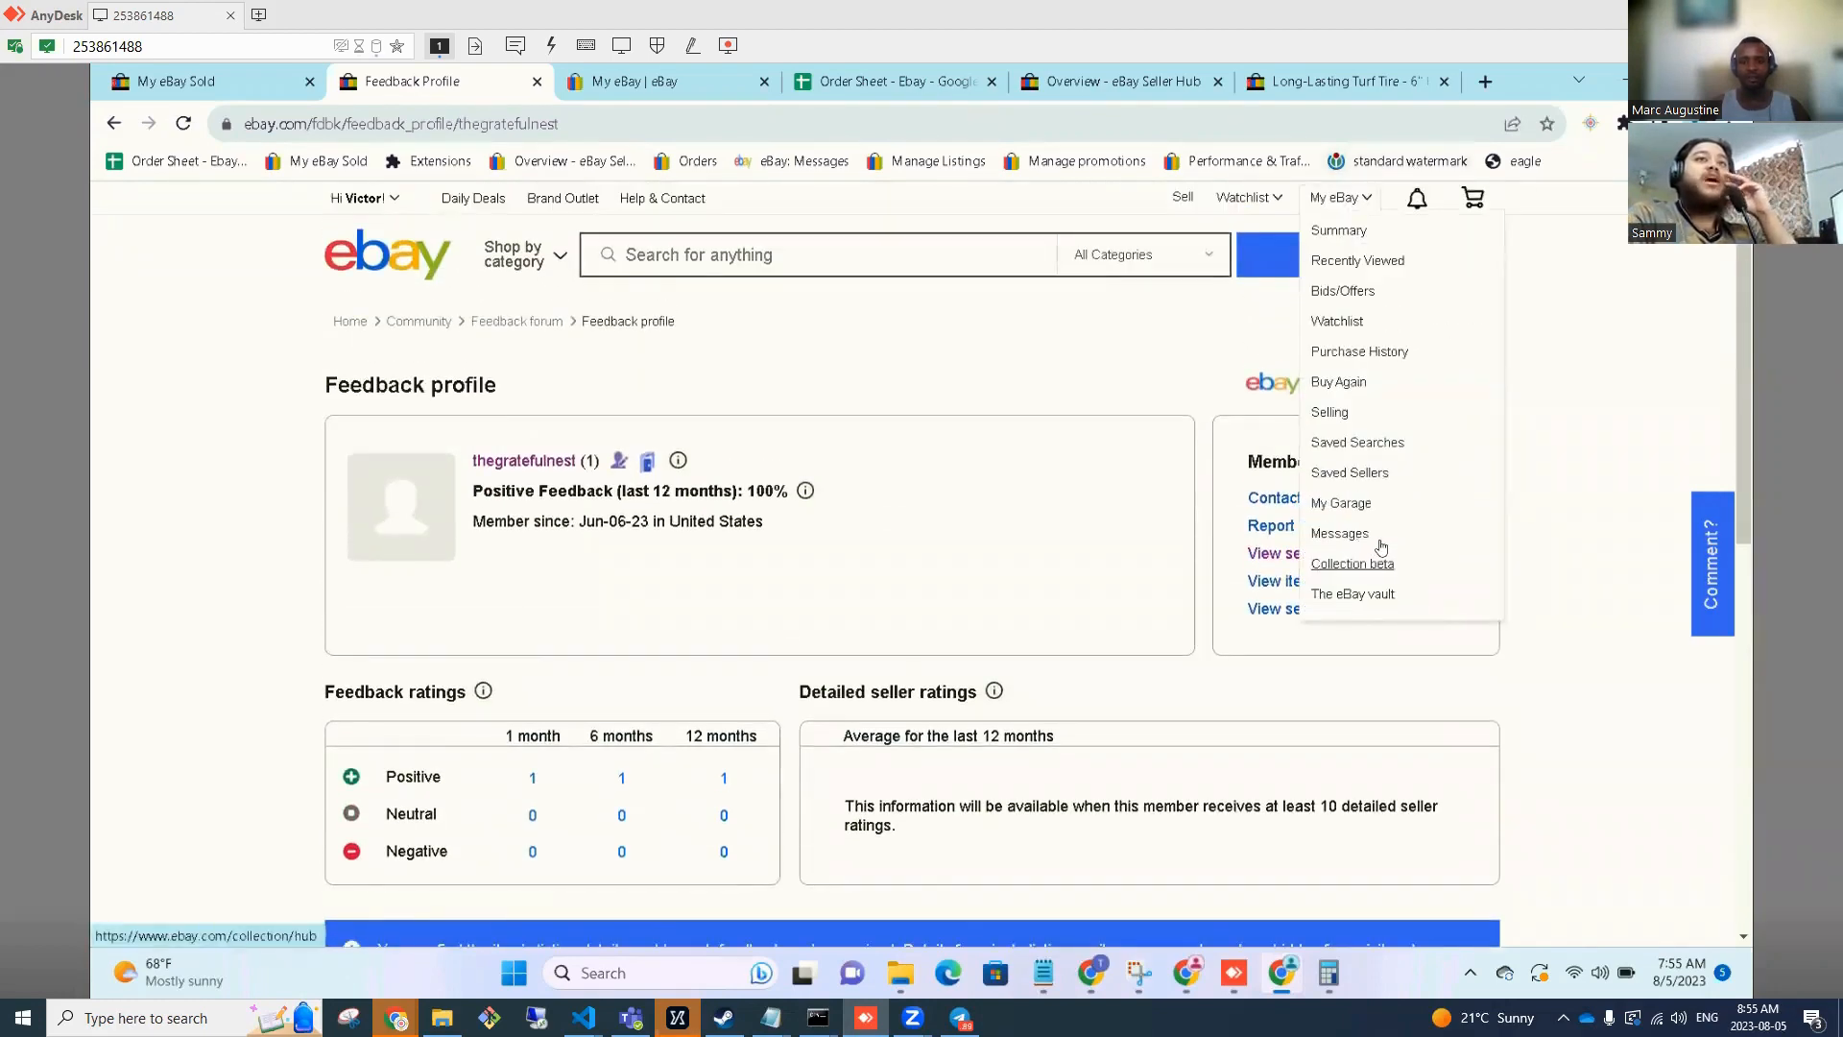
left_click(1340, 533)
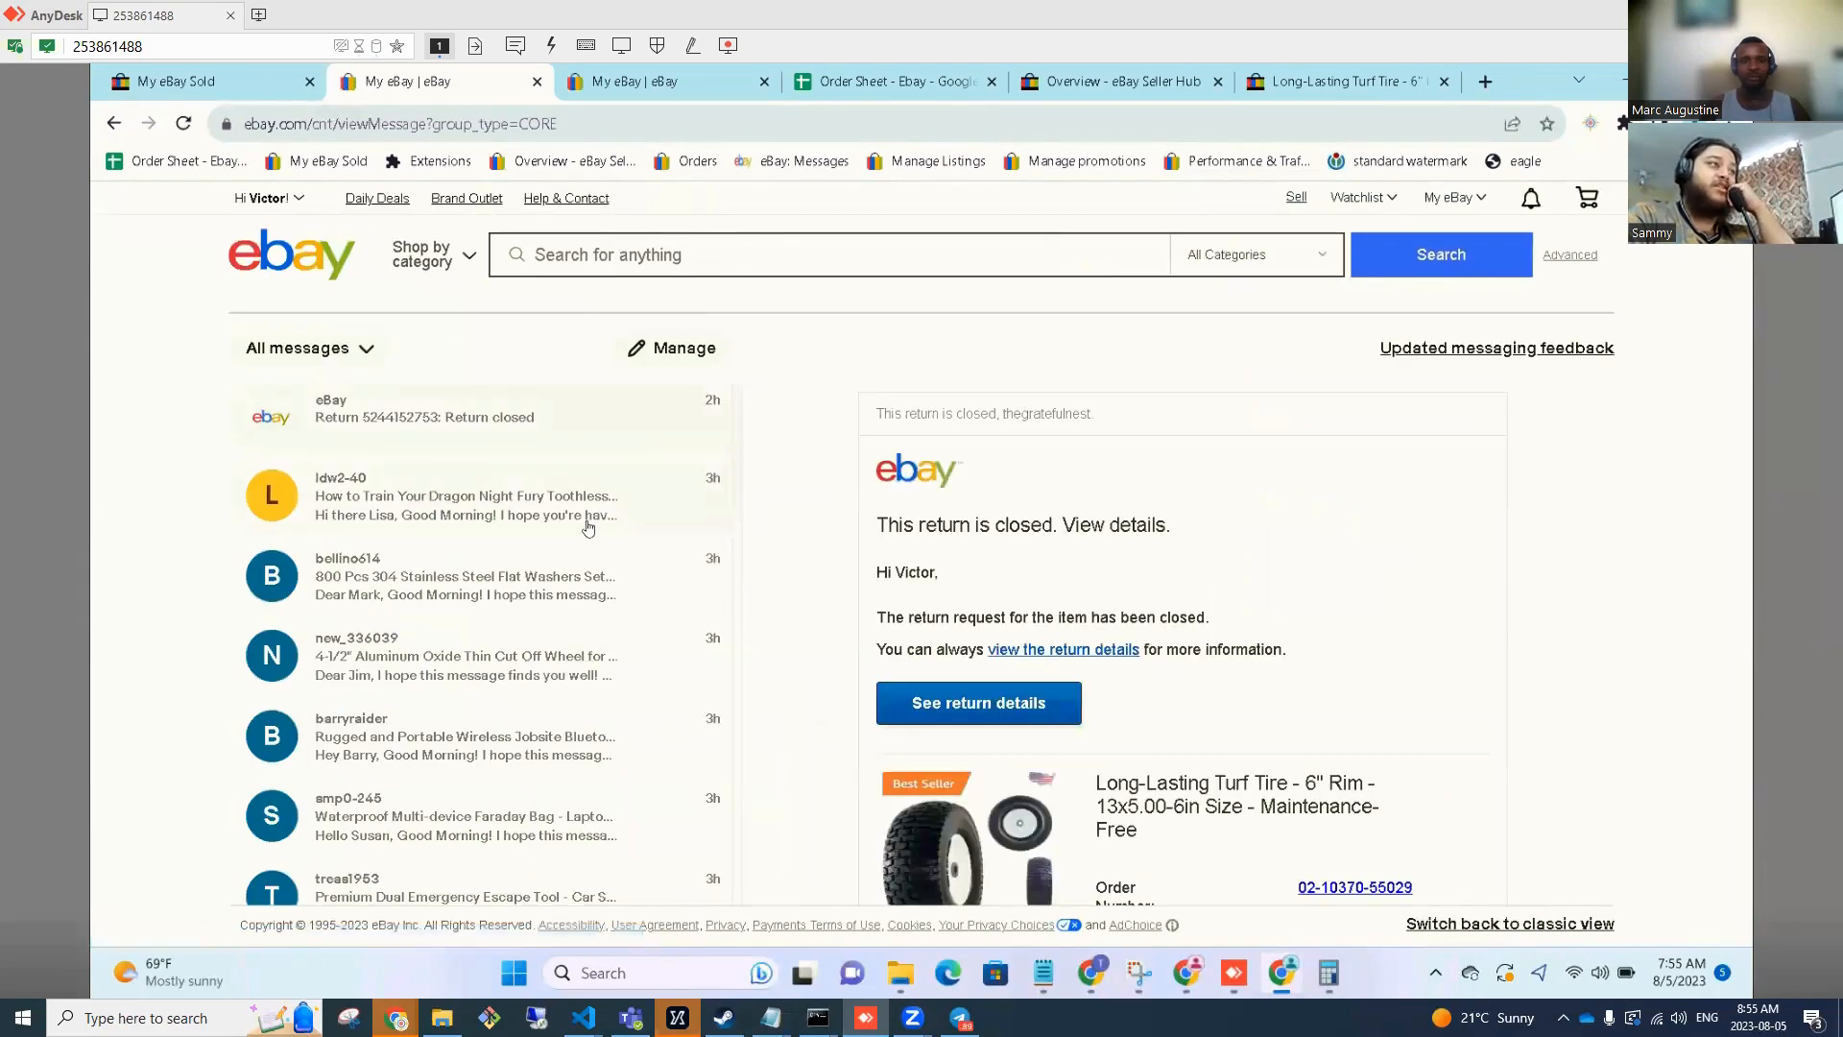
left_click(580, 519)
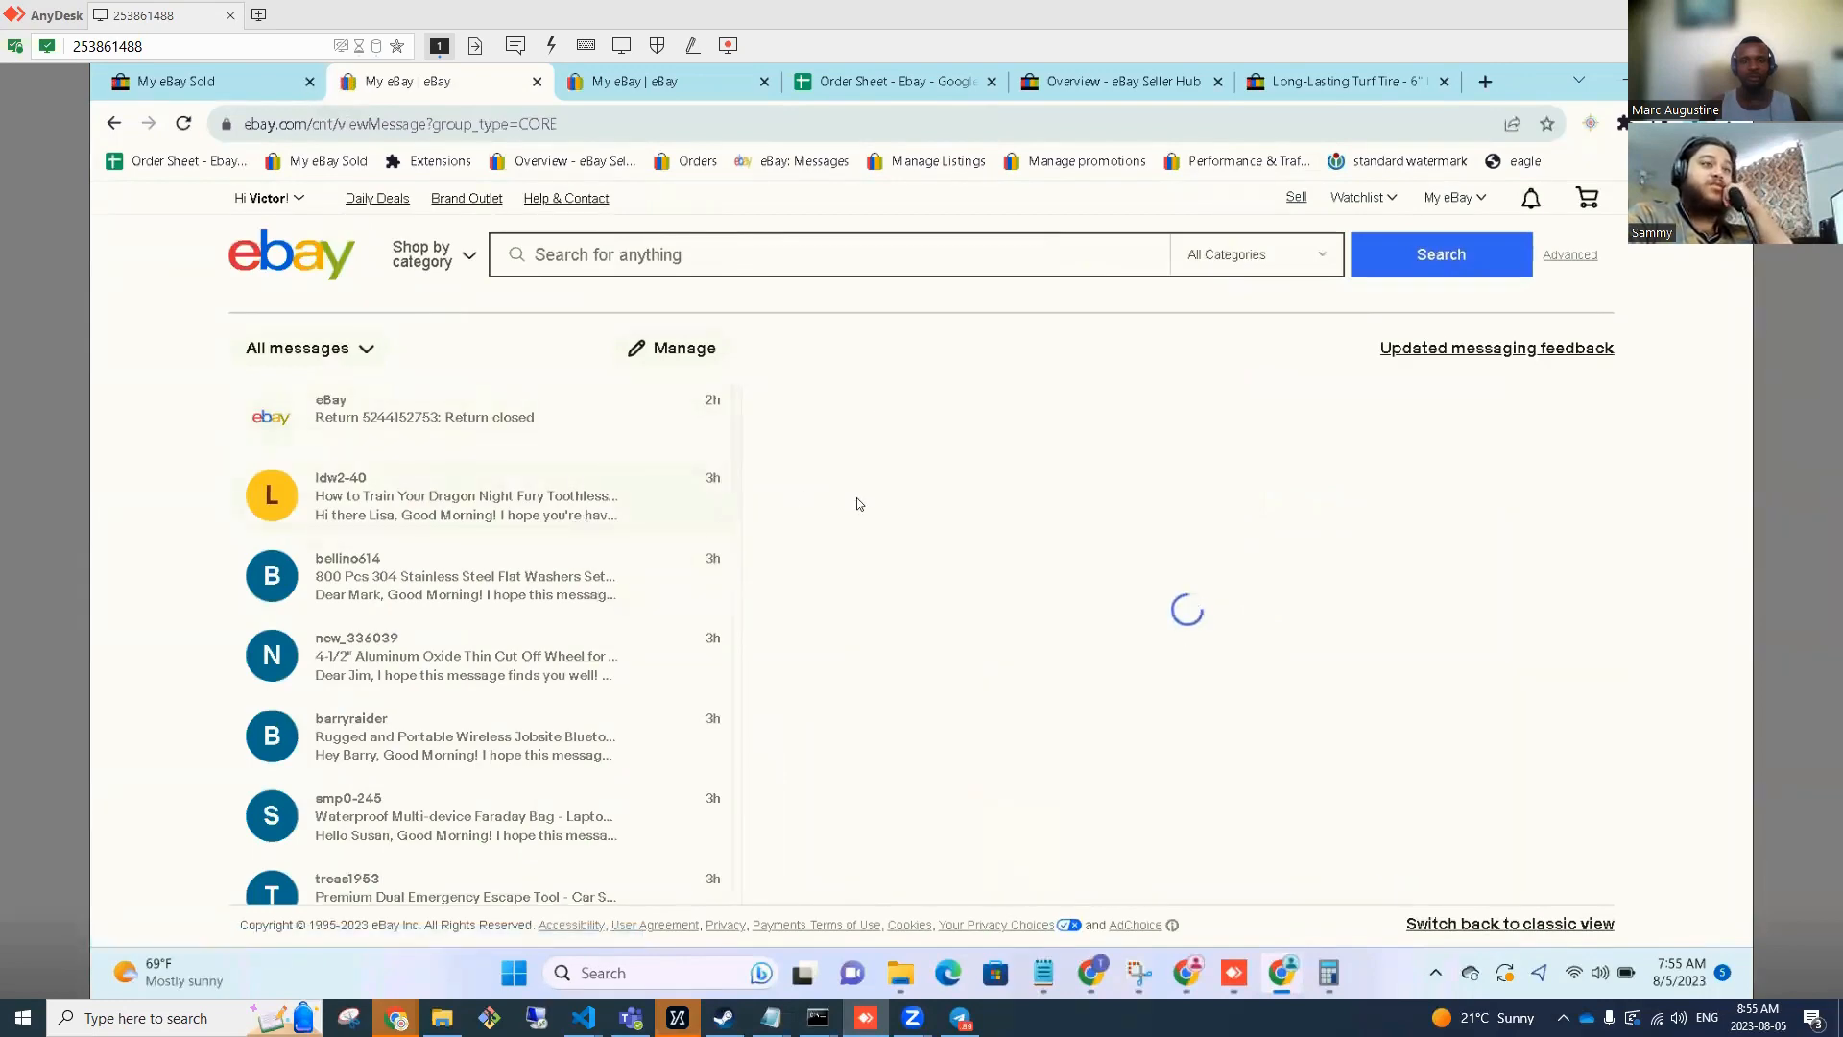
scroll(944, 510, "up", 1)
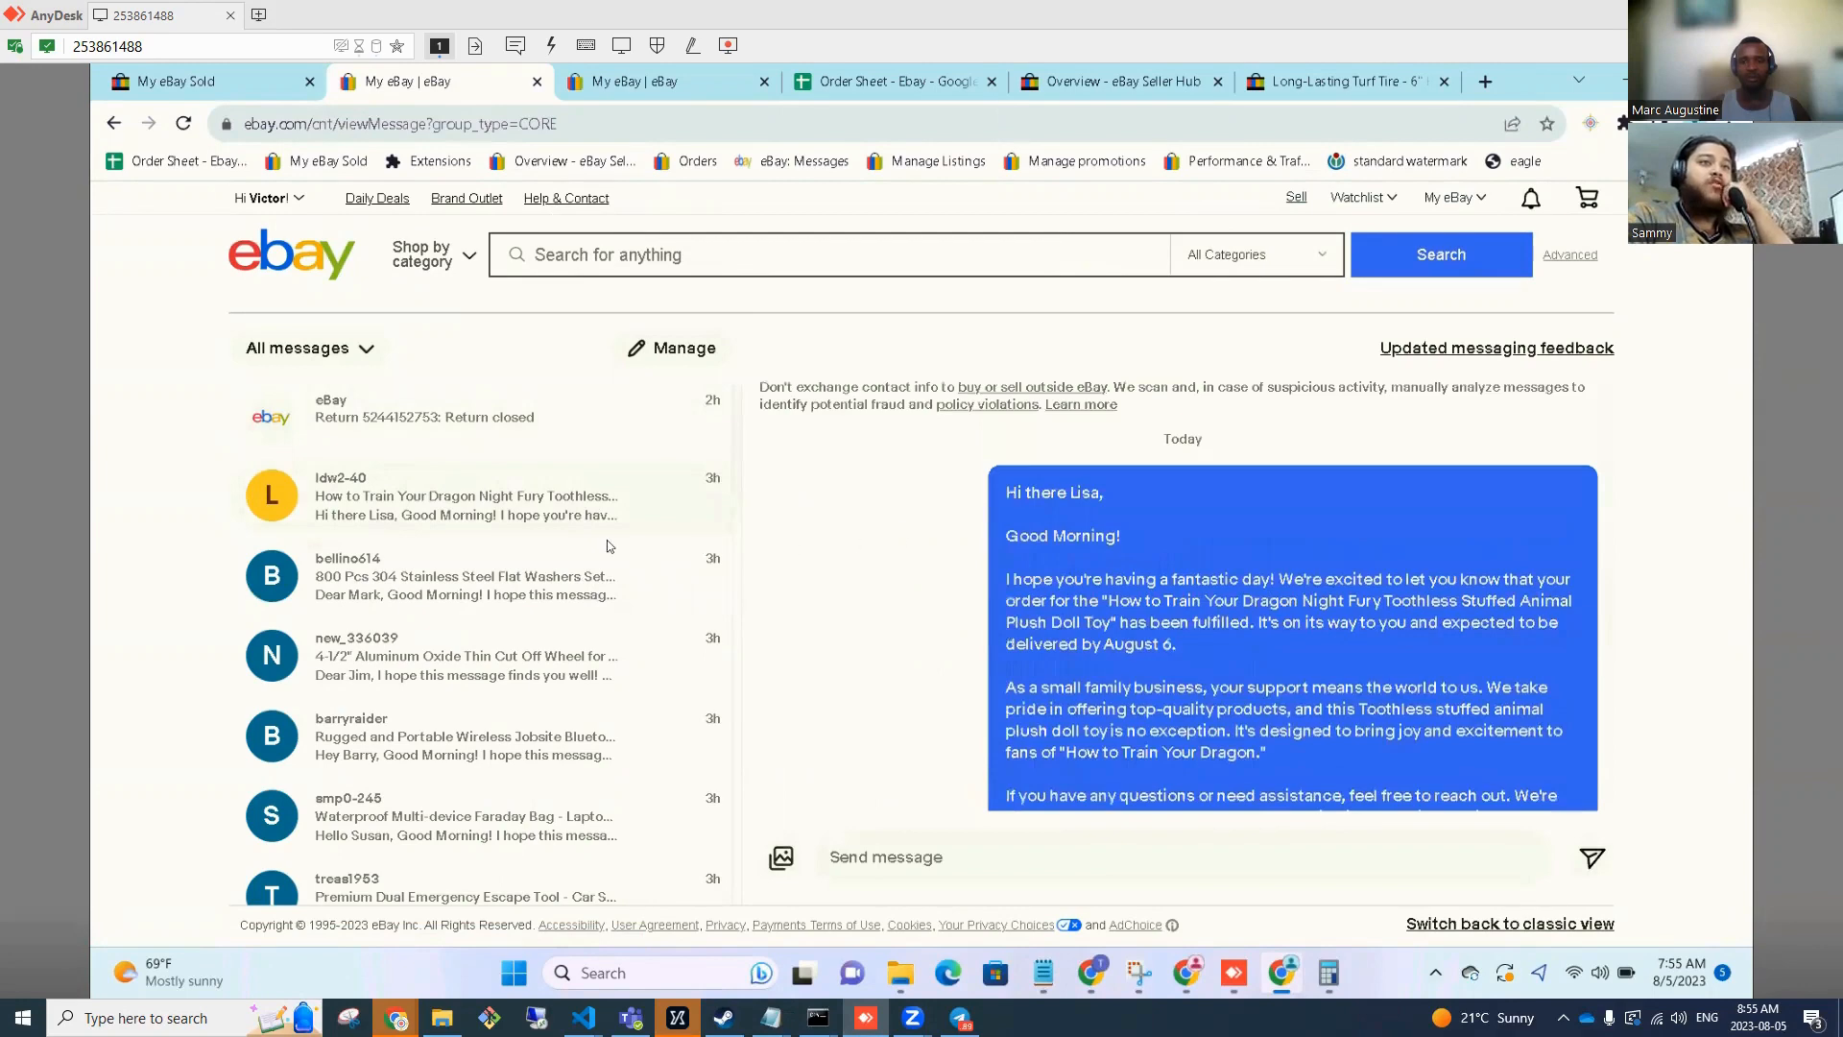
left_click(525, 597)
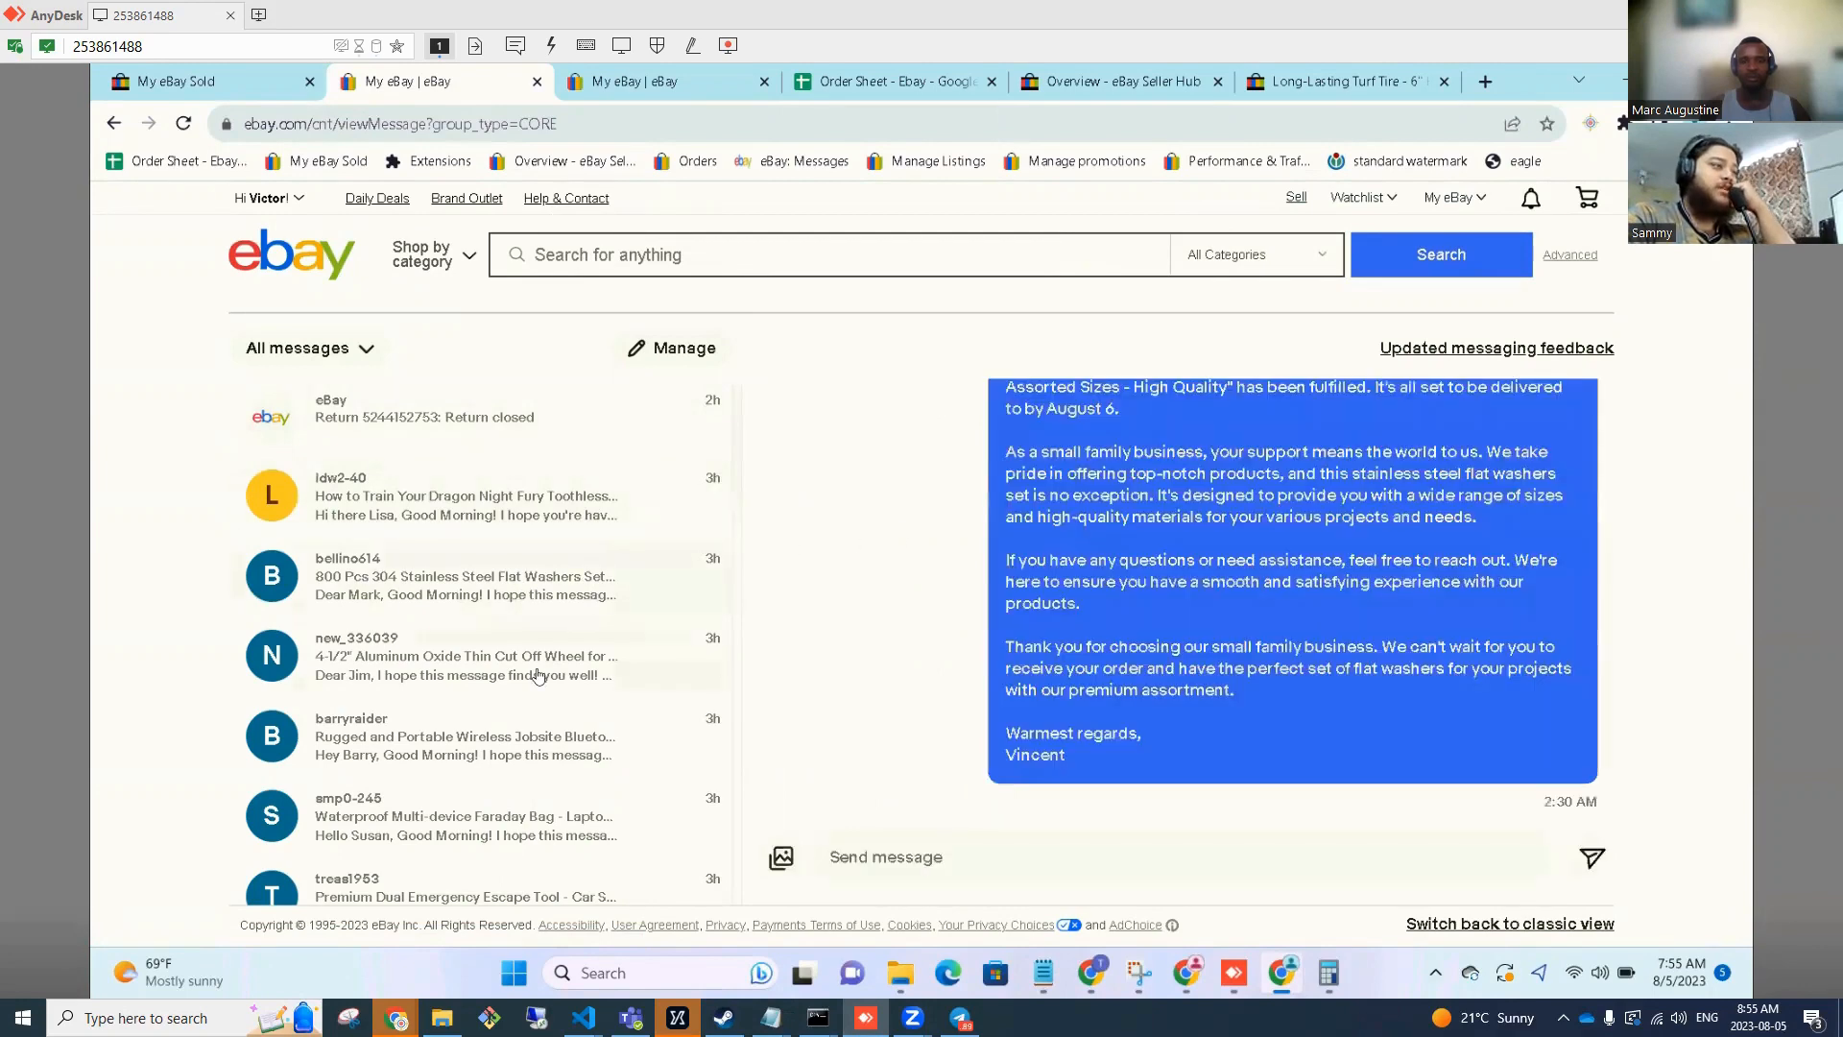
scroll(1129, 639, "up", 2)
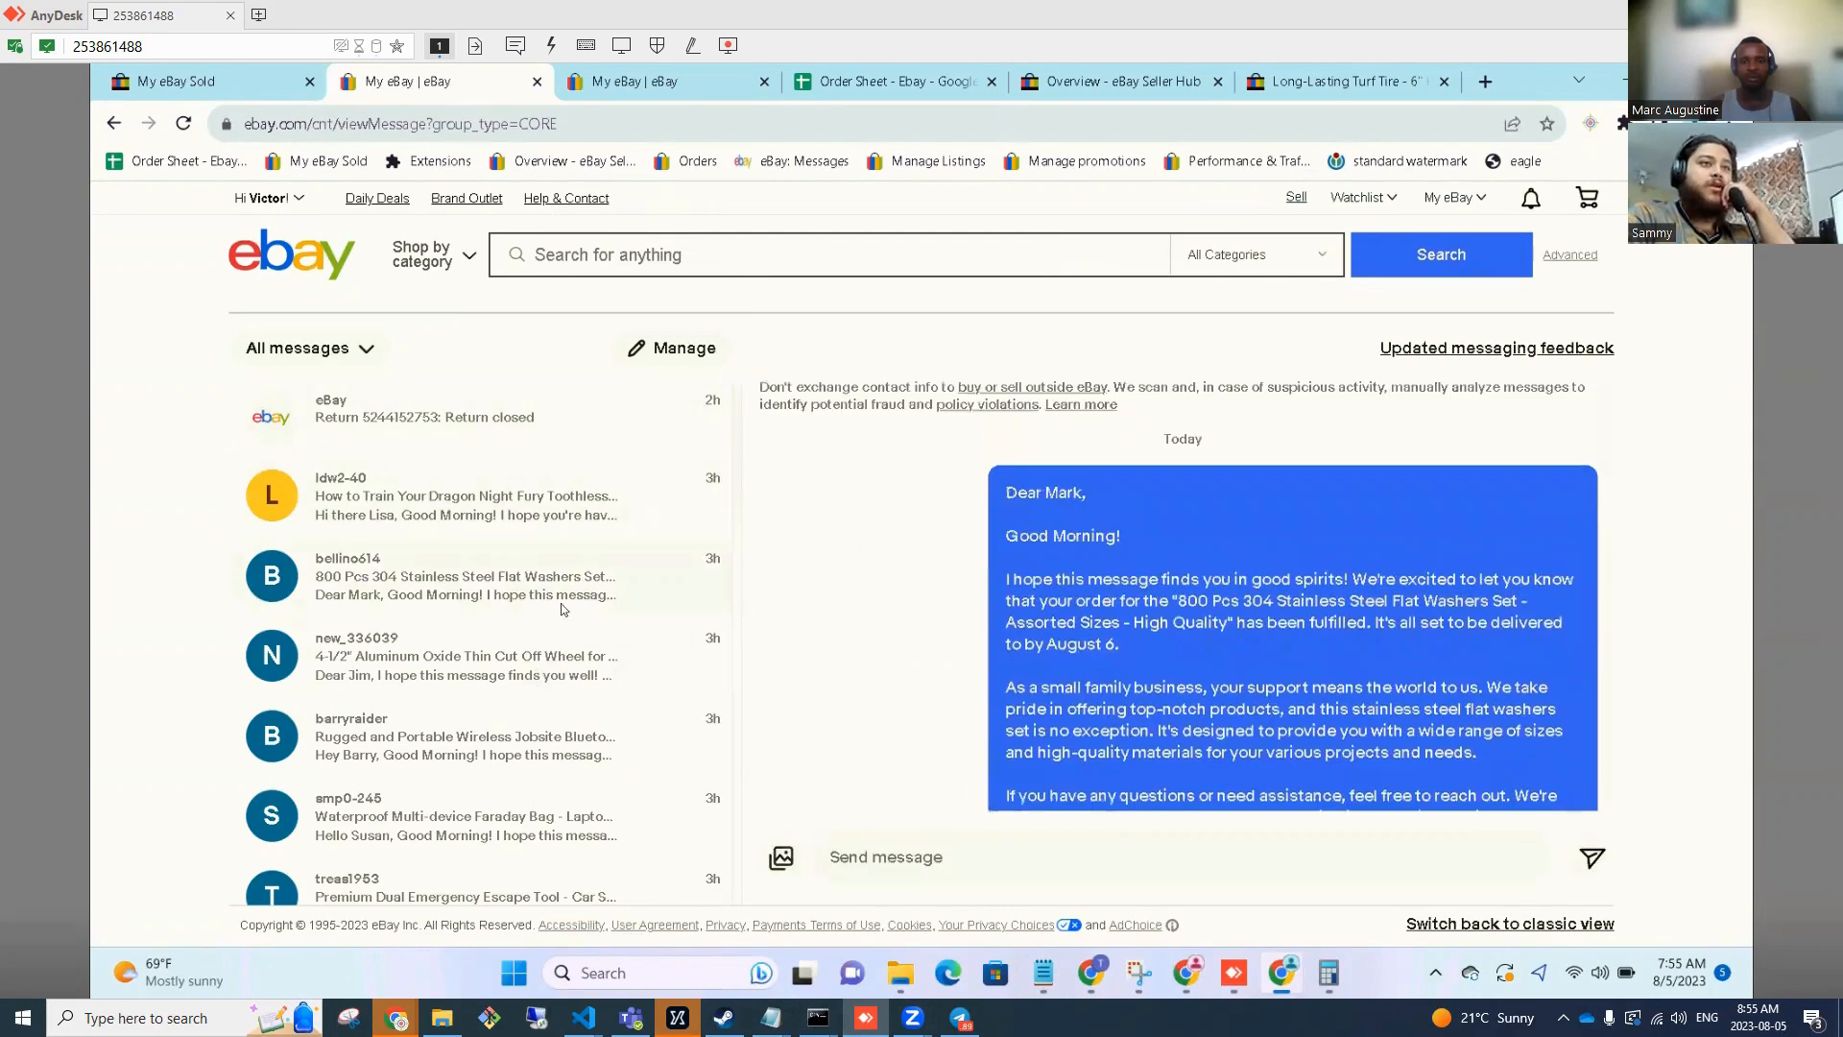
Read the message about the aluminum oxide cut-off wheels and look through the older conversations in the inbox.
left_click(556, 664)
scroll(559, 653, "down", 3)
scroll(576, 614, "up", 4)
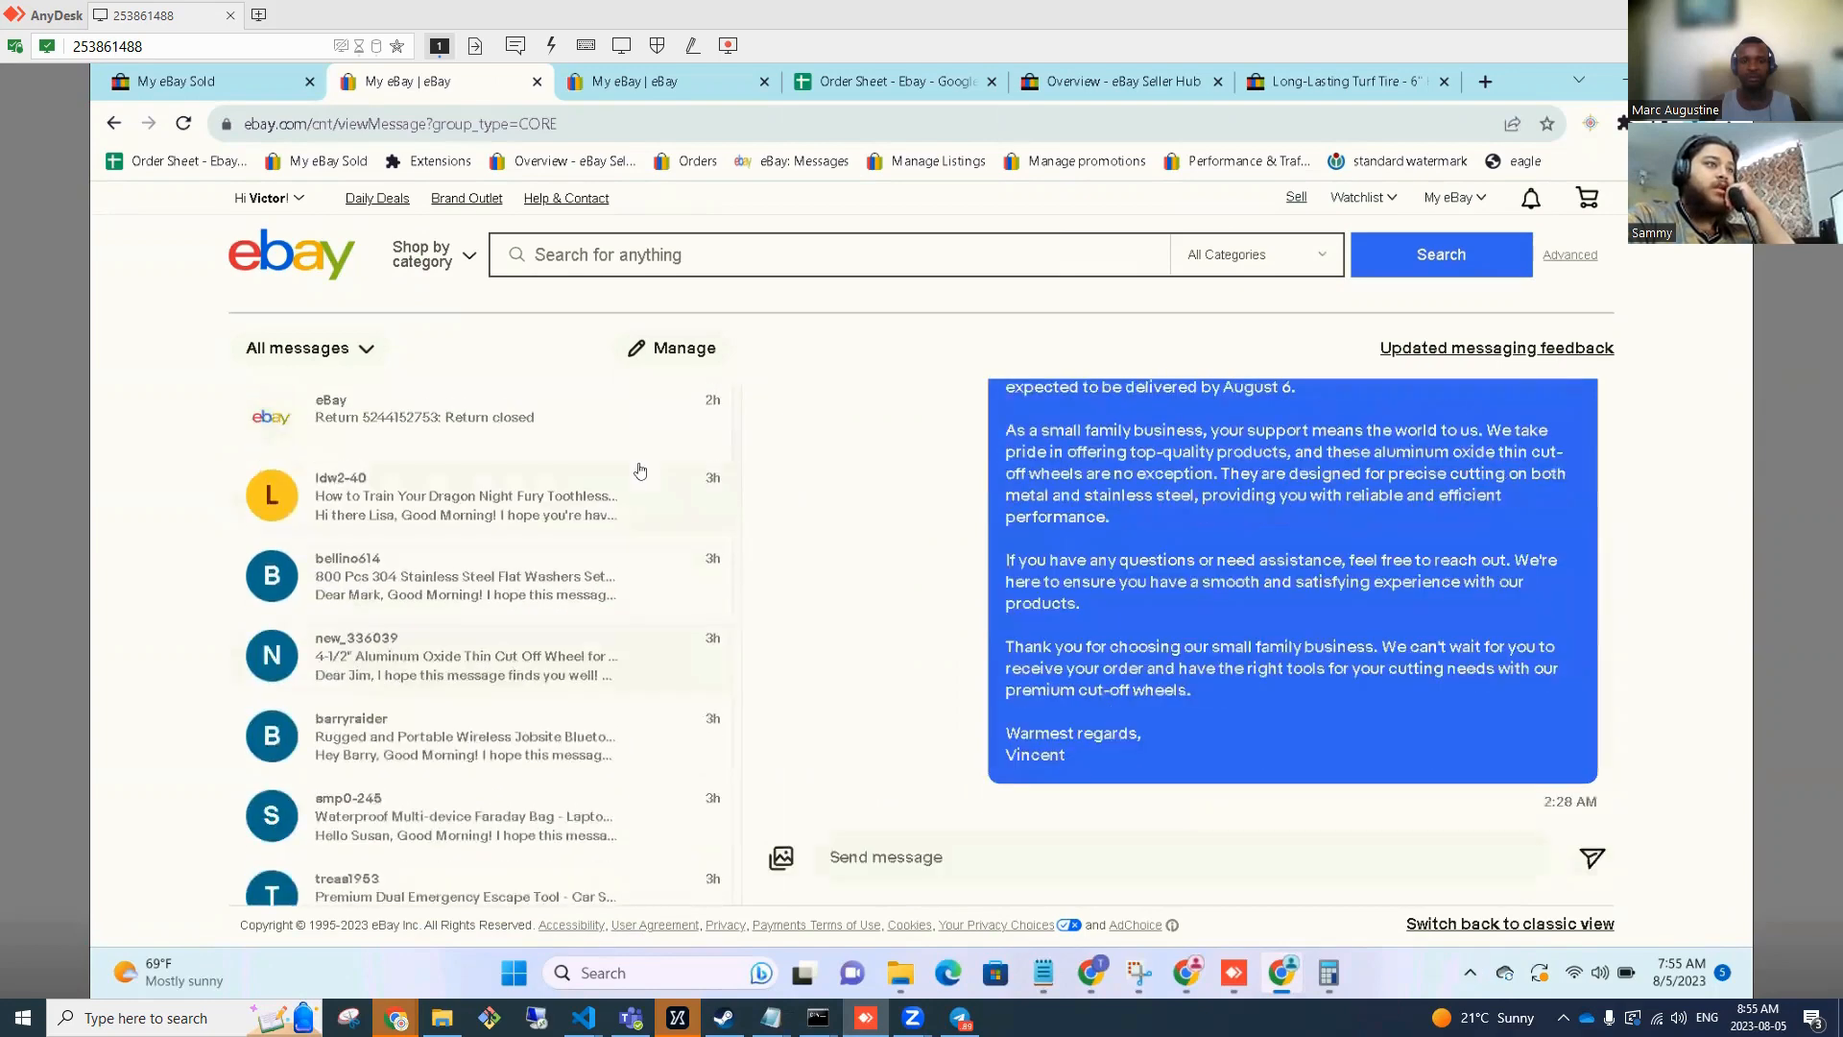
scroll(626, 540, "down", 6)
scroll(605, 731, "down", 2)
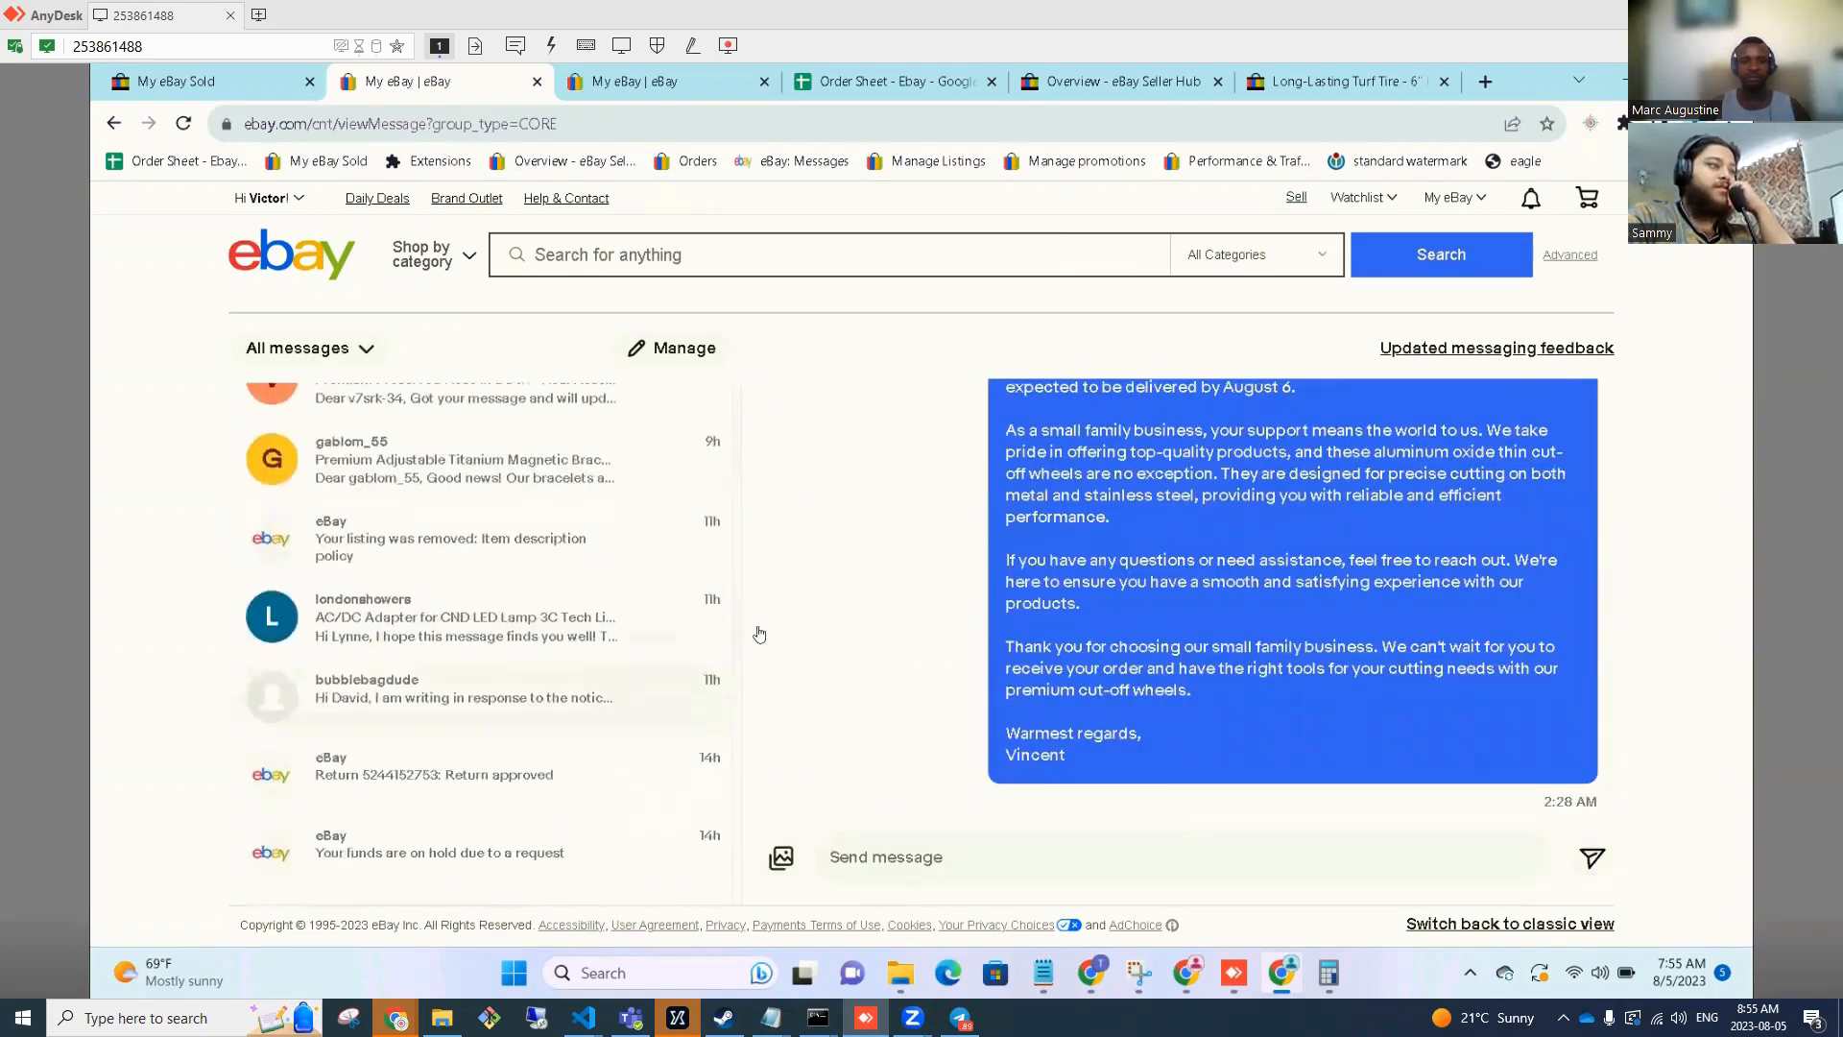
scroll(560, 665, "up", 5)
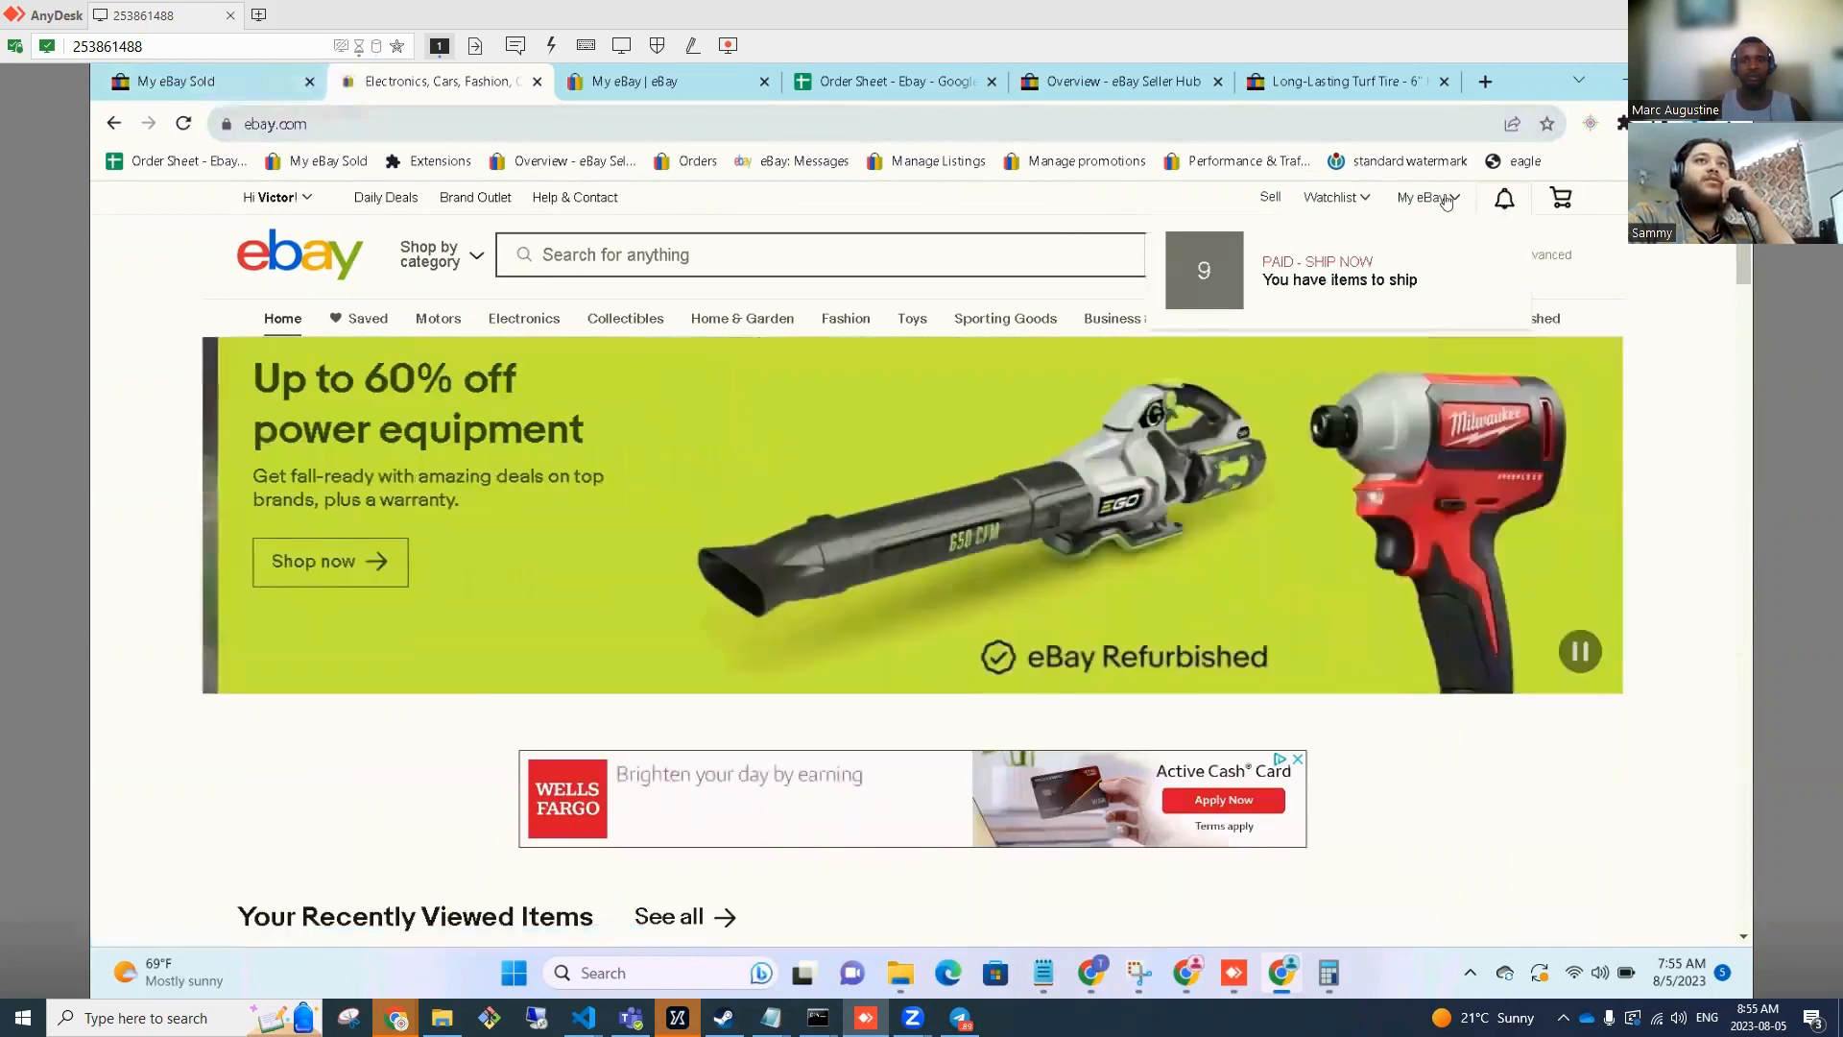
Look at the sold orders awaiting shipment and return to the page showing the return-closed message.
mouse_move(1427, 198)
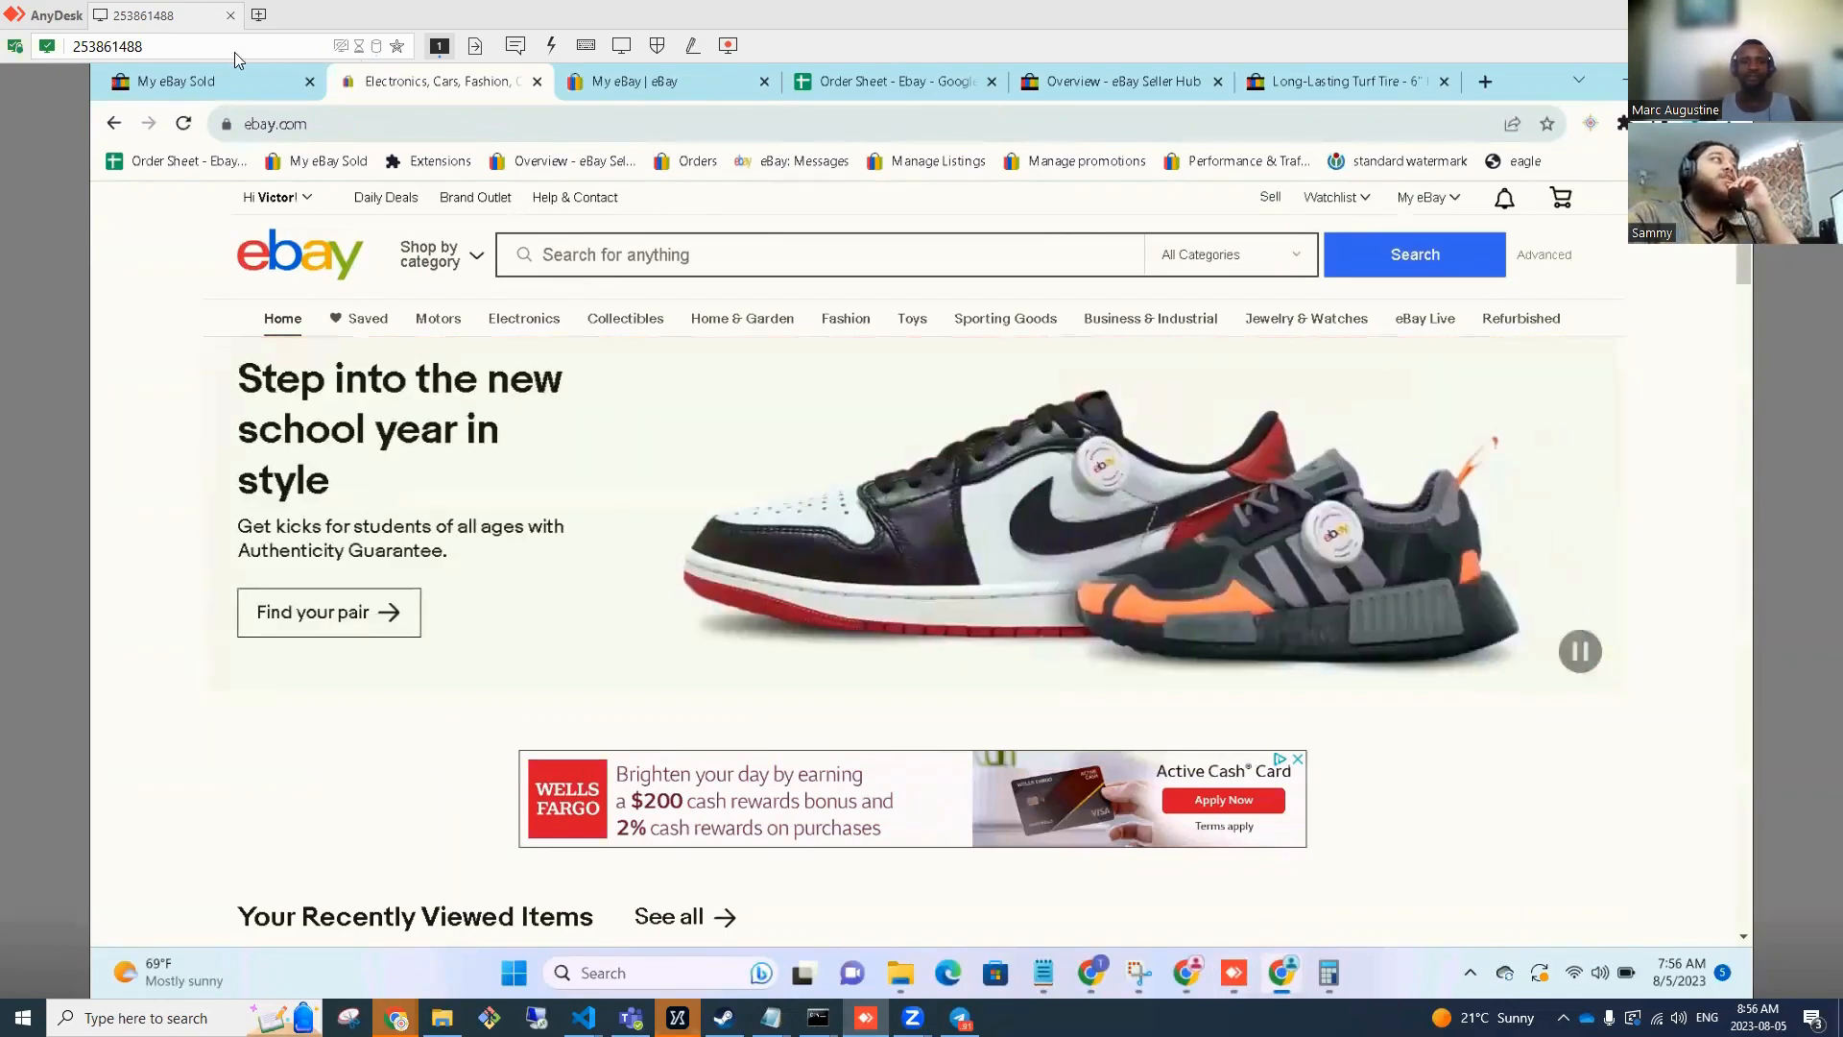
left_click(240, 88)
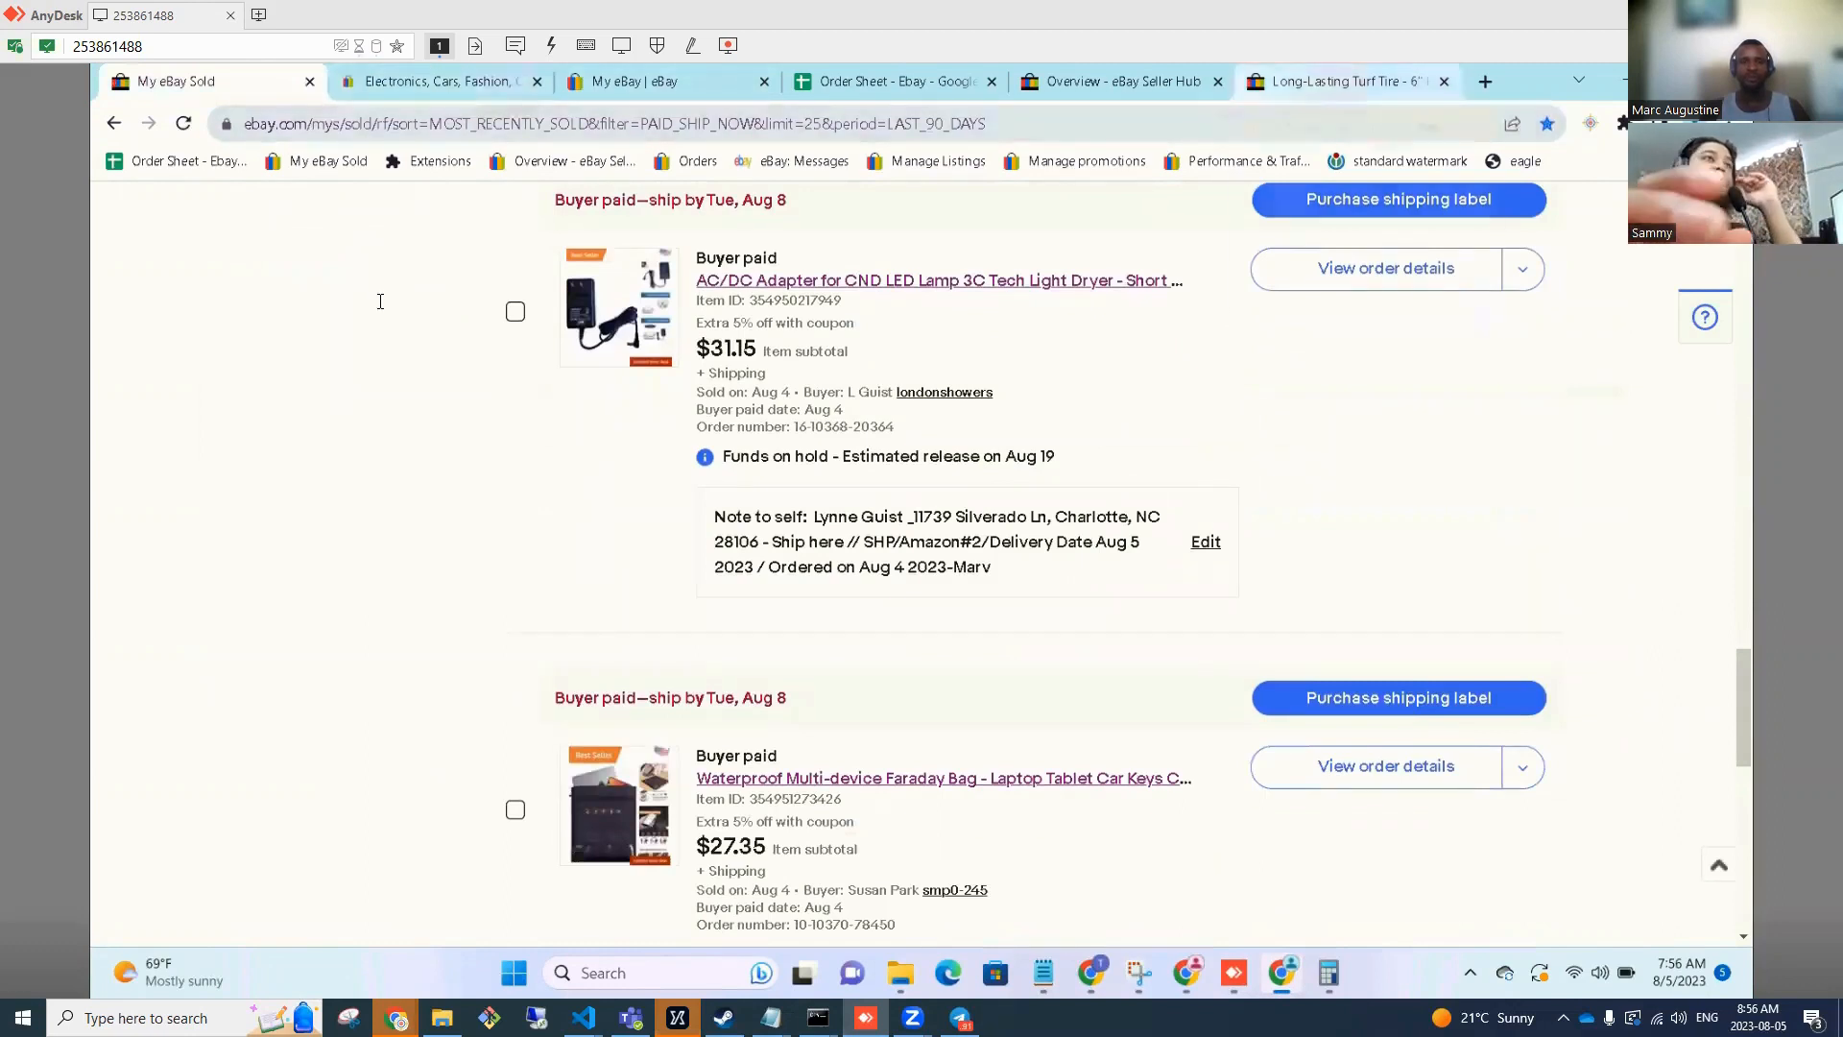
key("ctrl+Tab")
key("ctrl+Tab")
left_click(1001, 135)
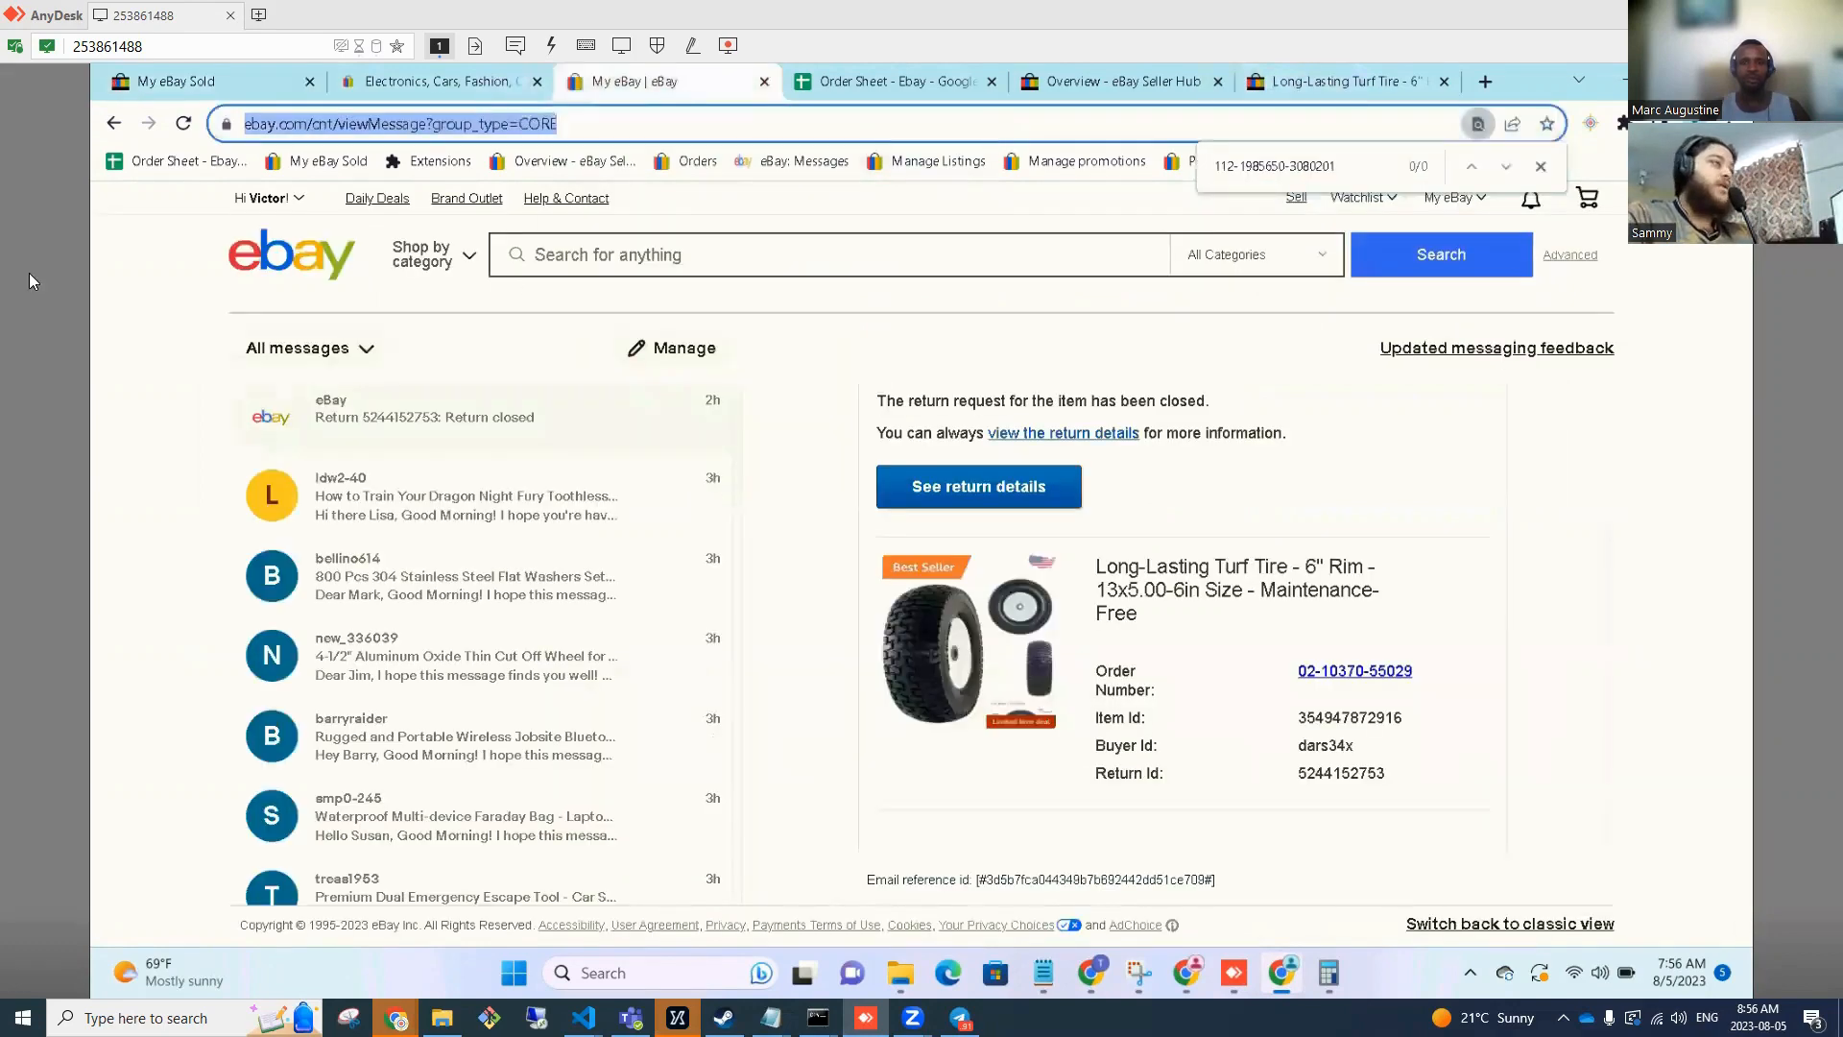
type("hey marvin")
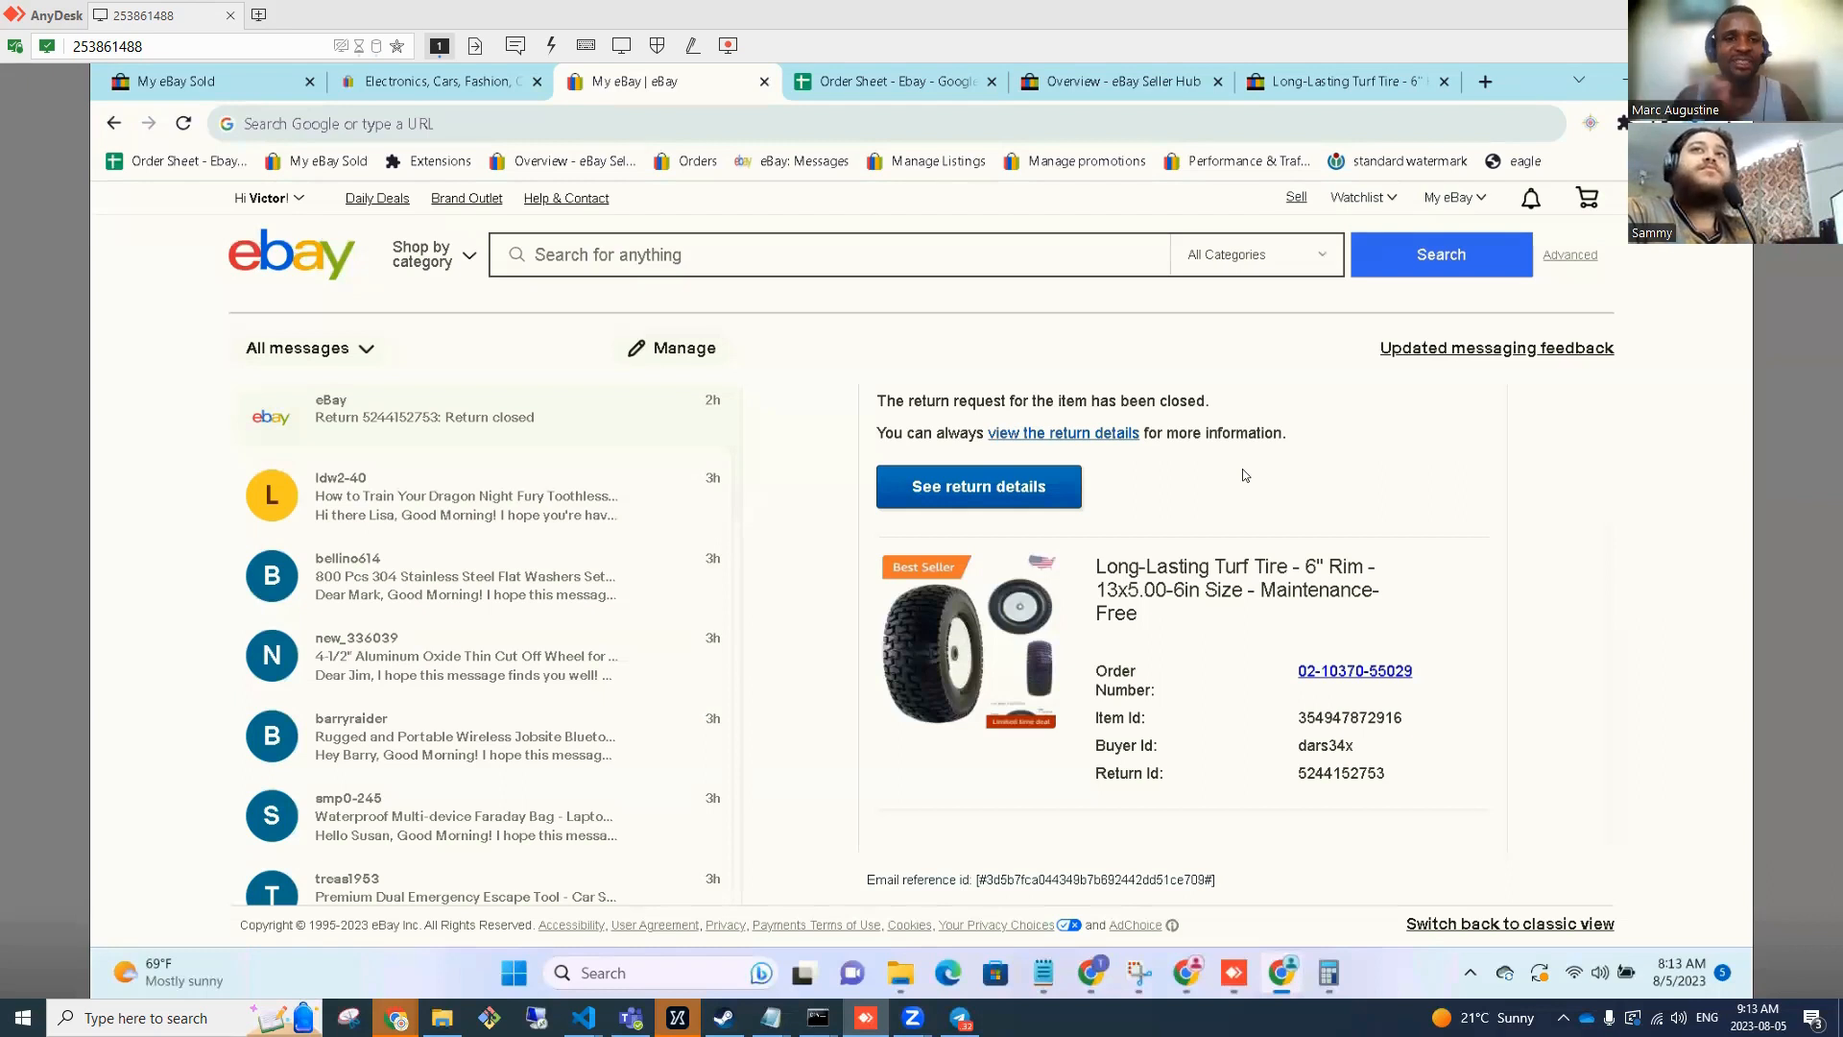
Close the Order Sheet, eBay messages, Seller Hub overview and turf tire listing pages.
left_click(989, 84)
left_click(1025, 250)
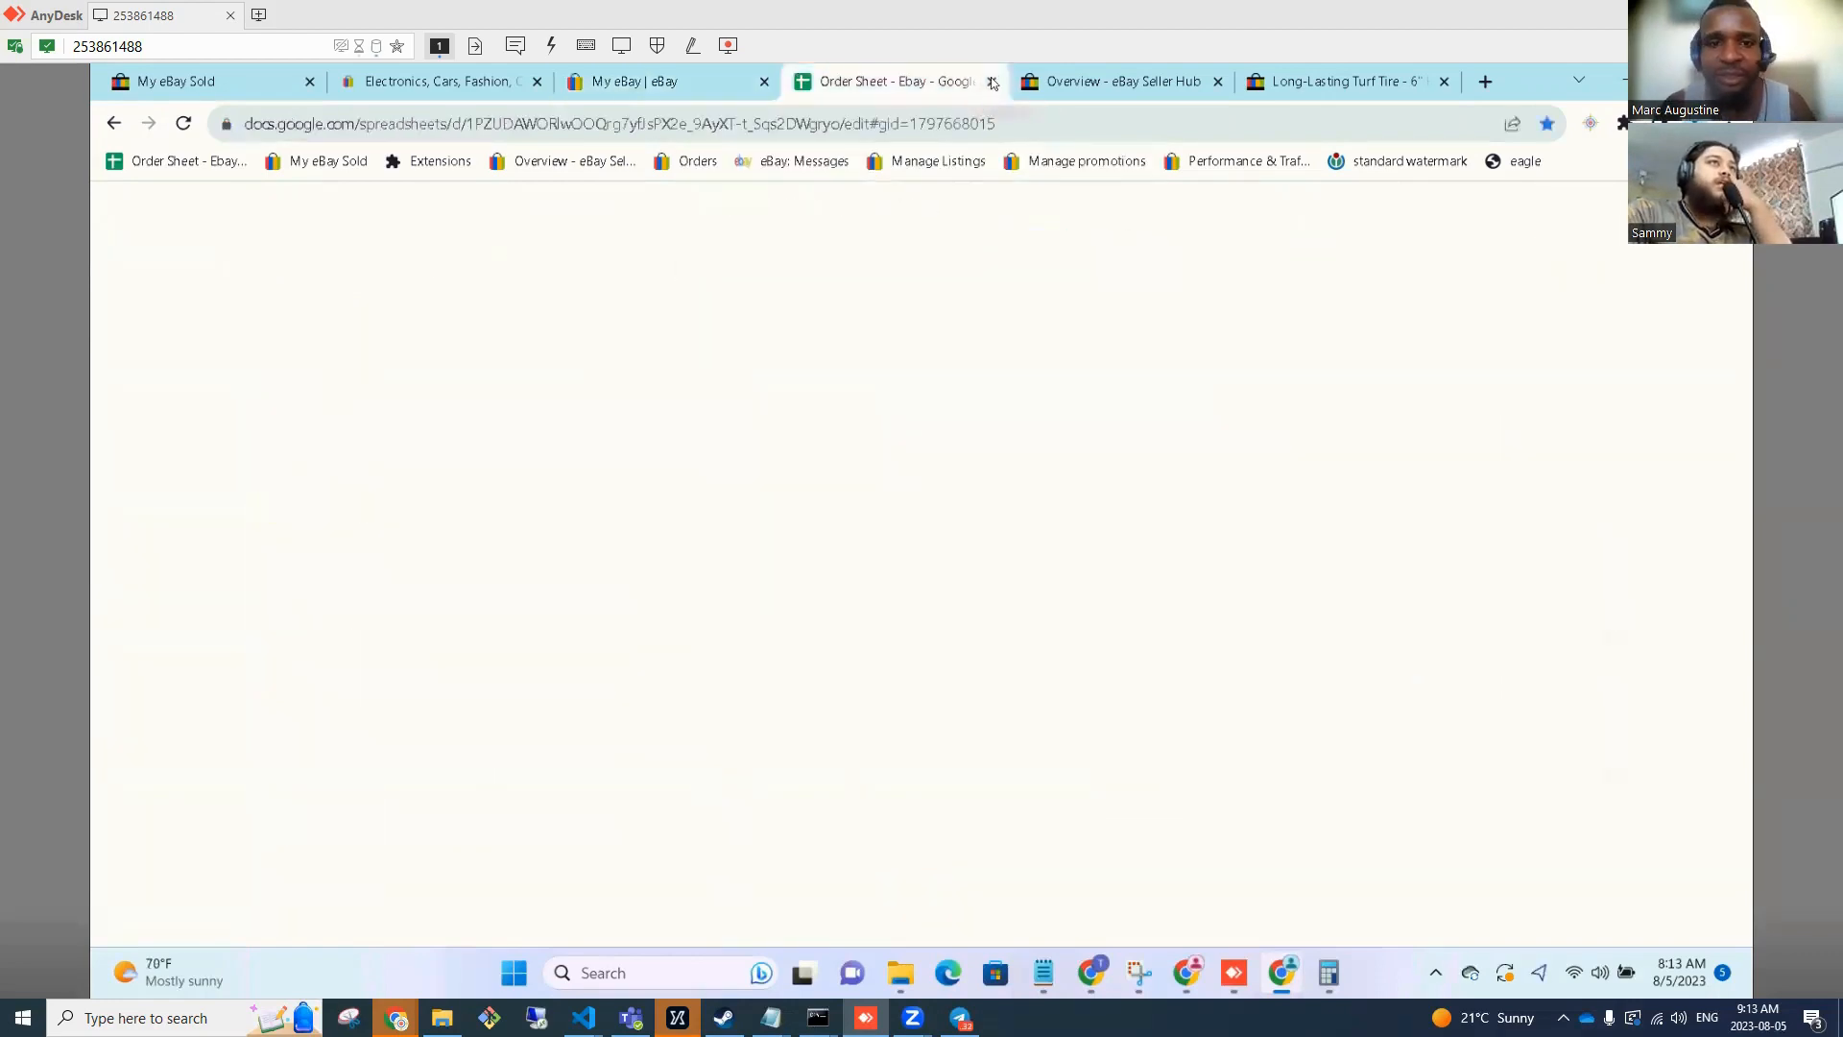
left_click(857, 91)
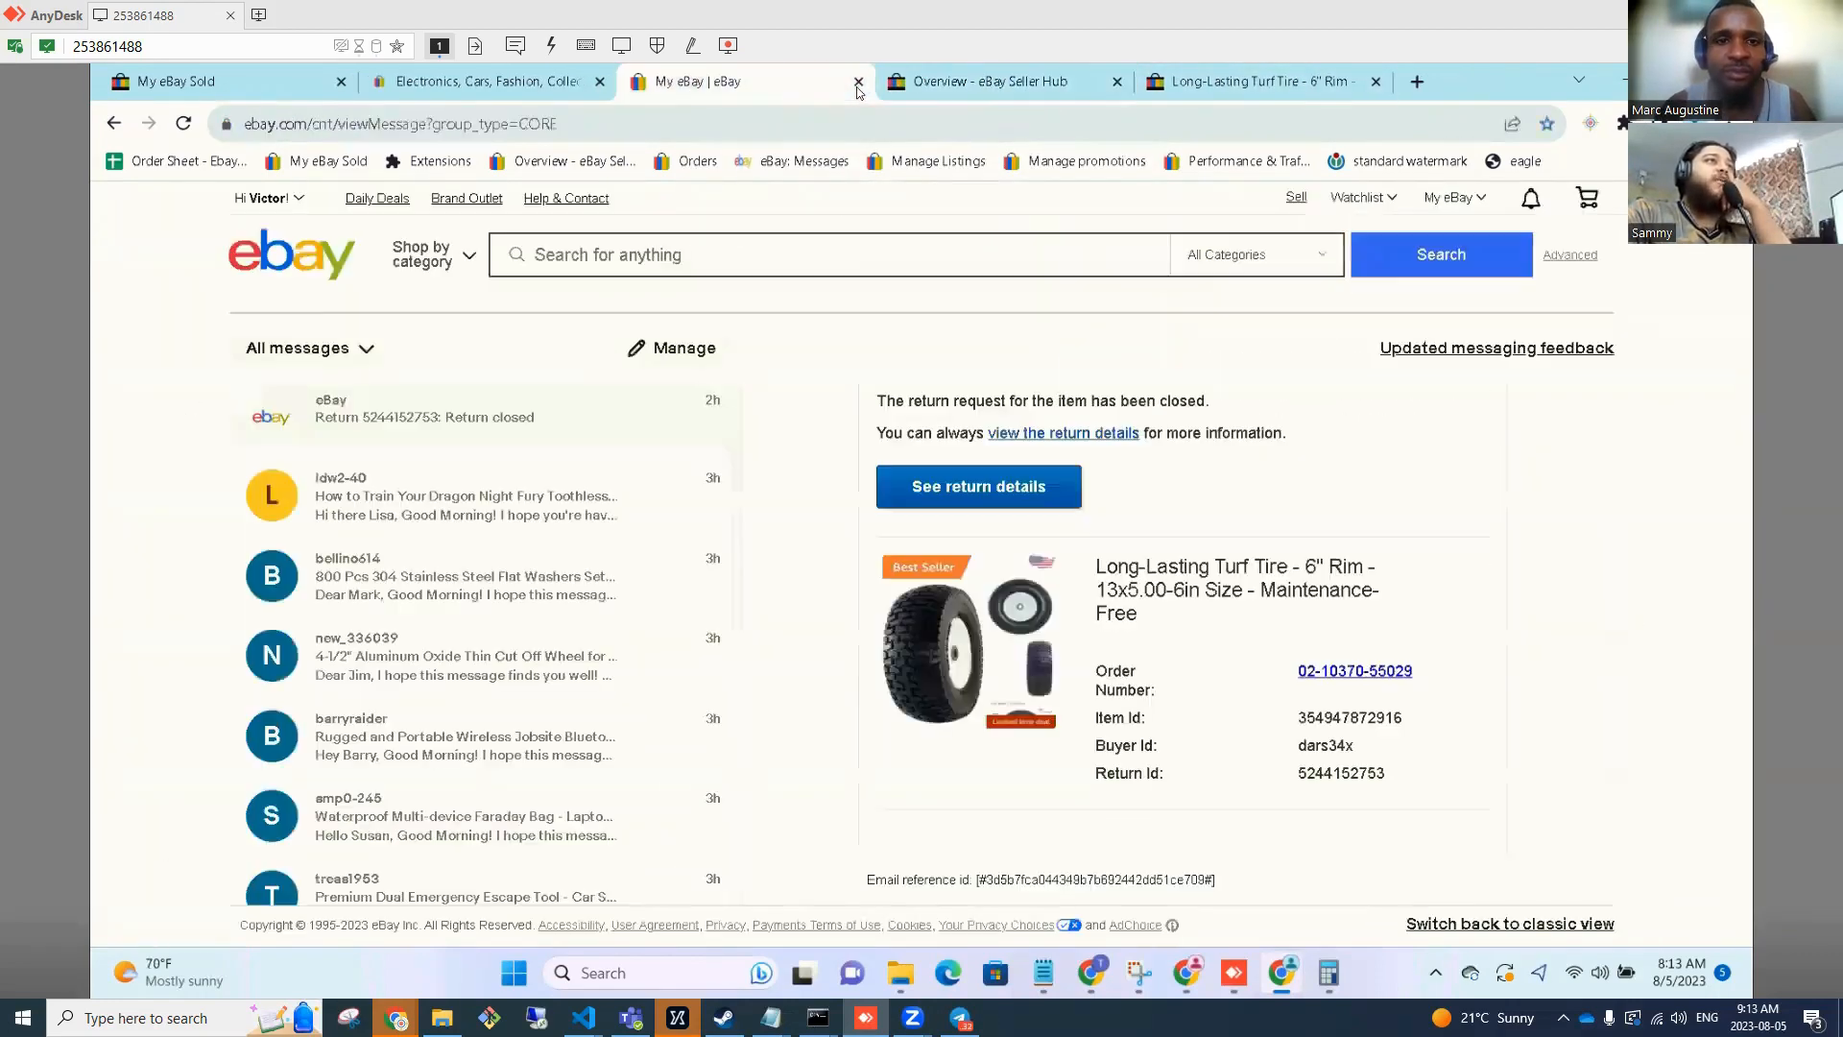
left_click(857, 91)
left_click(858, 83)
left_click(858, 83)
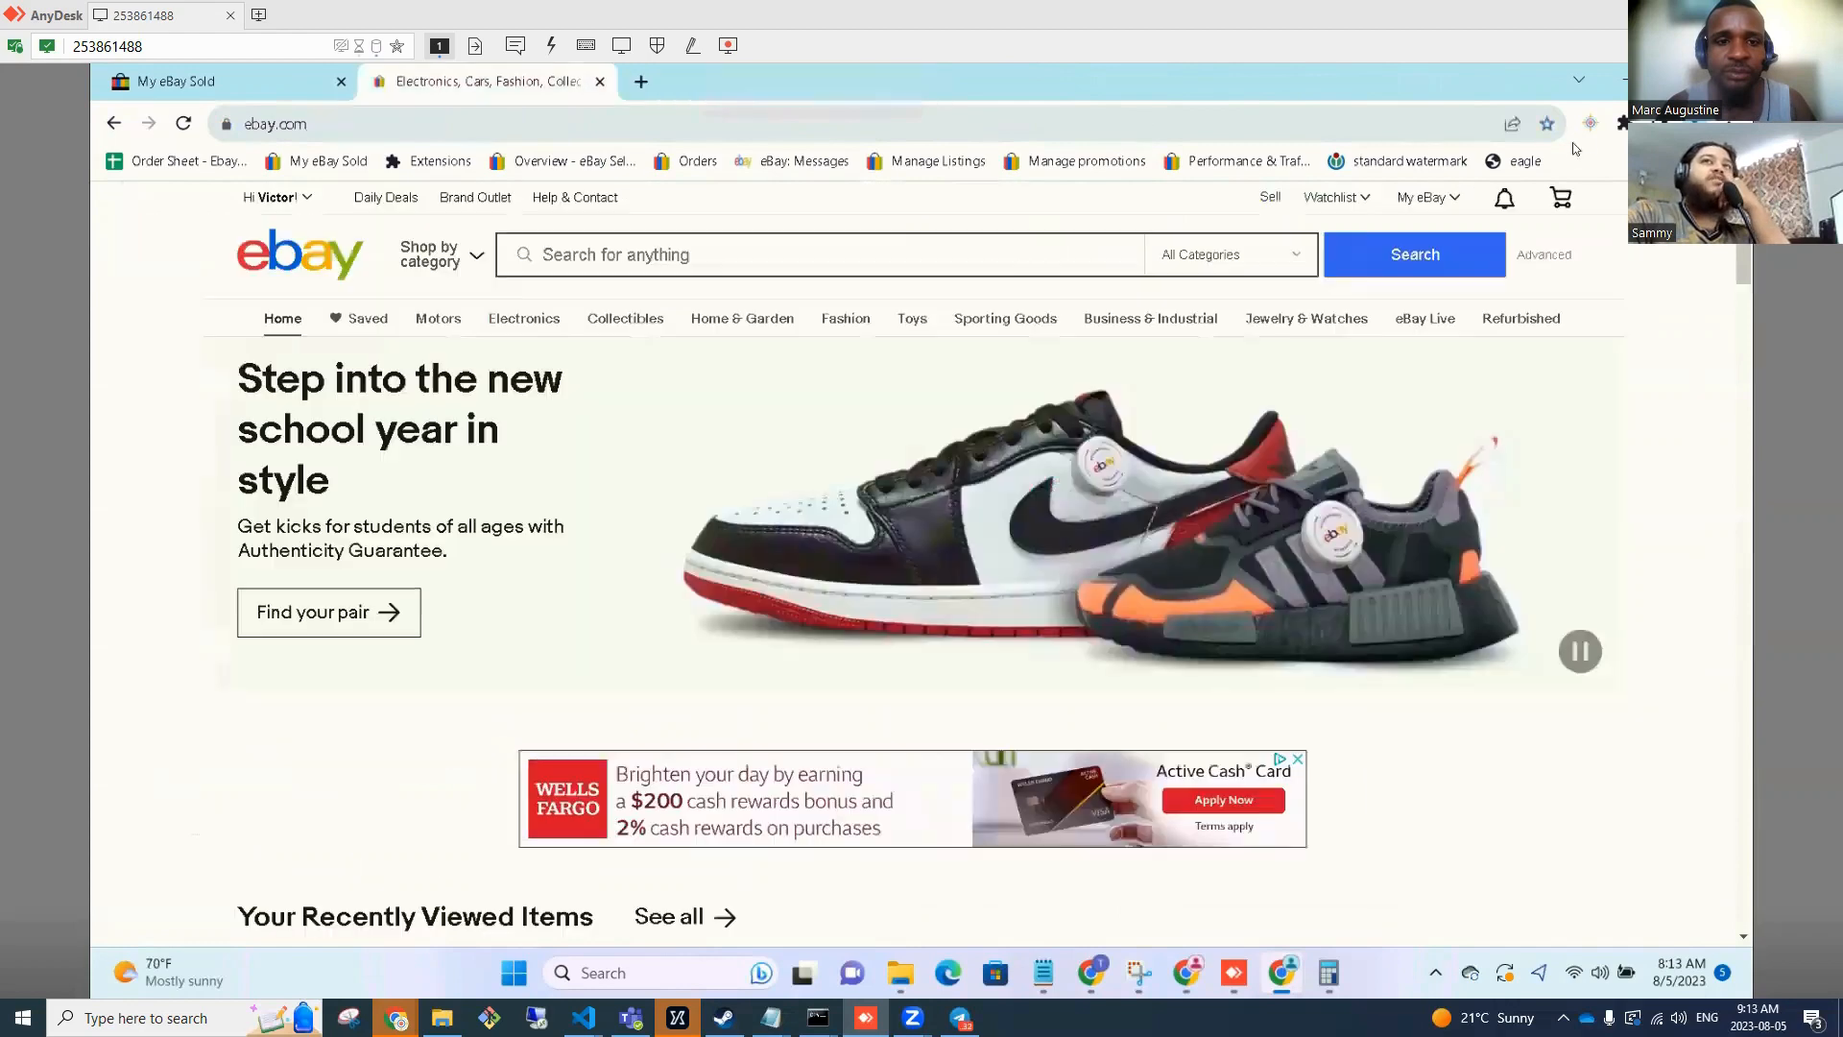
Open the Super Fruits and Veggies Capsules listing from the sold orders and view its main picture enlarged and its listing details.
left_click(307, 171)
scroll(997, 564, "down", 4)
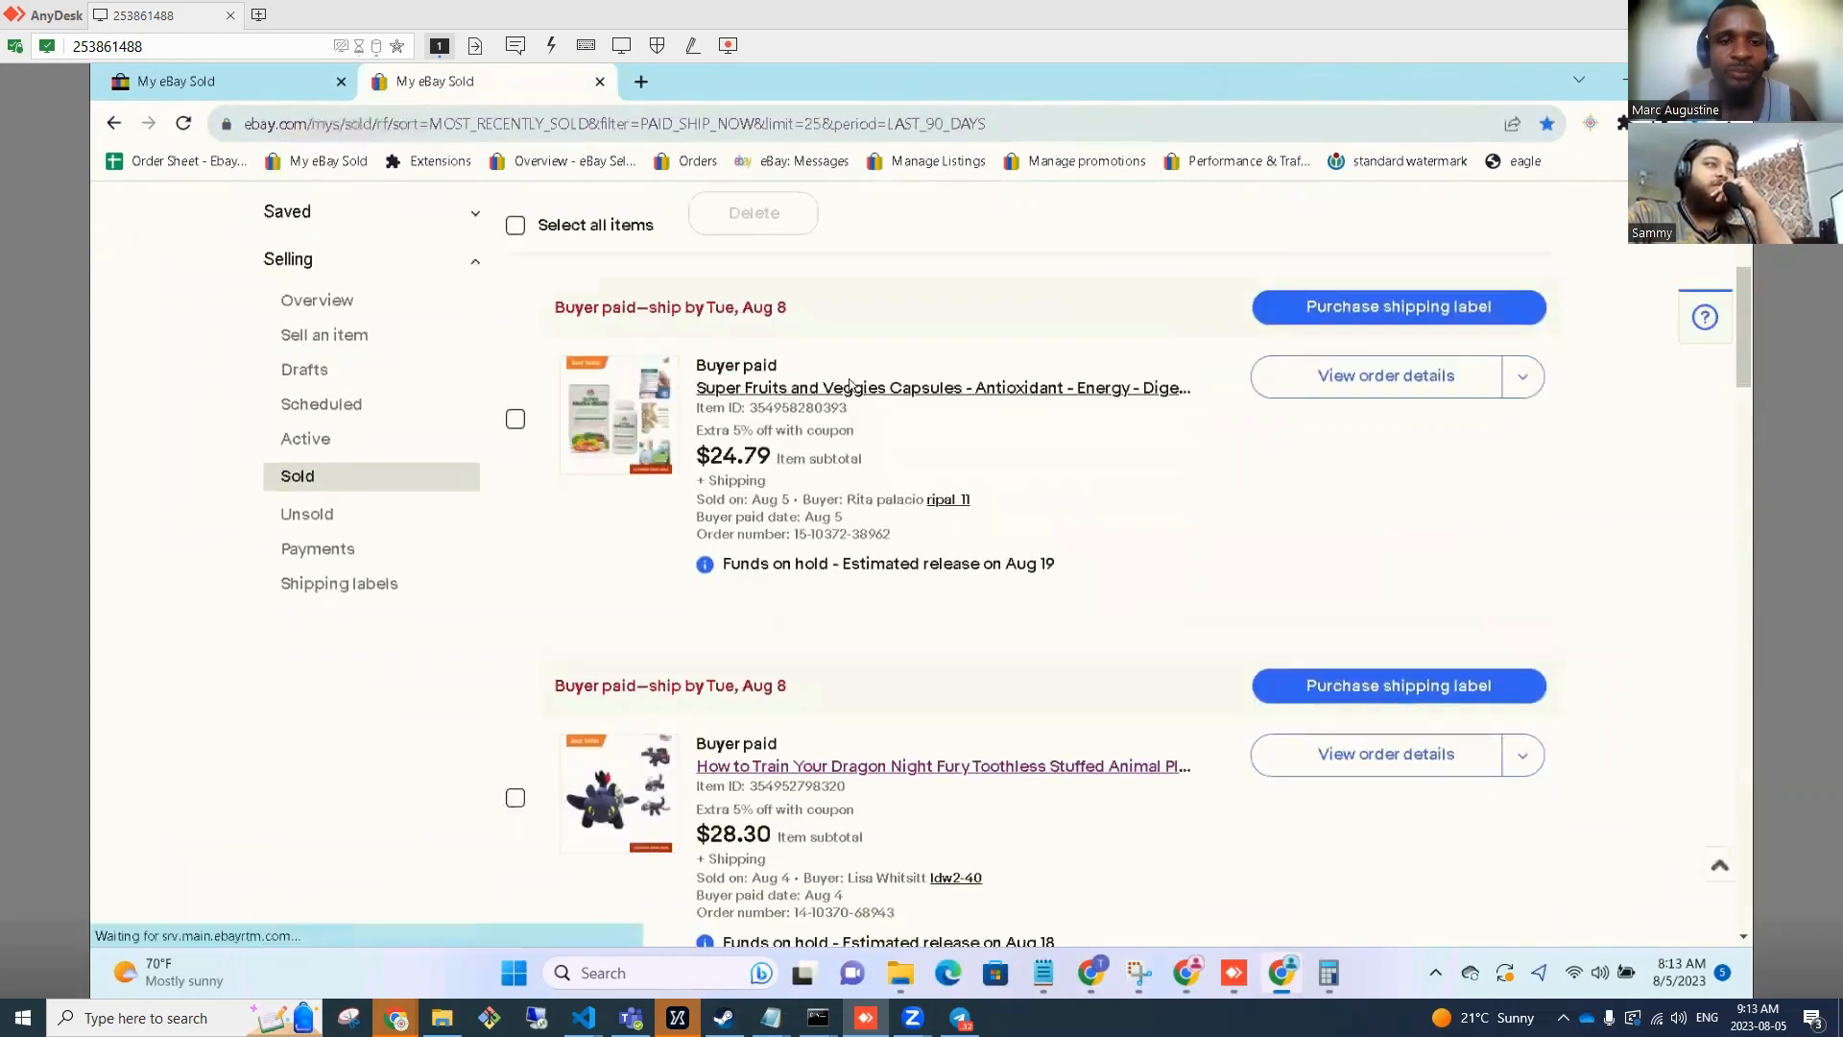
left_click(861, 391)
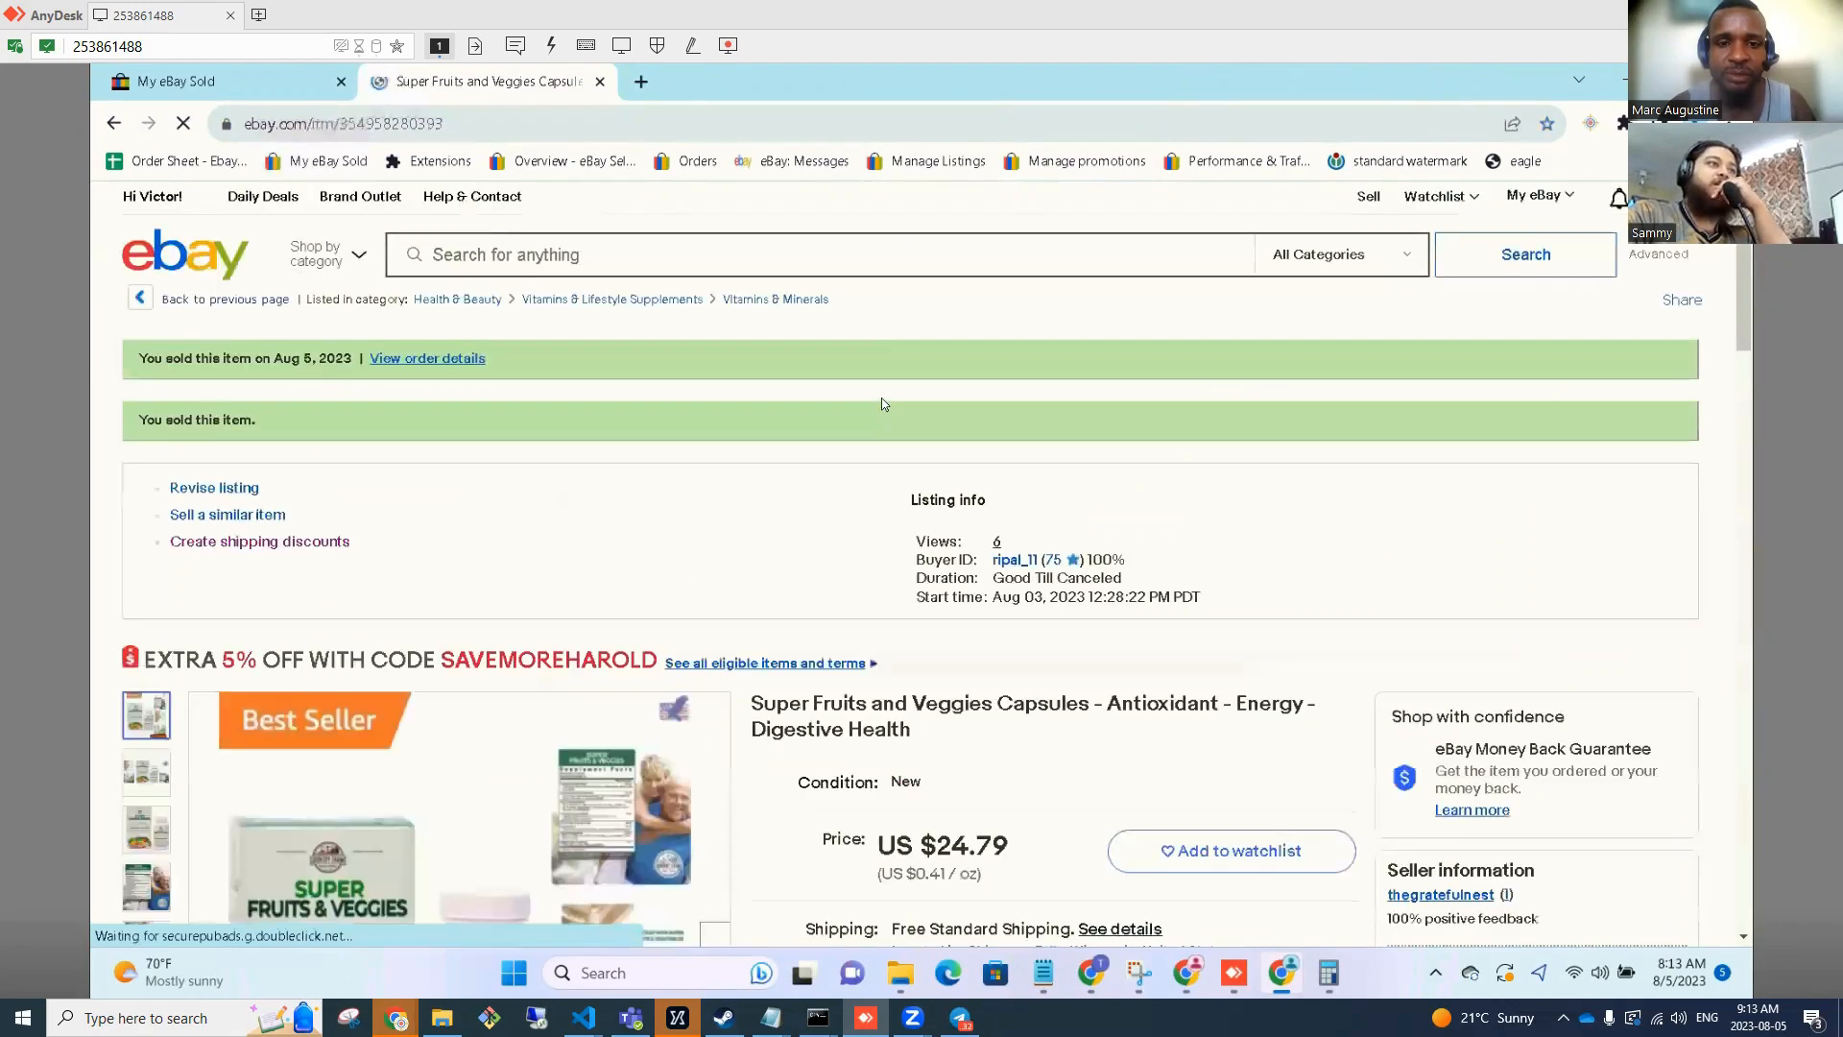
scroll(883, 394, "down", 3)
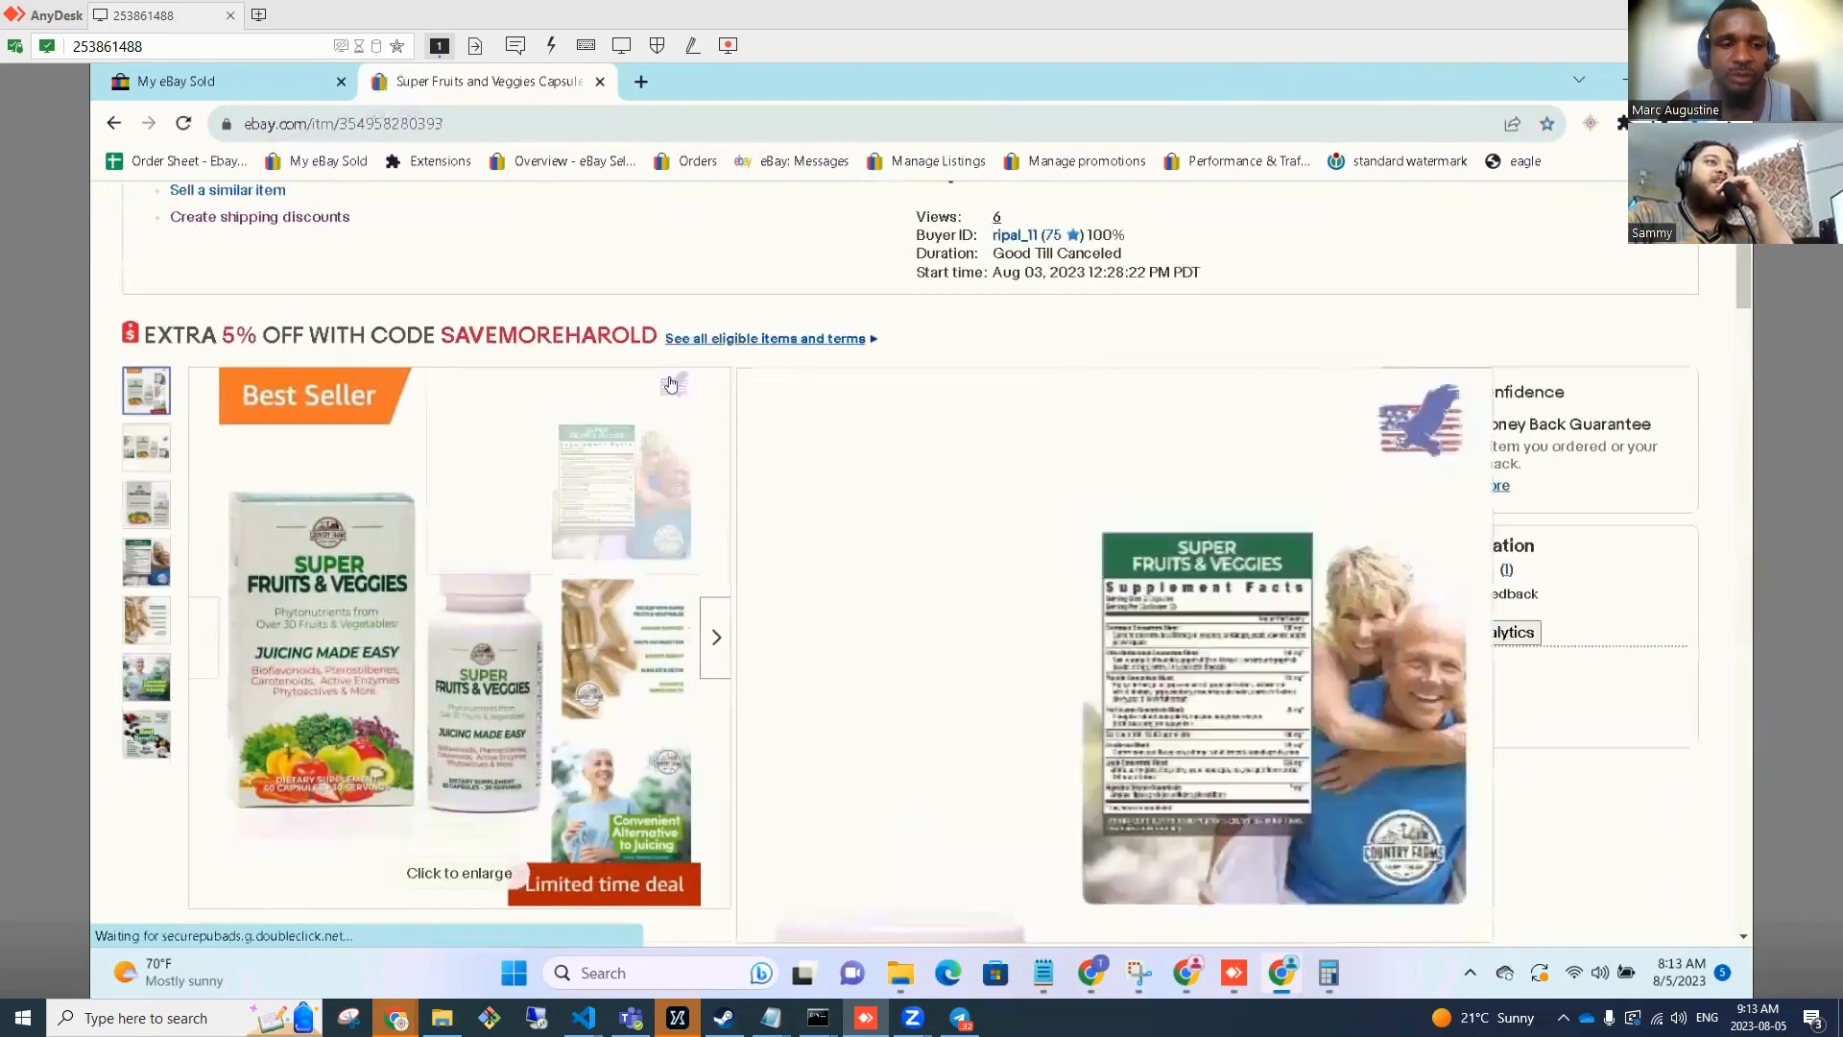
left_click(670, 384)
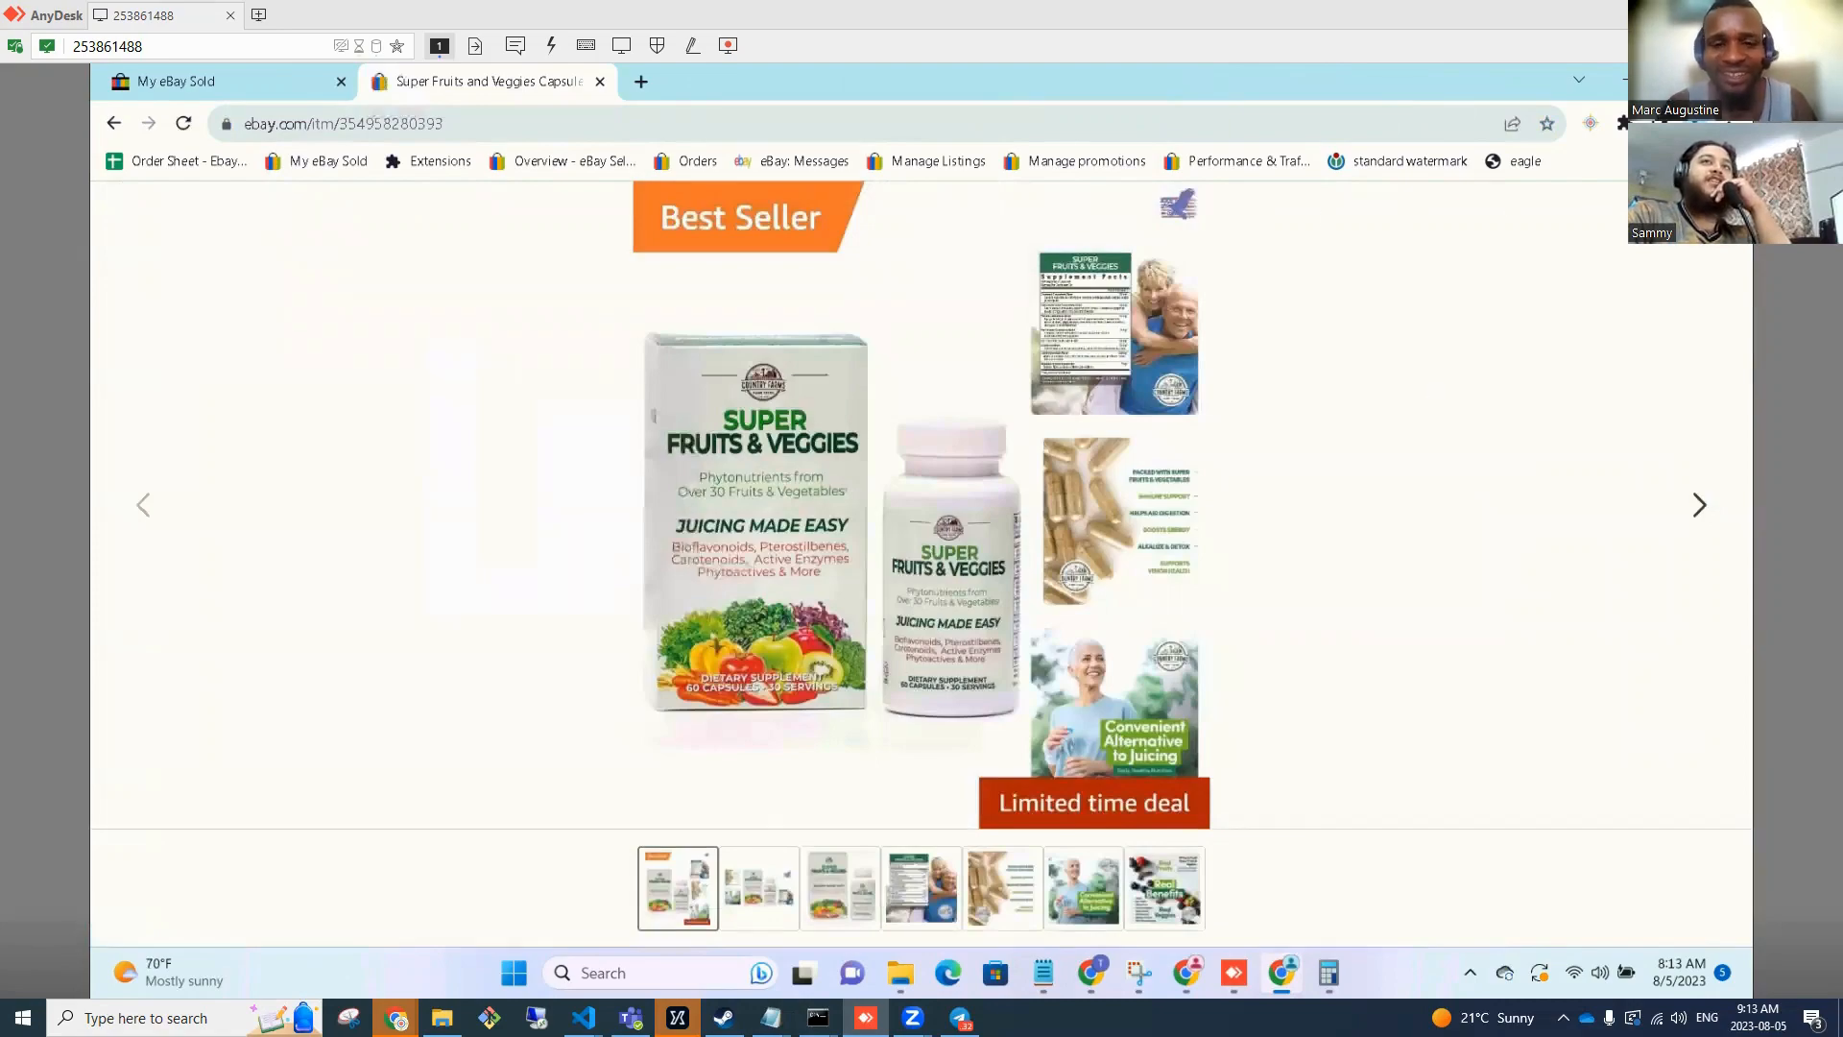
key("Escape")
scroll(718, 472, "down", 5)
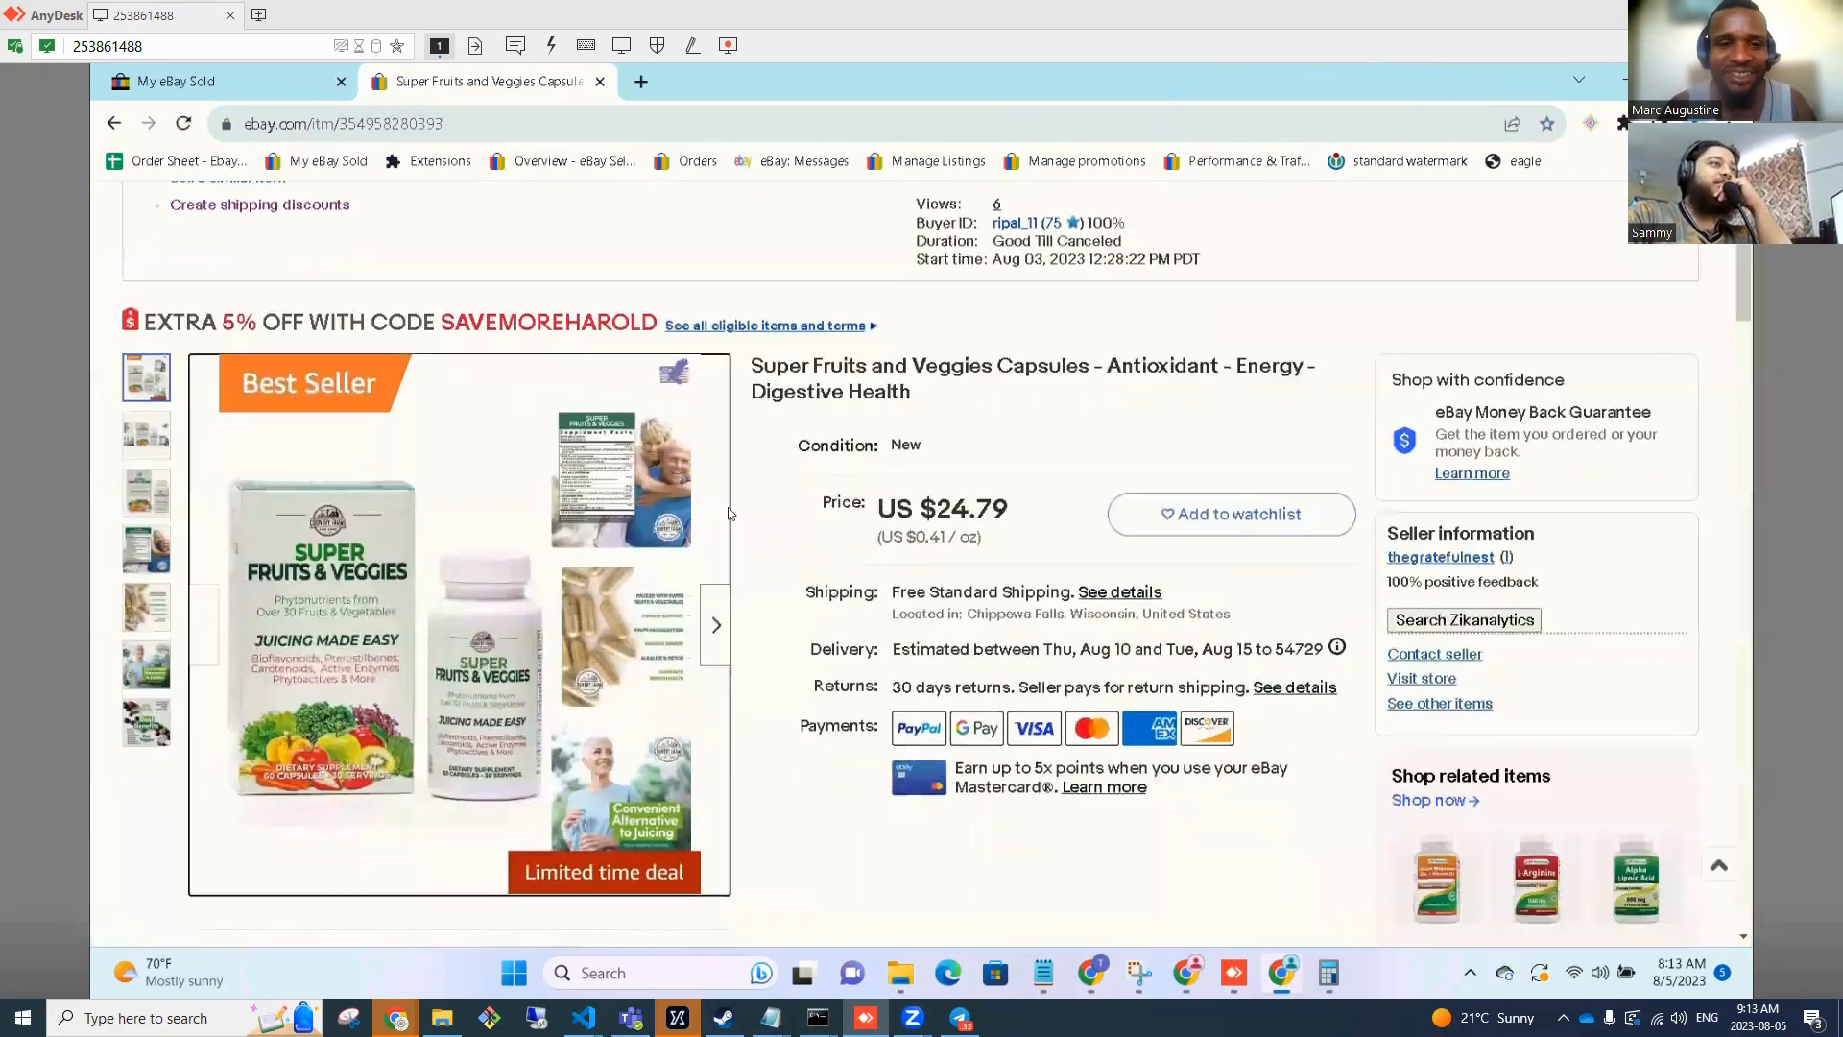
scroll(718, 472, "up", 10)
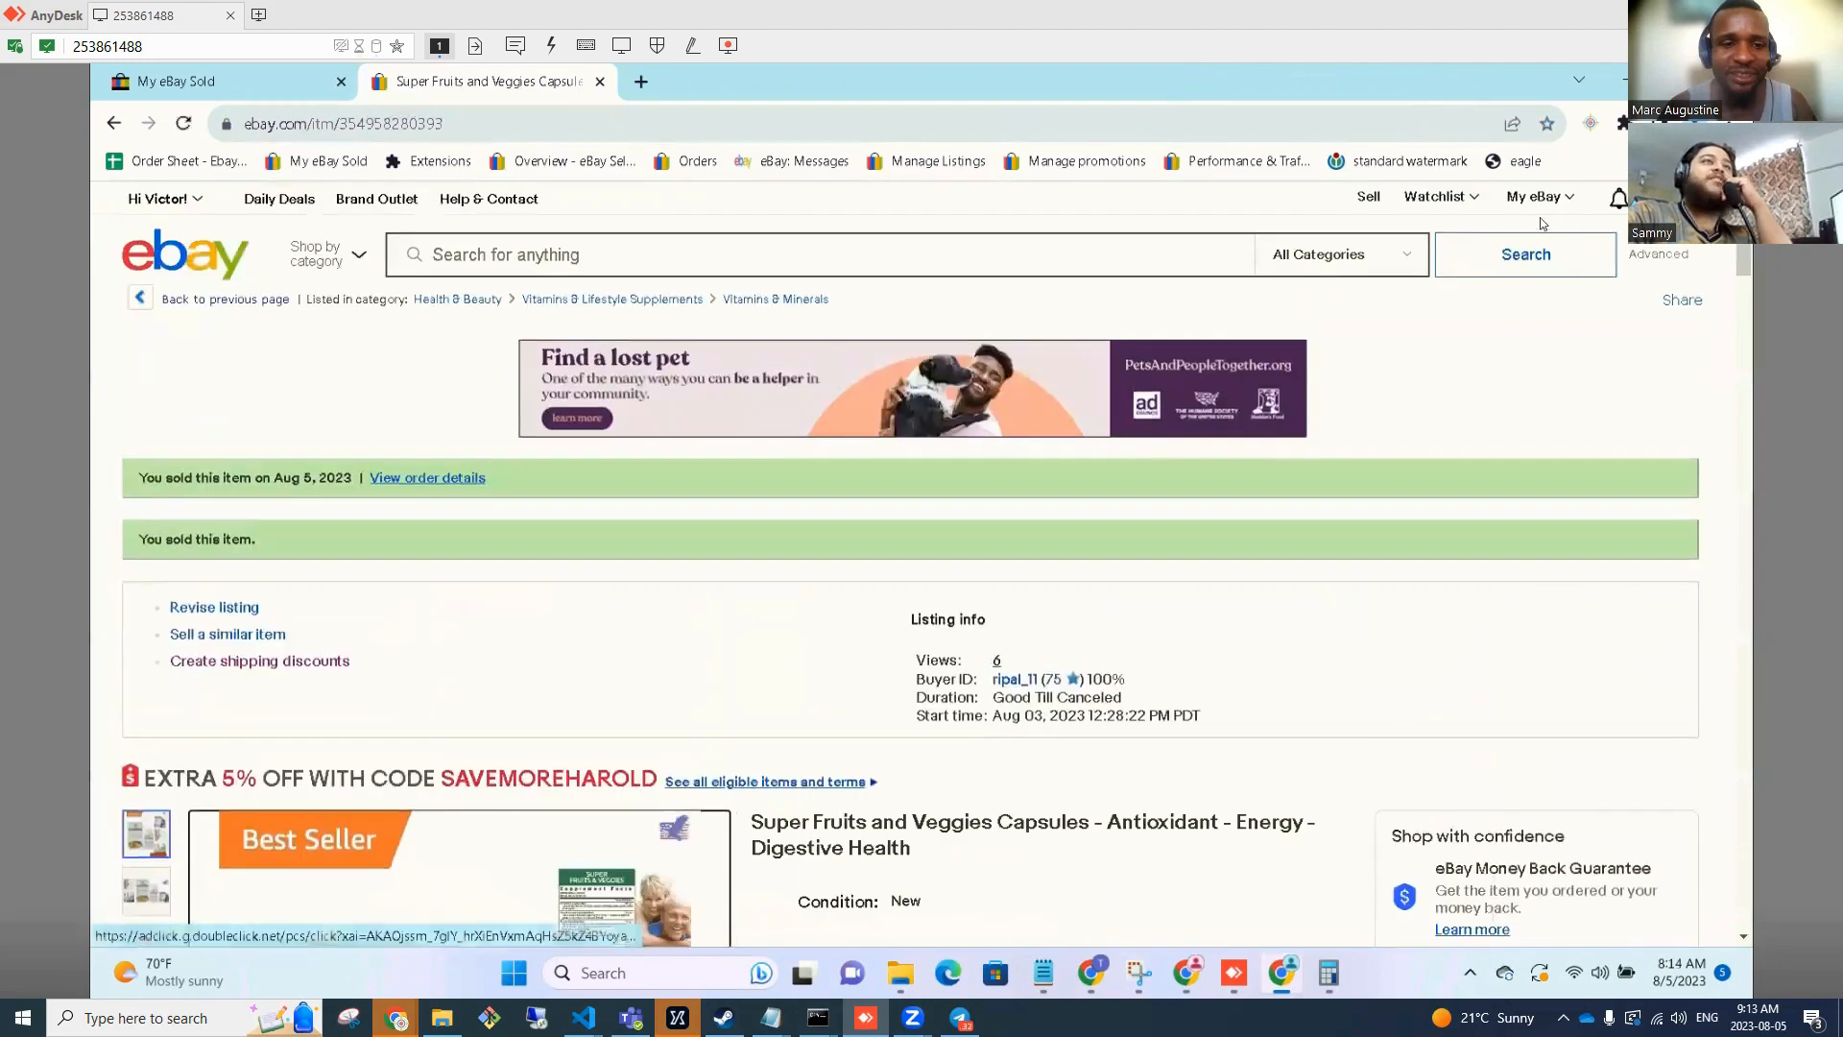
Open the promotions manager and look through the store's active coupons and ended sale events.
left_click(917, 169)
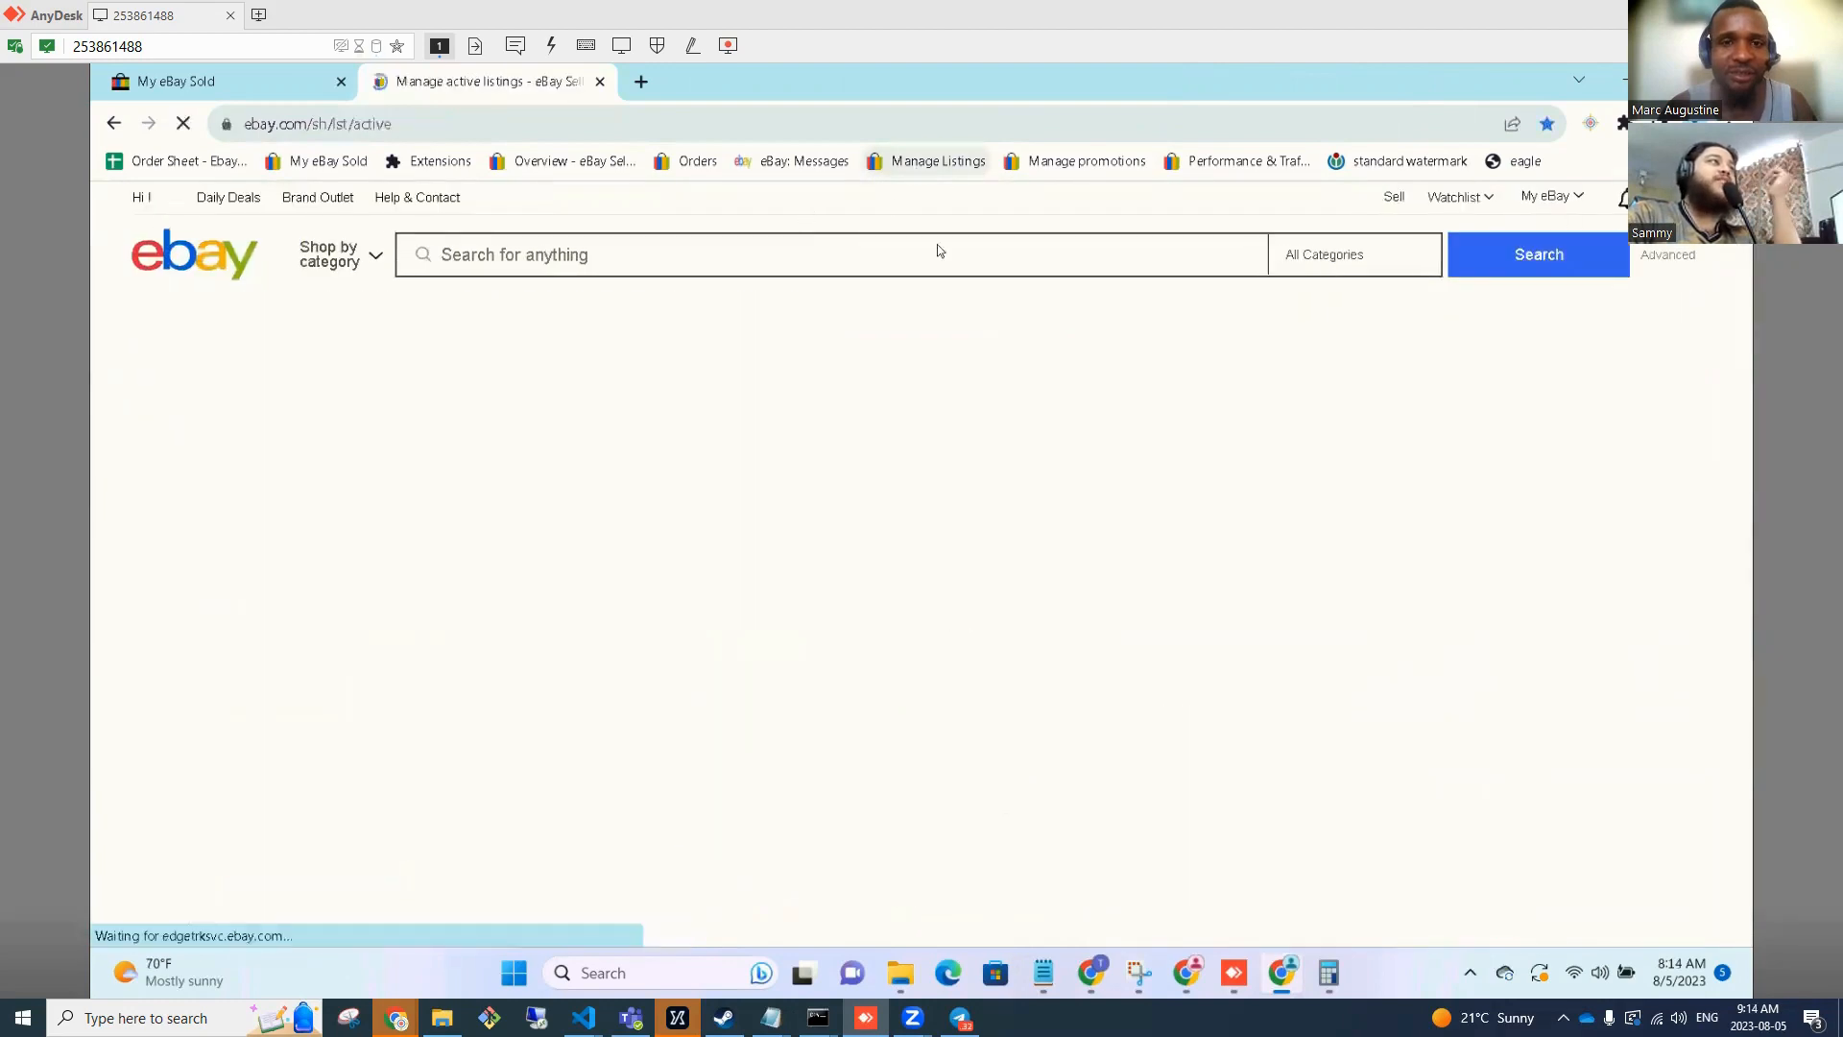
left_click(1092, 169)
scroll(952, 415, "down", 2)
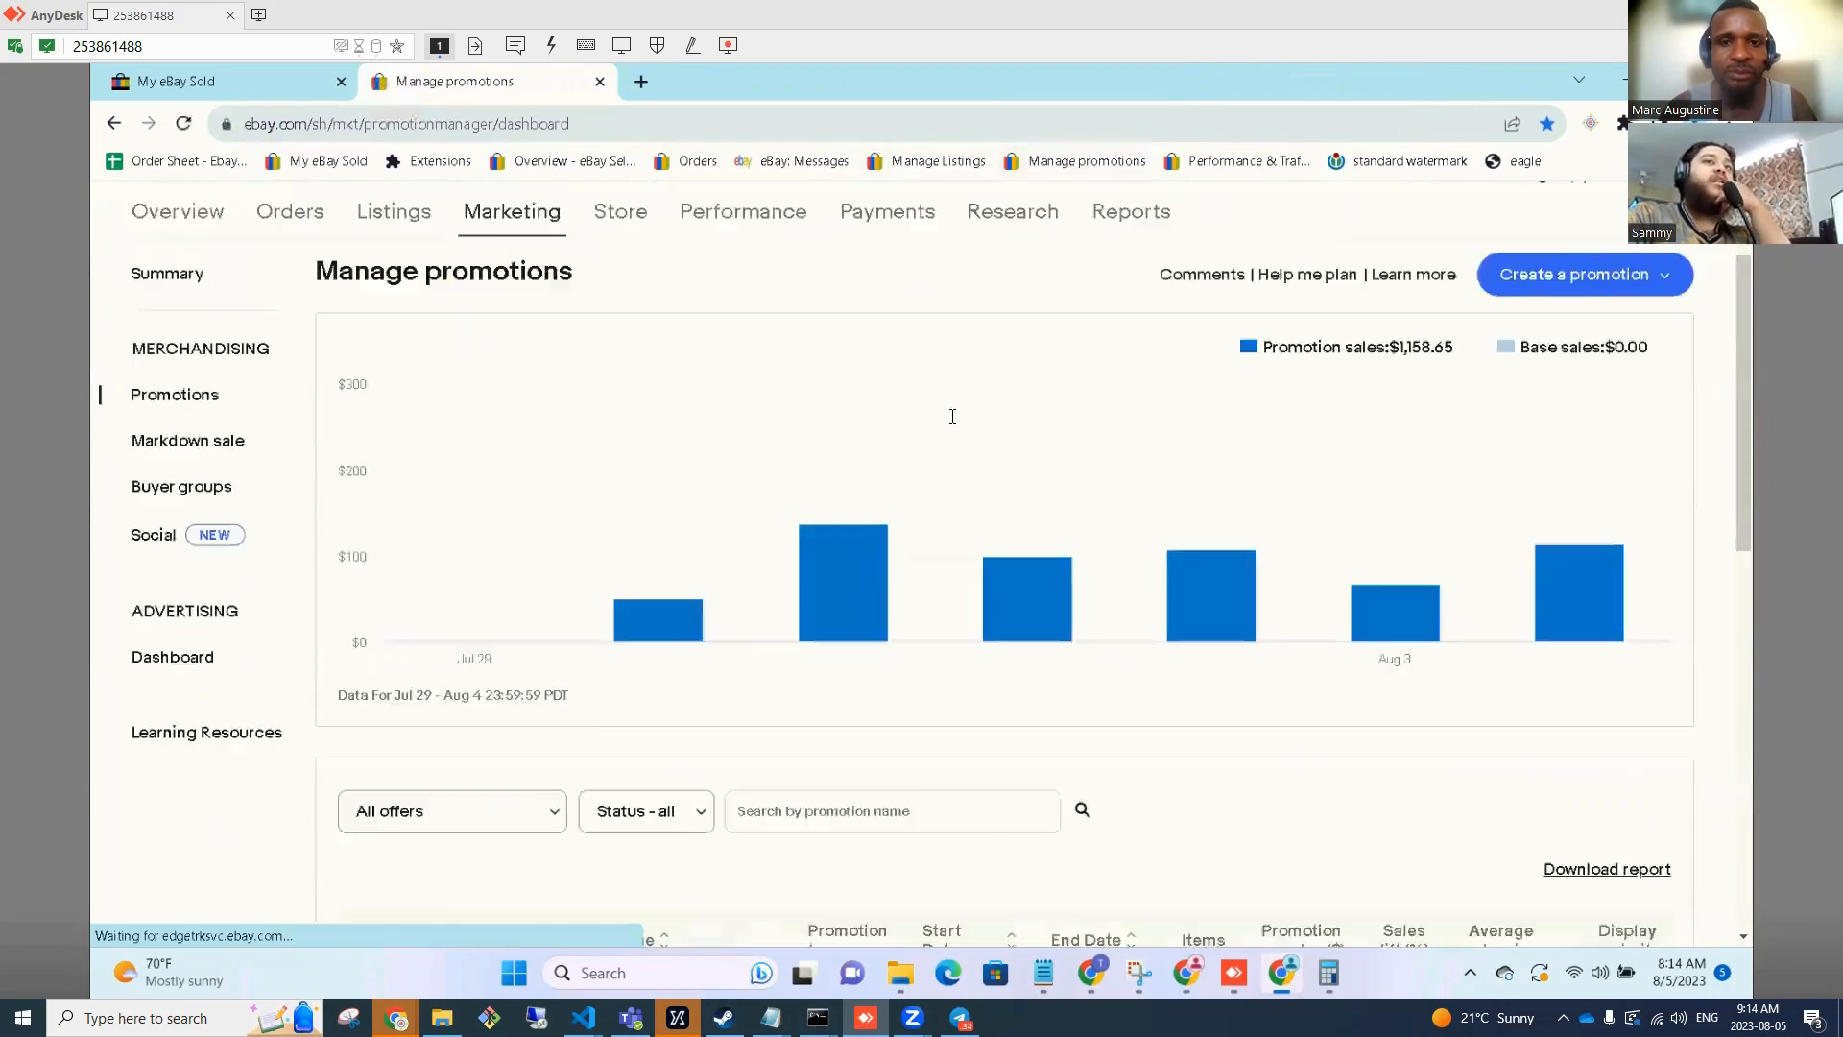
scroll(952, 416, "down", 8)
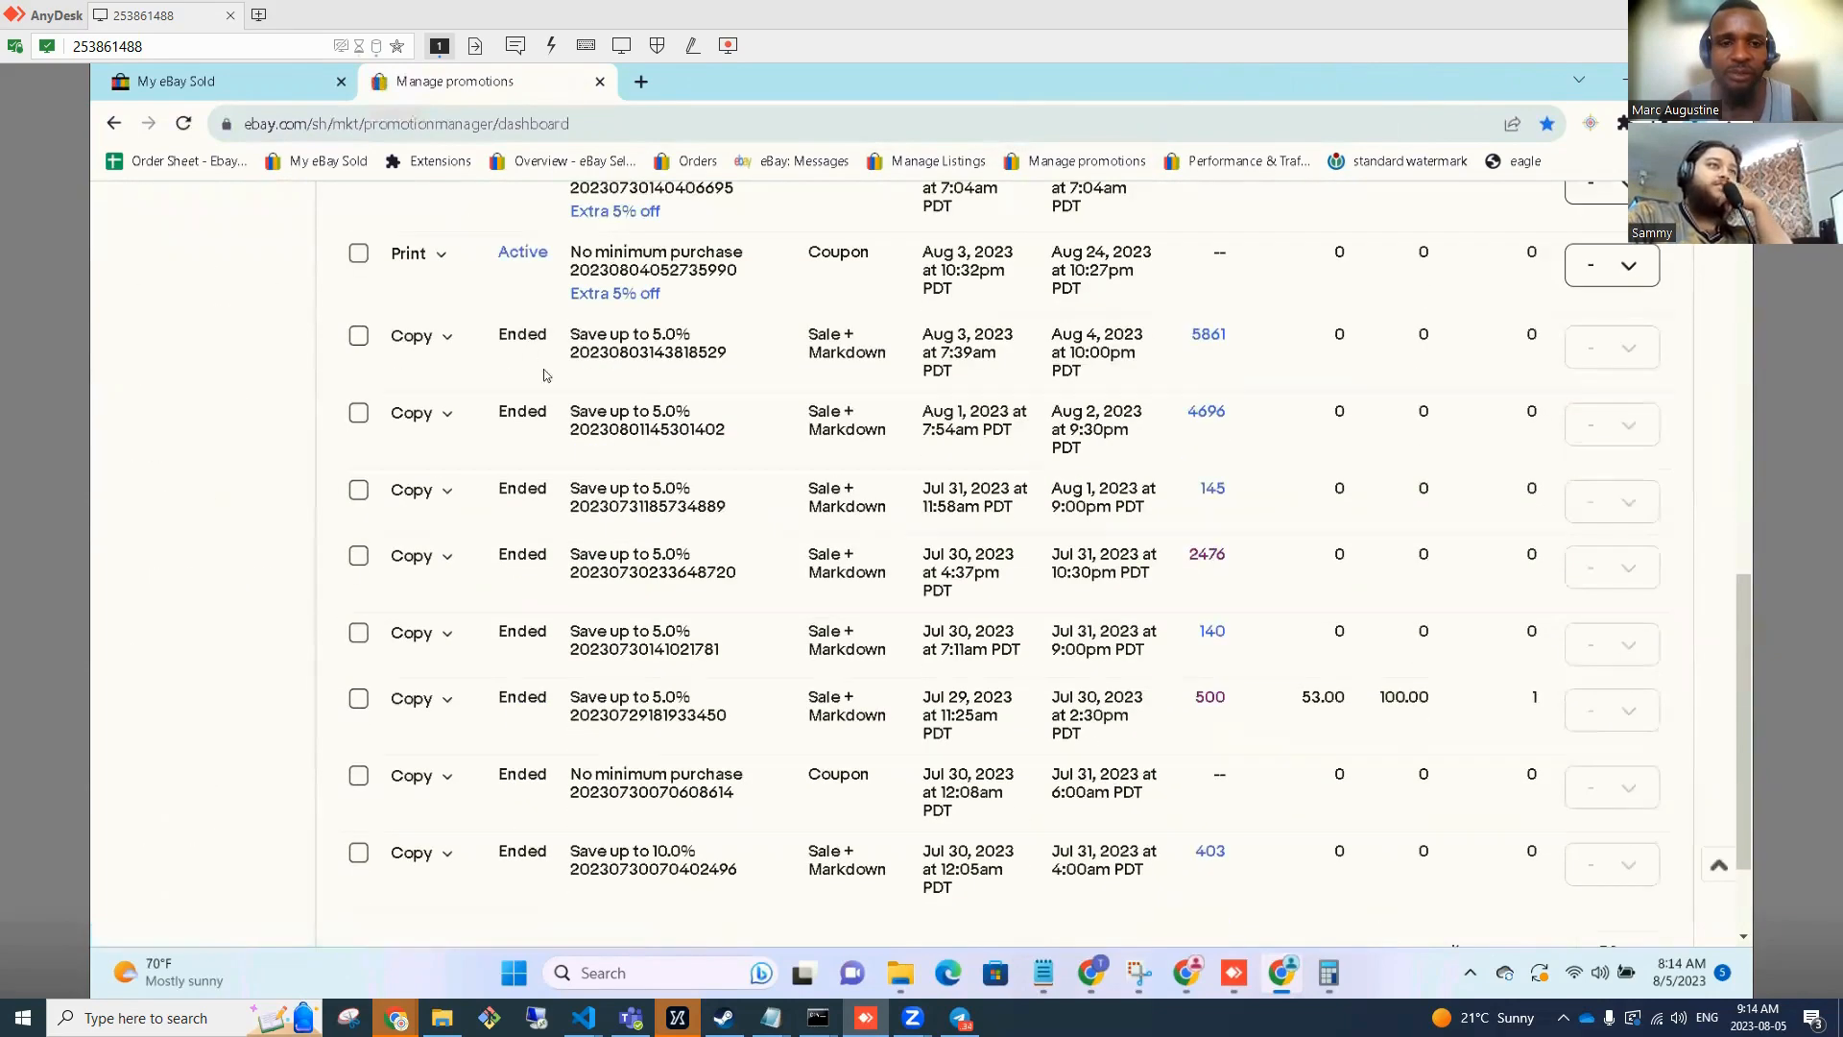
scroll(544, 374, "down", 2)
scroll(535, 513, "up", 5)
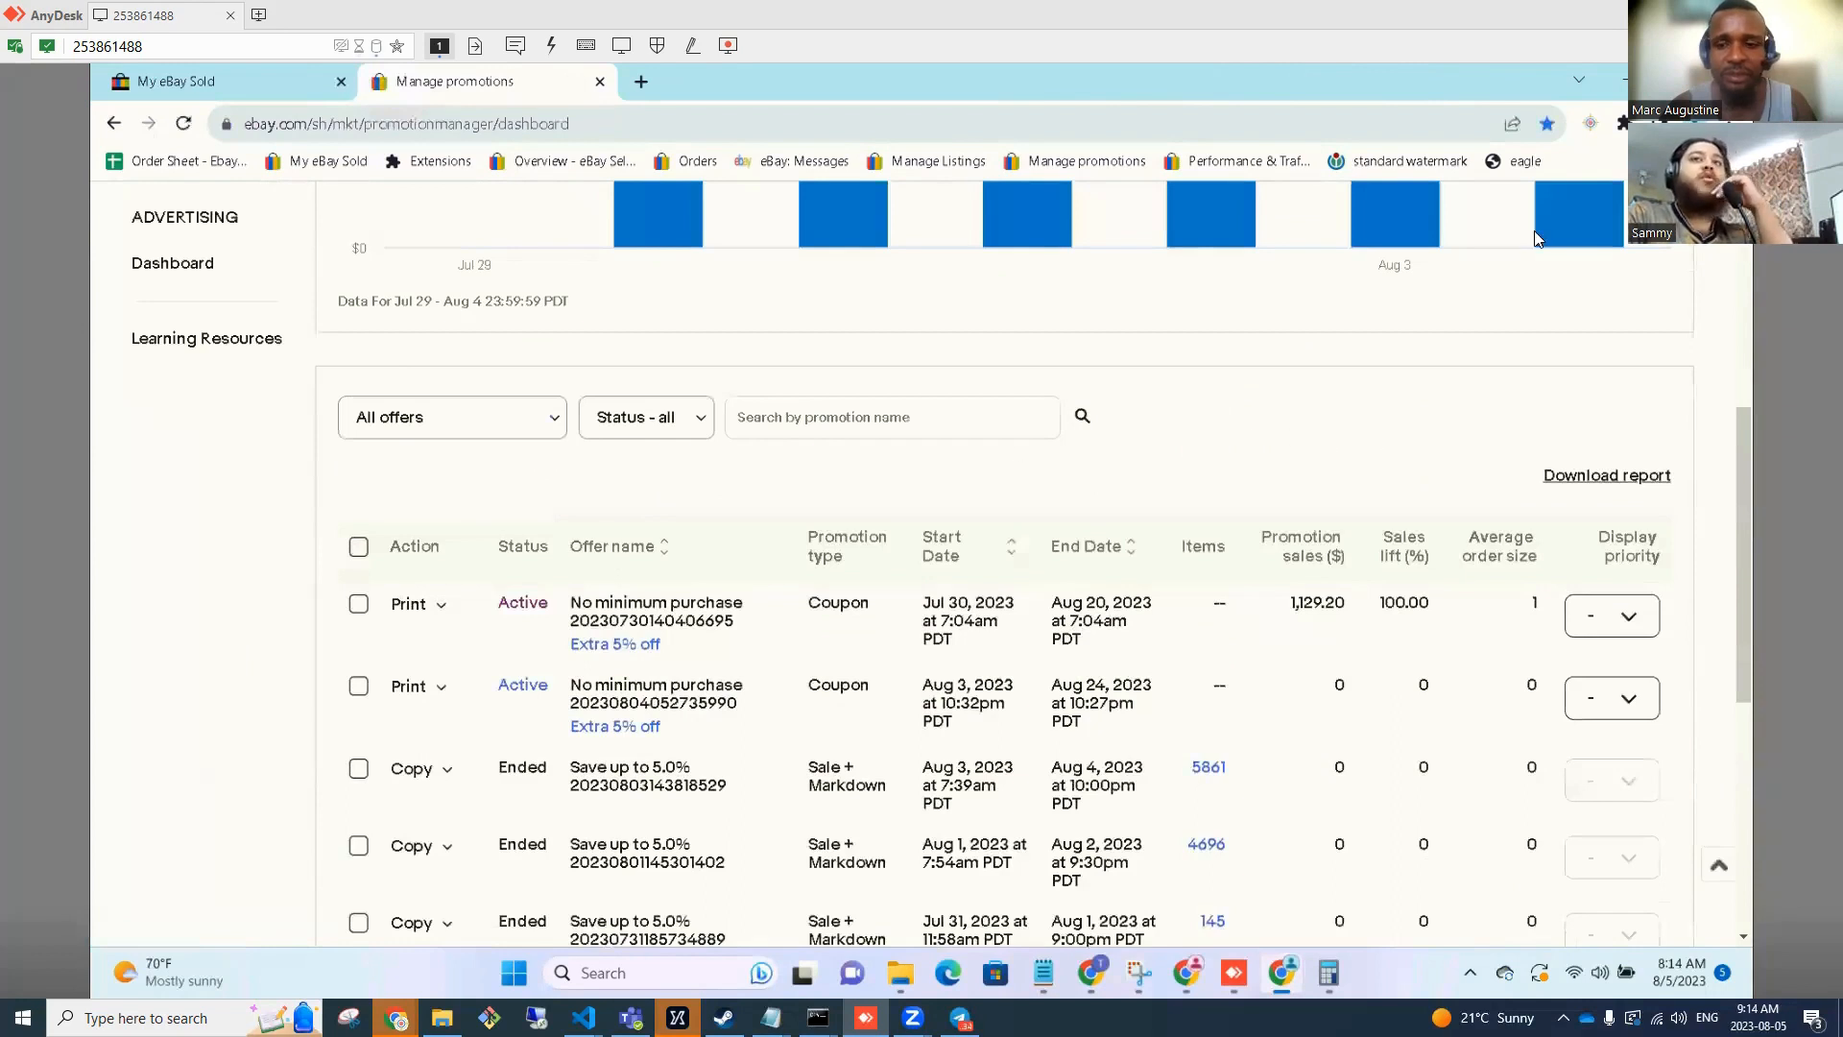
Start creating a promotion of the type Sale event + markdown.
scroll(1553, 442, "up", 5)
left_click(1579, 422)
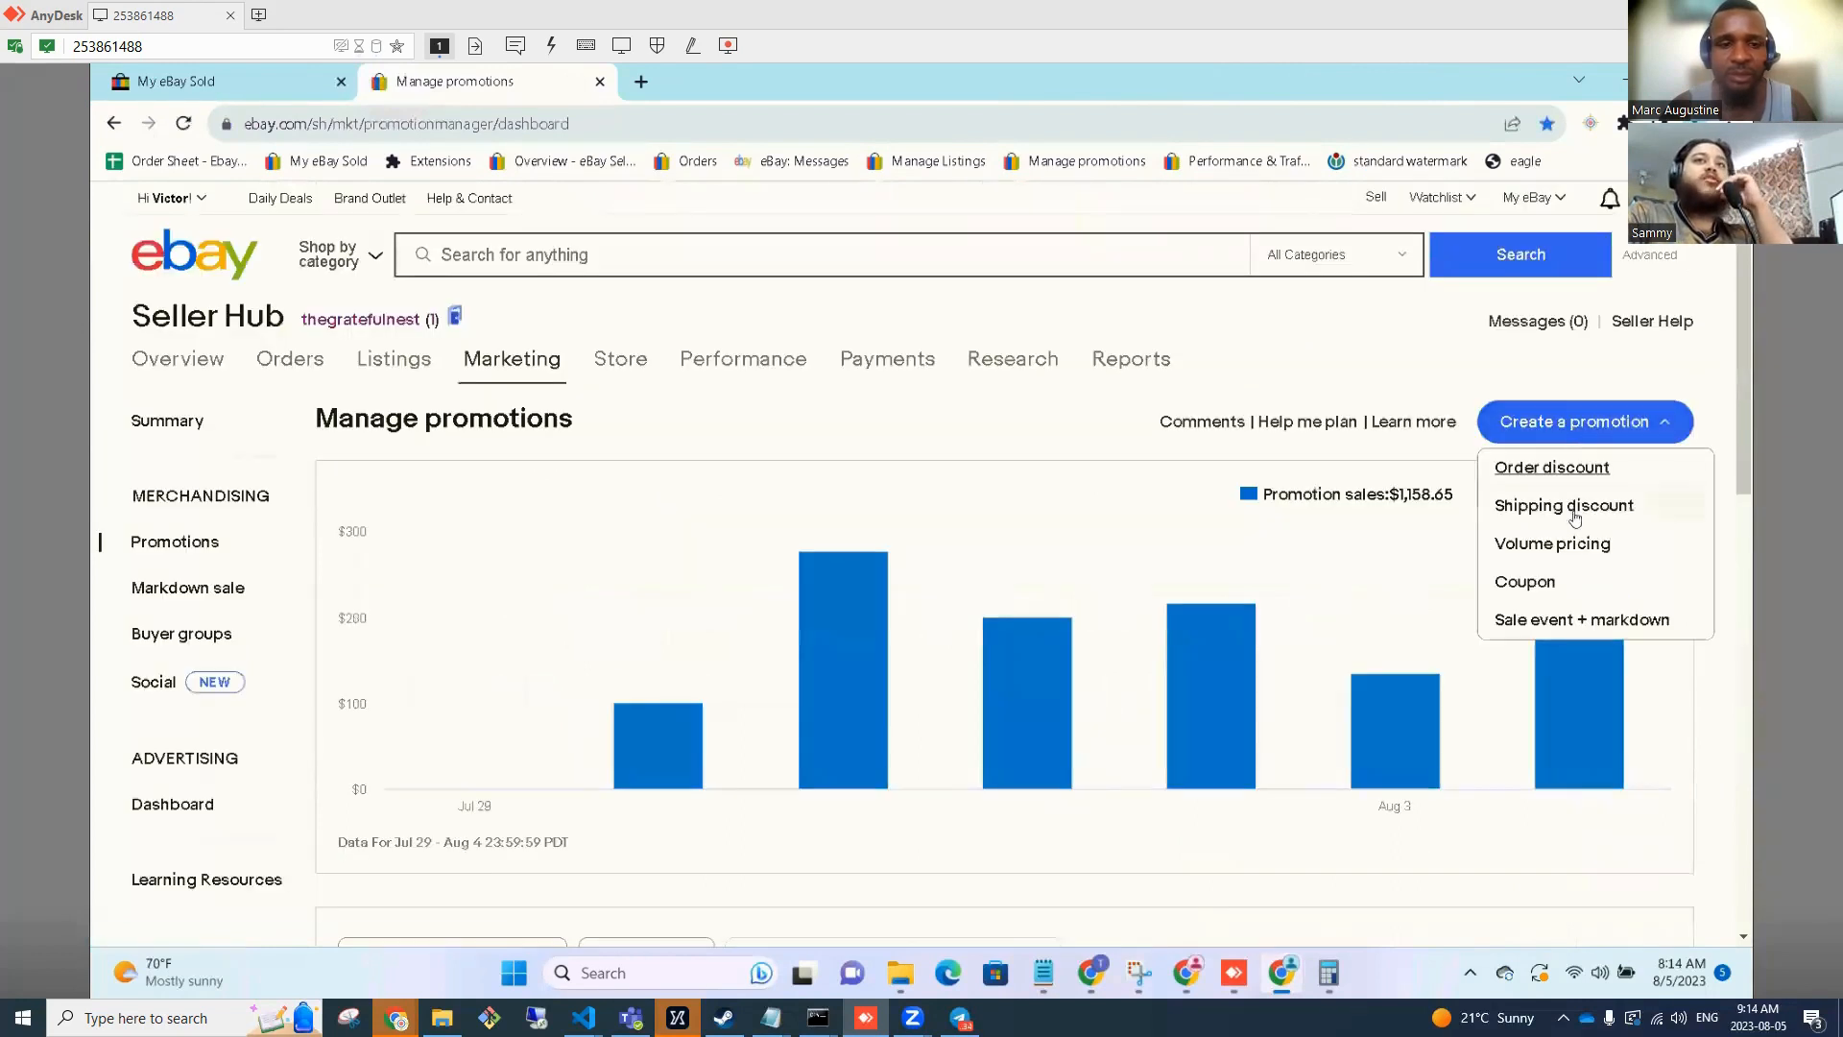
left_click(1582, 619)
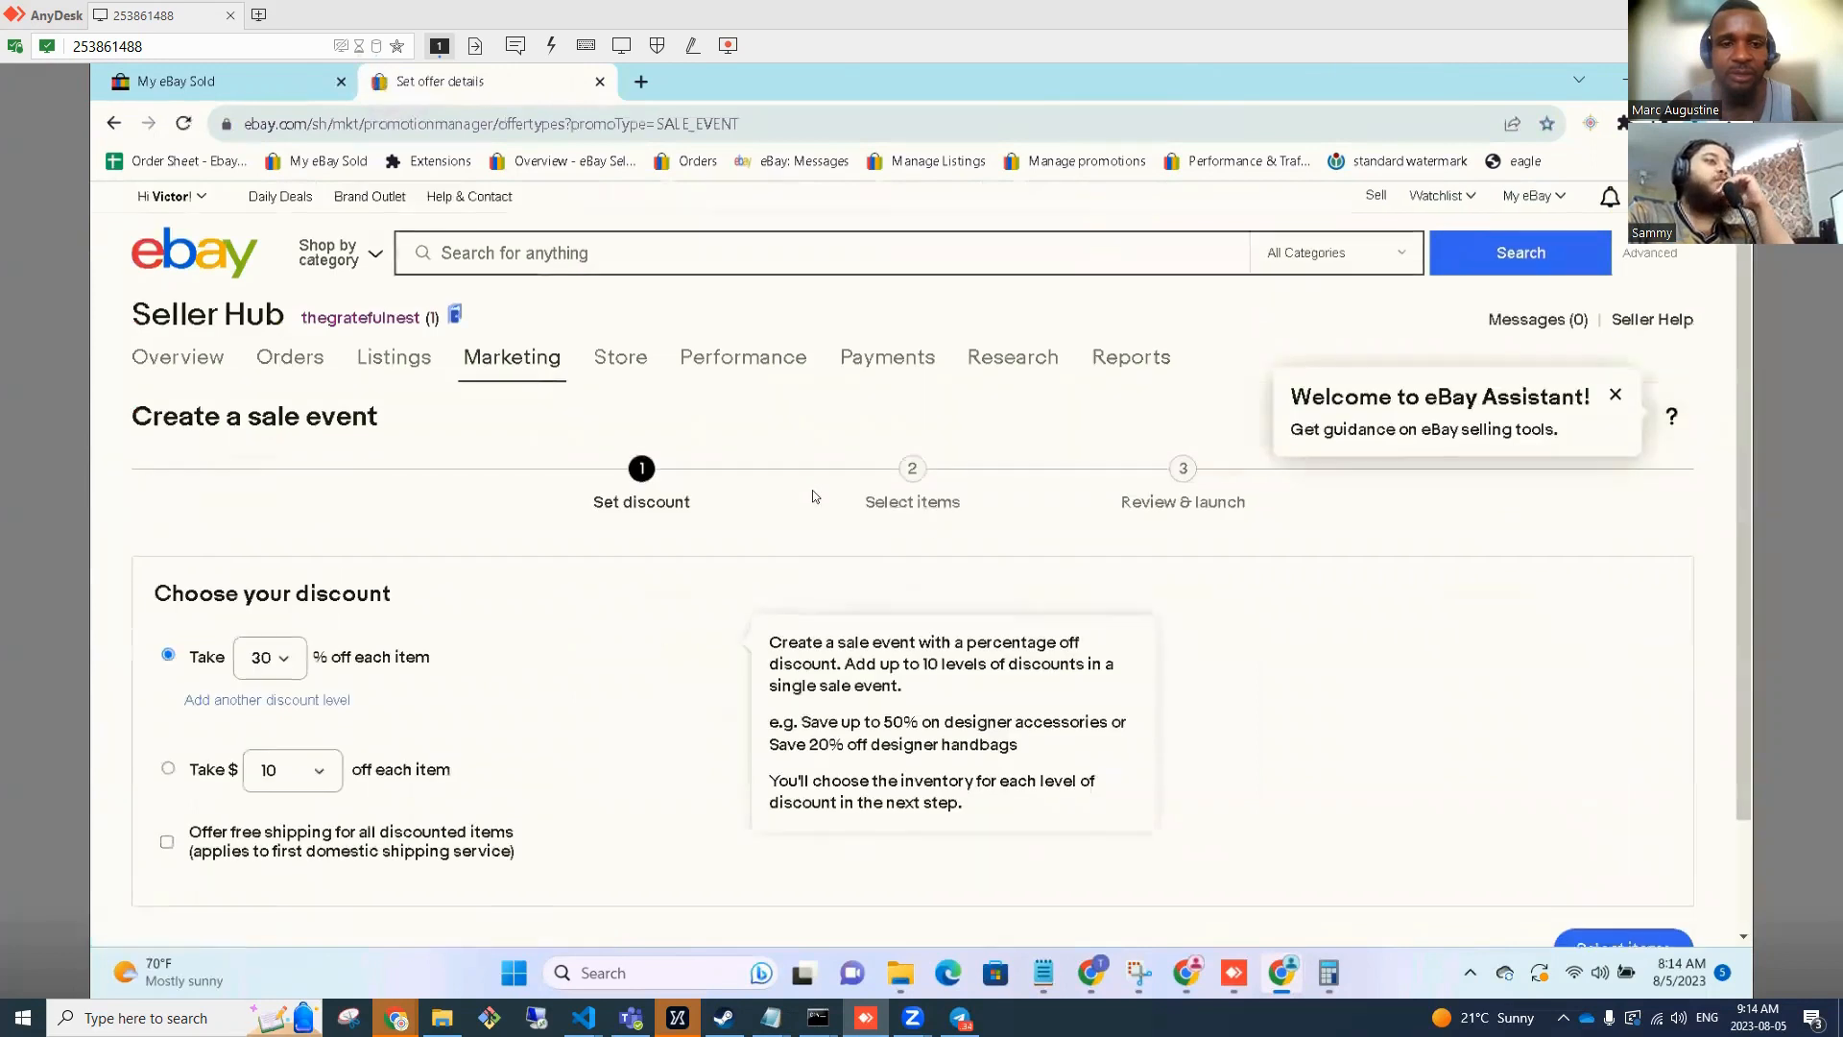
Set the sale event's discount to 7% off each item.
scroll(358, 481, "down", 2)
left_click(270, 525)
scroll(267, 192, "up", 3)
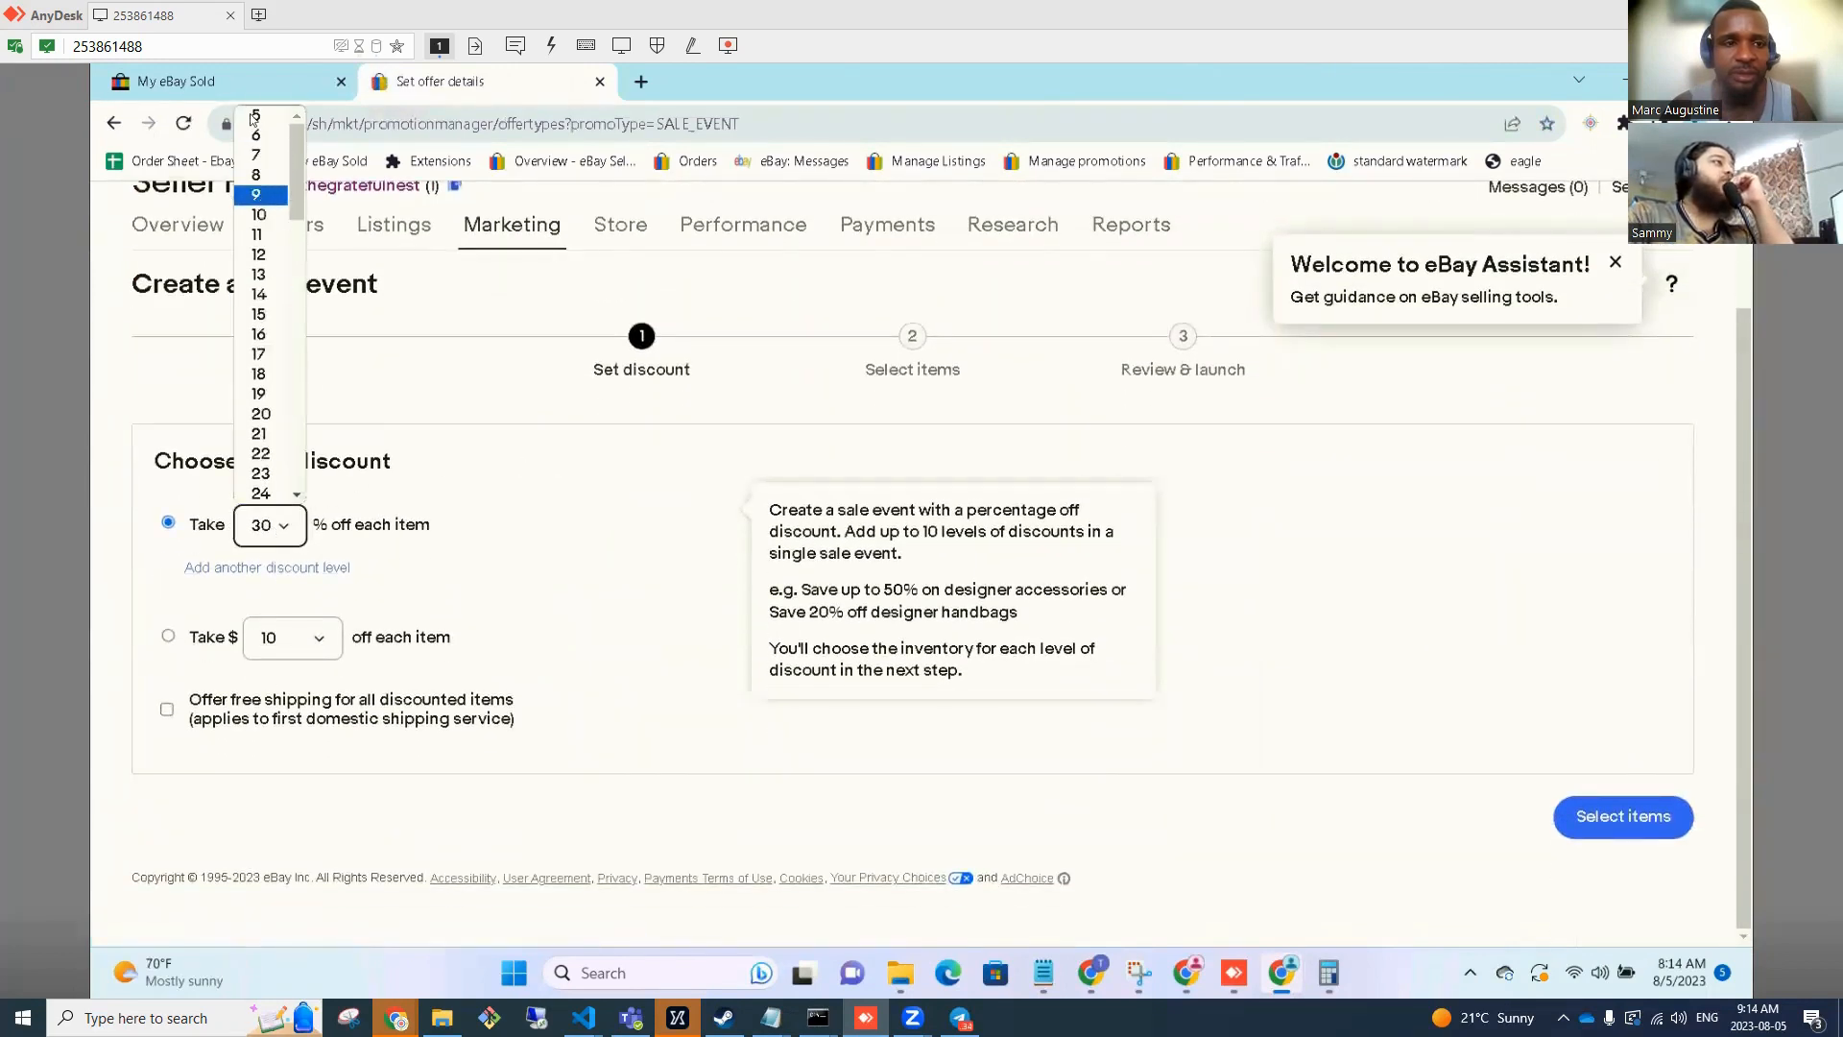
left_click(257, 154)
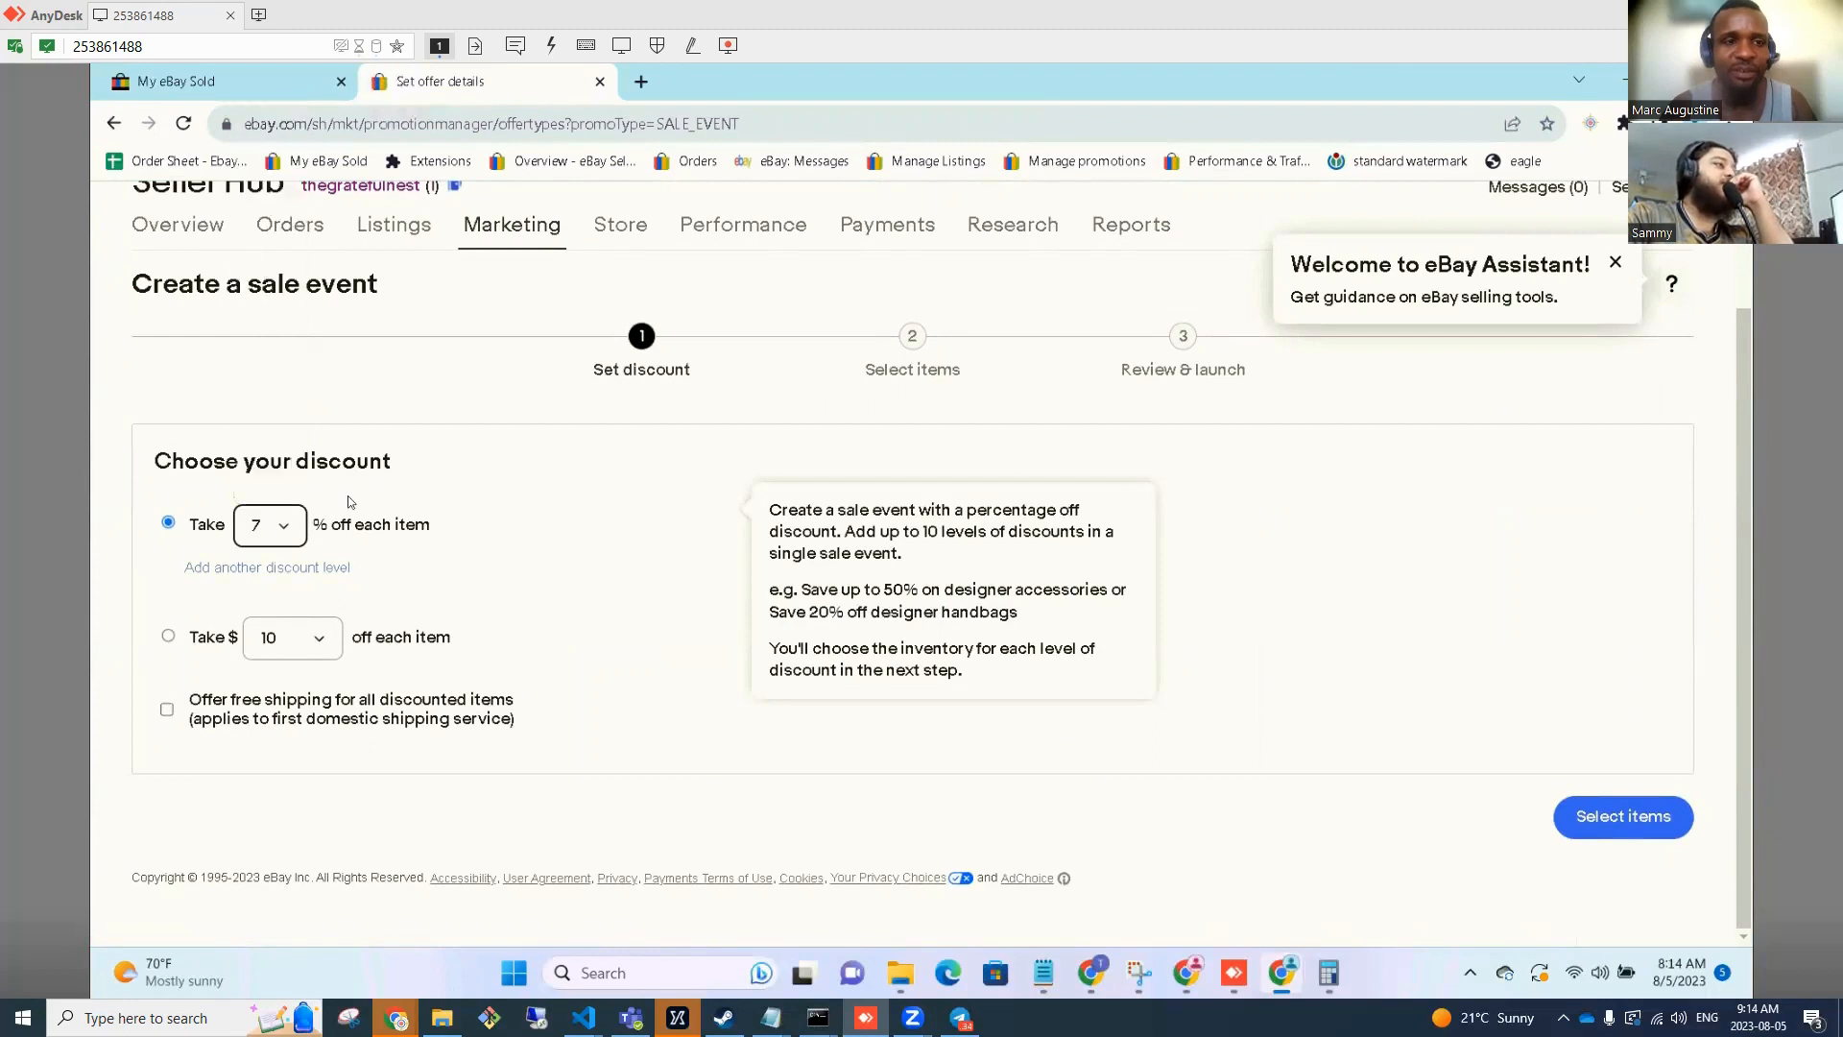
Set the sale event's discount to 5% off each item and continue to the item selection.
left_click(281, 524)
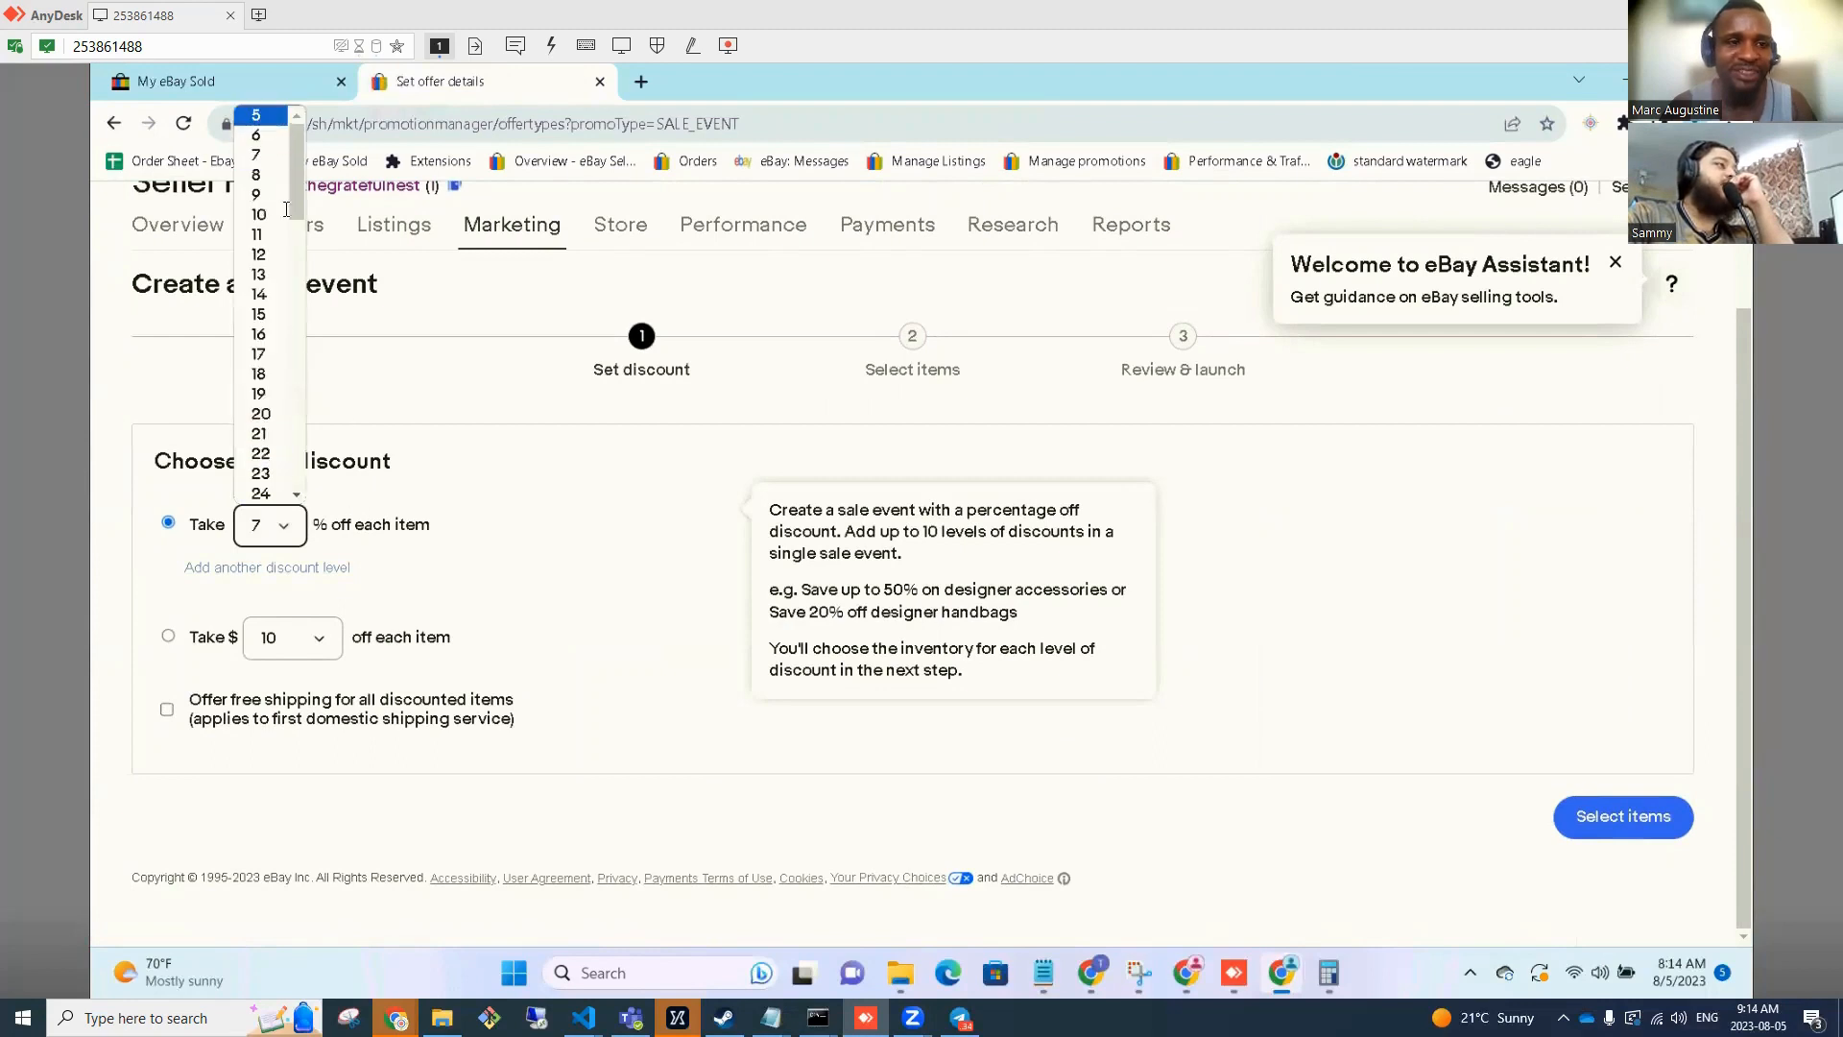
left_click(256, 115)
left_click(1596, 828)
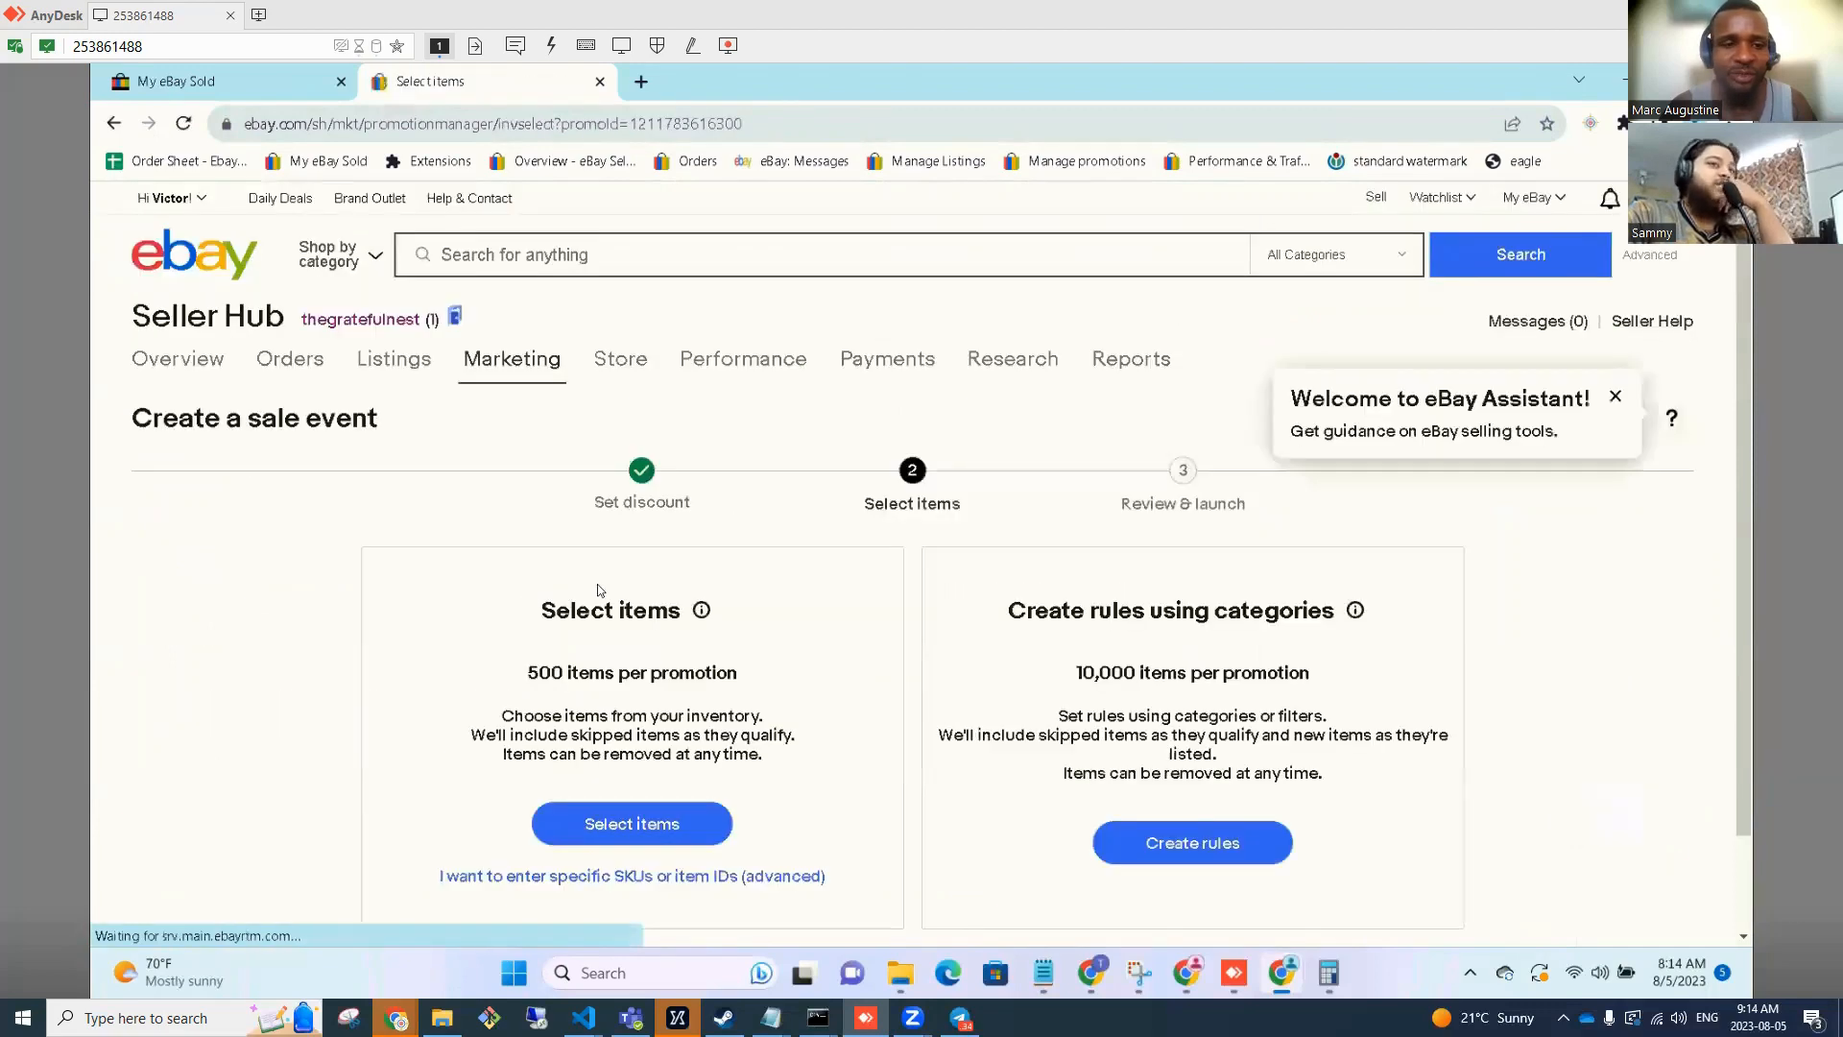
Create a category rule that applies the sale to all inventory, then save it and go on to the review.
scroll(597, 584, "down", 1)
left_click(1193, 731)
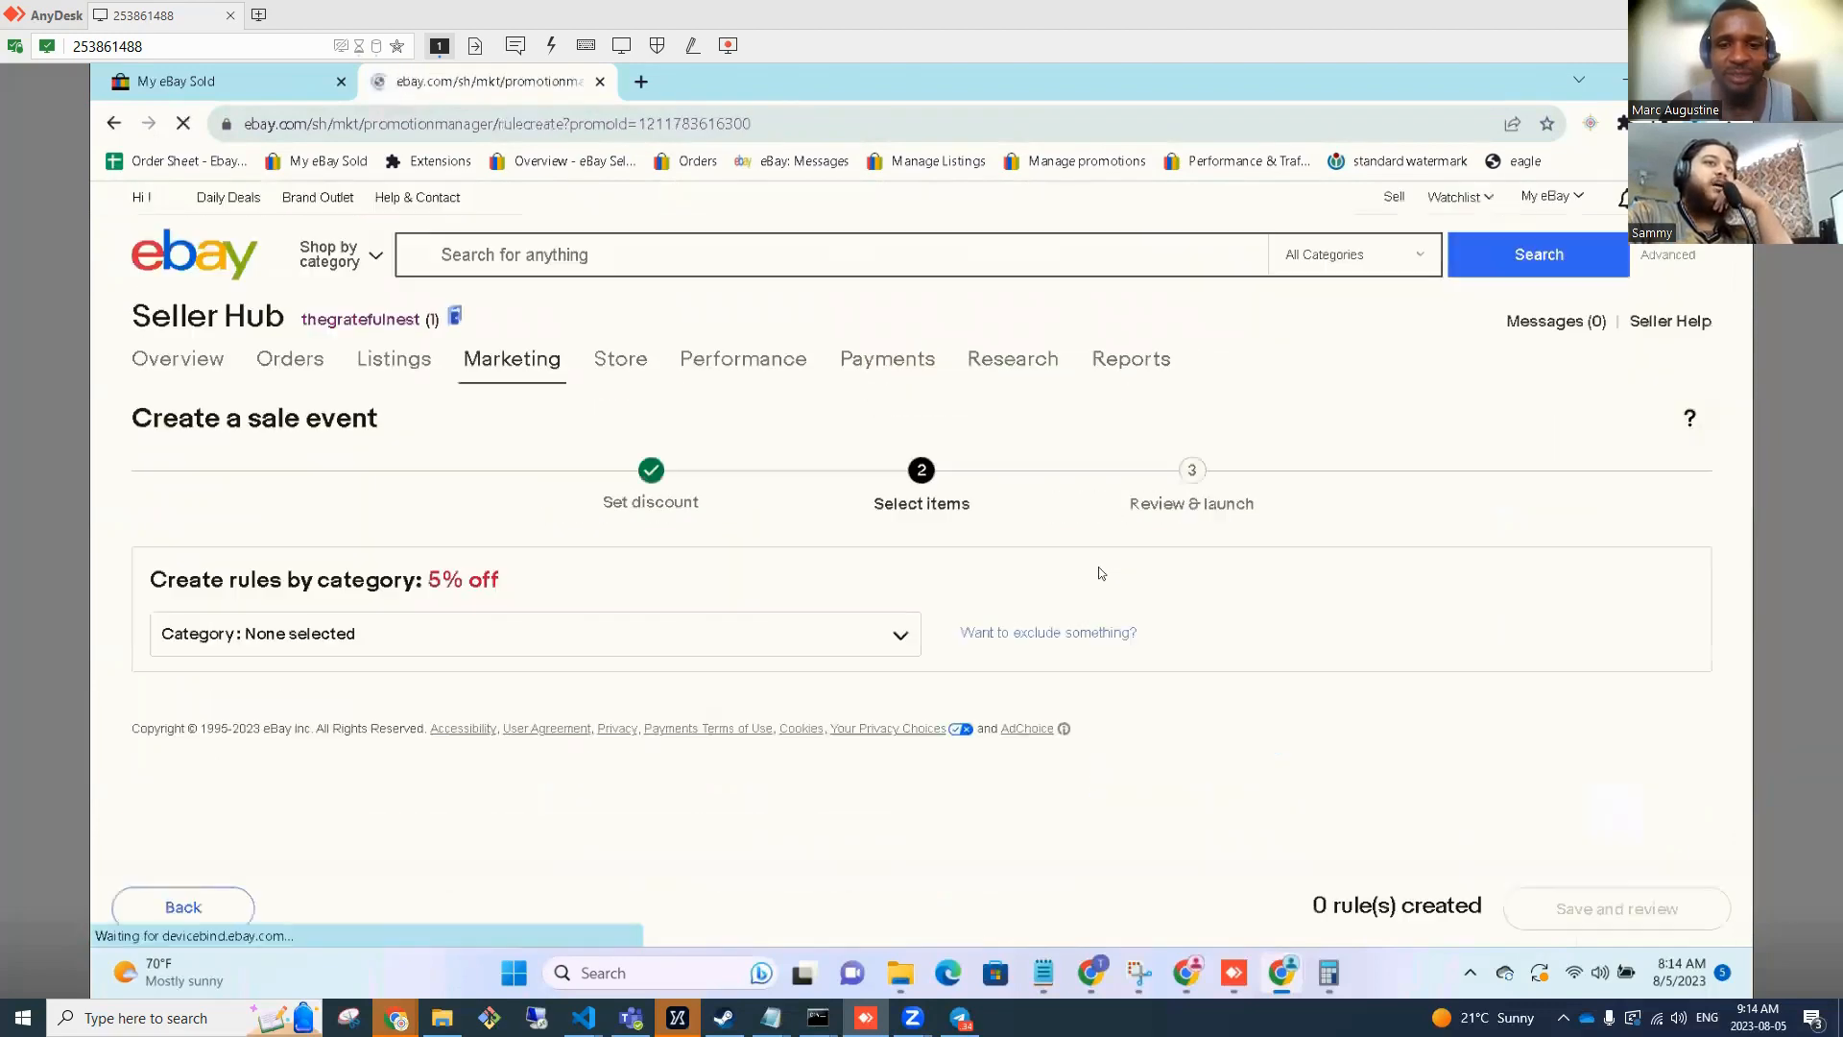
left_click(882, 637)
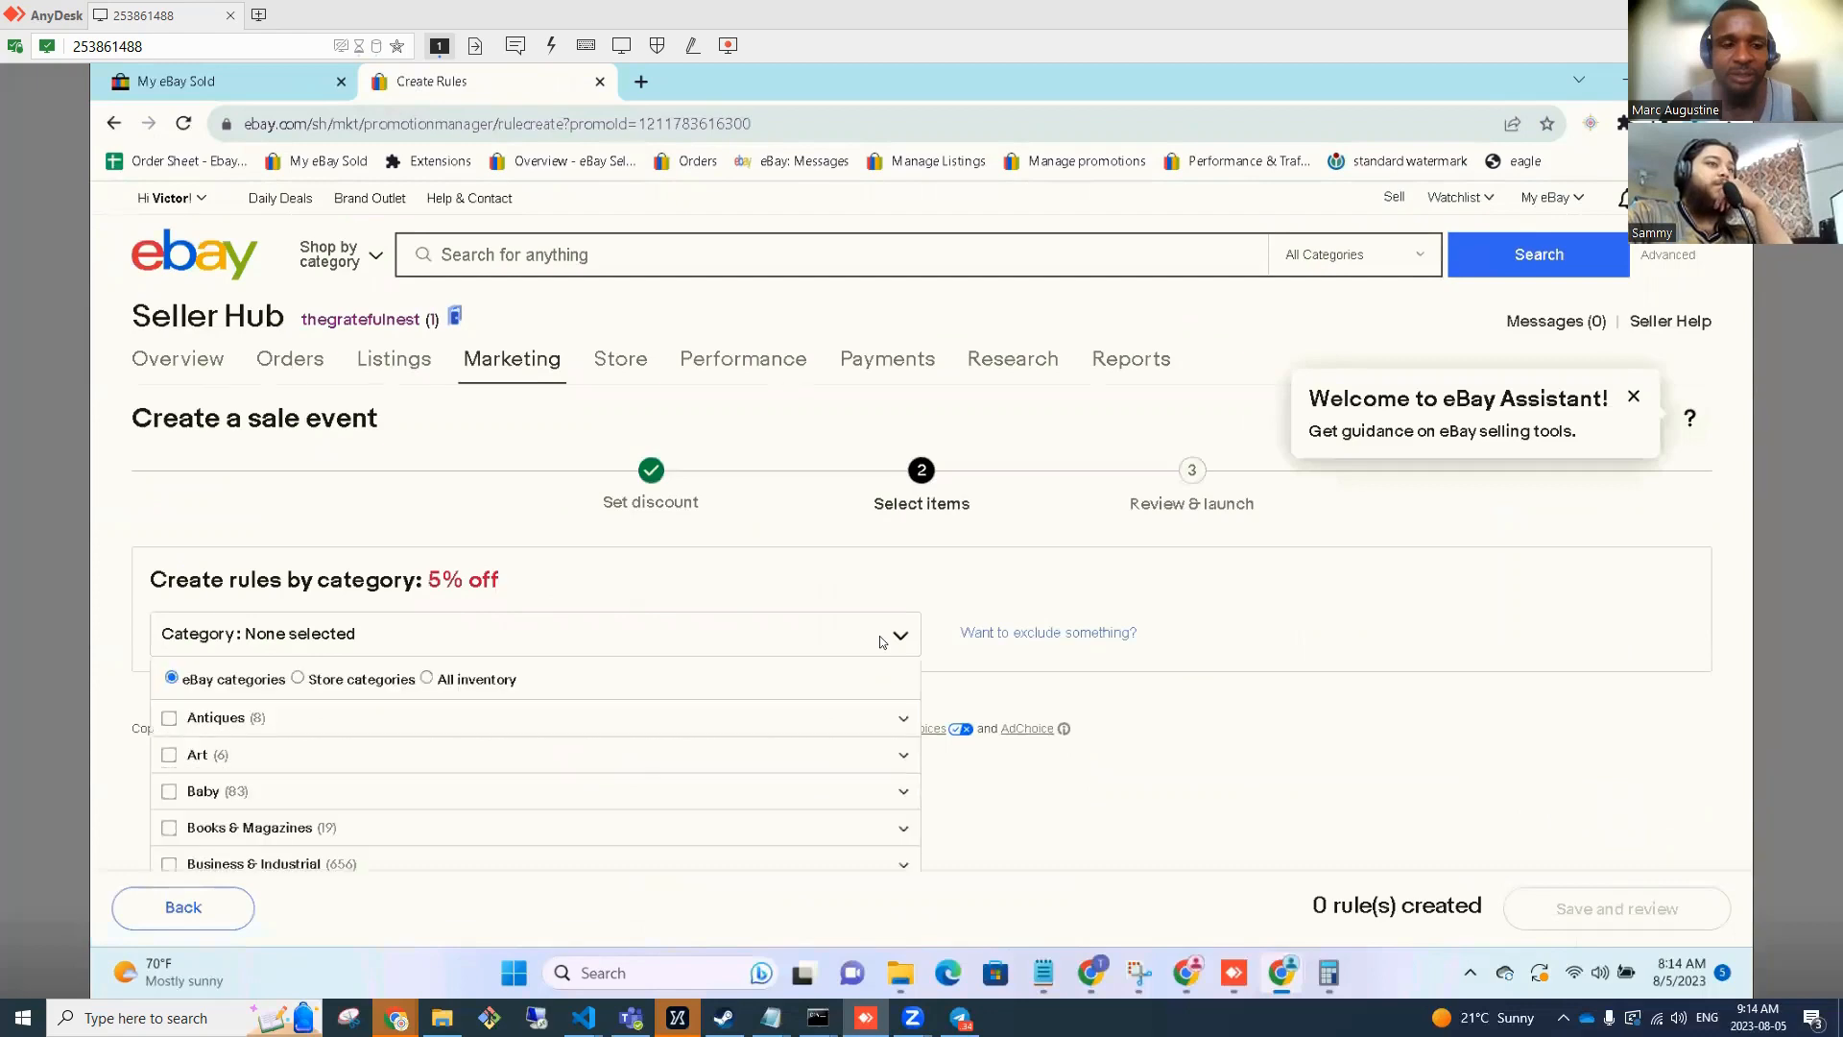
left_click(428, 678)
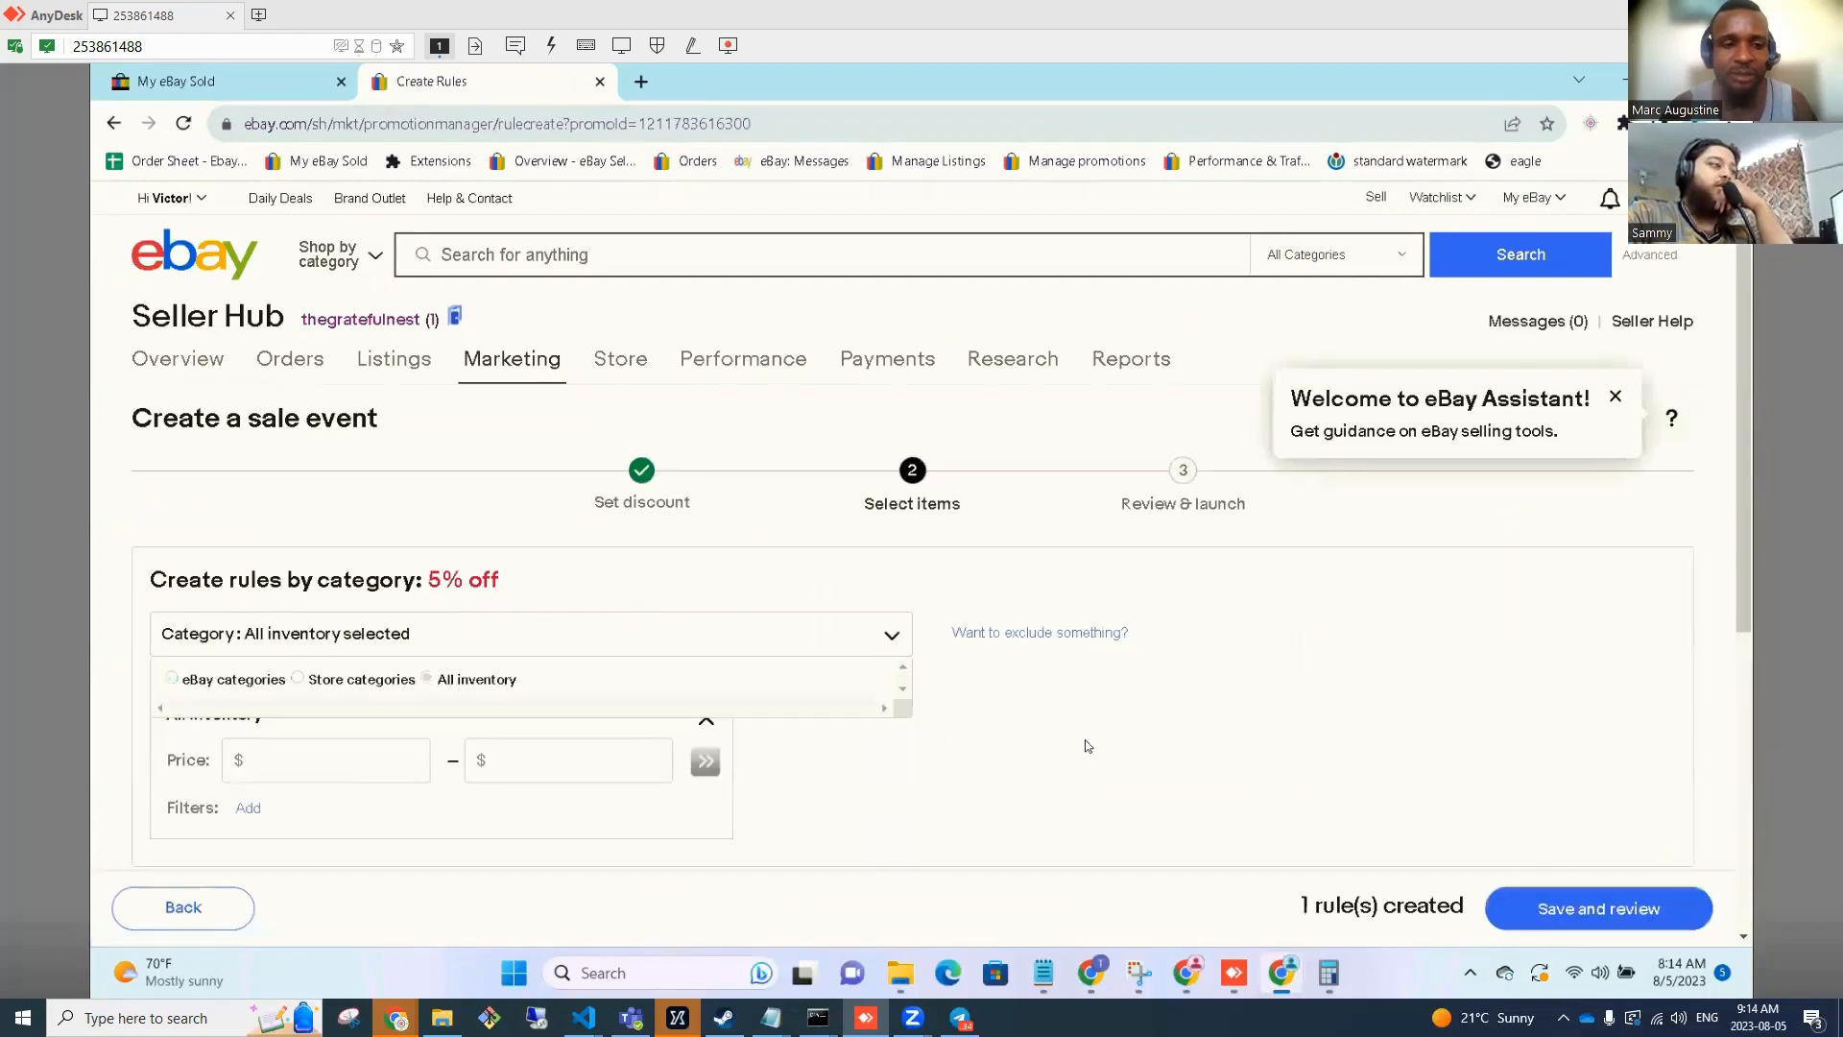
left_click(1603, 914)
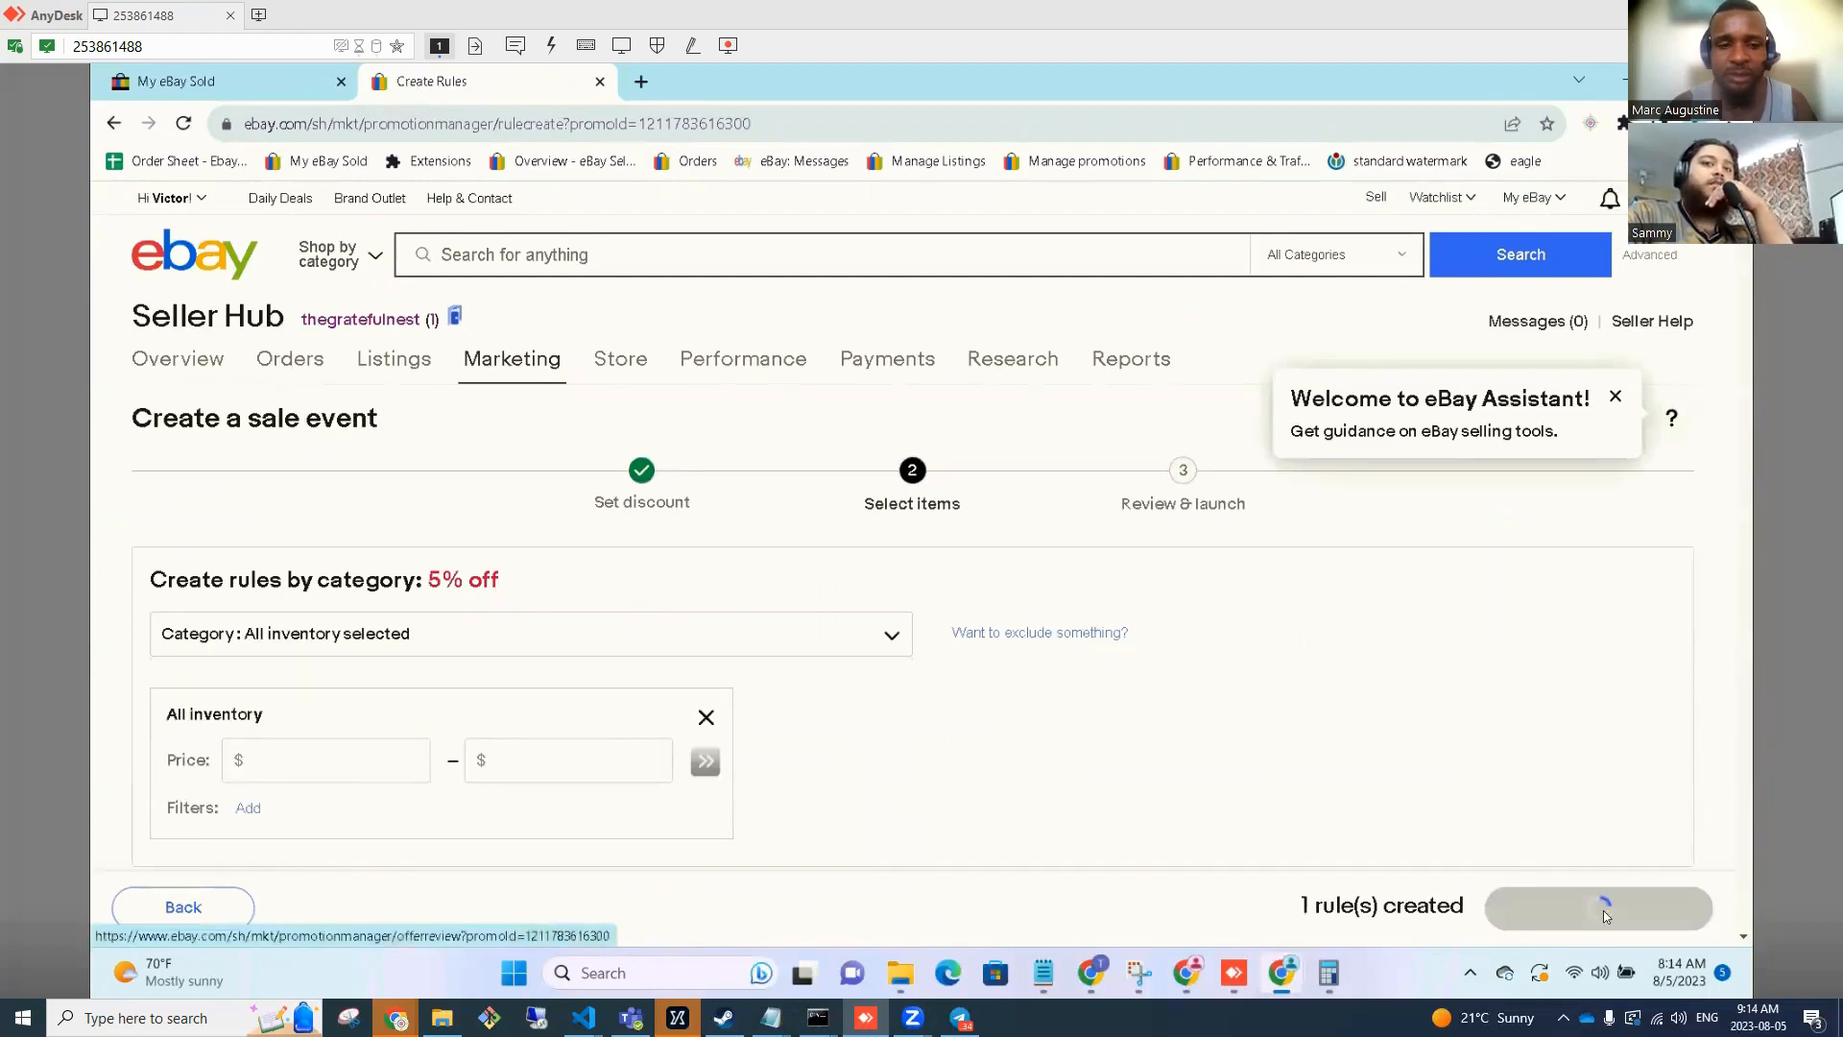
scroll(864, 673, "down", 3)
scroll(740, 592, "down", 1)
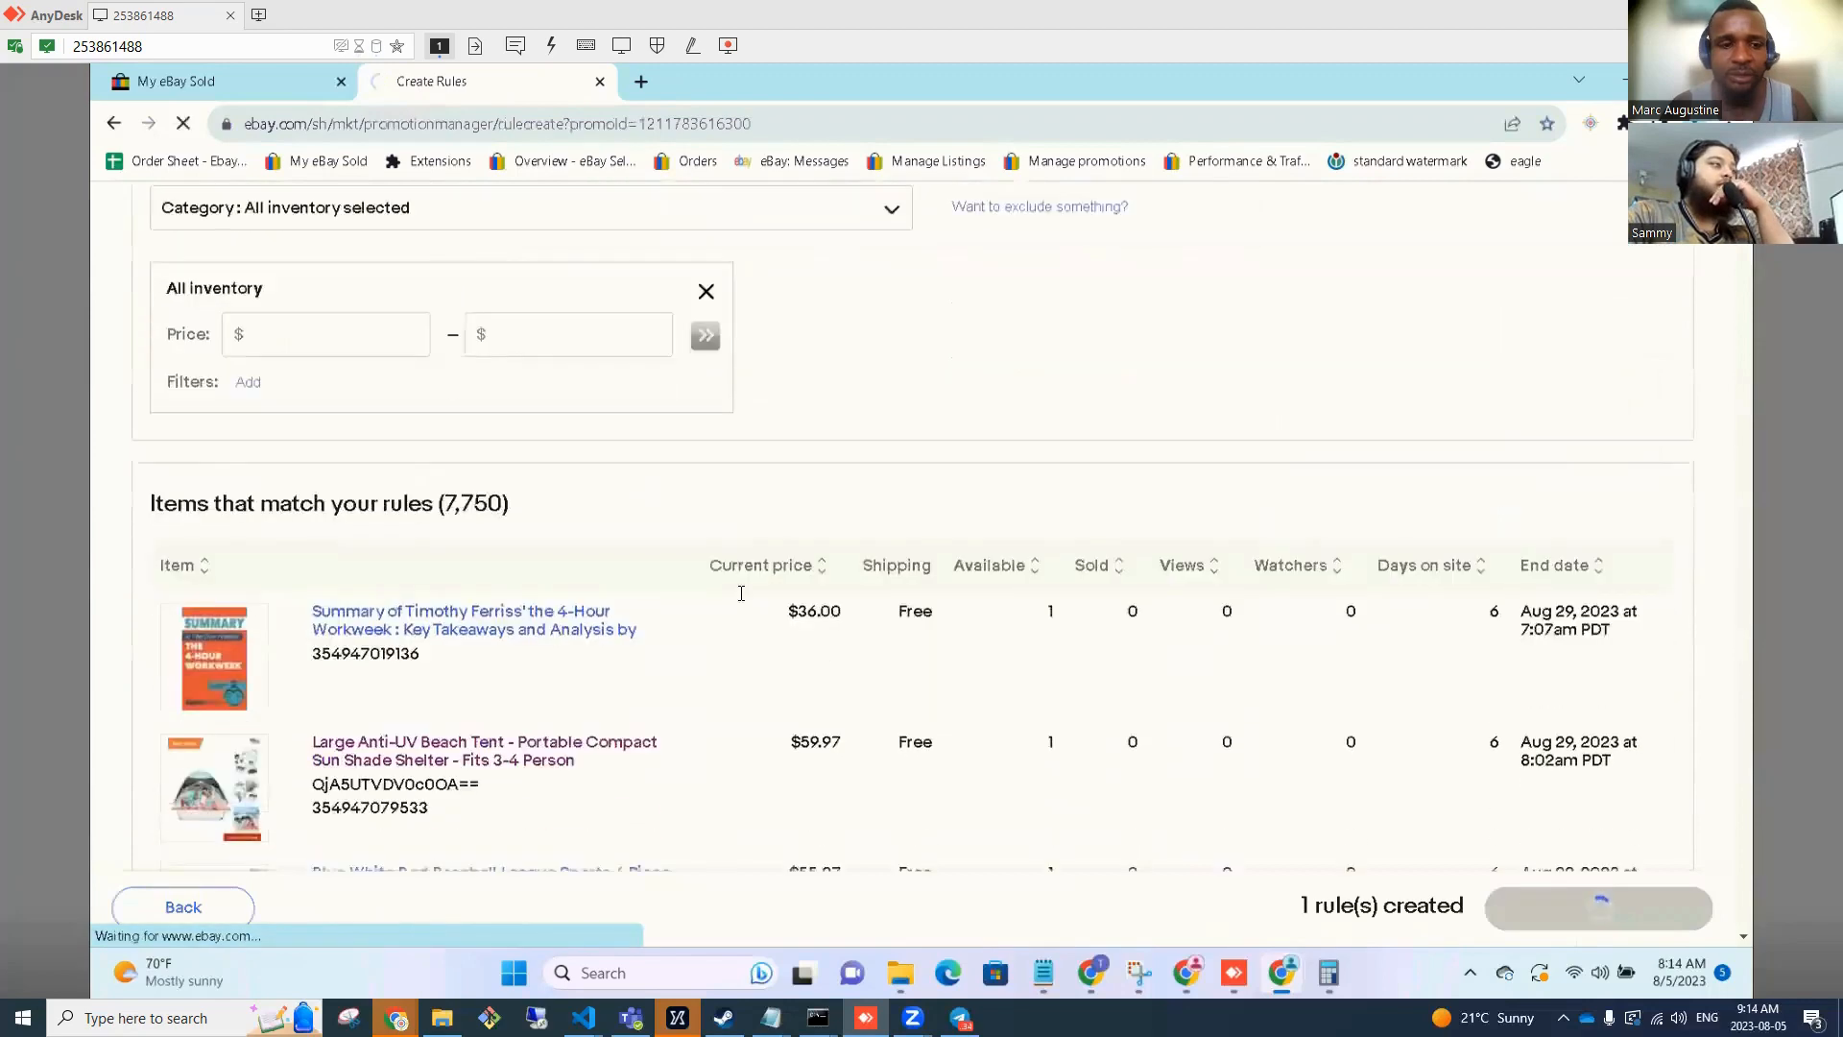
scroll(568, 536, "down", 5)
scroll(449, 400, "up", 3)
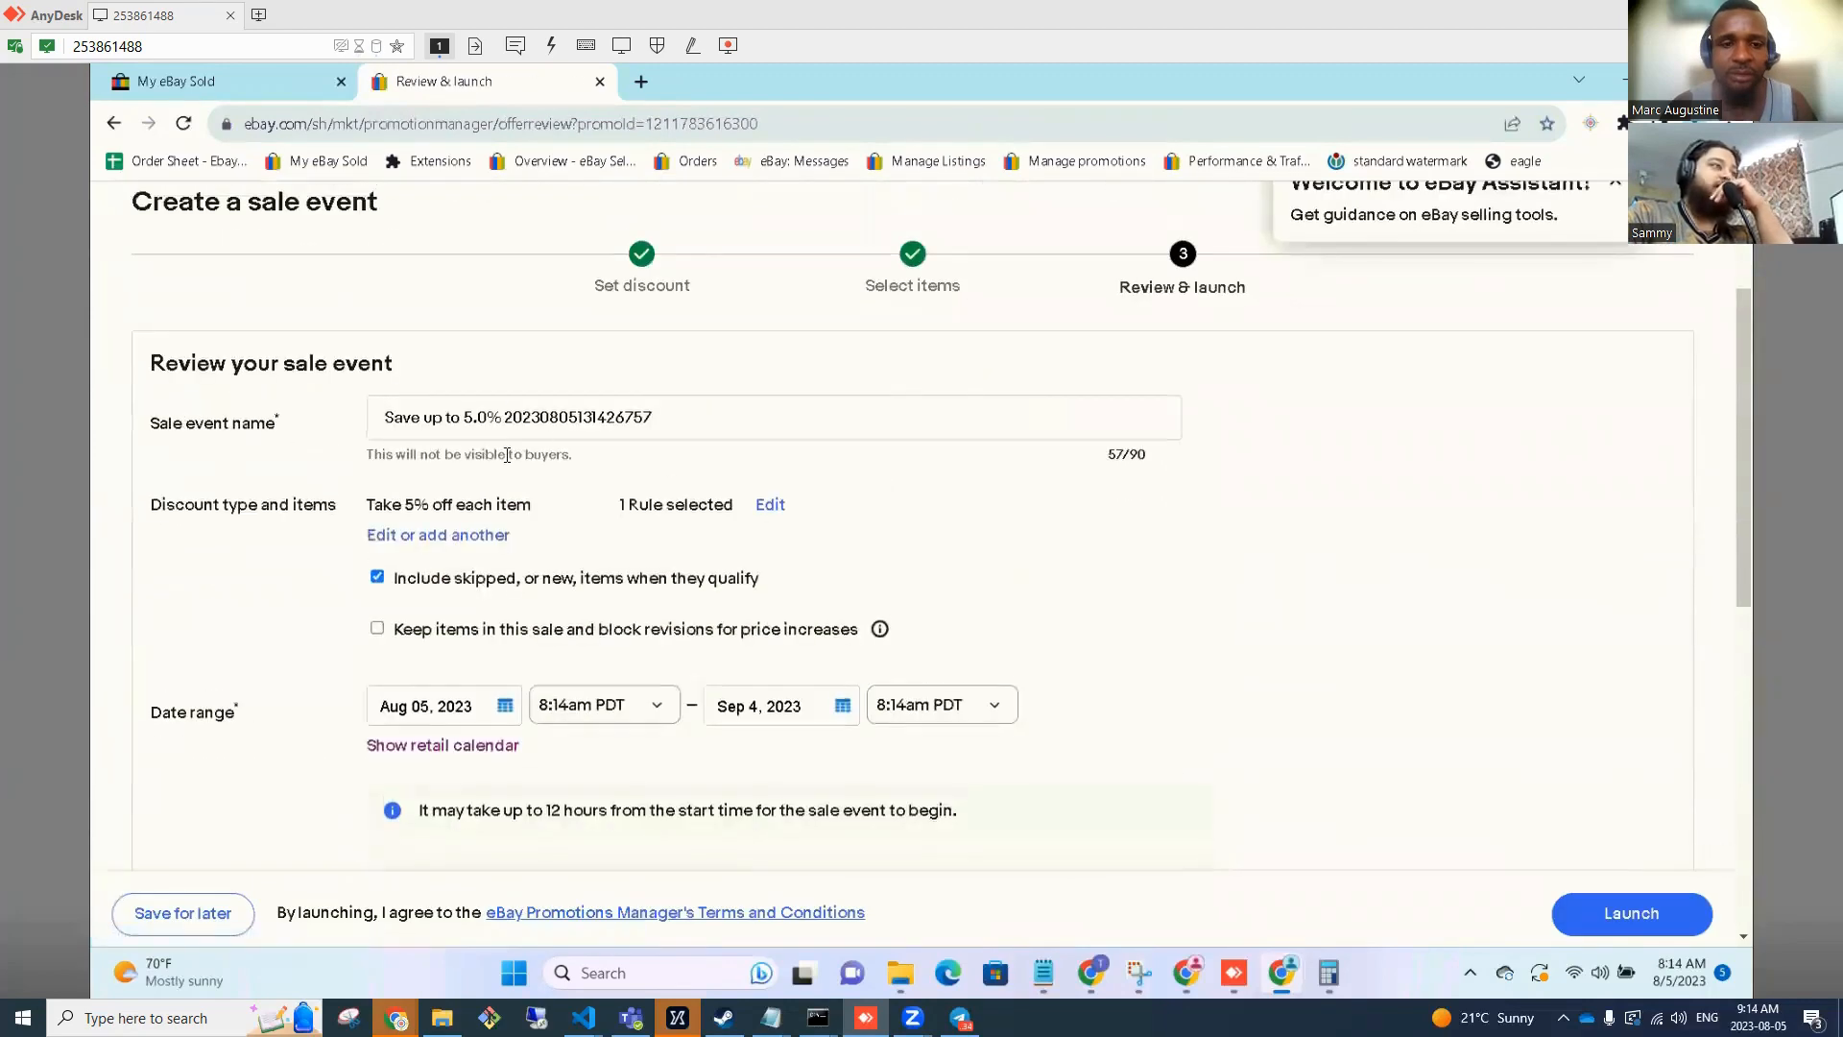
Schedule the sale event to start now and end on Aug 6, 2023 at 11:30pm PDT.
scroll(624, 534, "down", 1)
left_click(627, 600)
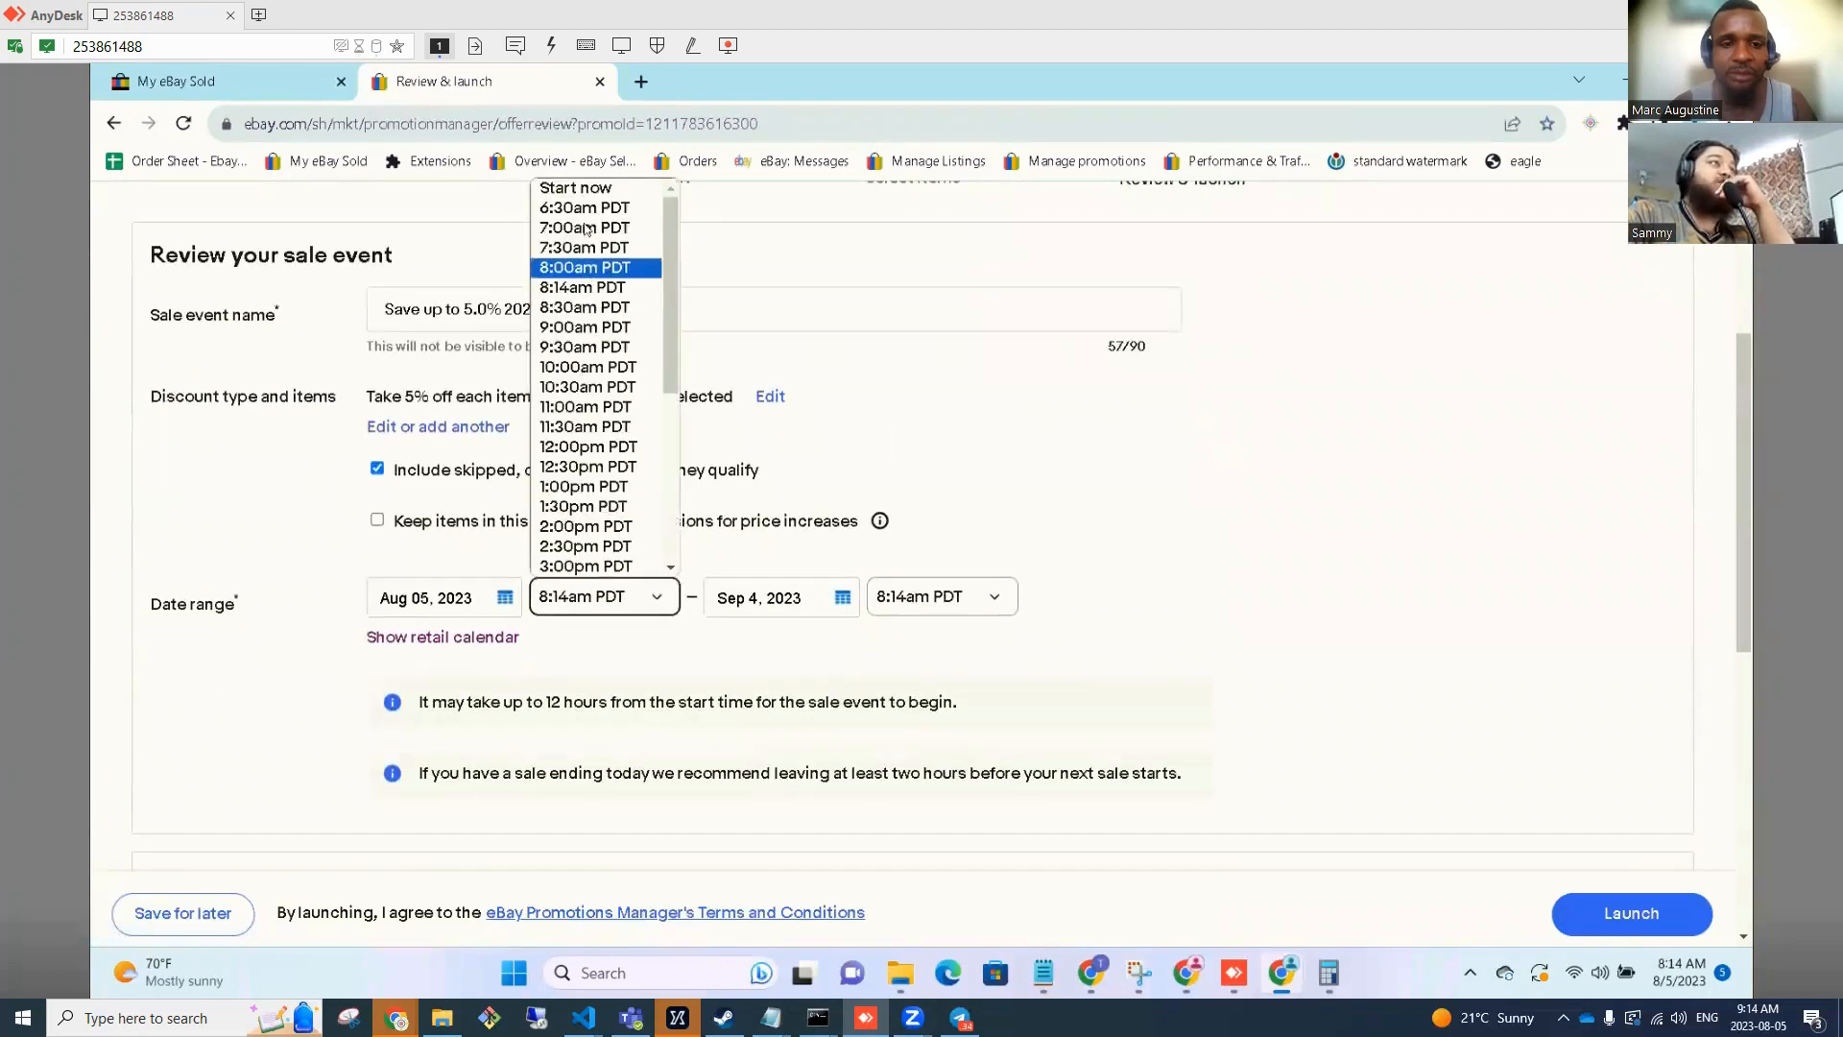
left_click(580, 190)
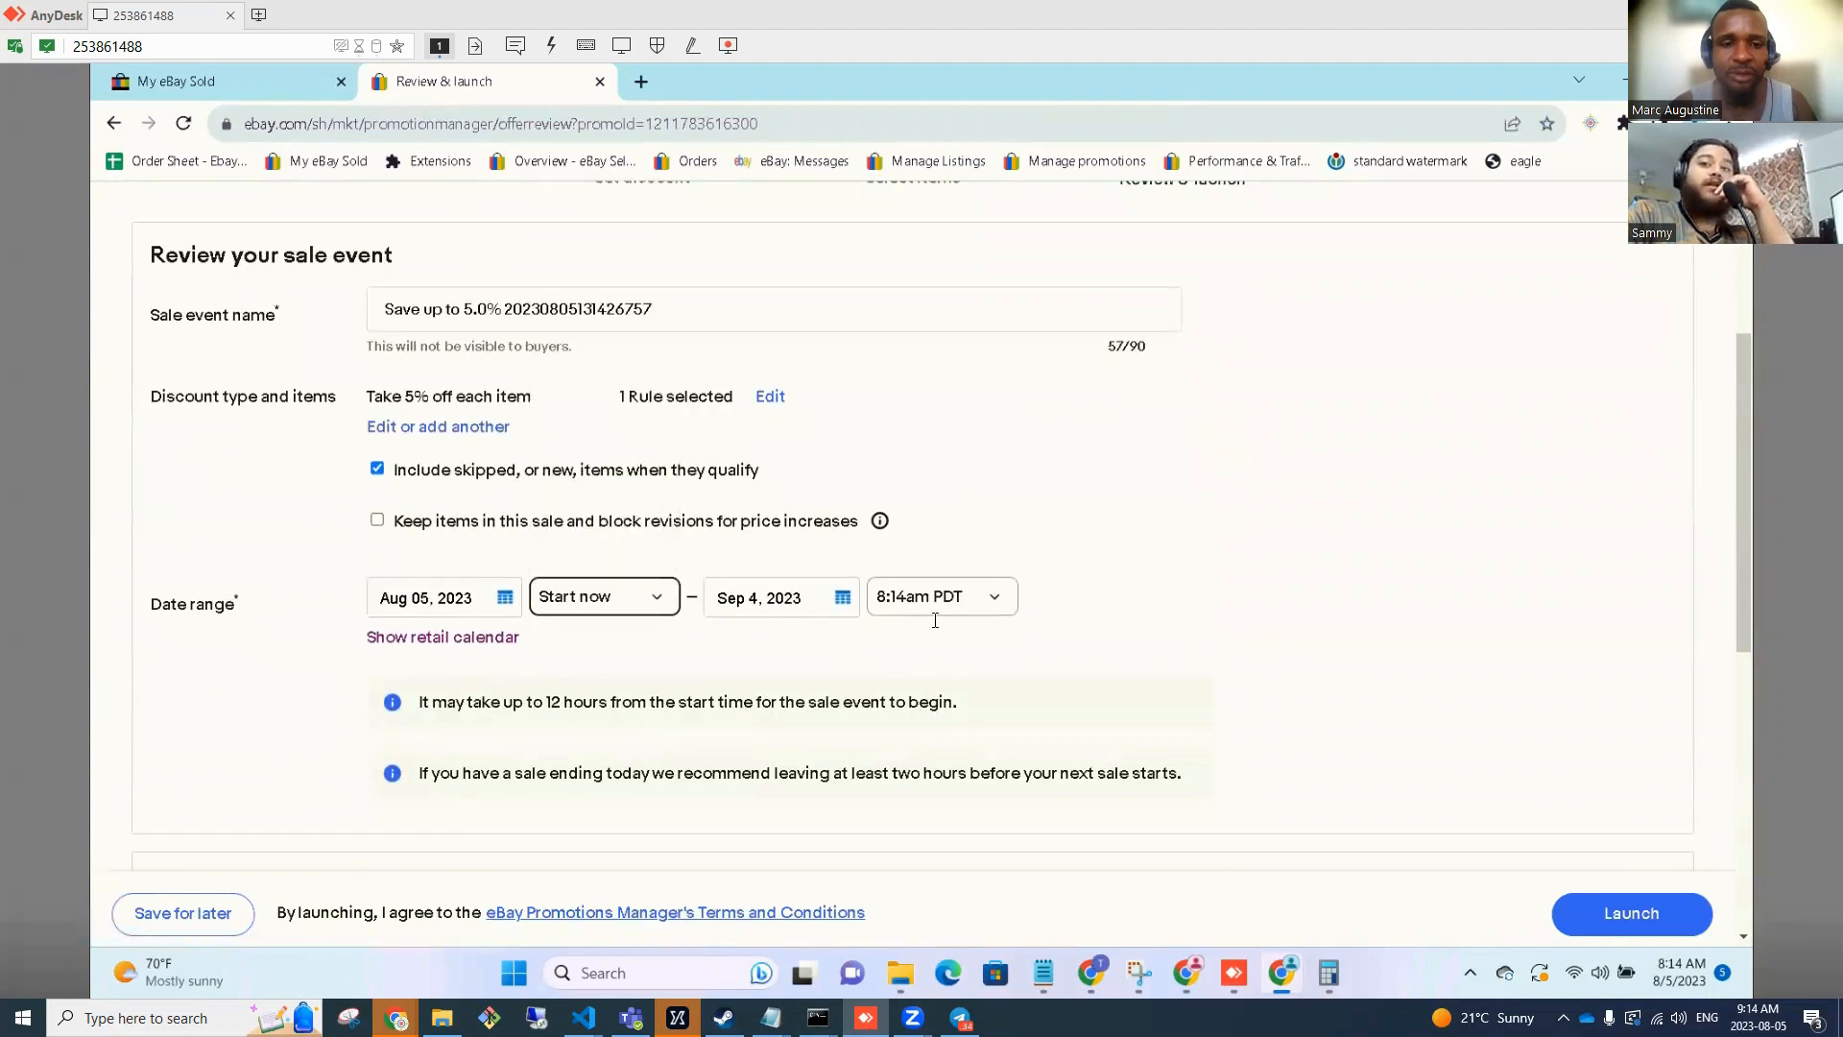
left_click(846, 603)
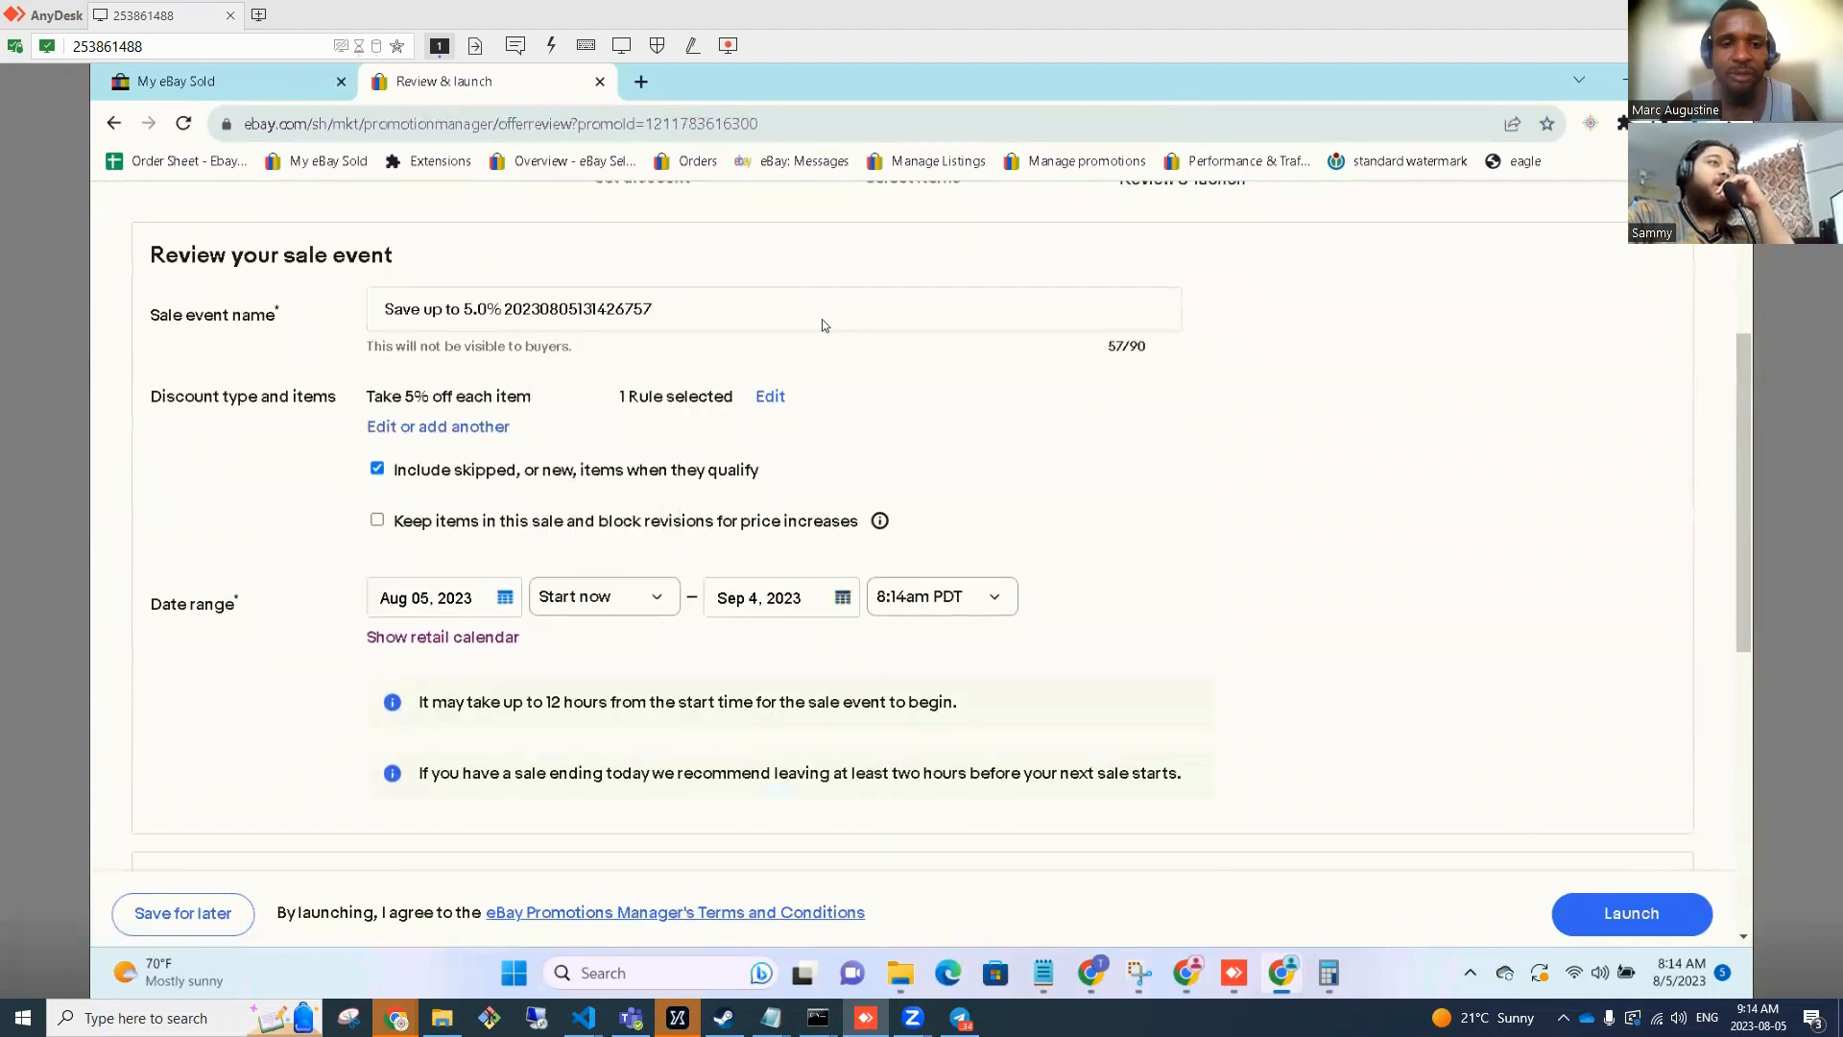
left_click(753, 674)
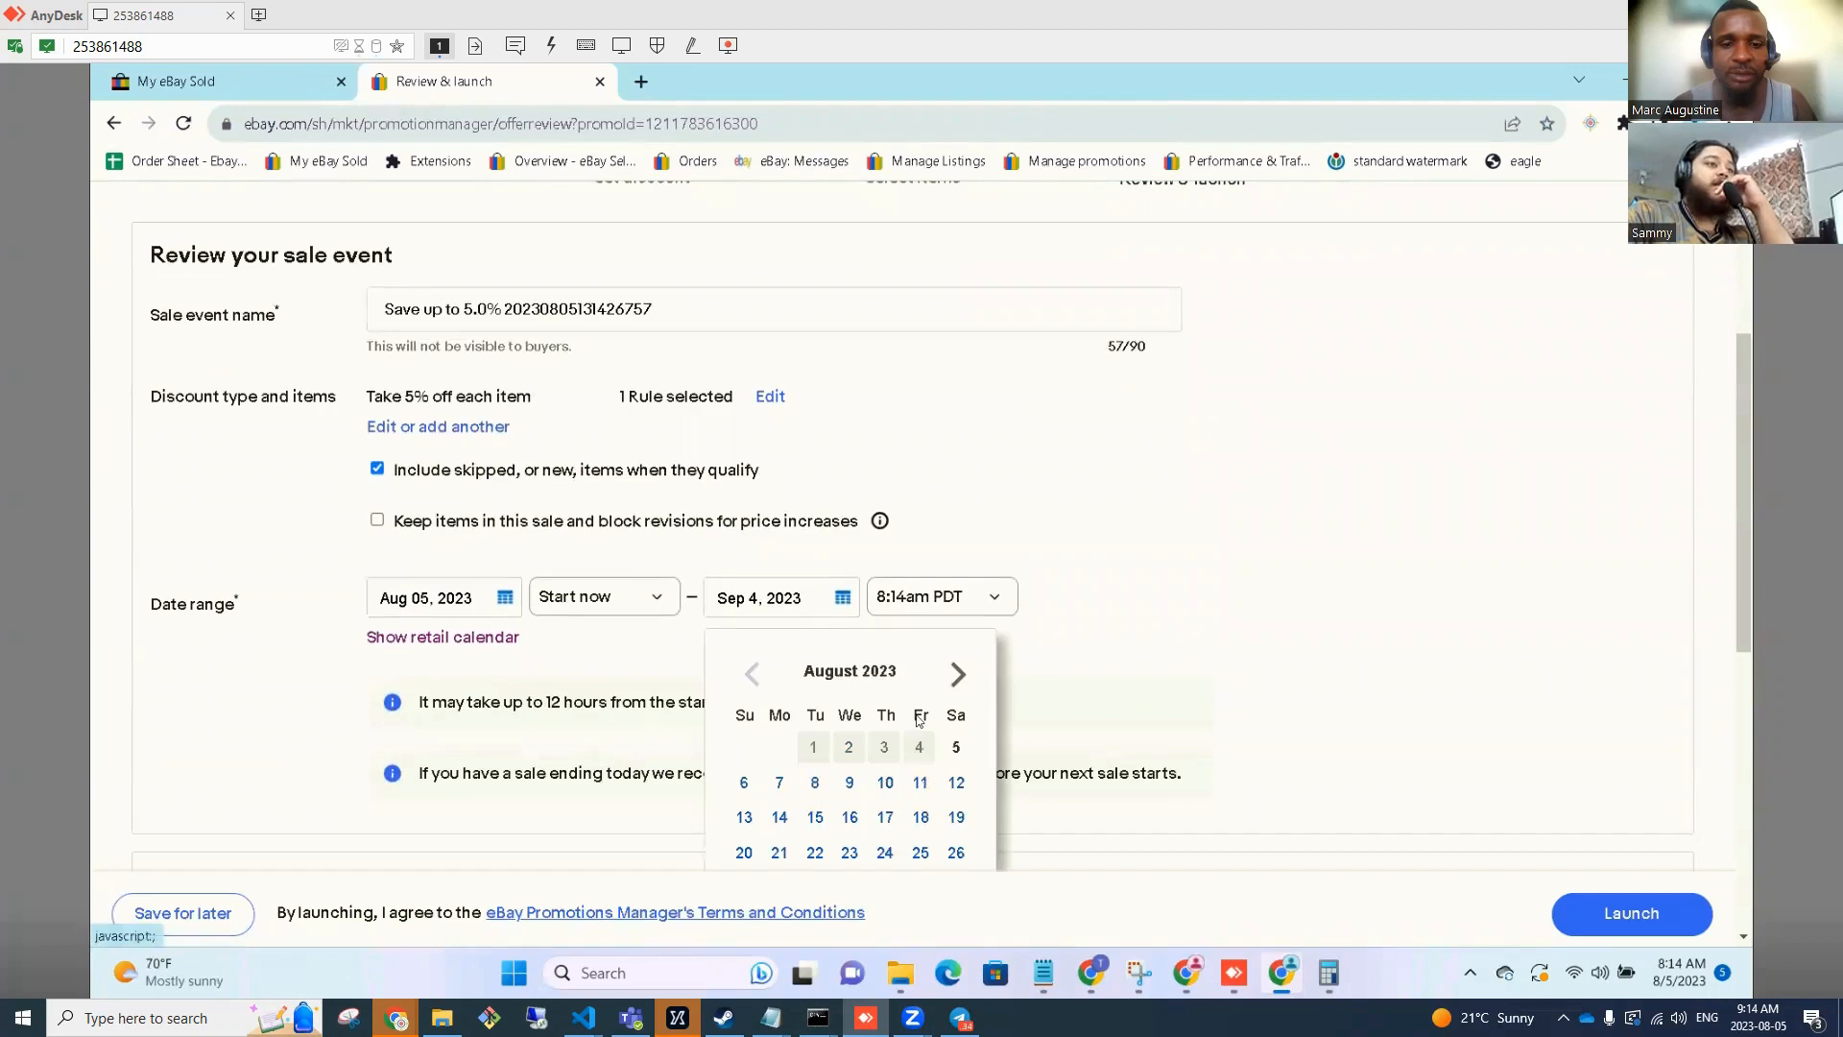
left_click(746, 792)
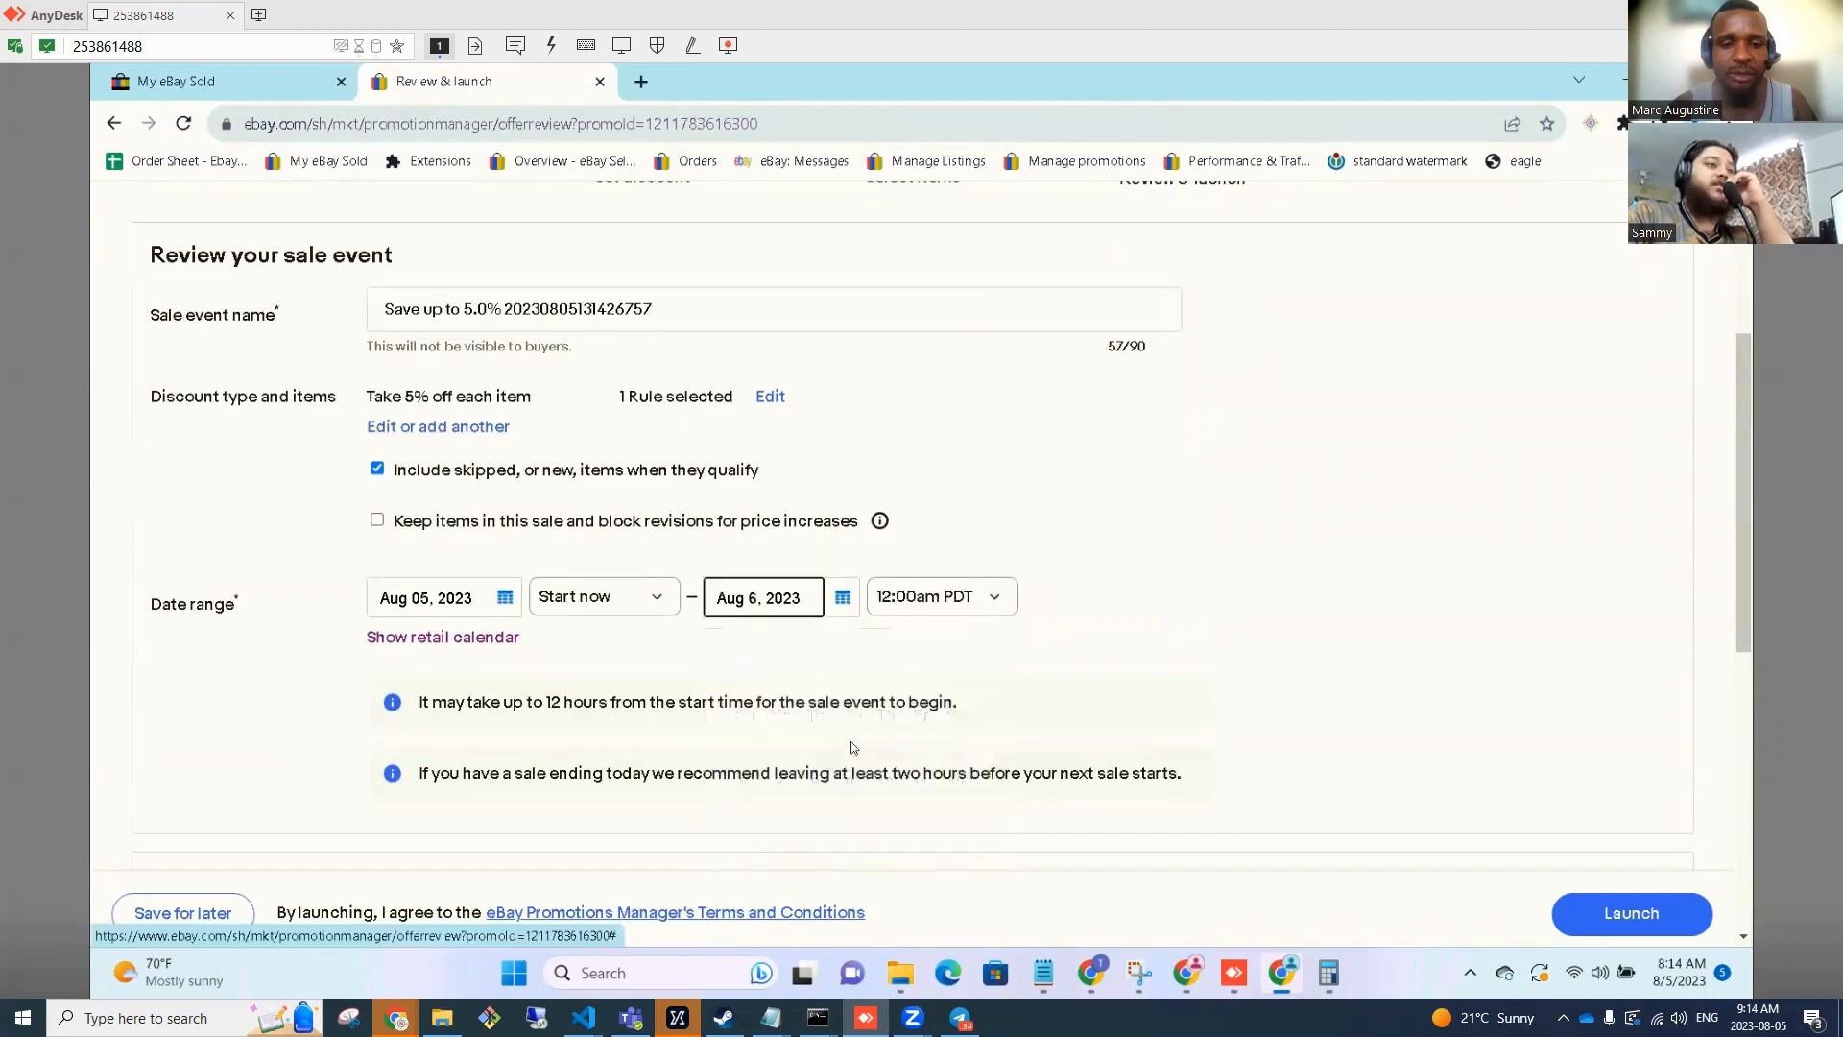
left_click(941, 599)
scroll(938, 522, "down", 3)
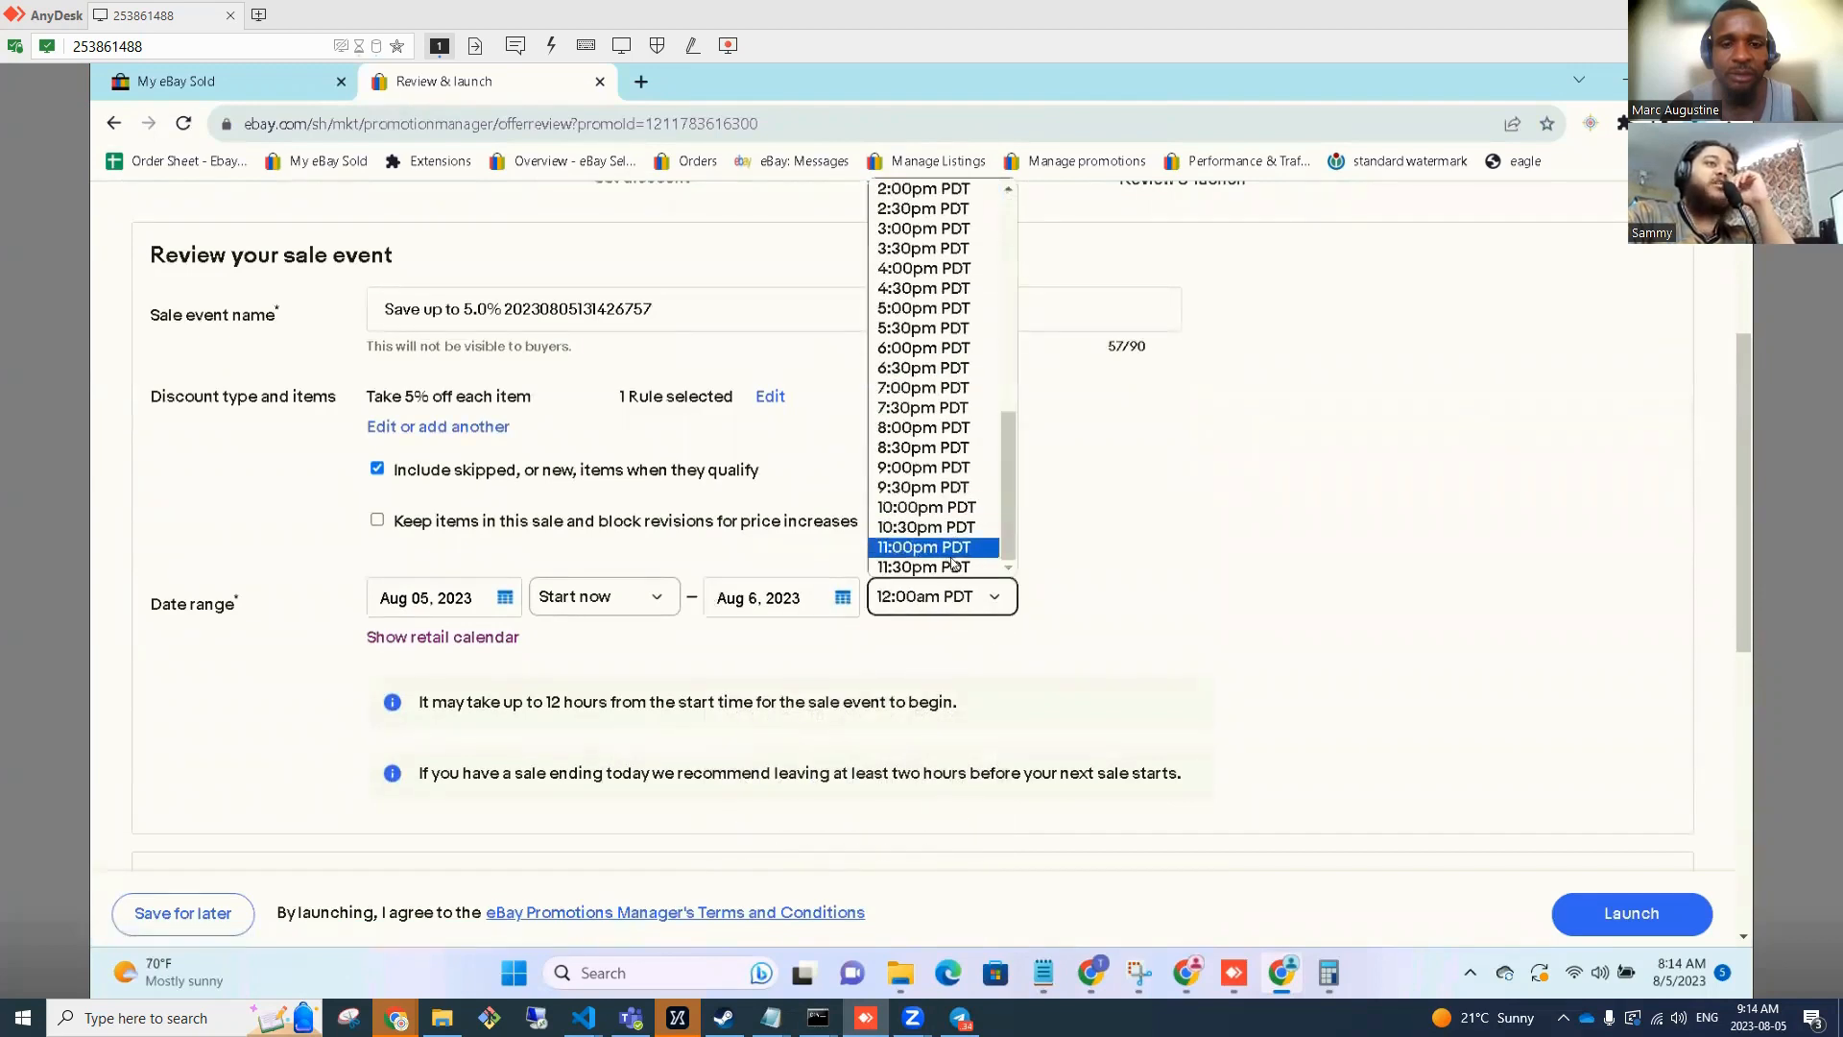
left_click(920, 566)
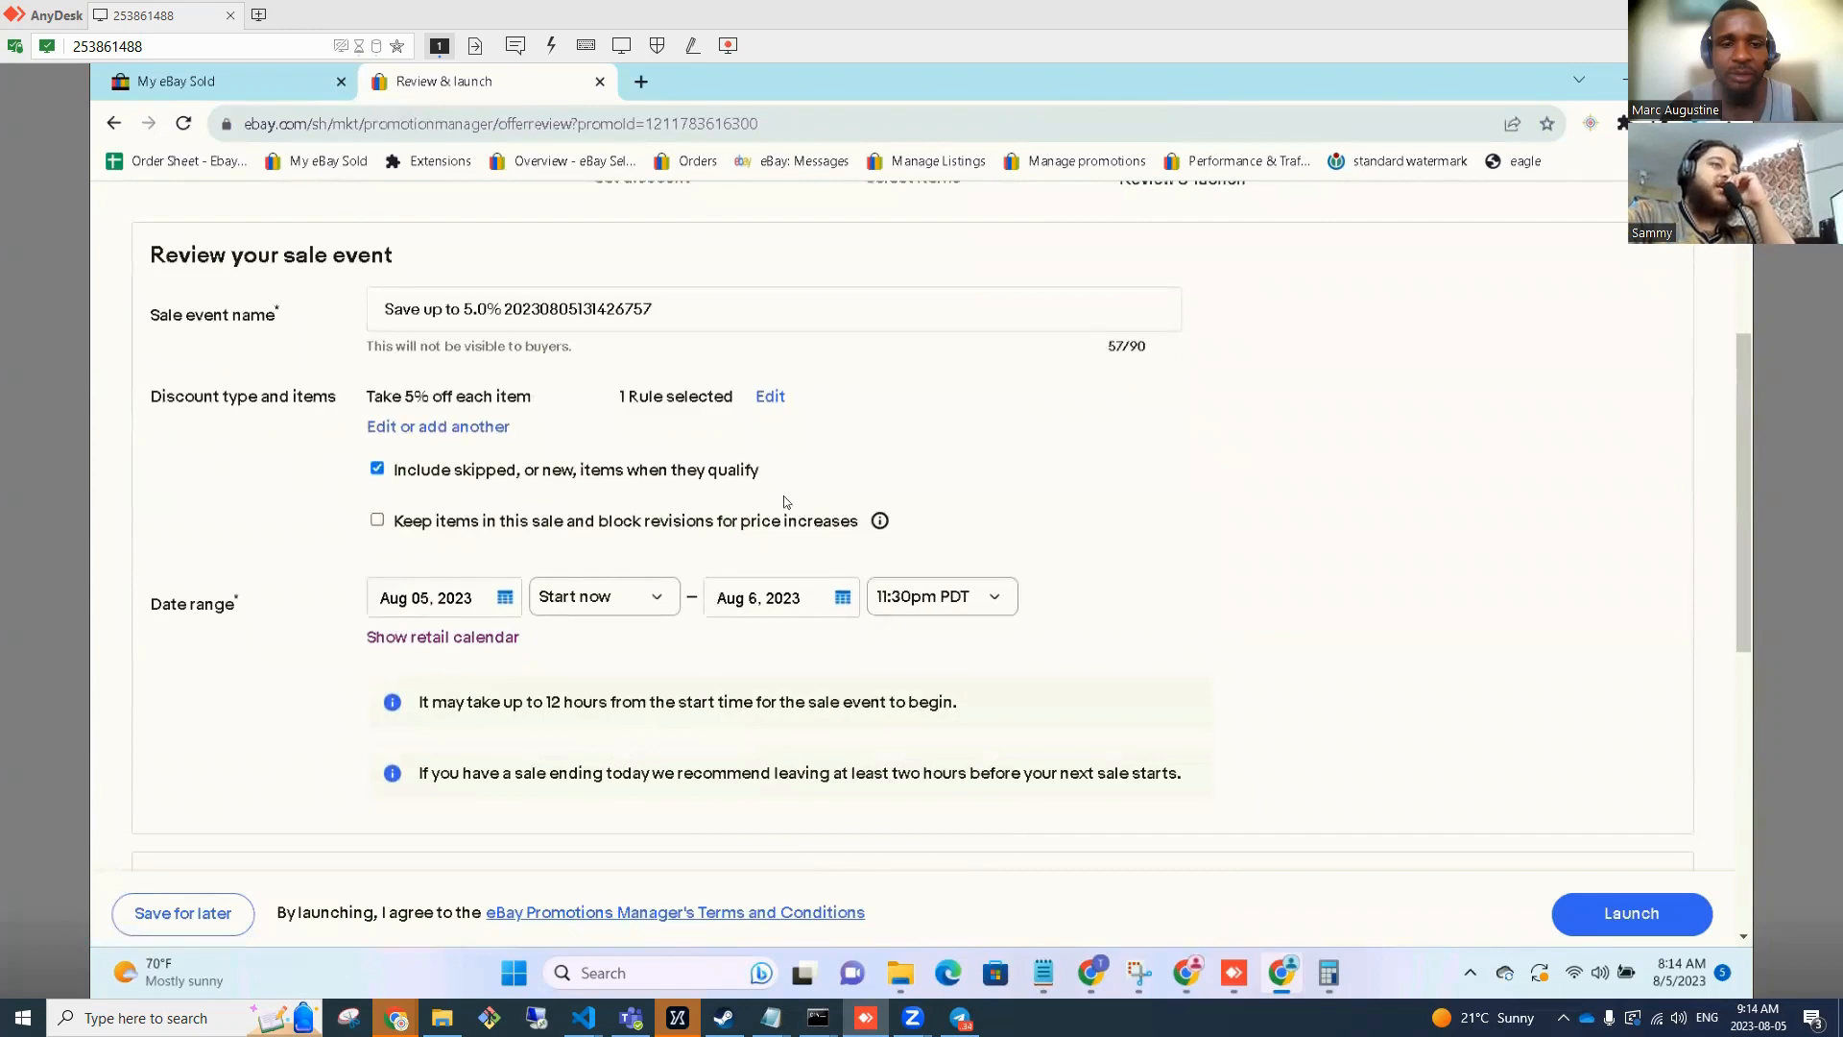
Enter "Weekend Sale - Limited Time Offer" as the sale event description and check the banner preview.
scroll(783, 501, "down", 5)
left_click(601, 518)
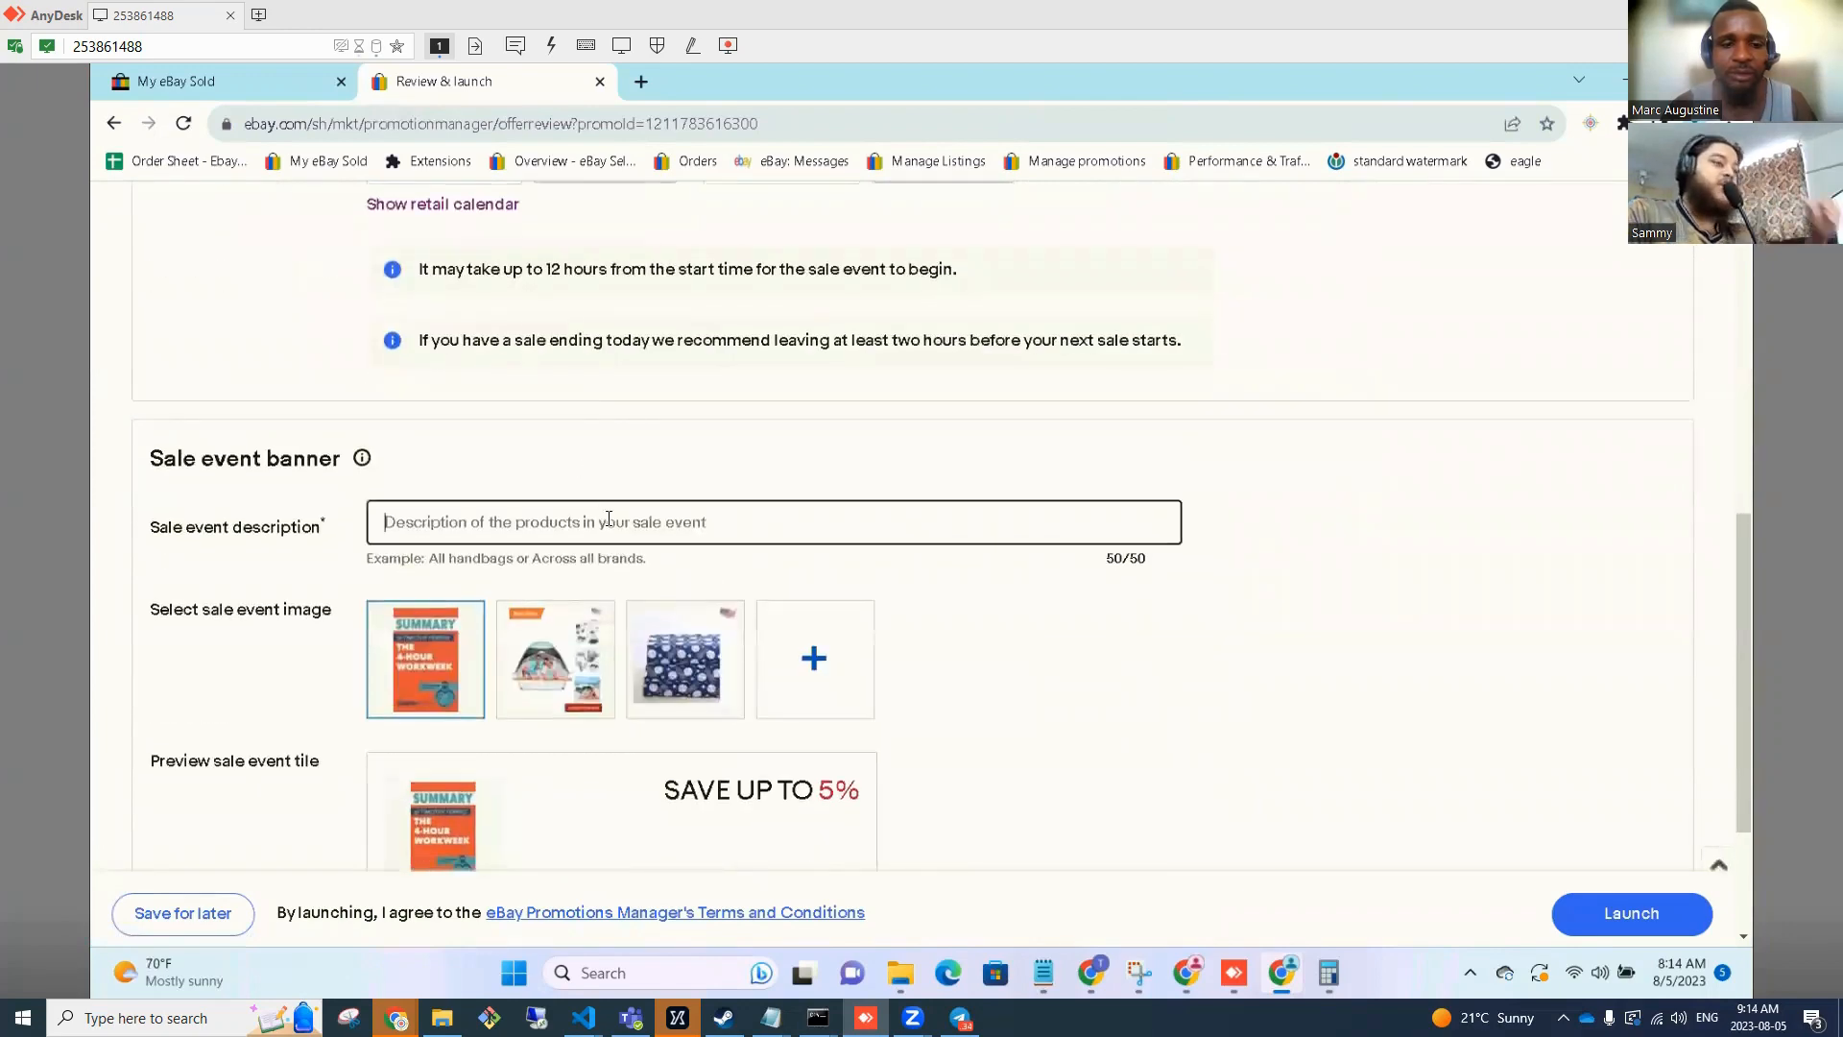
type("Weekend ")
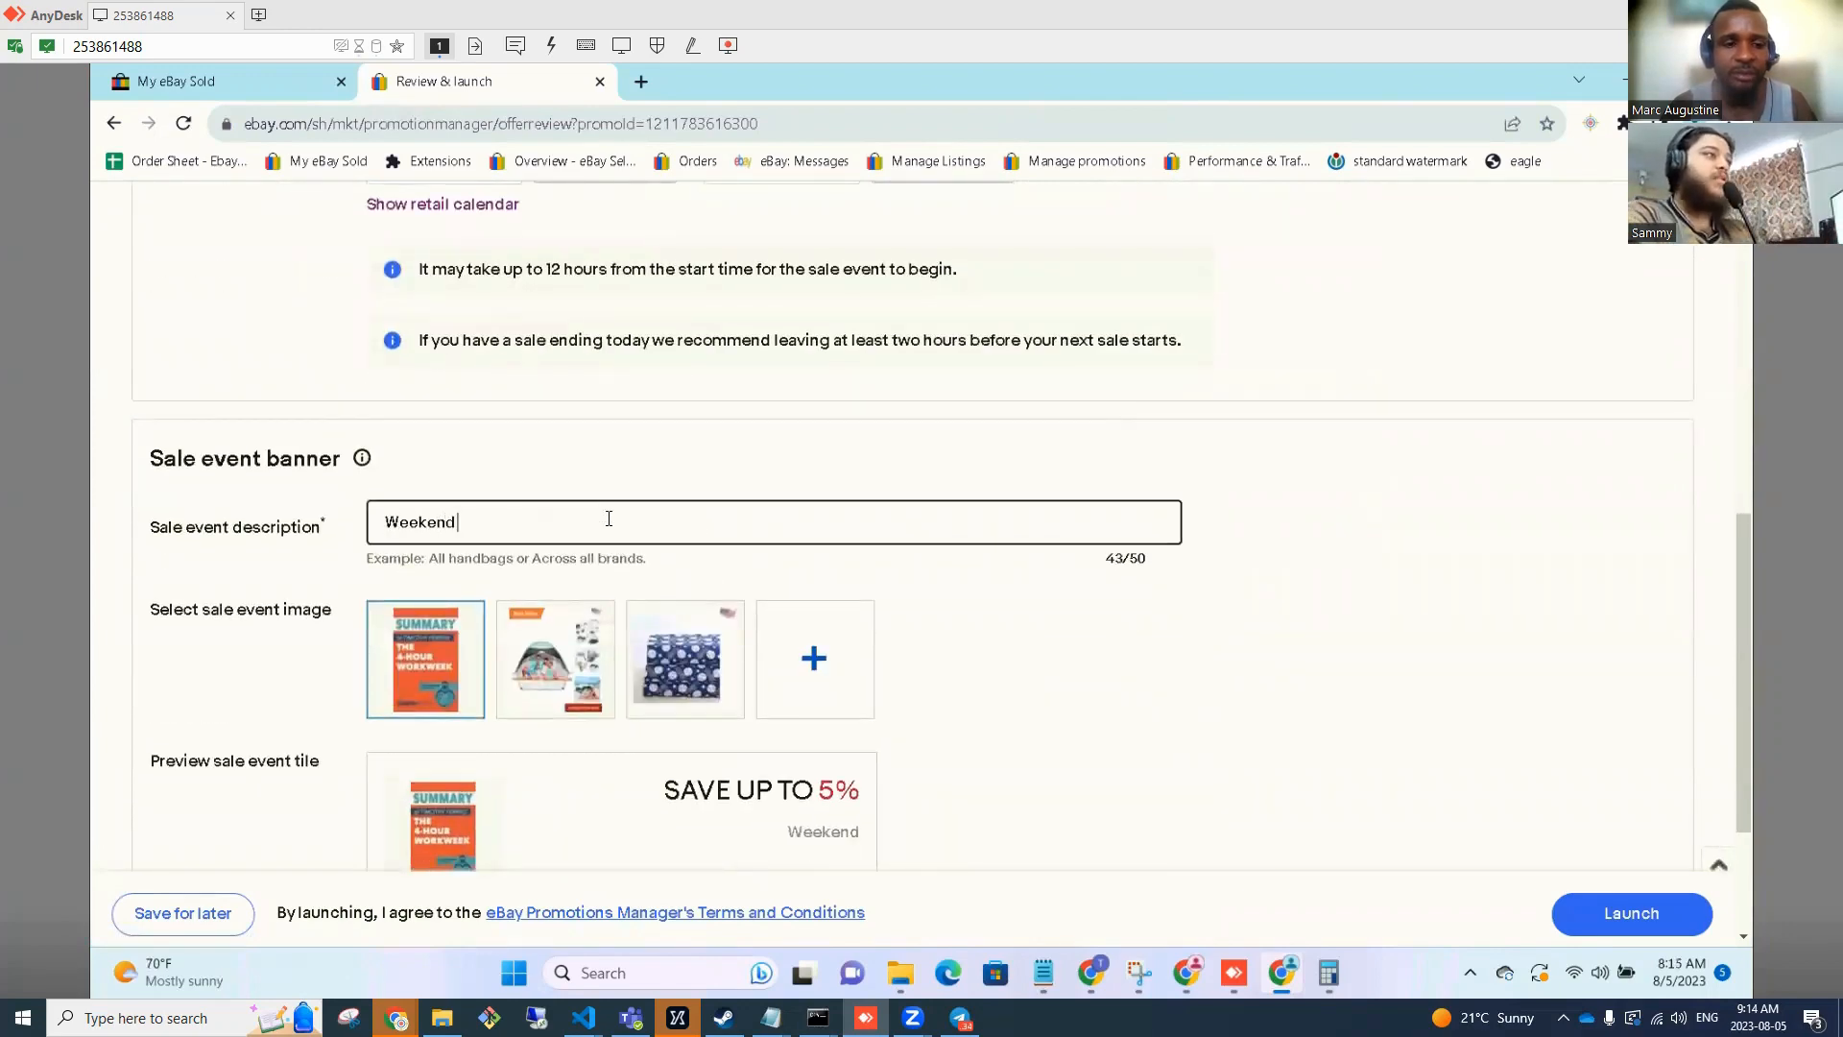
type("Sale")
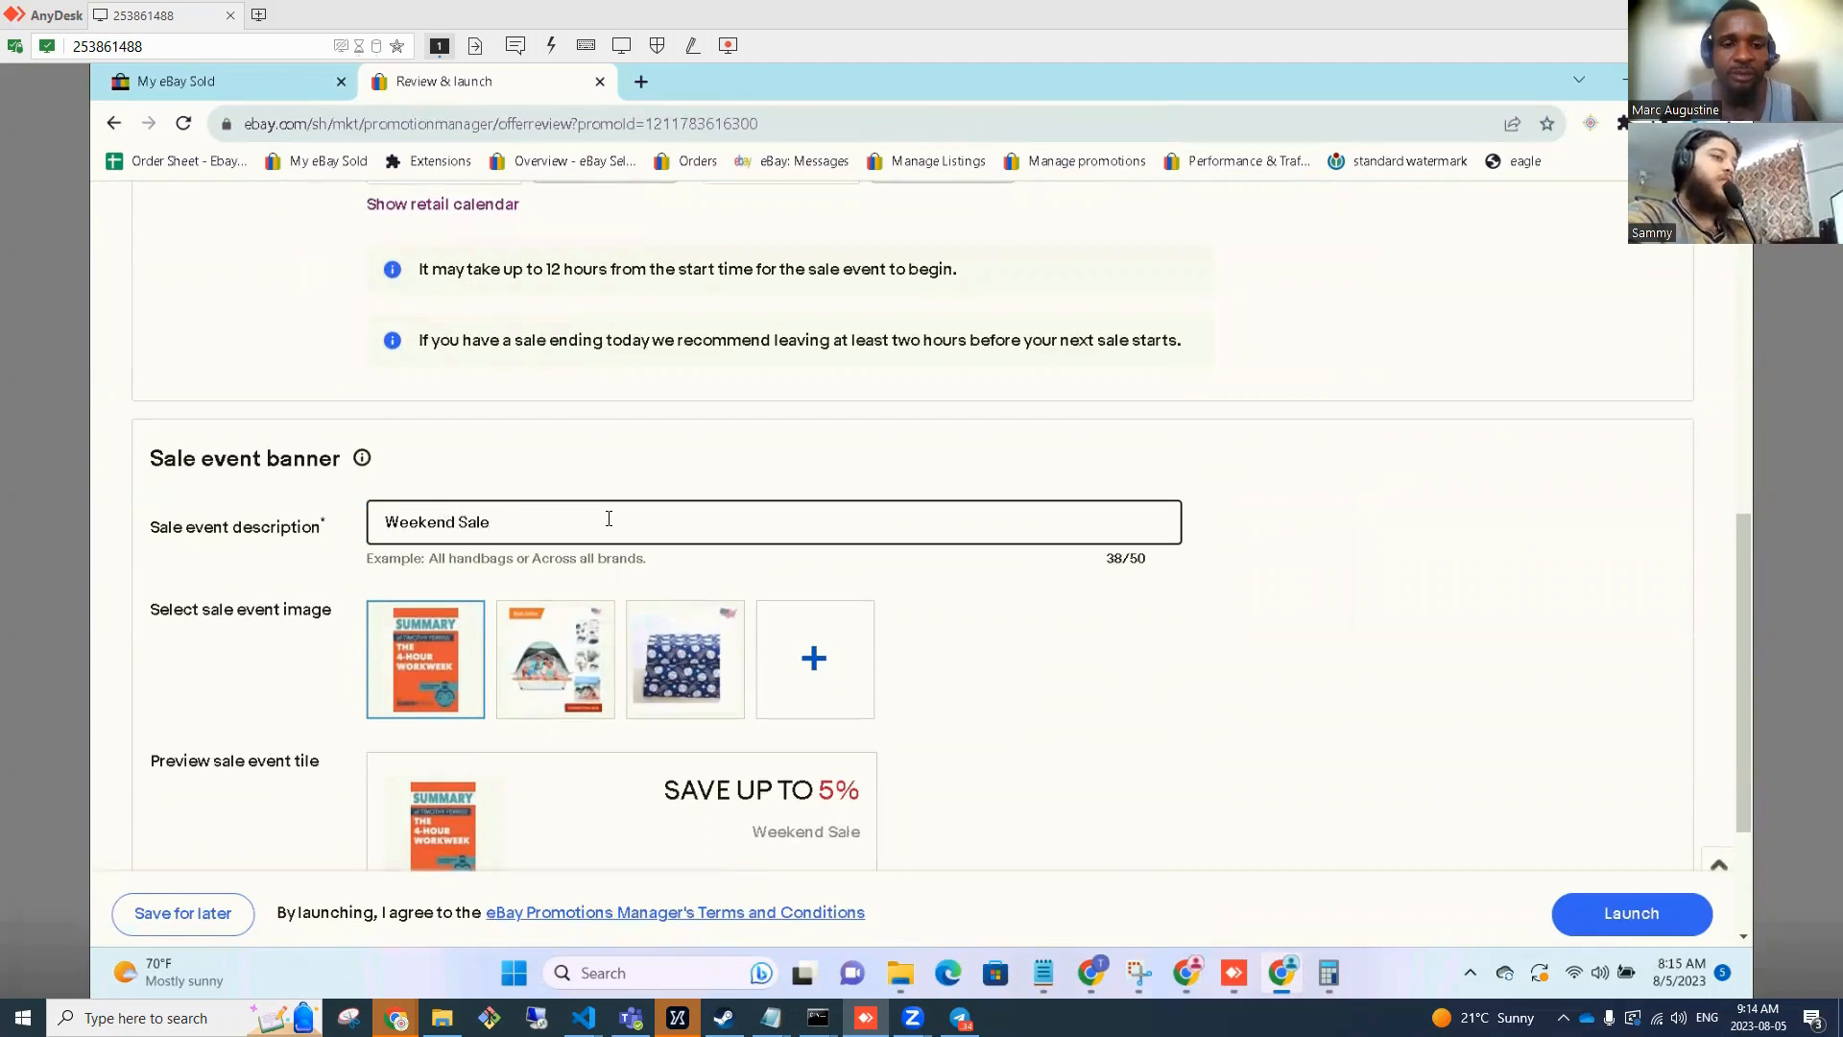
type(" - Limited T")
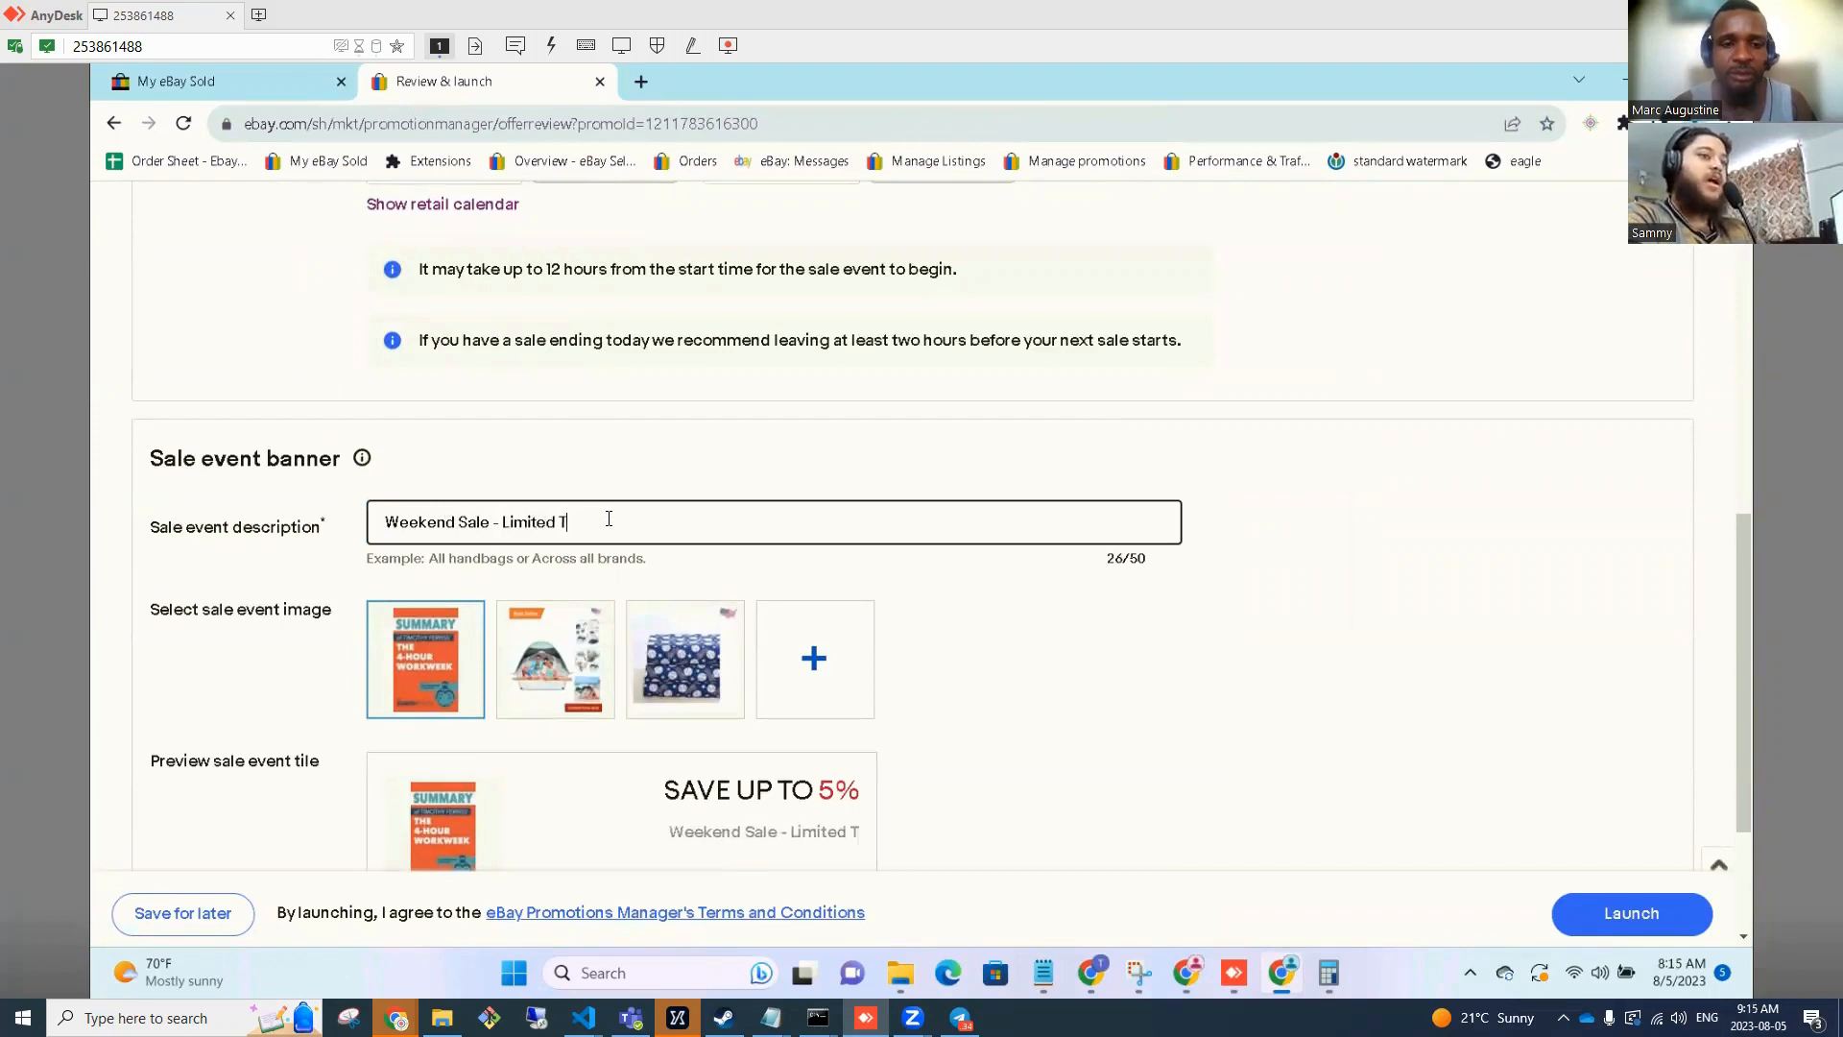
type("ime Offe")
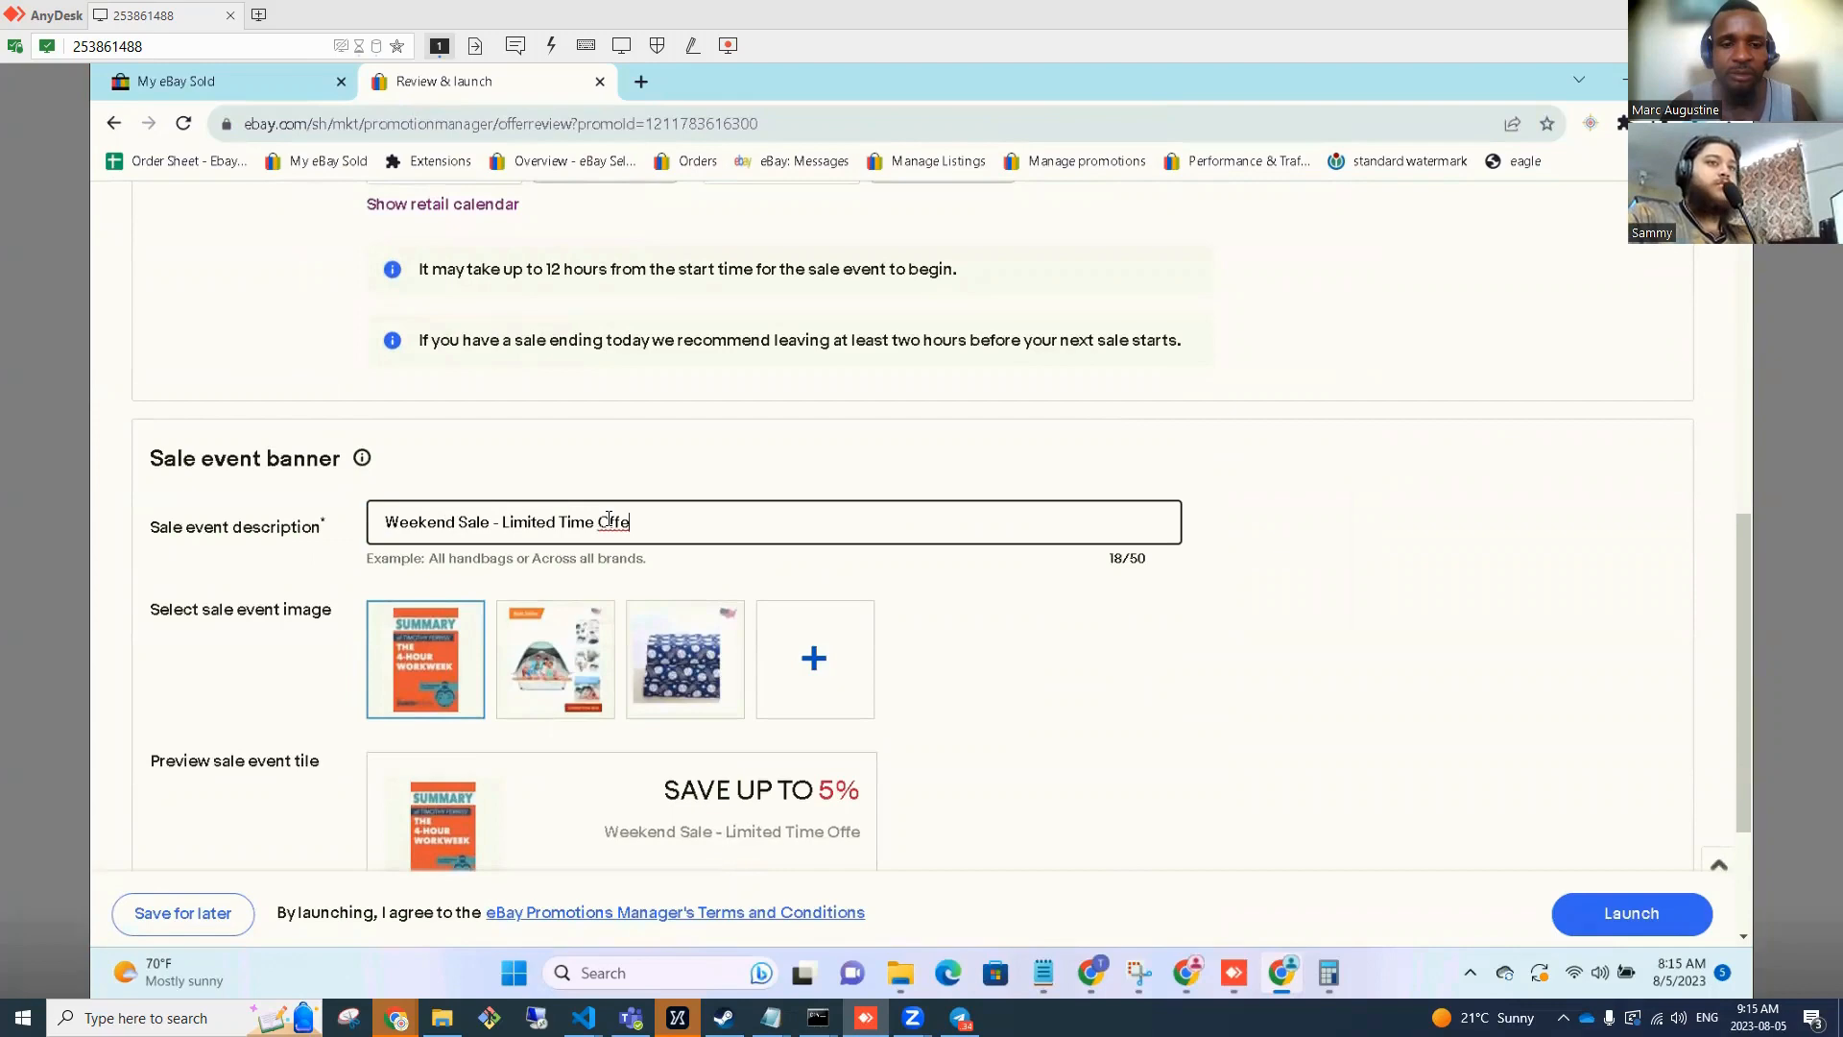
type("r")
scroll(892, 534, "down", 2)
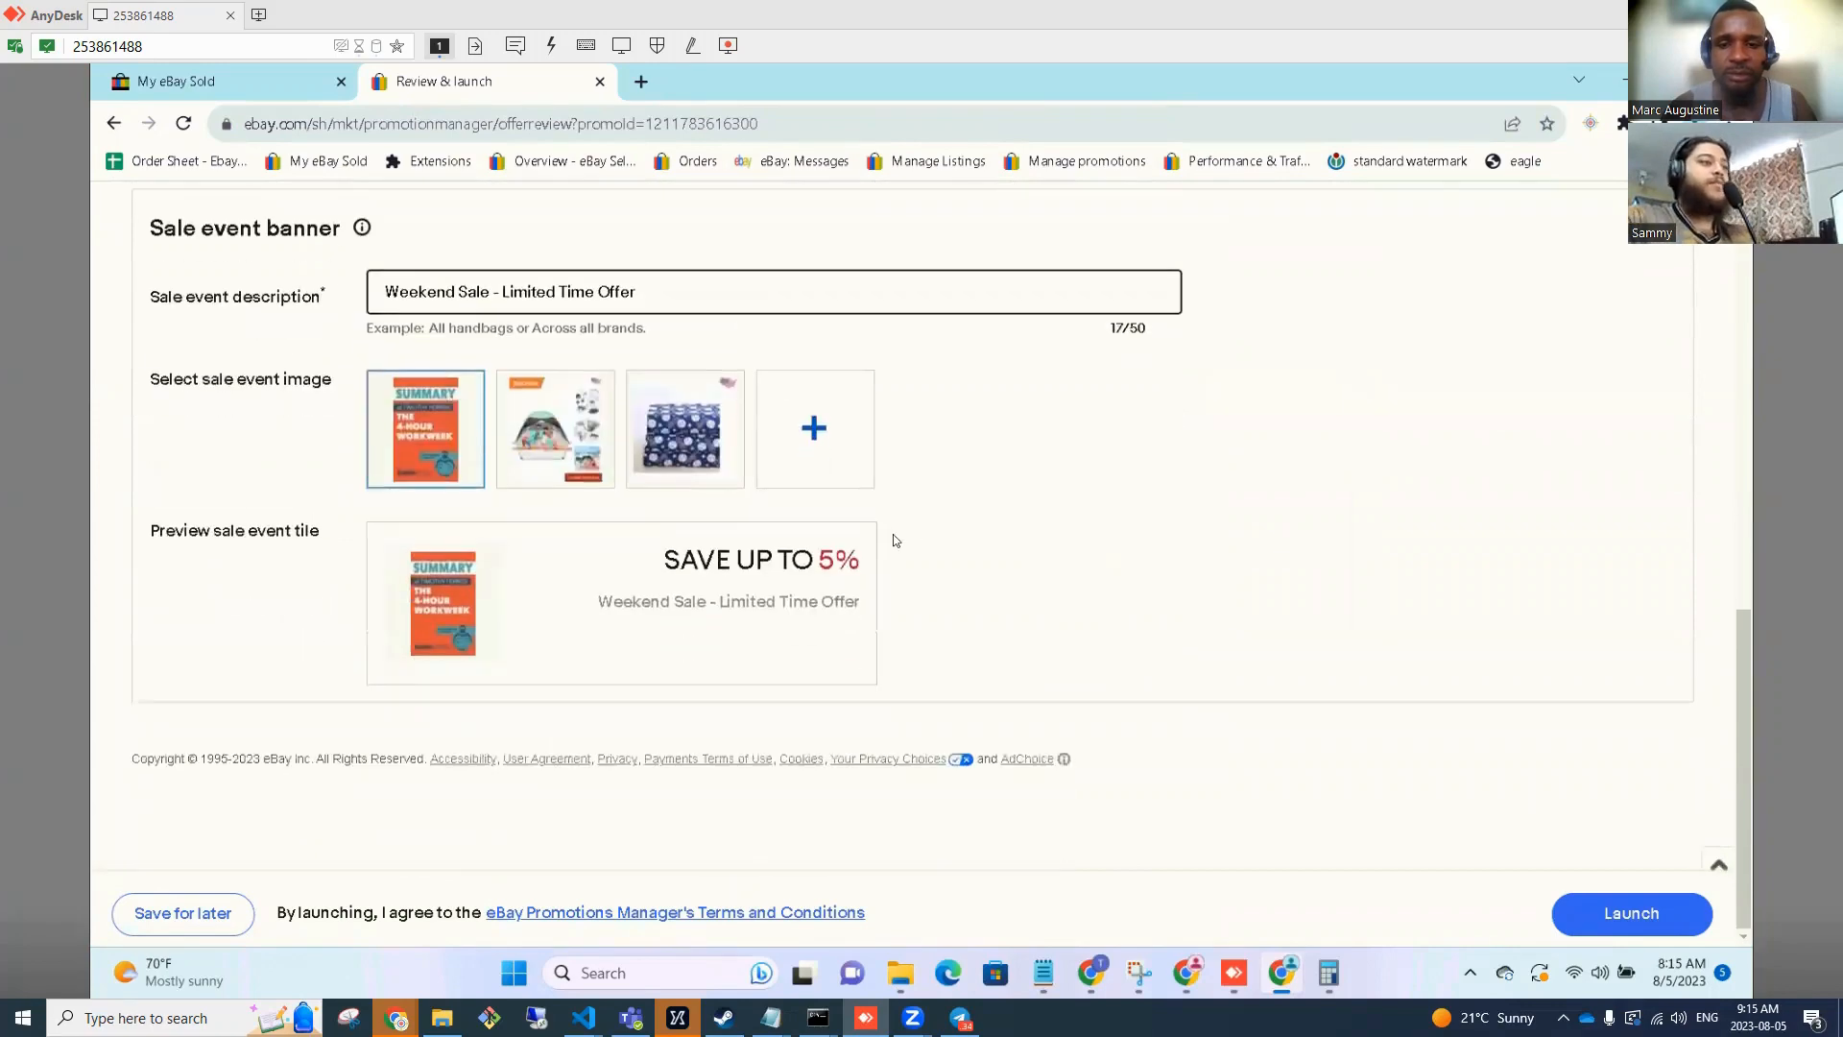
Launch the sale event and review its entry in the promotions list.
left_click(1629, 917)
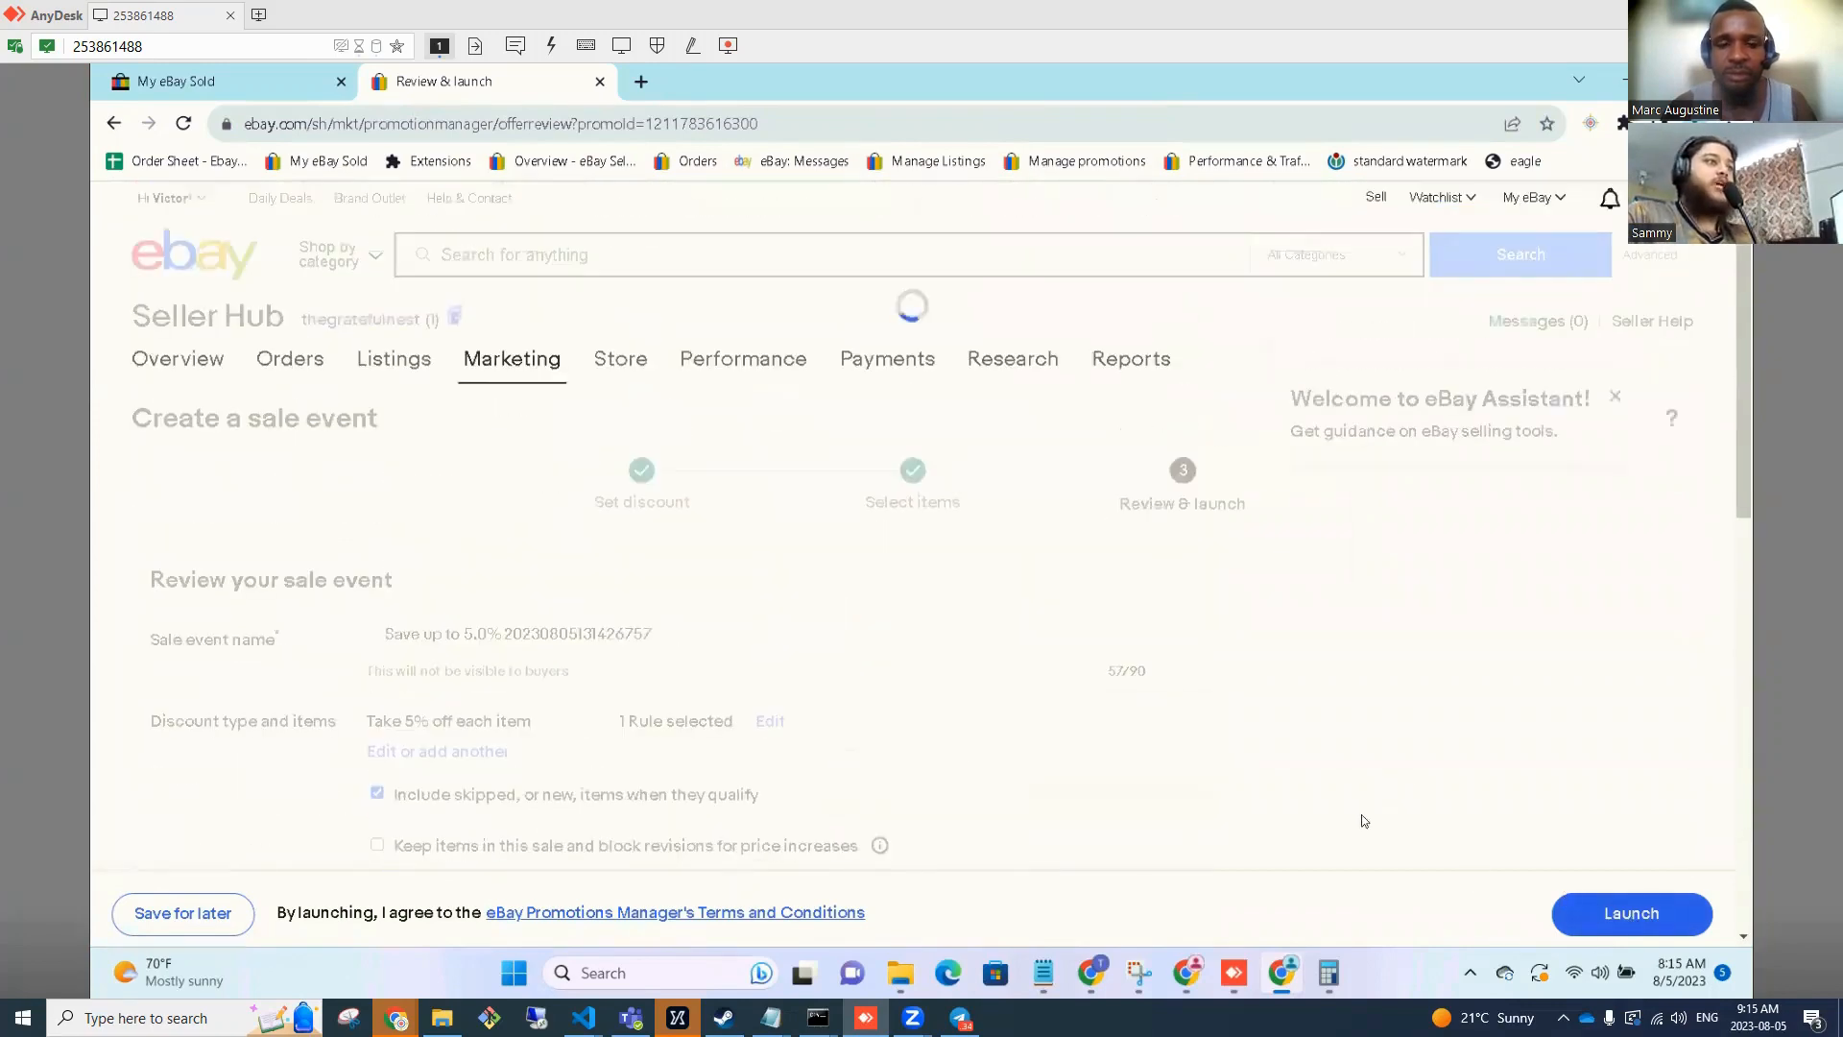
scroll(699, 490, "down", 6)
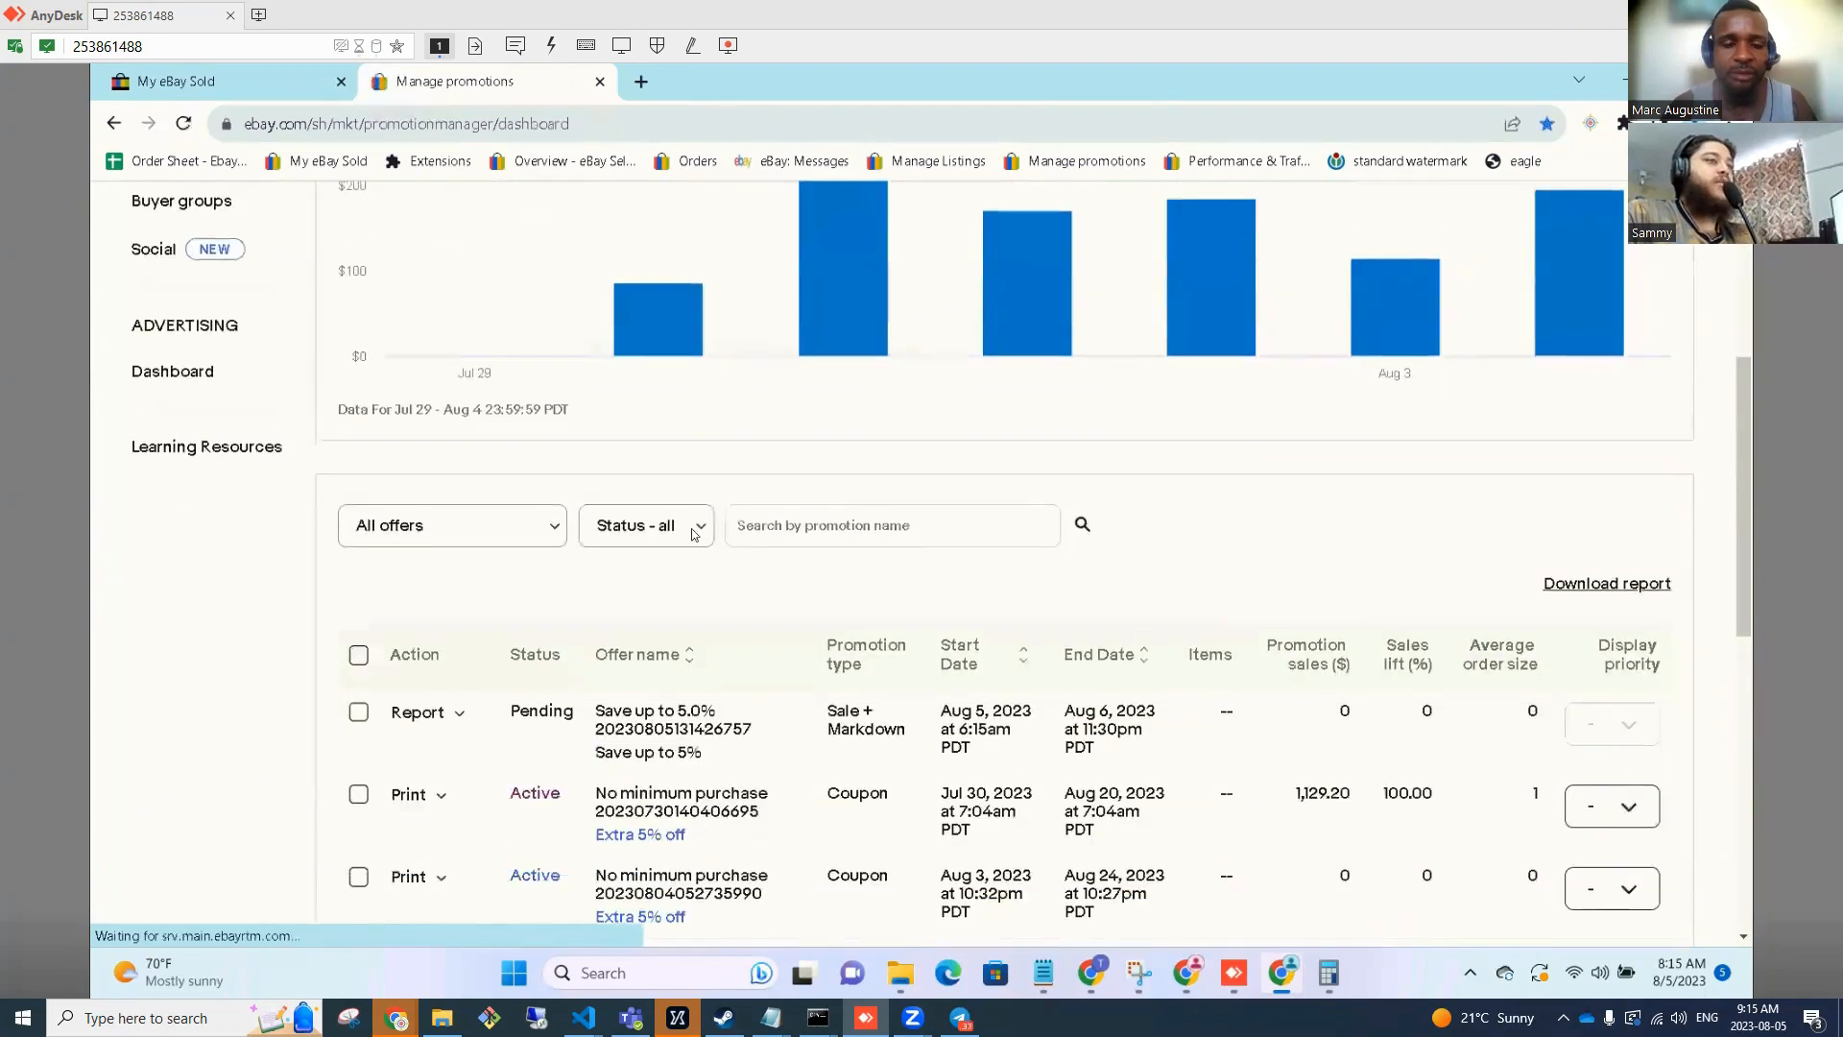
left_click_drag(537, 503, 1393, 530)
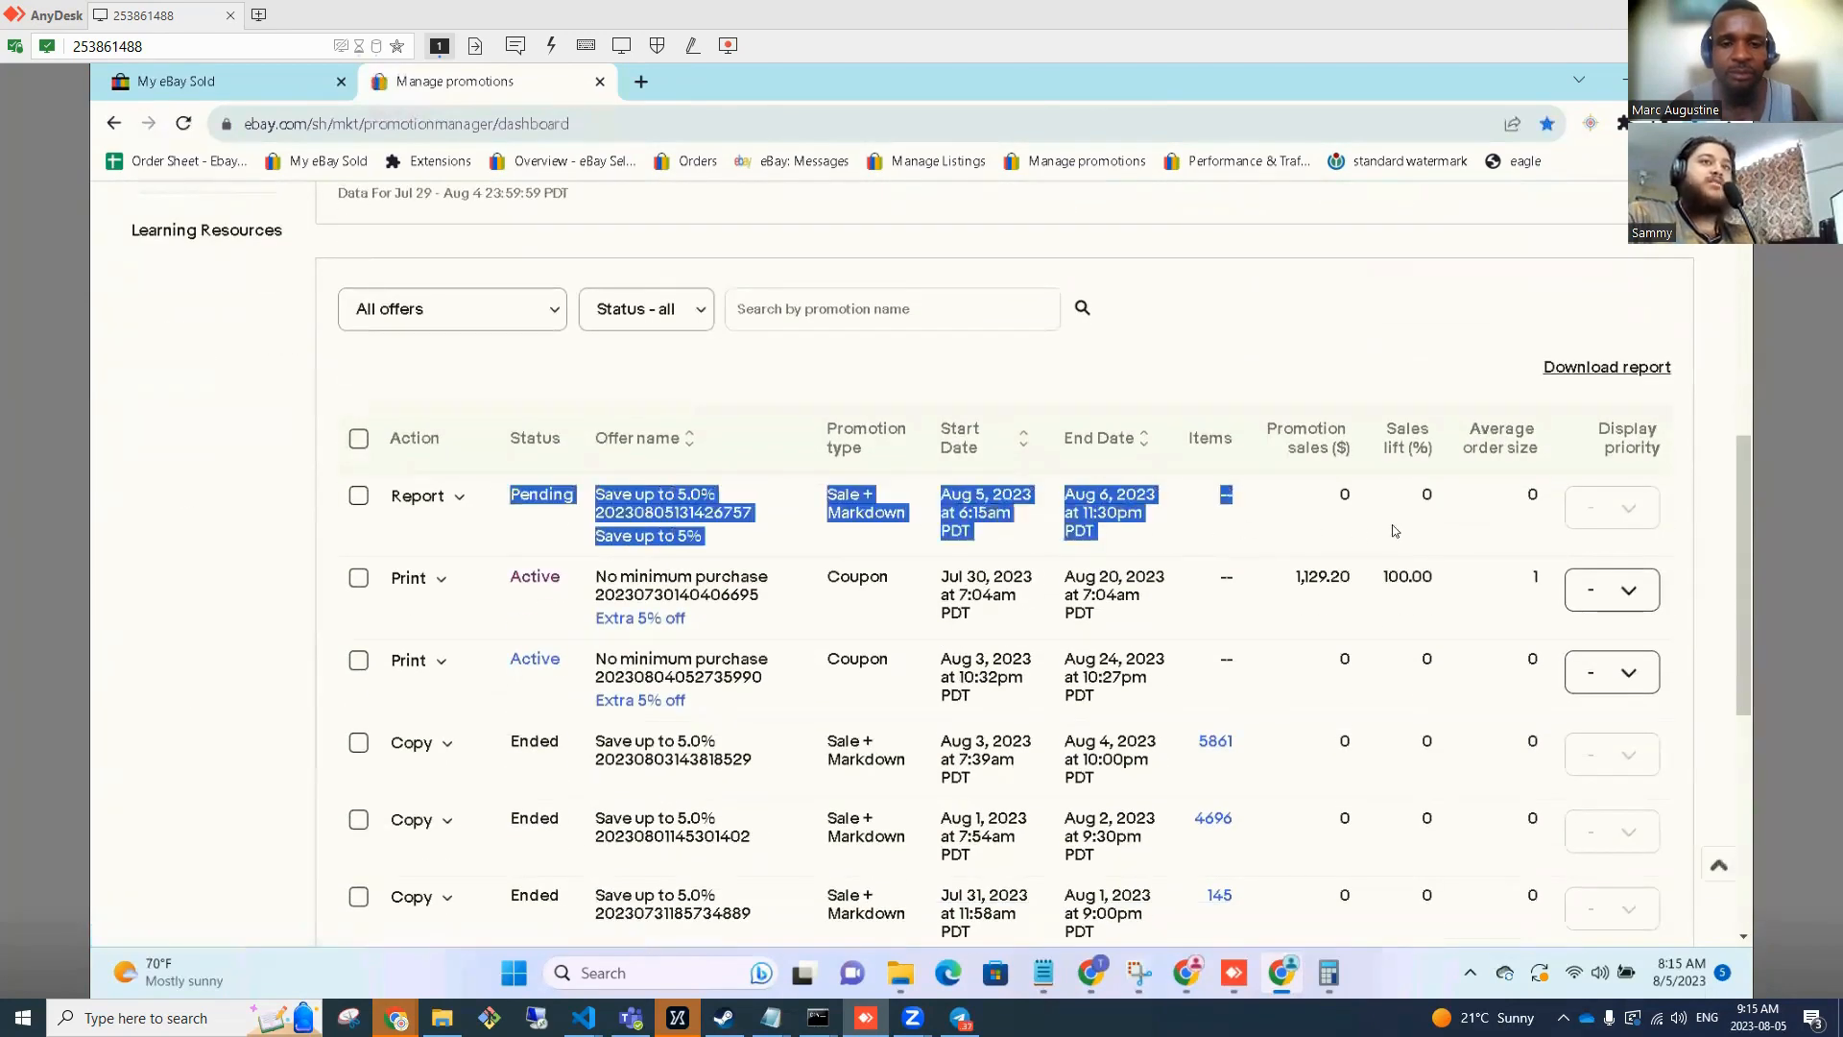
scroll(1070, 556, "up", 6)
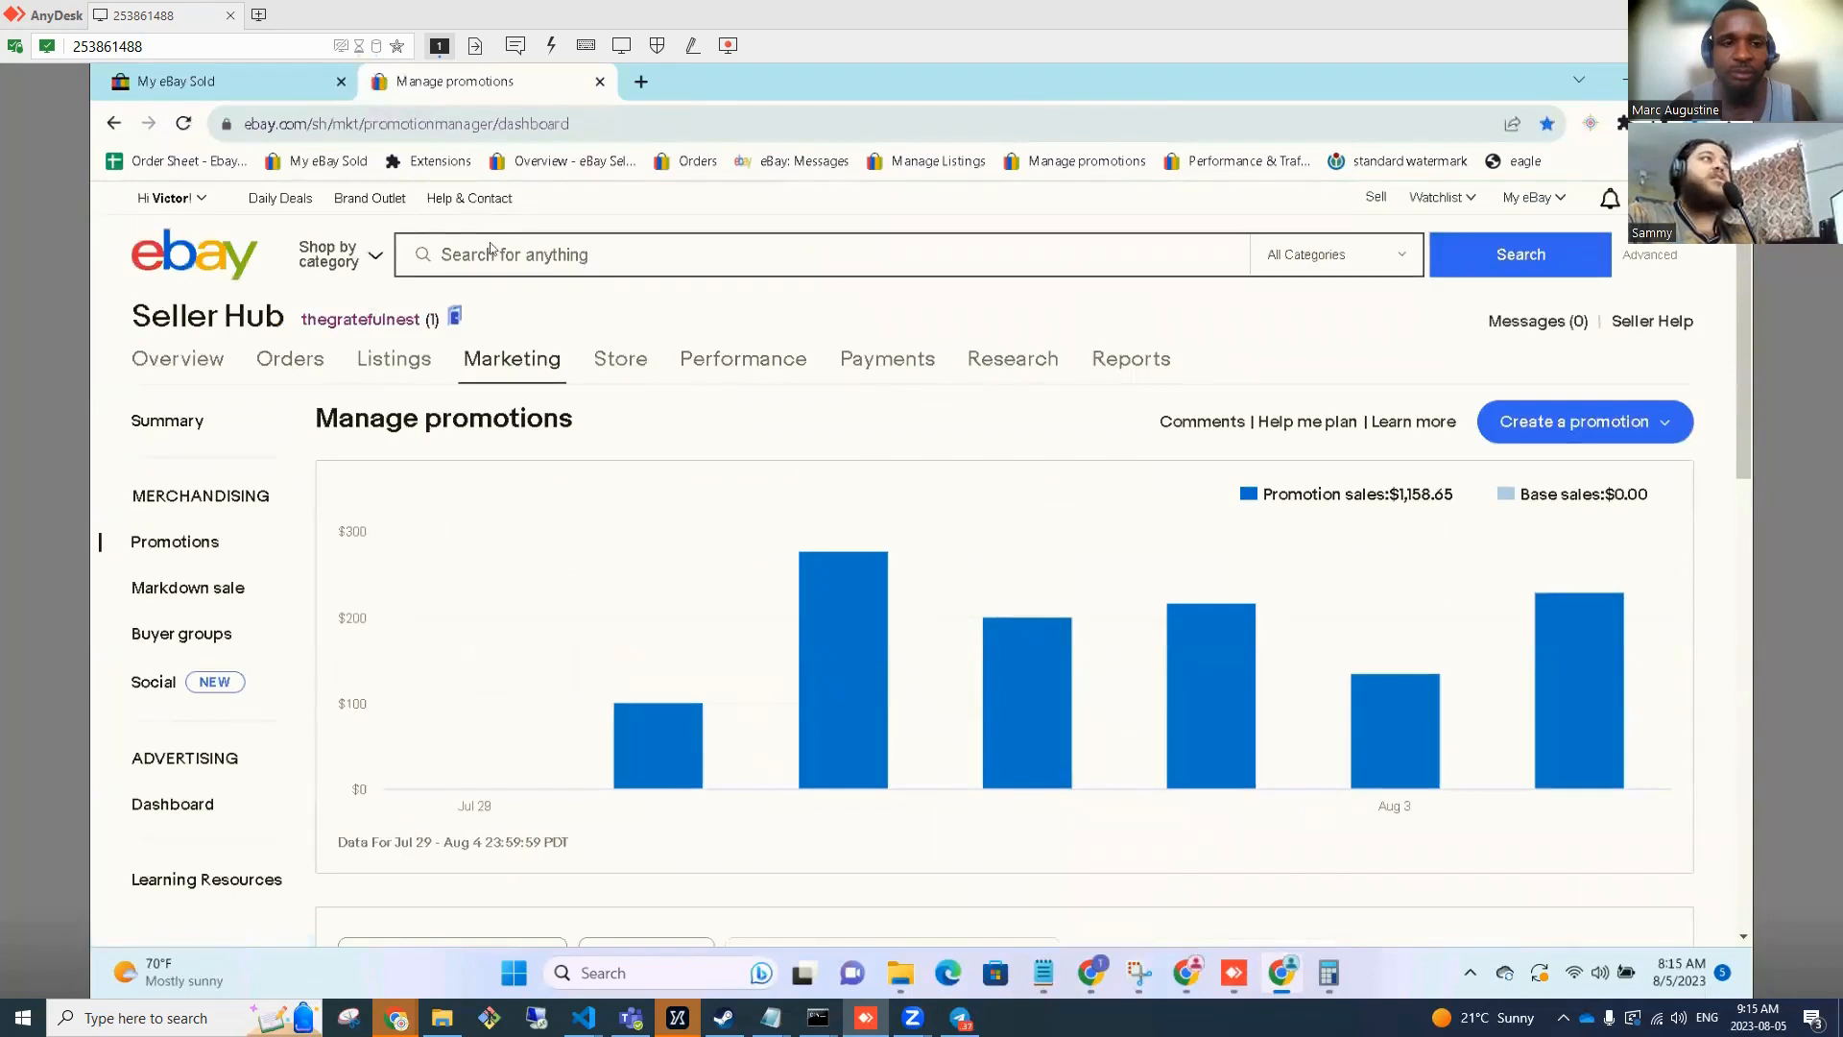
scroll(850, 238, "down", 6)
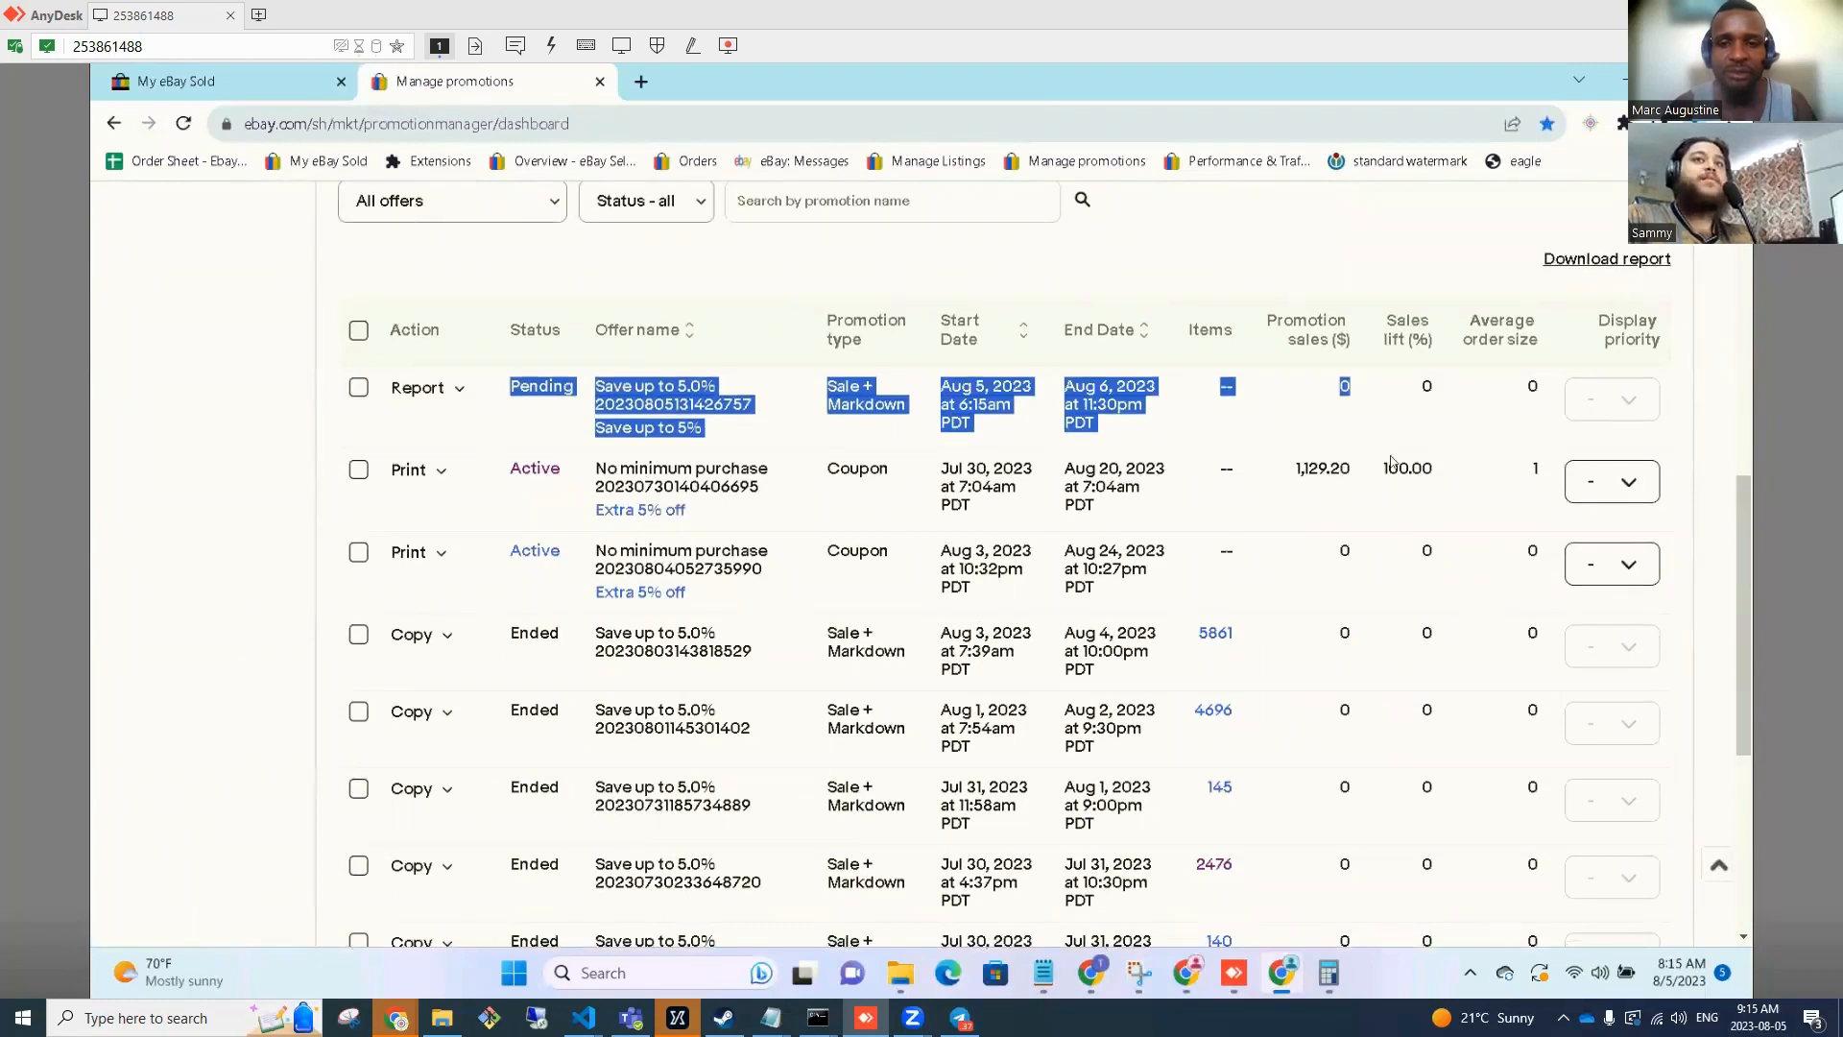
scroll(1391, 461, "up", 8)
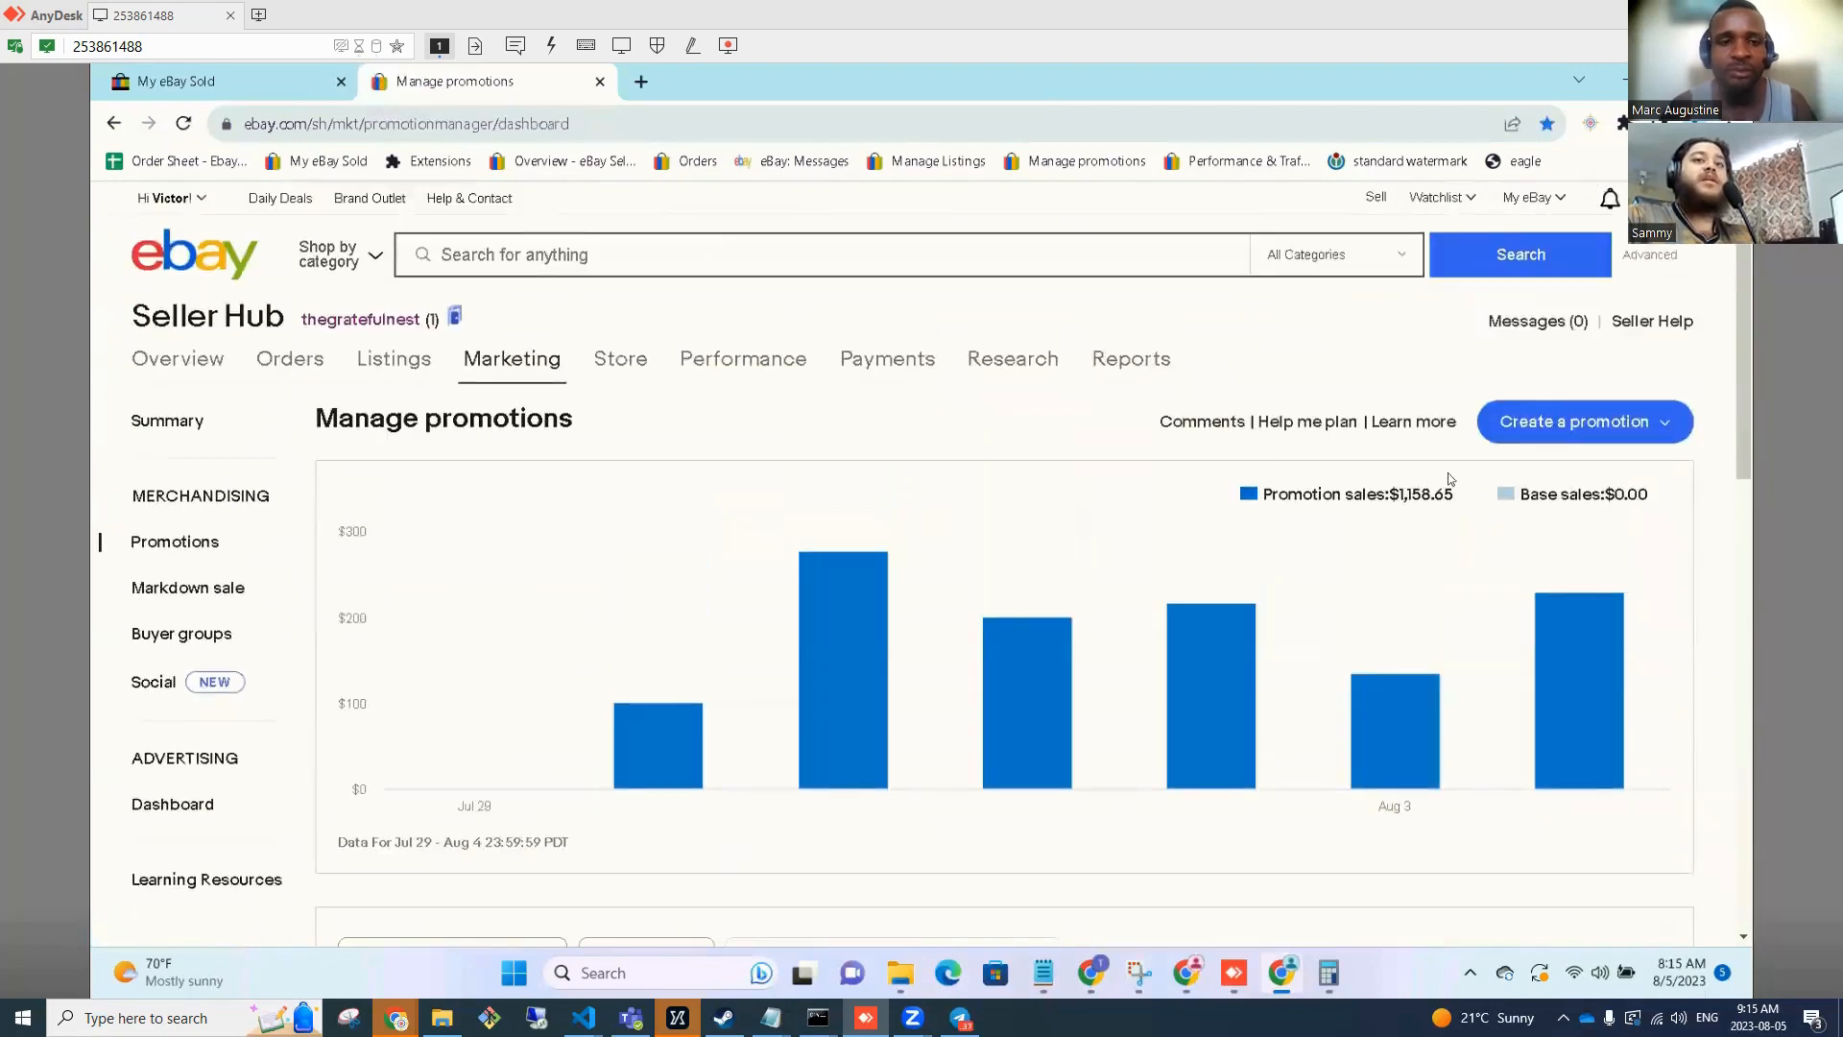
Examine the promotion sales of the active coupon and the ended sale events in the promotions list.
scroll(1449, 478, "down", 5)
left_click_drag(1279, 690, 1356, 687)
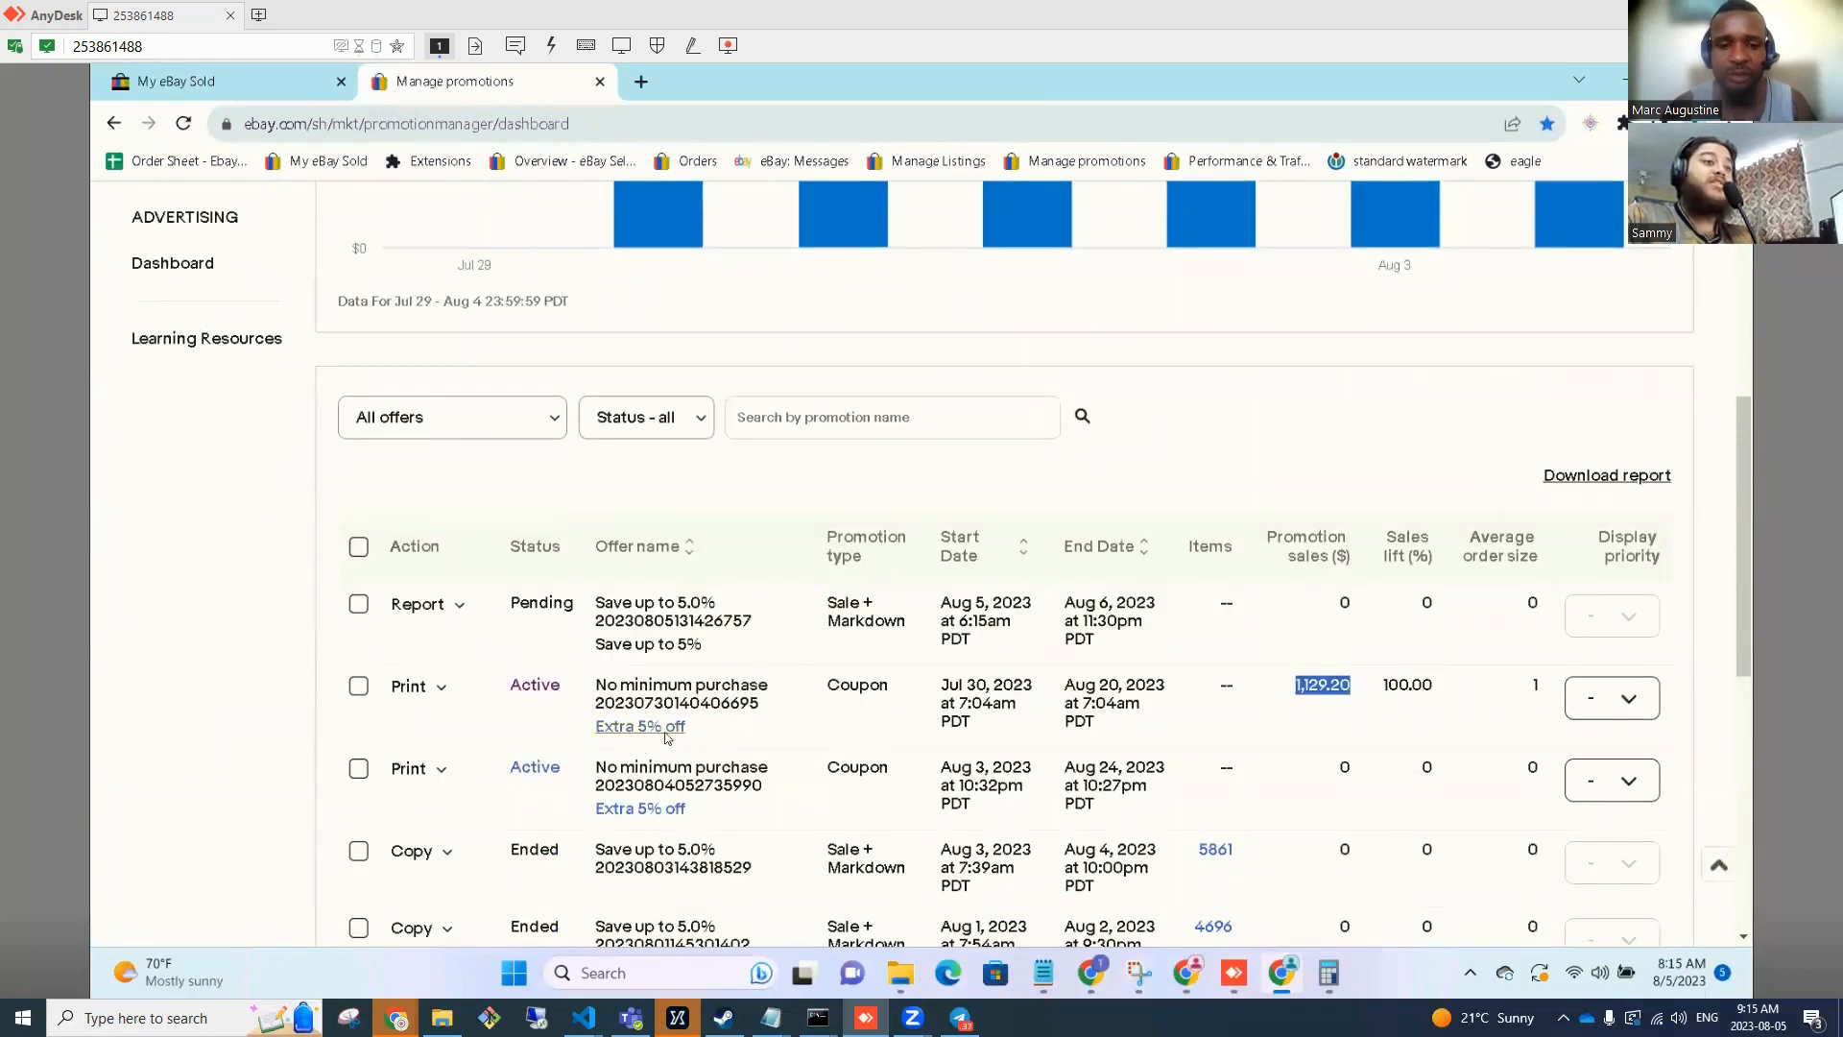
scroll(808, 742, "down", 6)
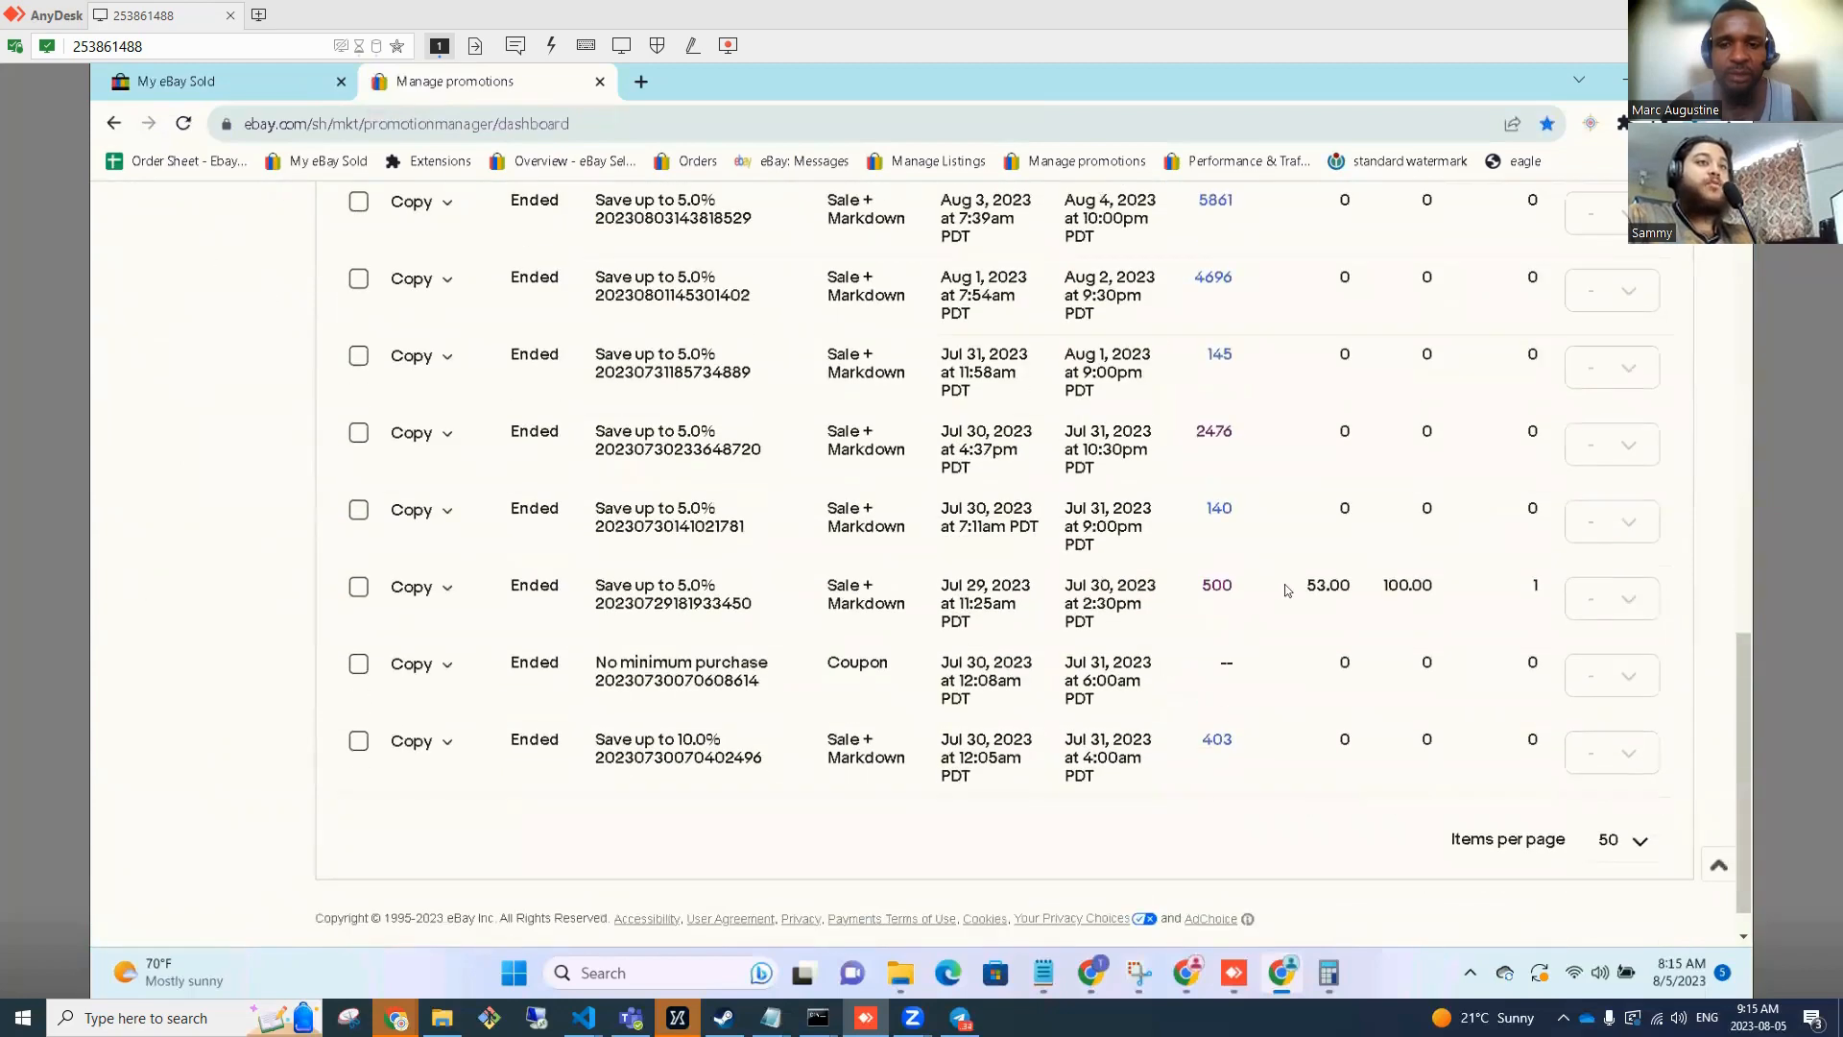
left_click_drag(1286, 590, 1385, 588)
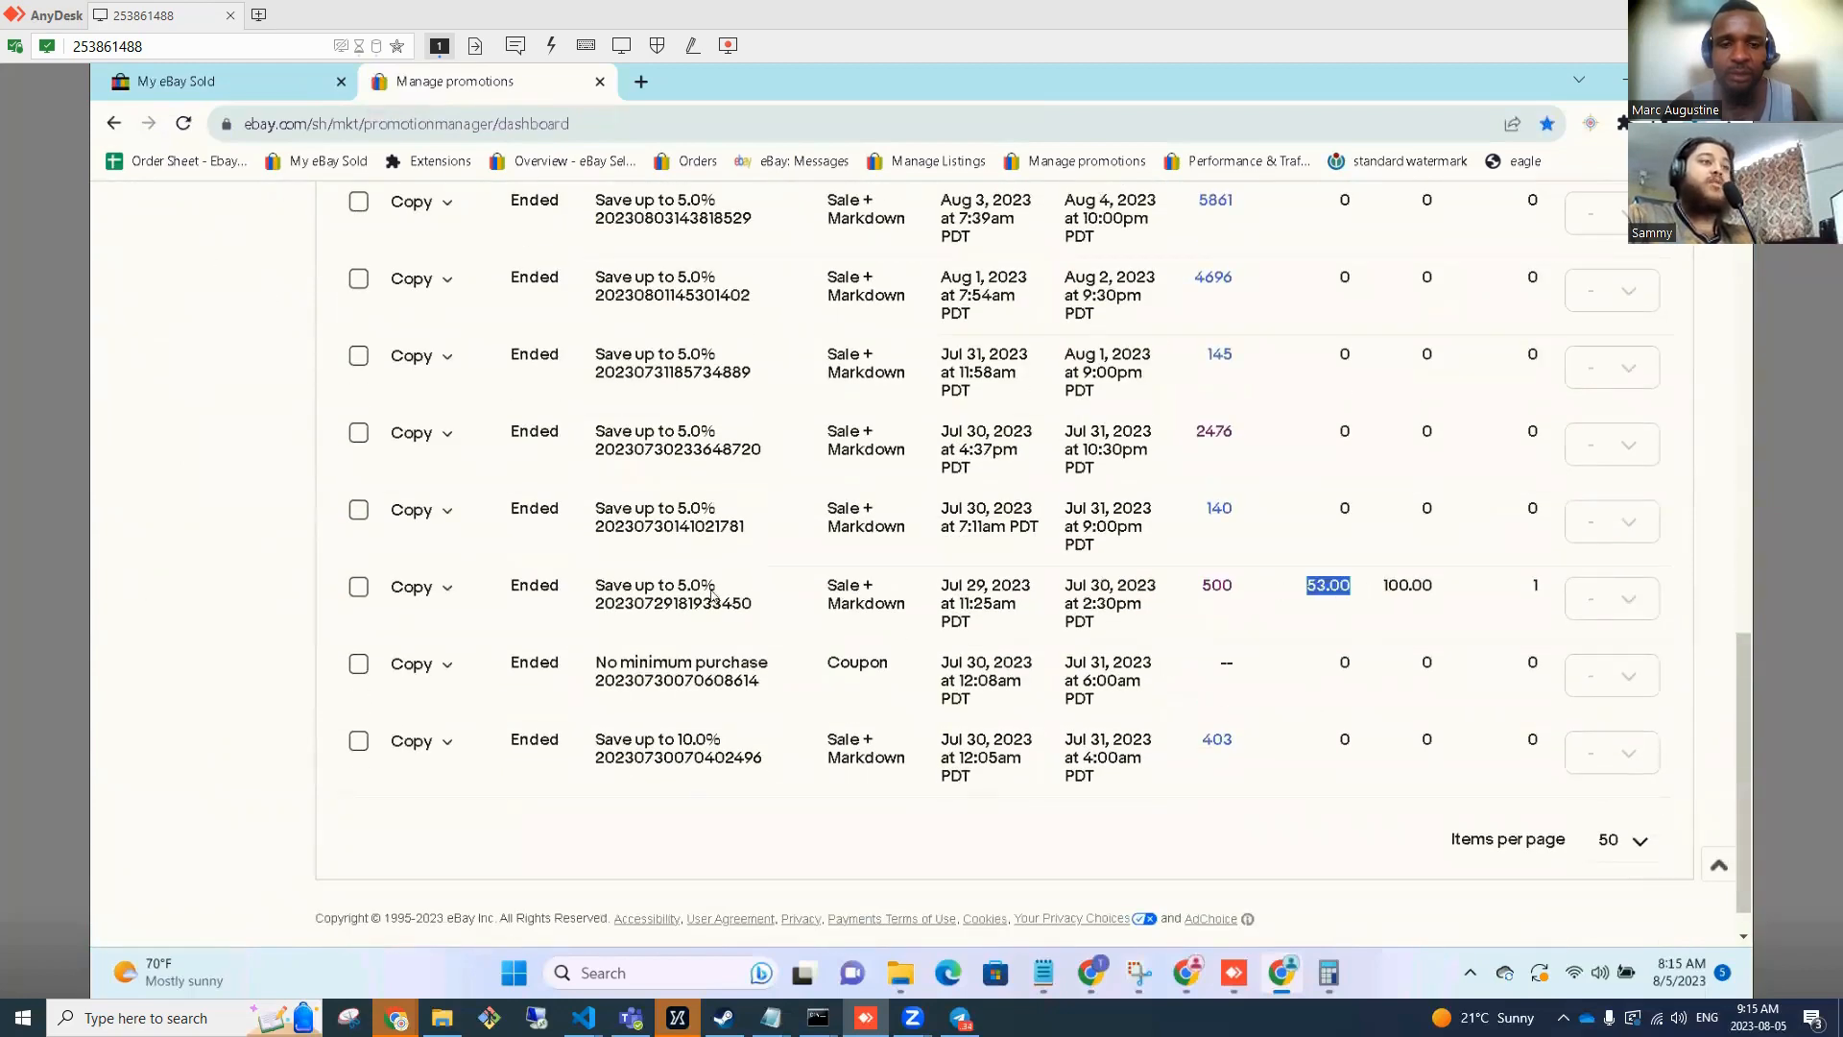
scroll(712, 594, "up", 5)
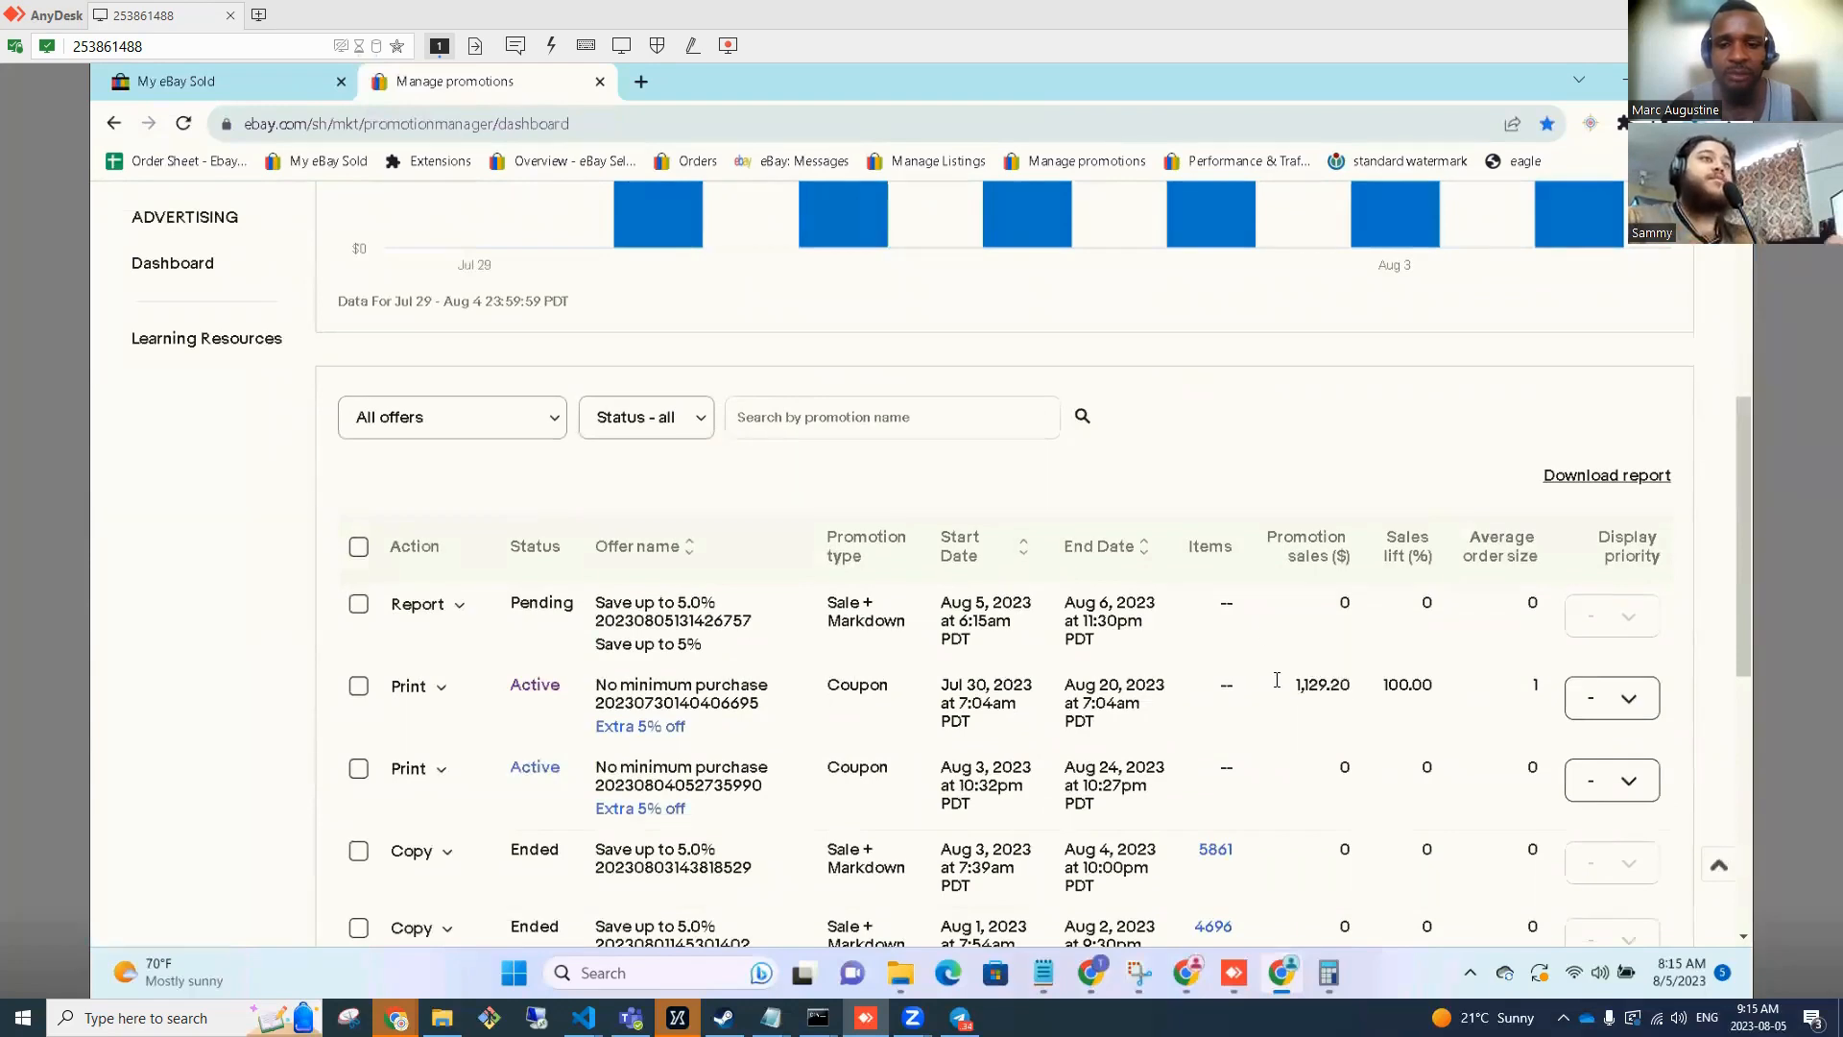
scroll(1248, 624, "up", 5)
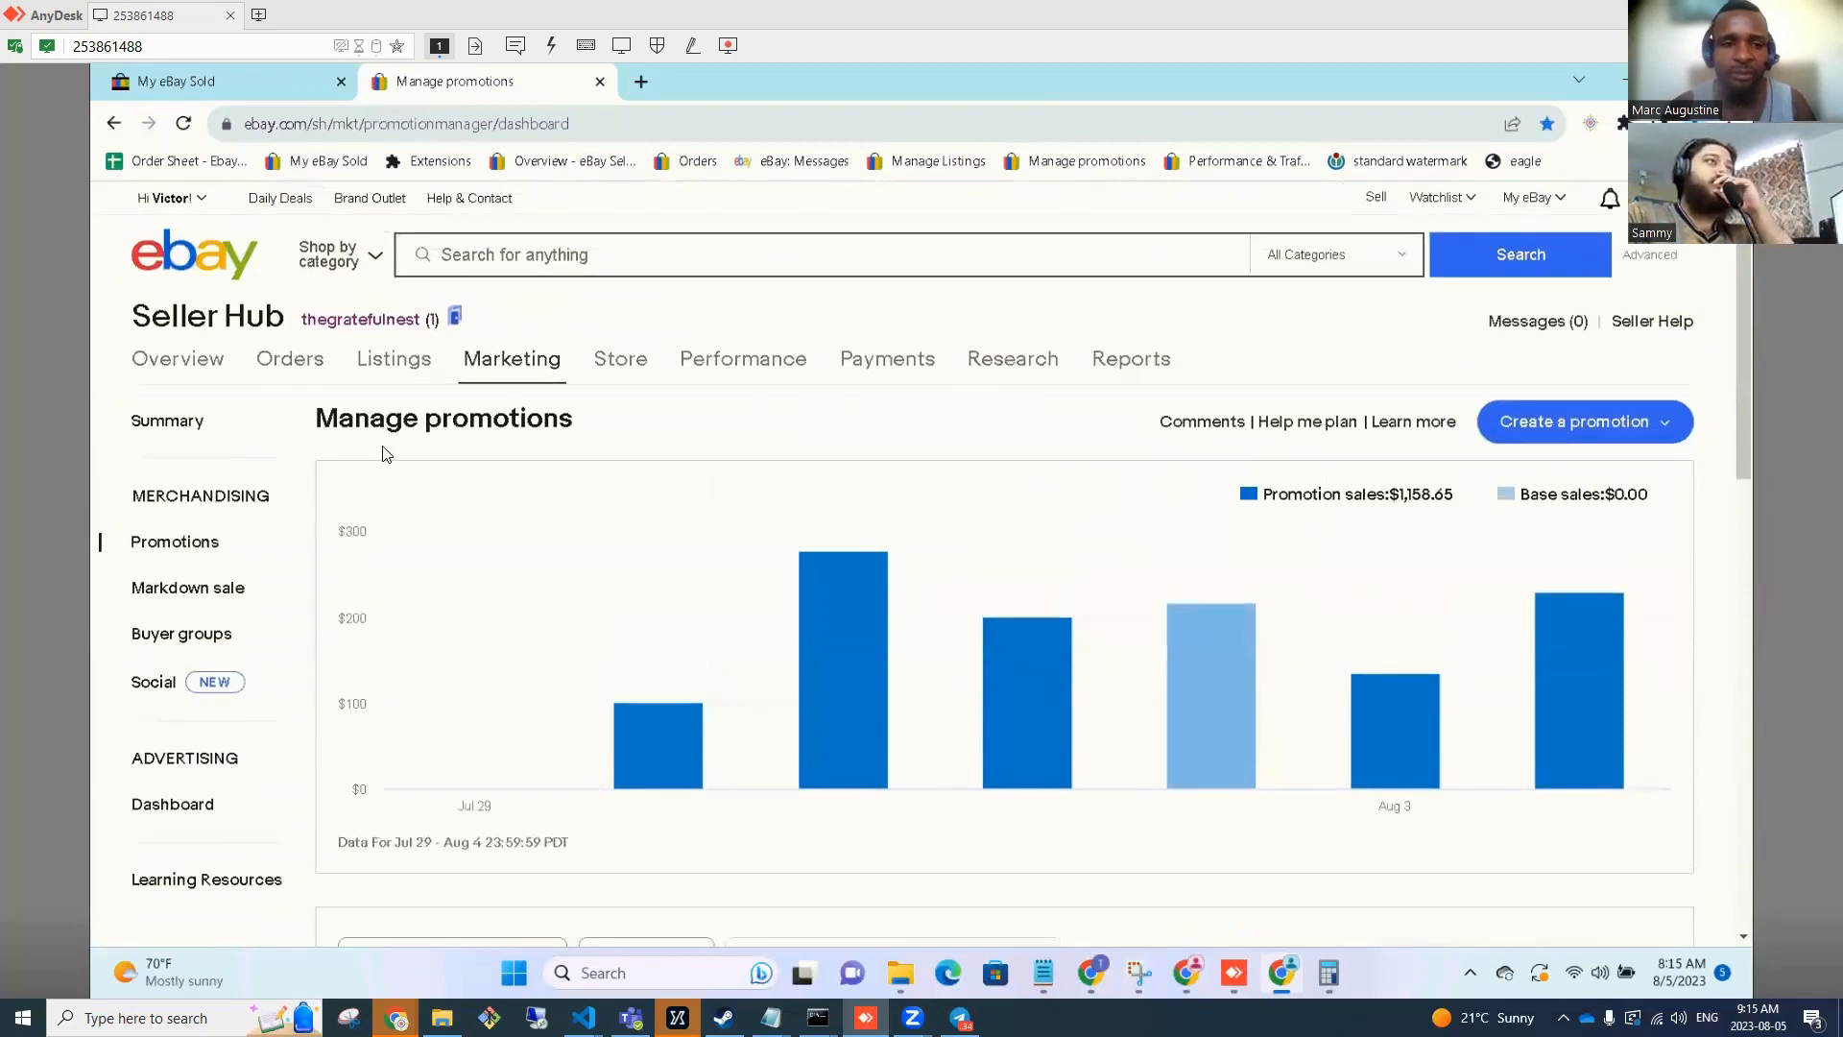
Open the Ebay Sniper extension's Bulk Lister and clear its list of Amazon product links.
left_click(1590, 123)
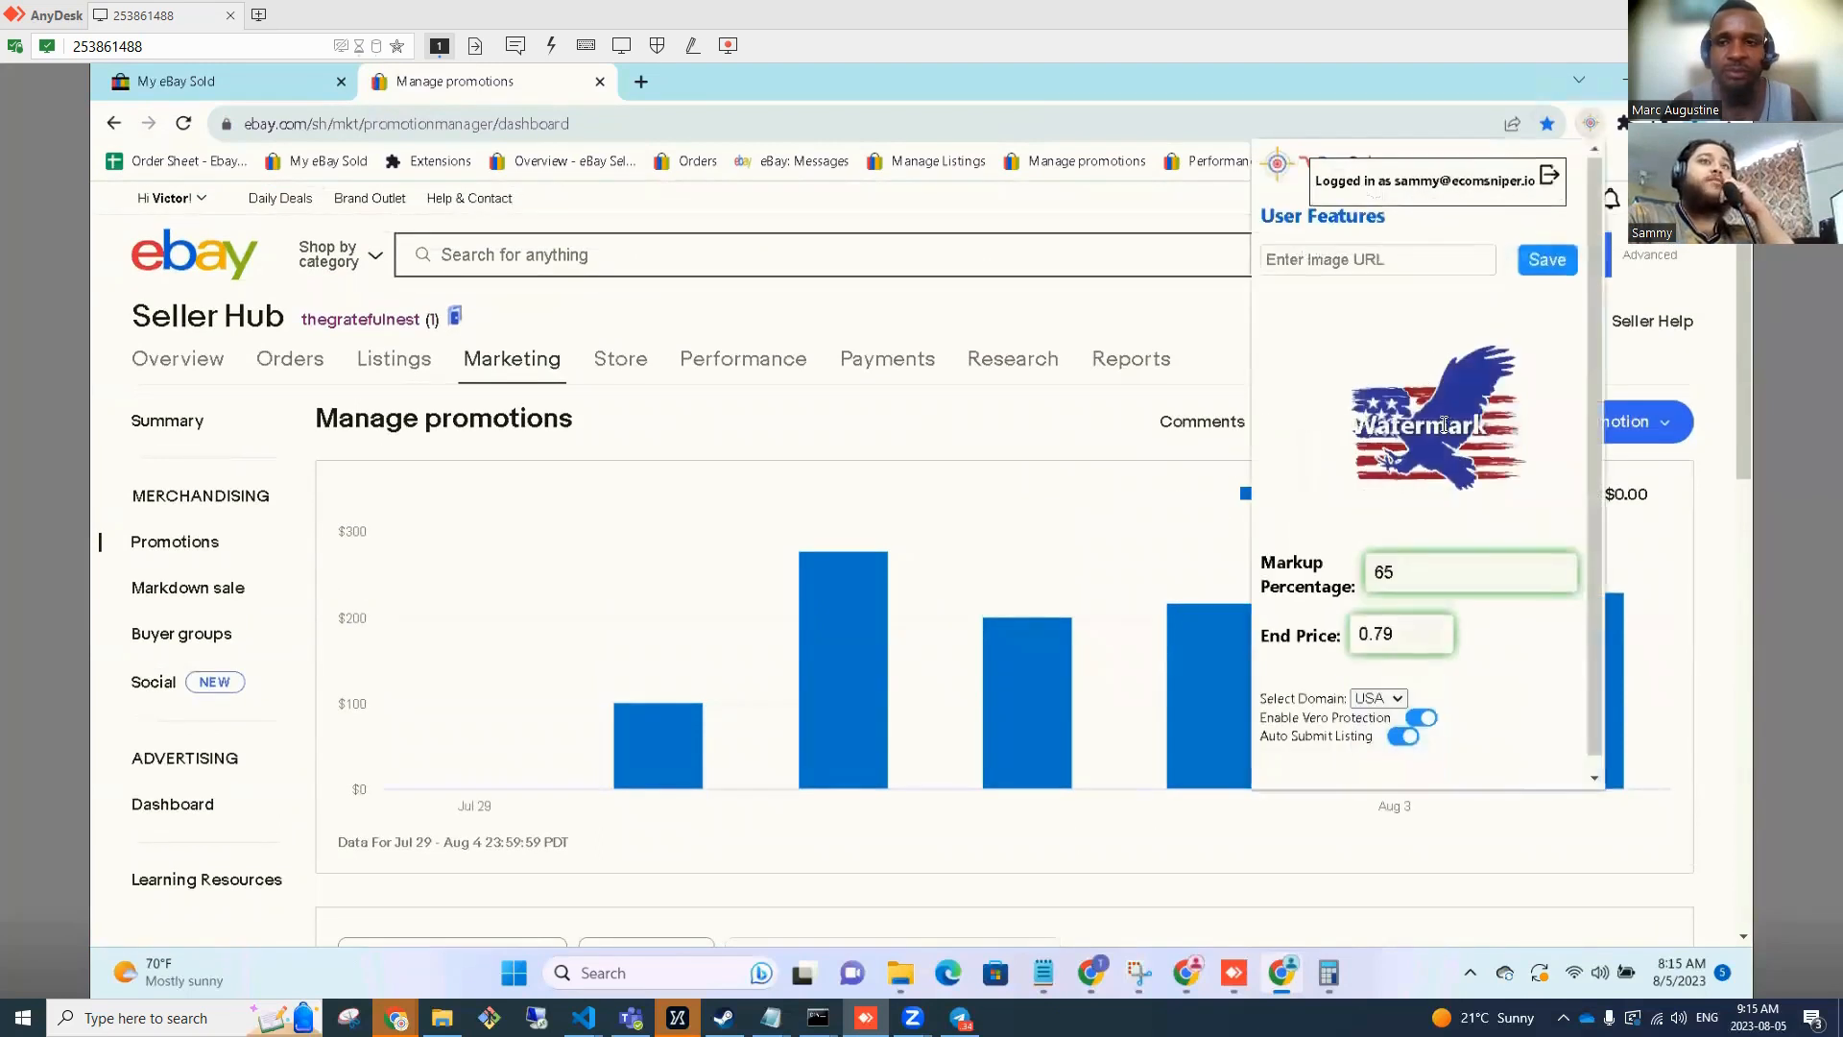
scroll(1444, 424, "down", 4)
left_click(1378, 707)
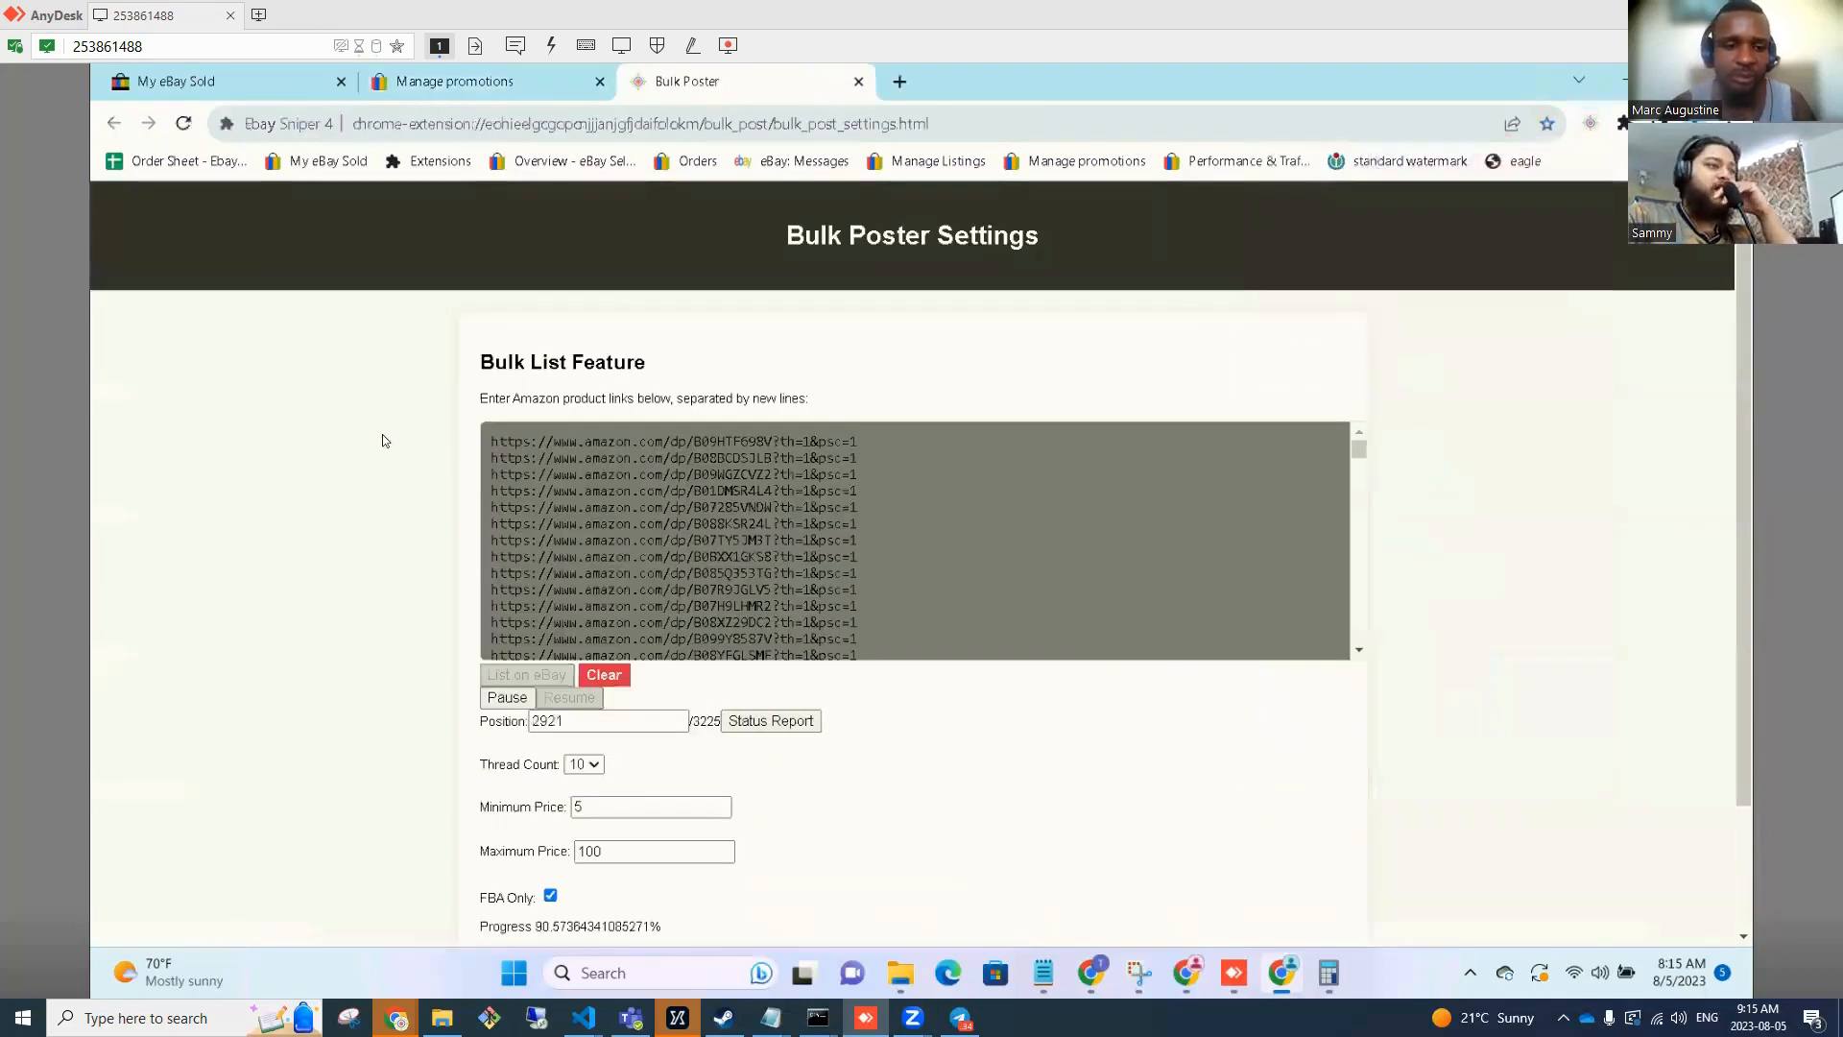
double_click(578, 722)
left_click(595, 677)
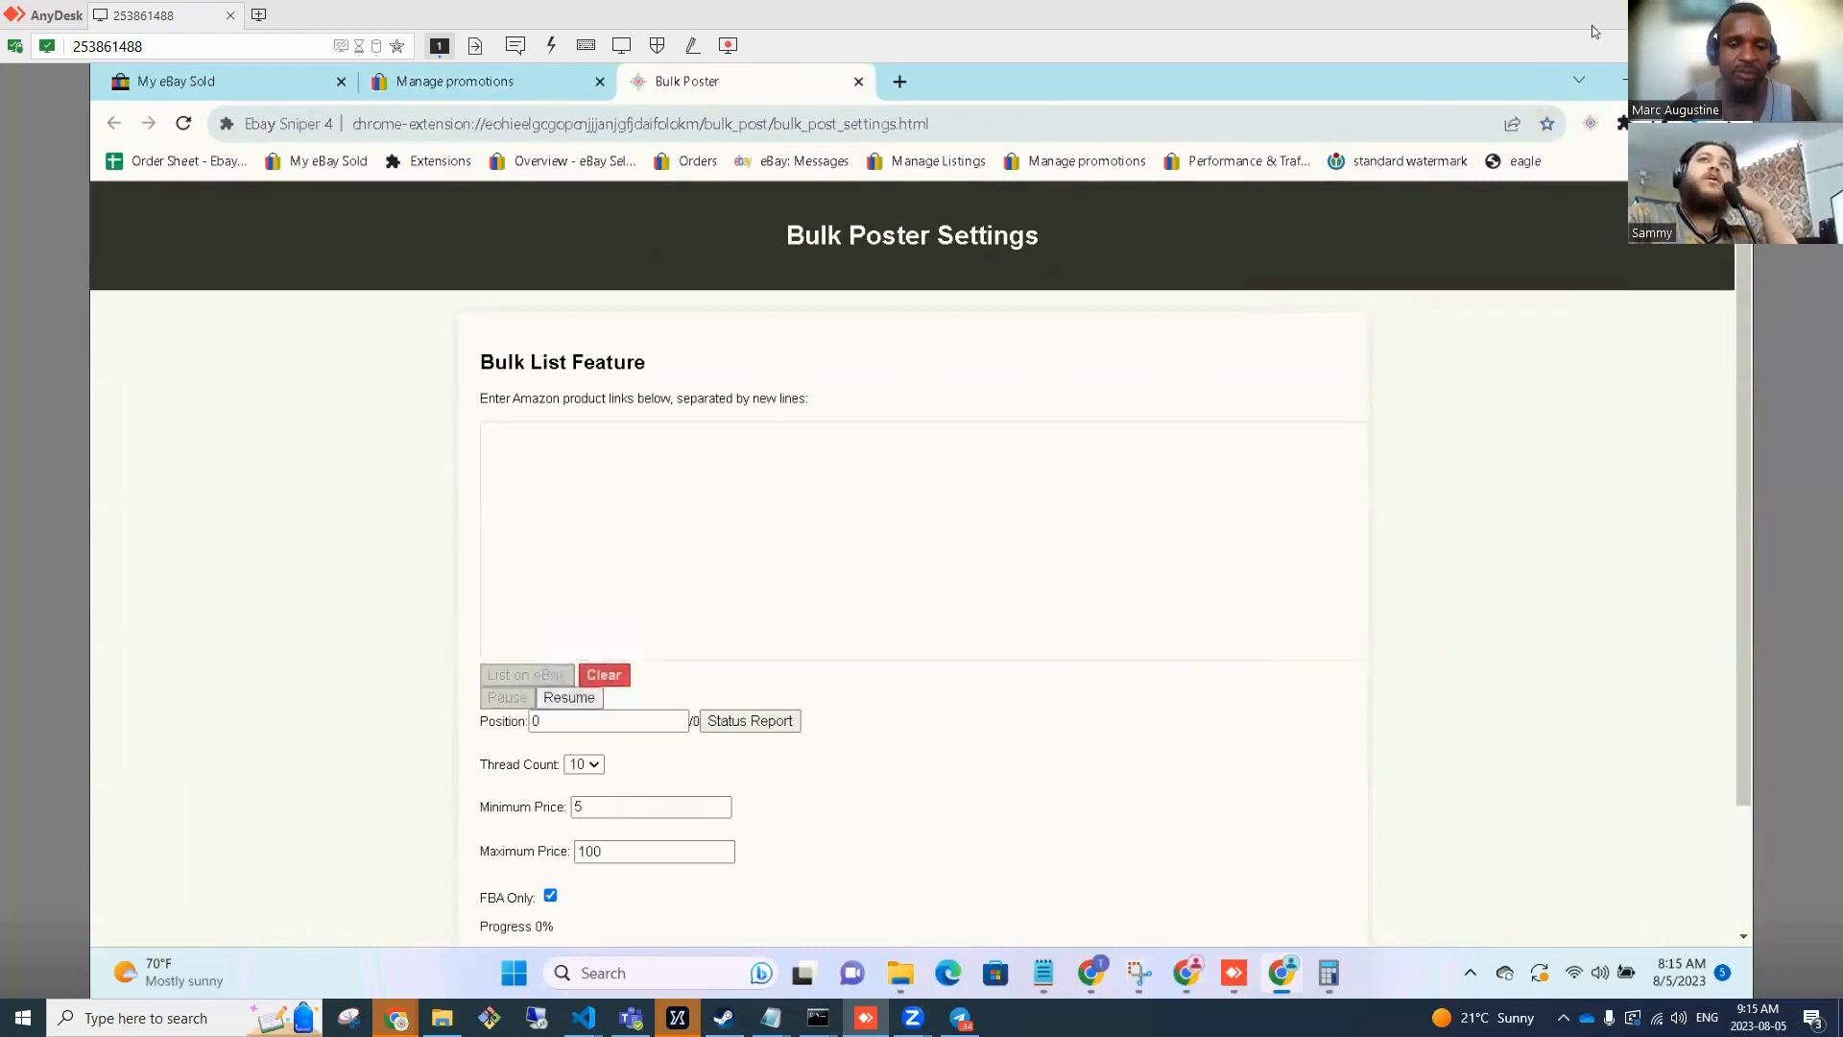
Bring up the extension's Product Hunter for a look, then close it along with the Bulk Poster page.
left_click(1585, 125)
scroll(1451, 532, "down", 3)
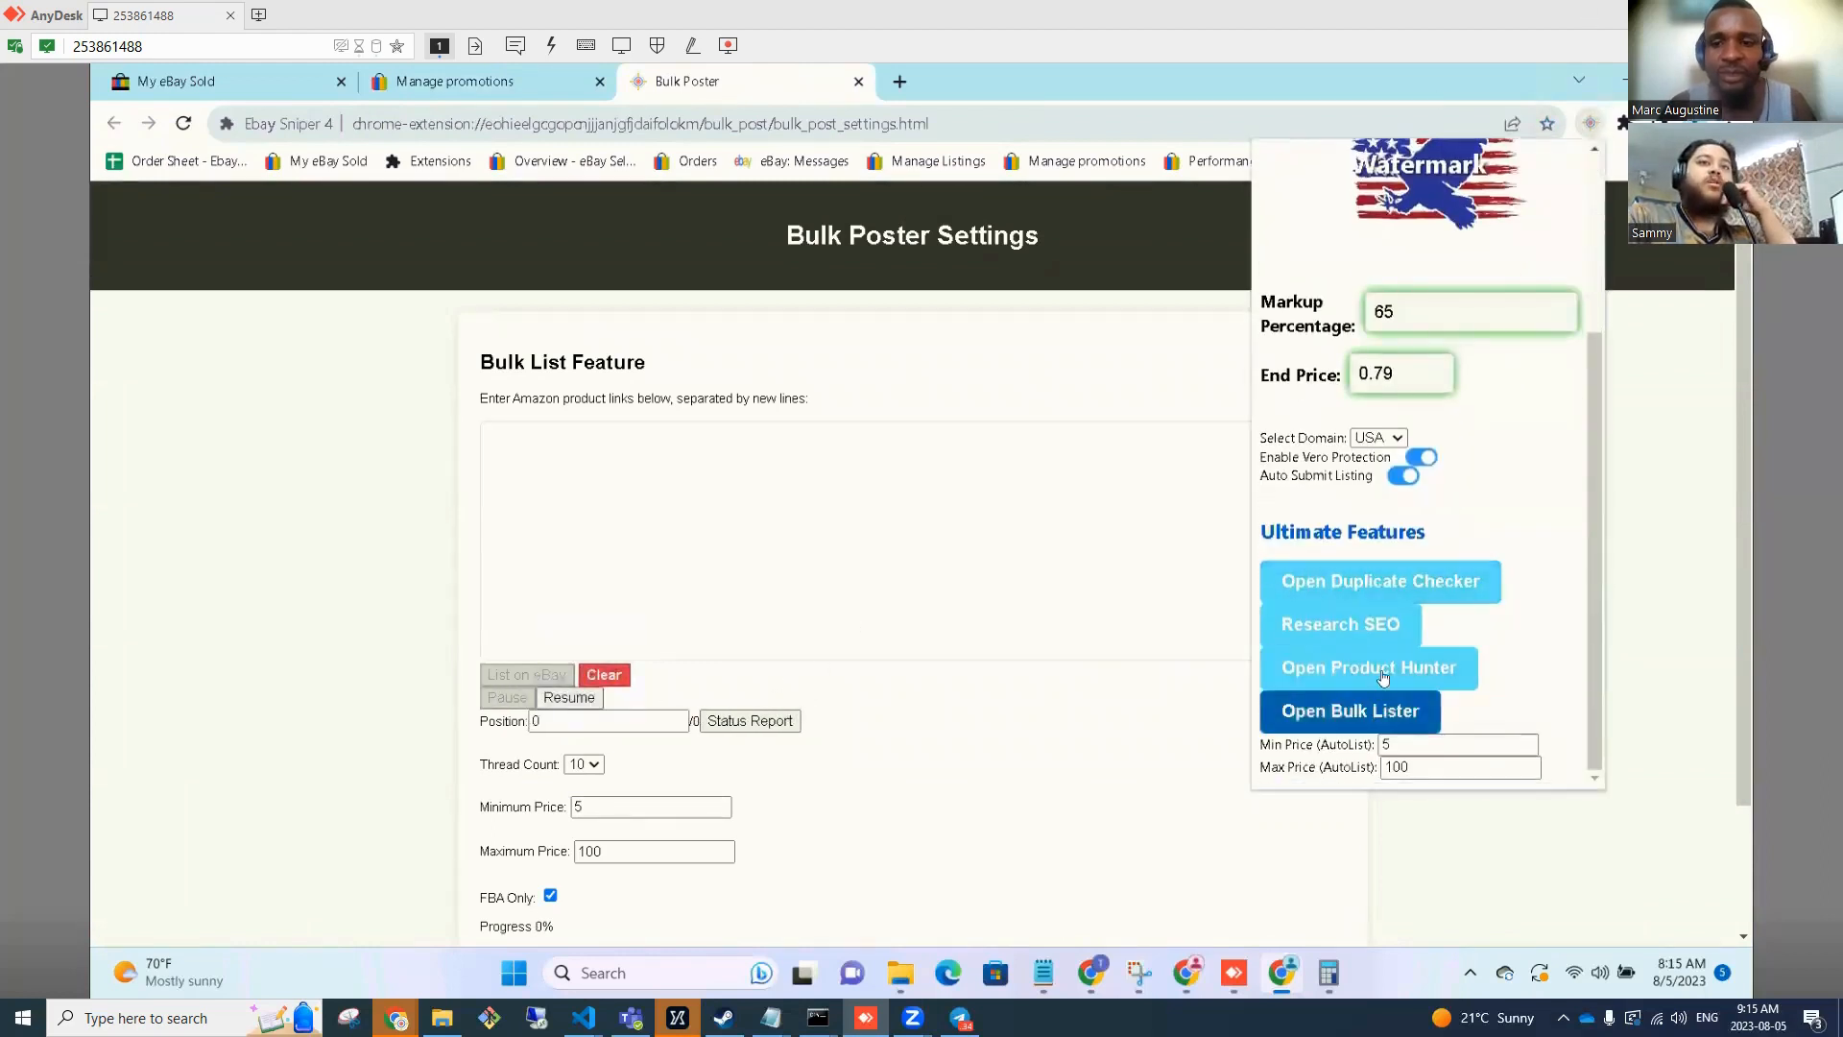
left_click(1382, 677)
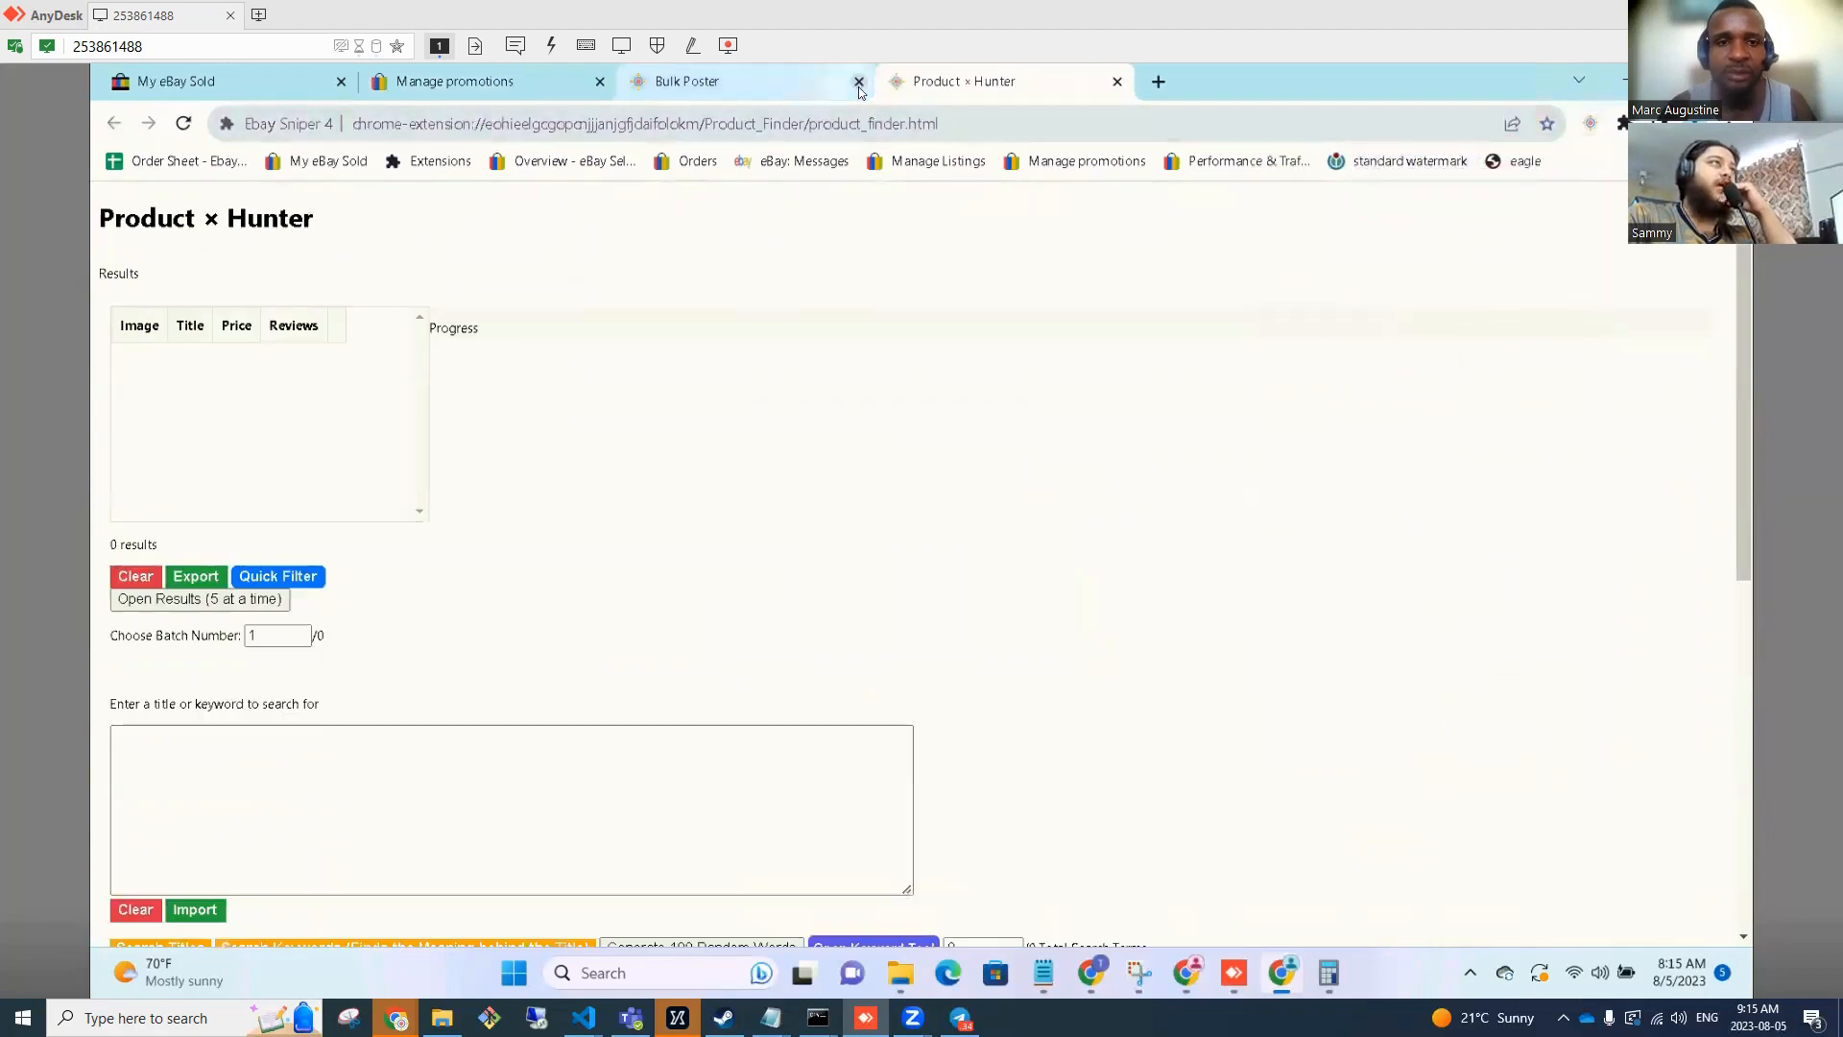
left_click(859, 83)
left_click(859, 83)
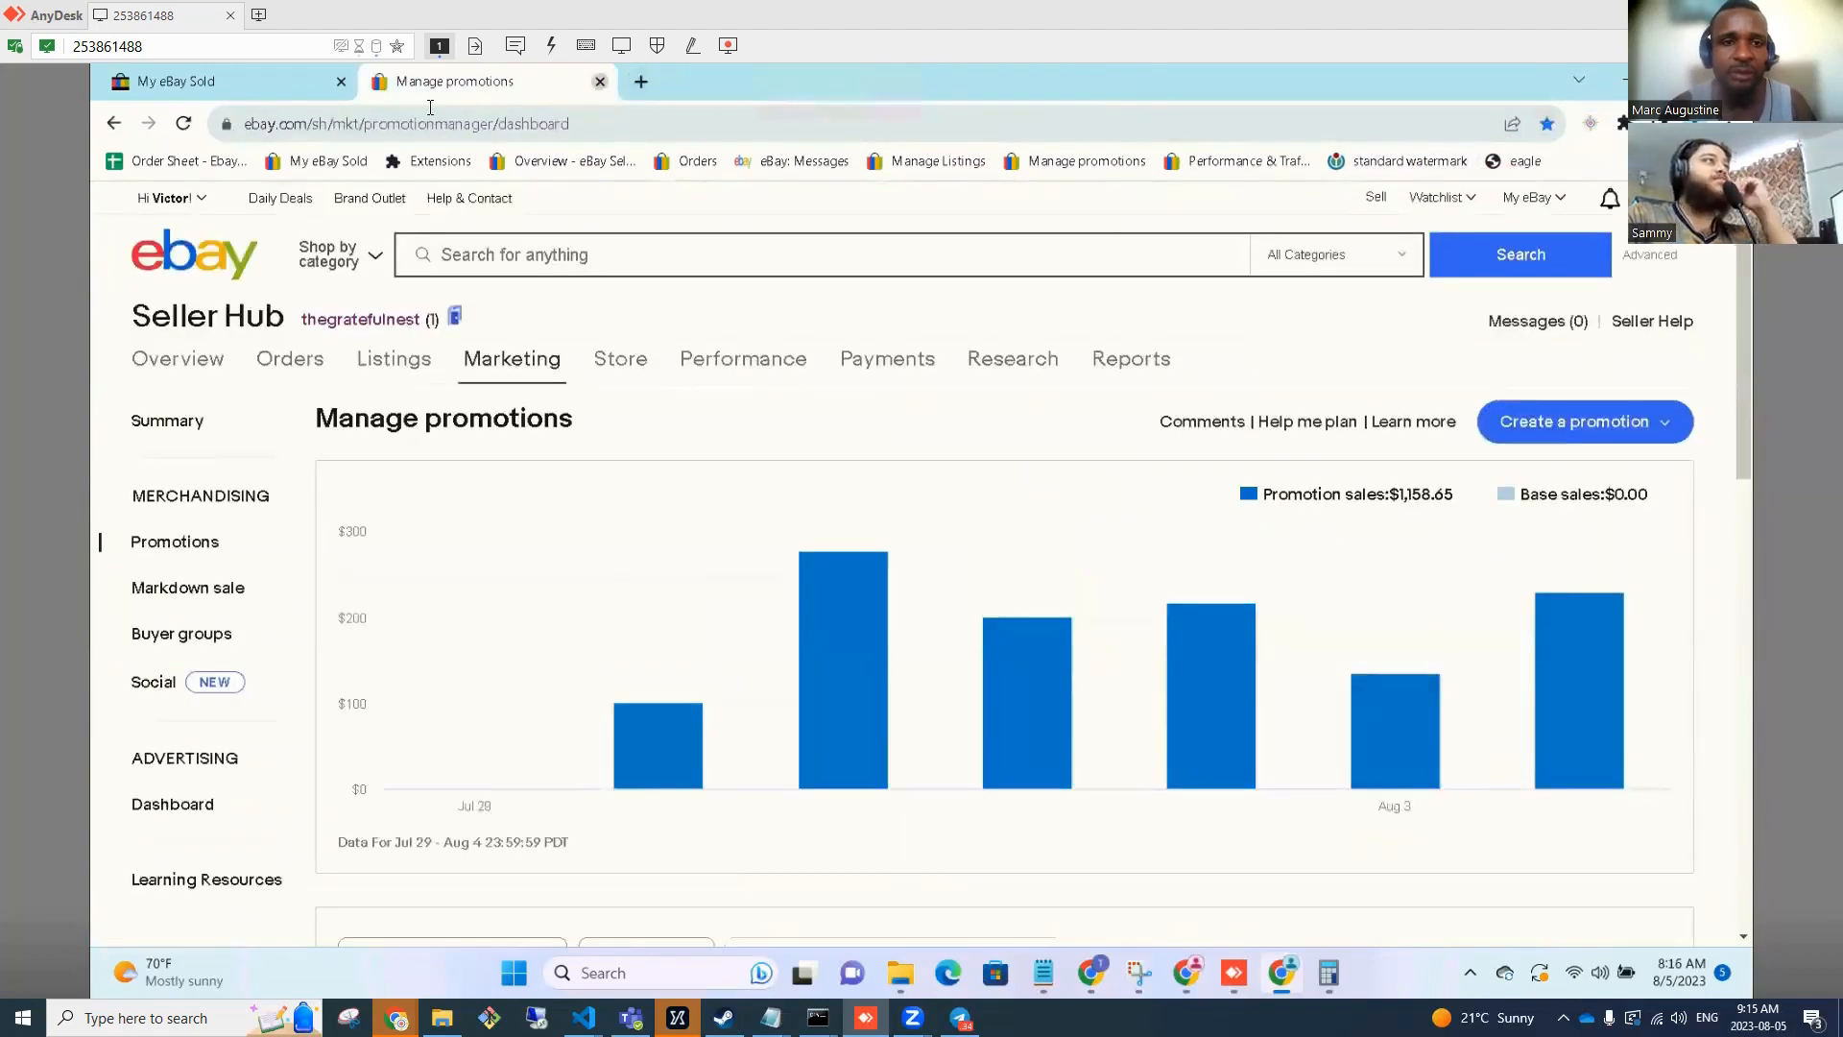
Close the promotions page and load amazon.com in place of the sold orders page.
key("ctrl+w")
key("ctrl+l")
type("amazon")
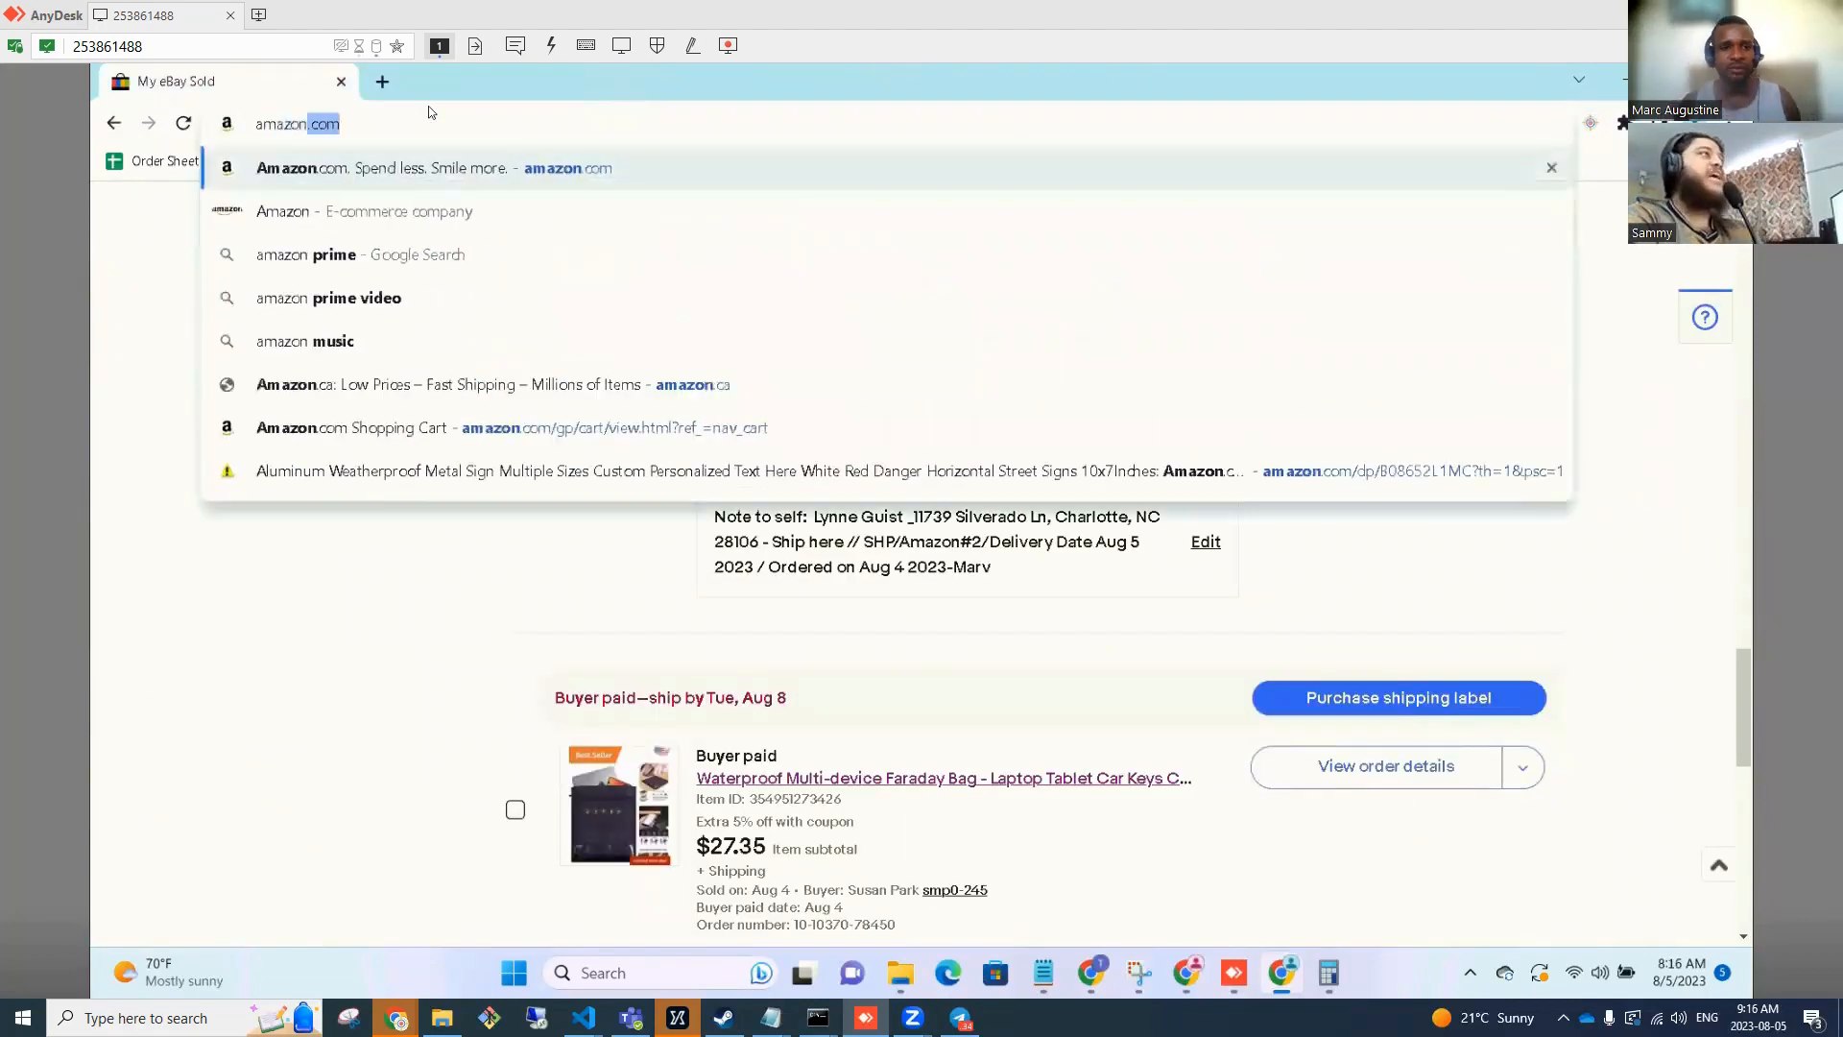
type(".com")
key("Return")
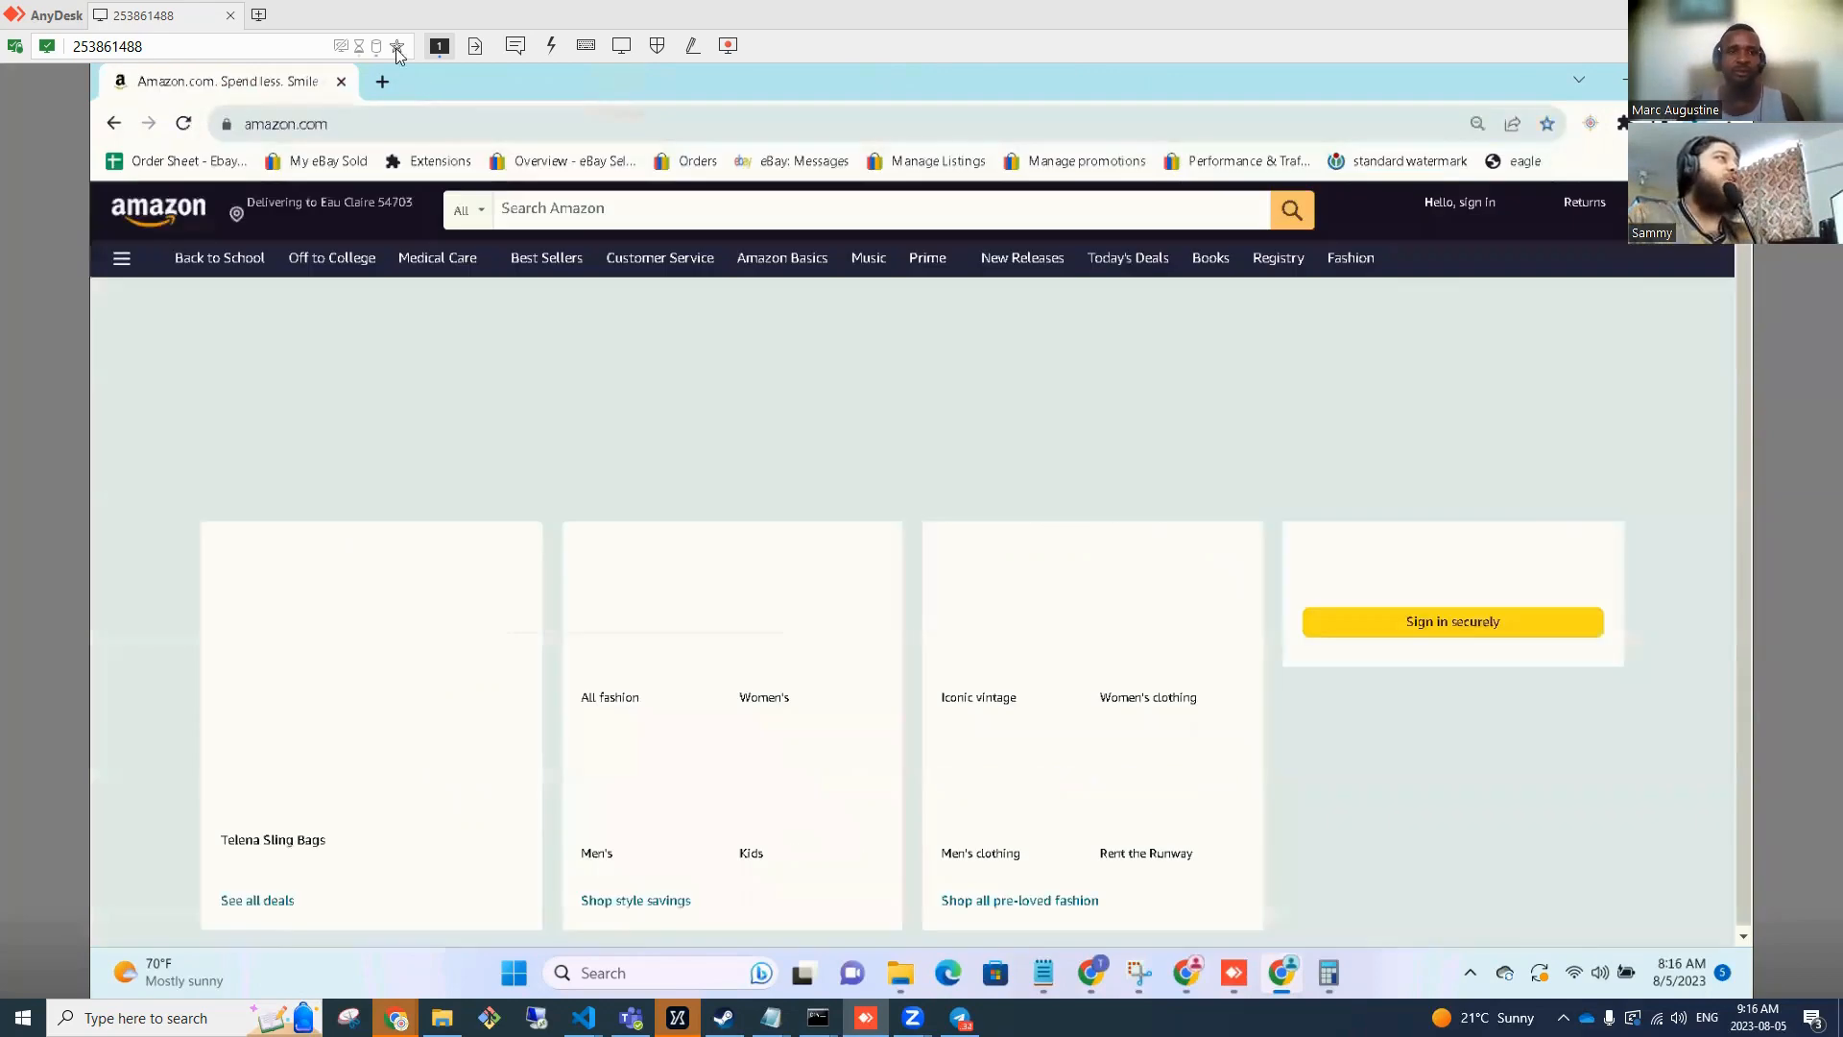
Open amazon.com in an additional browser tab.
left_click(383, 82)
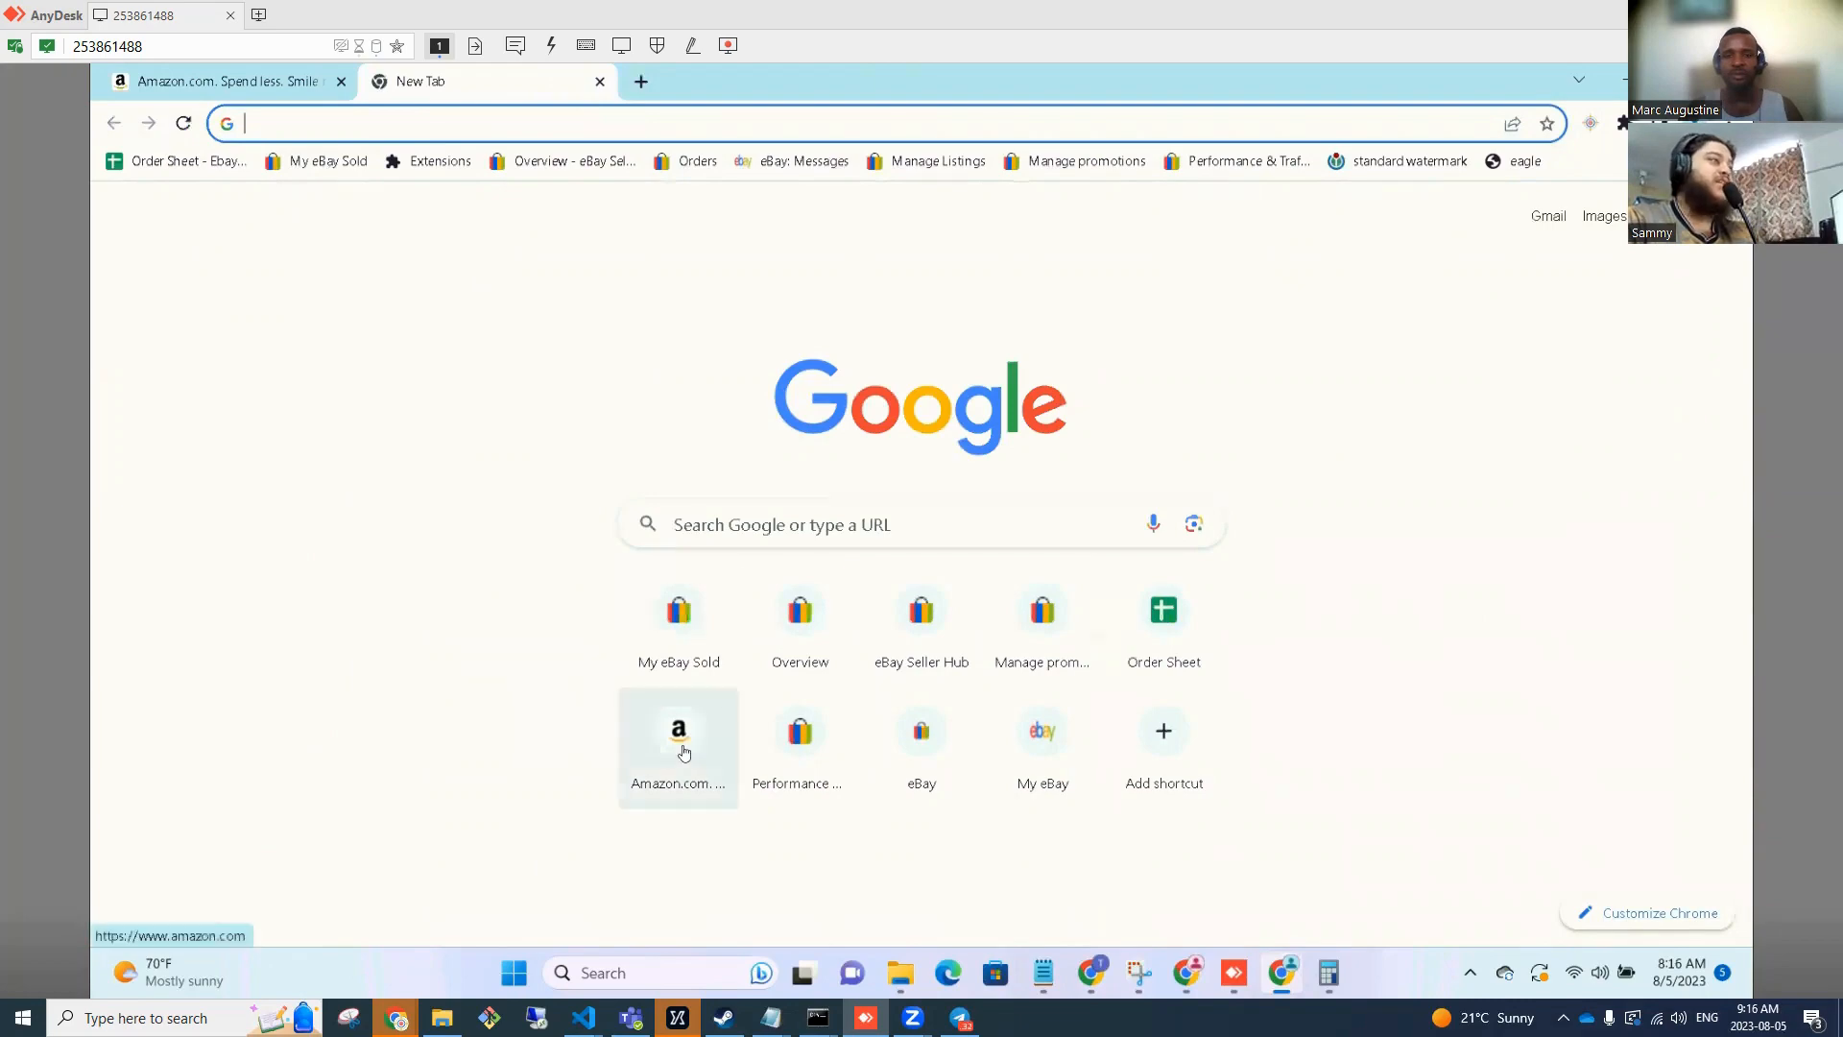
left_click(597, 119)
type("a")
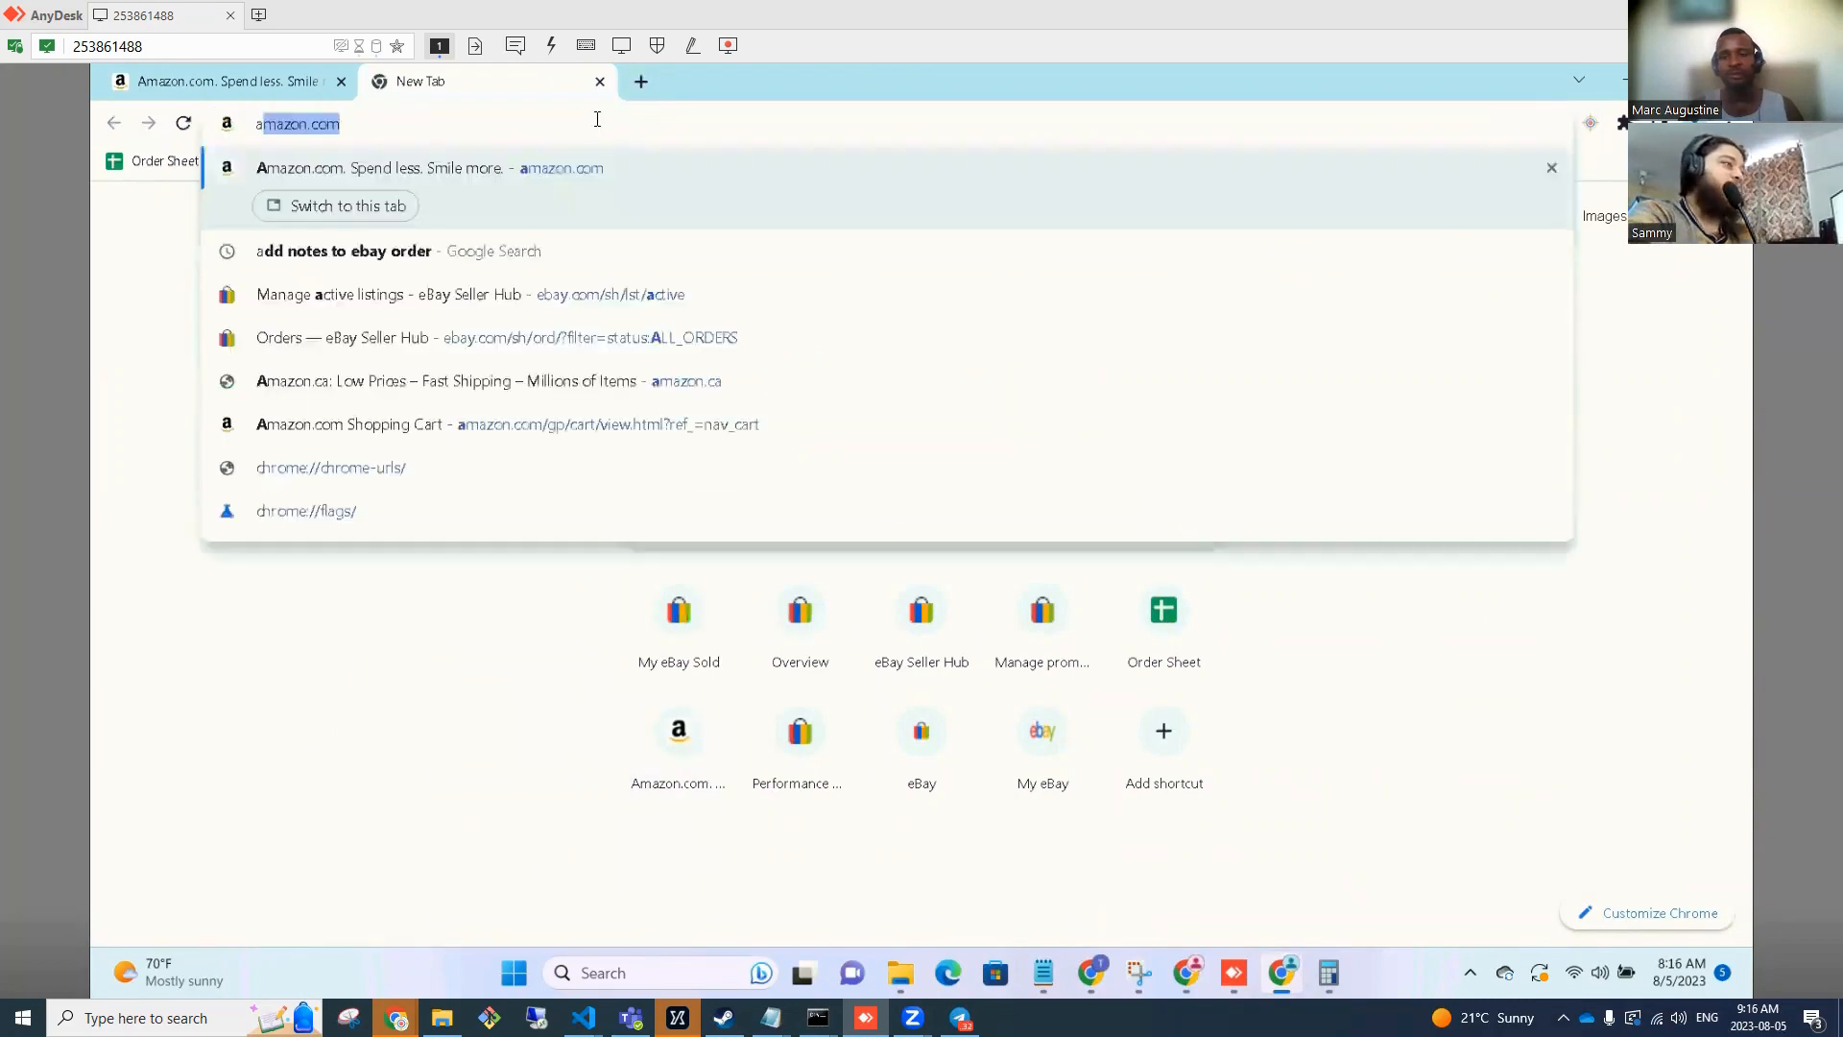
type("mazon.com")
key("Return")
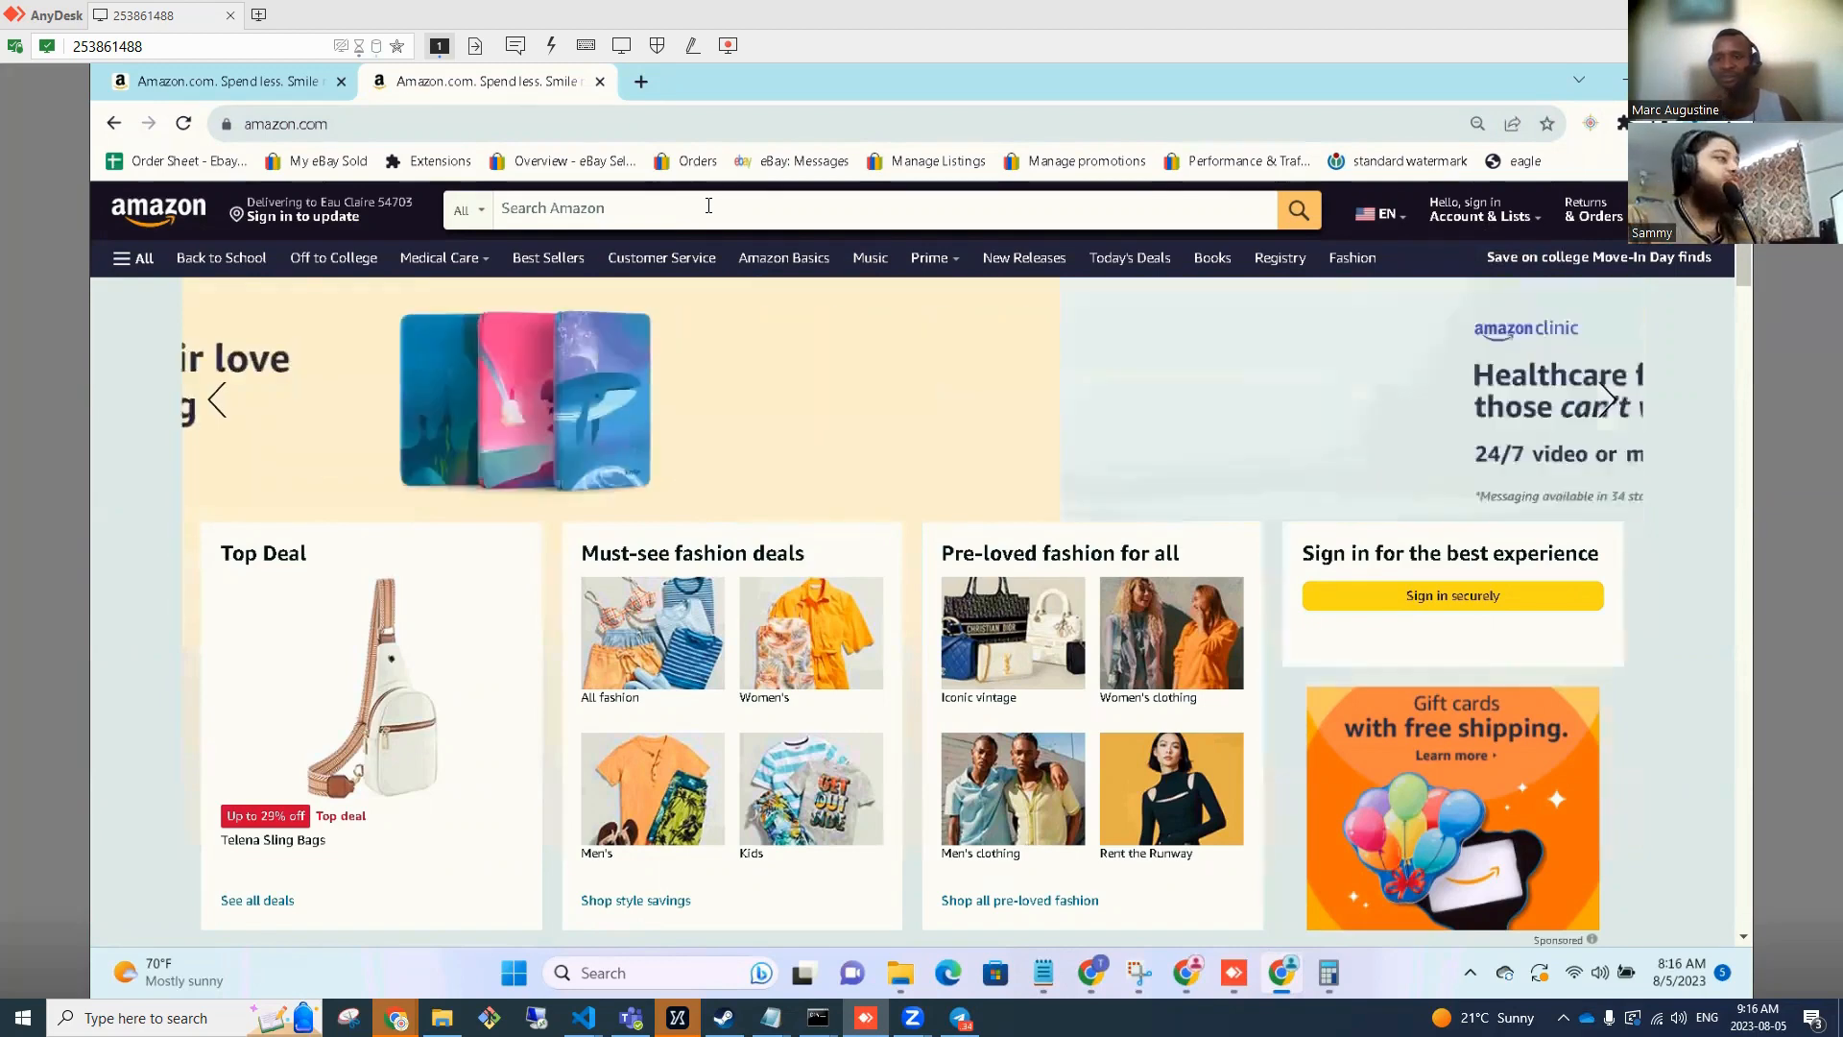
Search Amazon for the trending suggestion "paper towels bulk" and look through the results.
left_click(708, 206)
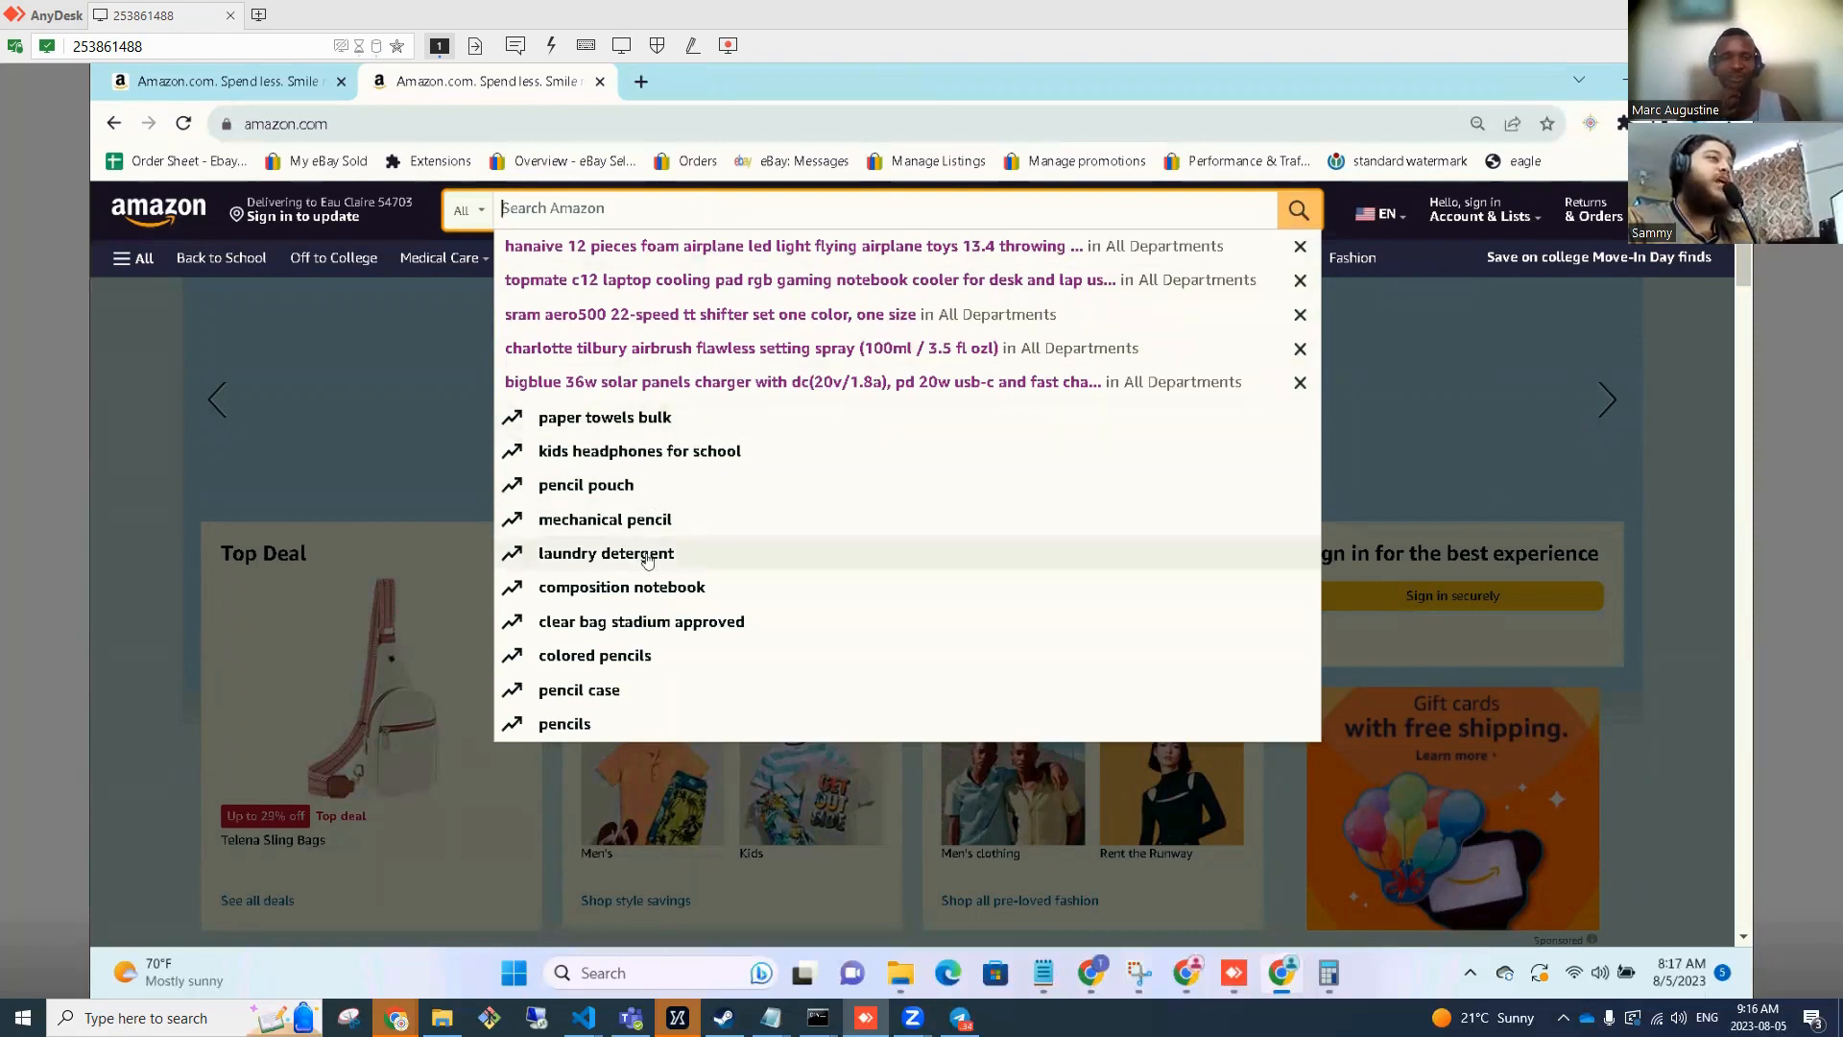
scroll(683, 447, "down", 1)
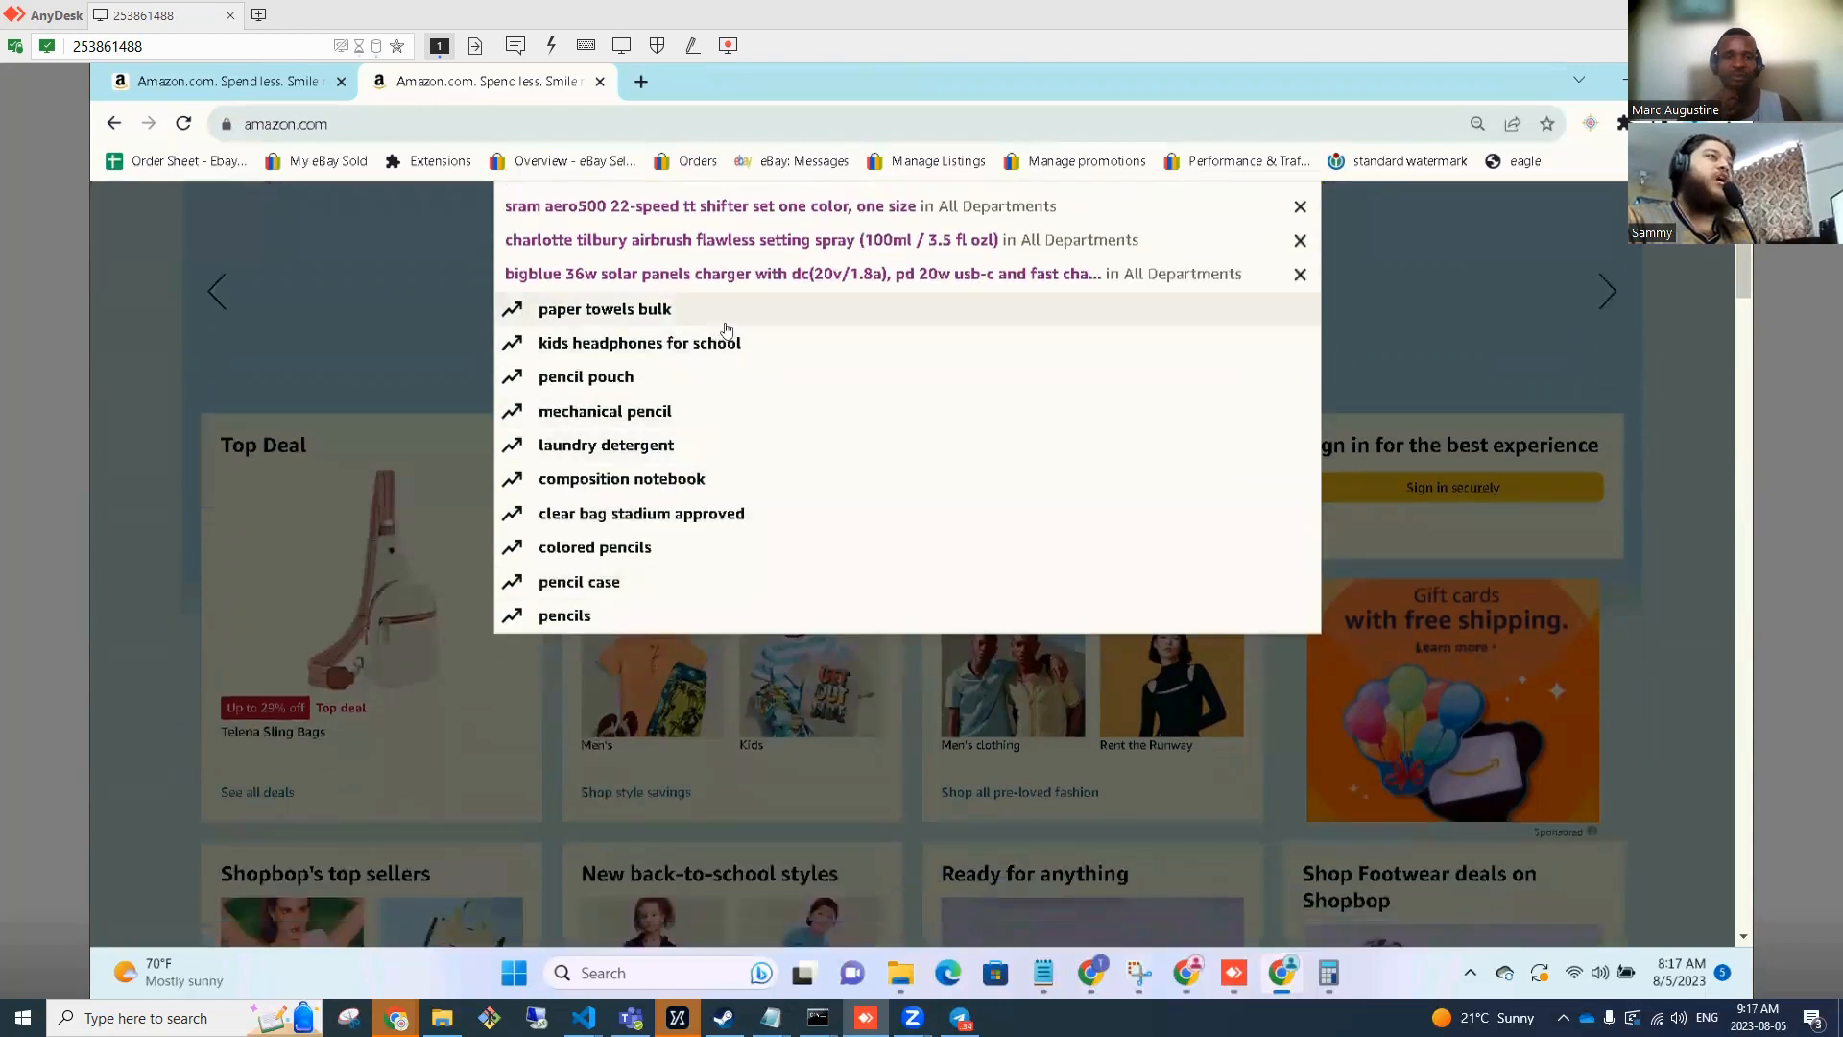
left_click(689, 308)
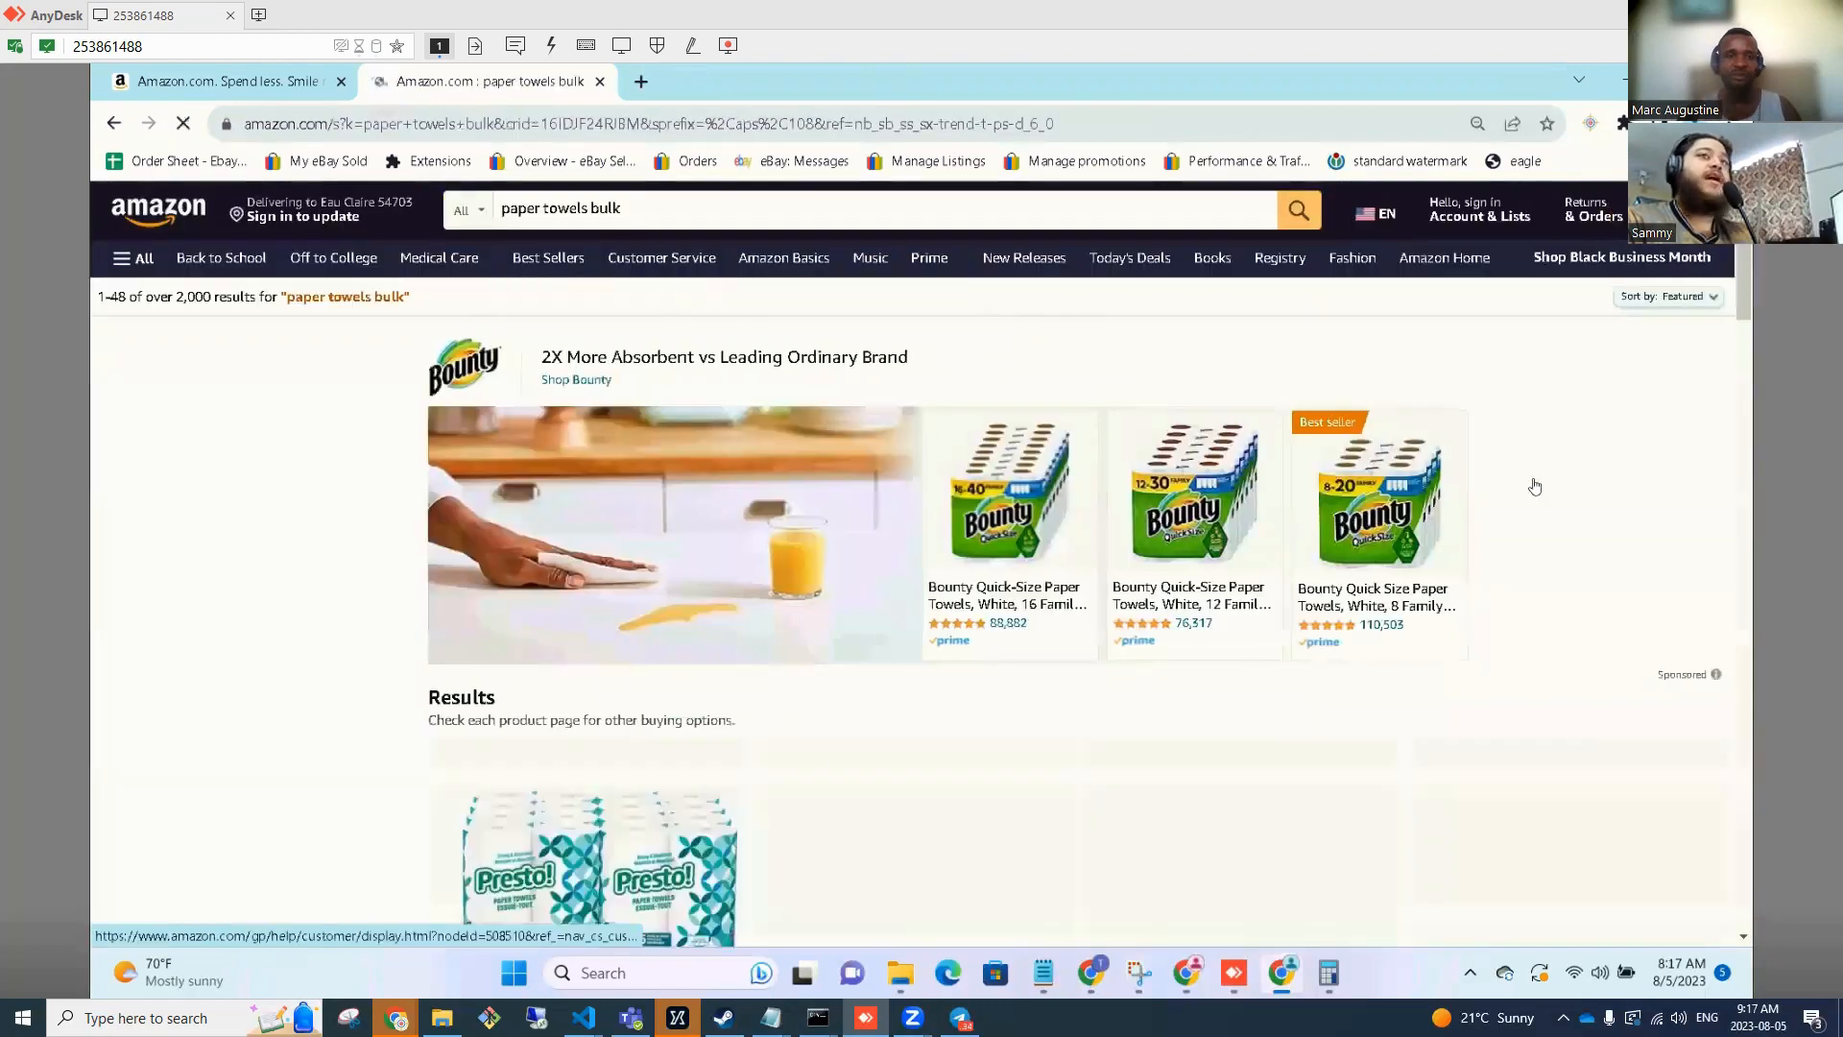
scroll(1411, 394, "down", 3)
scroll(1296, 422, "down", 5)
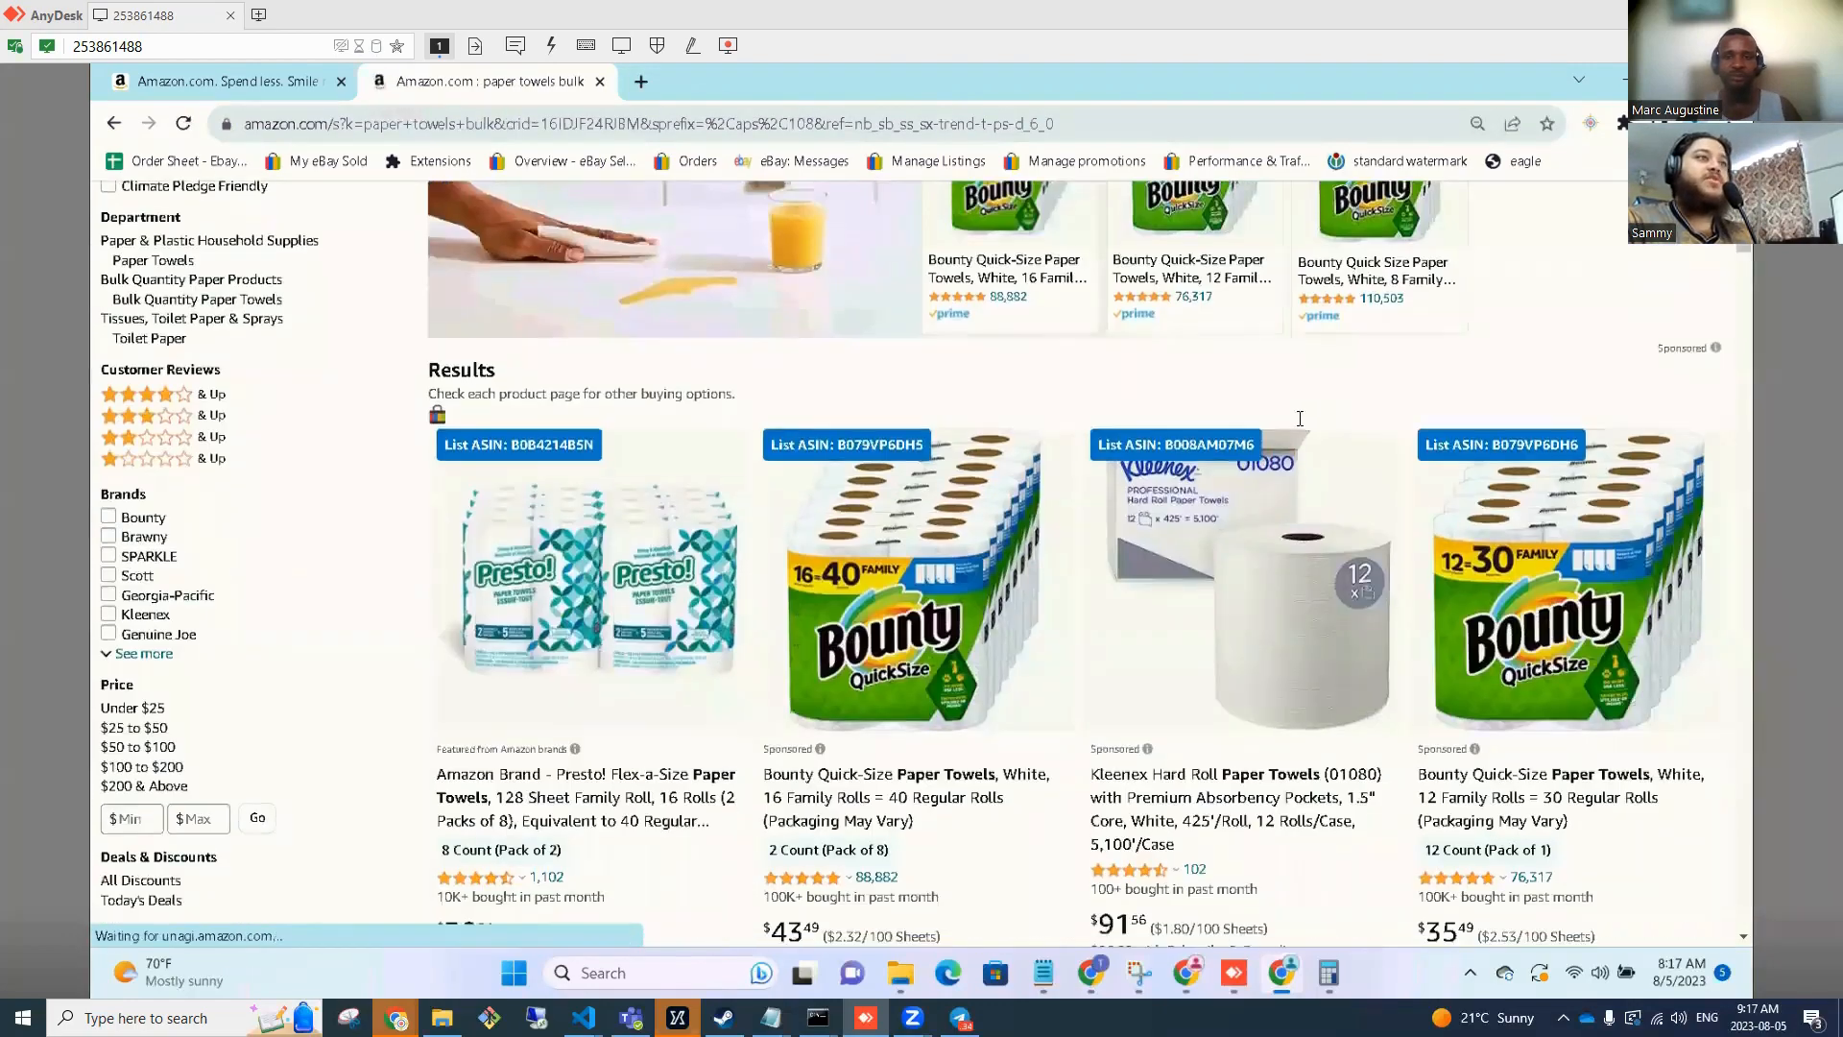
scroll(639, 279, "up", 8)
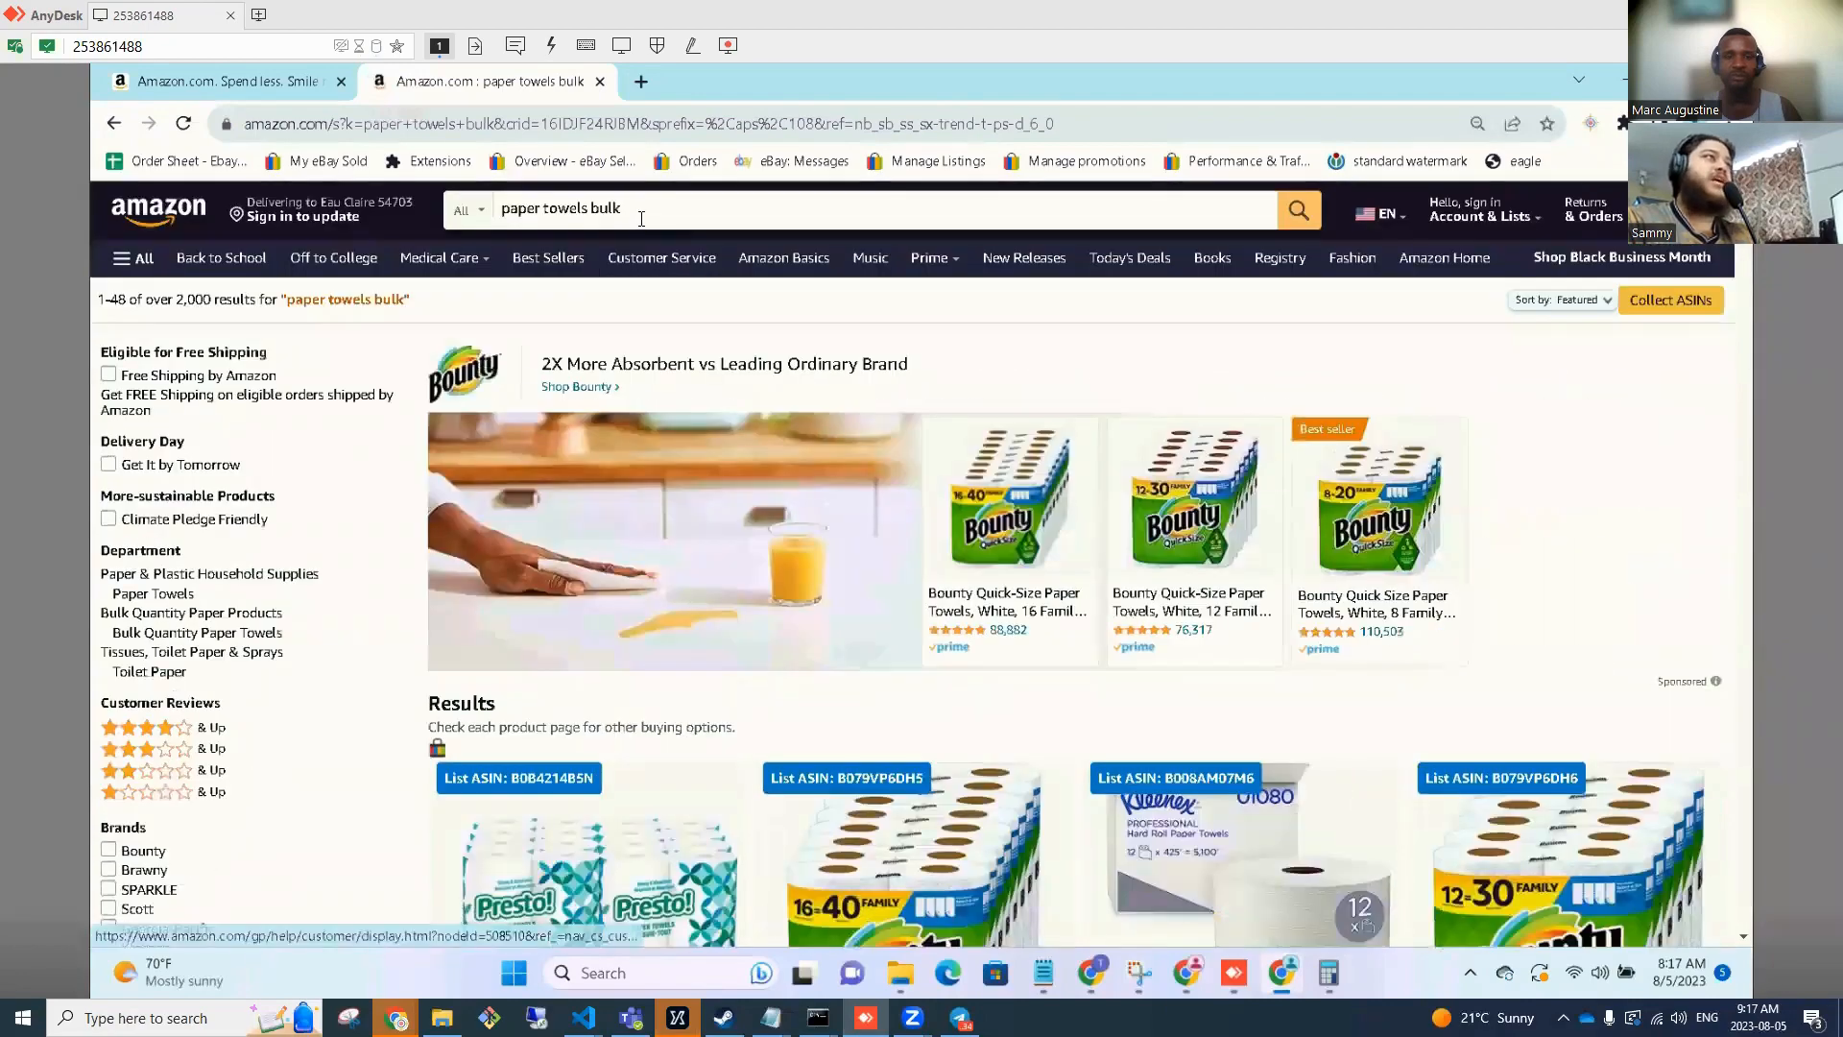
Search Amazon for "pencil case" and examine the best-selling EASTHILL pencil case's review count.
left_click(643, 219)
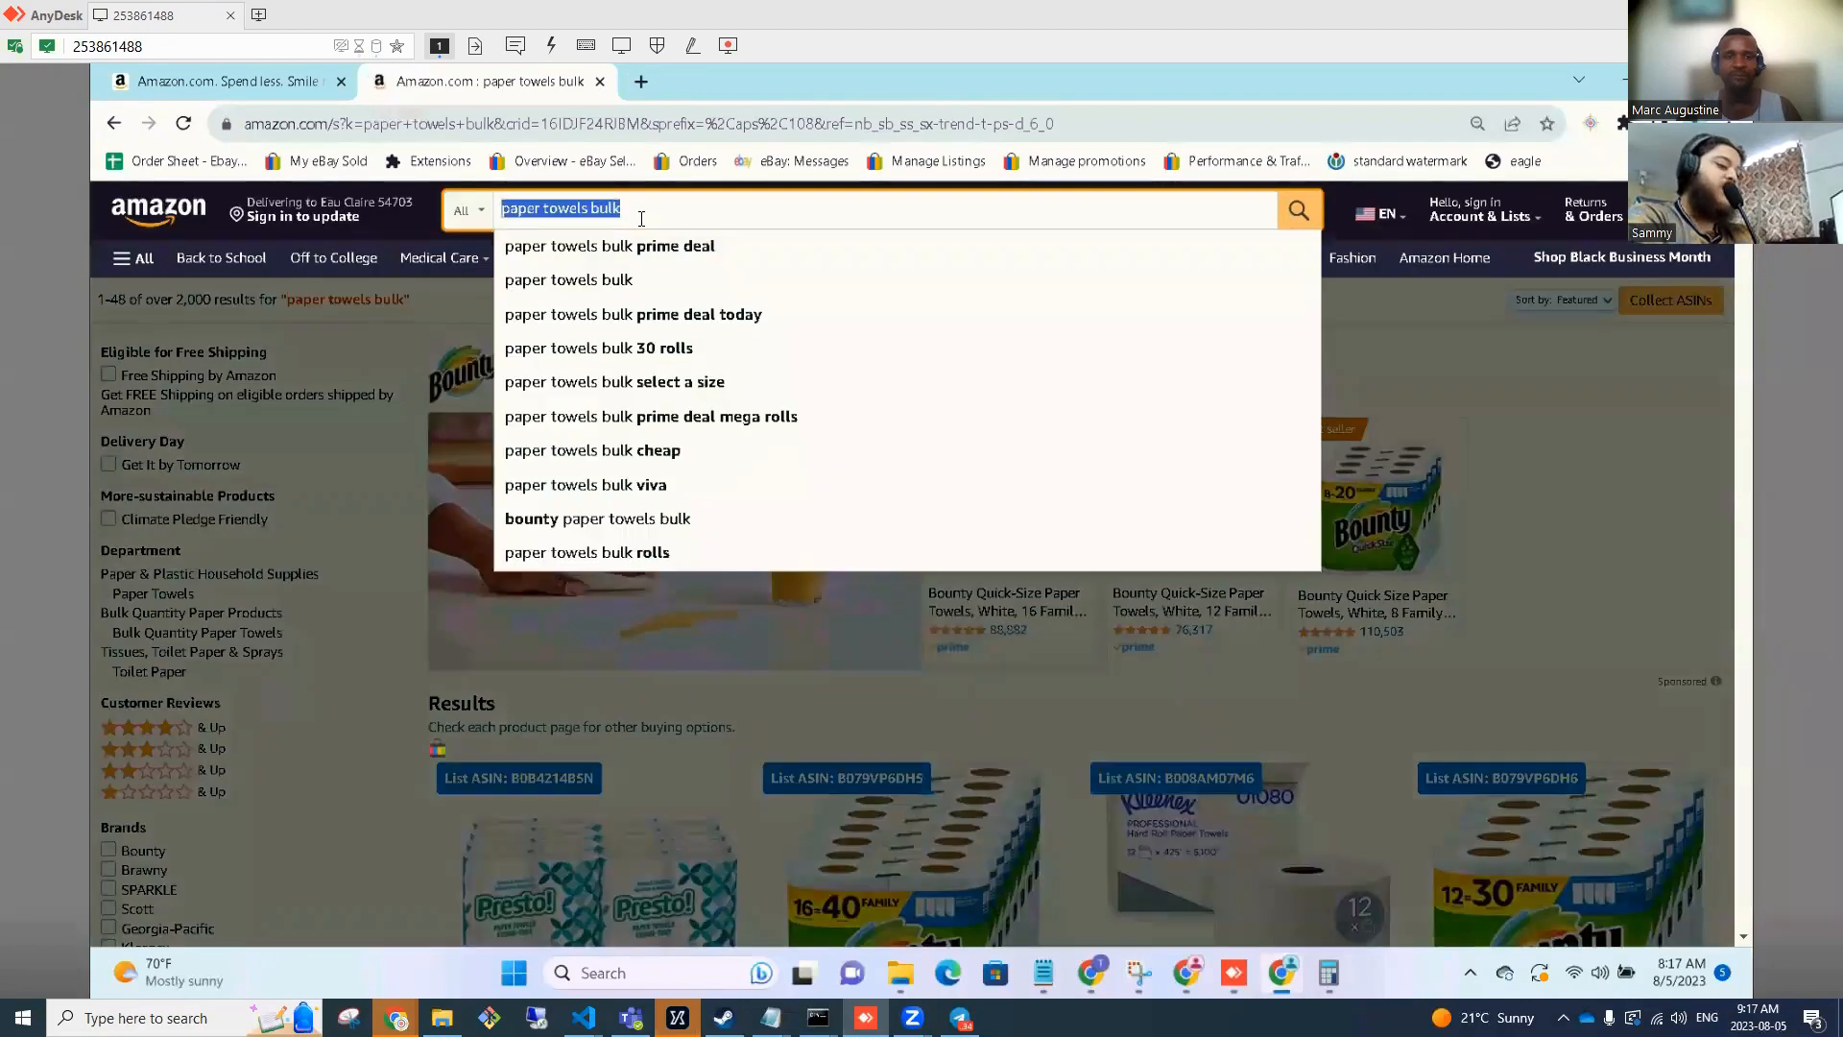
type("pencil case")
key("Return")
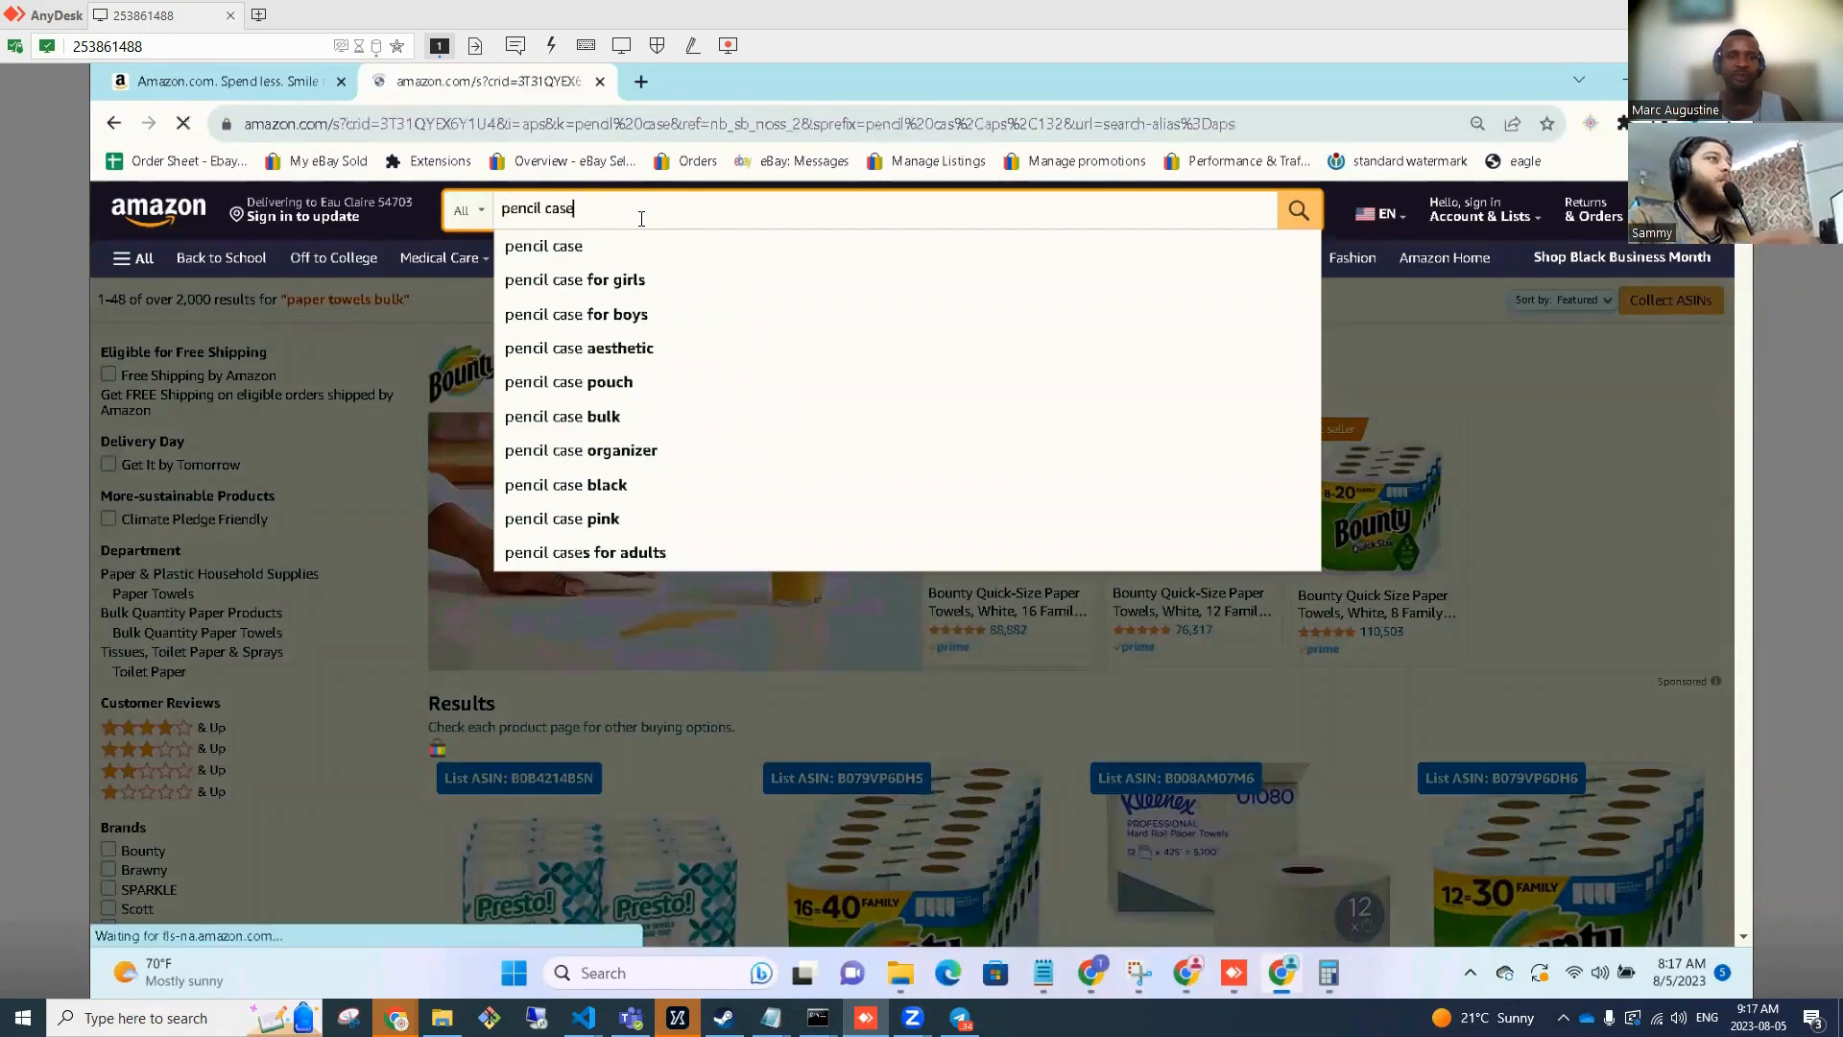
scroll(865, 278, "down", 1)
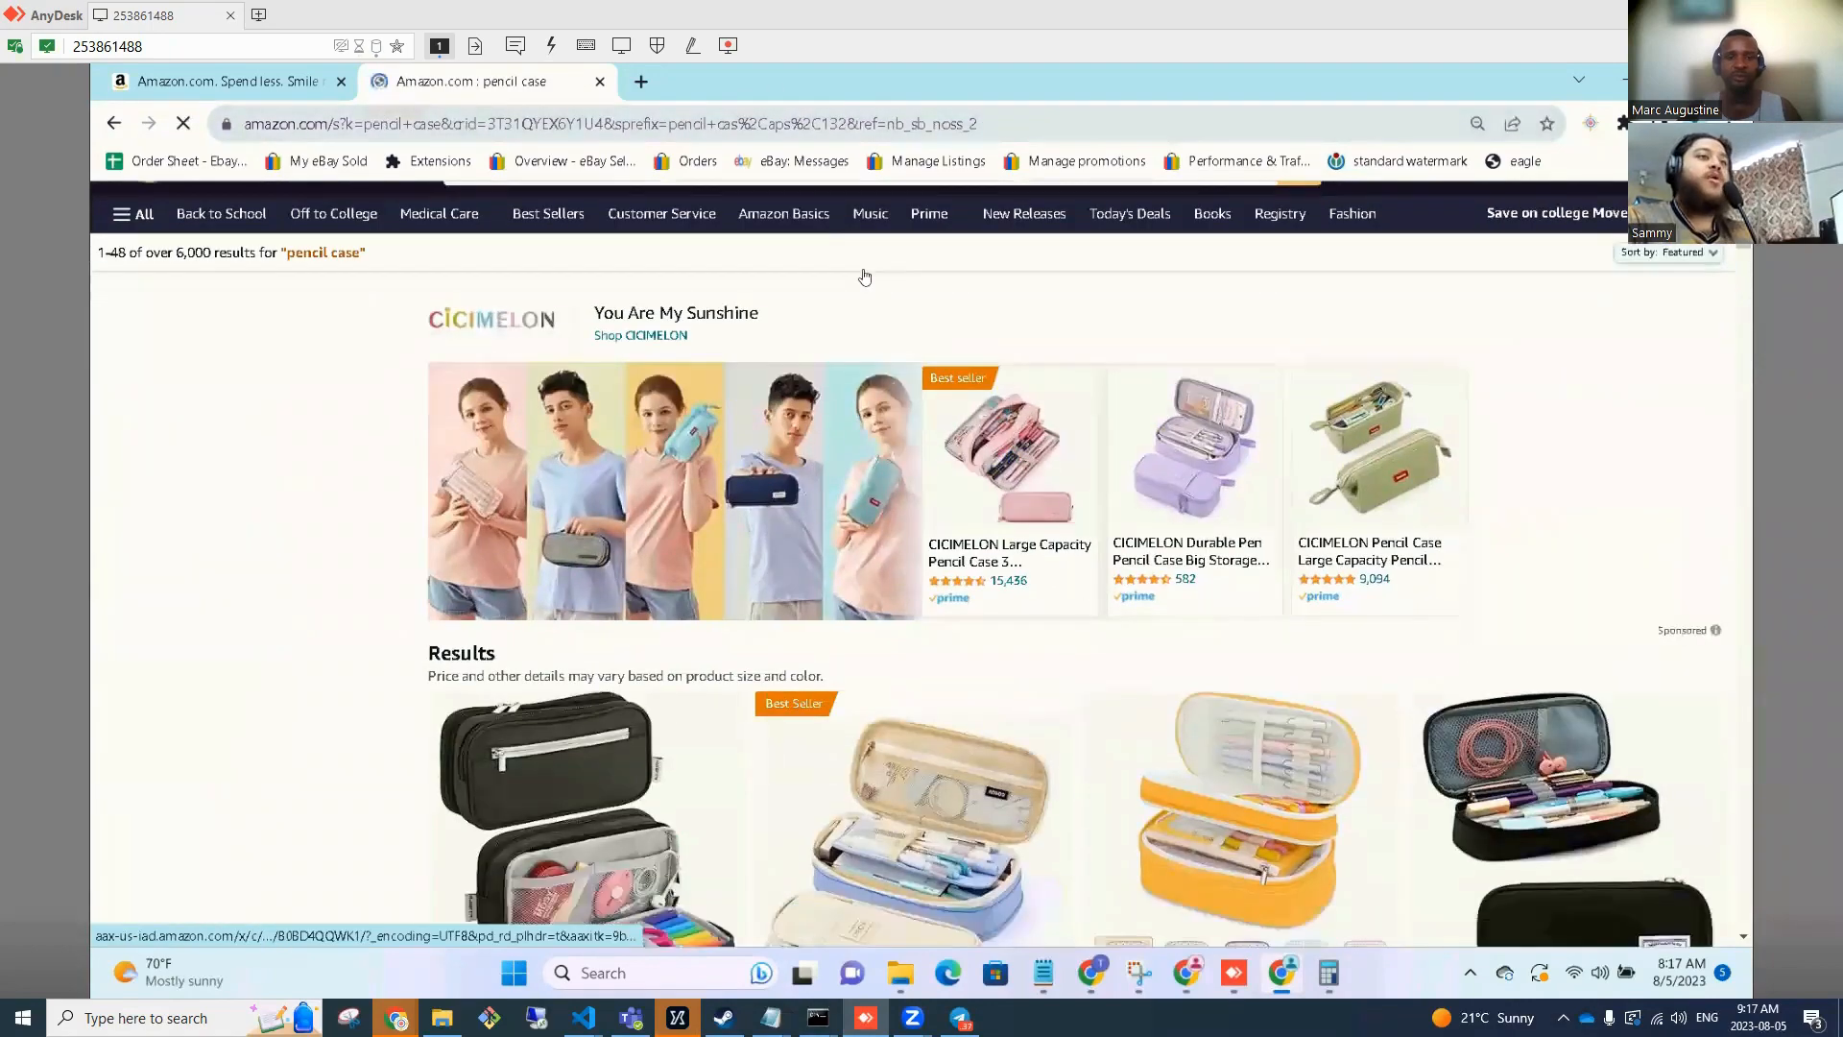
scroll(865, 277, "down", 5)
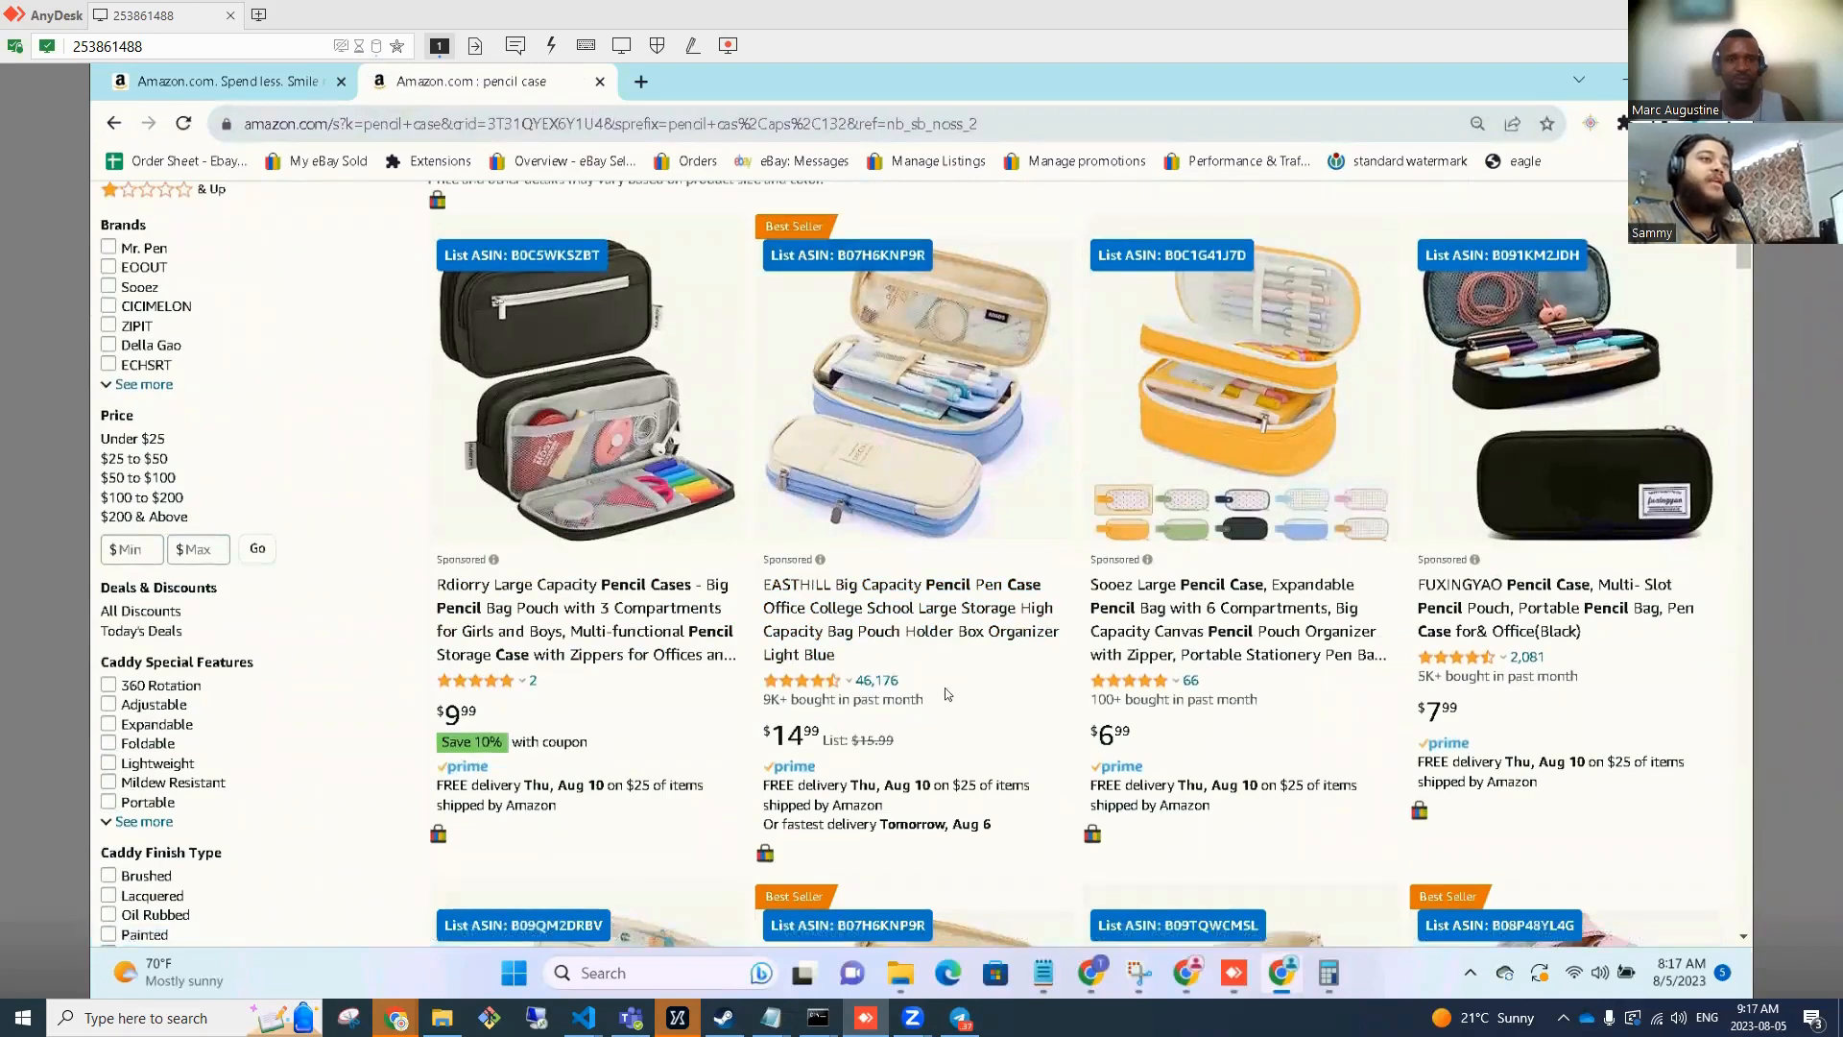
left_click_drag(849, 678, 900, 681)
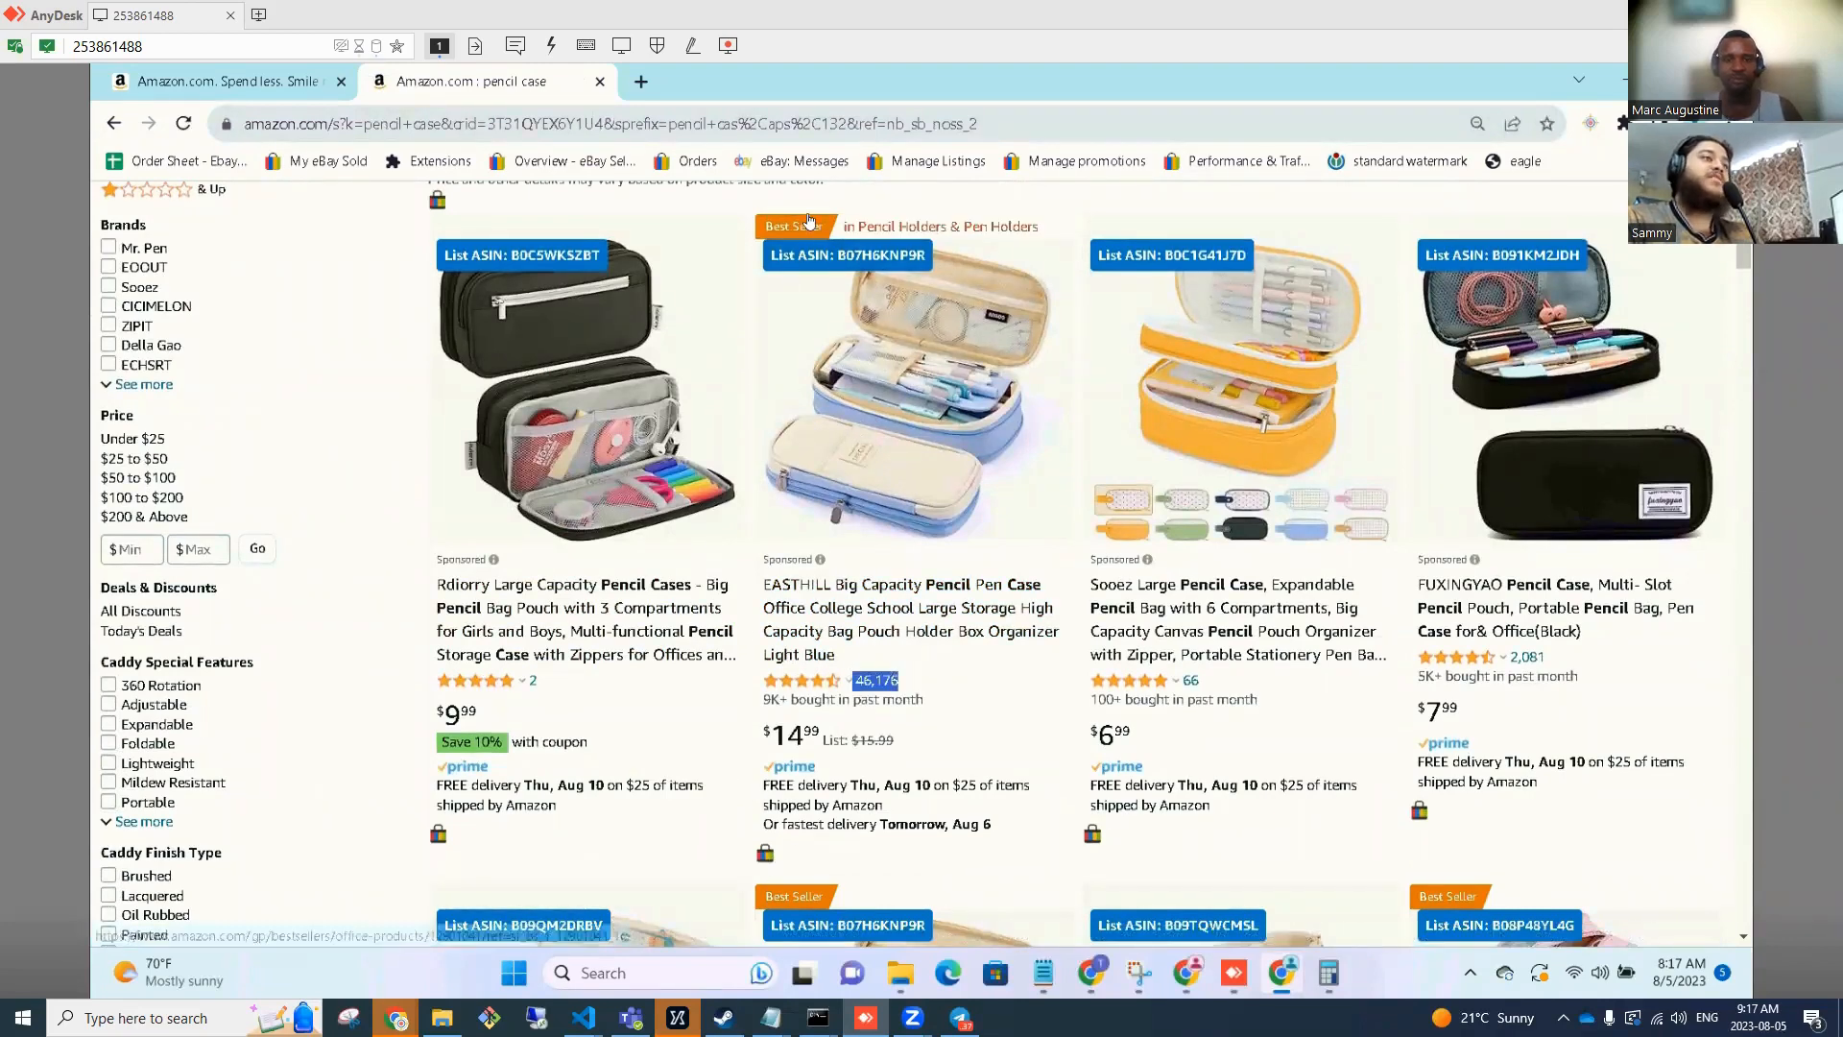
Look up the EASTHILL pencil case on eBay from its Amazon result and browse the competing listings.
left_click(763, 858)
left_click(553, 83)
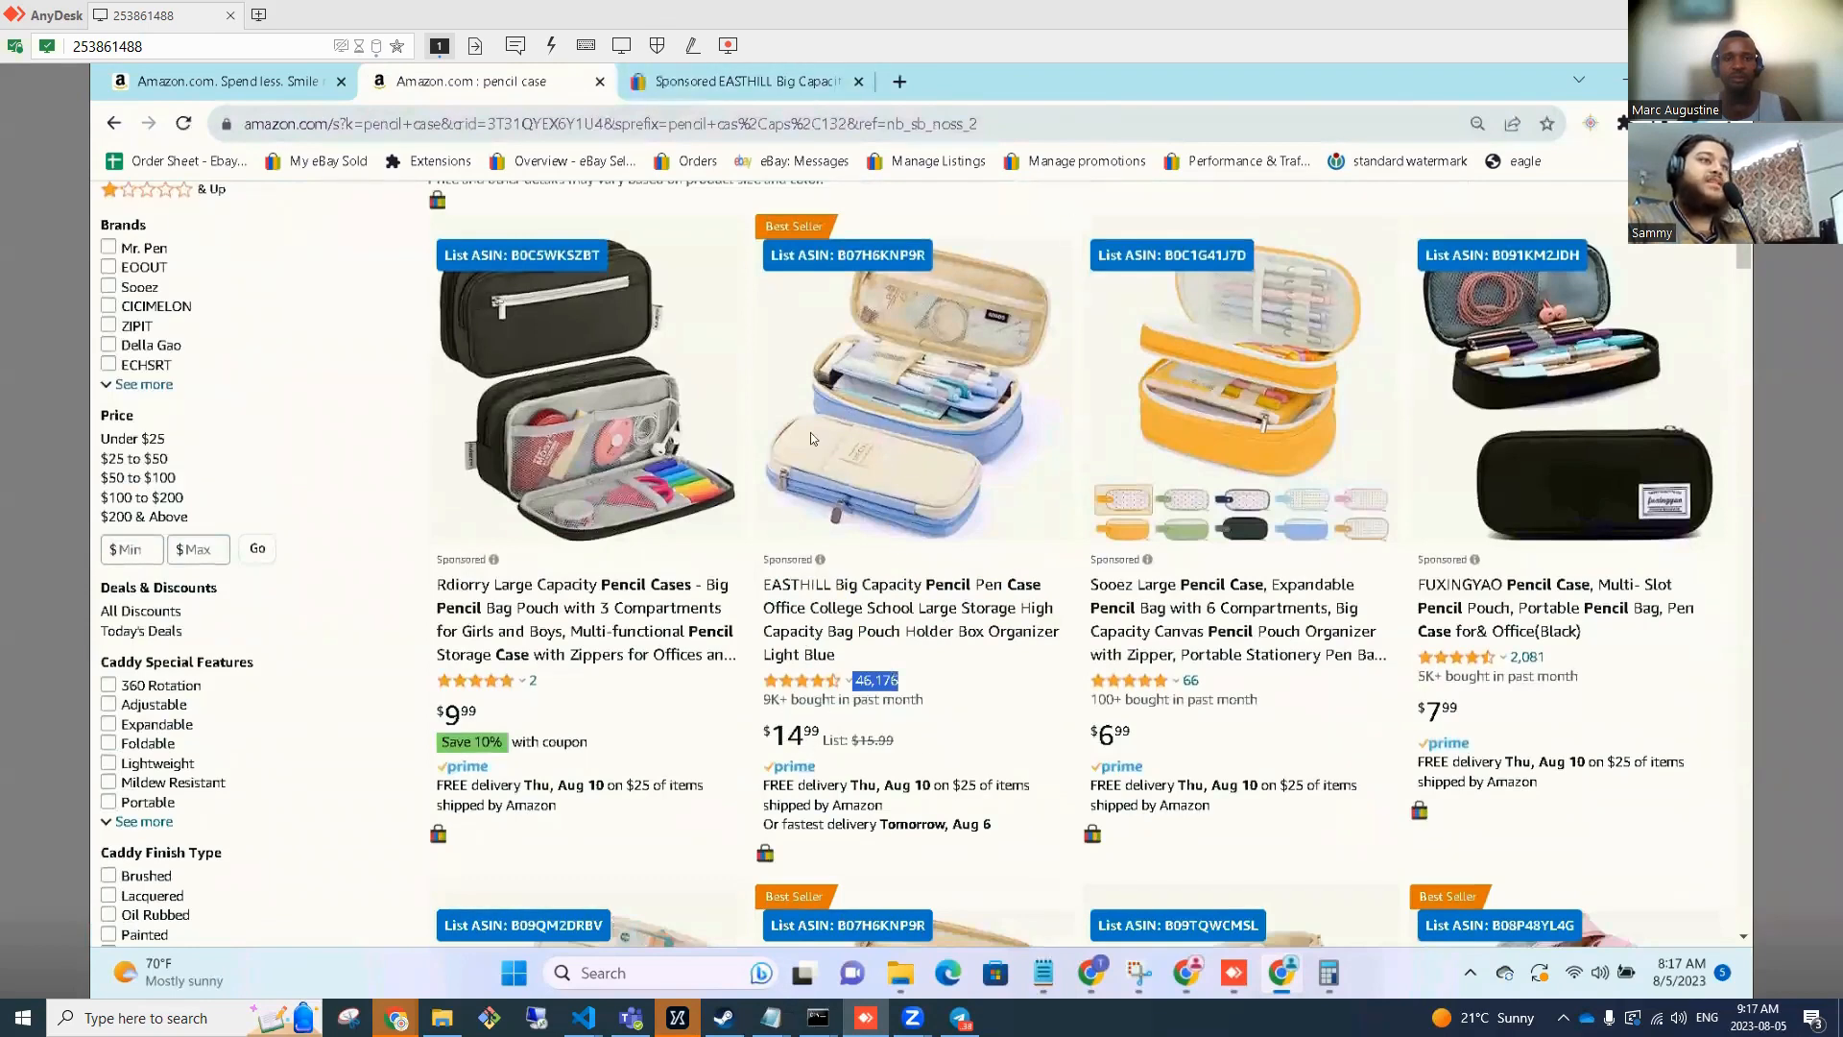
left_click(817, 84)
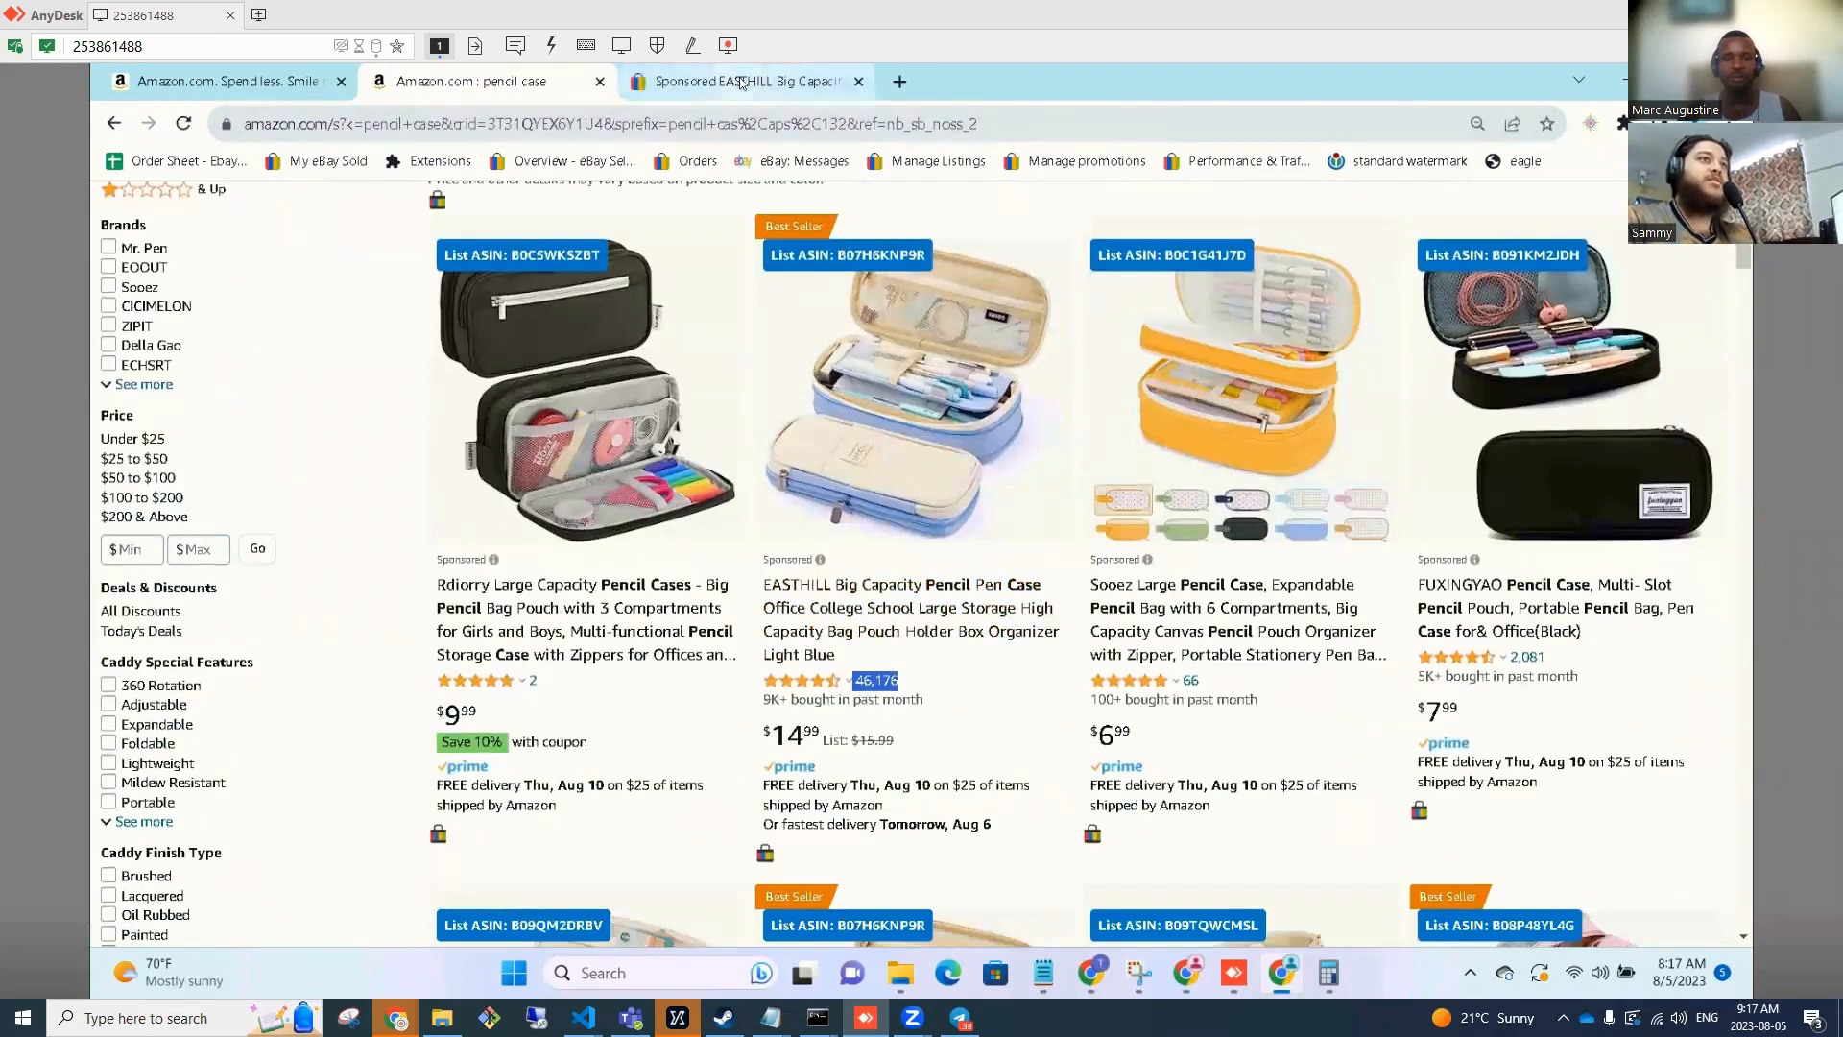
scroll(614, 443, "down", 1)
scroll(614, 451, "down", 2)
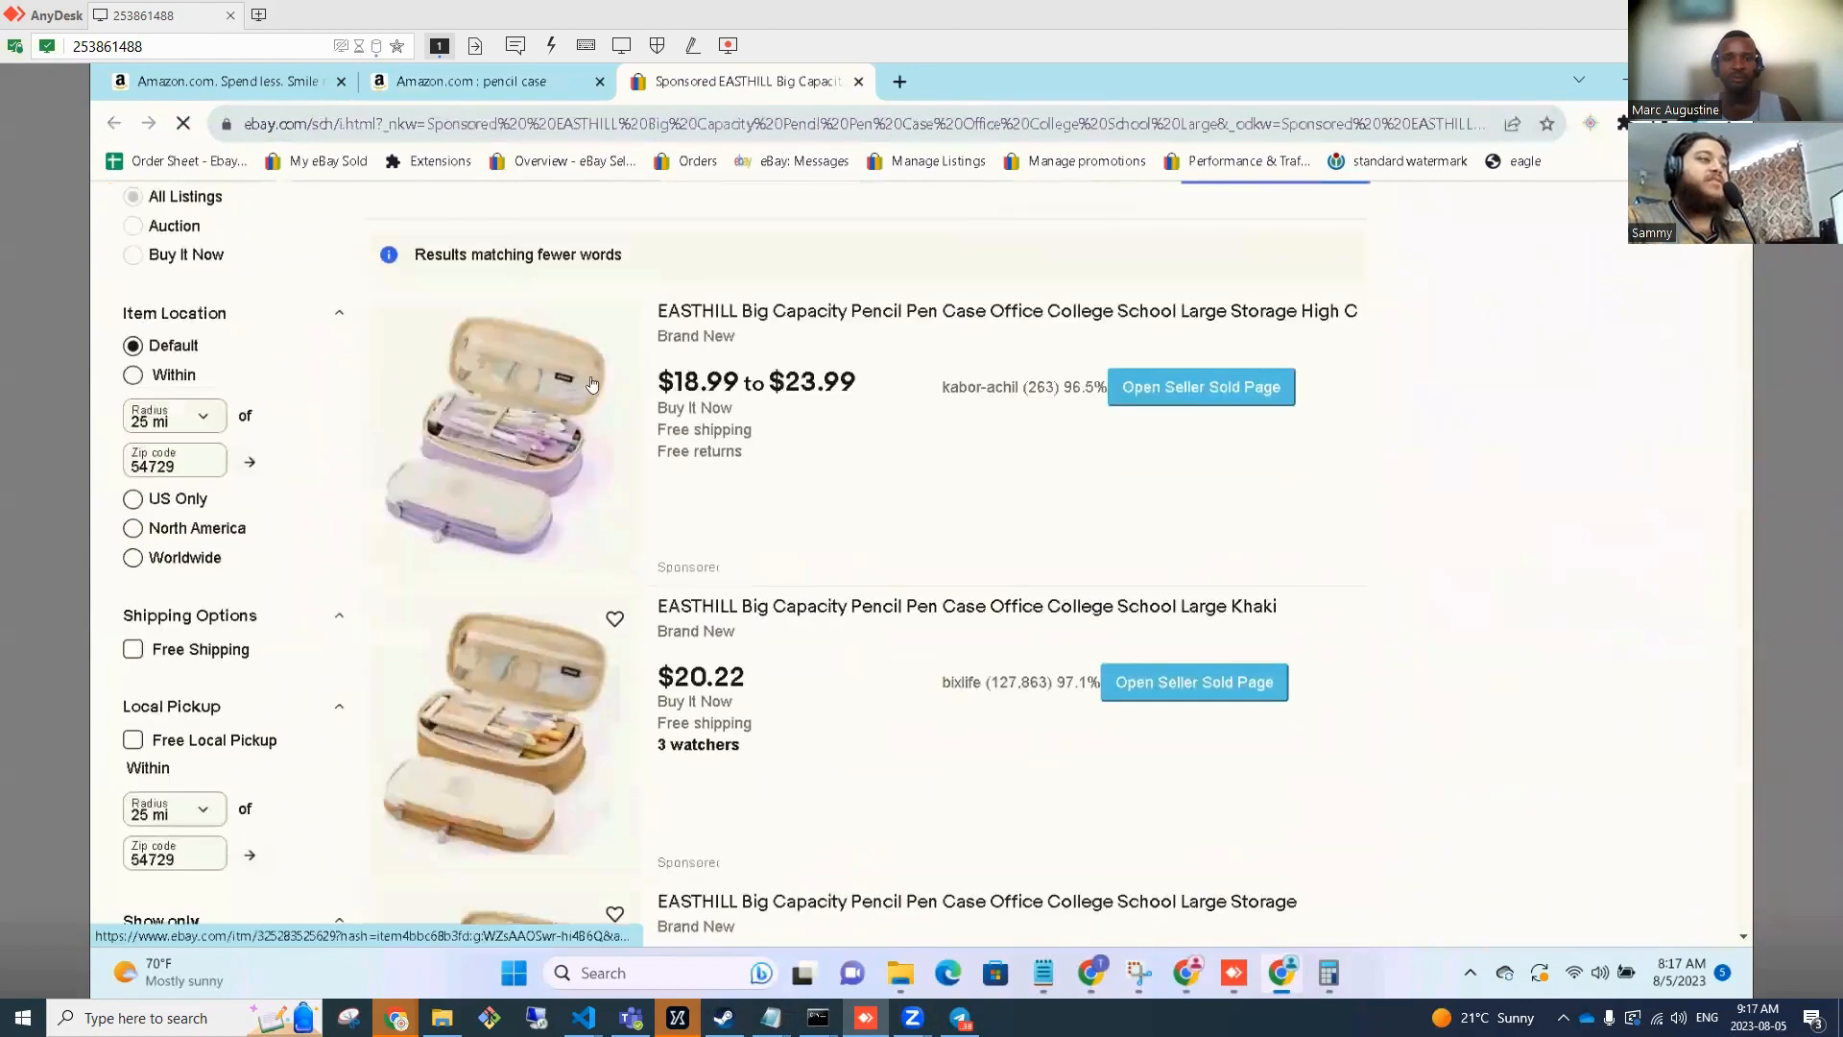
Compare the prices, shipping terms and seller feedback of the EASTHILL pencil case listings on eBay.
scroll(740, 499, "down", 4)
scroll(739, 495, "down", 10)
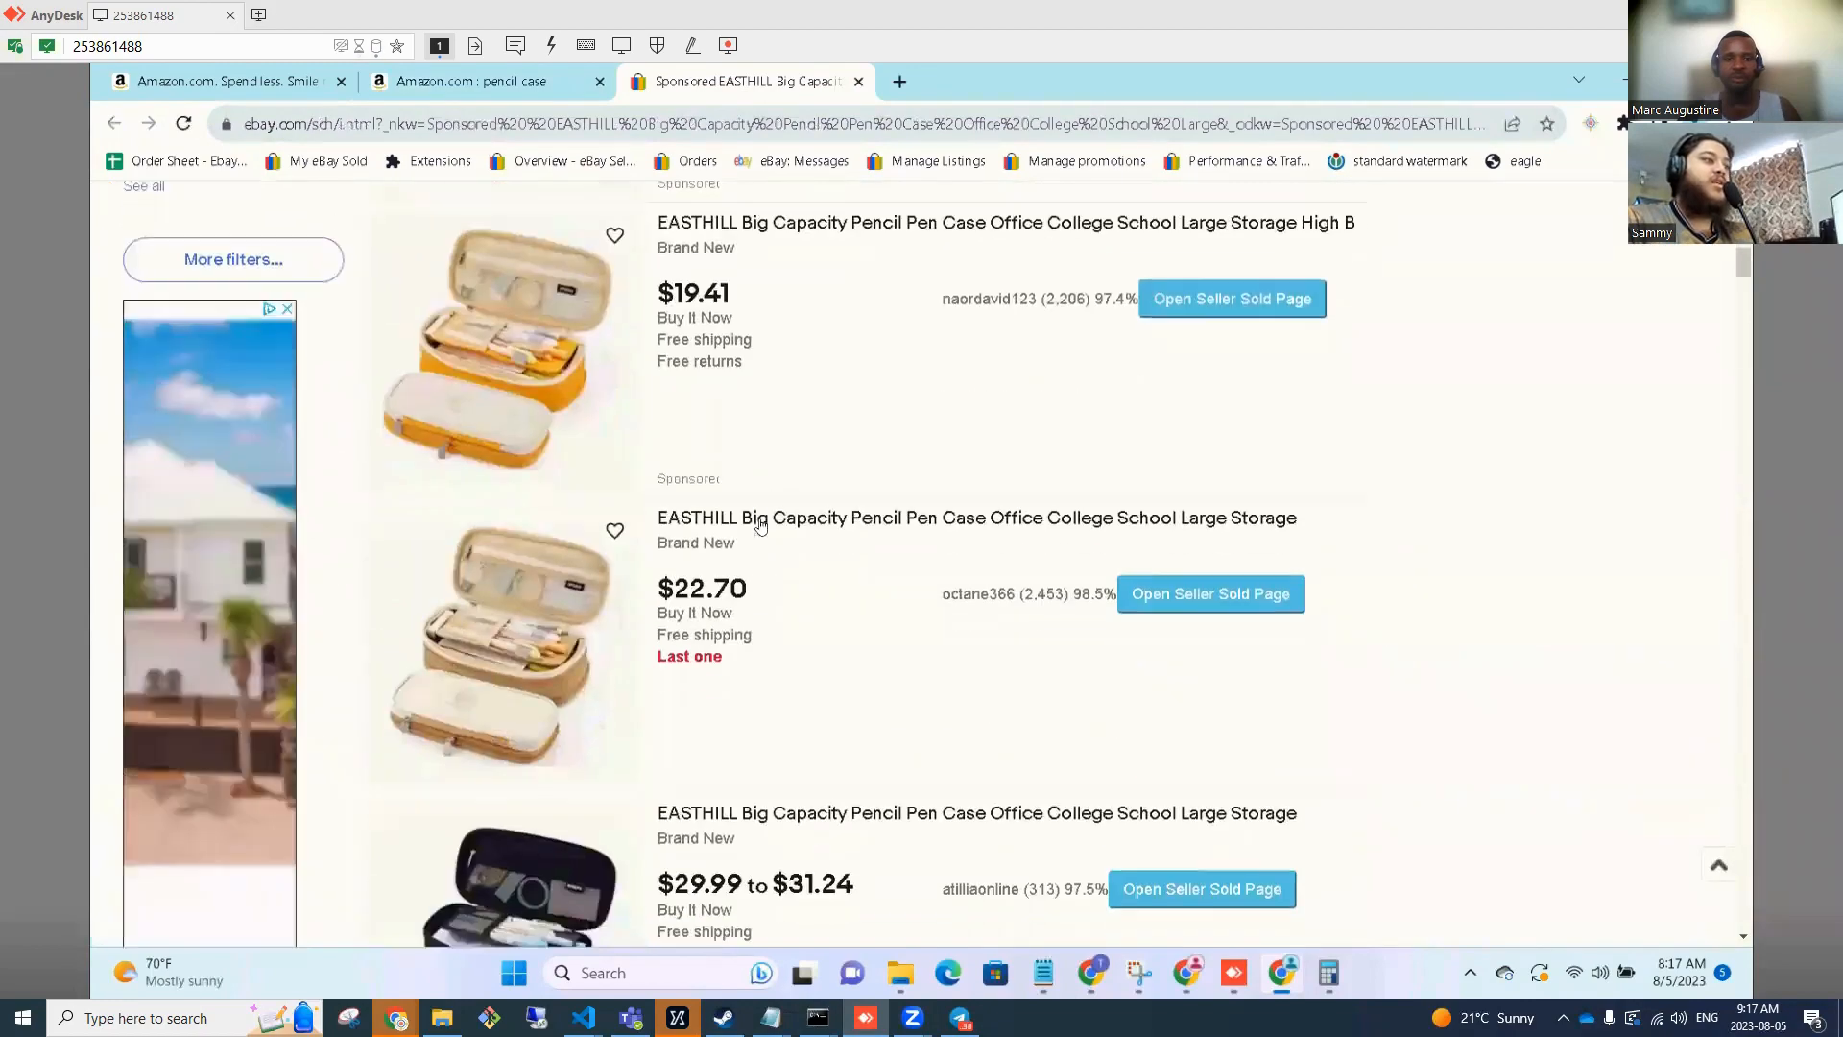
scroll(844, 475, "down", 6)
scroll(1037, 484, "down", 4)
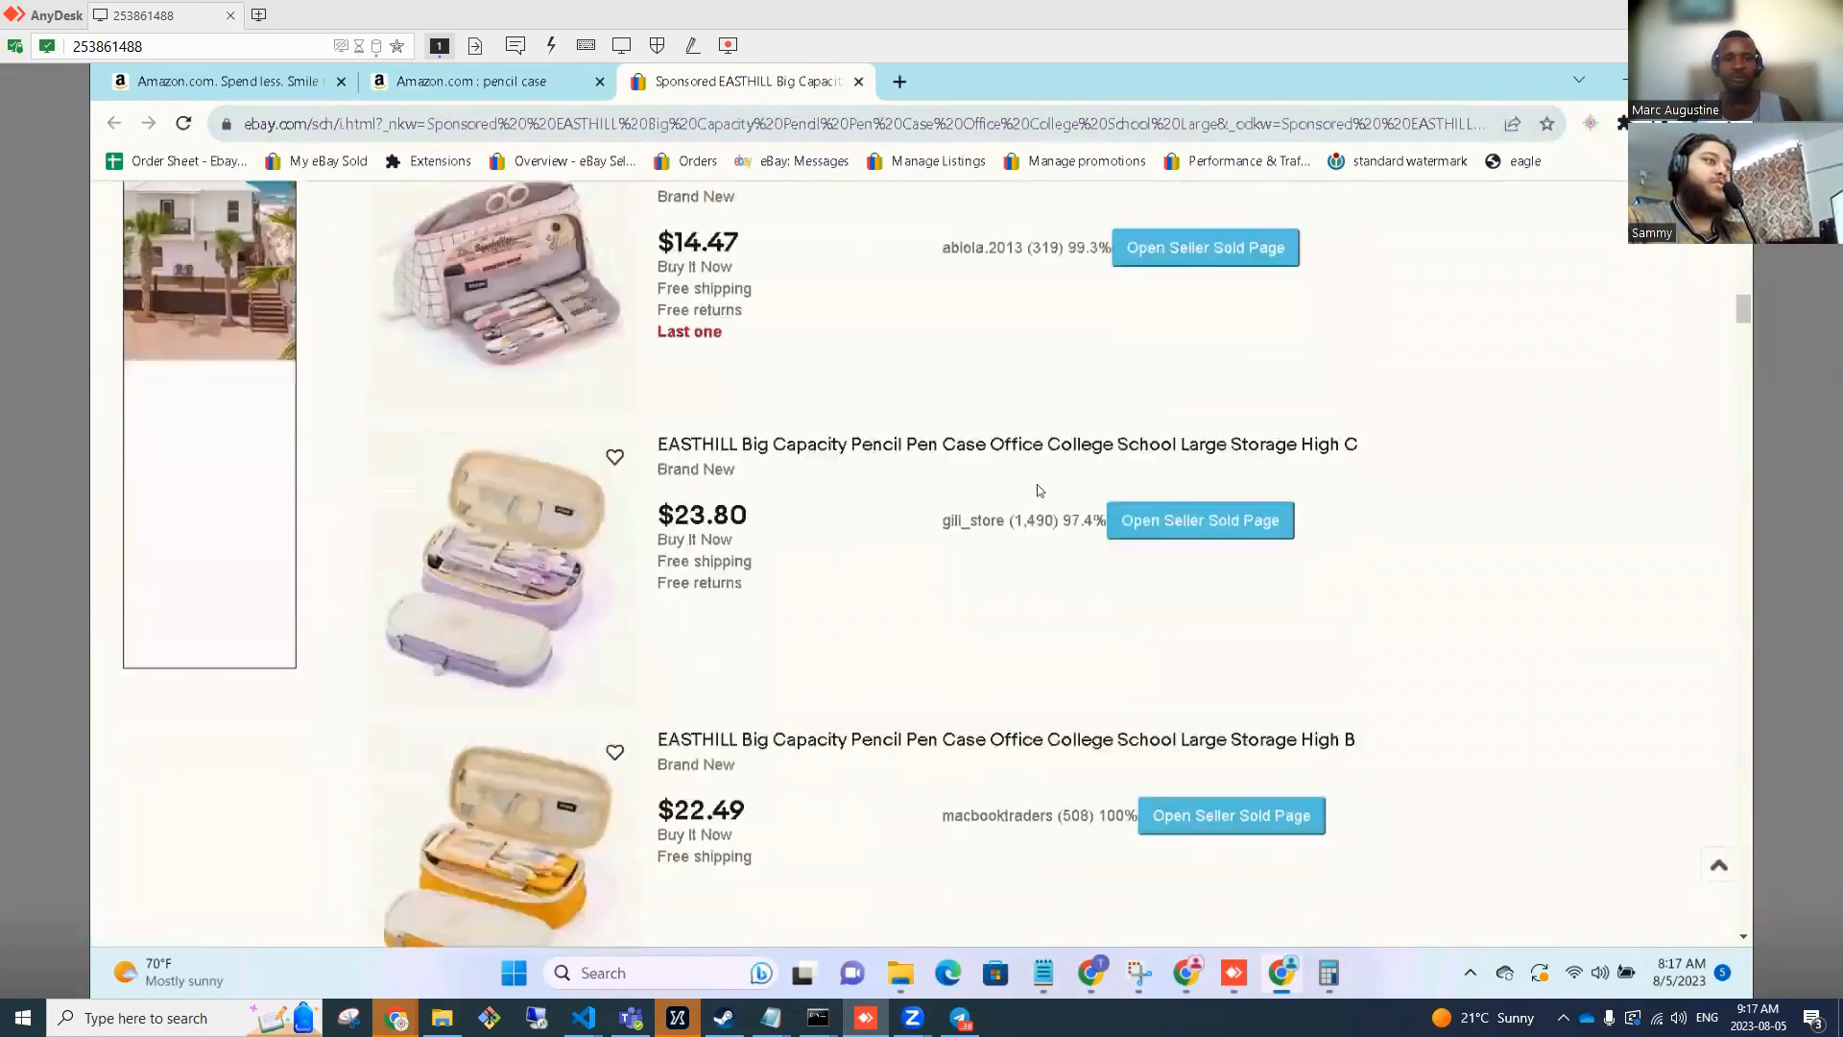
scroll(1143, 399, "up", 10)
scroll(996, 451, "up", 15)
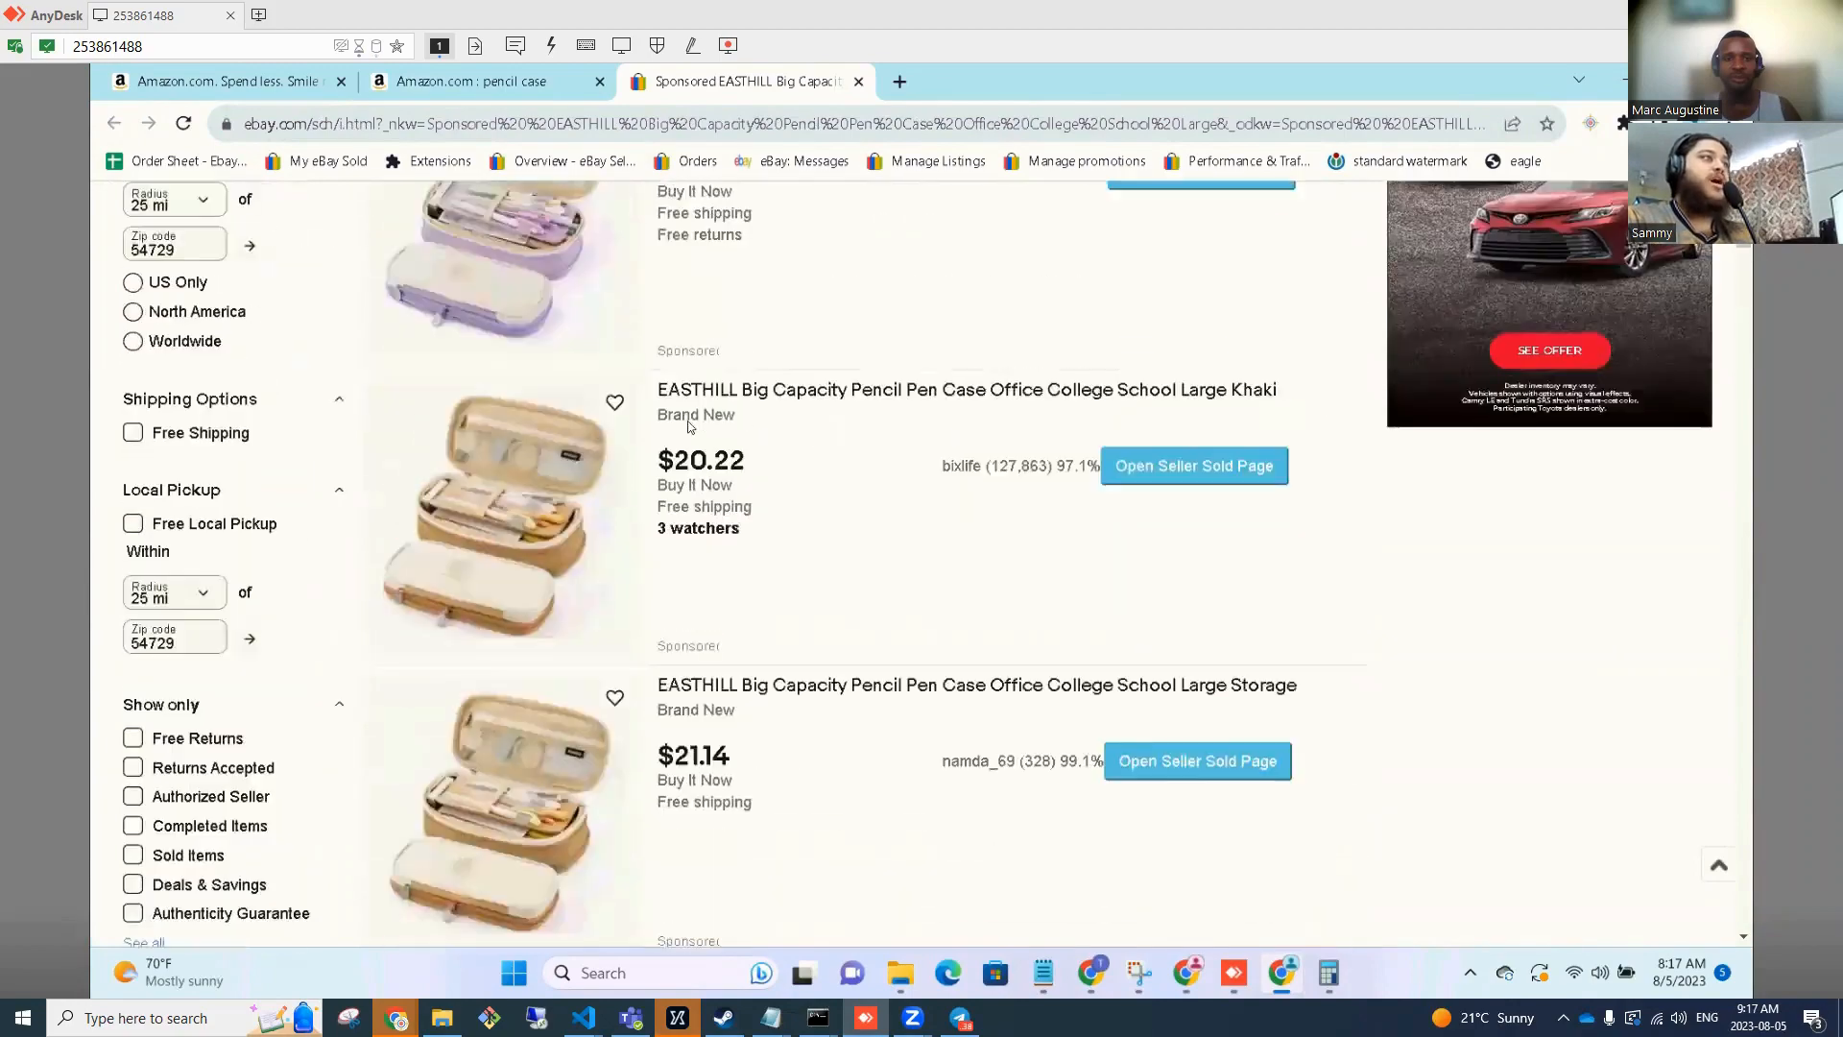
scroll(626, 718, "down", 4)
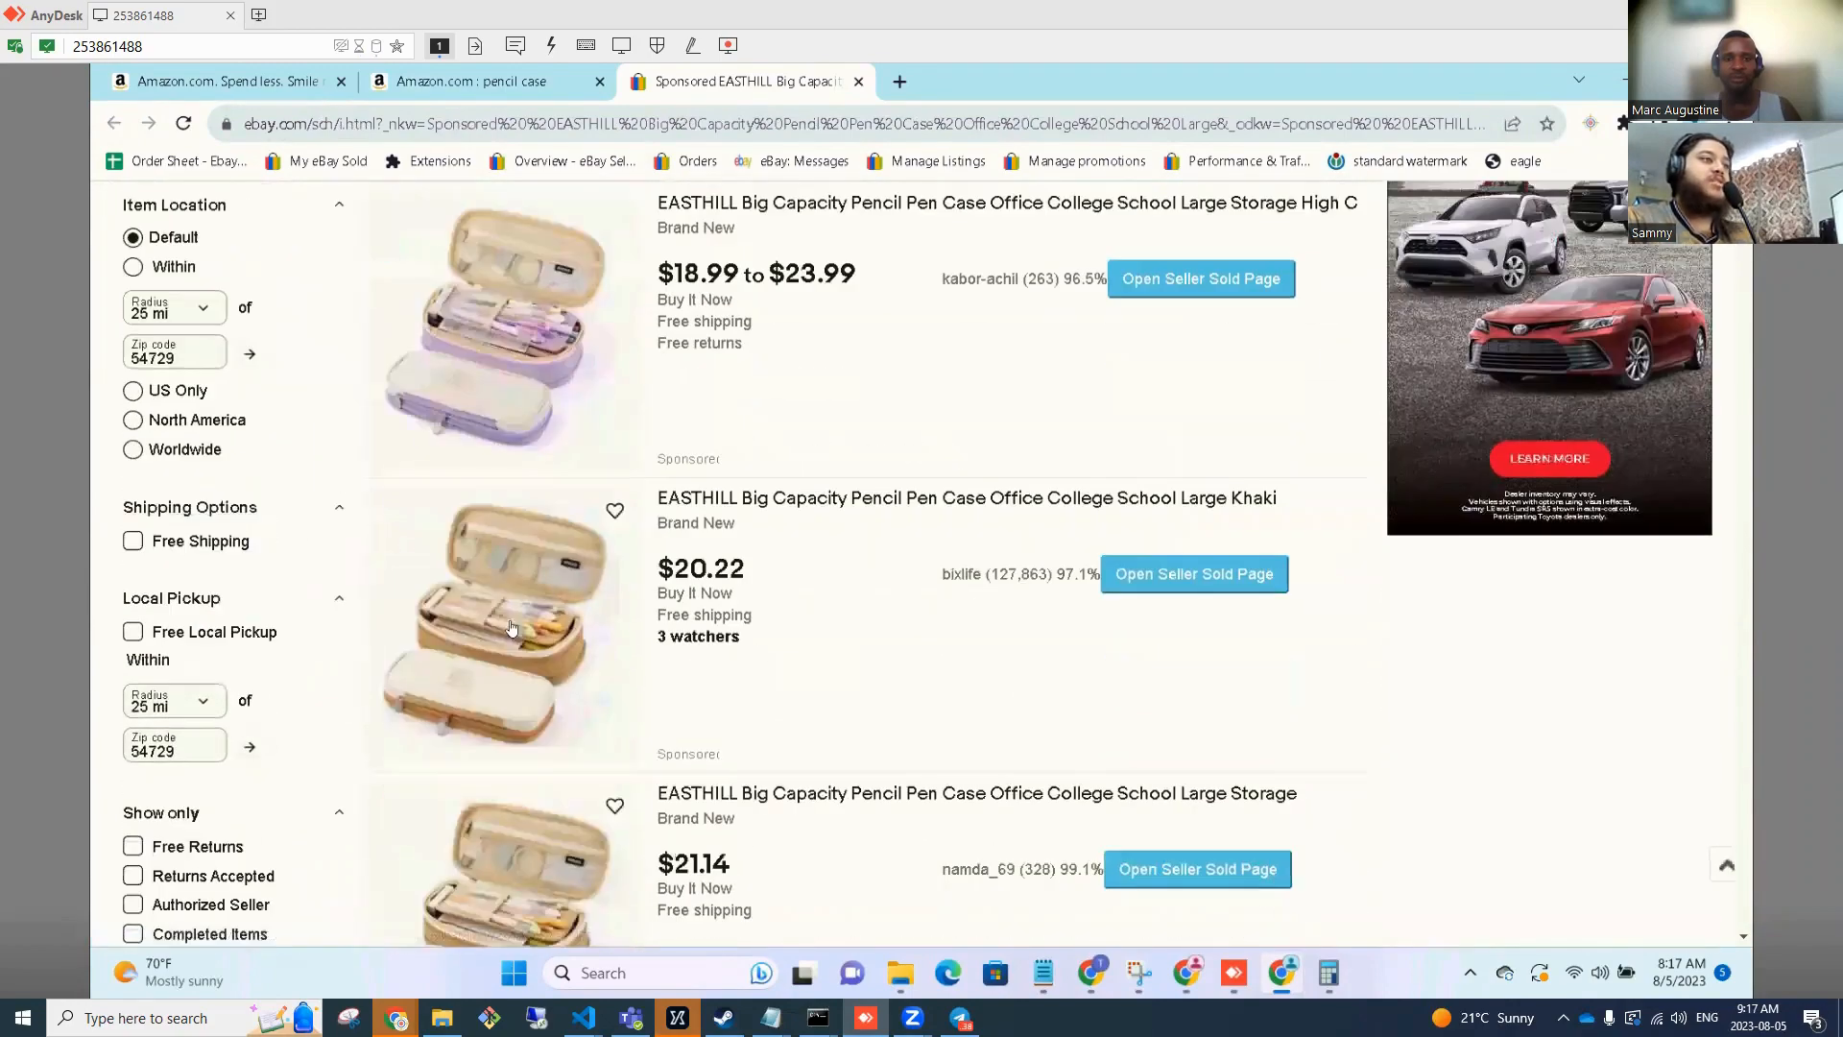
scroll(576, 619, "down", 4)
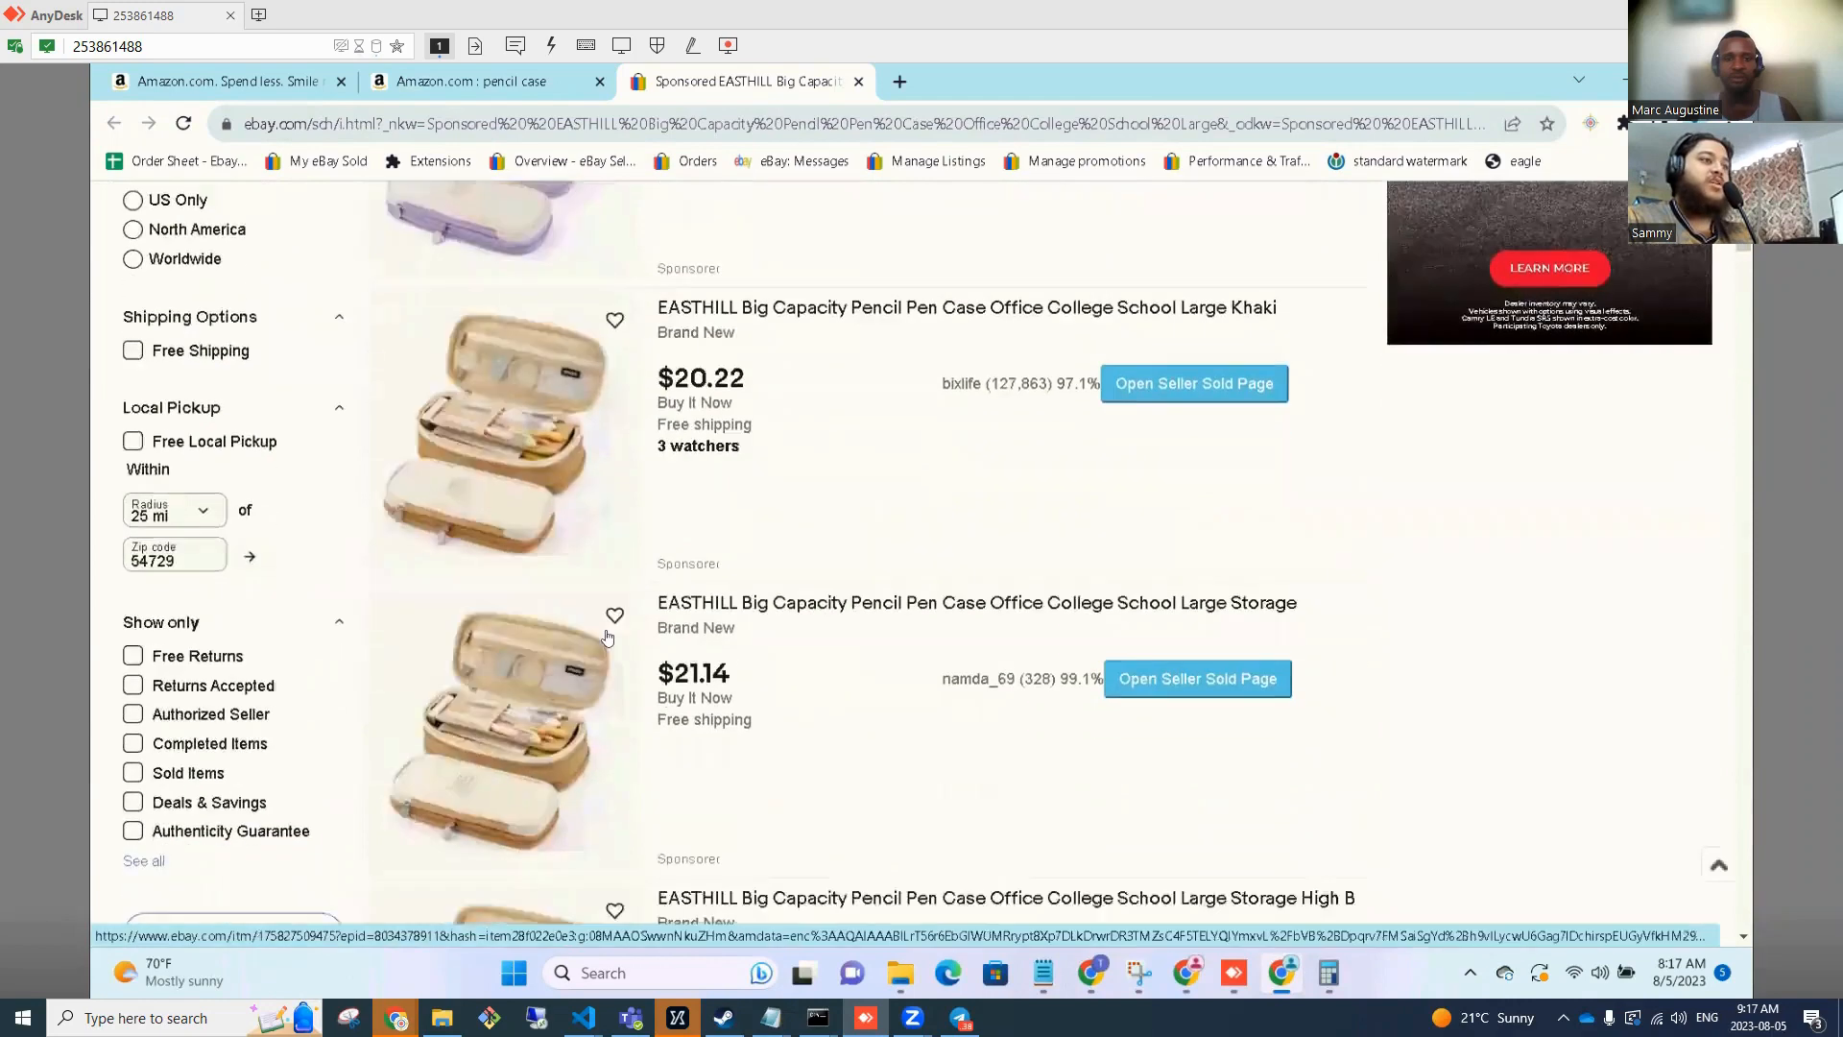
Open the sold-items page of the seller offering the EASTHILL case at $21.14 and dismiss the Norton alert.
scroll(587, 439, "down", 1)
left_click(1238, 328)
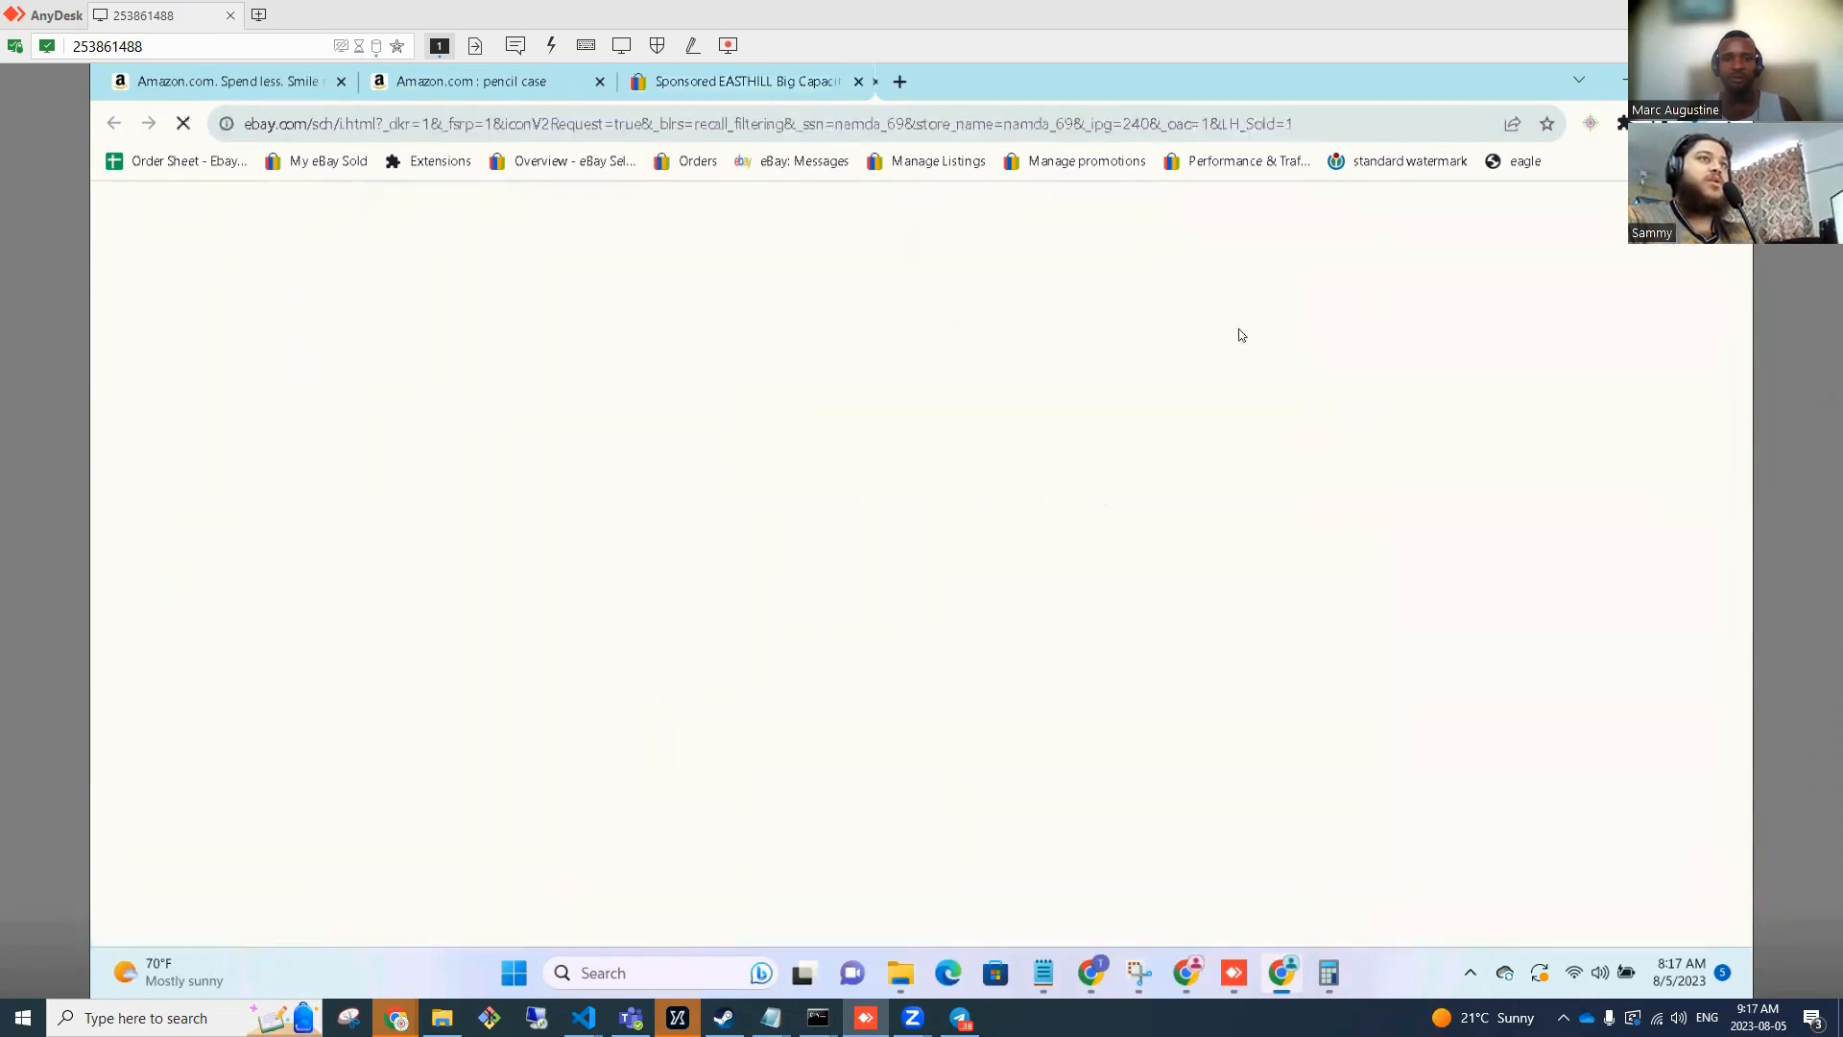
left_click(1726, 534)
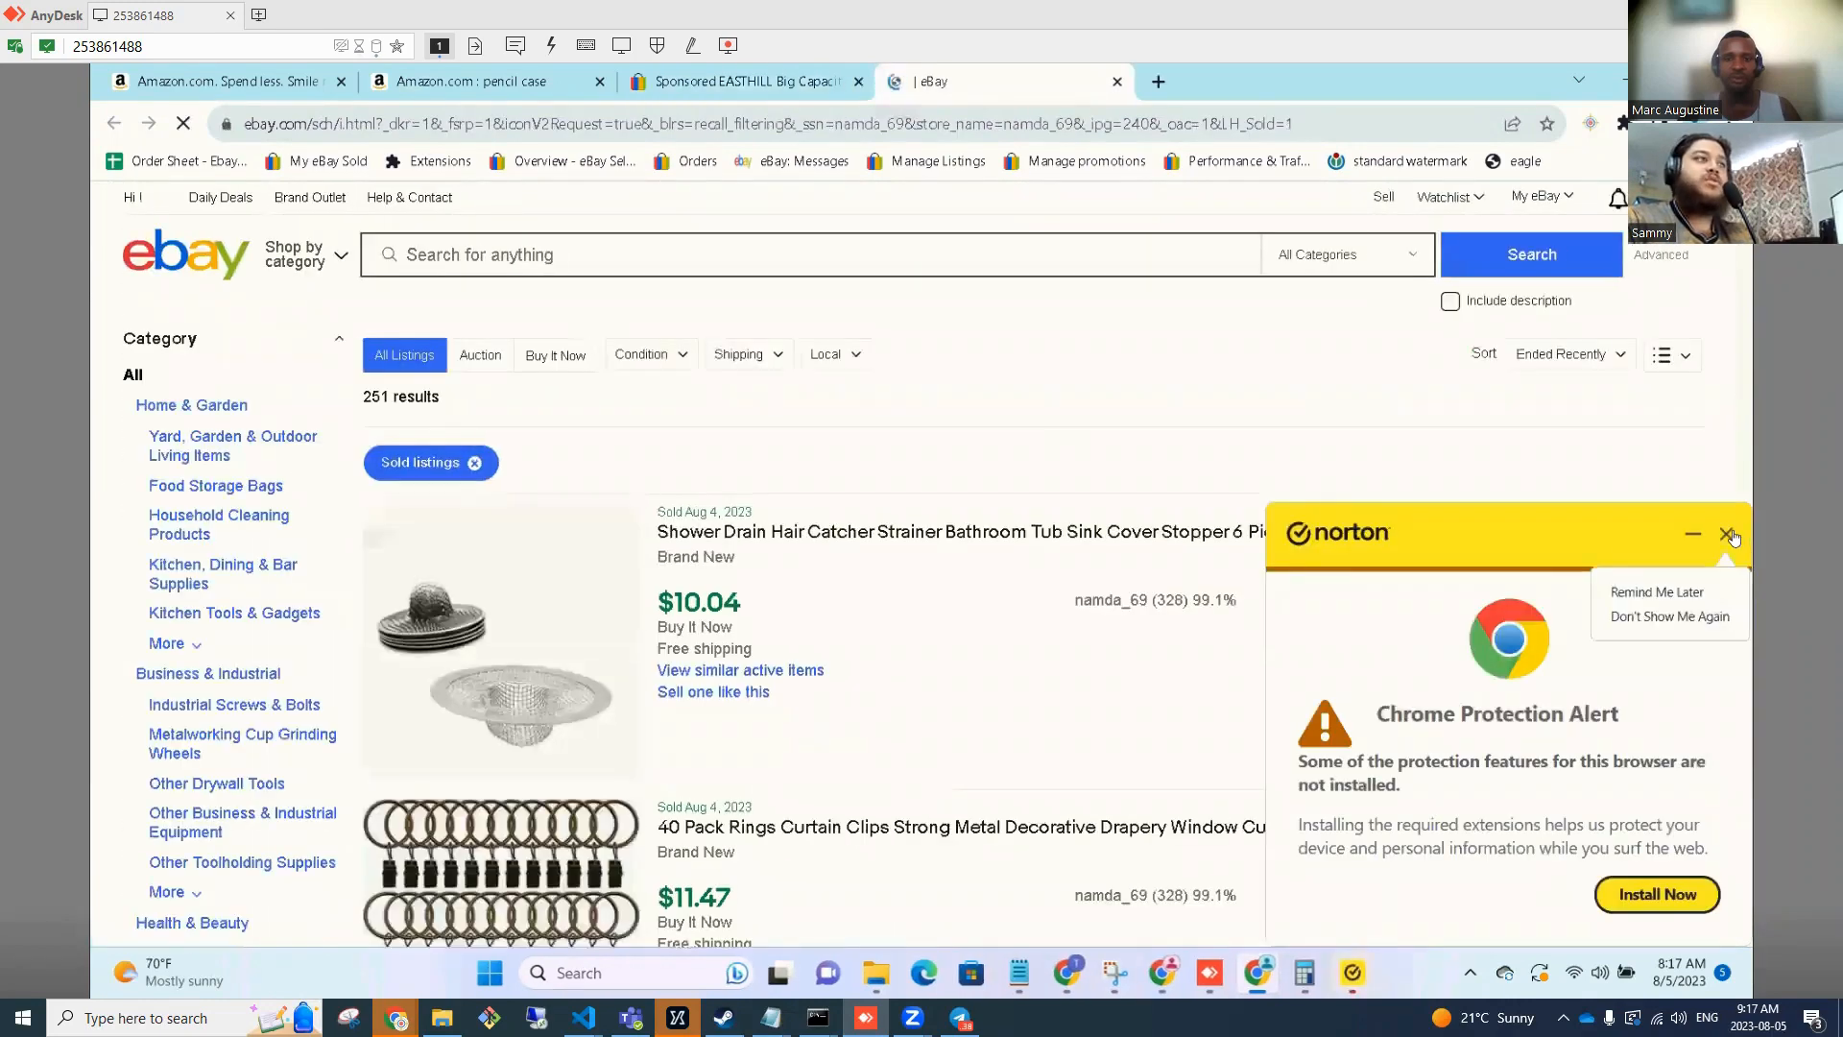
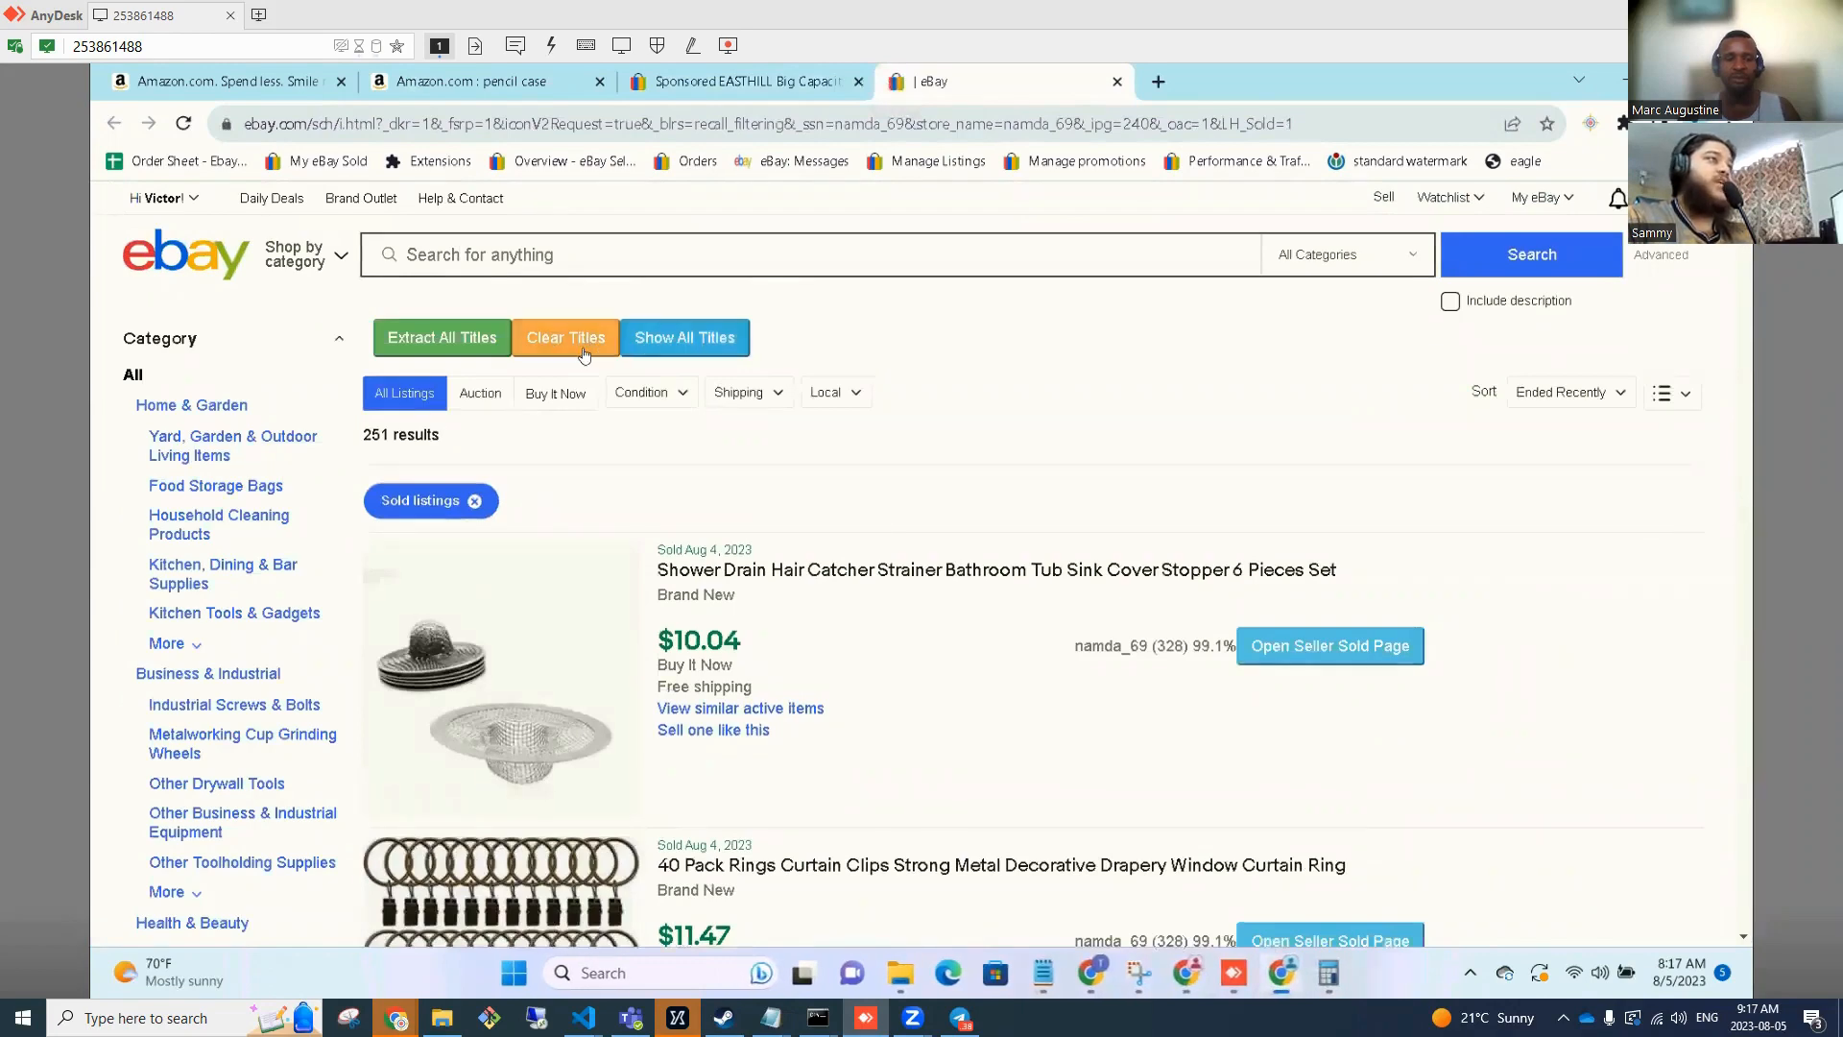
Check the previously stored titles, clear them all, and check the stored list again.
left_click(689, 341)
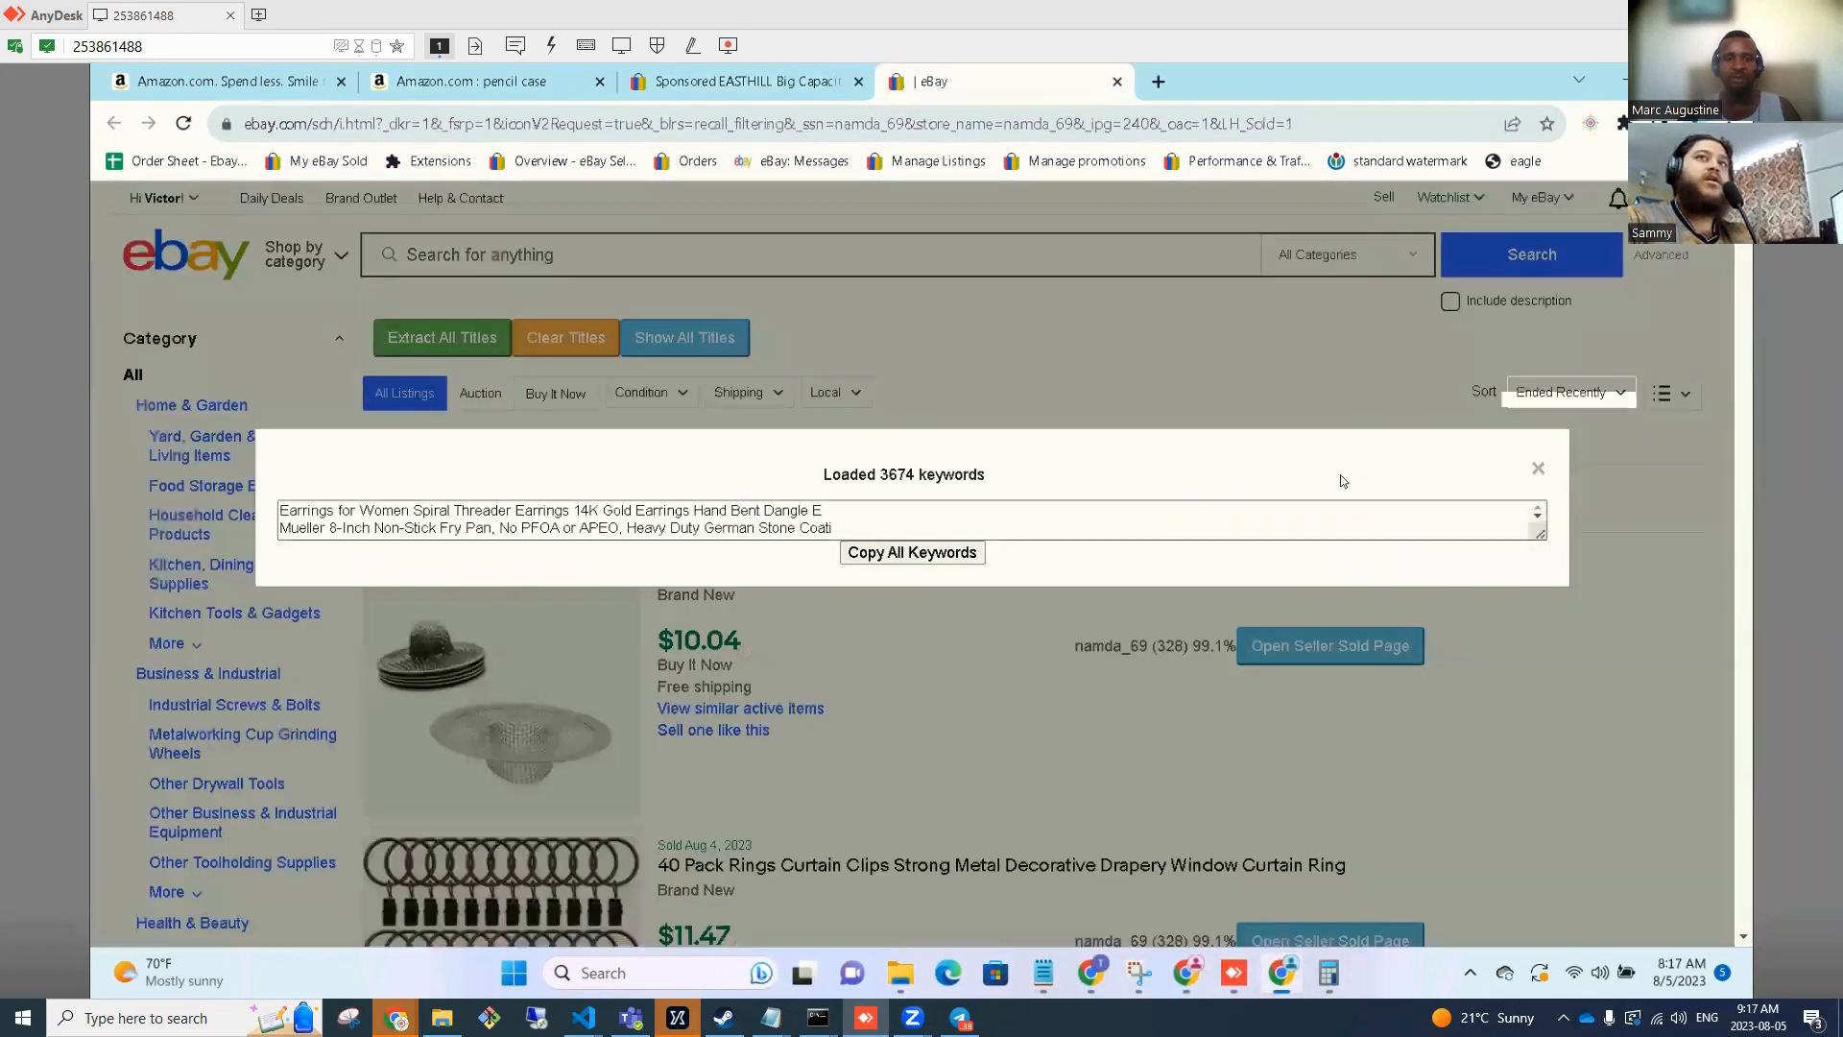
left_click(1580, 246)
left_click(574, 339)
left_click(699, 344)
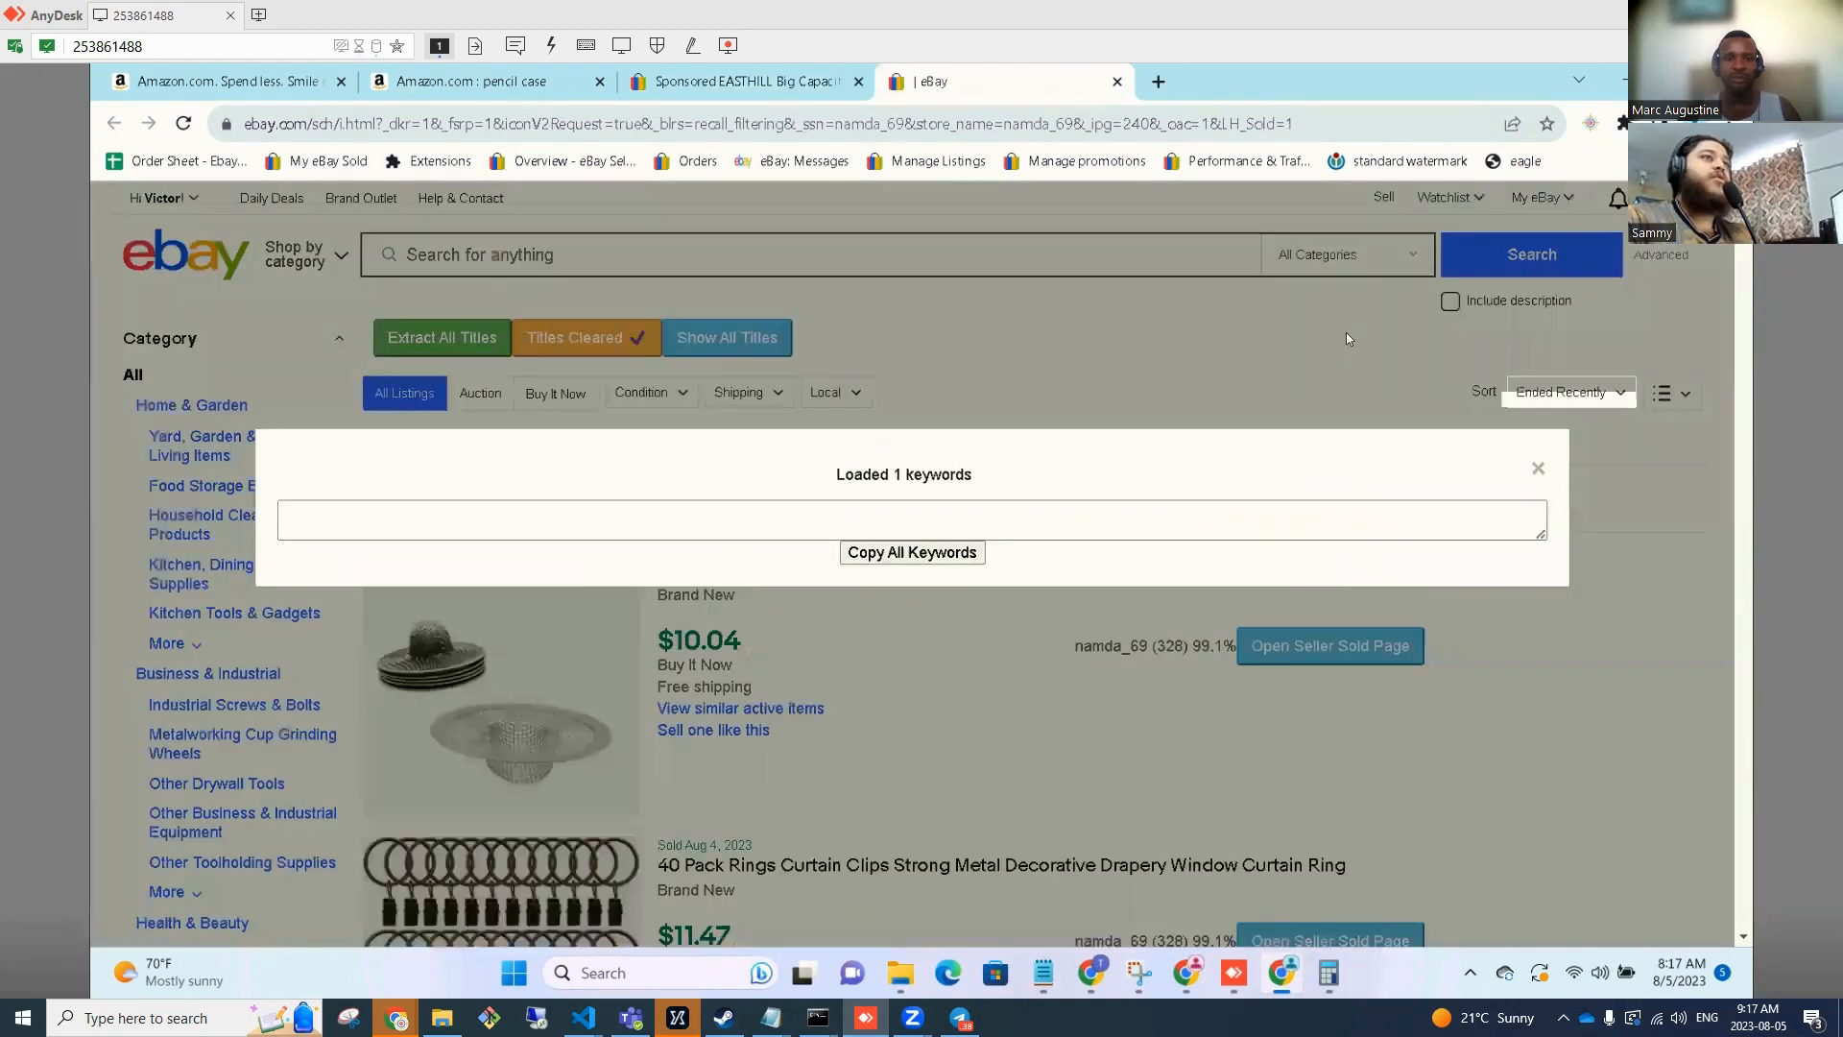
left_click(1422, 381)
Extract all titles from the seller's sold listings and look through the sold items.
left_click(441, 337)
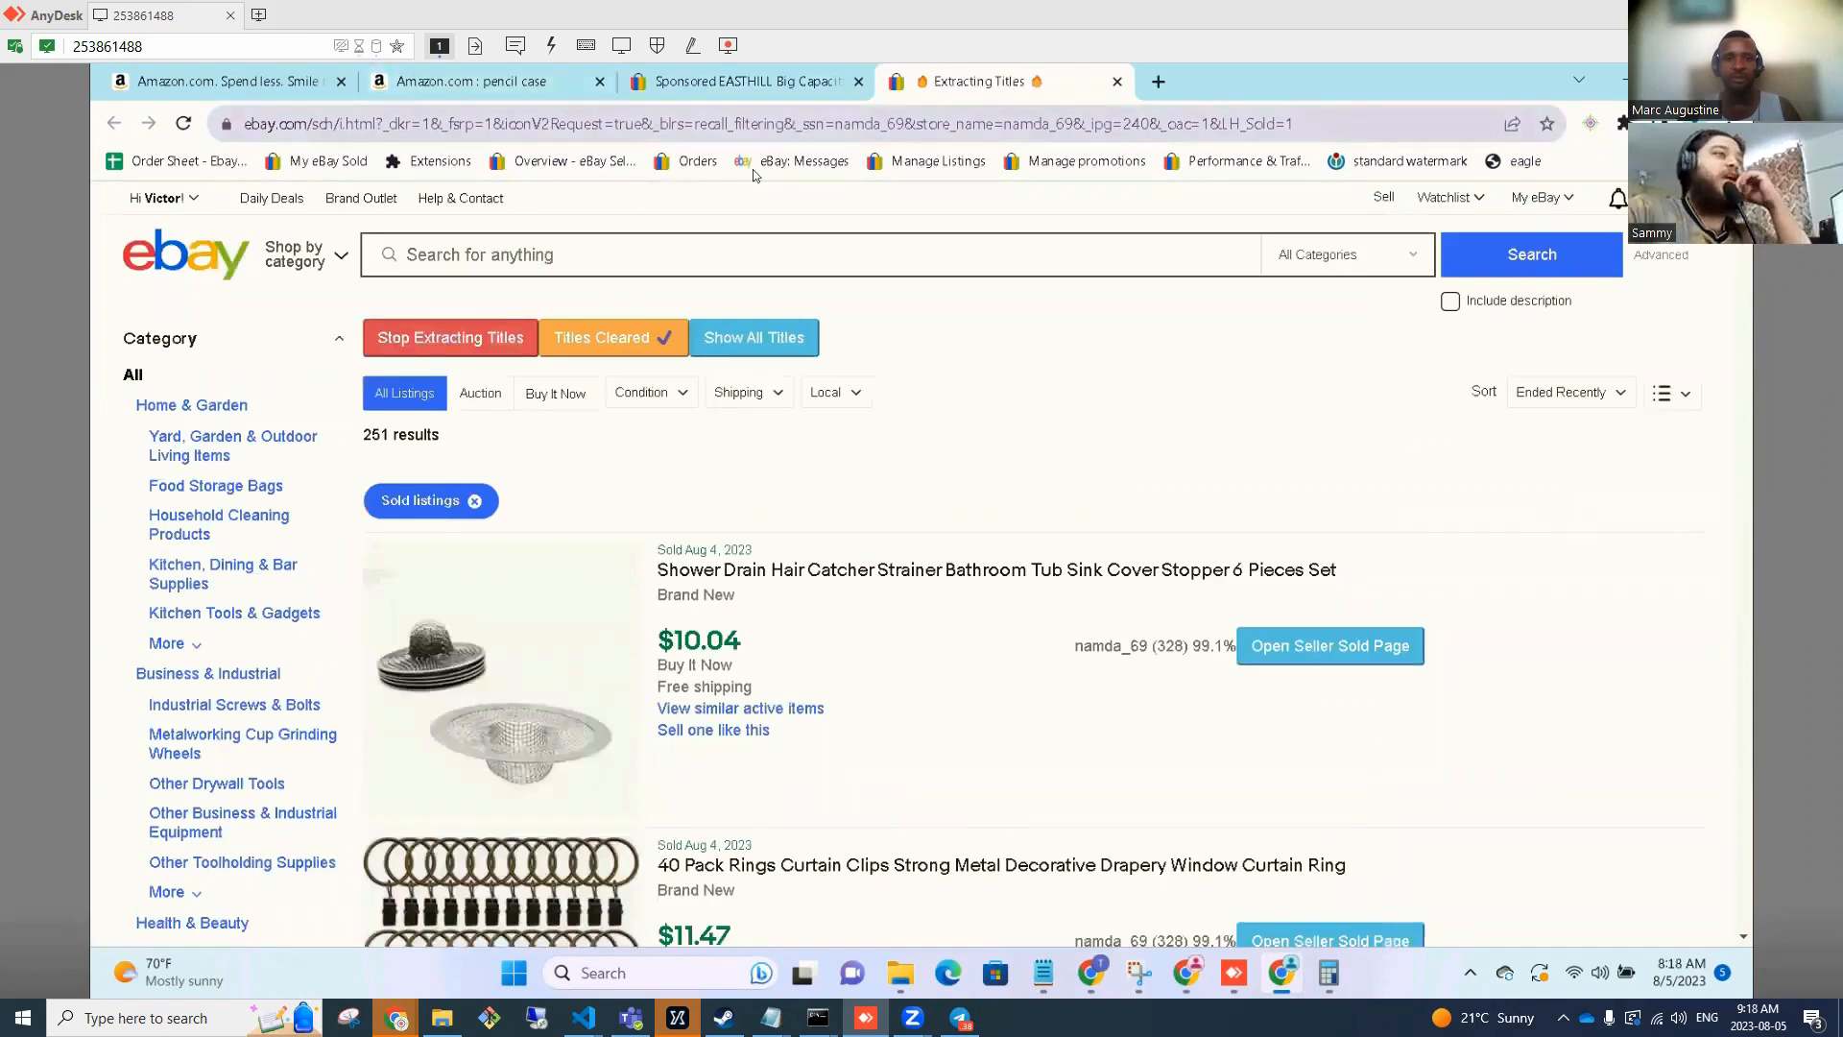
scroll(666, 559, "down", 8)
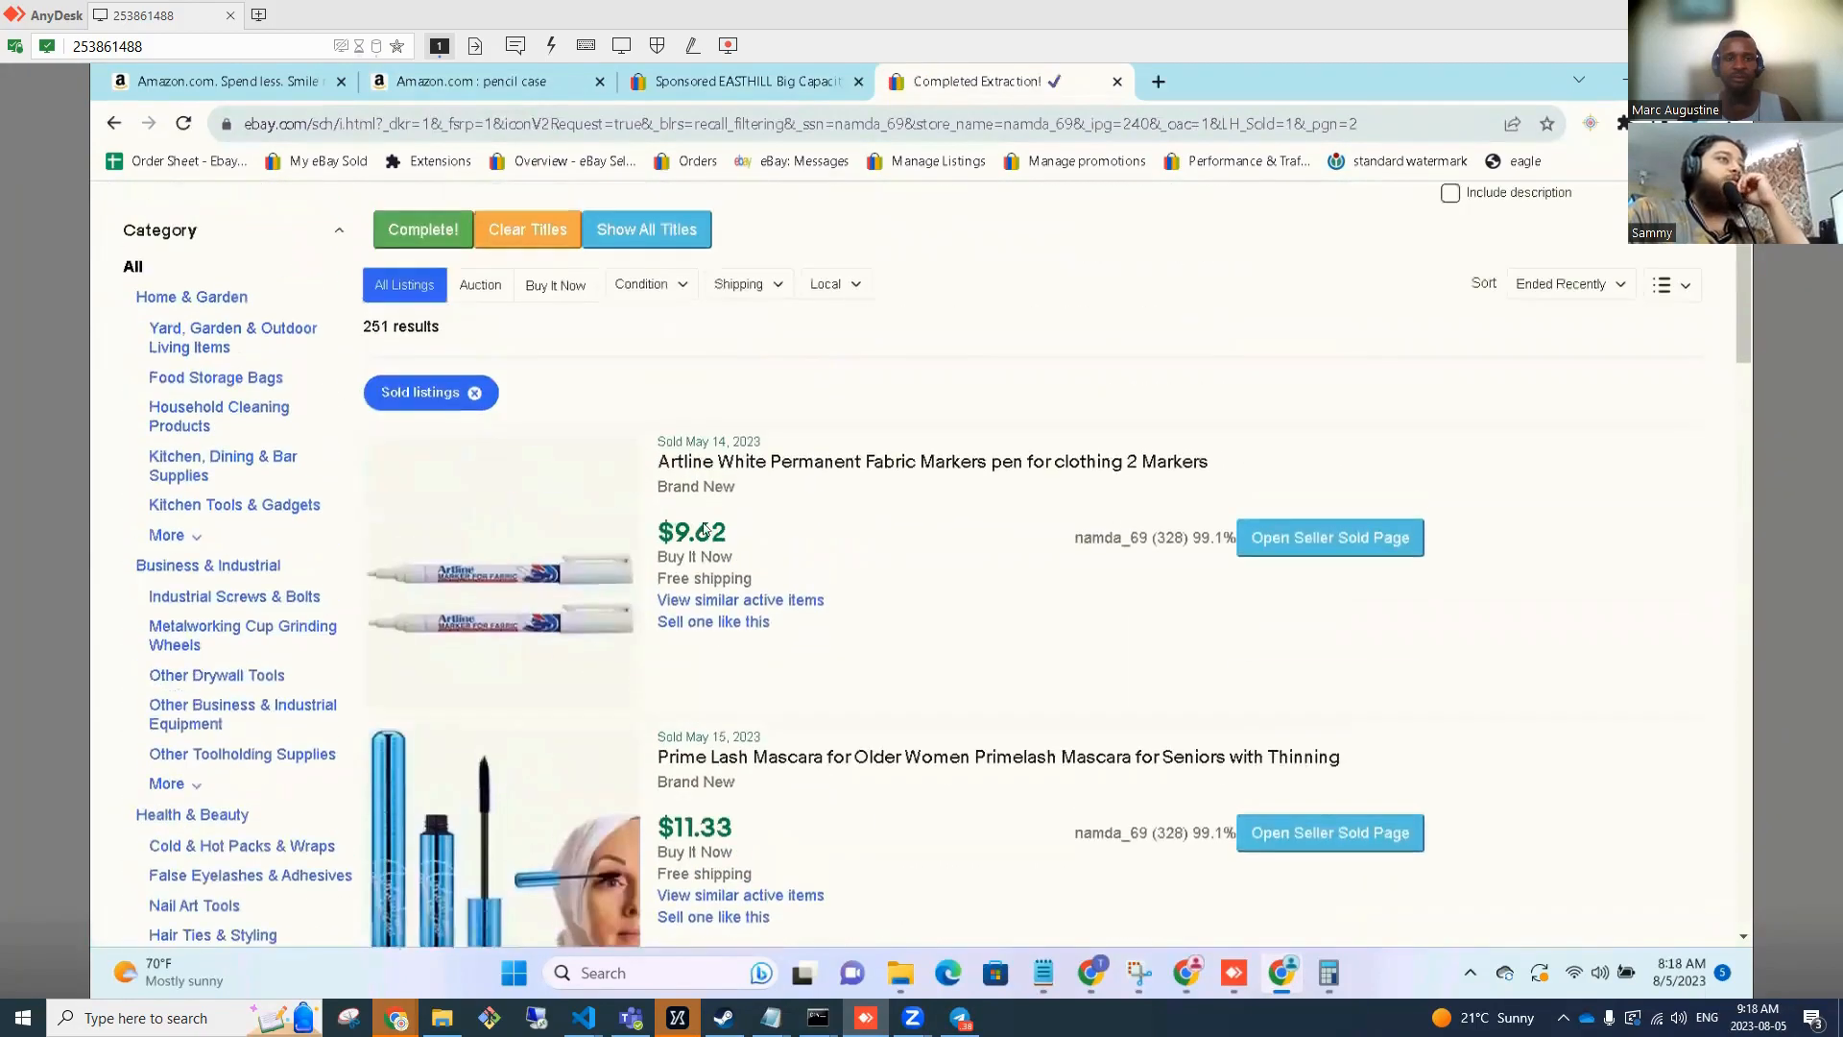
scroll(703, 592, "down", 15)
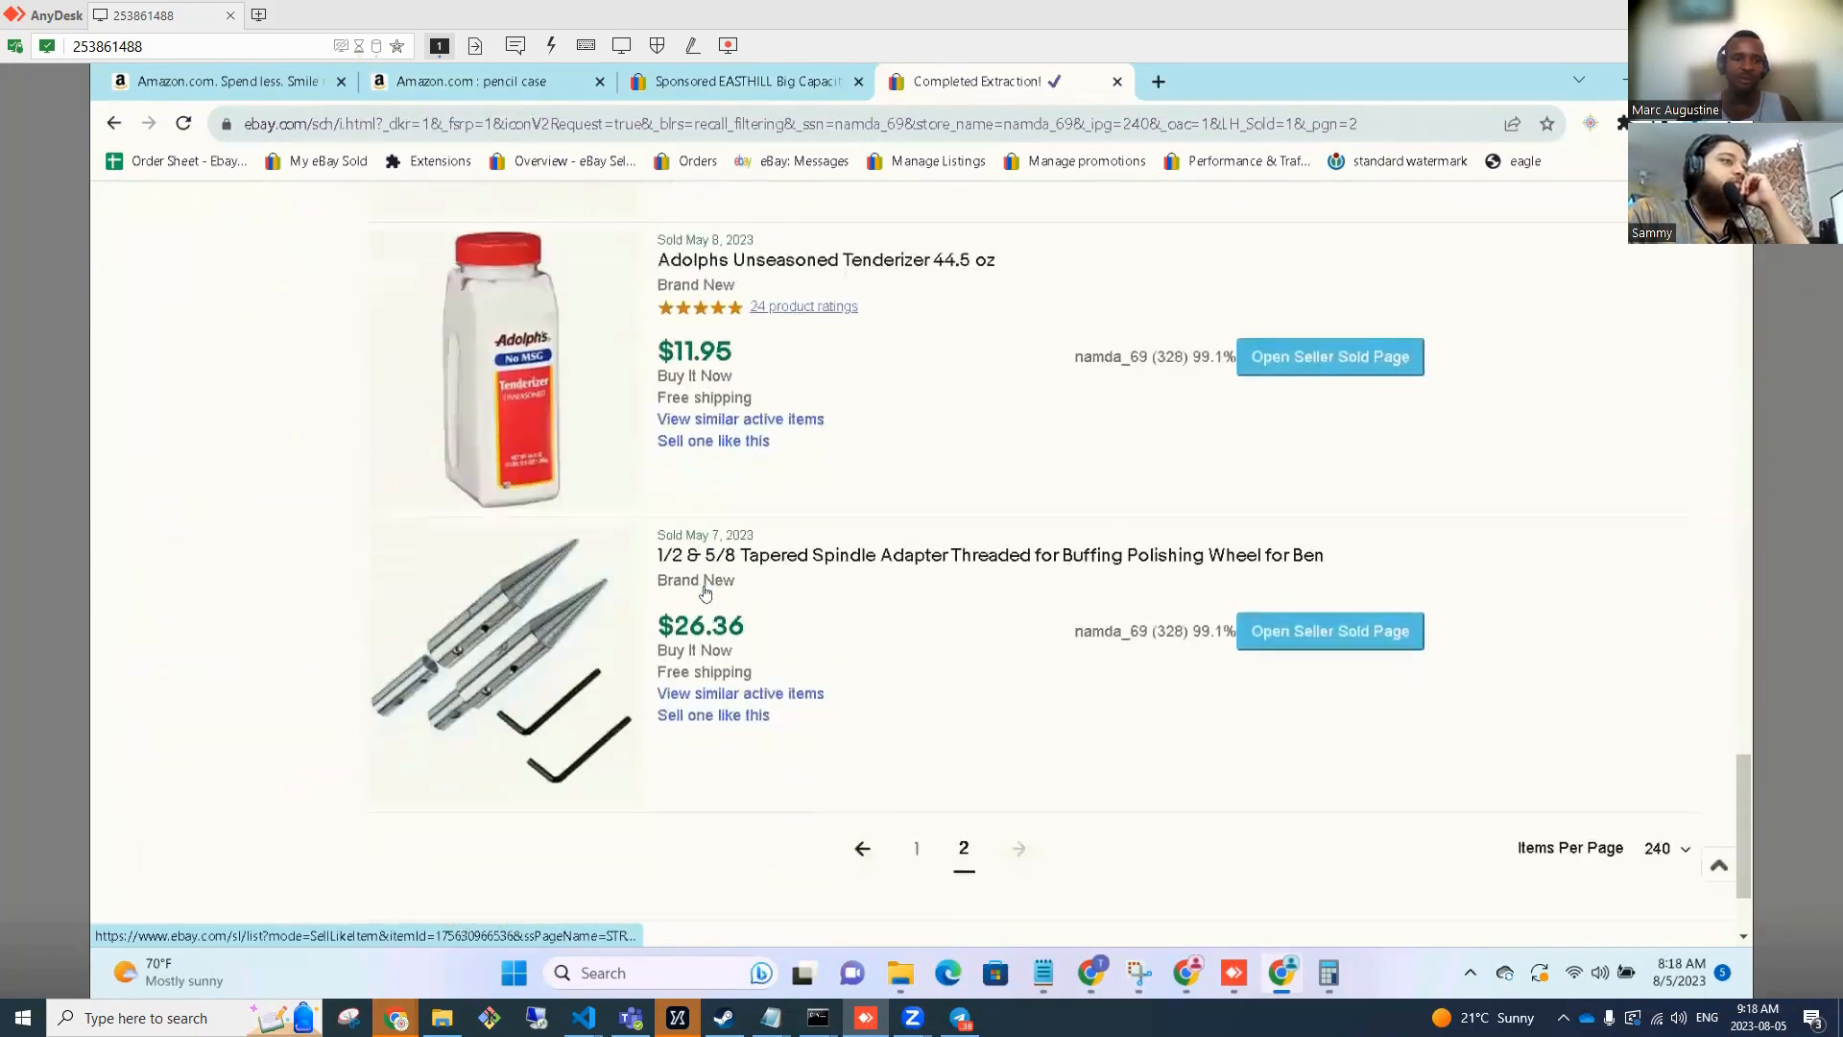
scroll(703, 461, "up", 20)
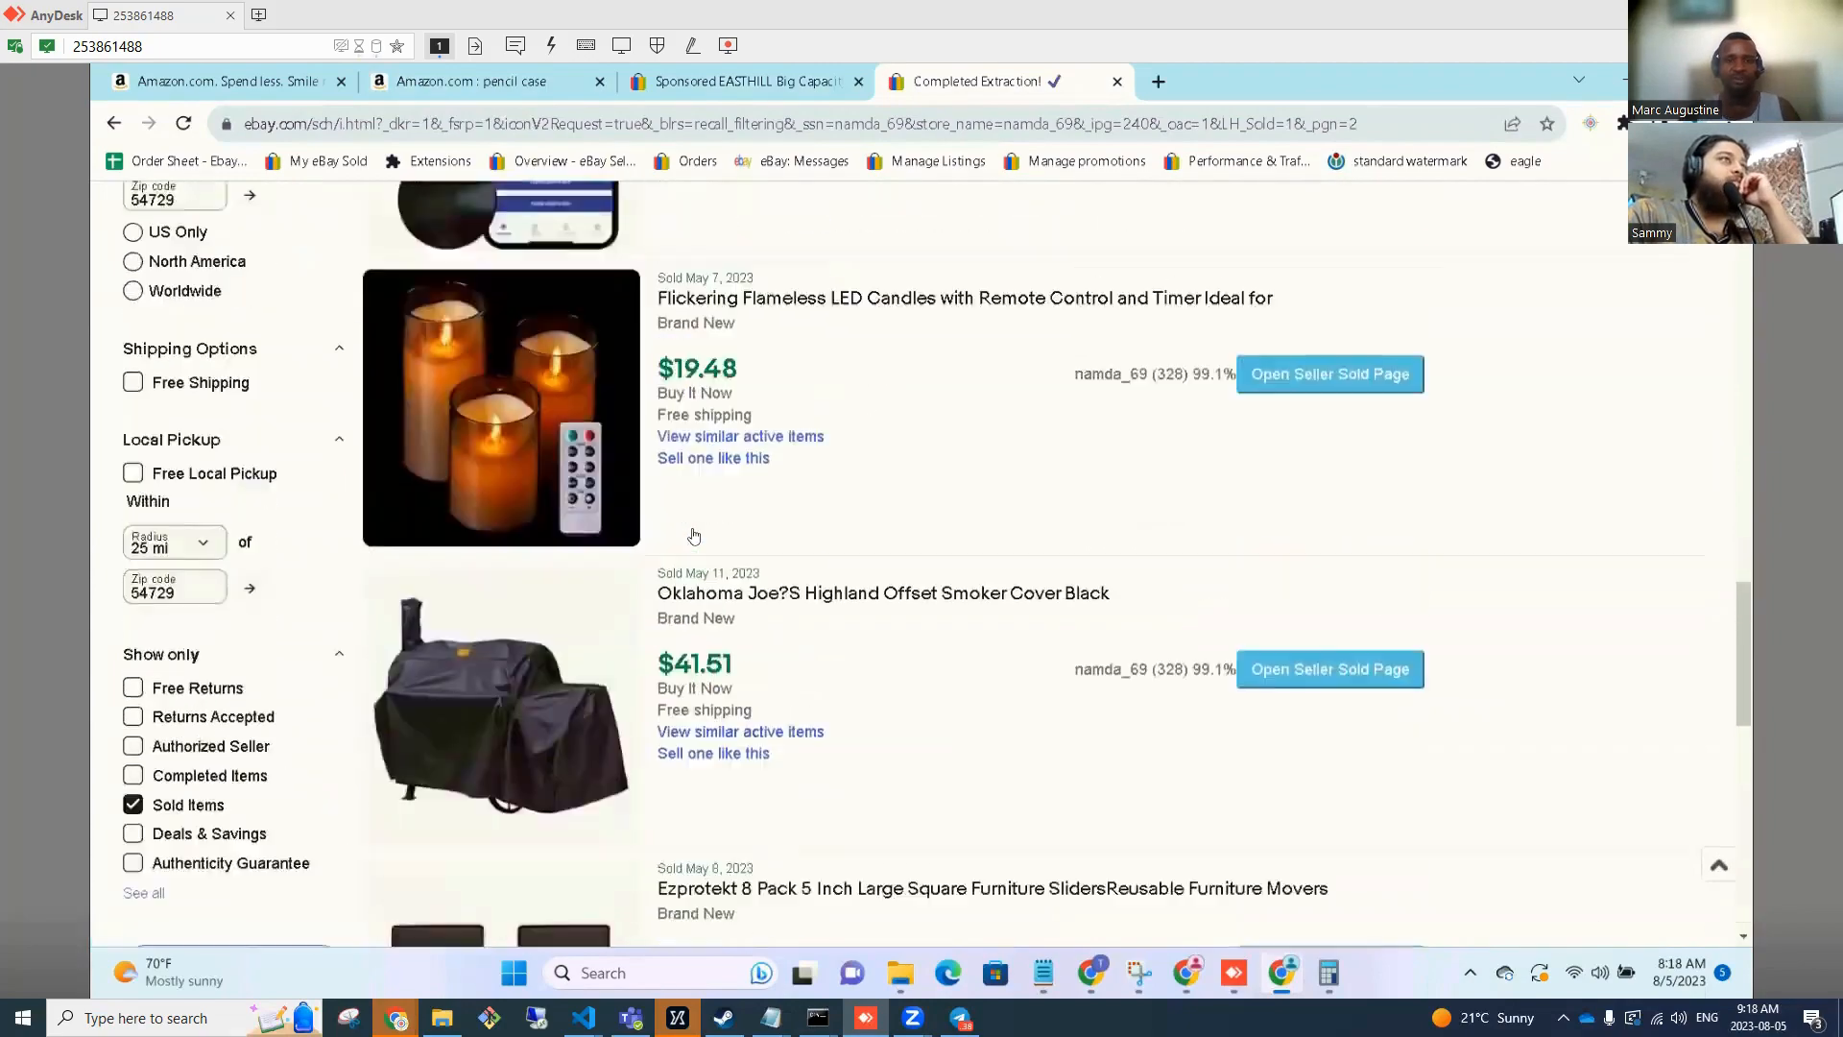
scroll(691, 509, "up", 3)
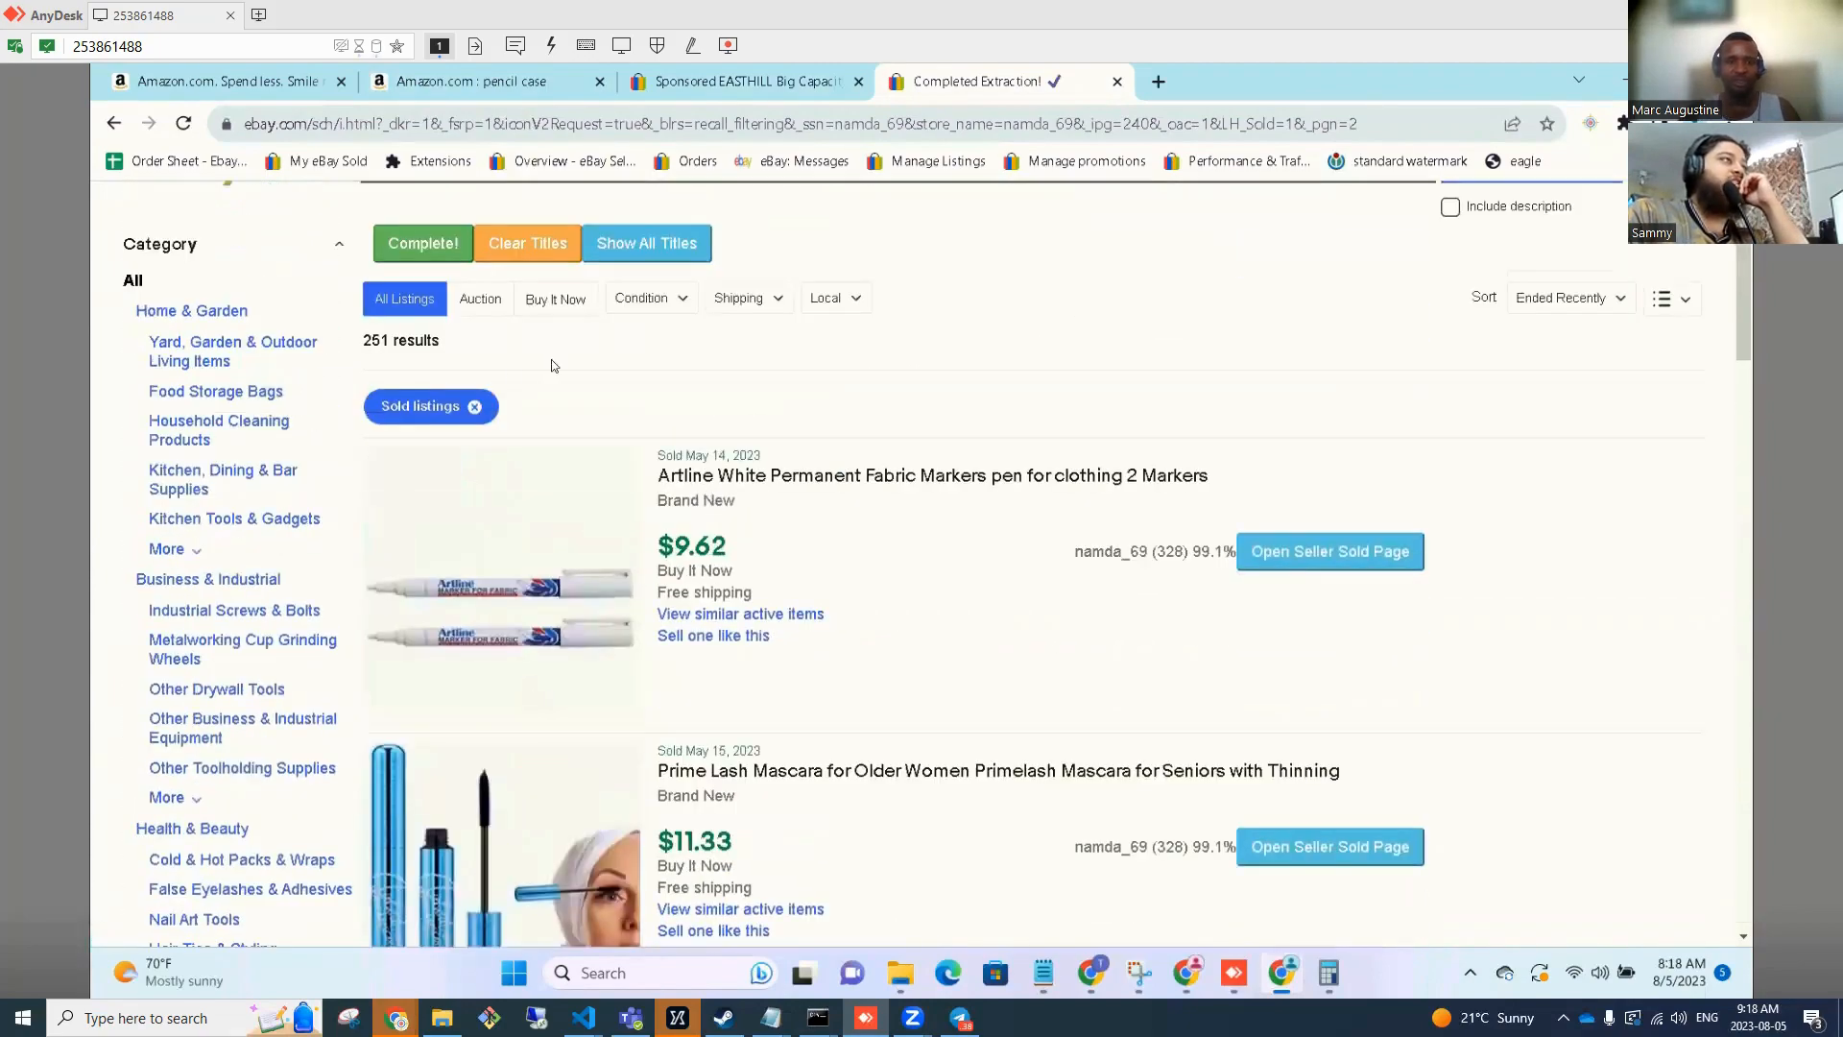
scroll(552, 271, "up", 1)
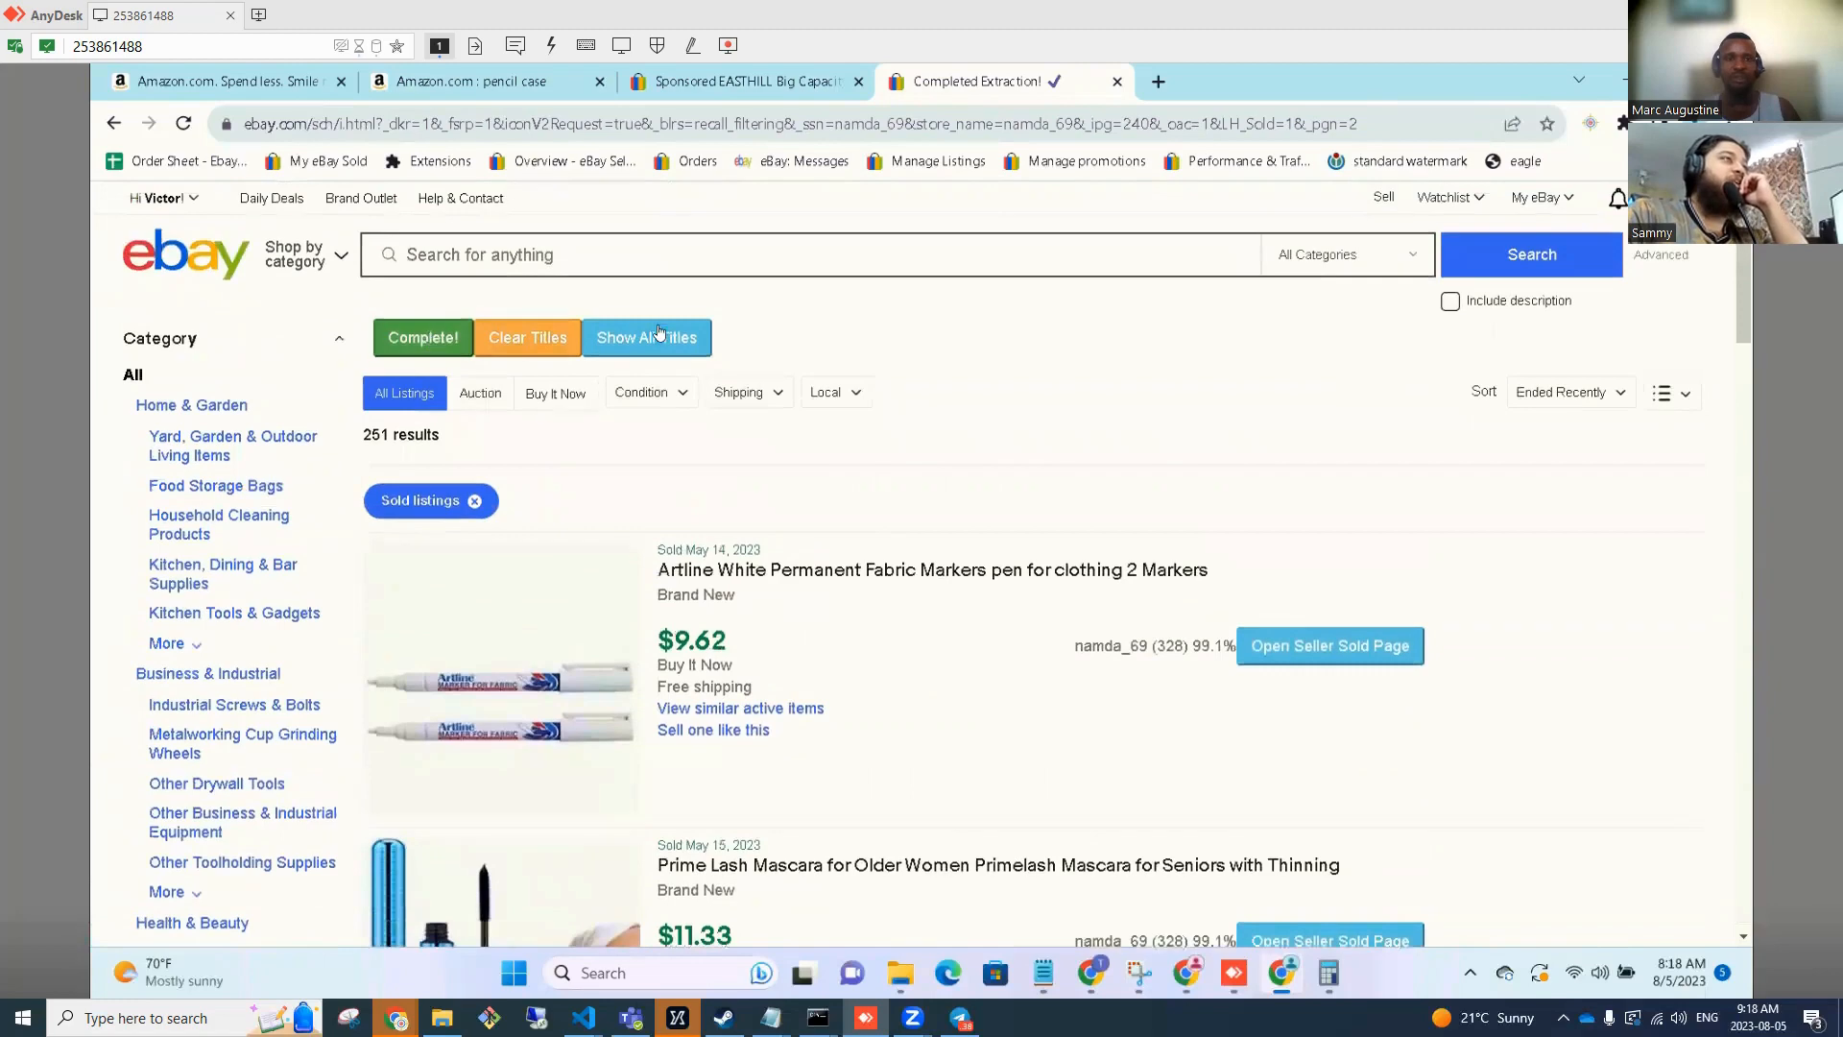
Show all the extracted titles, dismiss the list, and close the seller's sold-items page.
left_click(656, 335)
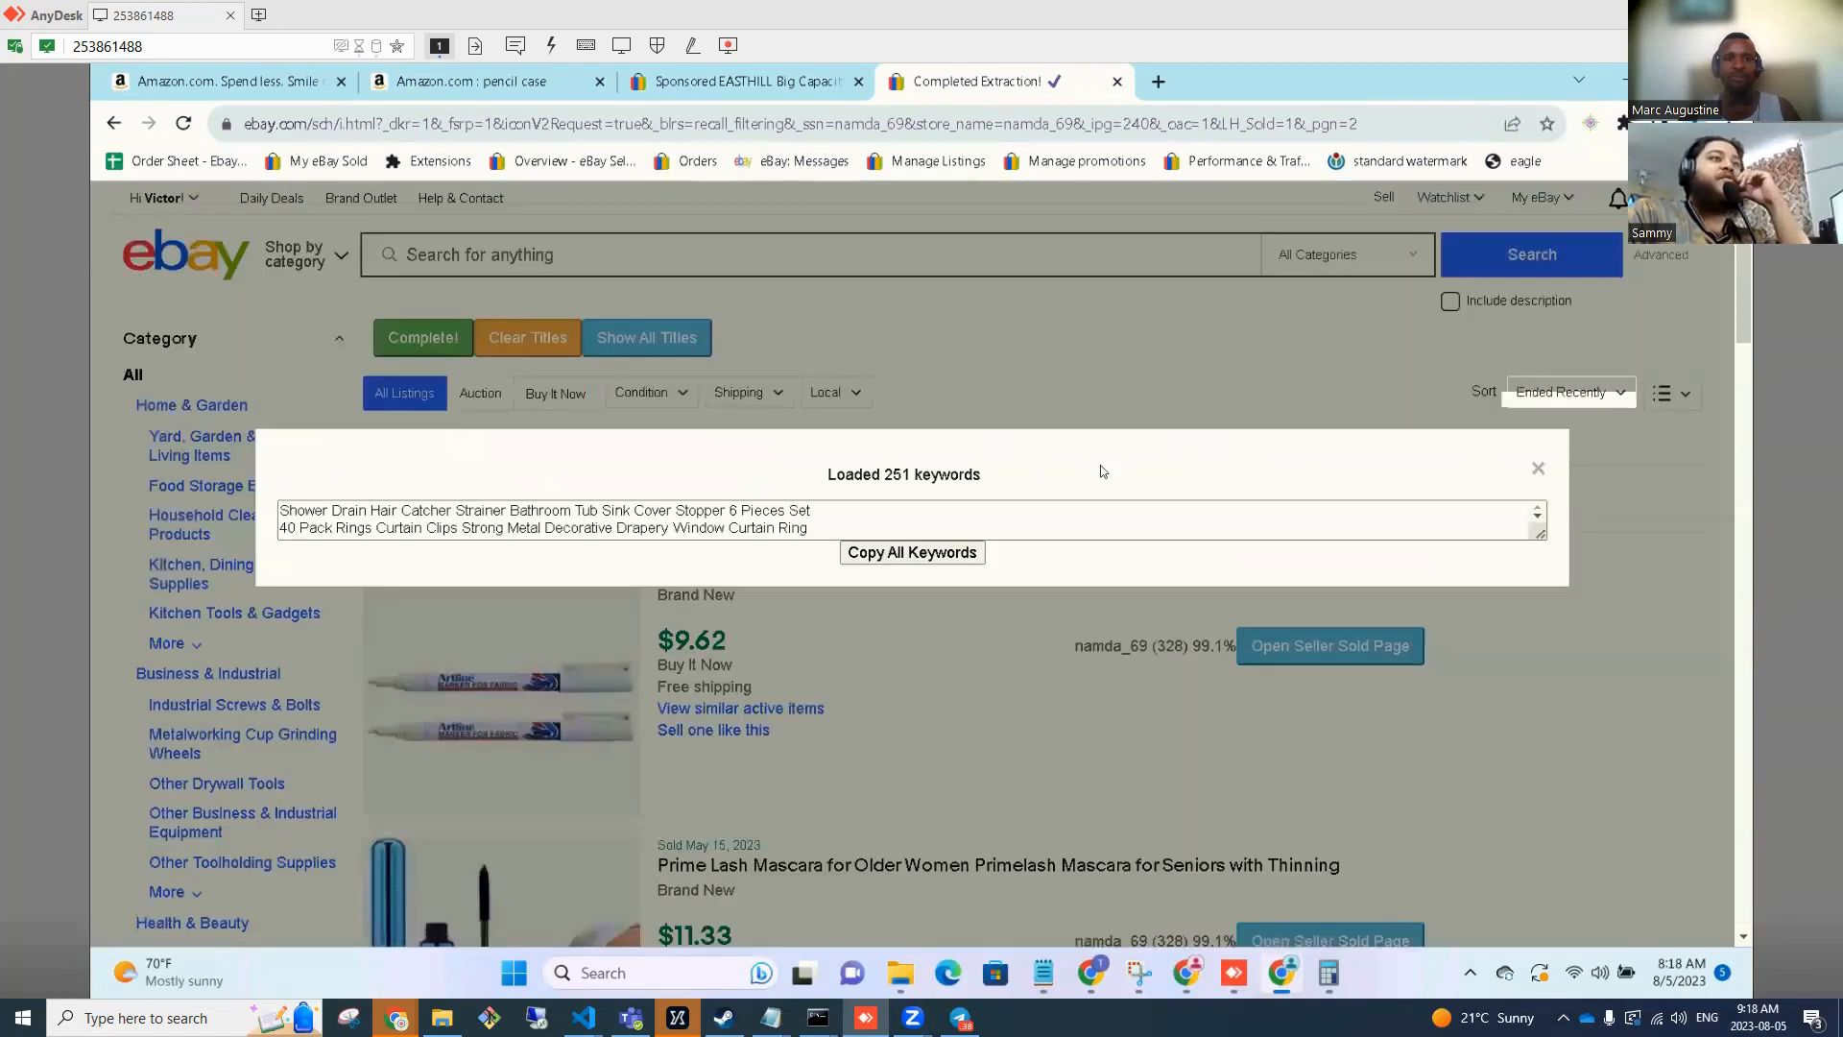
left_click_drag(1104, 471, 1550, 458)
left_click(1538, 469)
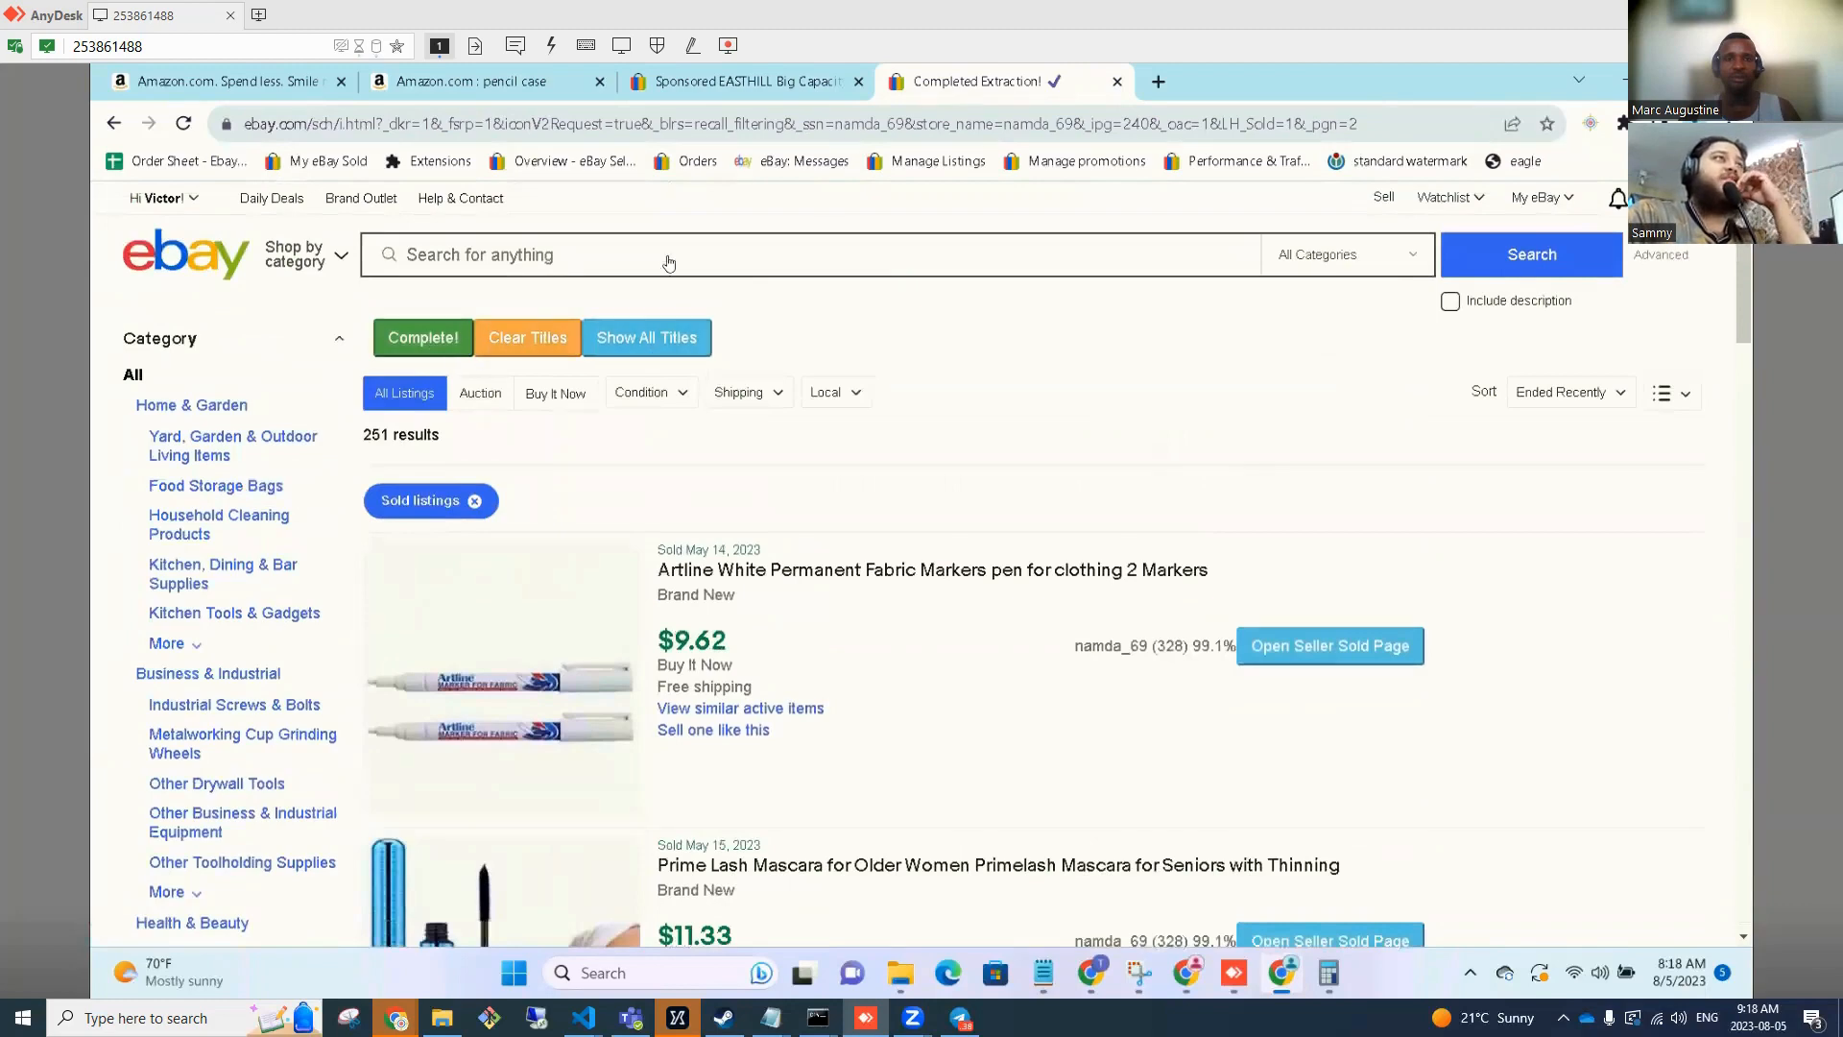
left_click(1117, 82)
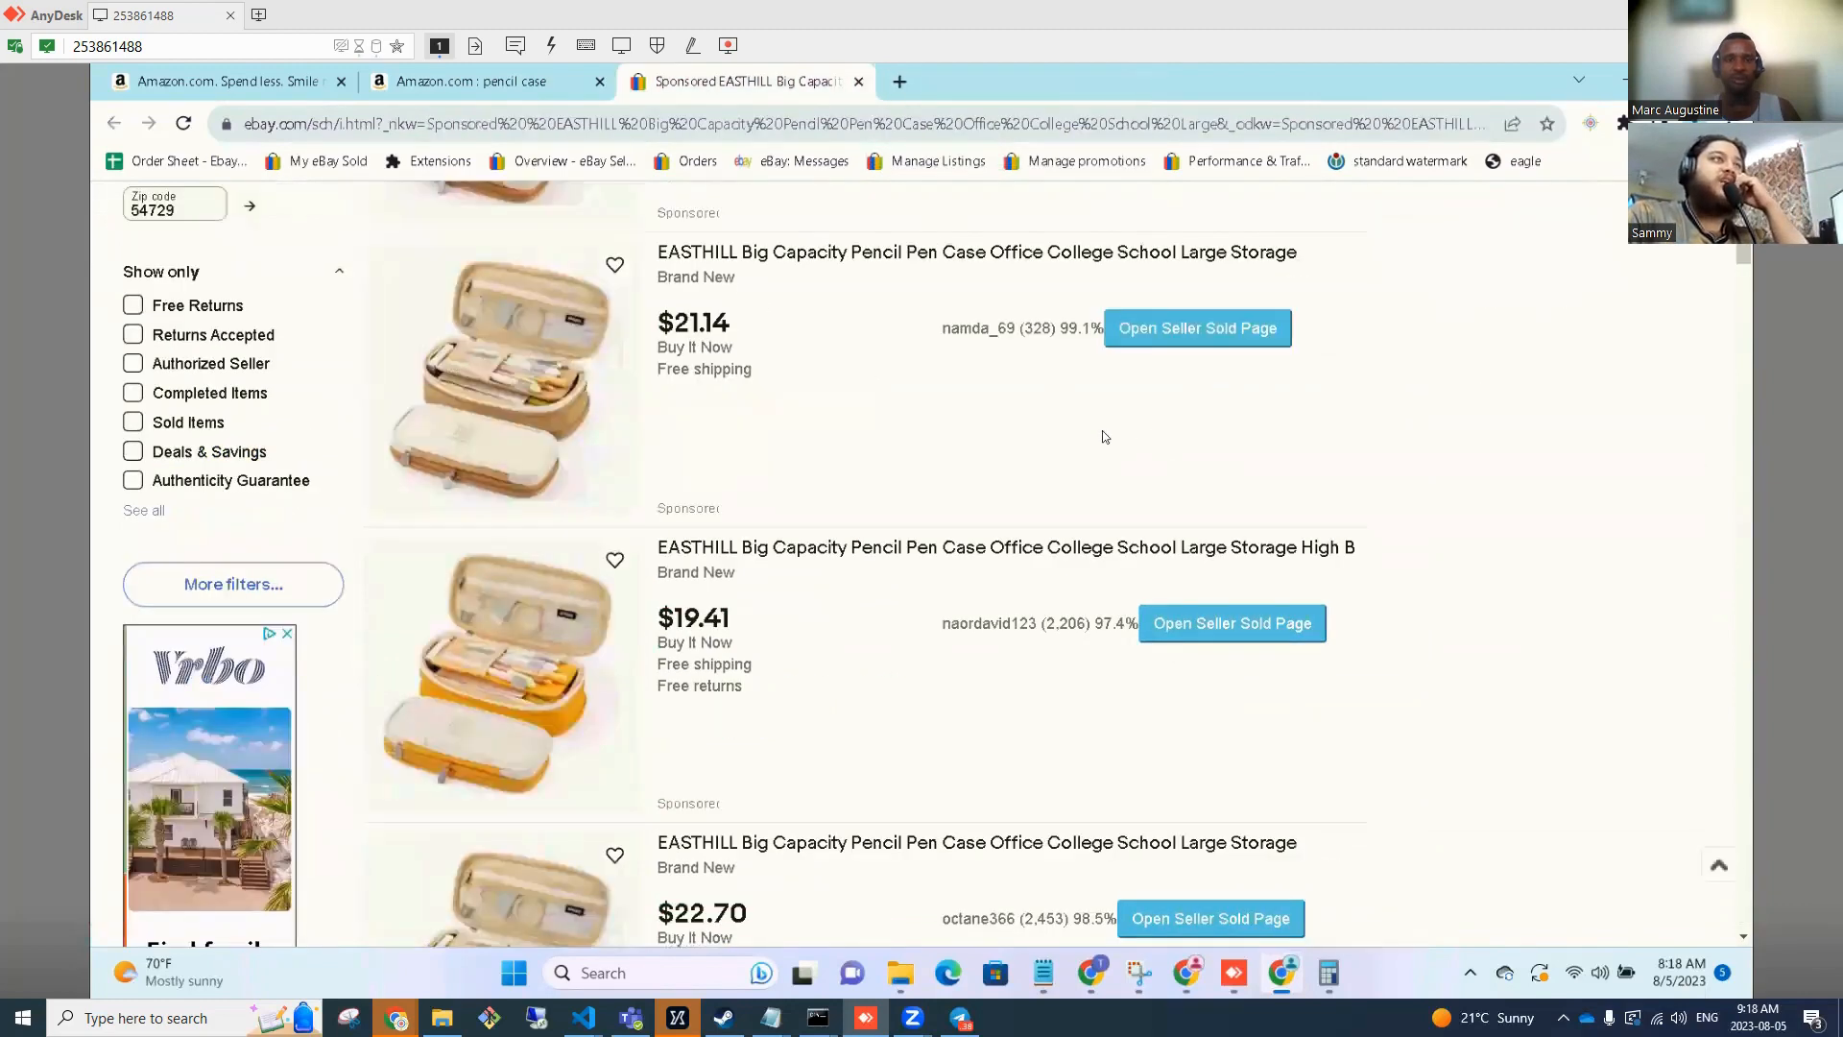
Open the sold-items page of the seller offering the EASTHILL case at $18.99 to $23.99.
scroll(1088, 419, "up", 2)
scroll(840, 429, "up", 6)
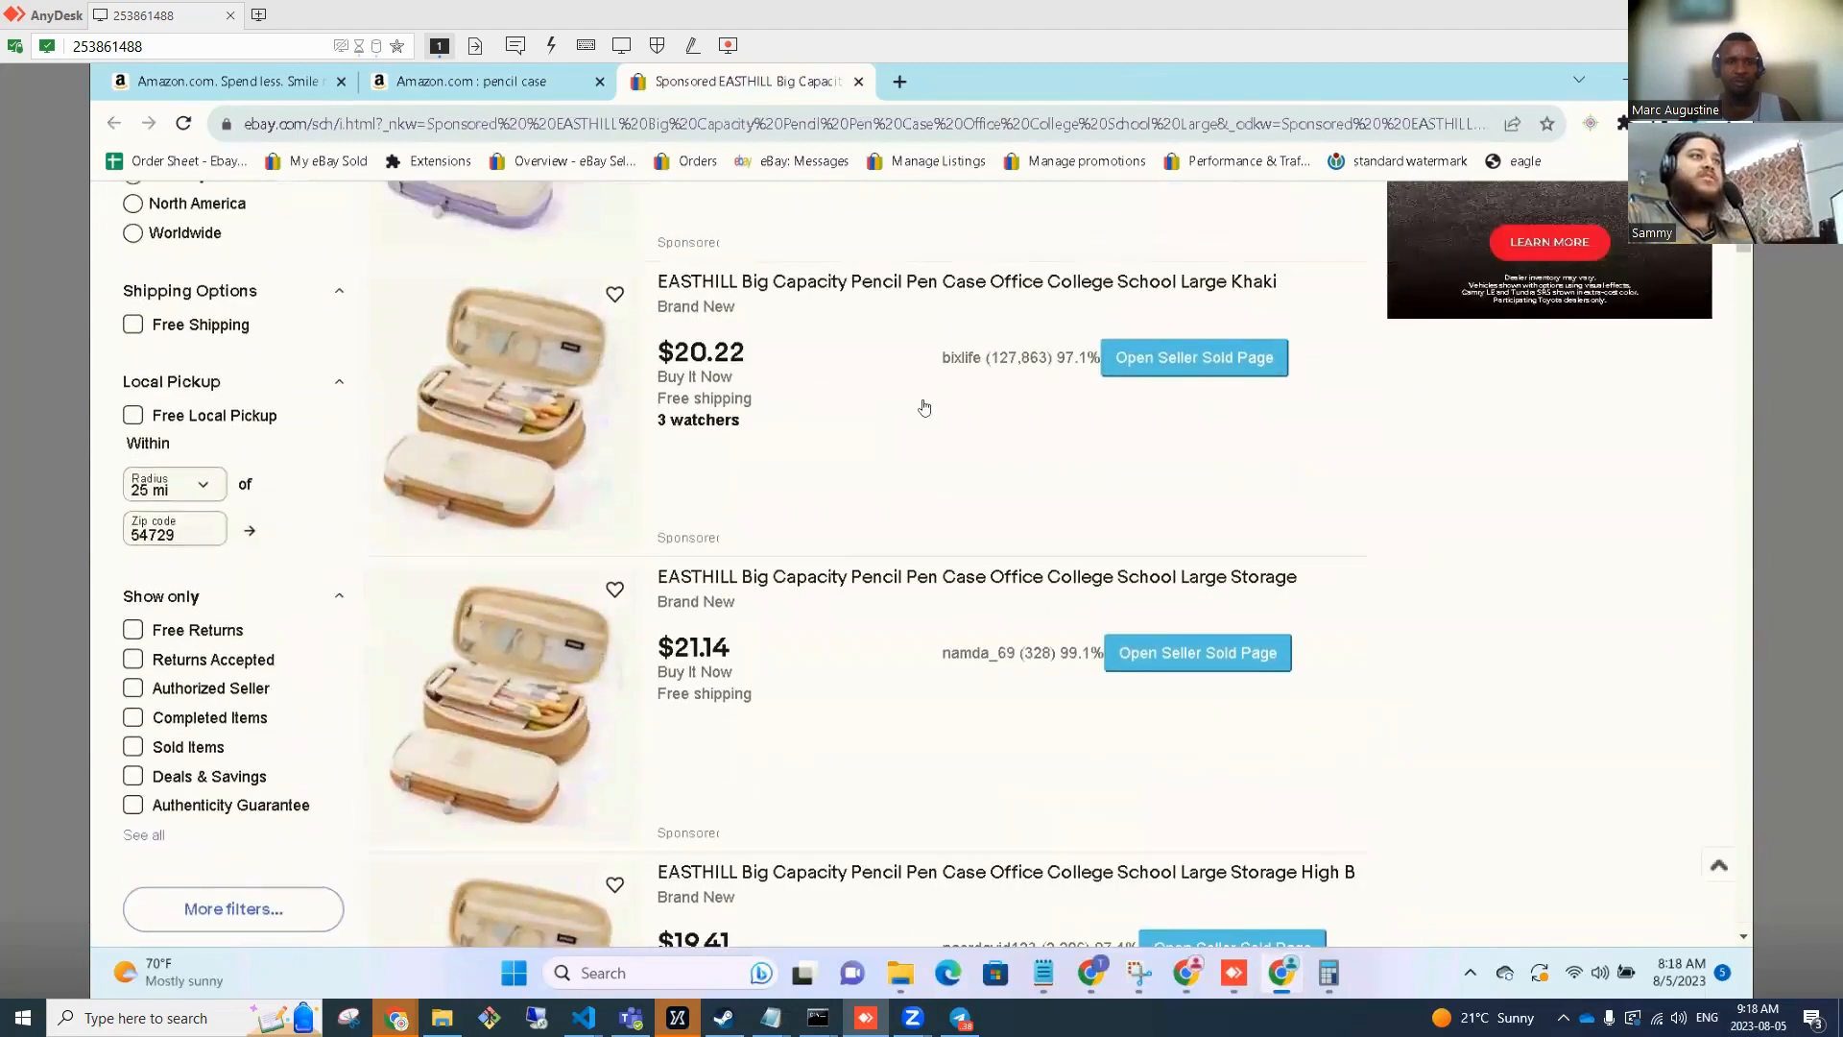
left_click(1133, 495)
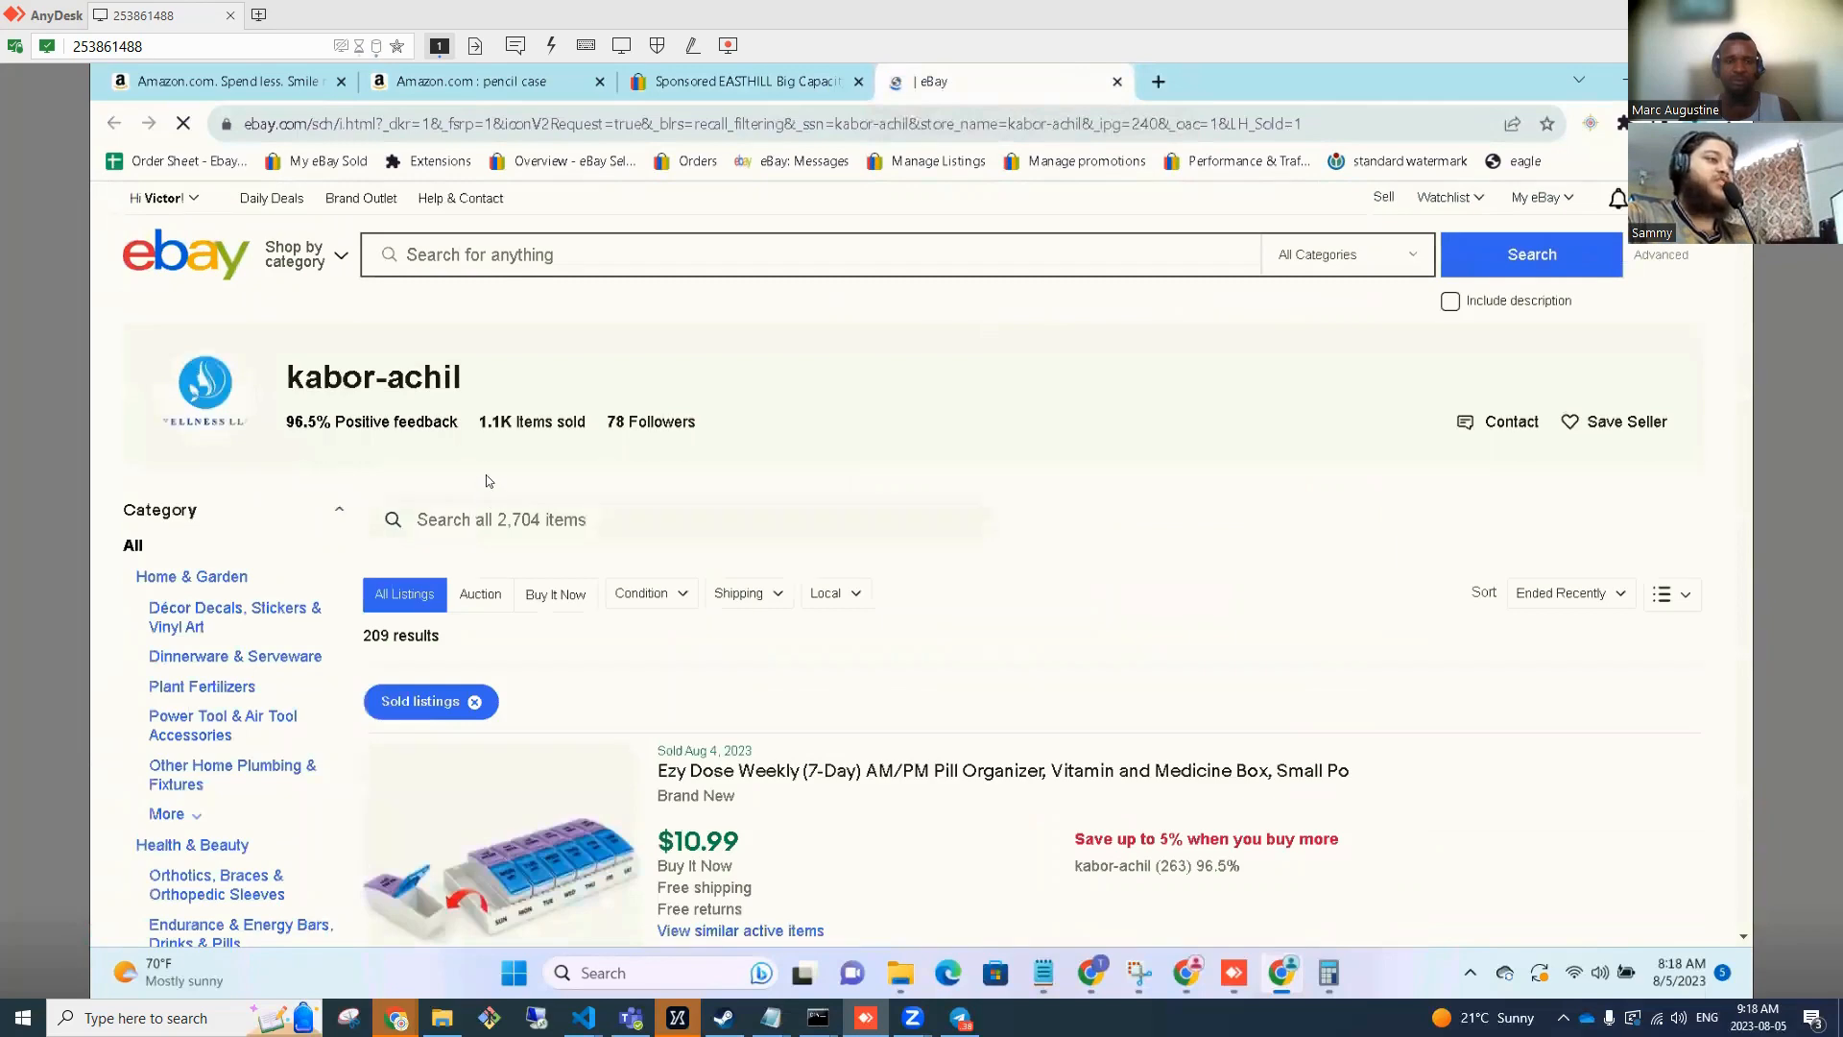
scroll(486, 474, "down", 3)
scroll(444, 328, "up", 1)
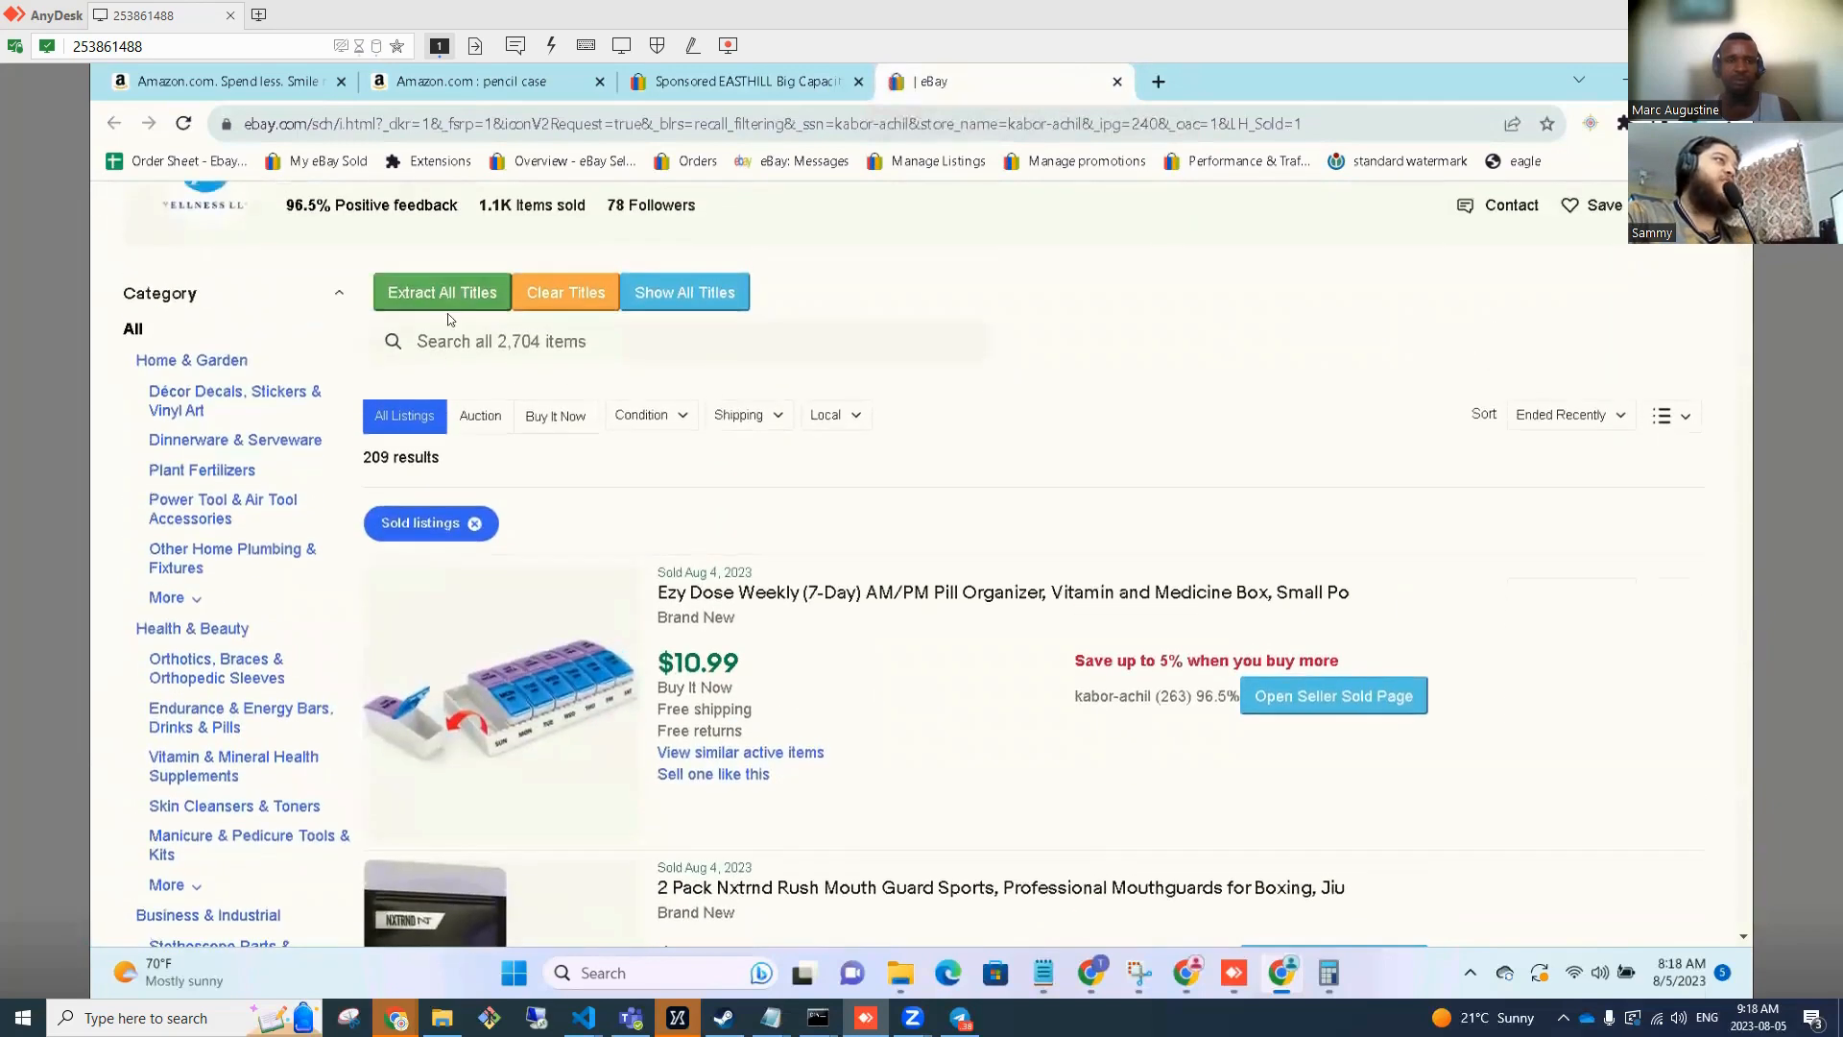
Extract all of this seller's sold titles, show the accumulated title list, and close the page.
left_click(444, 292)
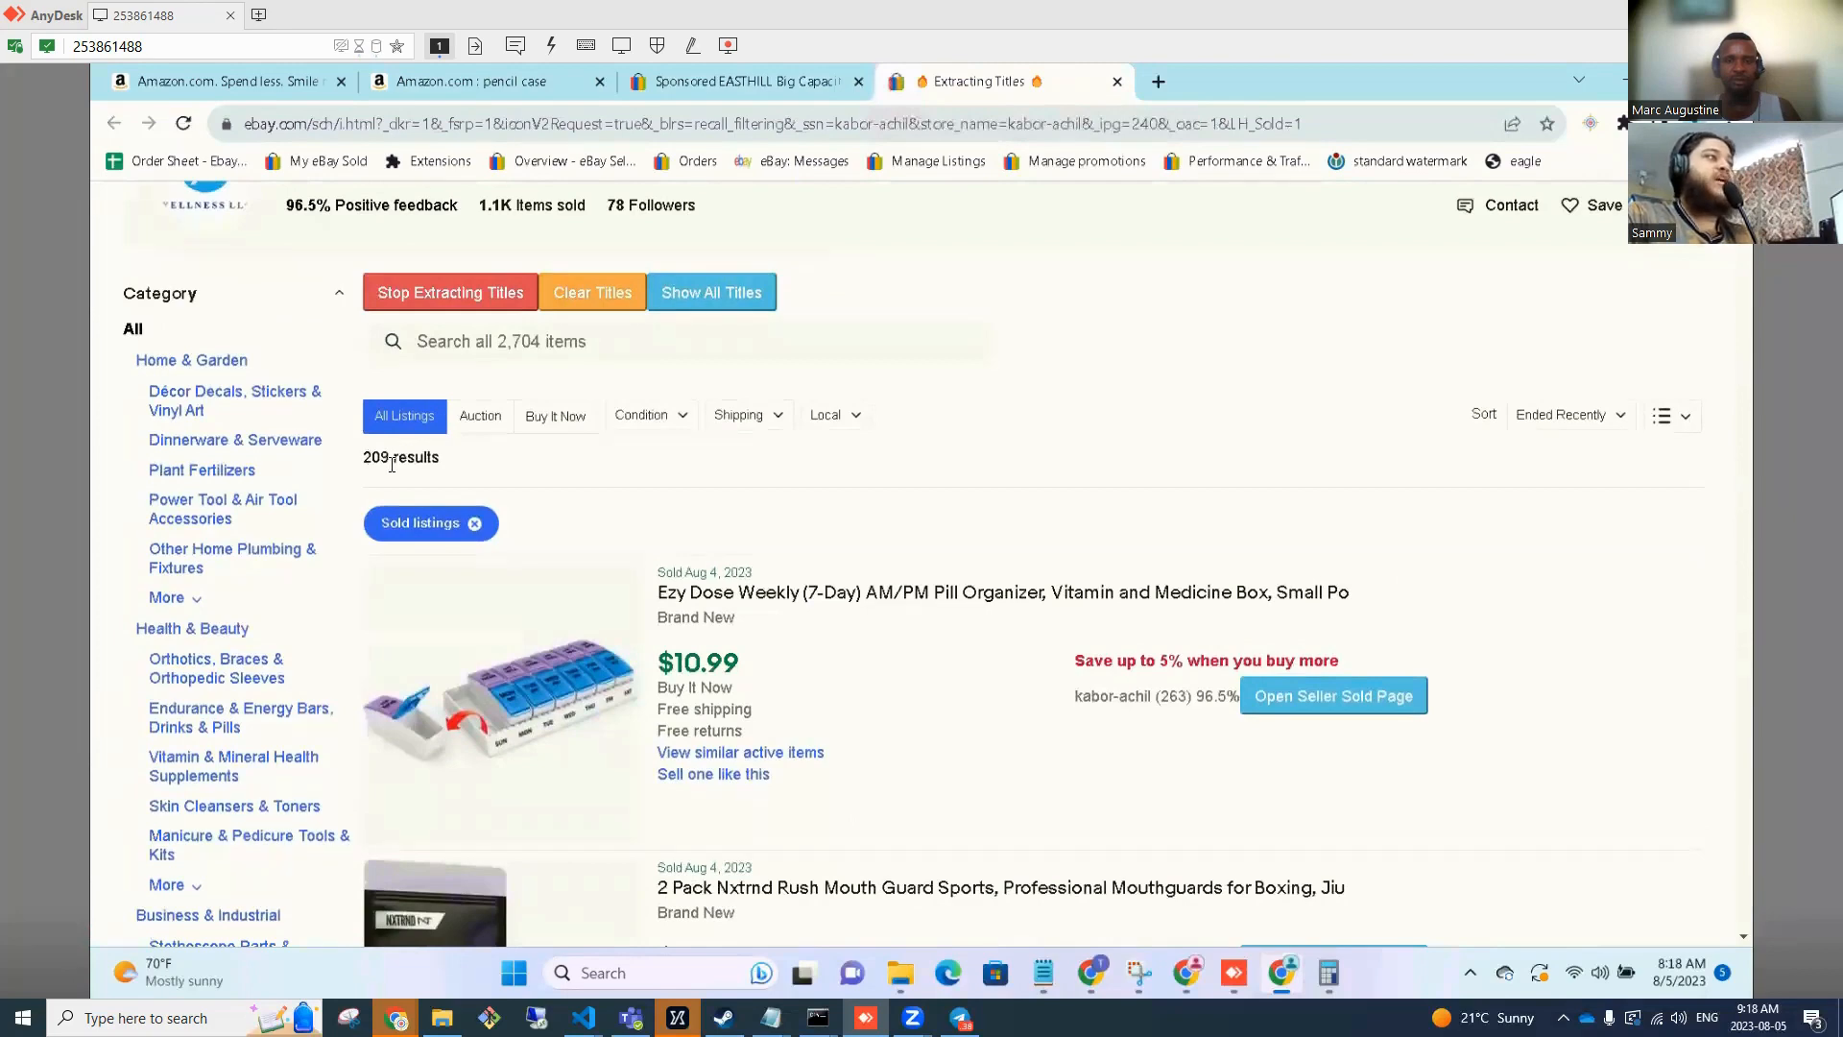
left_click_drag(371, 462, 392, 464)
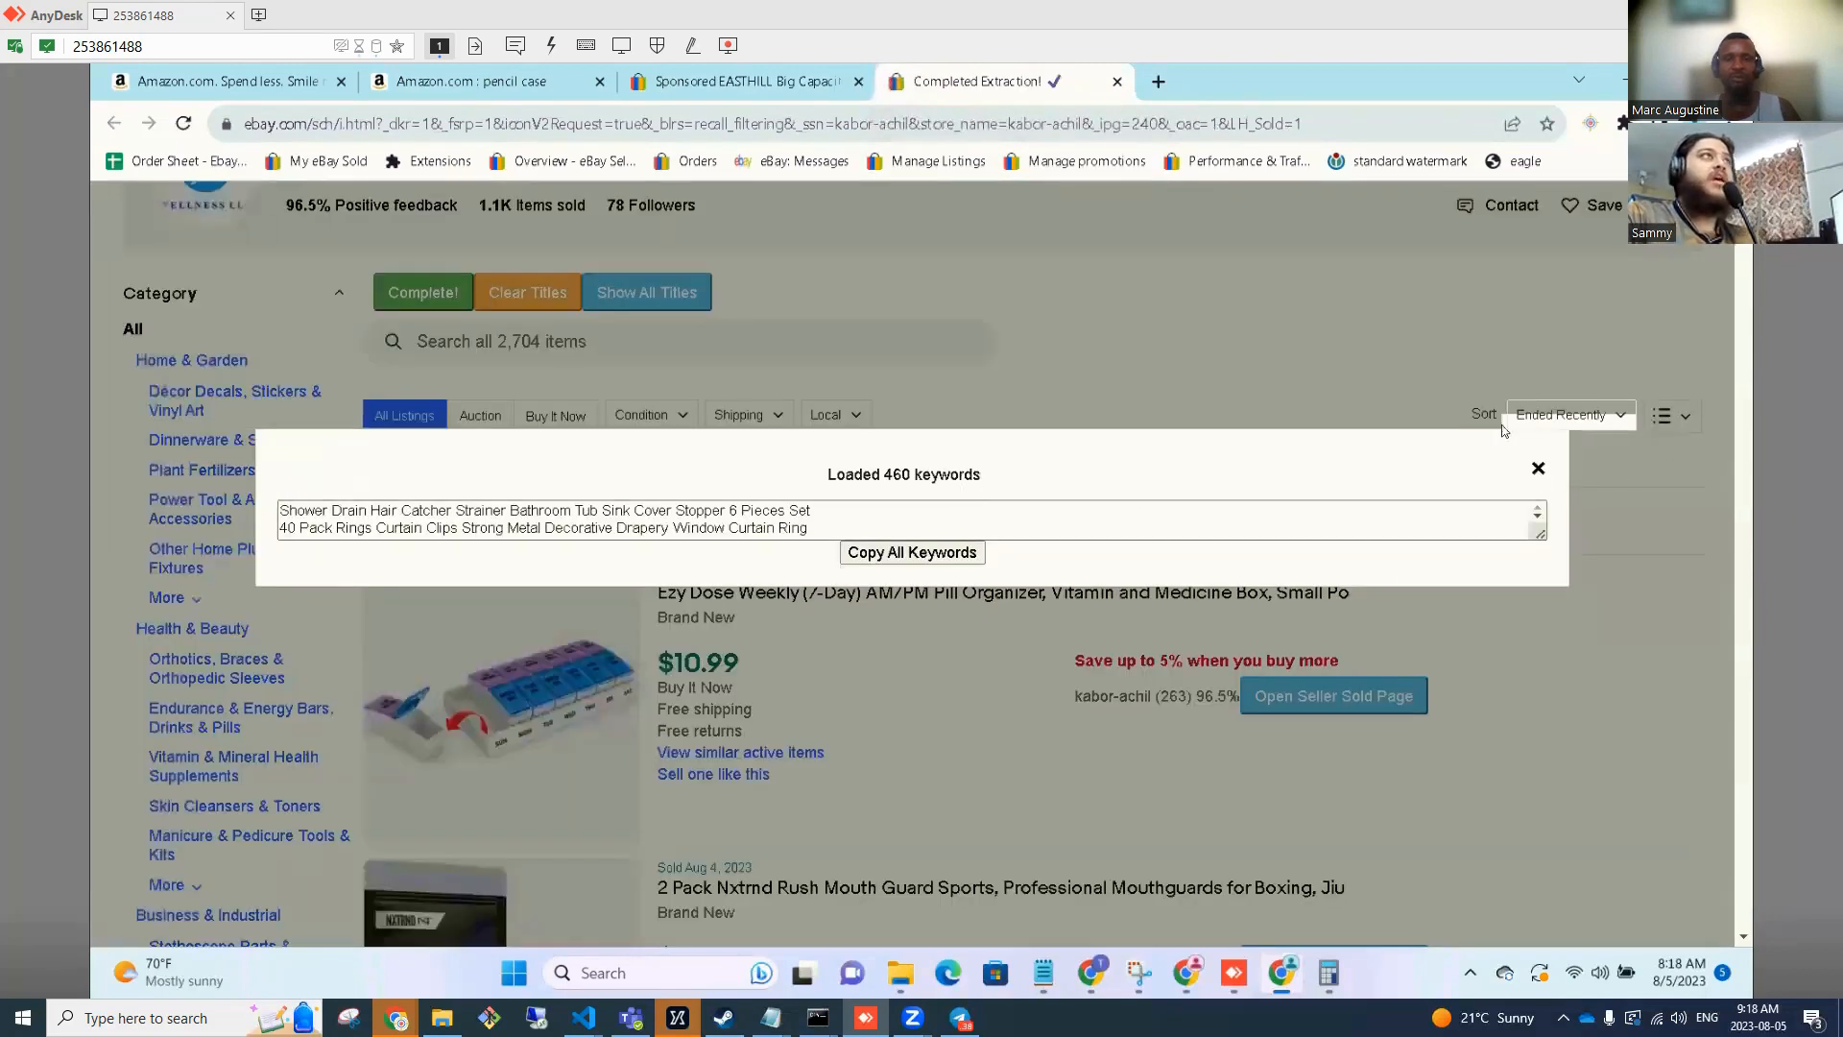
key("ctrl+w")
Open the sold-items page of the seller with the $20.22 Khaki EASTHILL case and look over its recent sales.
scroll(1010, 569, "down", 2)
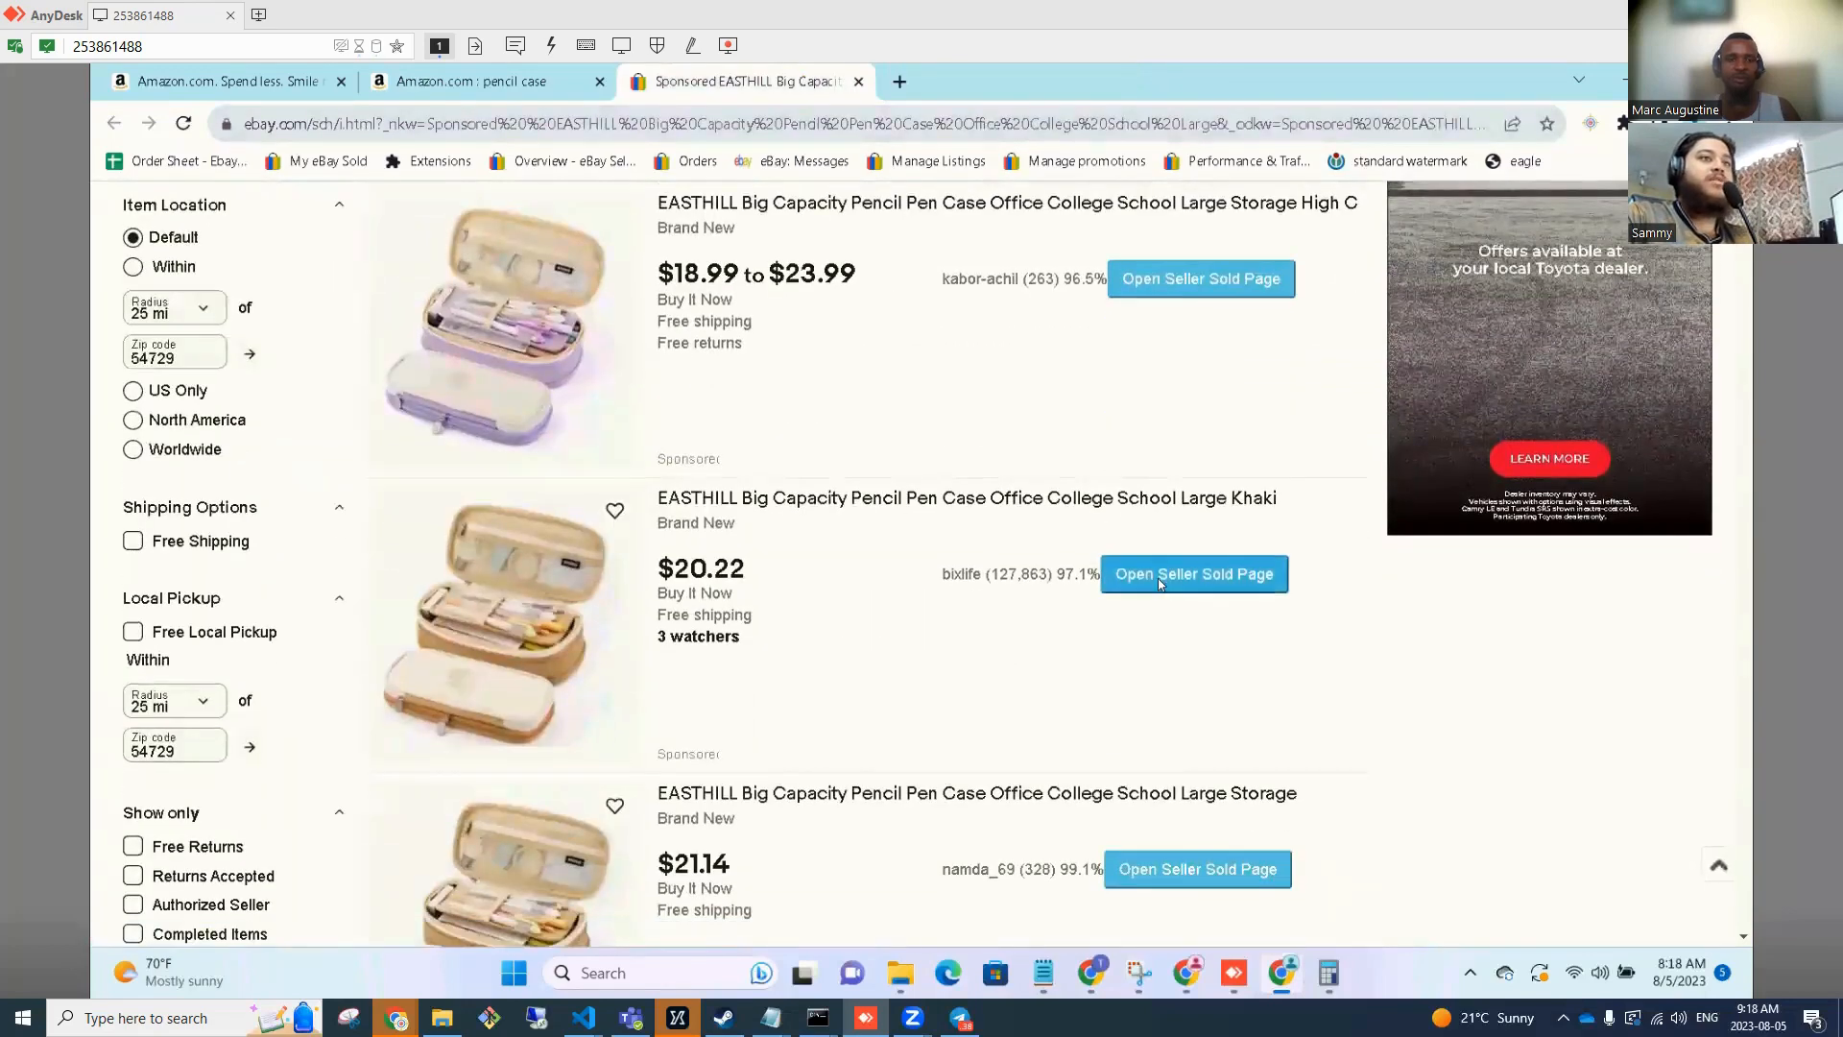
left_click(1157, 578)
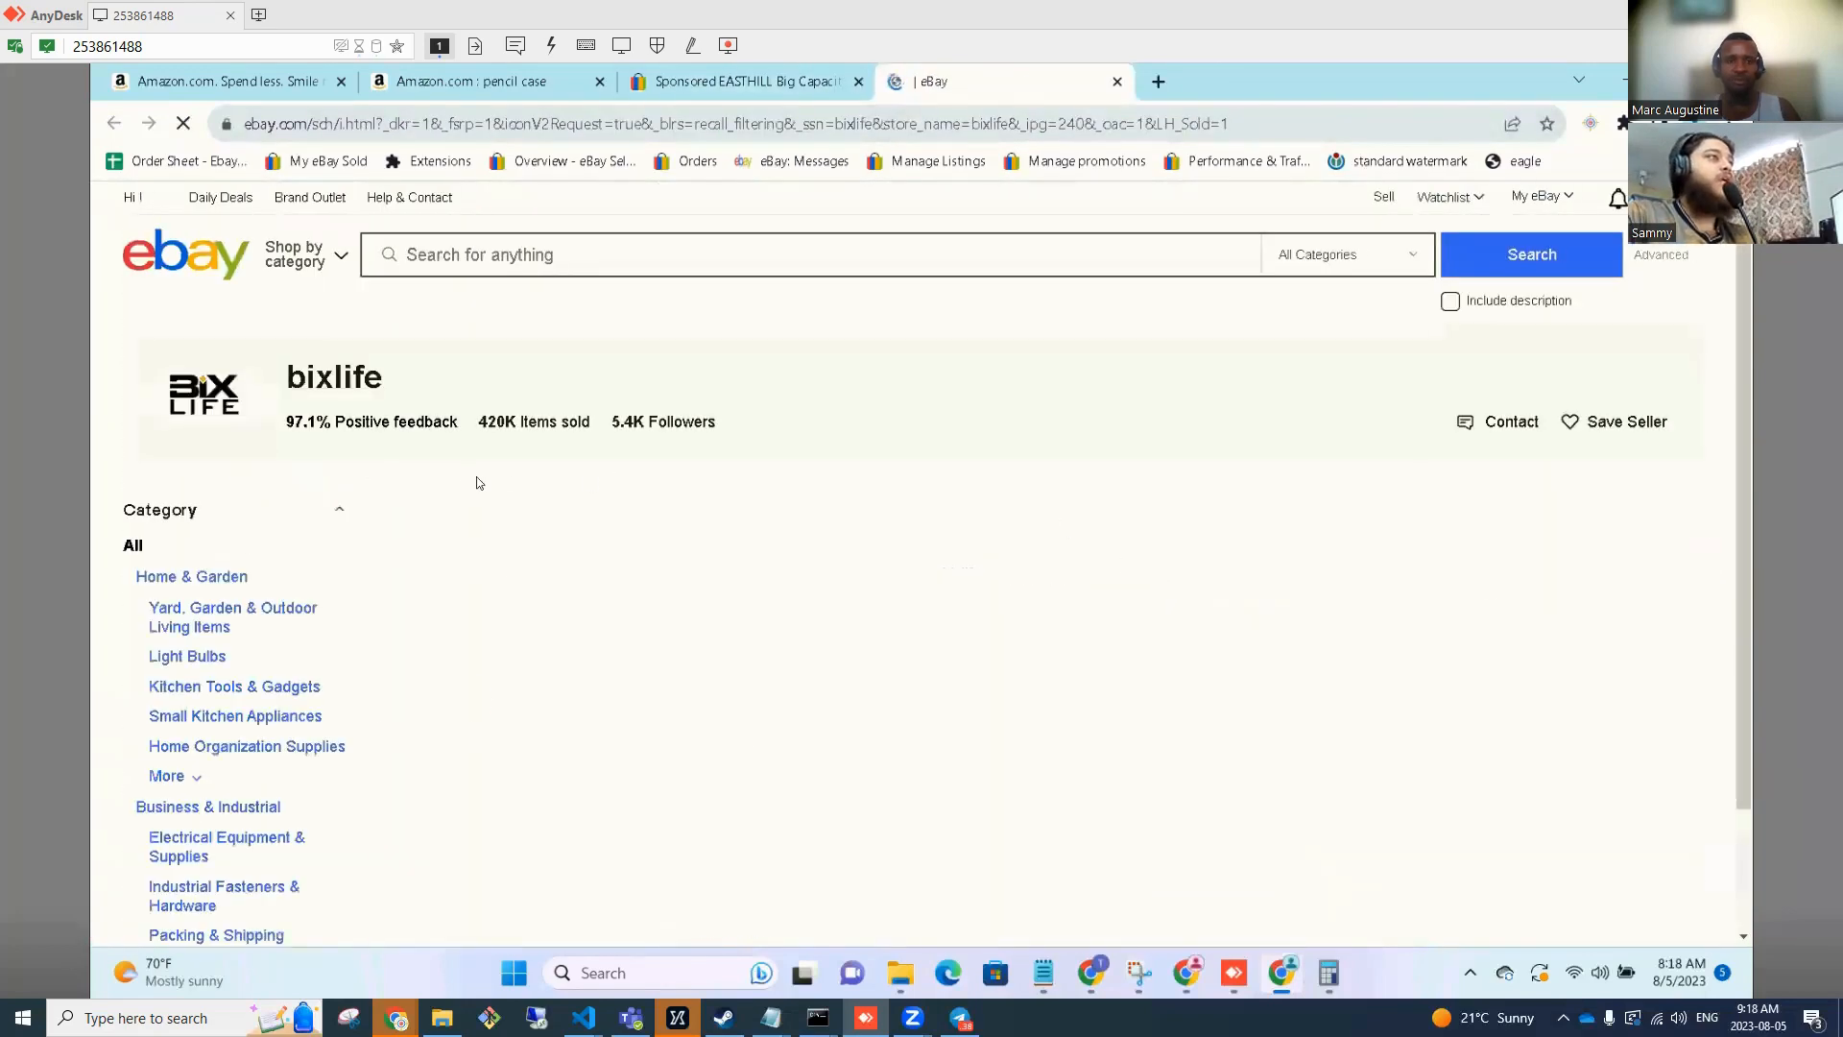
scroll(714, 566, "down", 3)
scroll(714, 566, "down", 10)
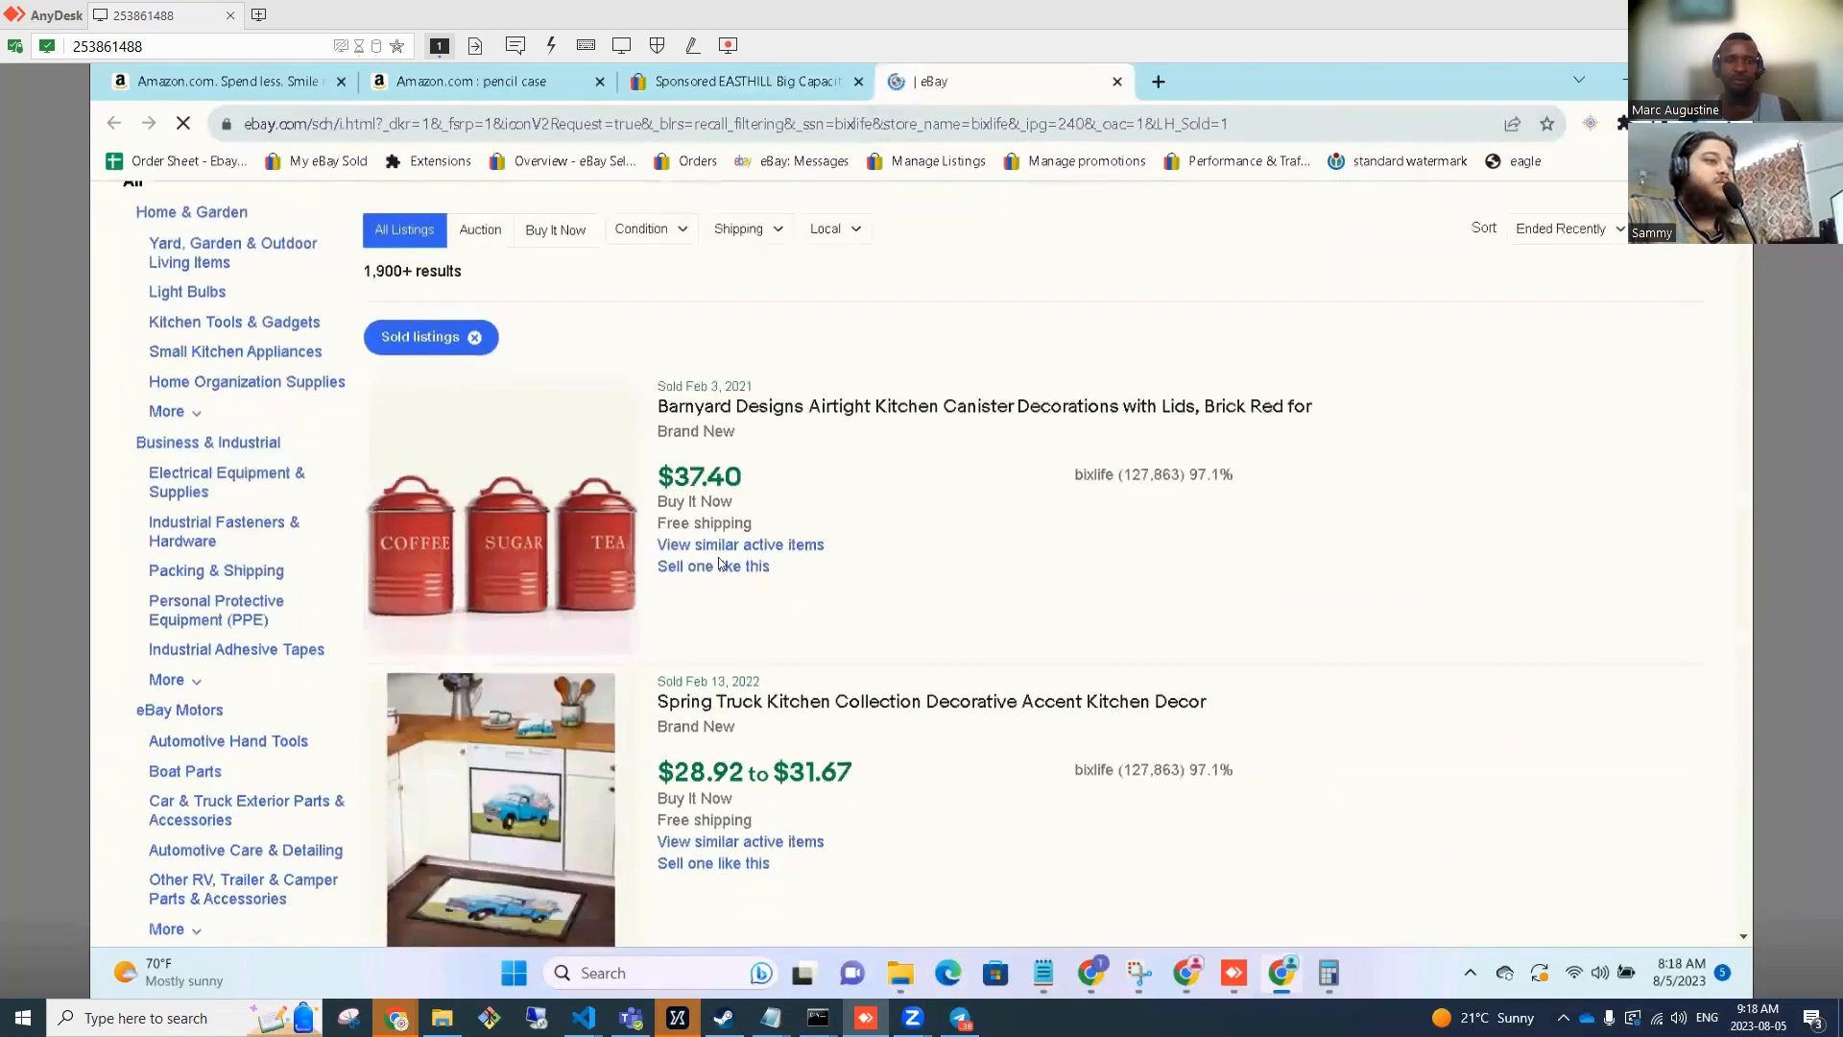
scroll(736, 610, "down", 5)
scroll(736, 610, "down", 2)
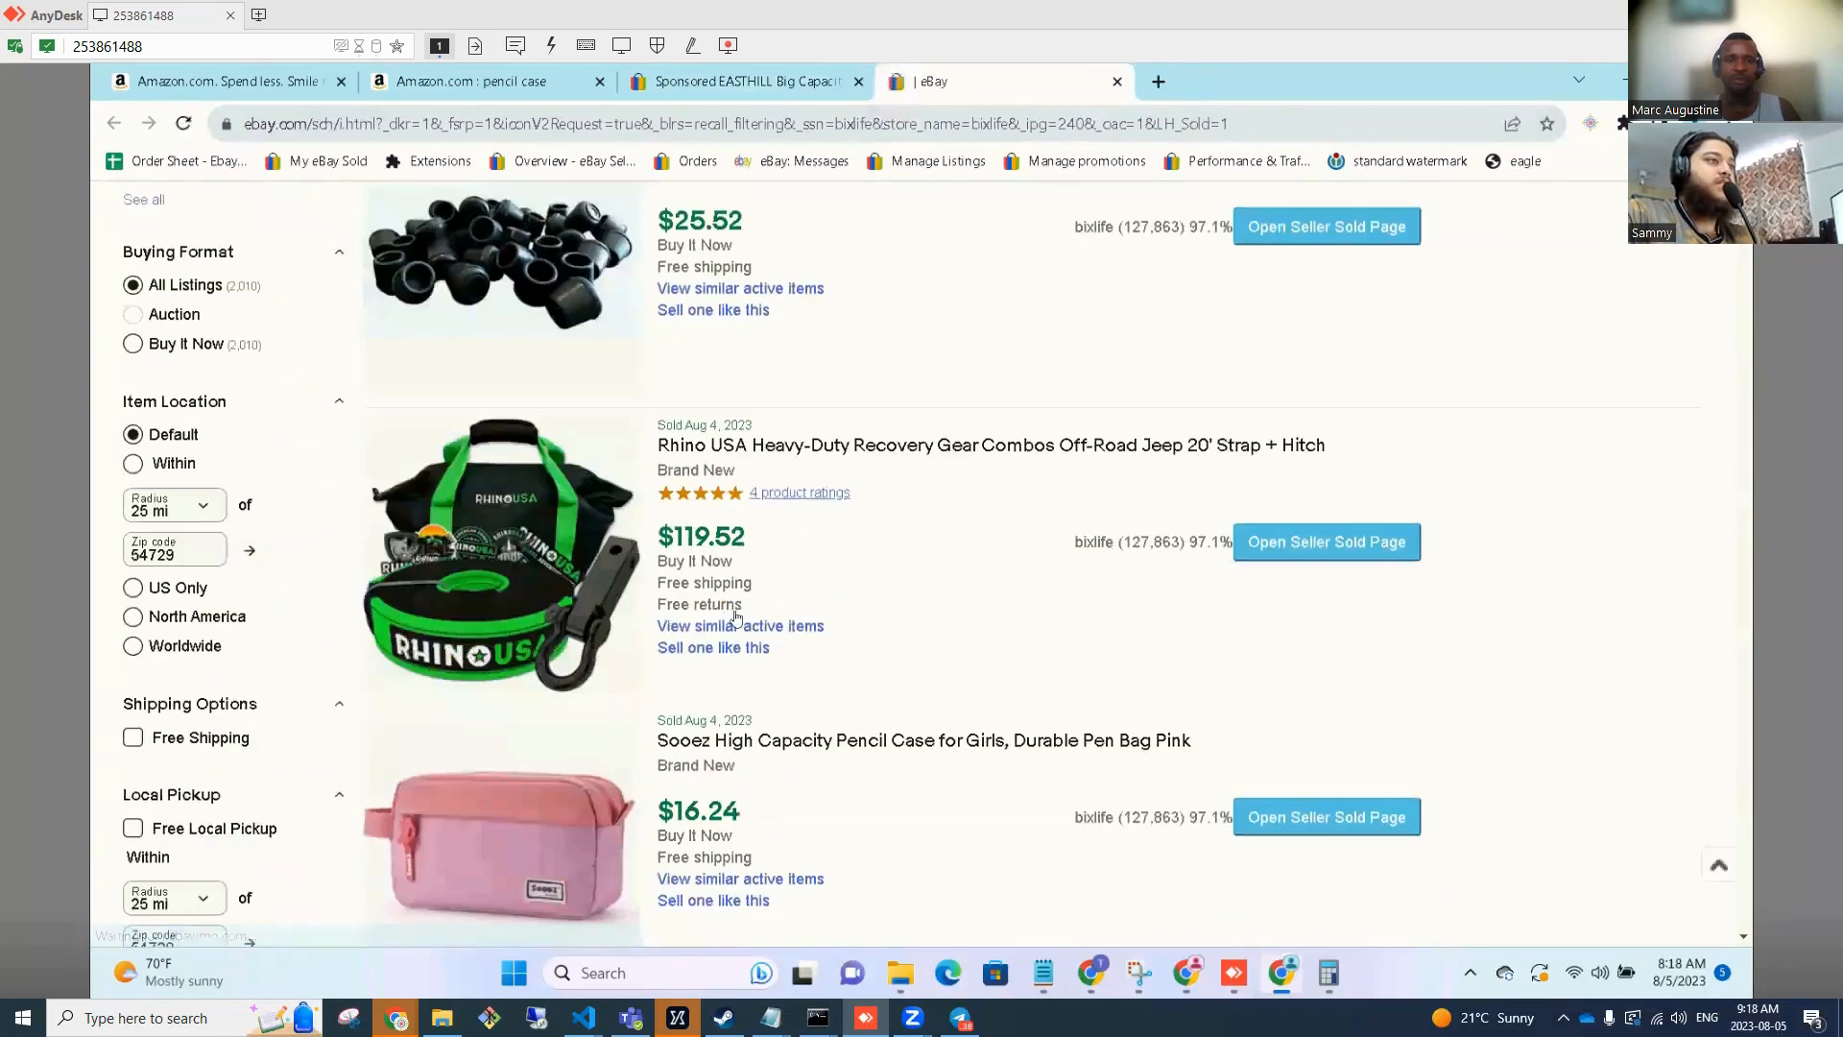
scroll(729, 619, "up", 7)
scroll(723, 622, "down", 3)
scroll(727, 629, "down", 5)
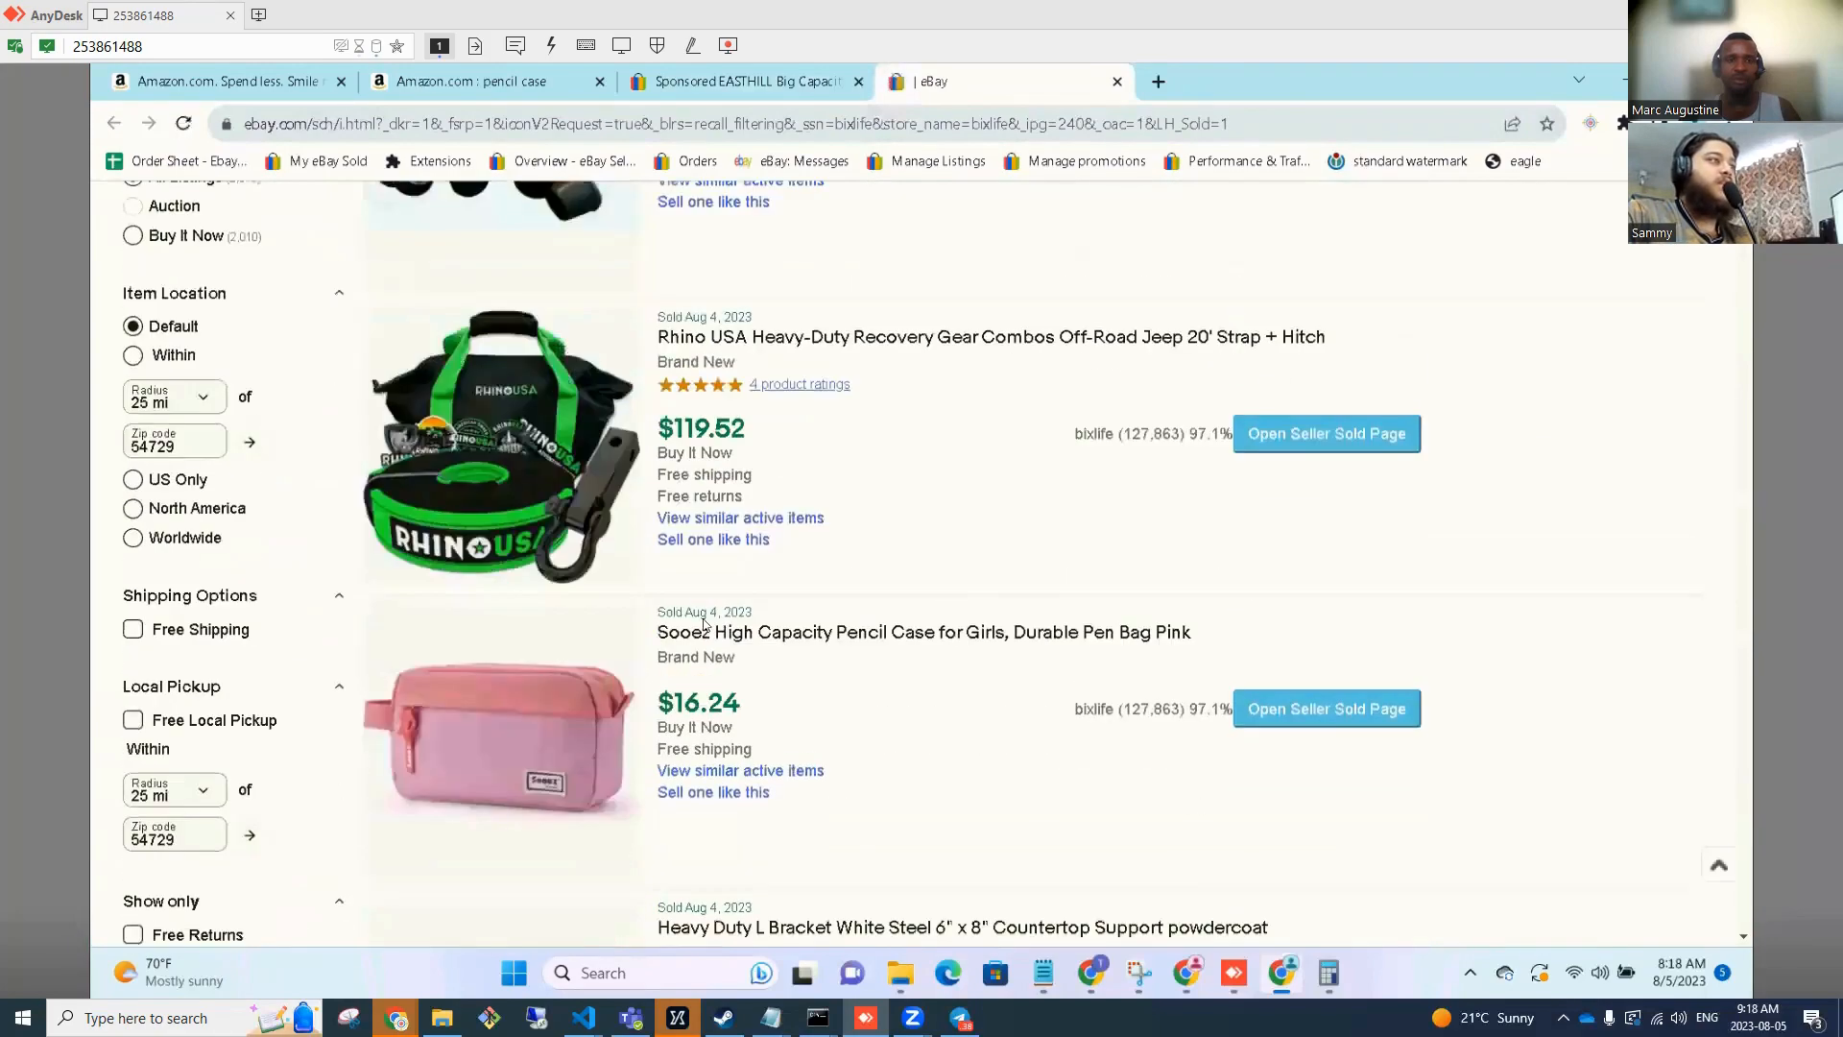
scroll(758, 635, "up", 12)
scroll(784, 643, "up", 7)
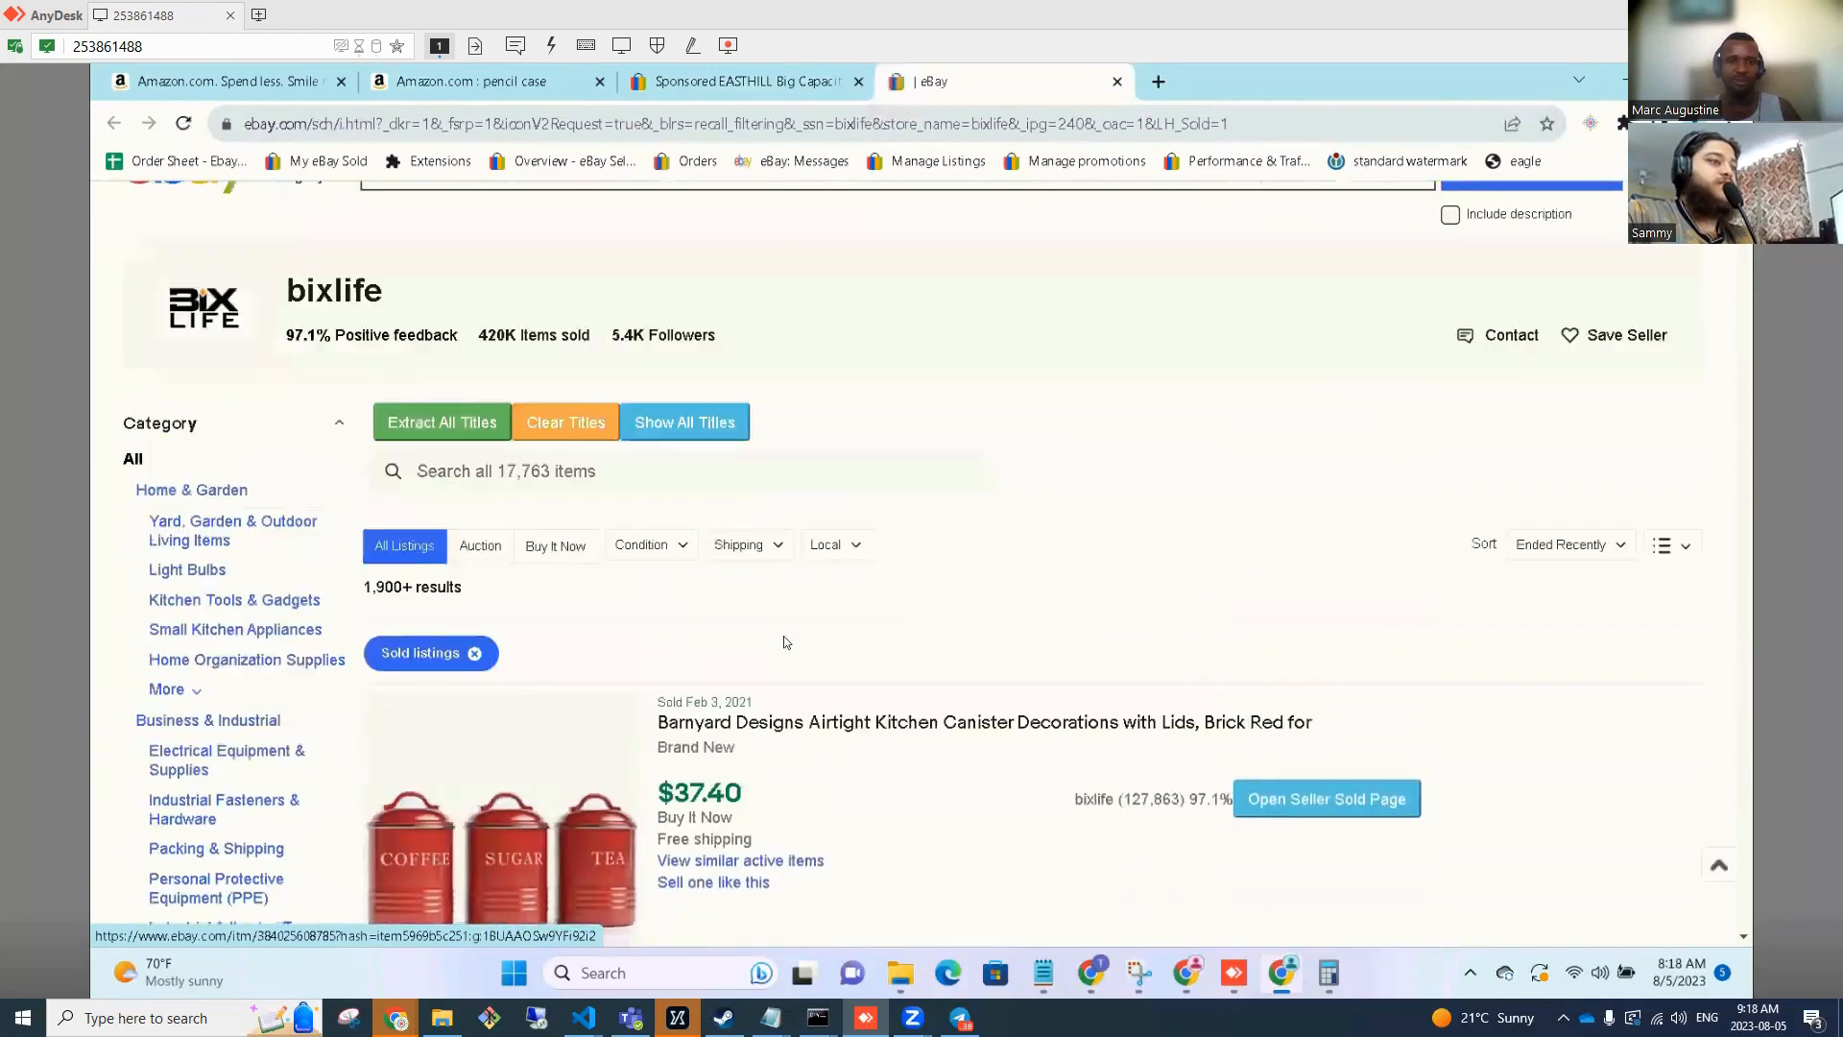
Examine bixlife's sold items and their prices, highlighting the price of the 3 Pairs Maple Wood Drumsticks.
scroll(785, 641, "down", 8)
scroll(785, 641, "down", 15)
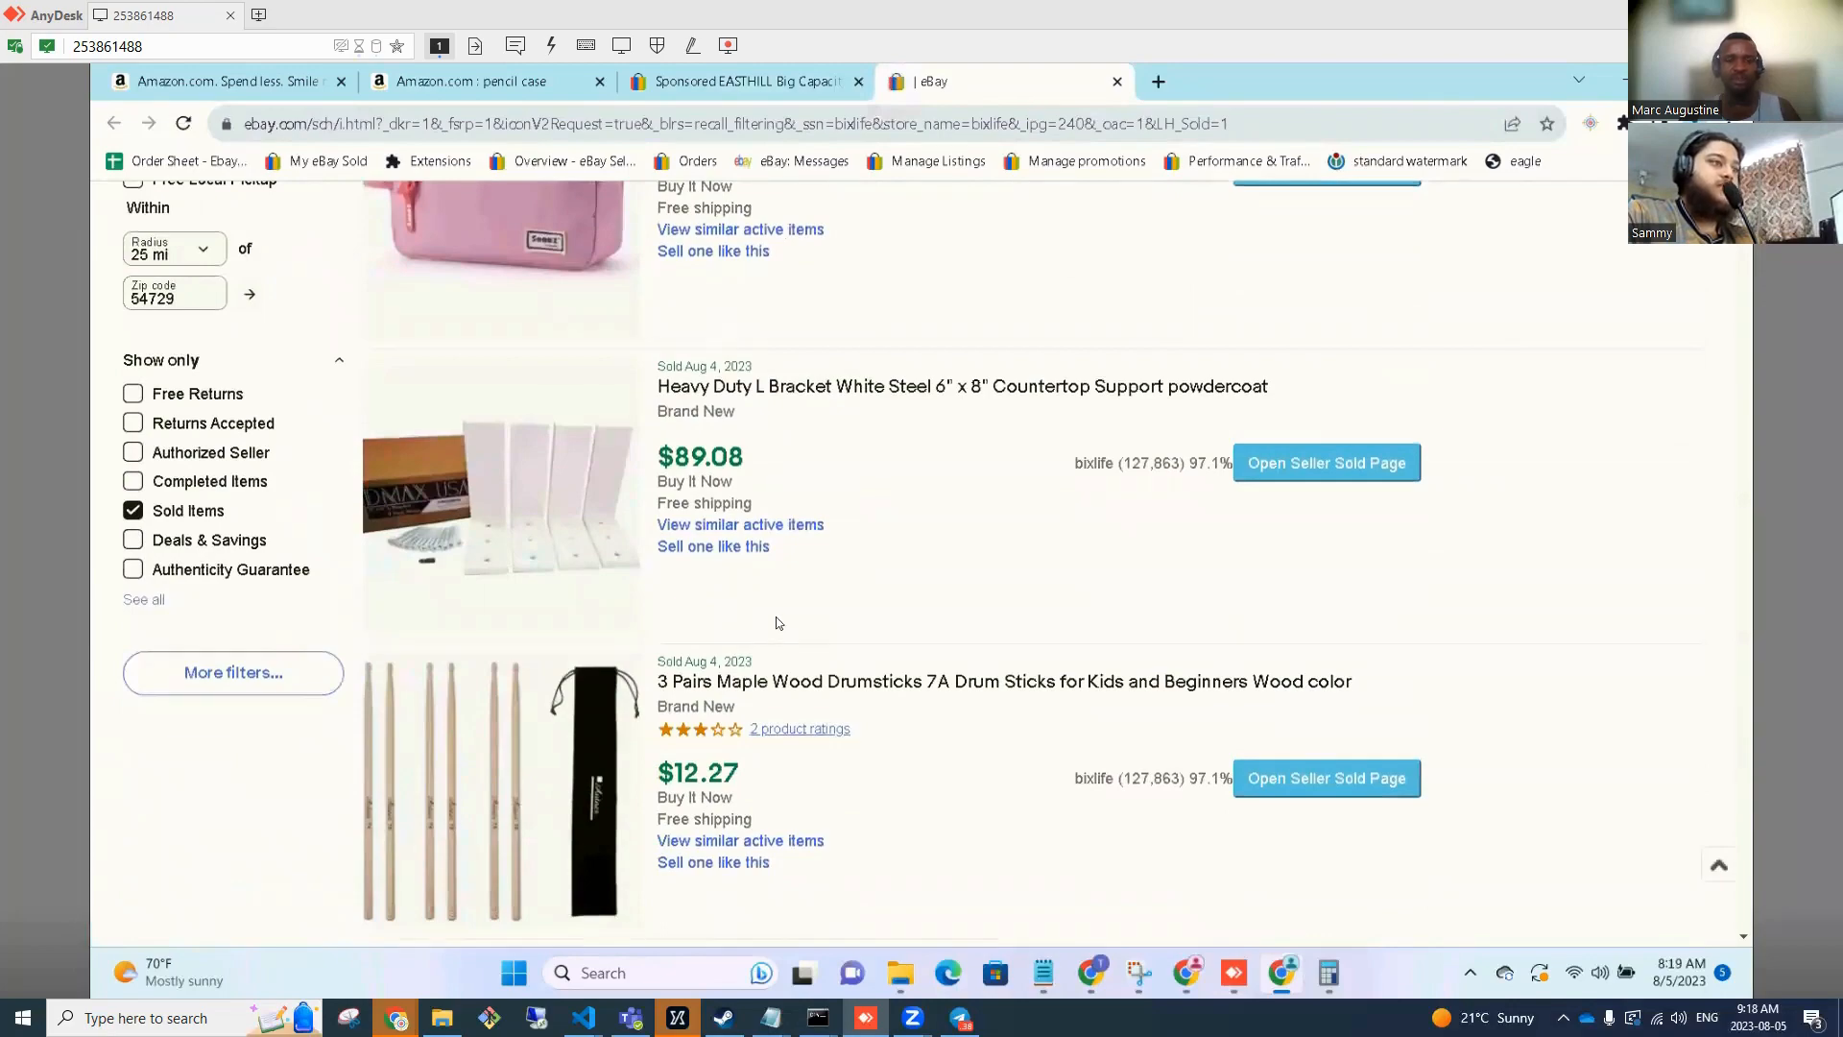
scroll(775, 620, "up", 8)
scroll(691, 544, "up", 6)
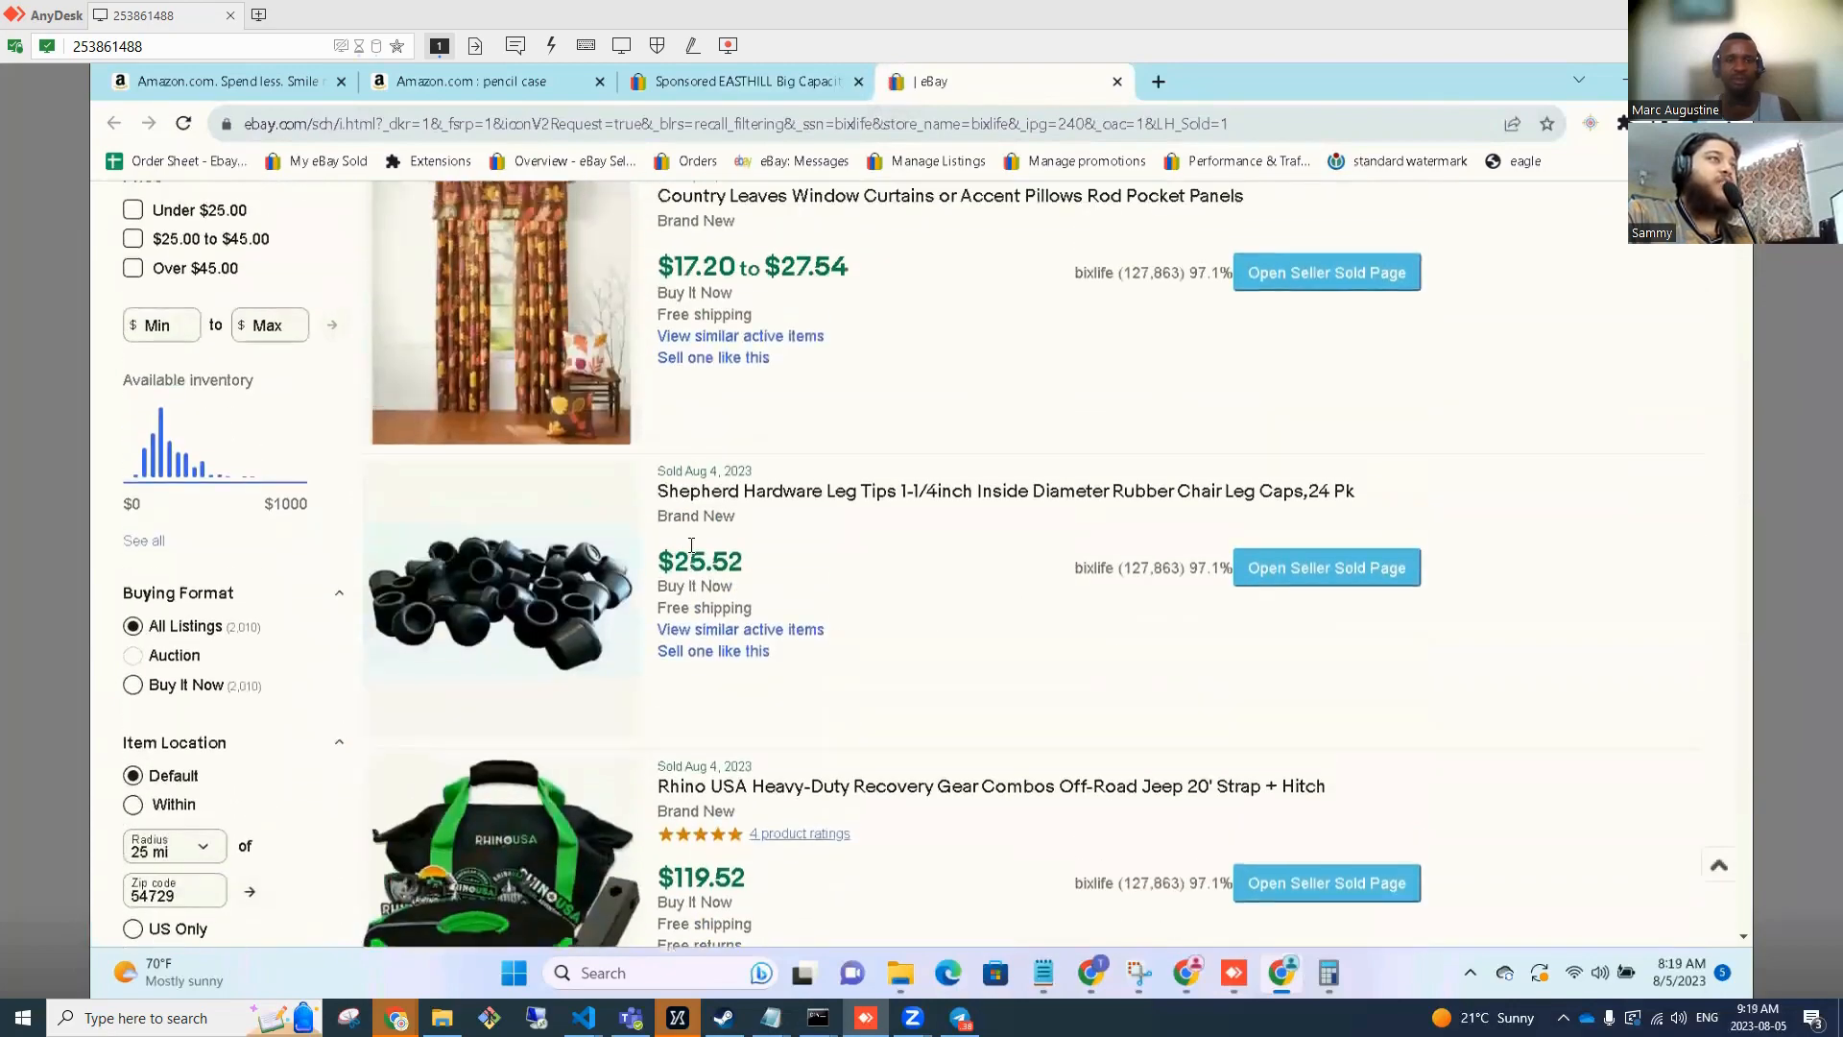
scroll(737, 666, "down", 7)
scroll(738, 665, "down", 10)
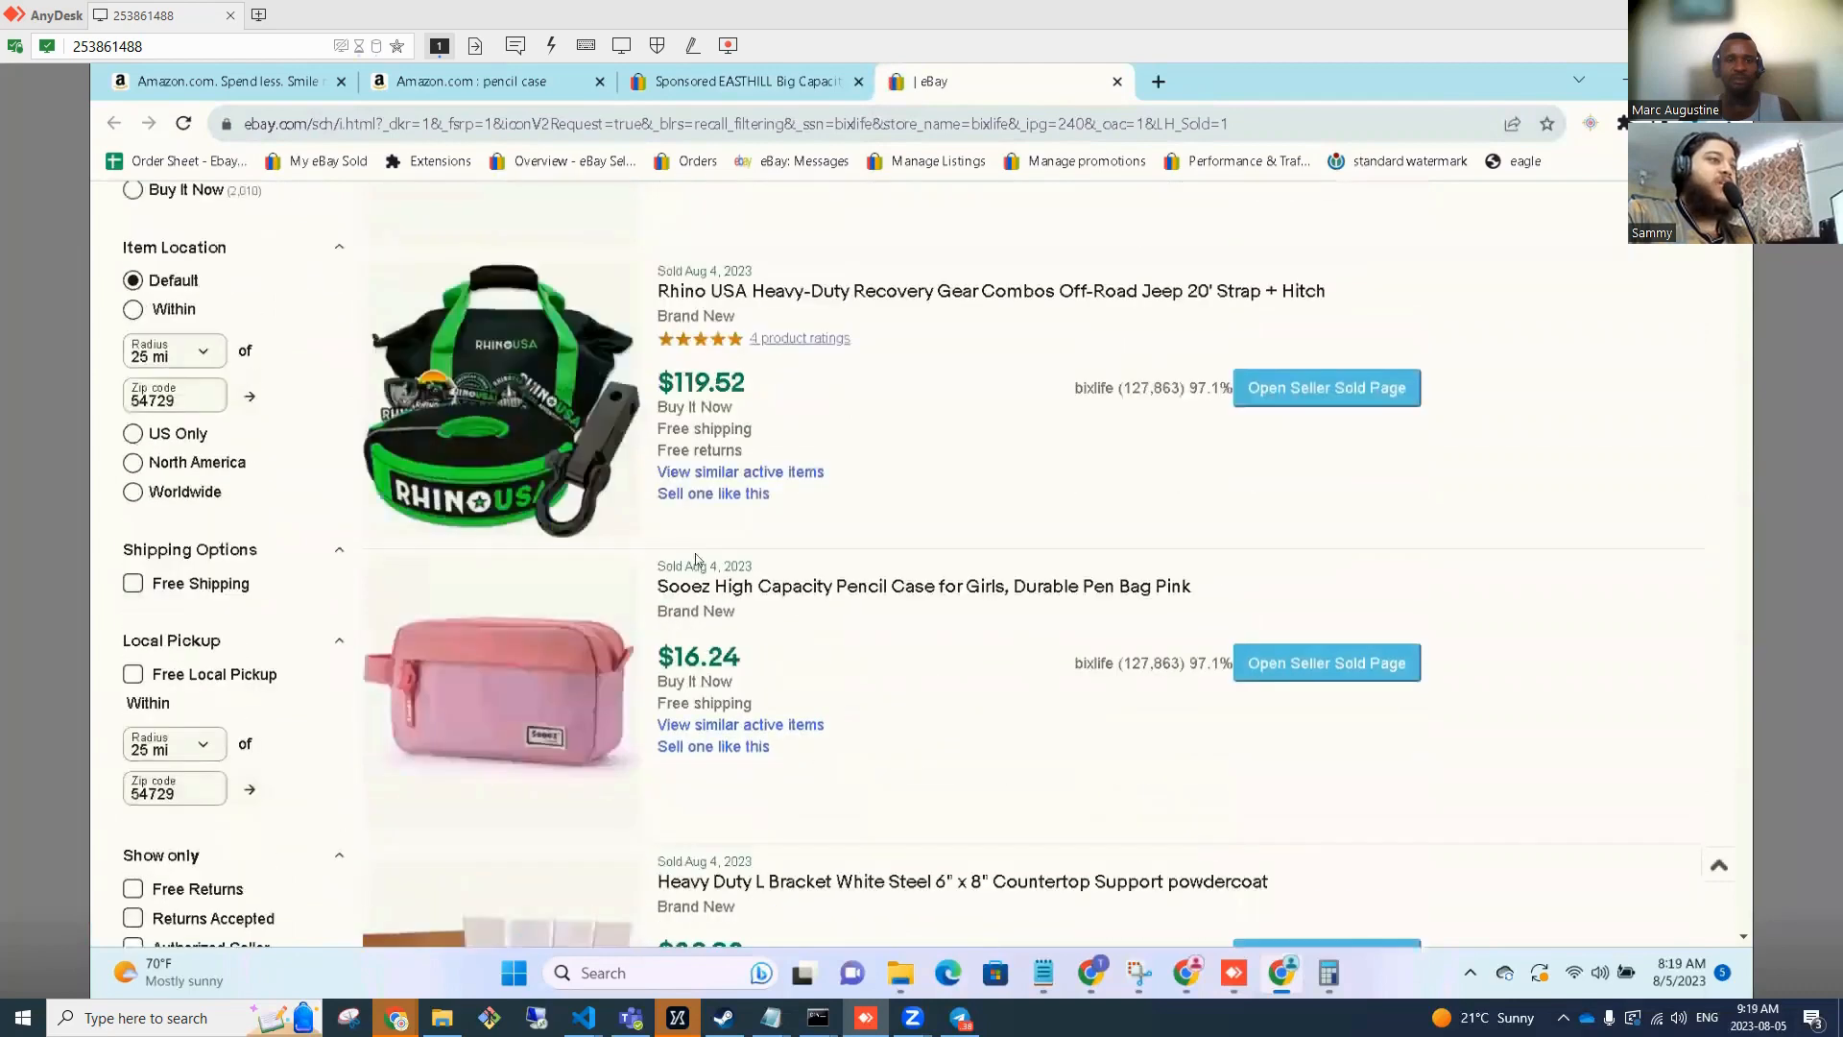
left_click_drag(739, 448, 680, 448)
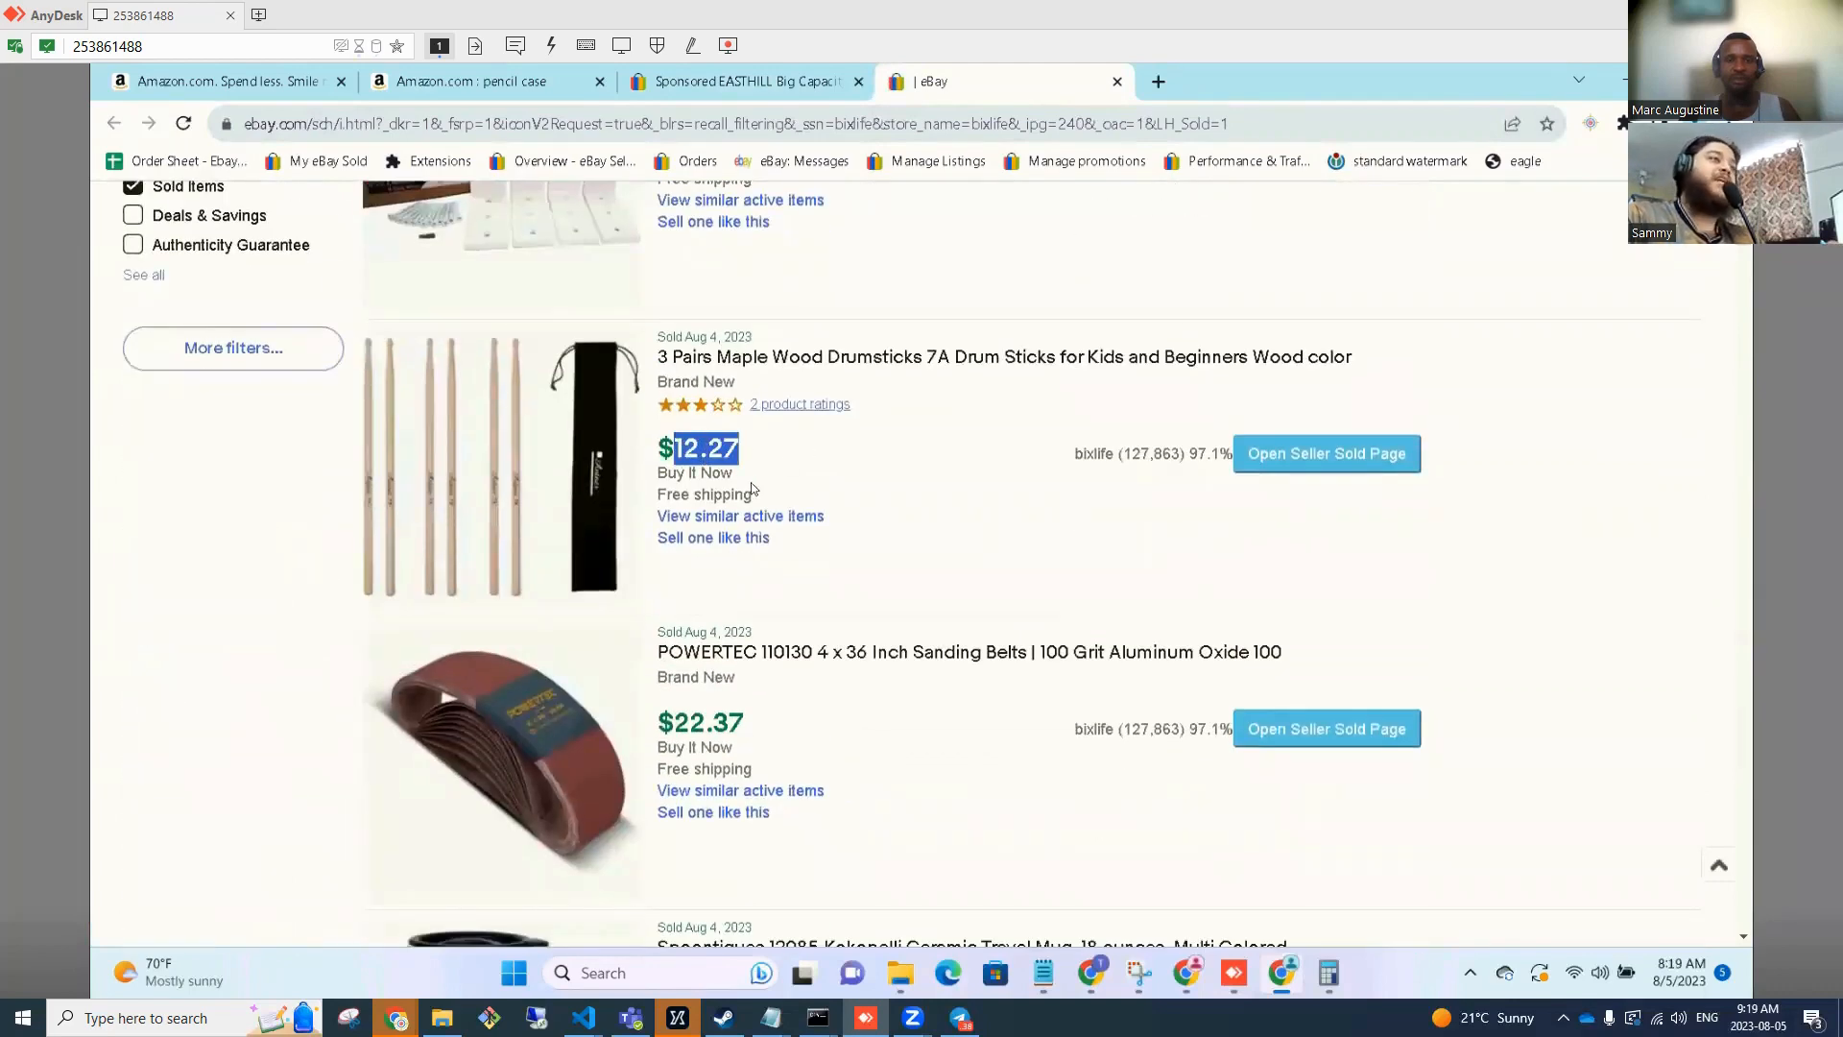
scroll(750, 461, "down", 5)
scroll(739, 470, "up", 7)
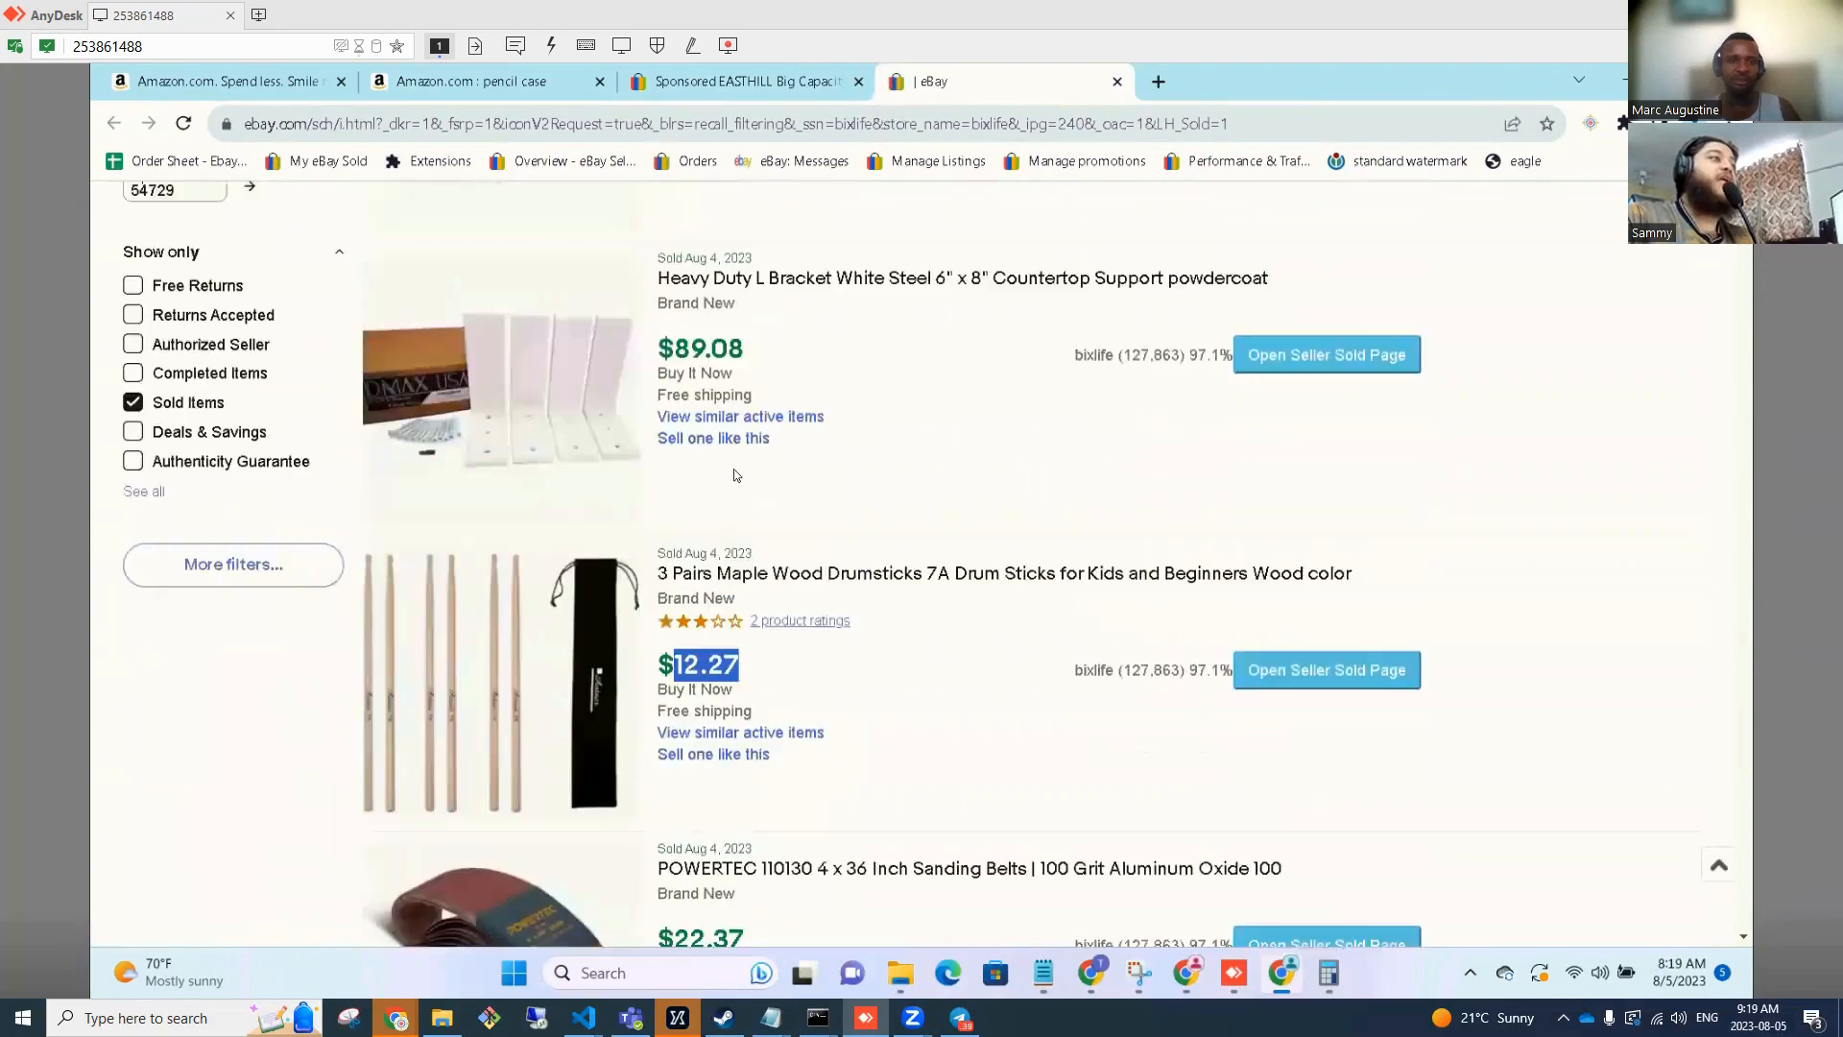
Return to bixlife's seller summary and highlight its items-sold figure.
scroll(516, 712, "up", 15)
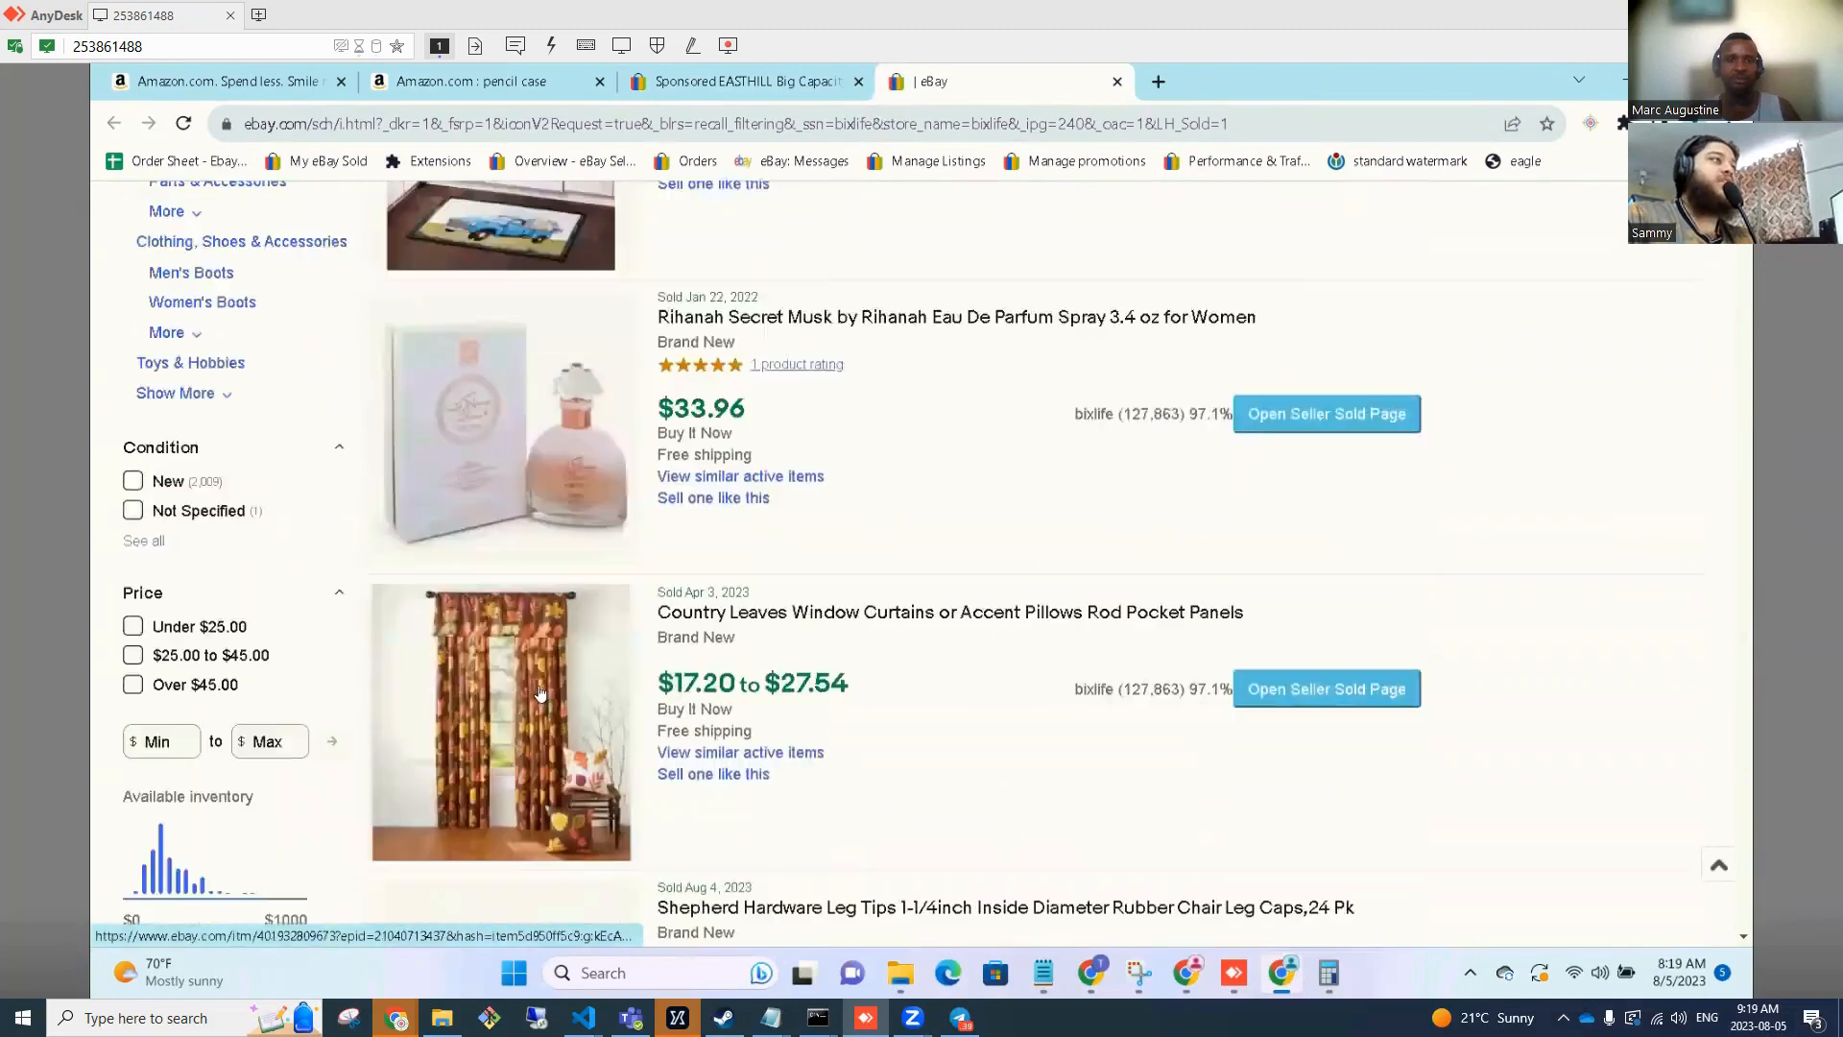
scroll(559, 660, "up", 8)
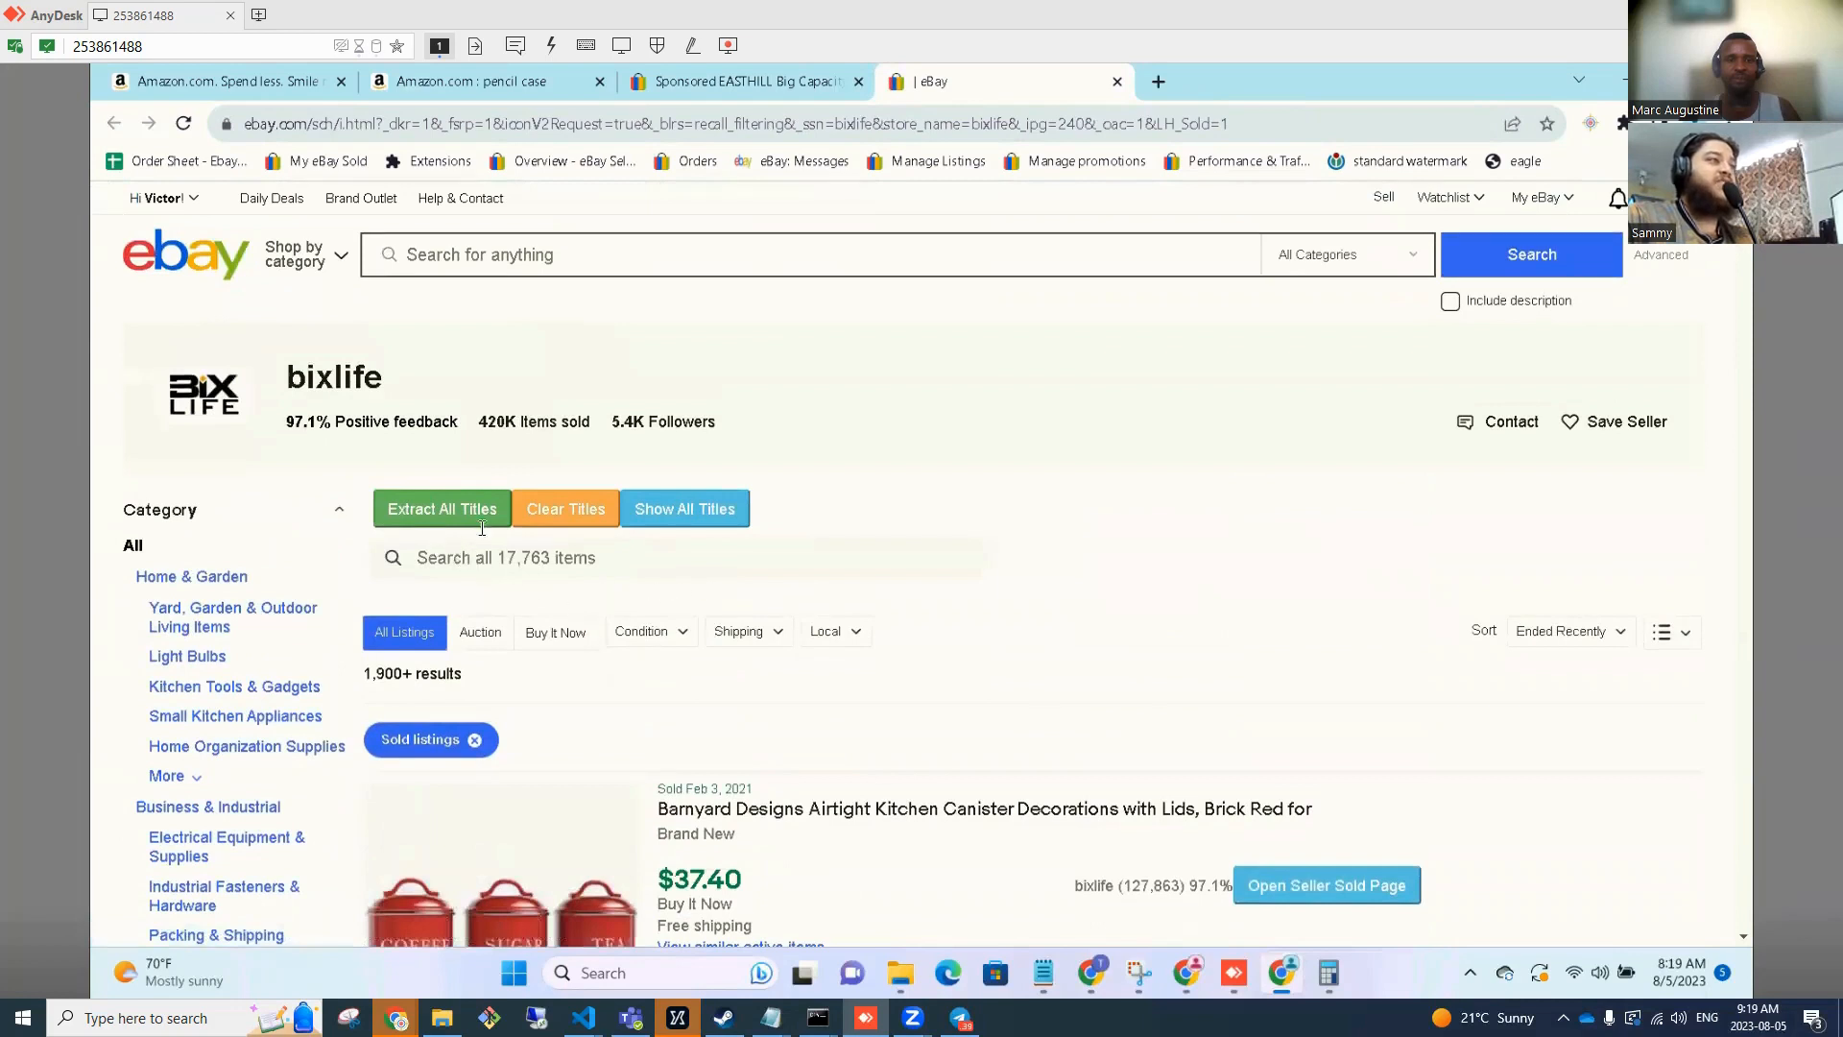
left_click_drag(470, 675, 634, 603)
left_click(698, 729)
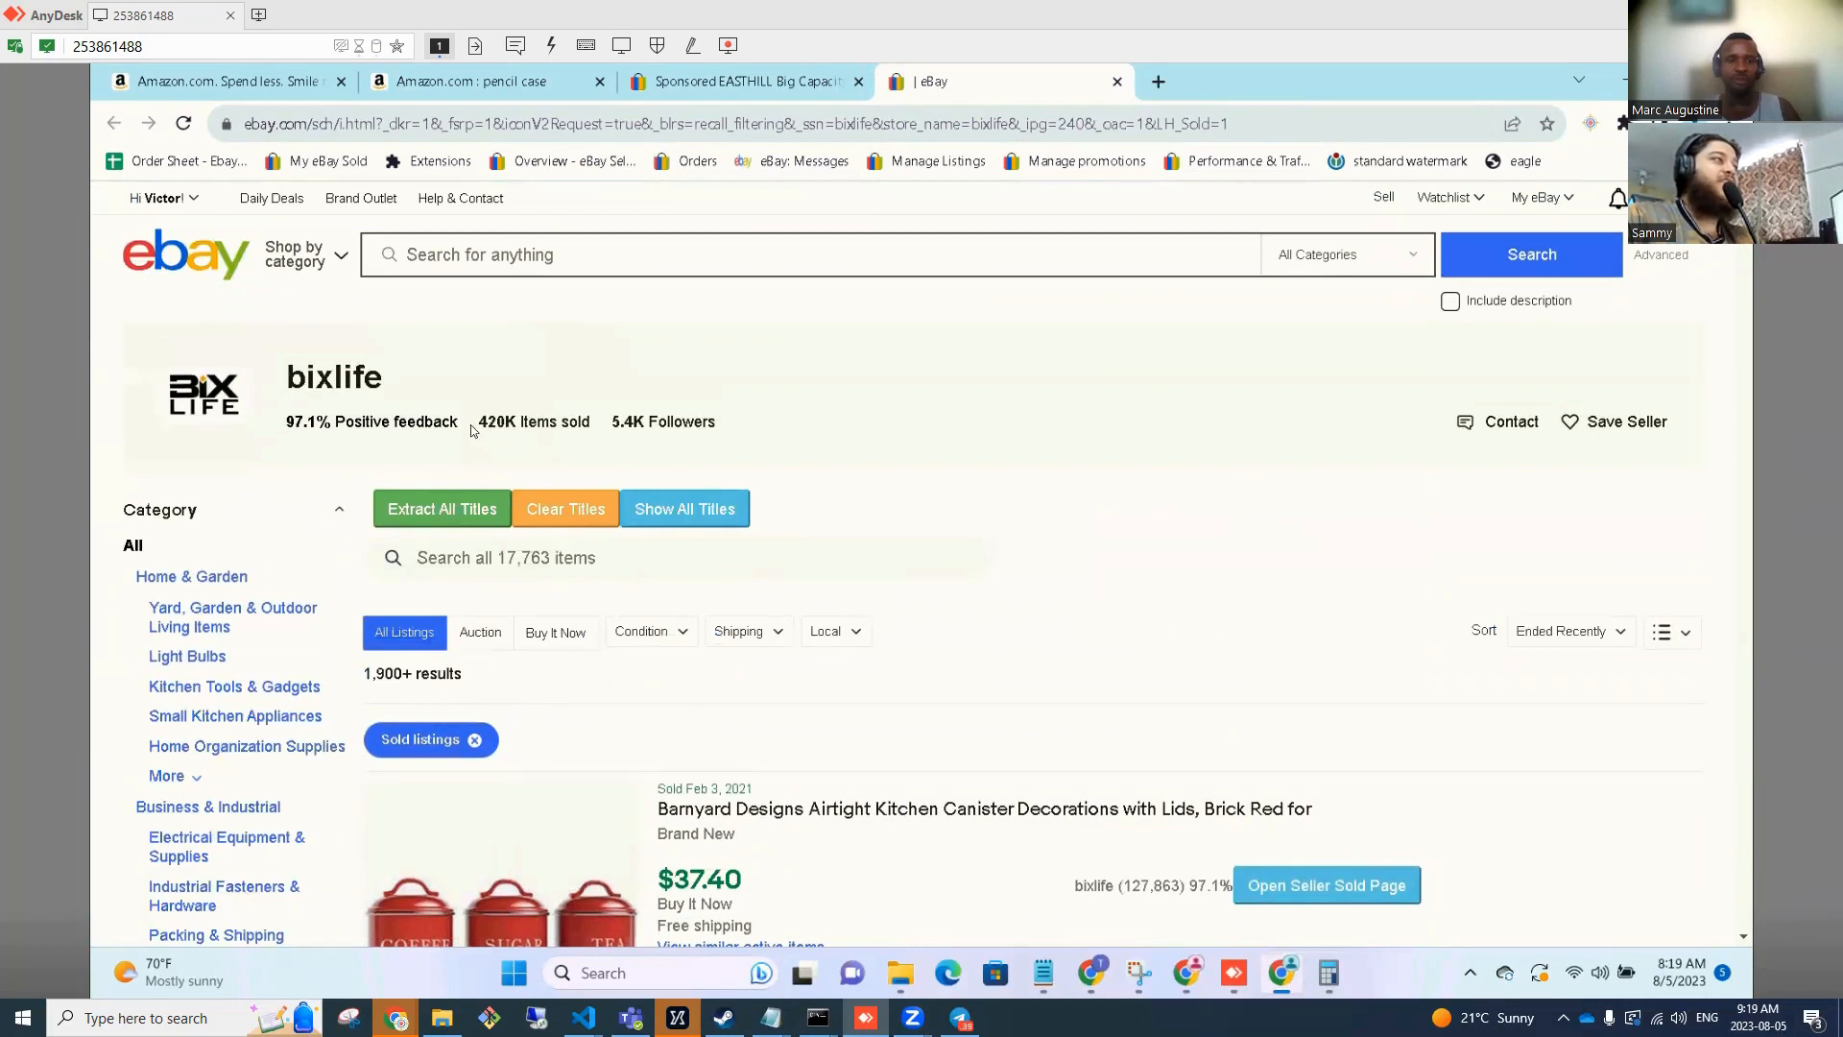
left_click_drag(566, 424, 621, 424)
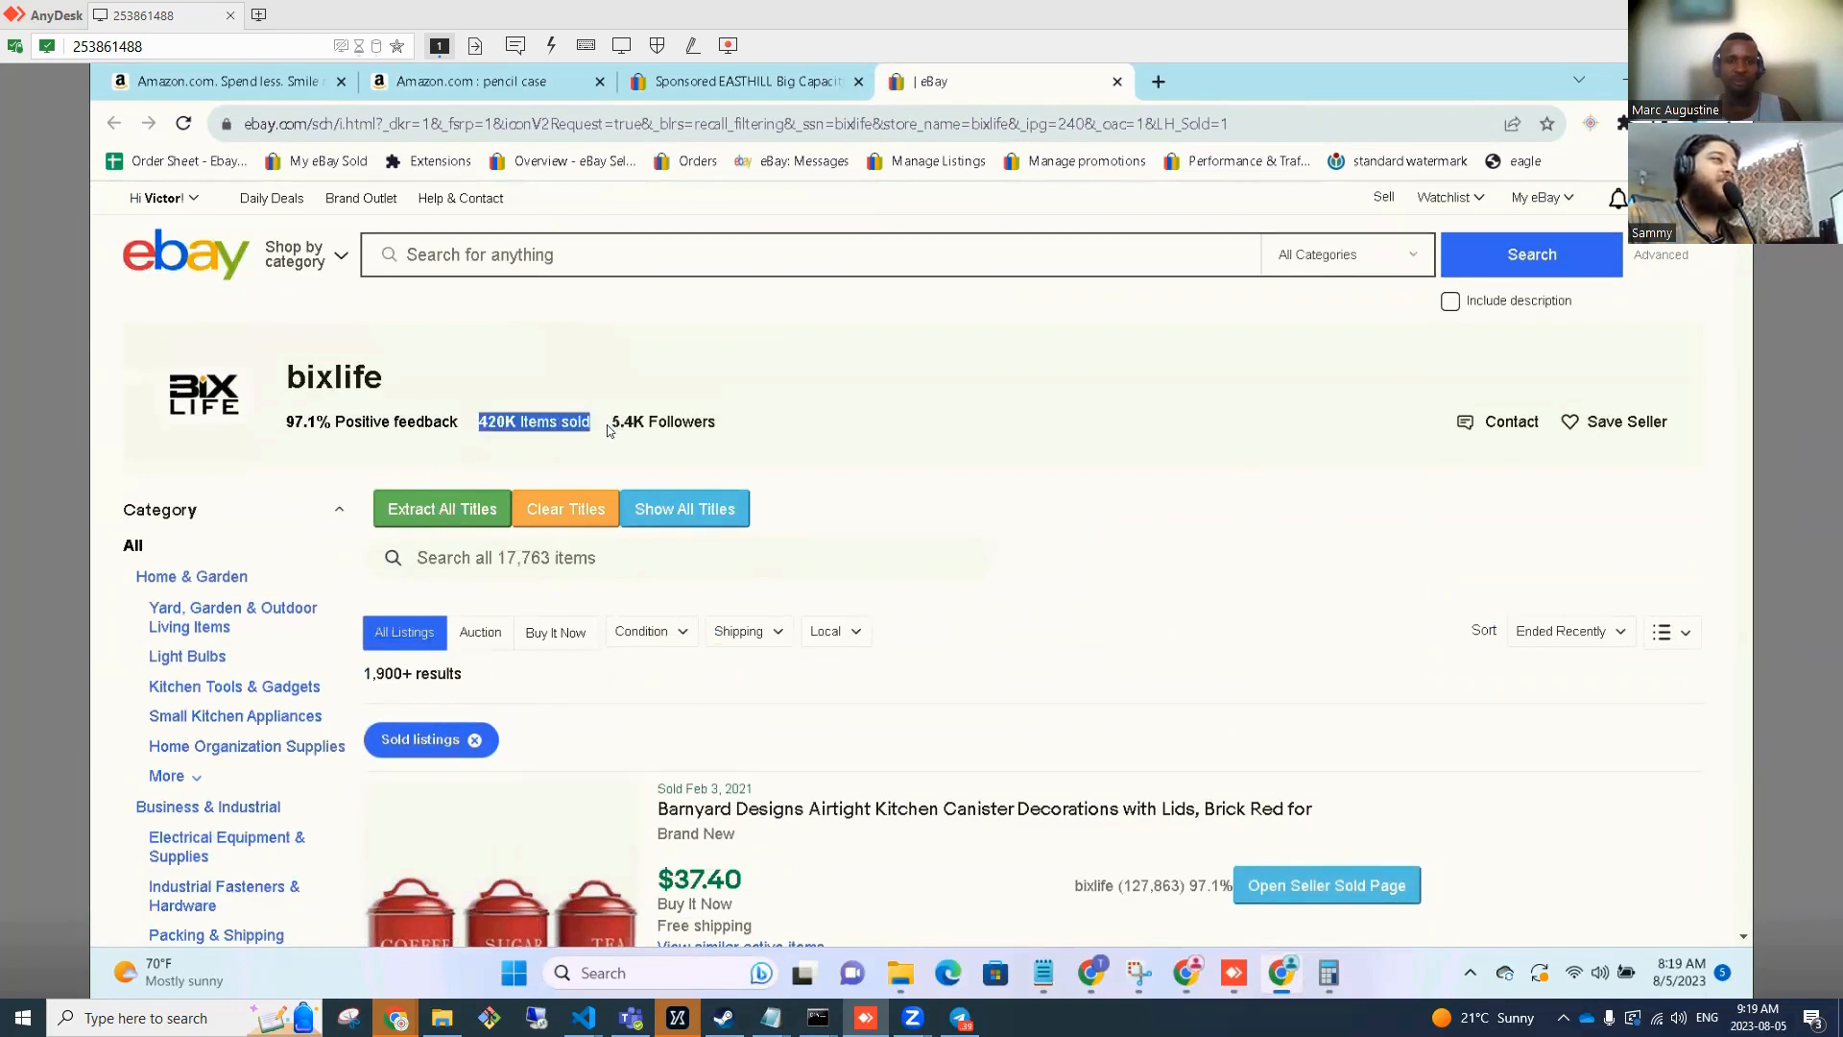
Open bixlife's store page in a separate tab and look it over.
middle_click(309, 385)
left_click(1204, 81)
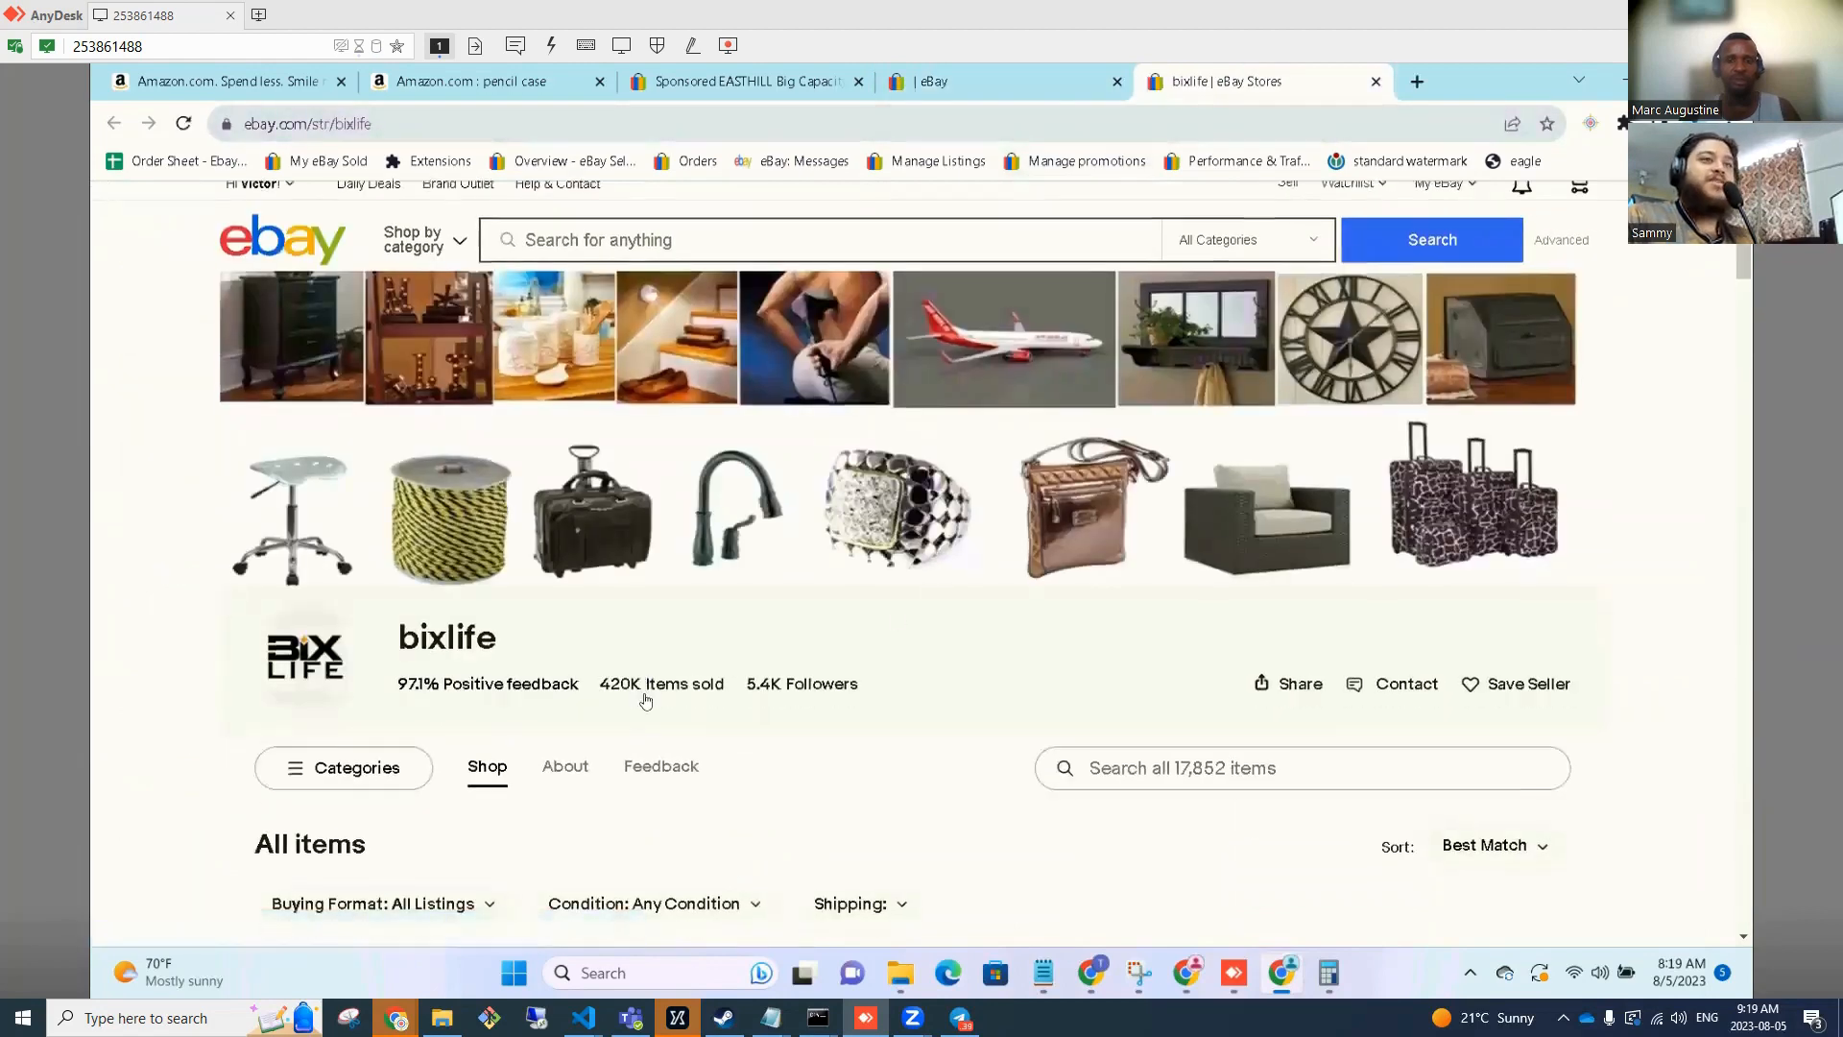
scroll(646, 701, "down", 5)
scroll(428, 655, "up", 5)
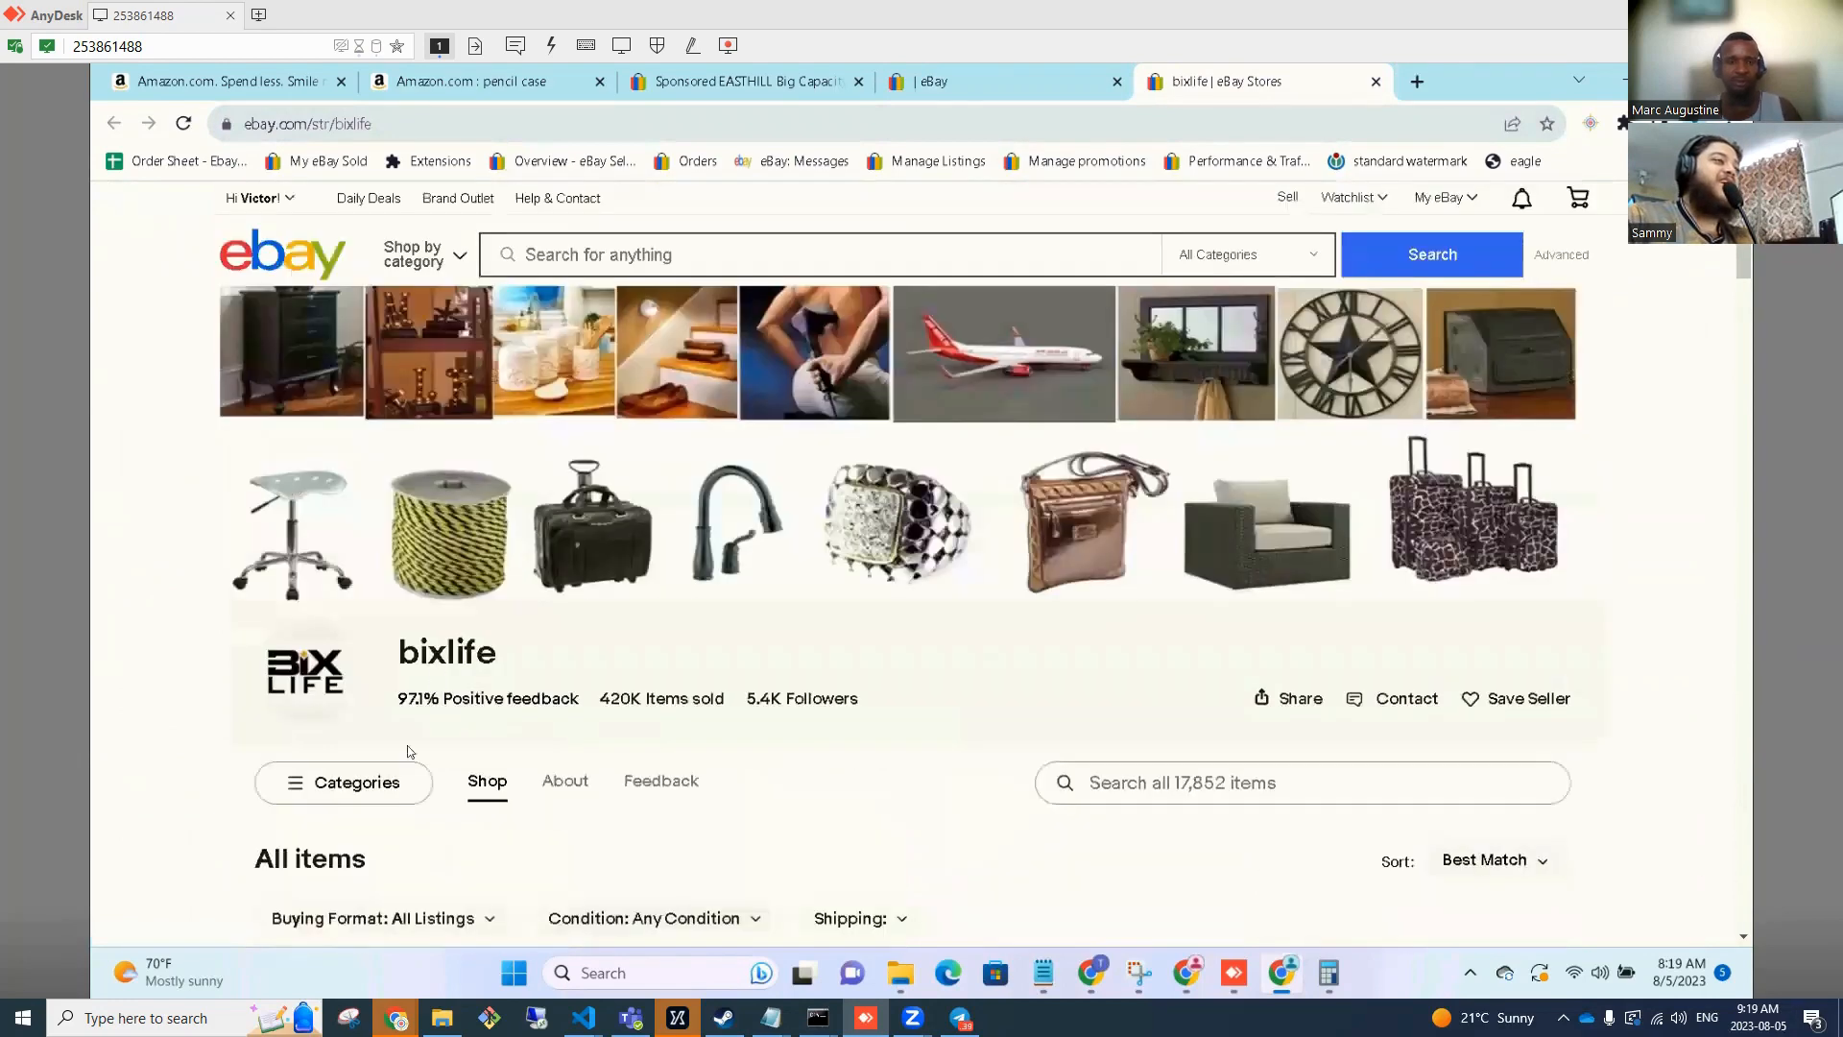
Examine bixlife's feedback ratings and reviews, highlighting the total seller feedback count, and close the store page.
left_click(661, 781)
scroll(753, 747, "down", 3)
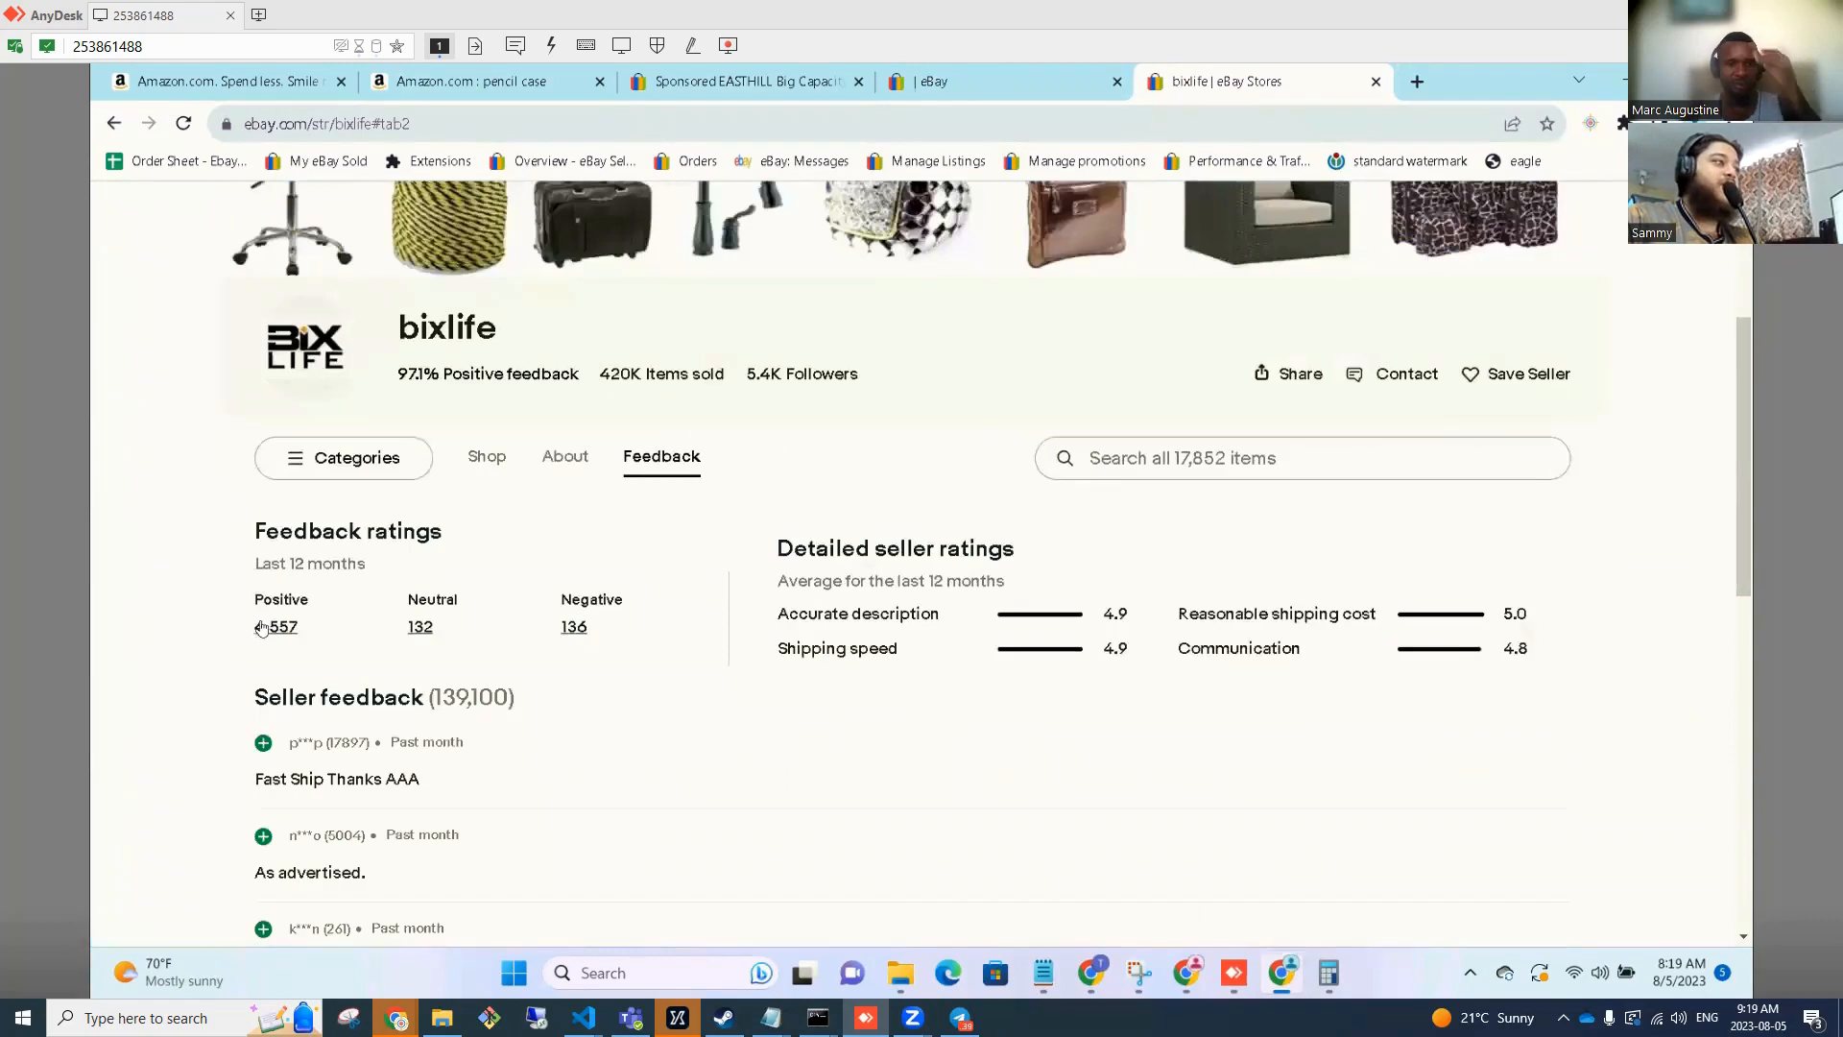
scroll(281, 633, "down", 2)
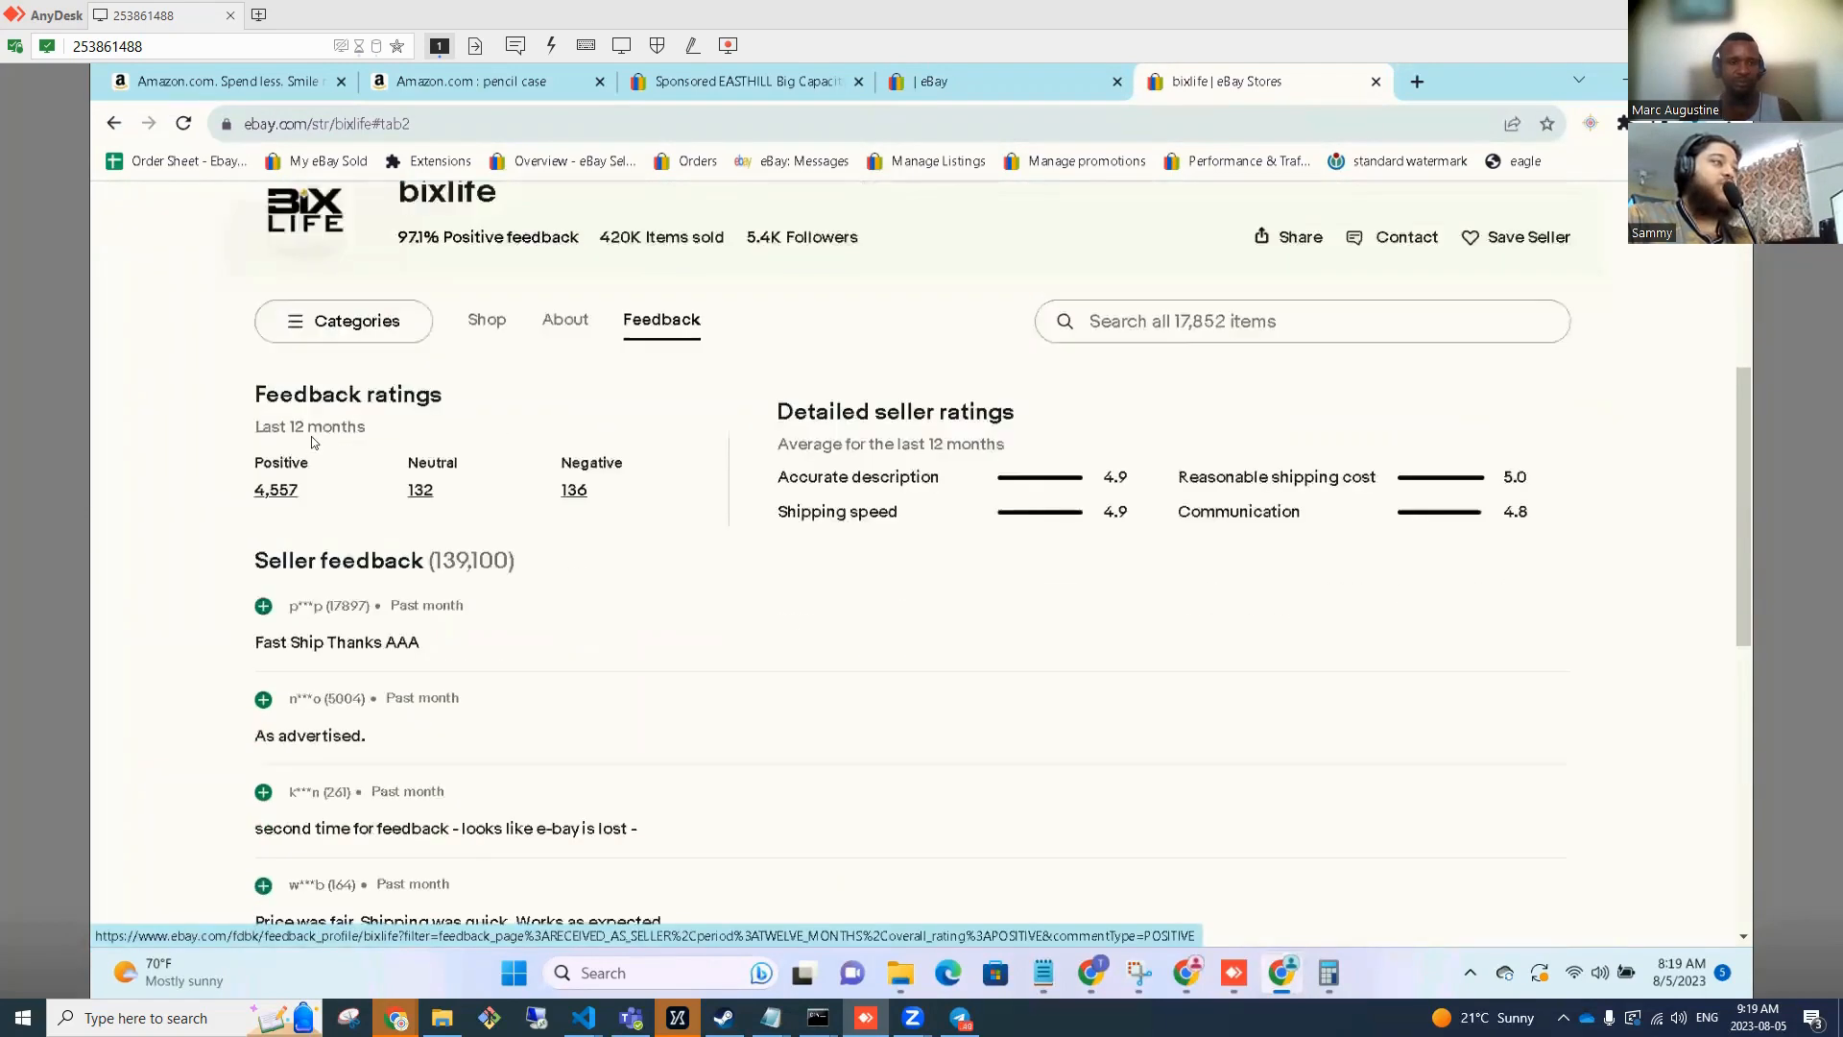
left_click_drag(428, 483, 541, 490)
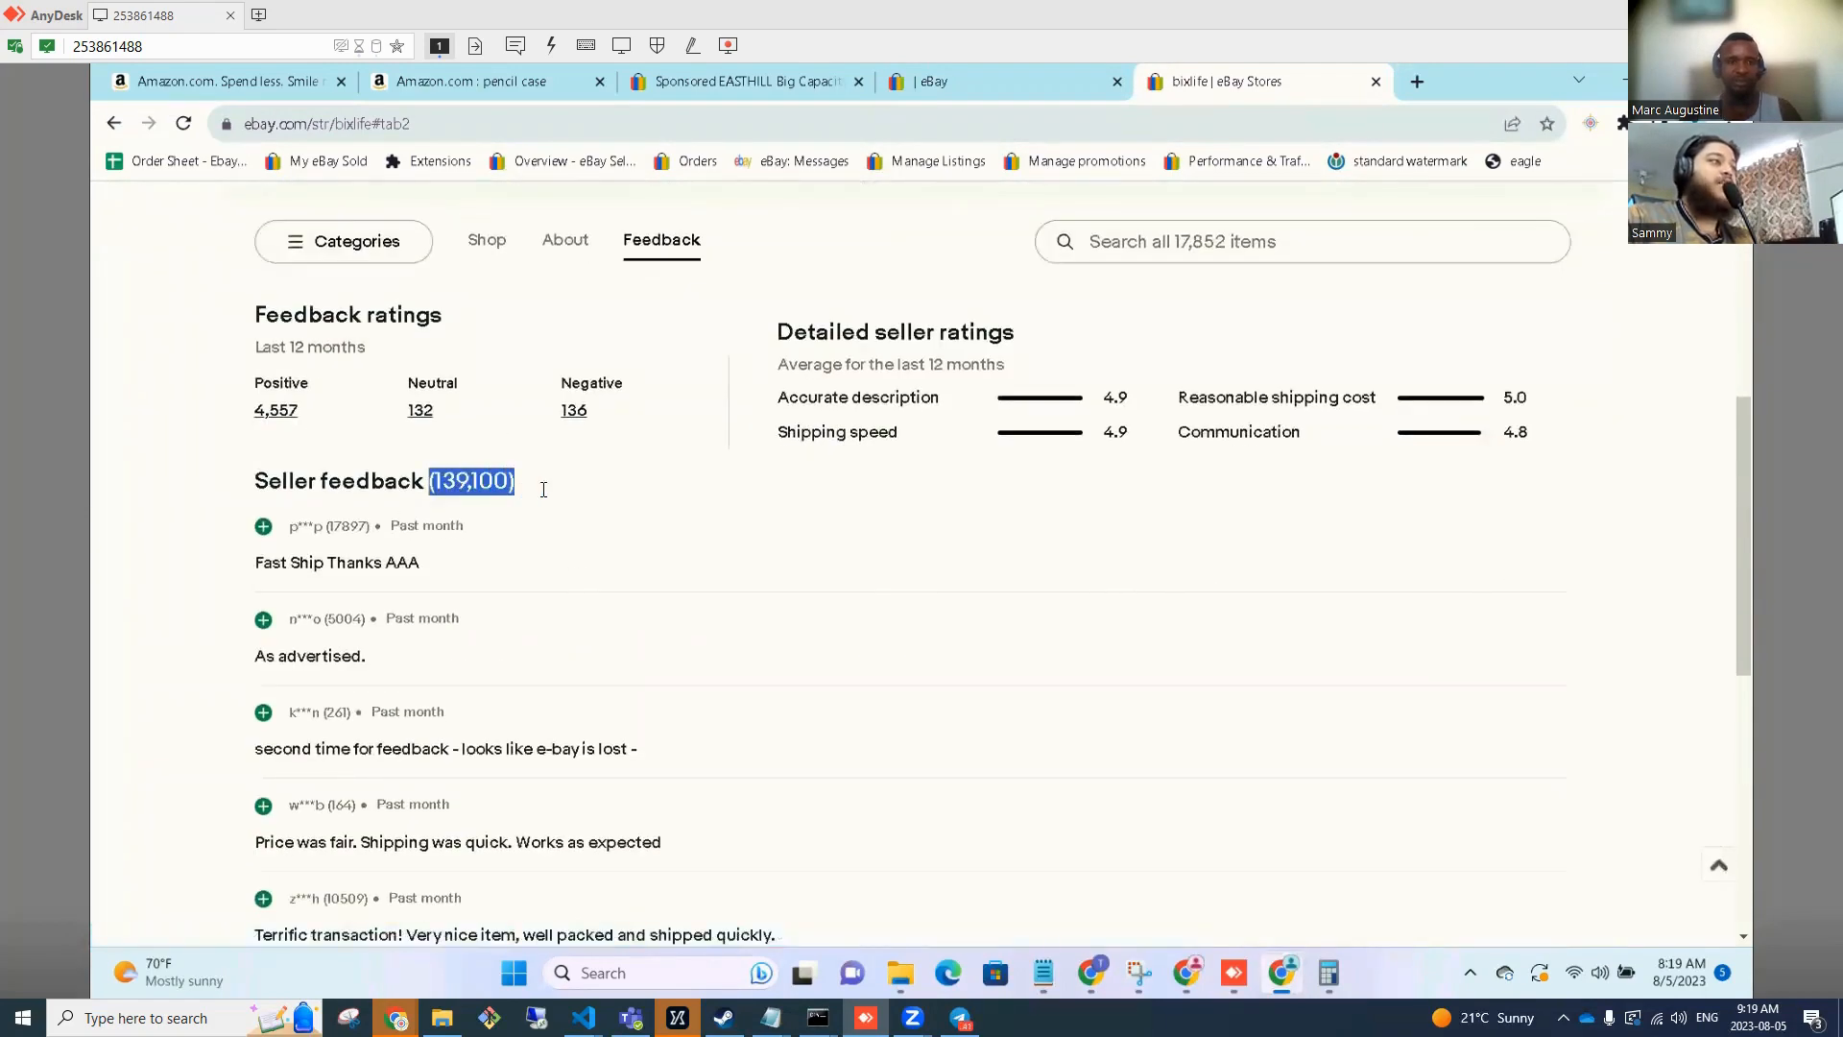
left_click(584, 476)
left_click_drag(660, 488, 257, 459)
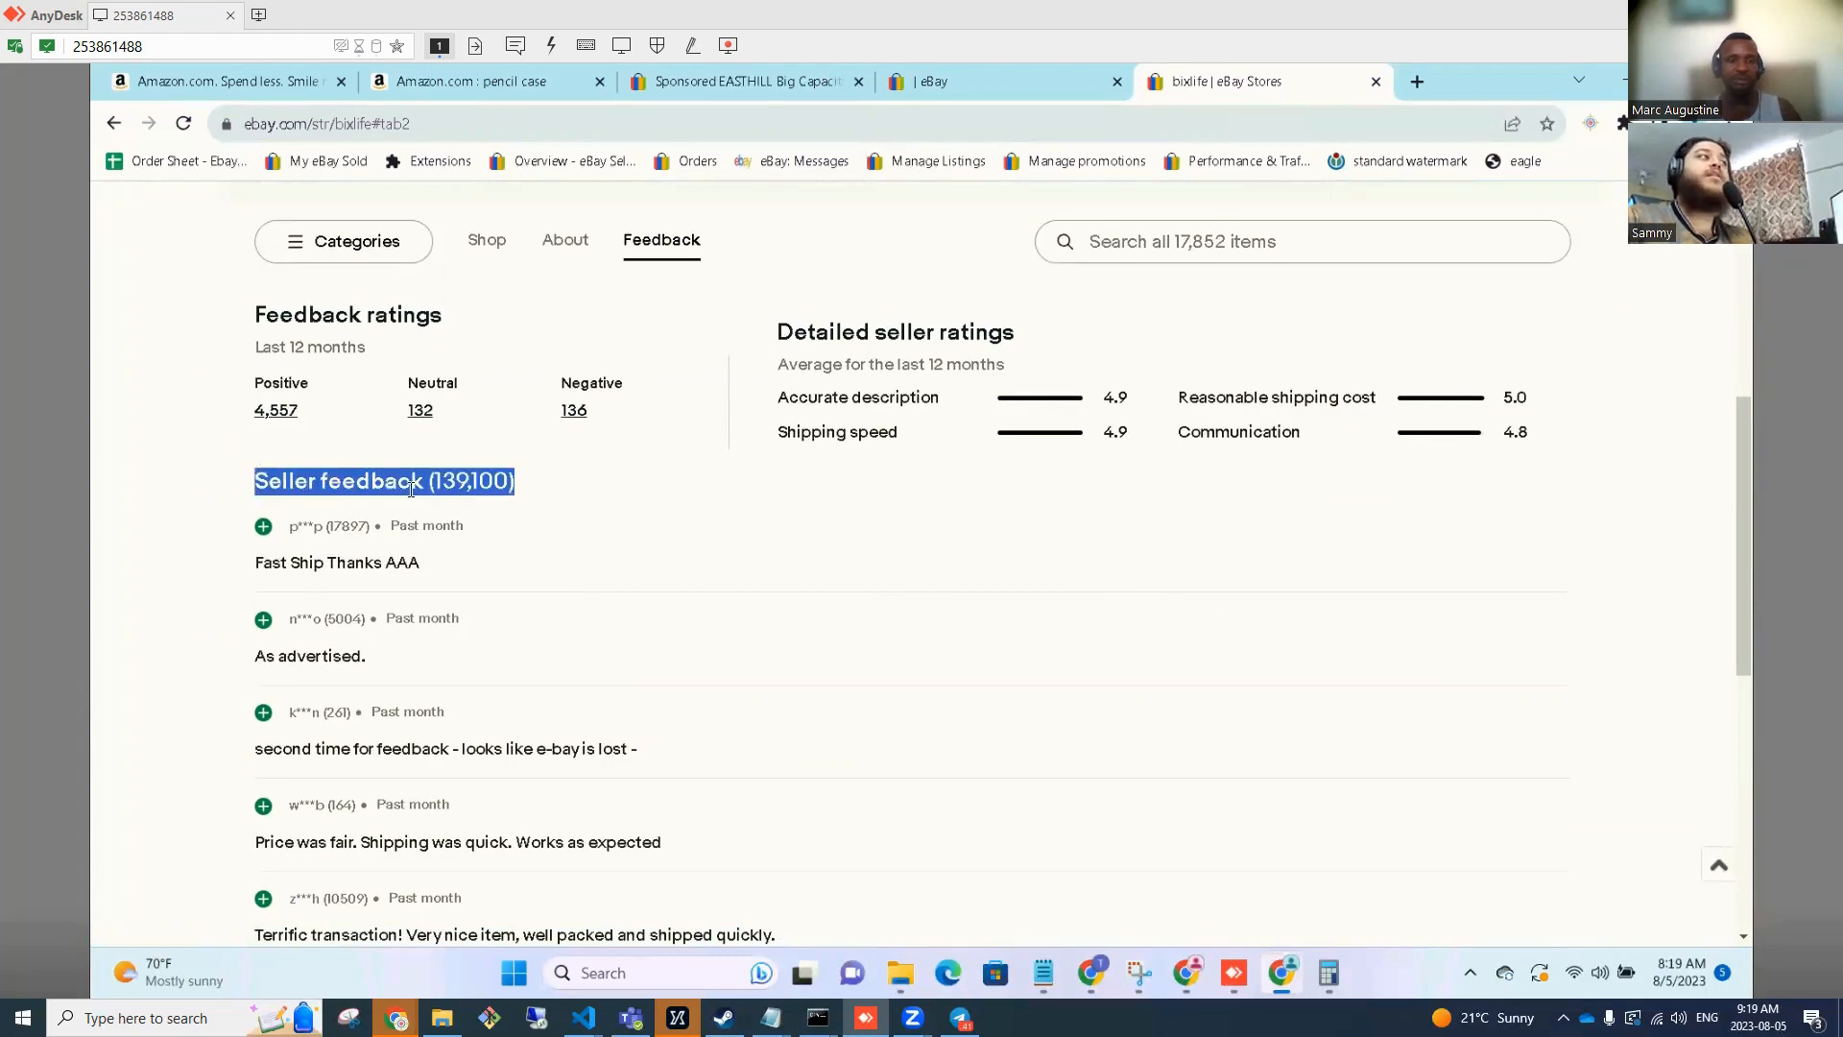
scroll(493, 465, "up", 3)
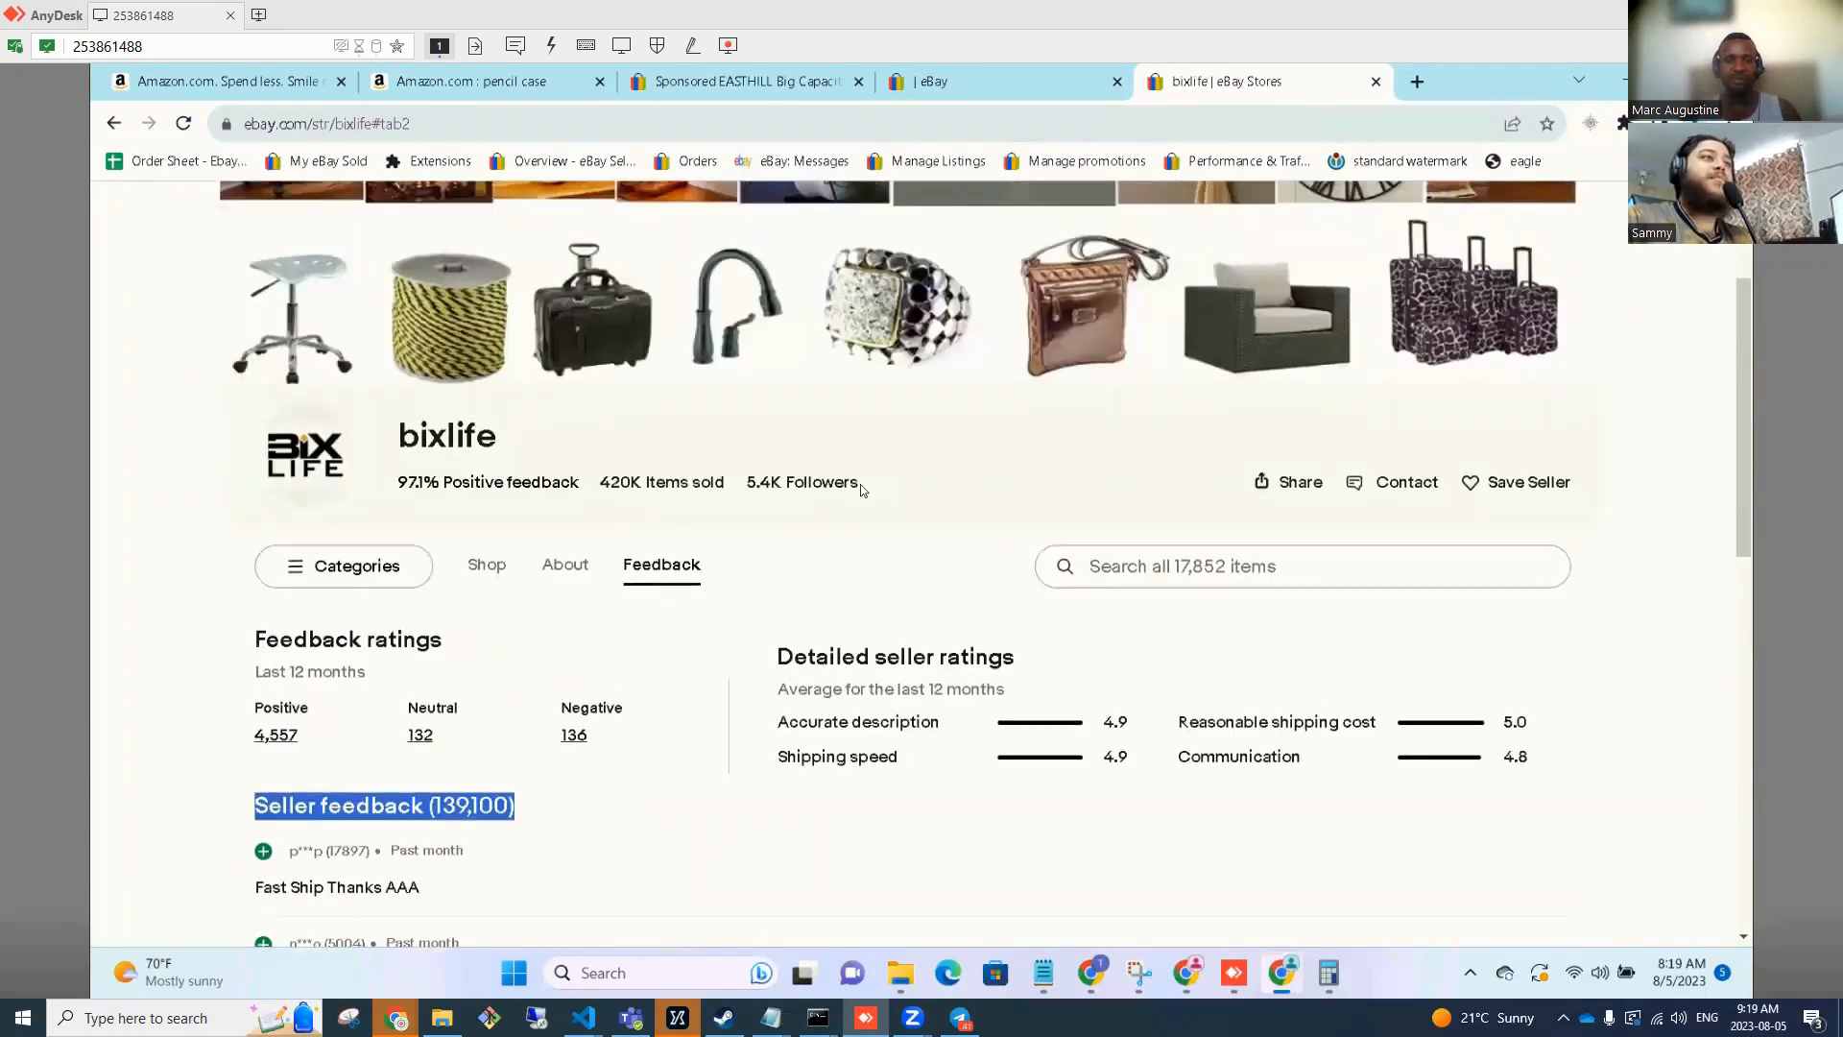
scroll(841, 612, "down", 10)
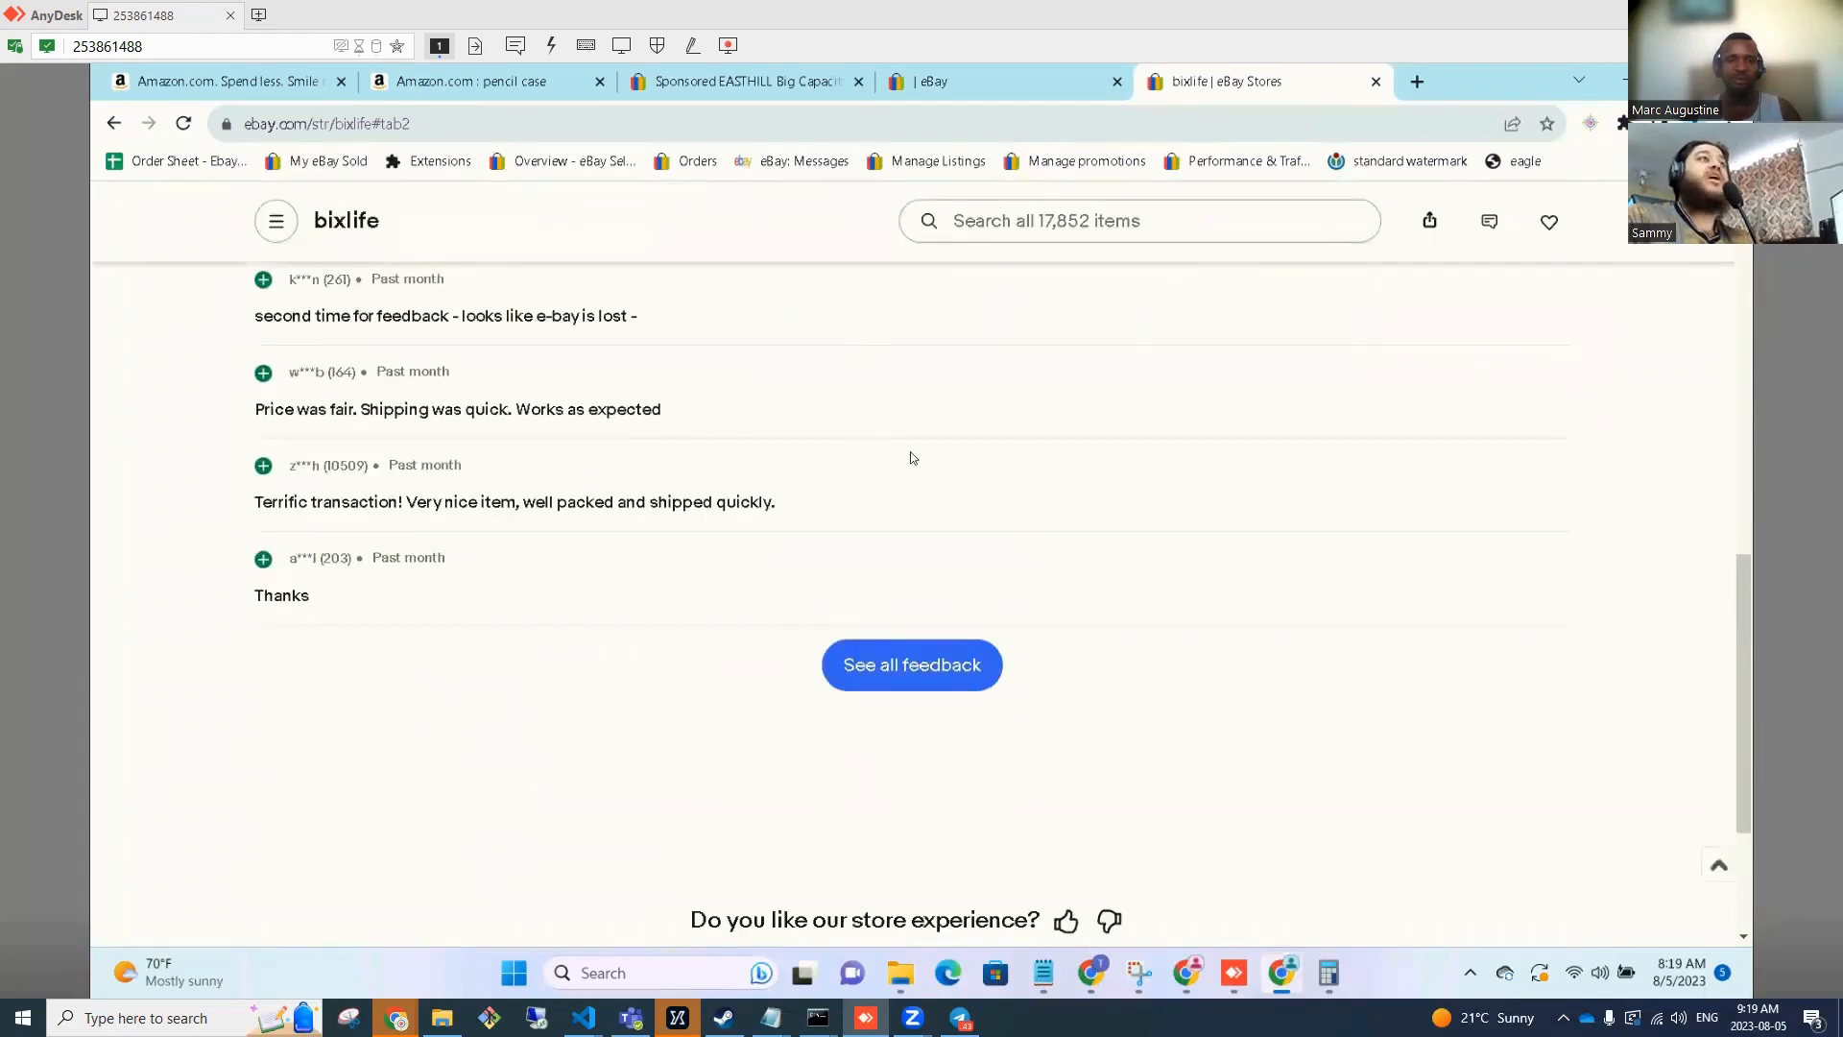
scroll(887, 459, "up", 10)
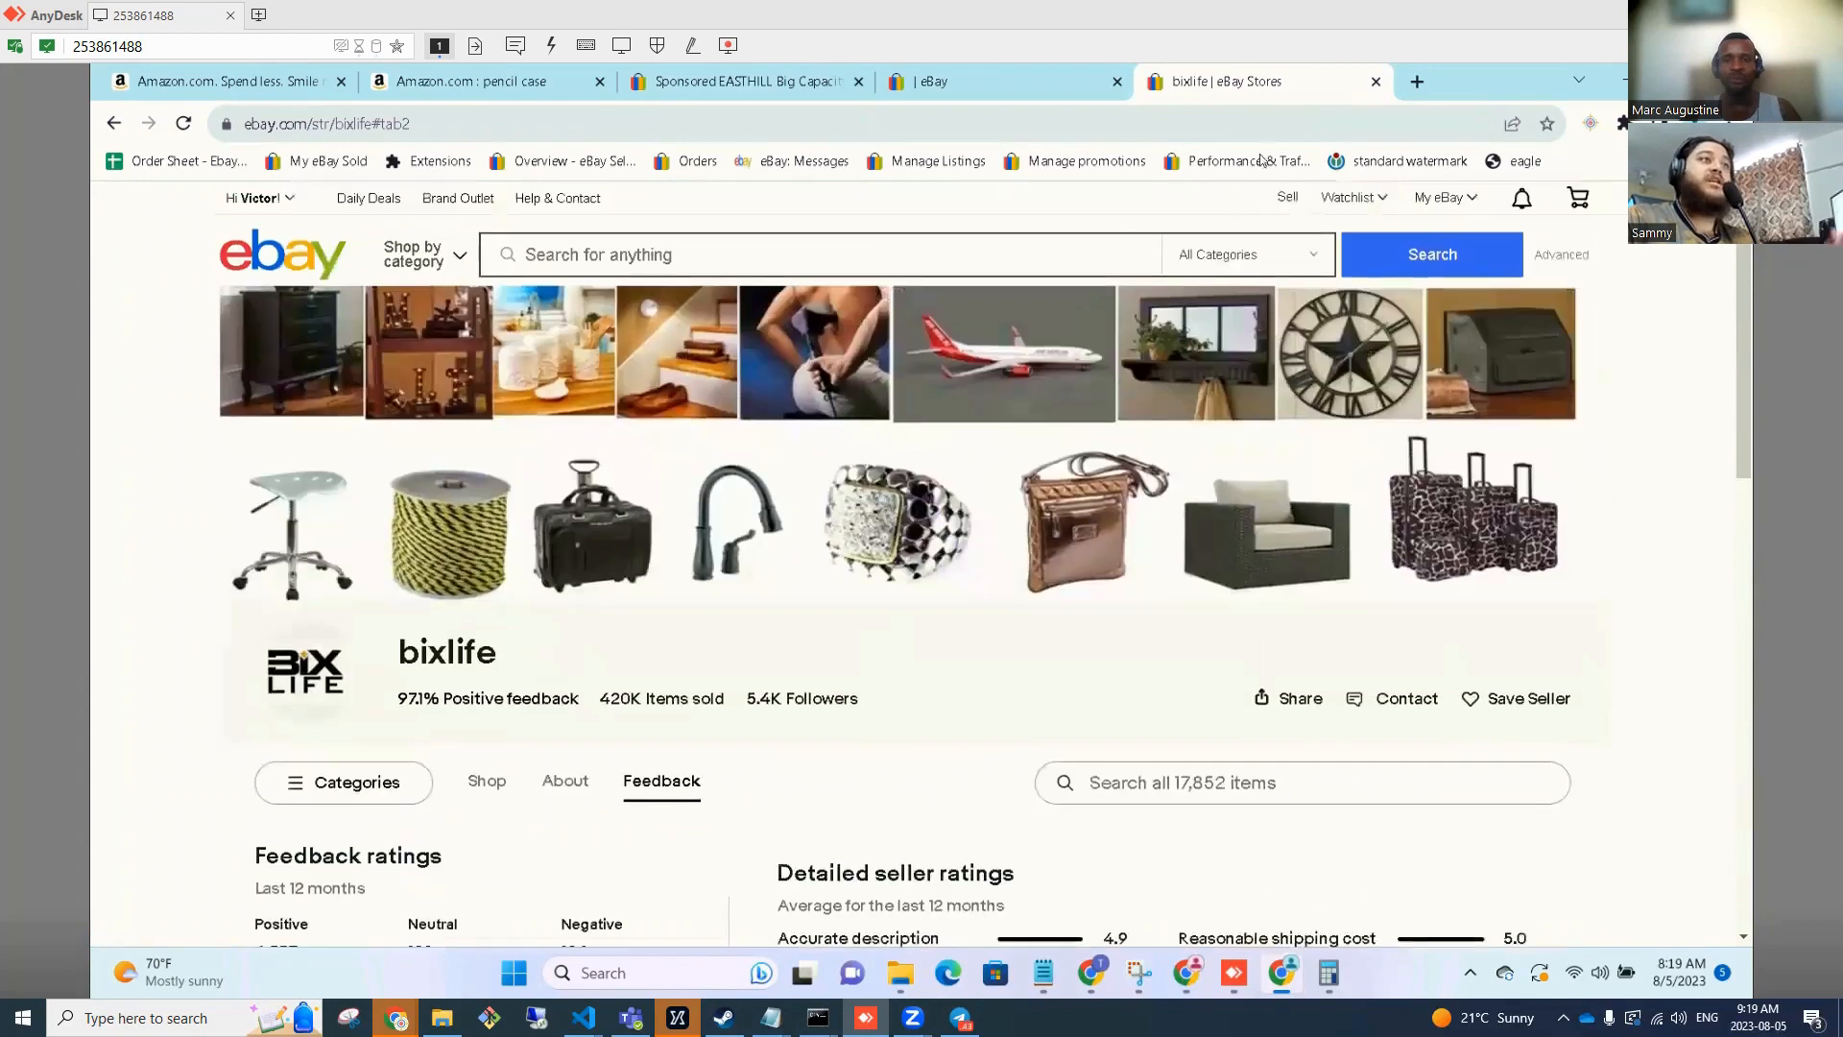
left_click(1376, 82)
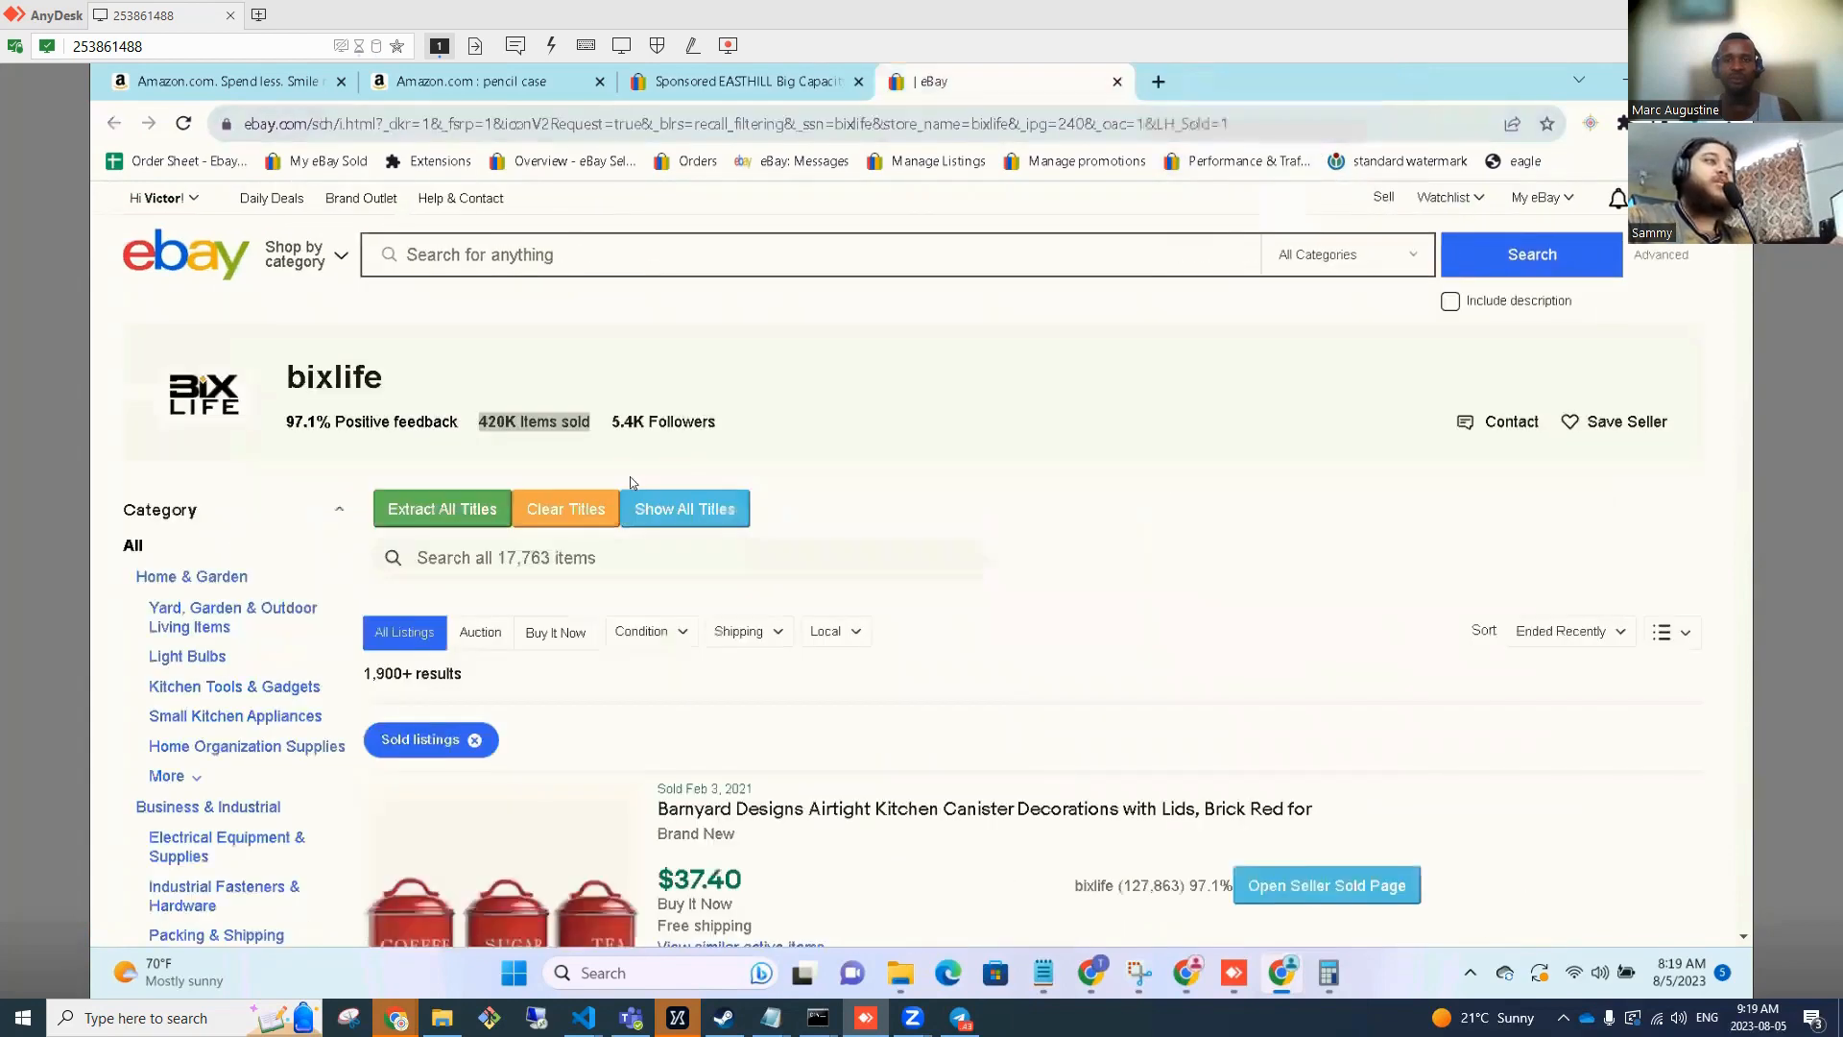
Extract all sold titles across bixlife's sold-listing result pages.
scroll(511, 455, "down", 3)
scroll(511, 455, "up", 3)
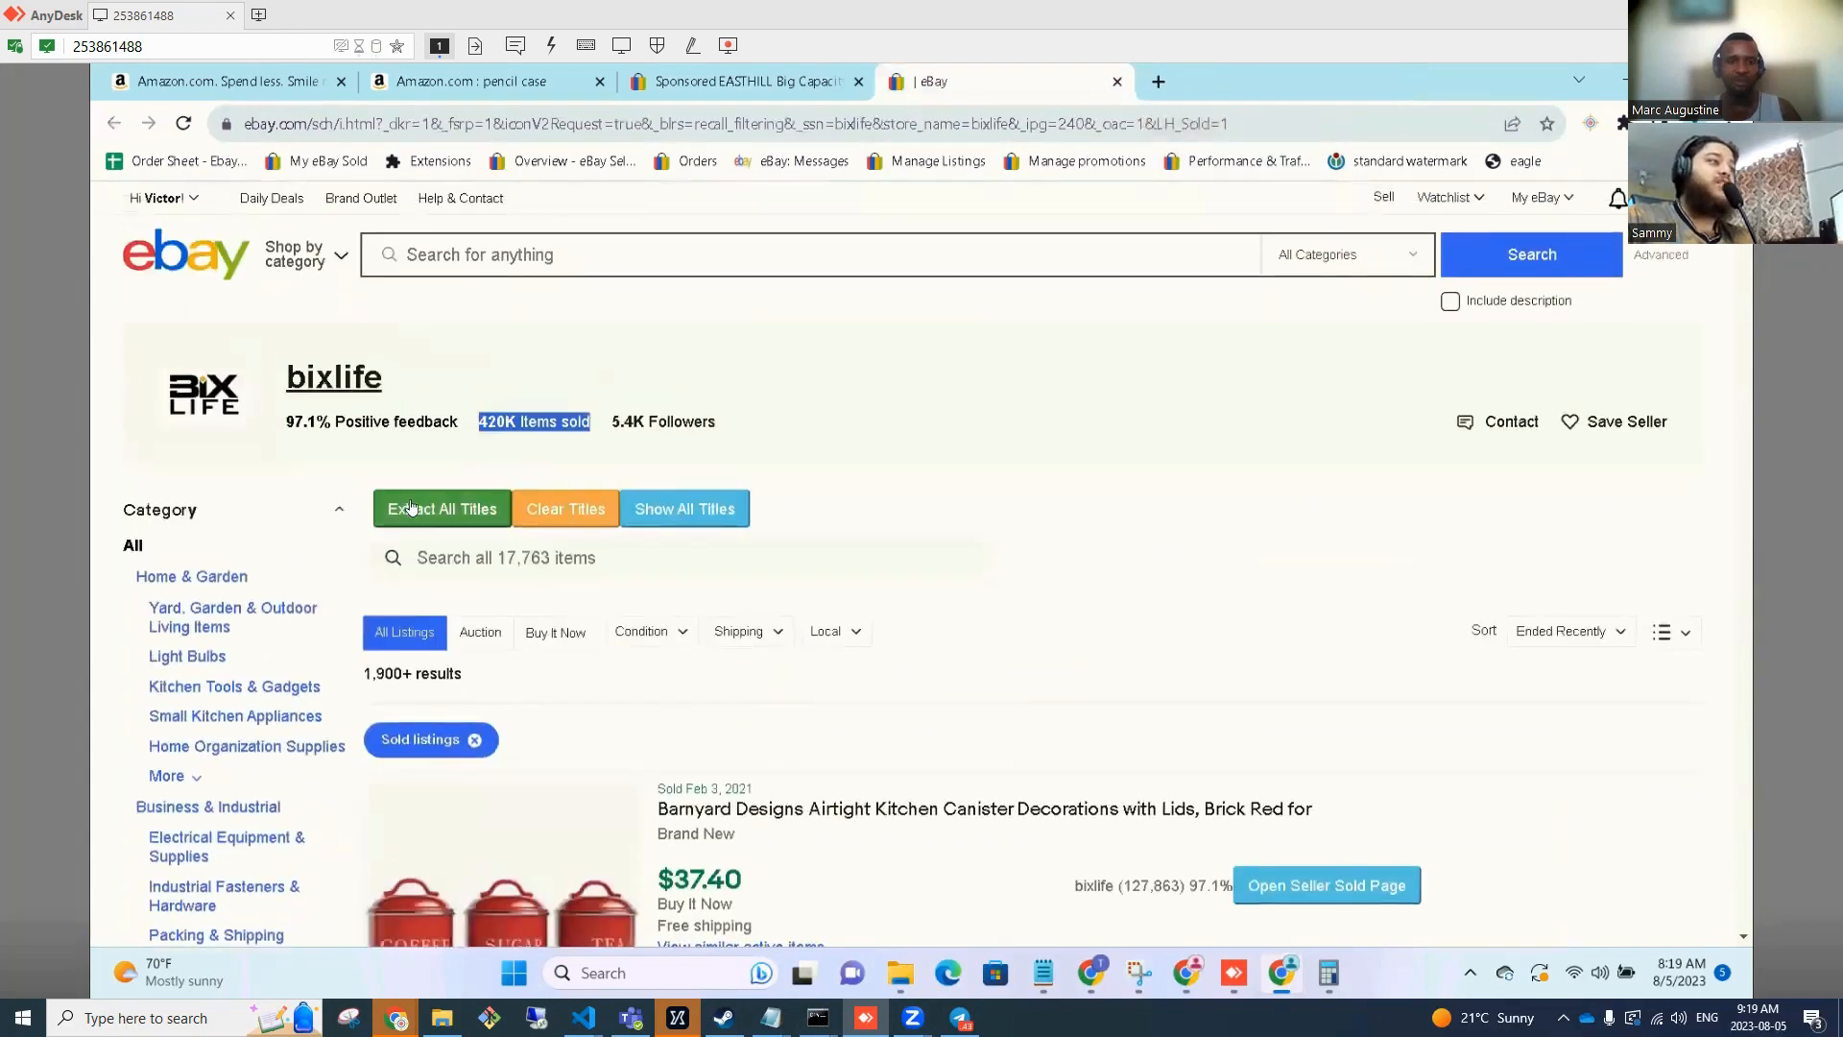
left_click(411, 507)
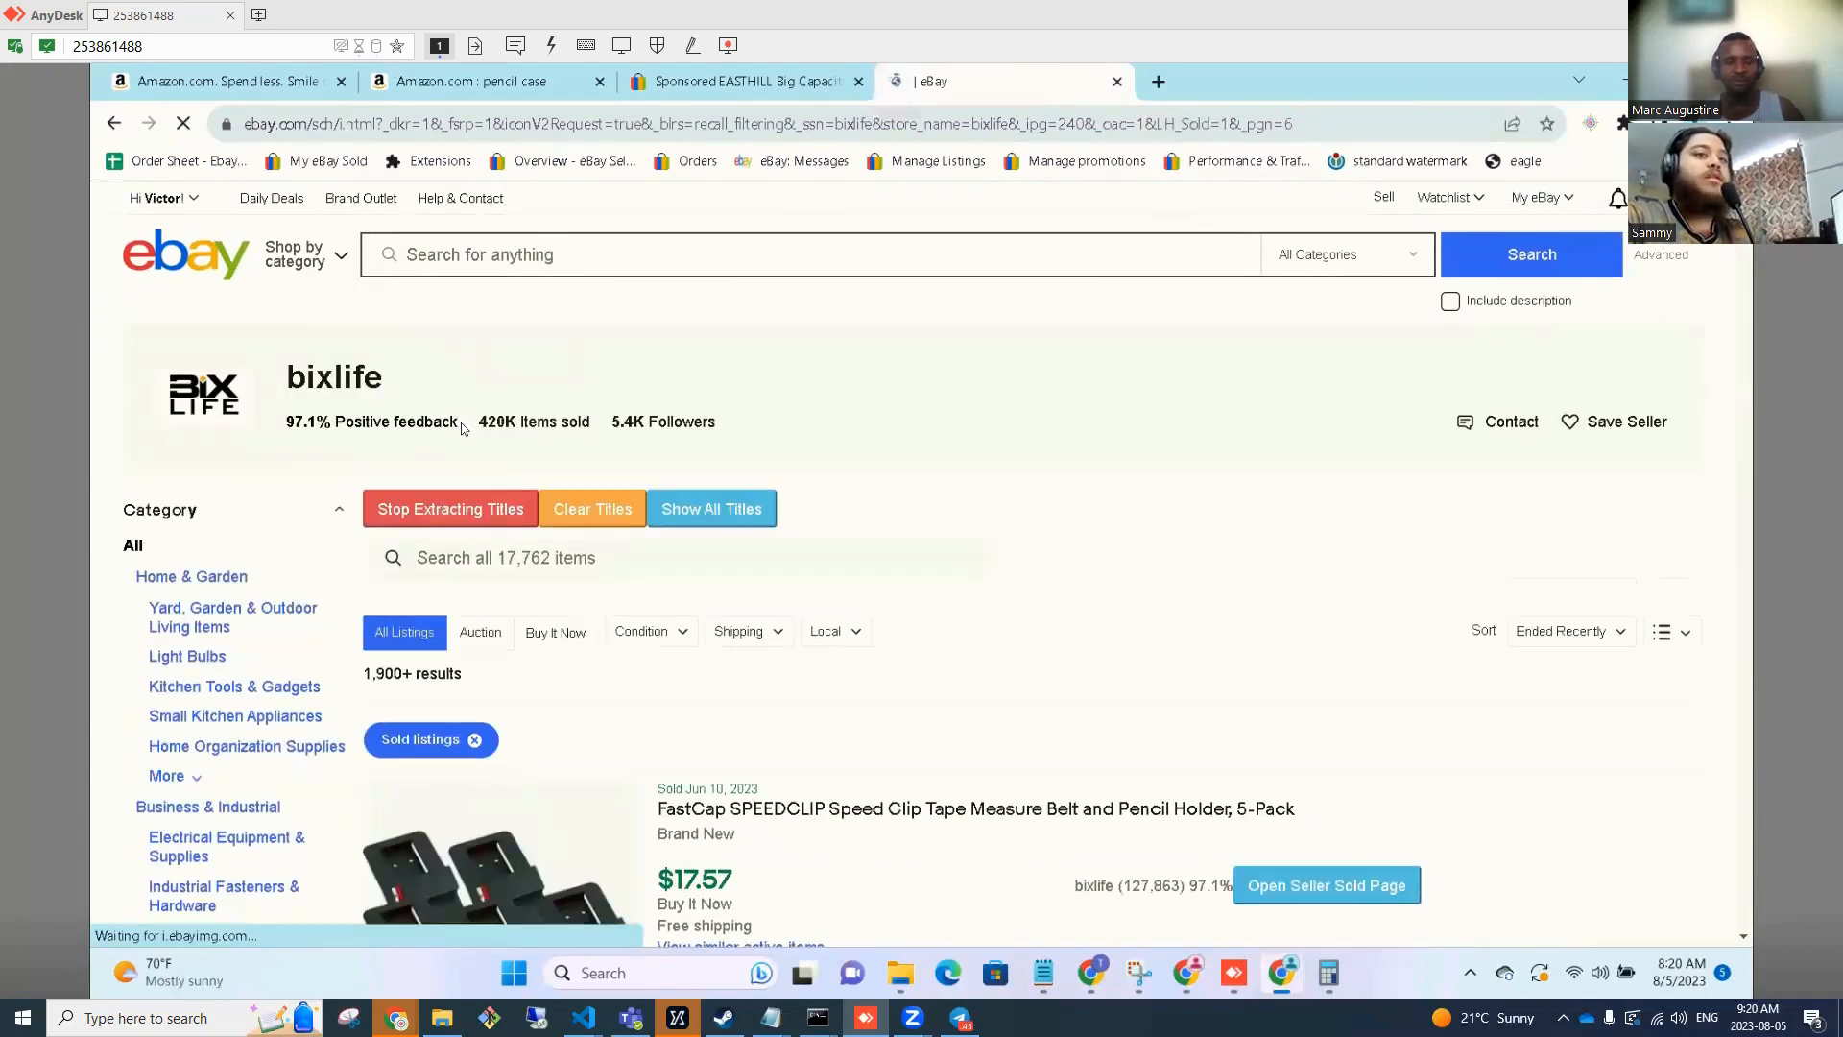
scroll(1111, 635, "down", 2)
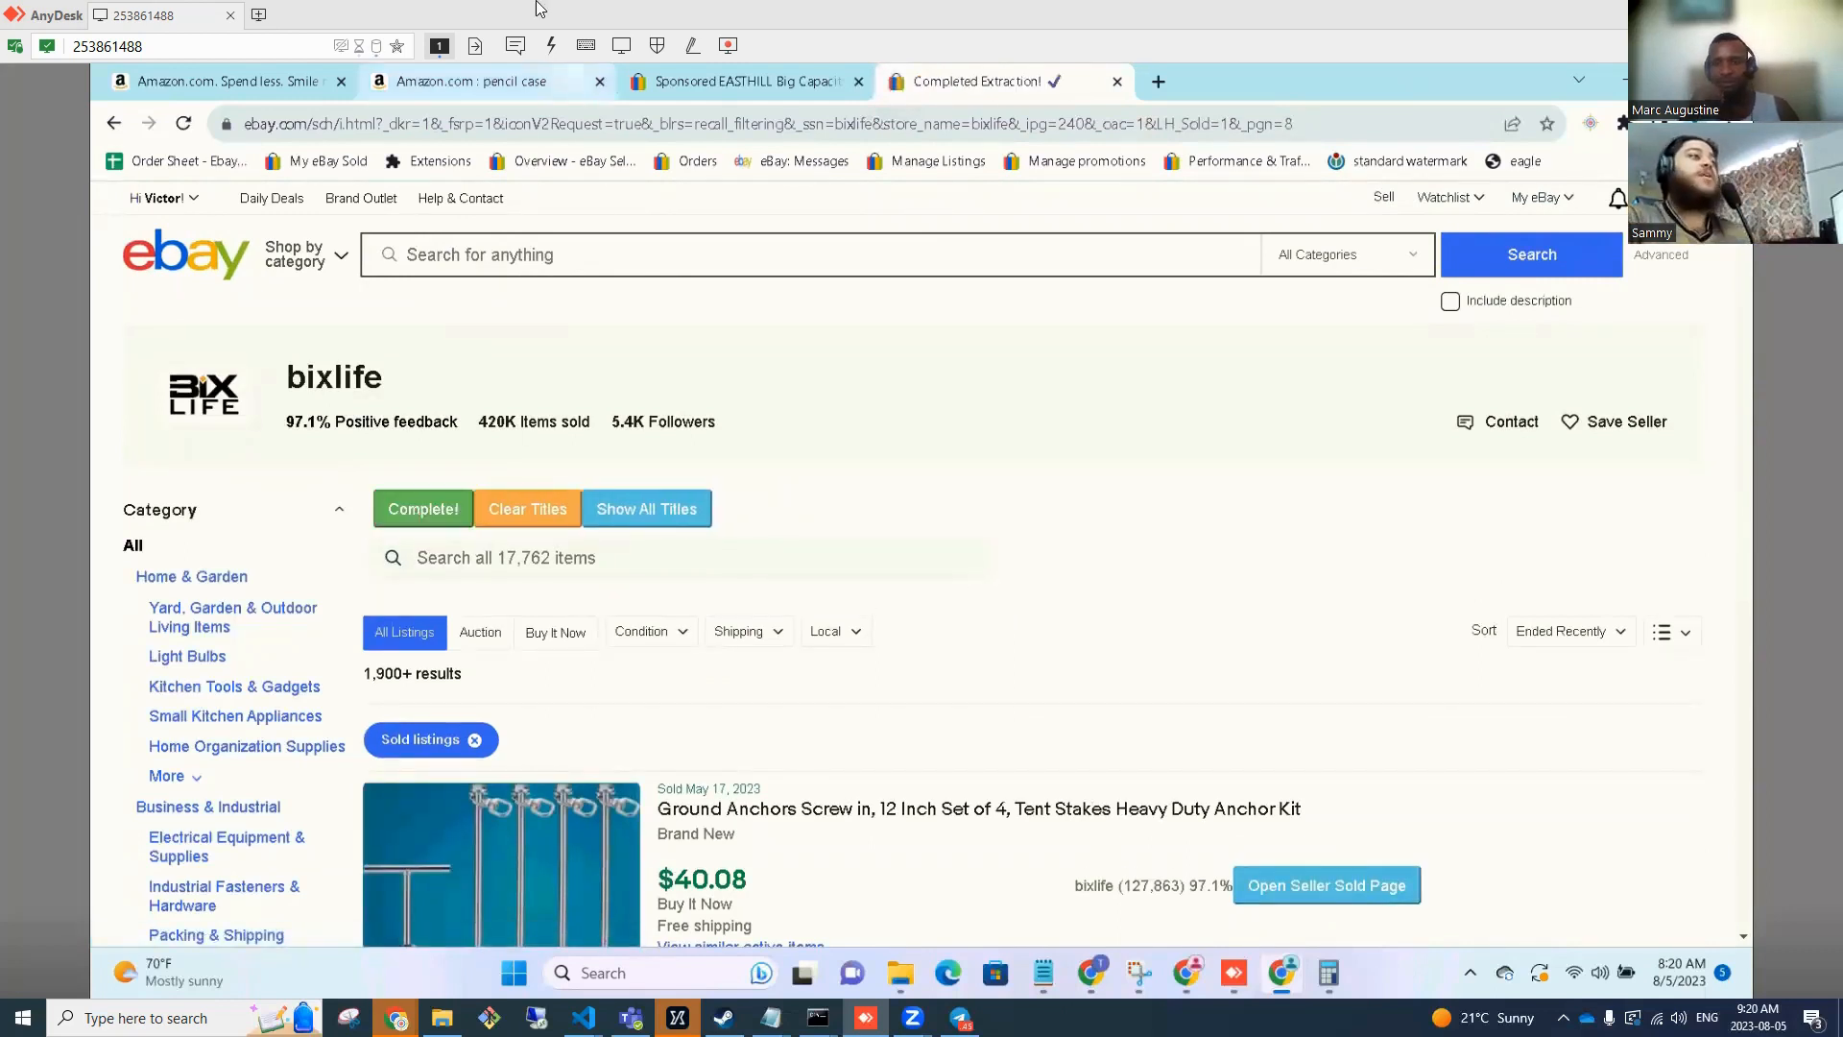
Show the list of all extracted titles and copy all its keywords.
left_click(646, 509)
left_click_drag(1540, 534, 1530, 749)
scroll(1117, 593, "down", 3)
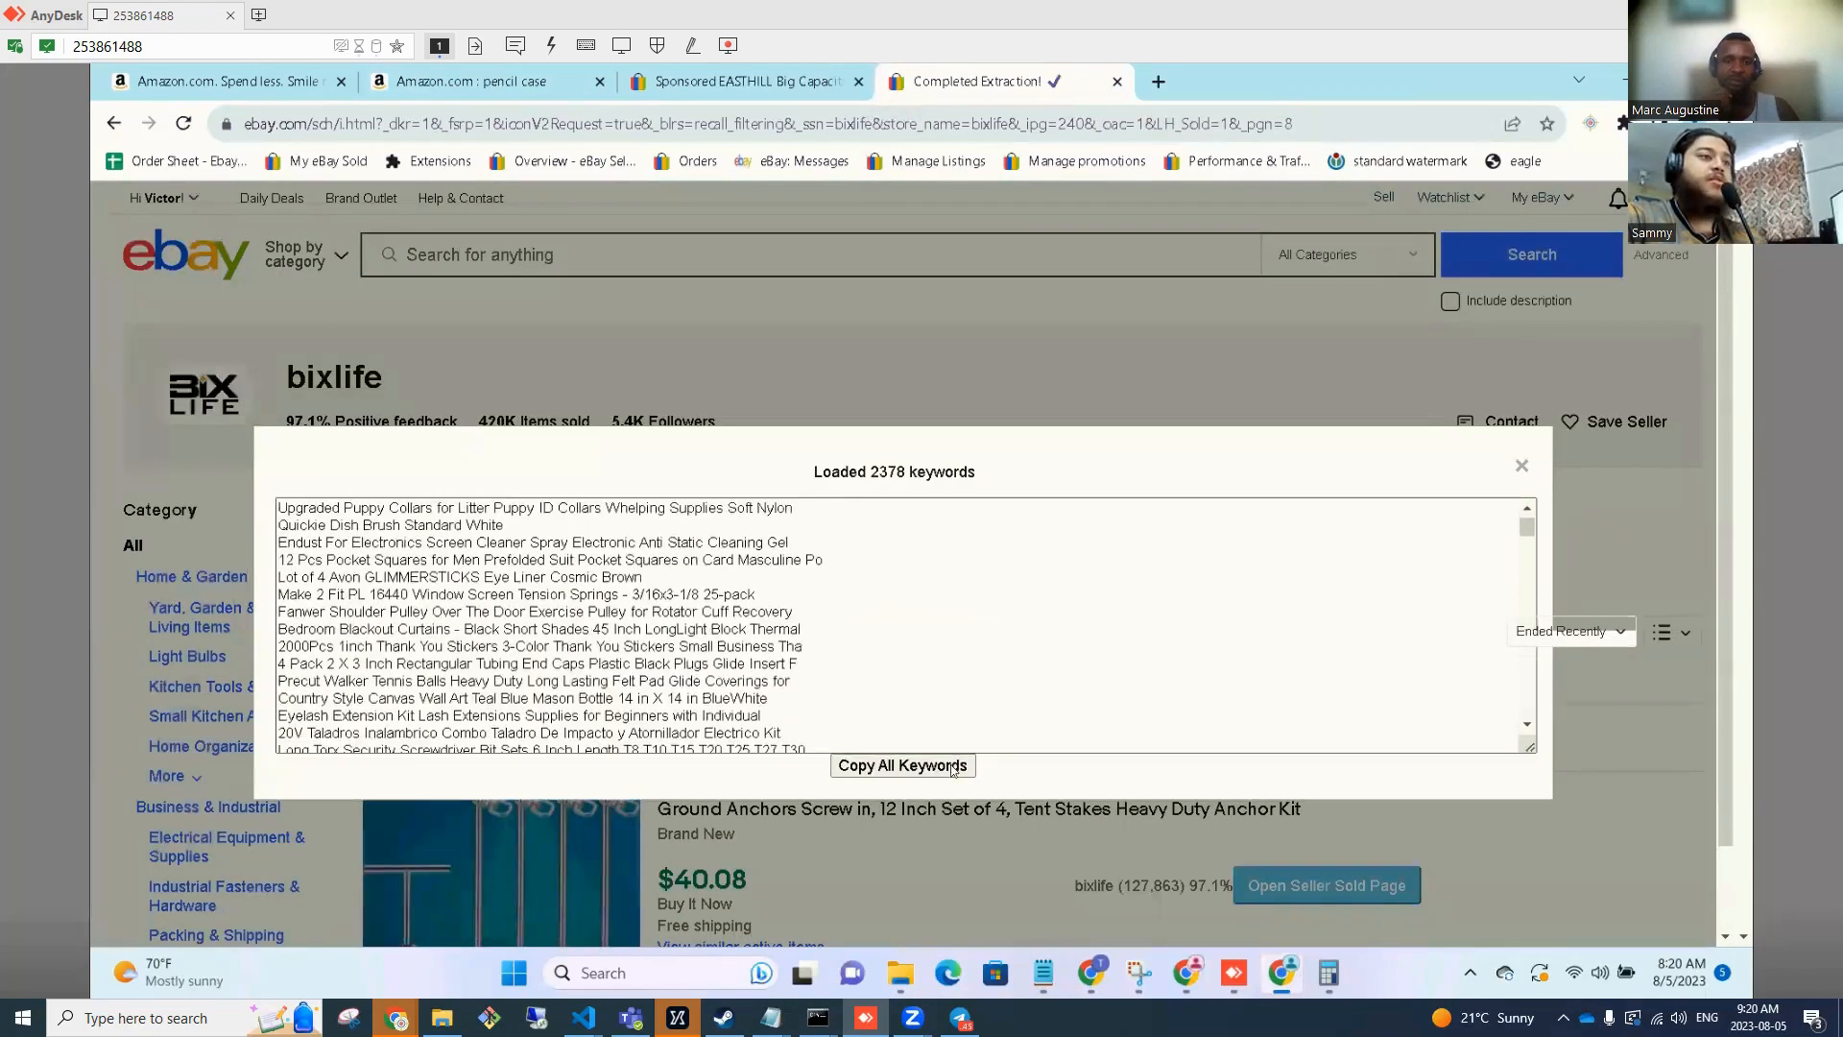
left_click(902, 765)
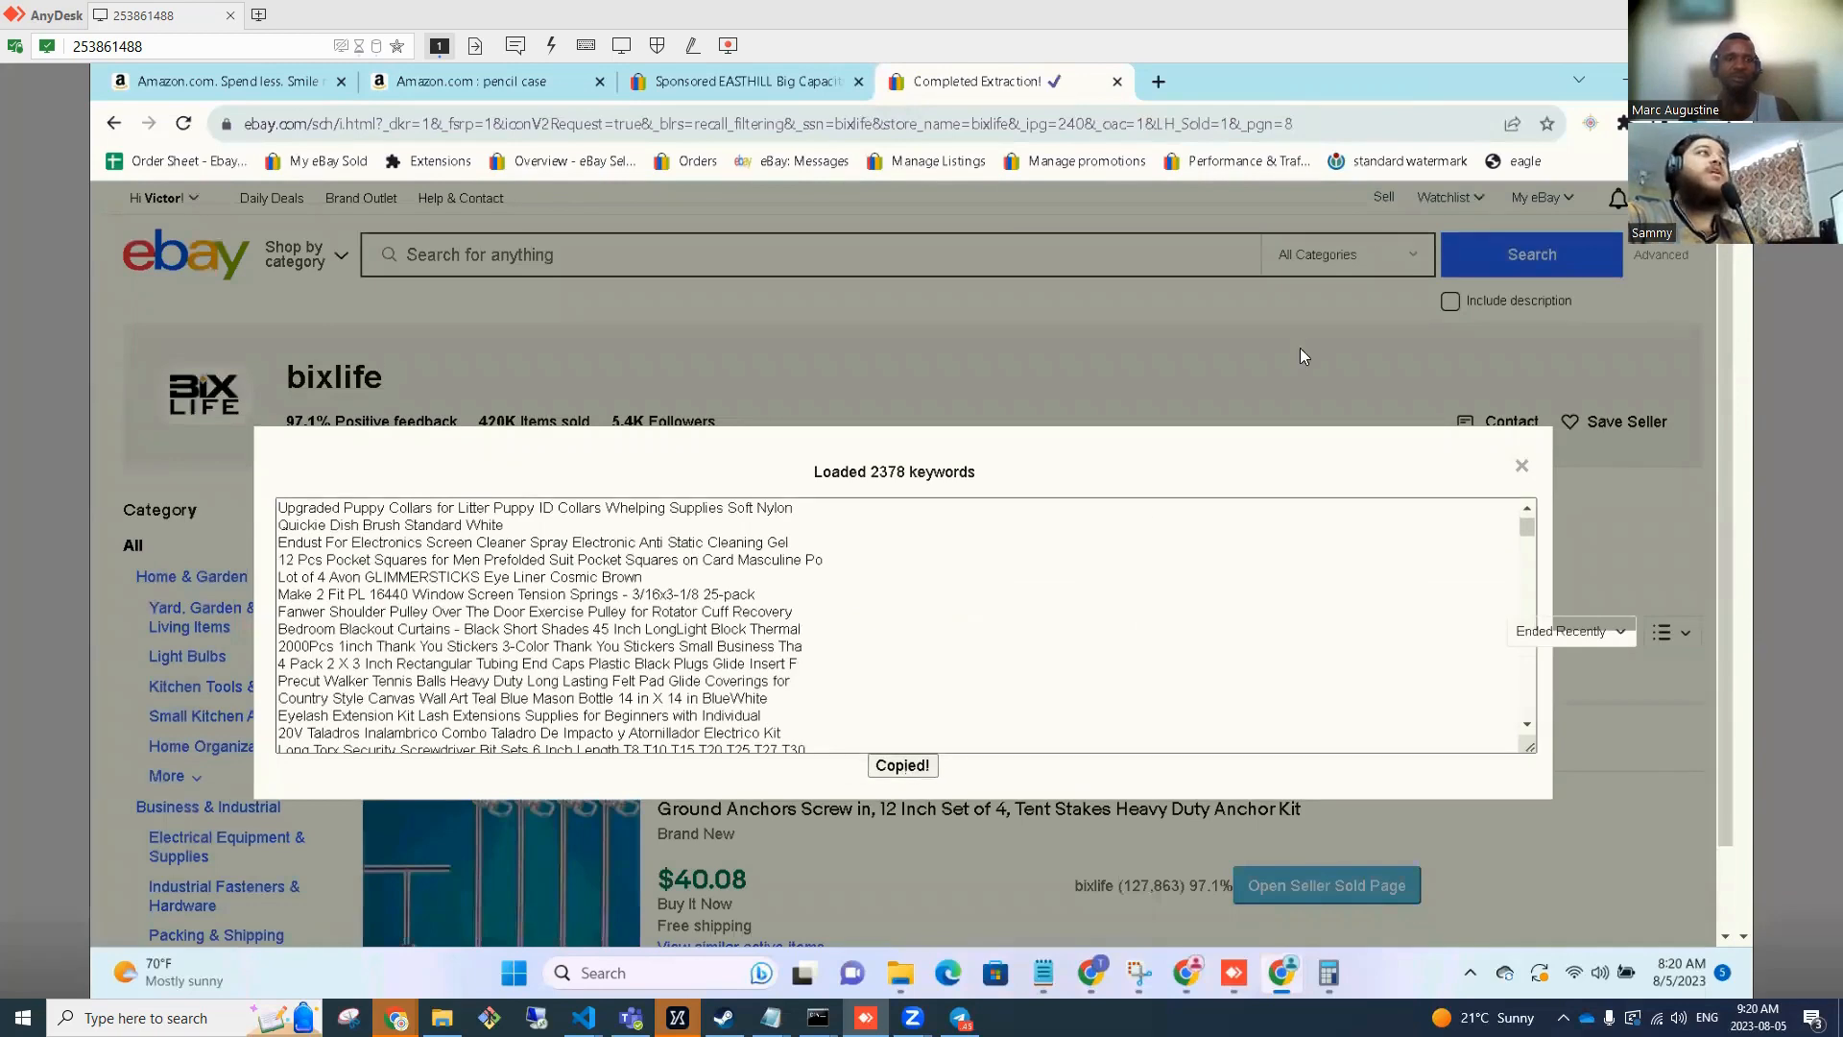
Open the Ebay Sniper Product Hunter and import the copied titles as search terms, highlighting their total.
left_click(1590, 123)
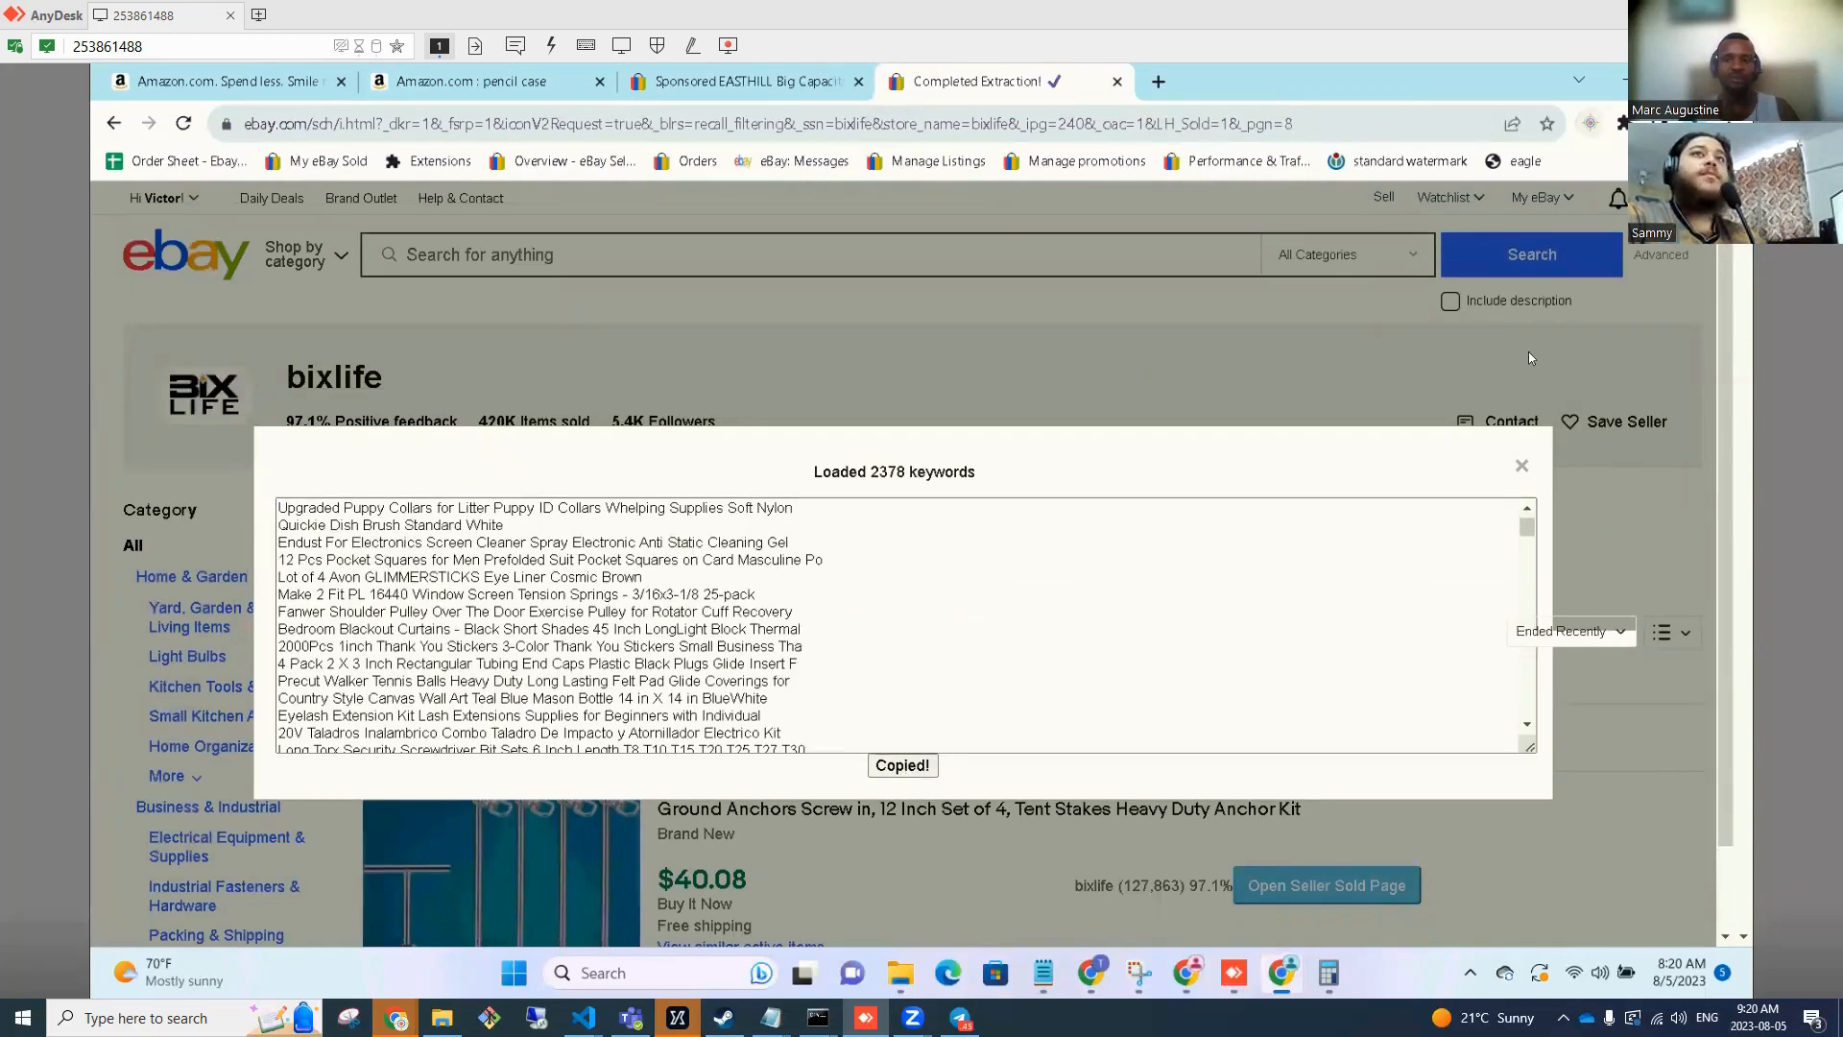
scroll(1367, 672, "down", 3)
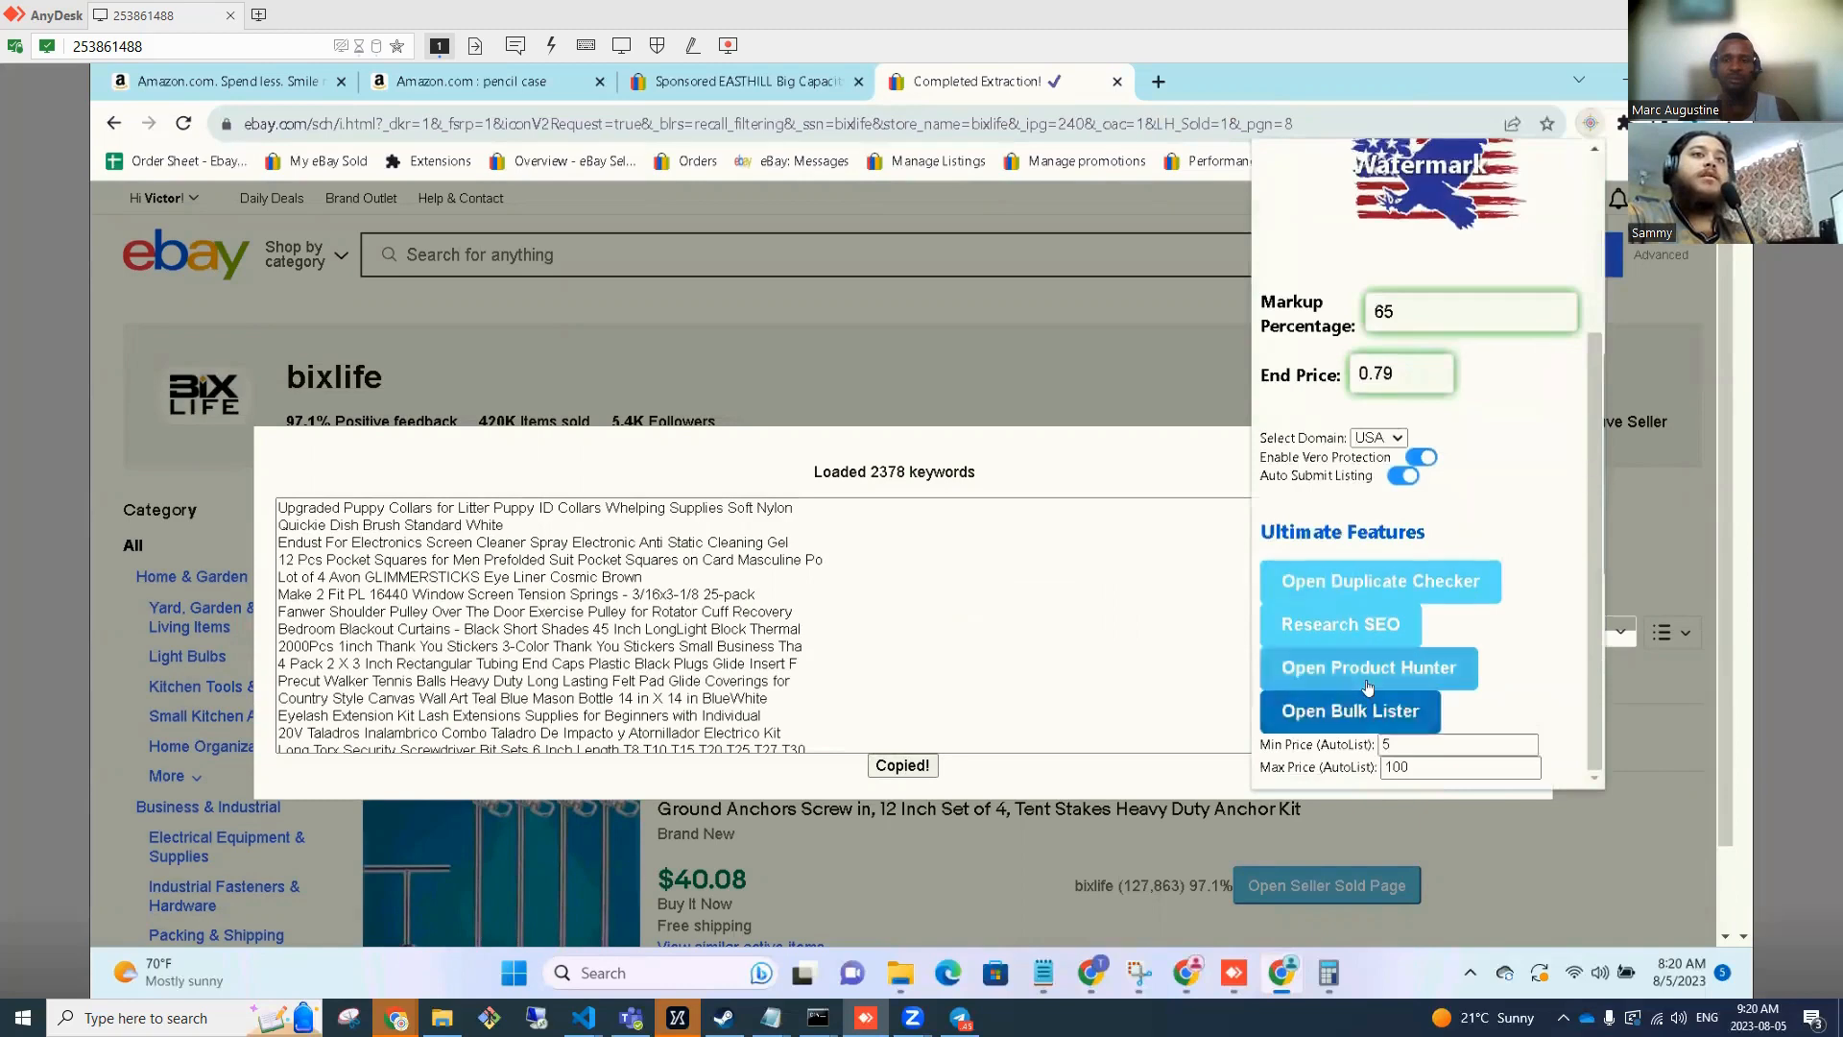
left_click(1361, 678)
scroll(469, 573, "down", 3)
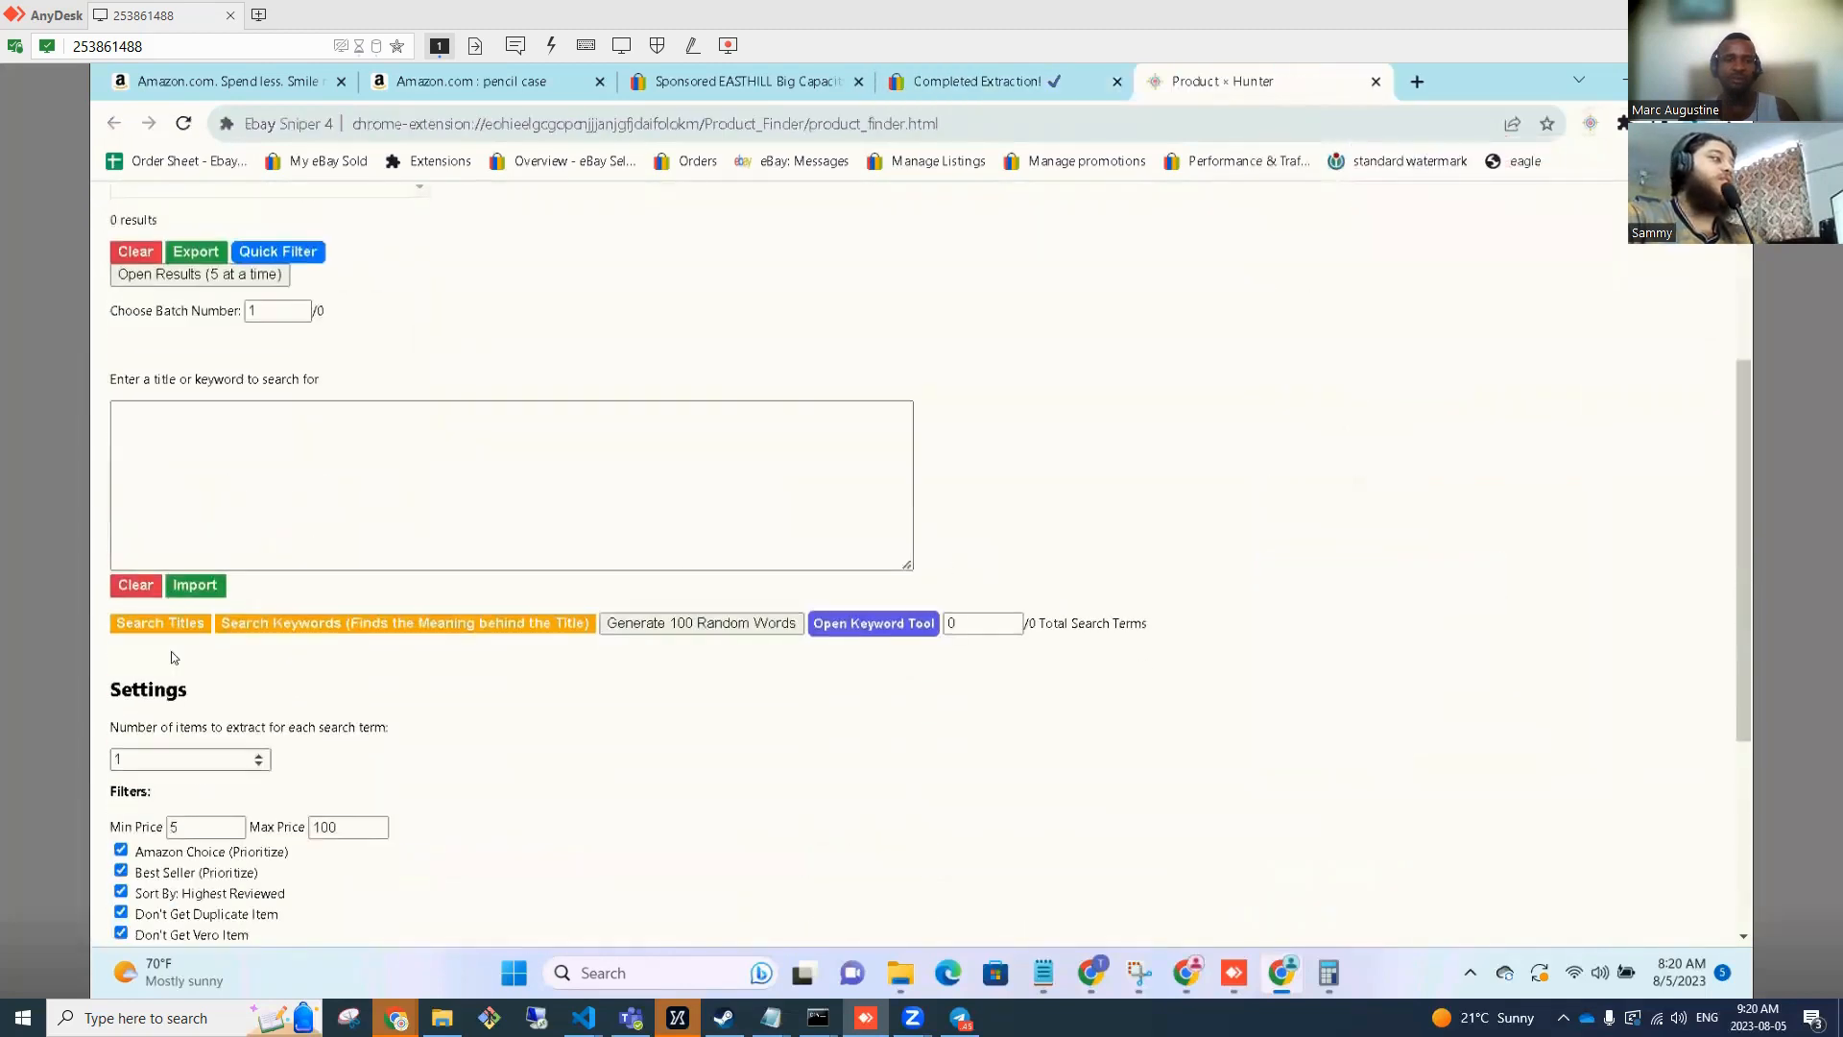
left_click(195, 585)
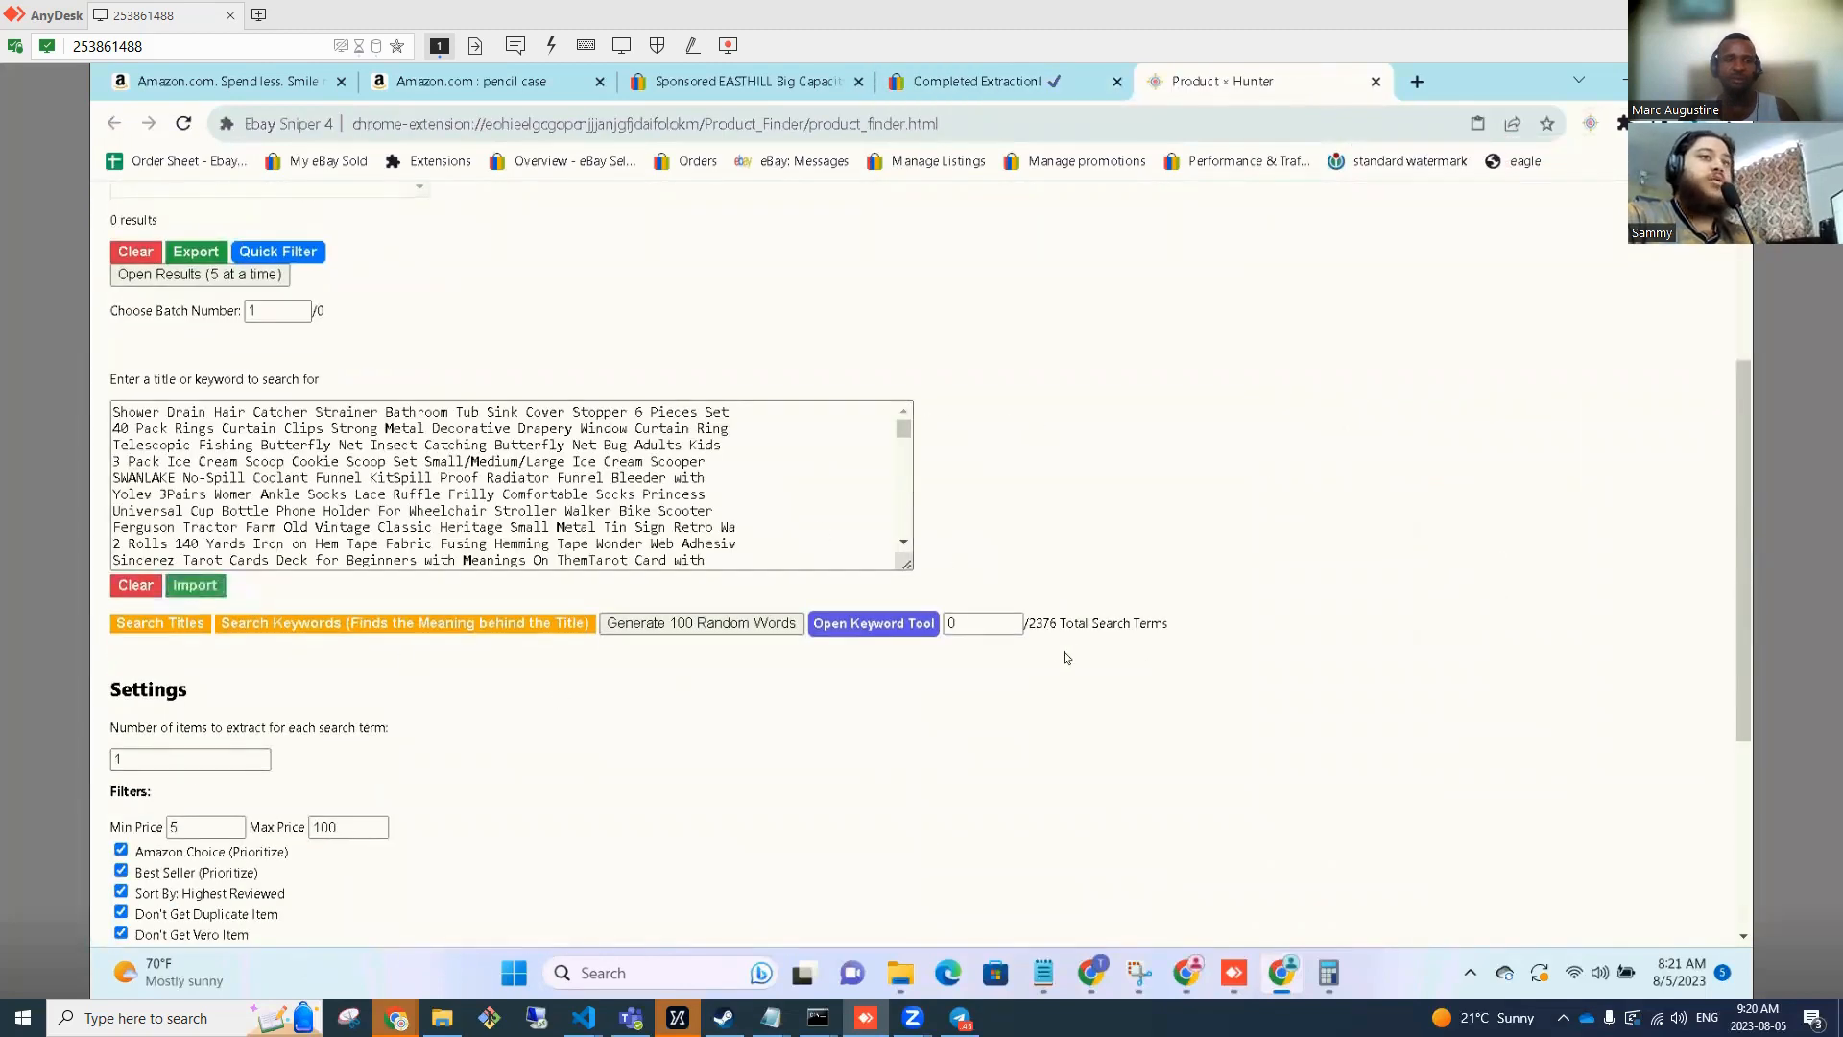
left_click_drag(1029, 633, 1066, 640)
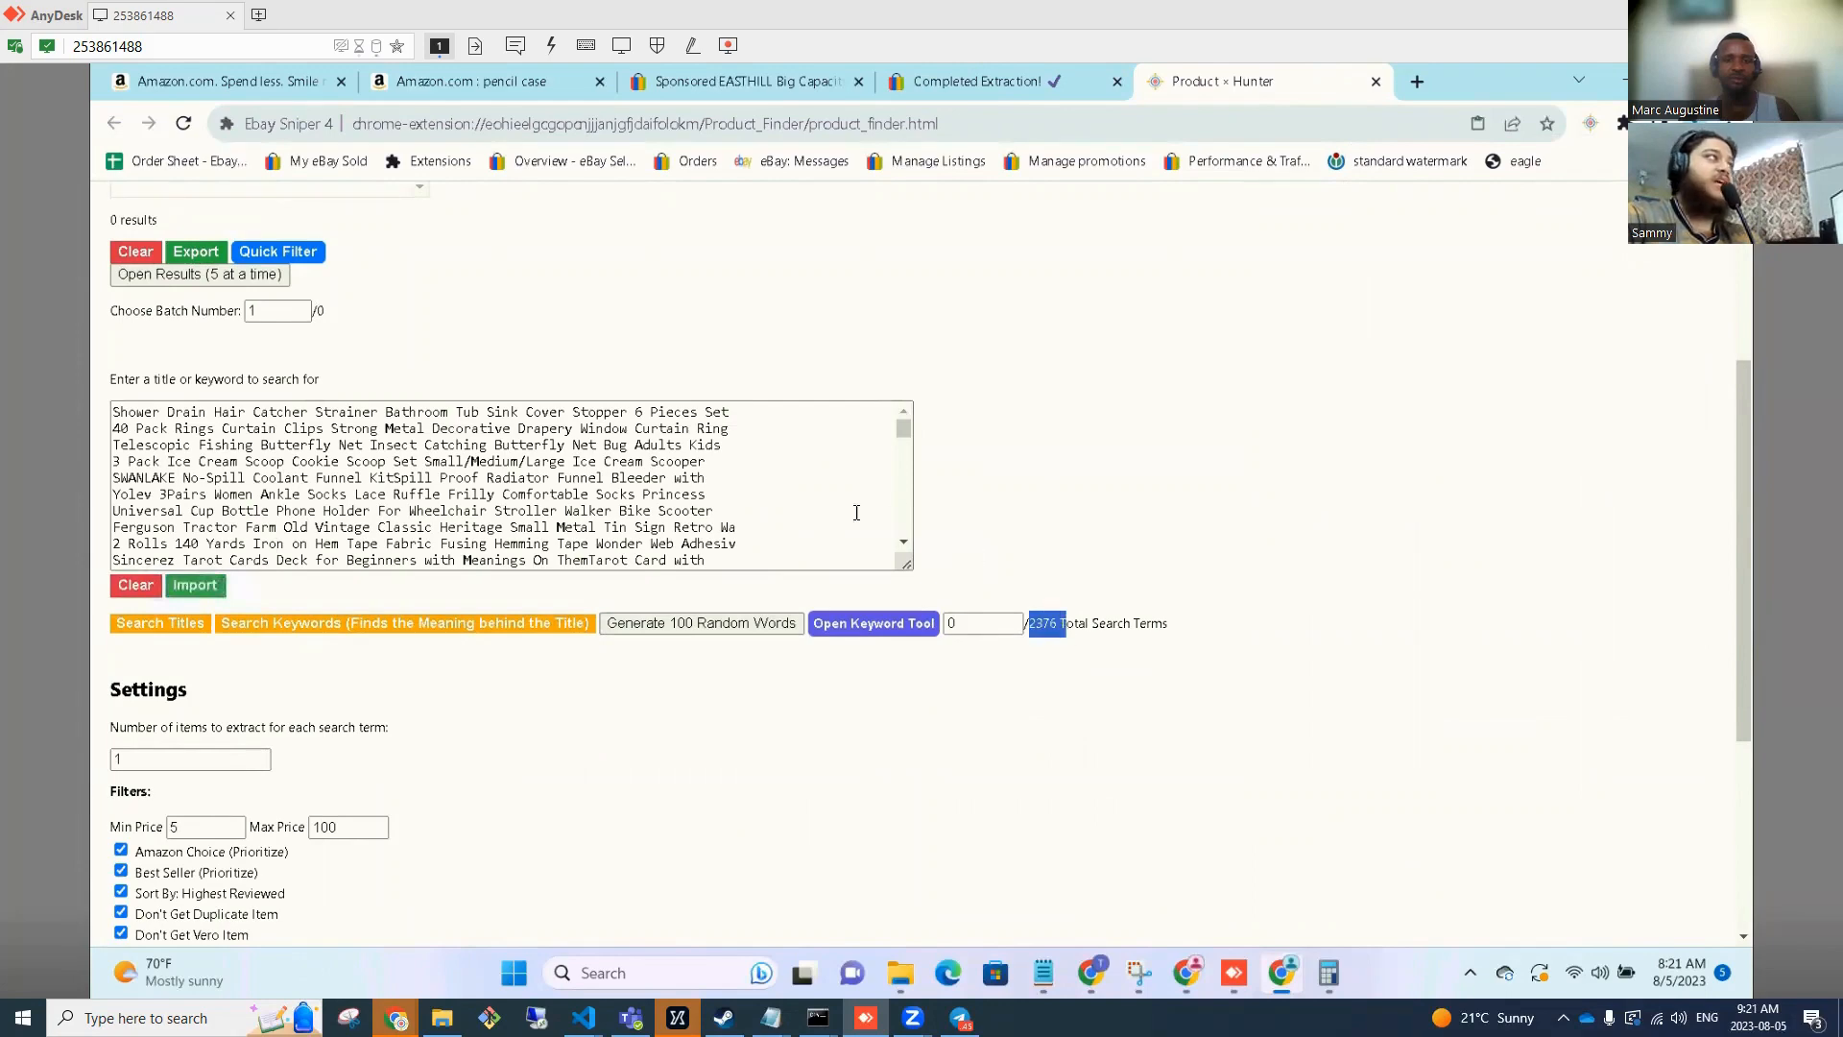
Set the Product Hunter's maximum price filter to 200.
scroll(856, 513, "down", 3)
scroll(415, 745, "down", 3)
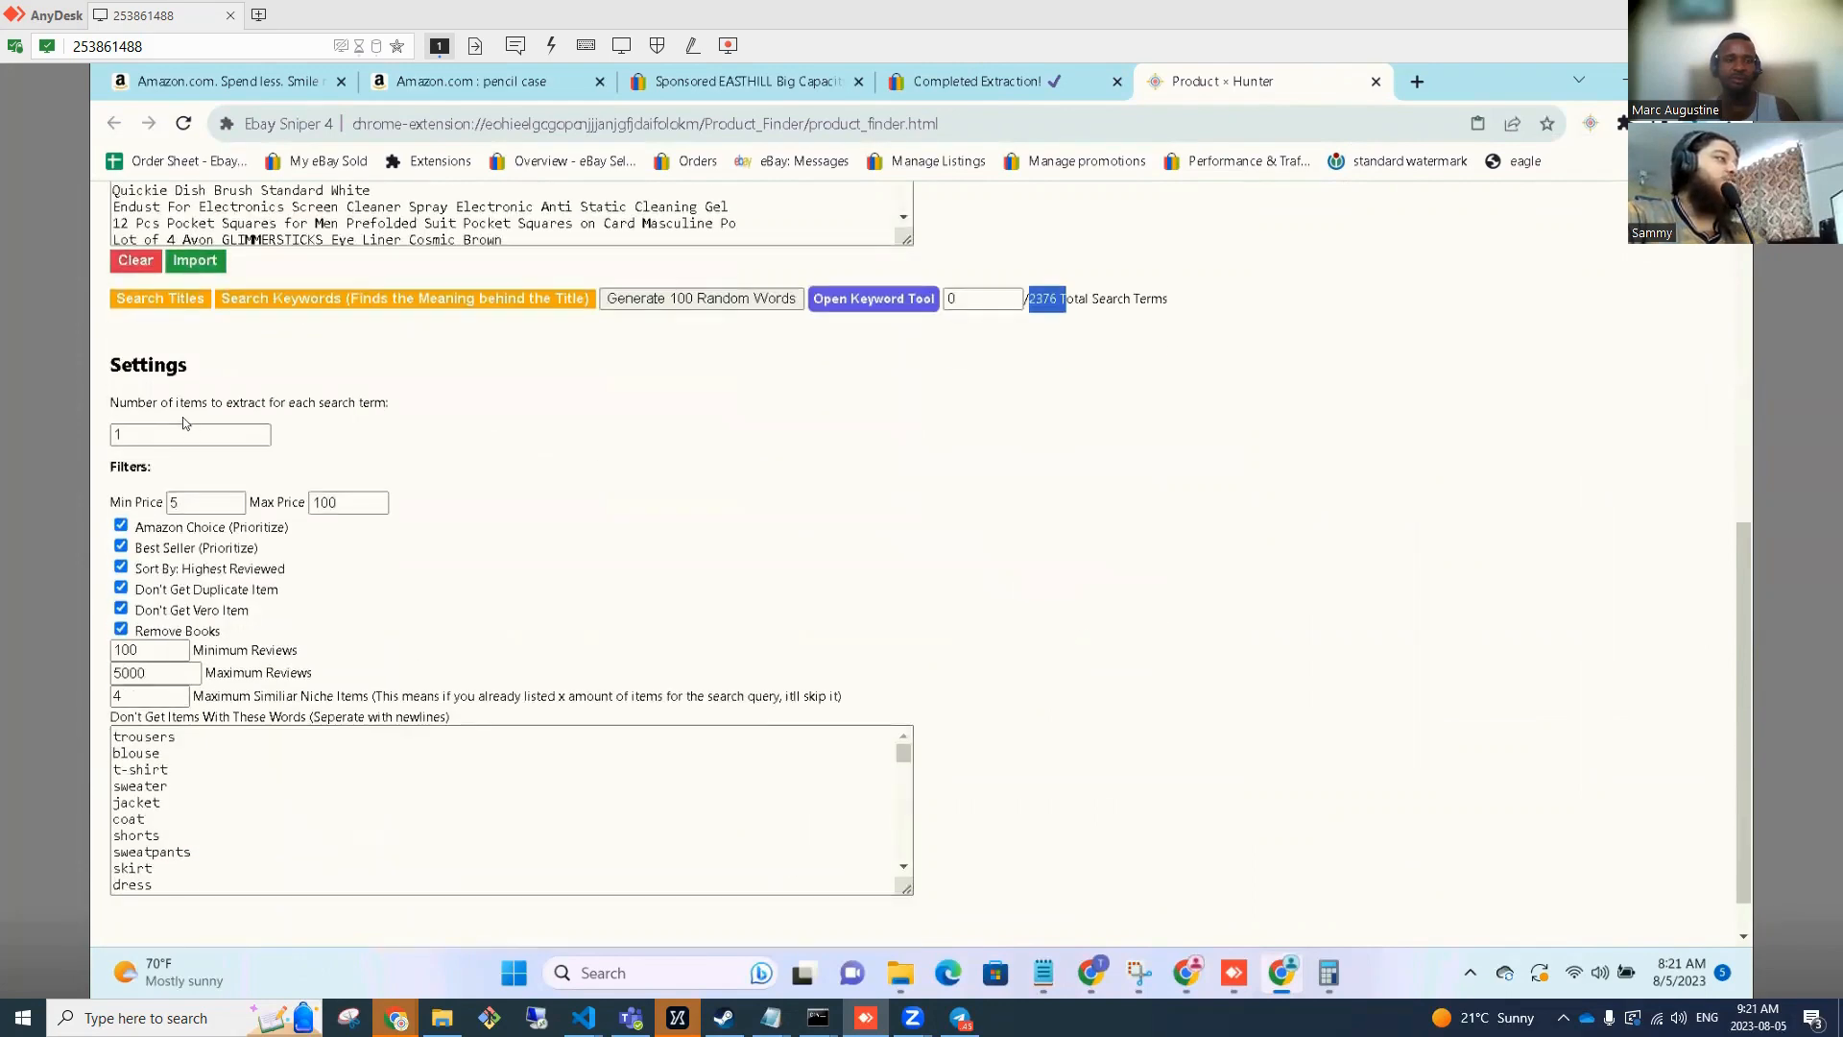
left_click(165, 509)
key("Tab")
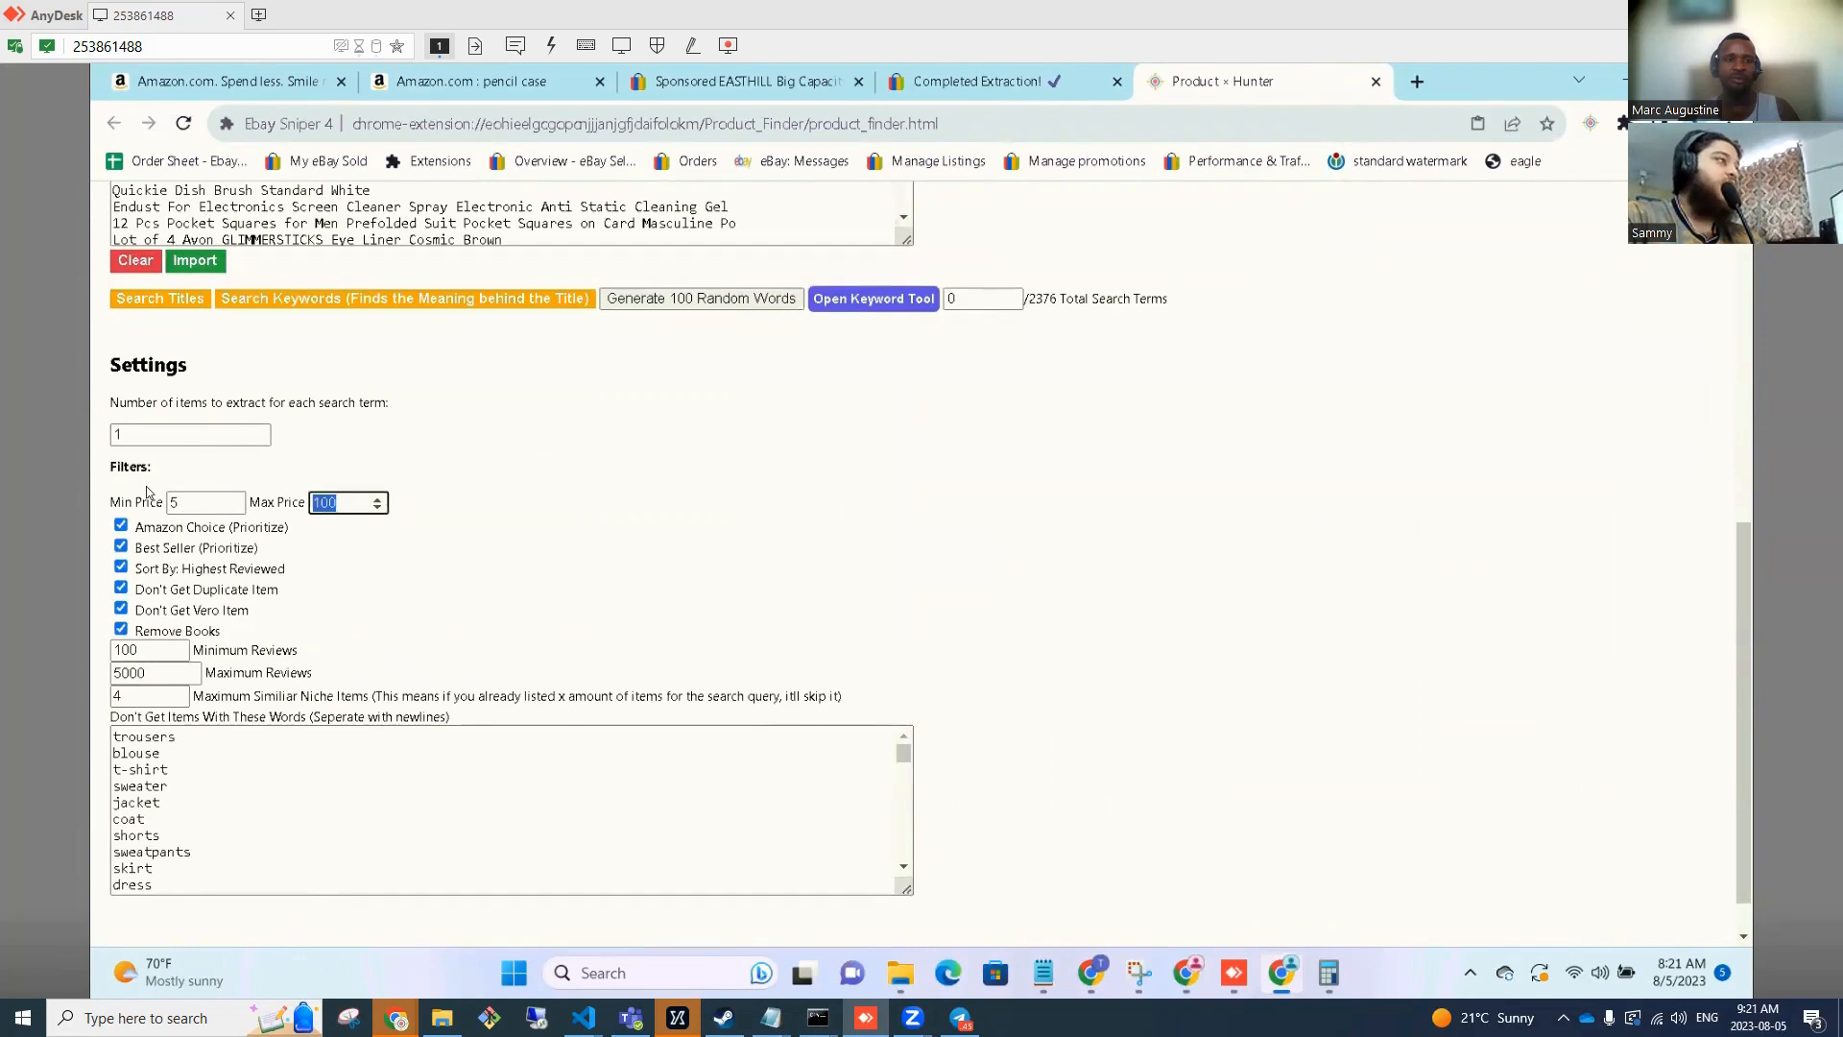
type("20")
left_click(534, 478)
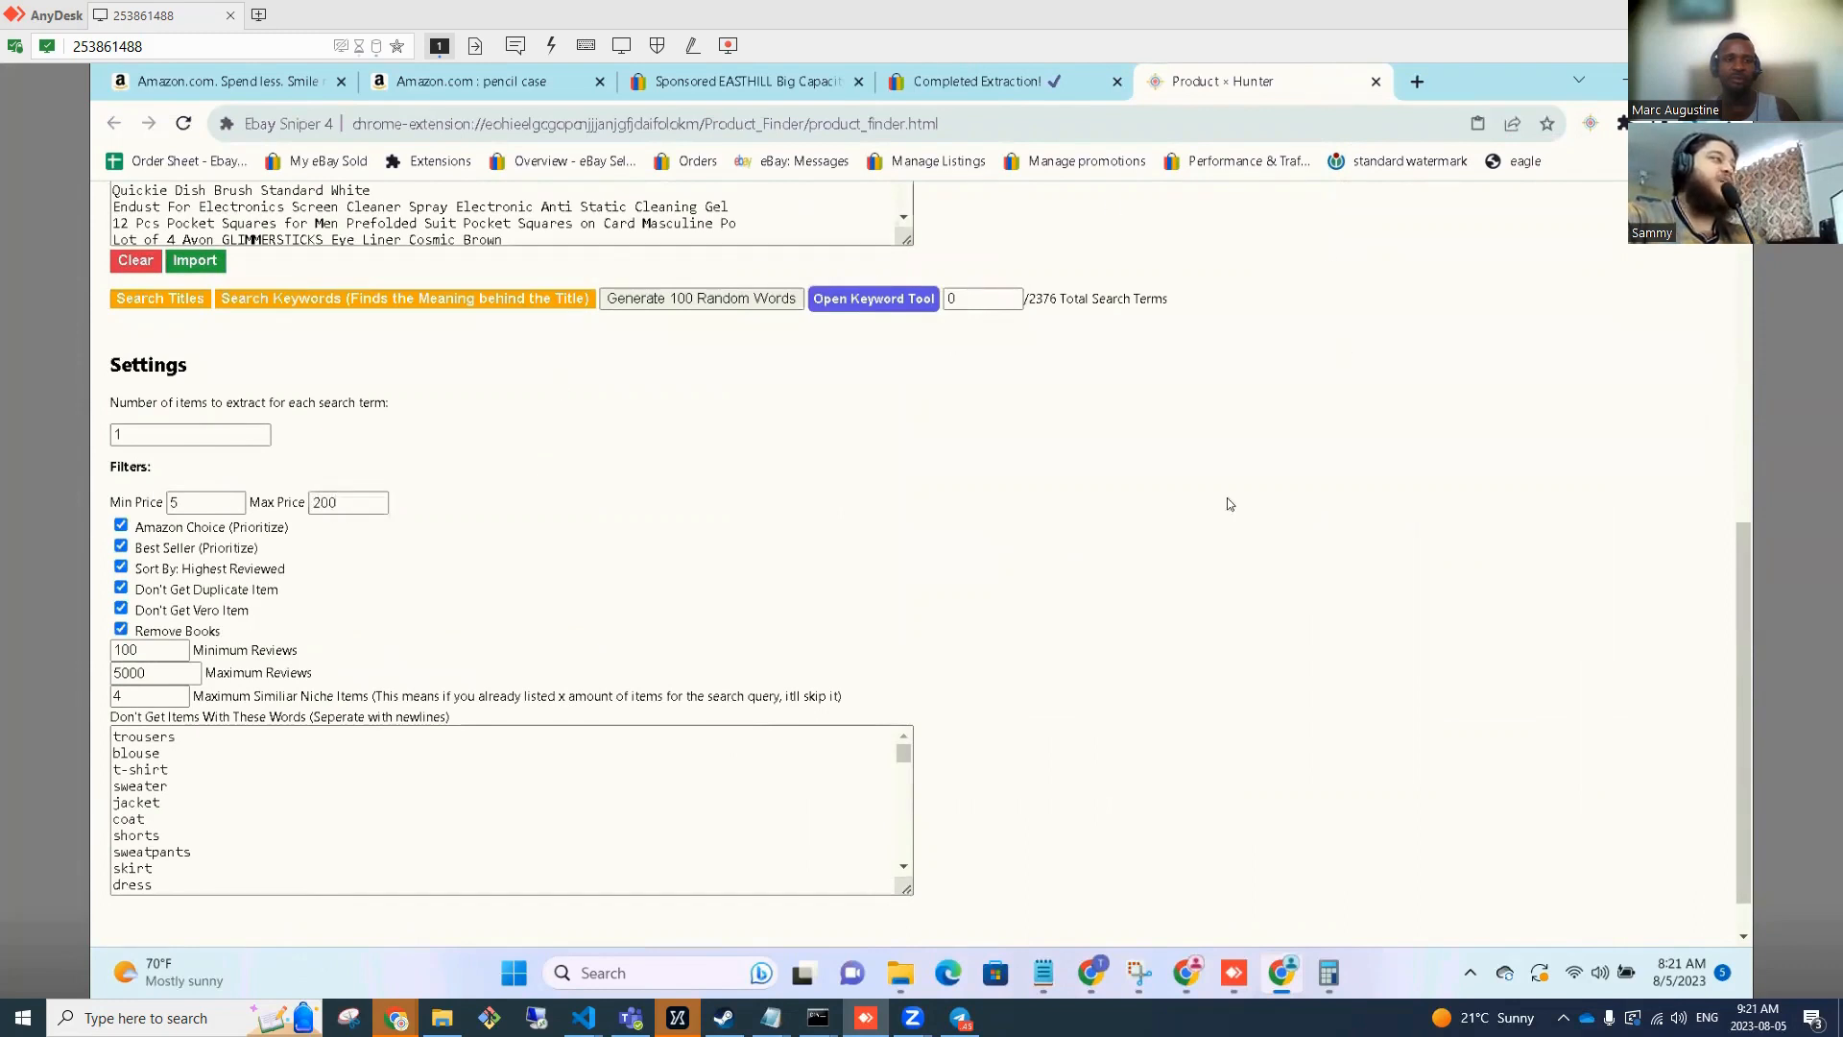
Examine the minimum price, priority options, maximum reviews and maximum similar niche items settings in the Product Hunter filters.
double_click(175, 503)
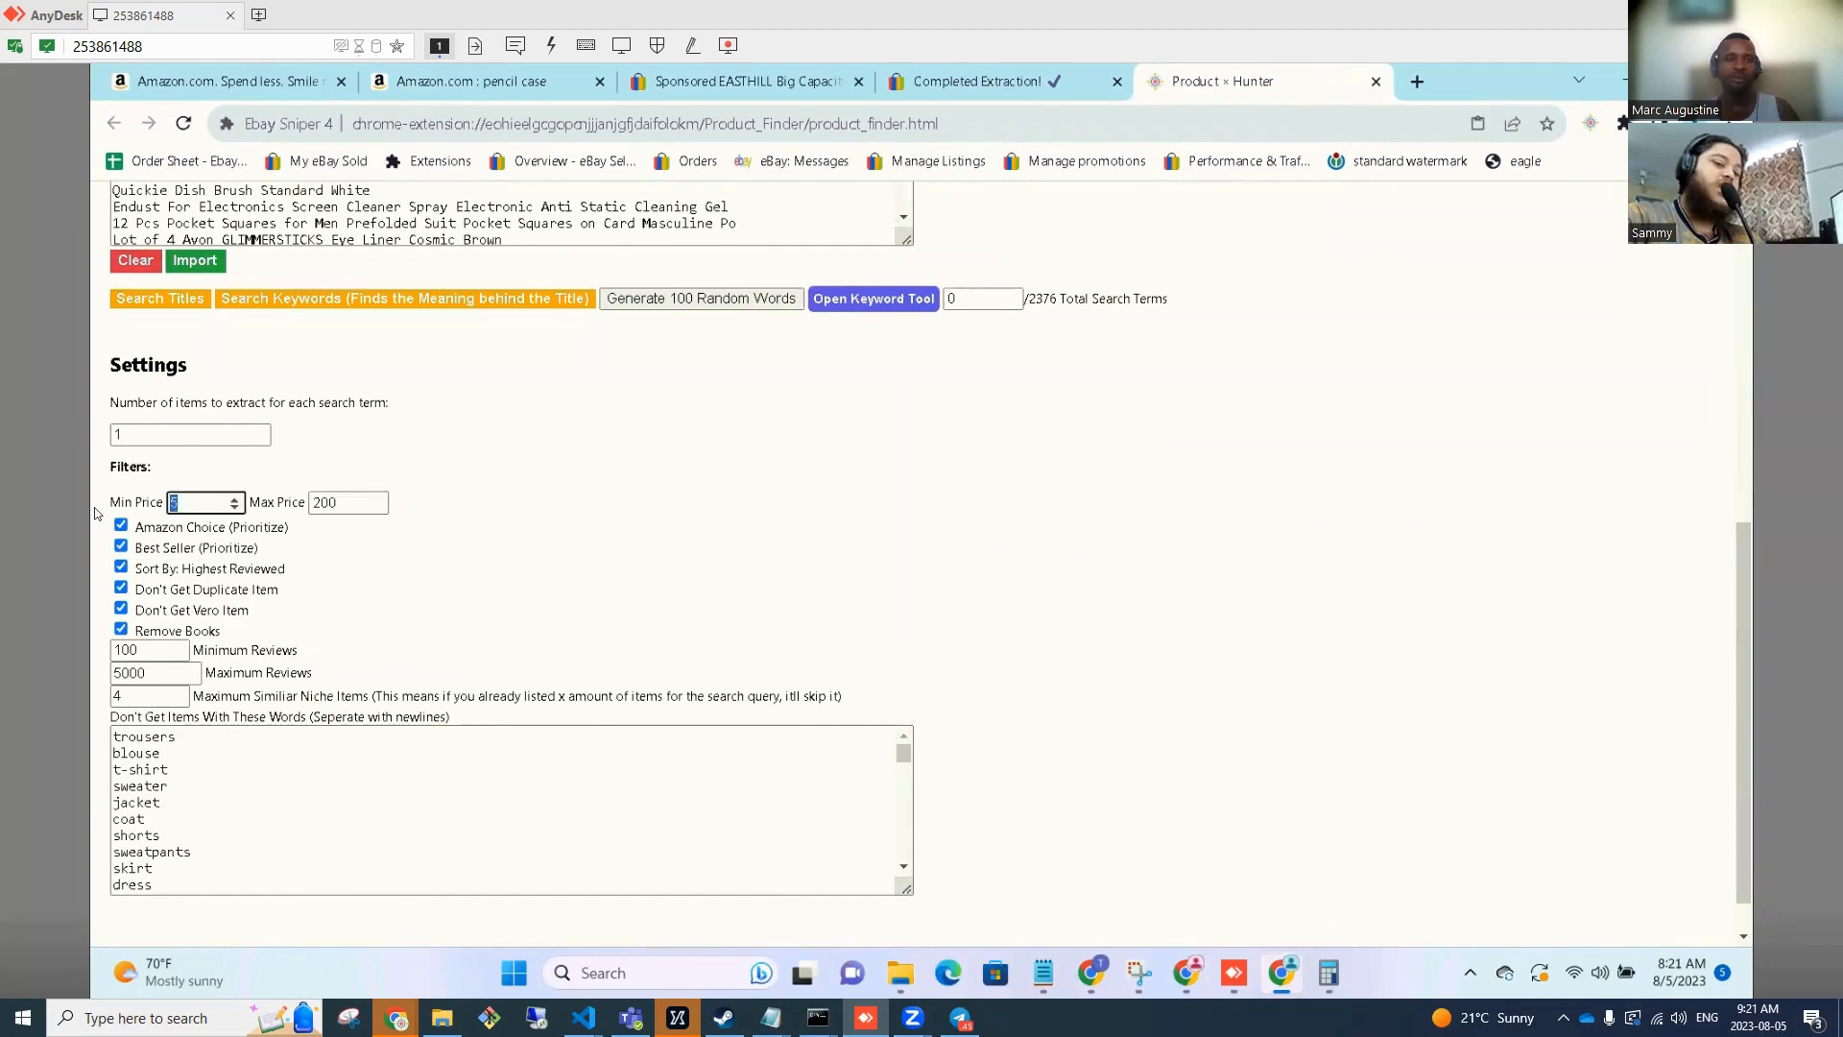
left_click(541, 445)
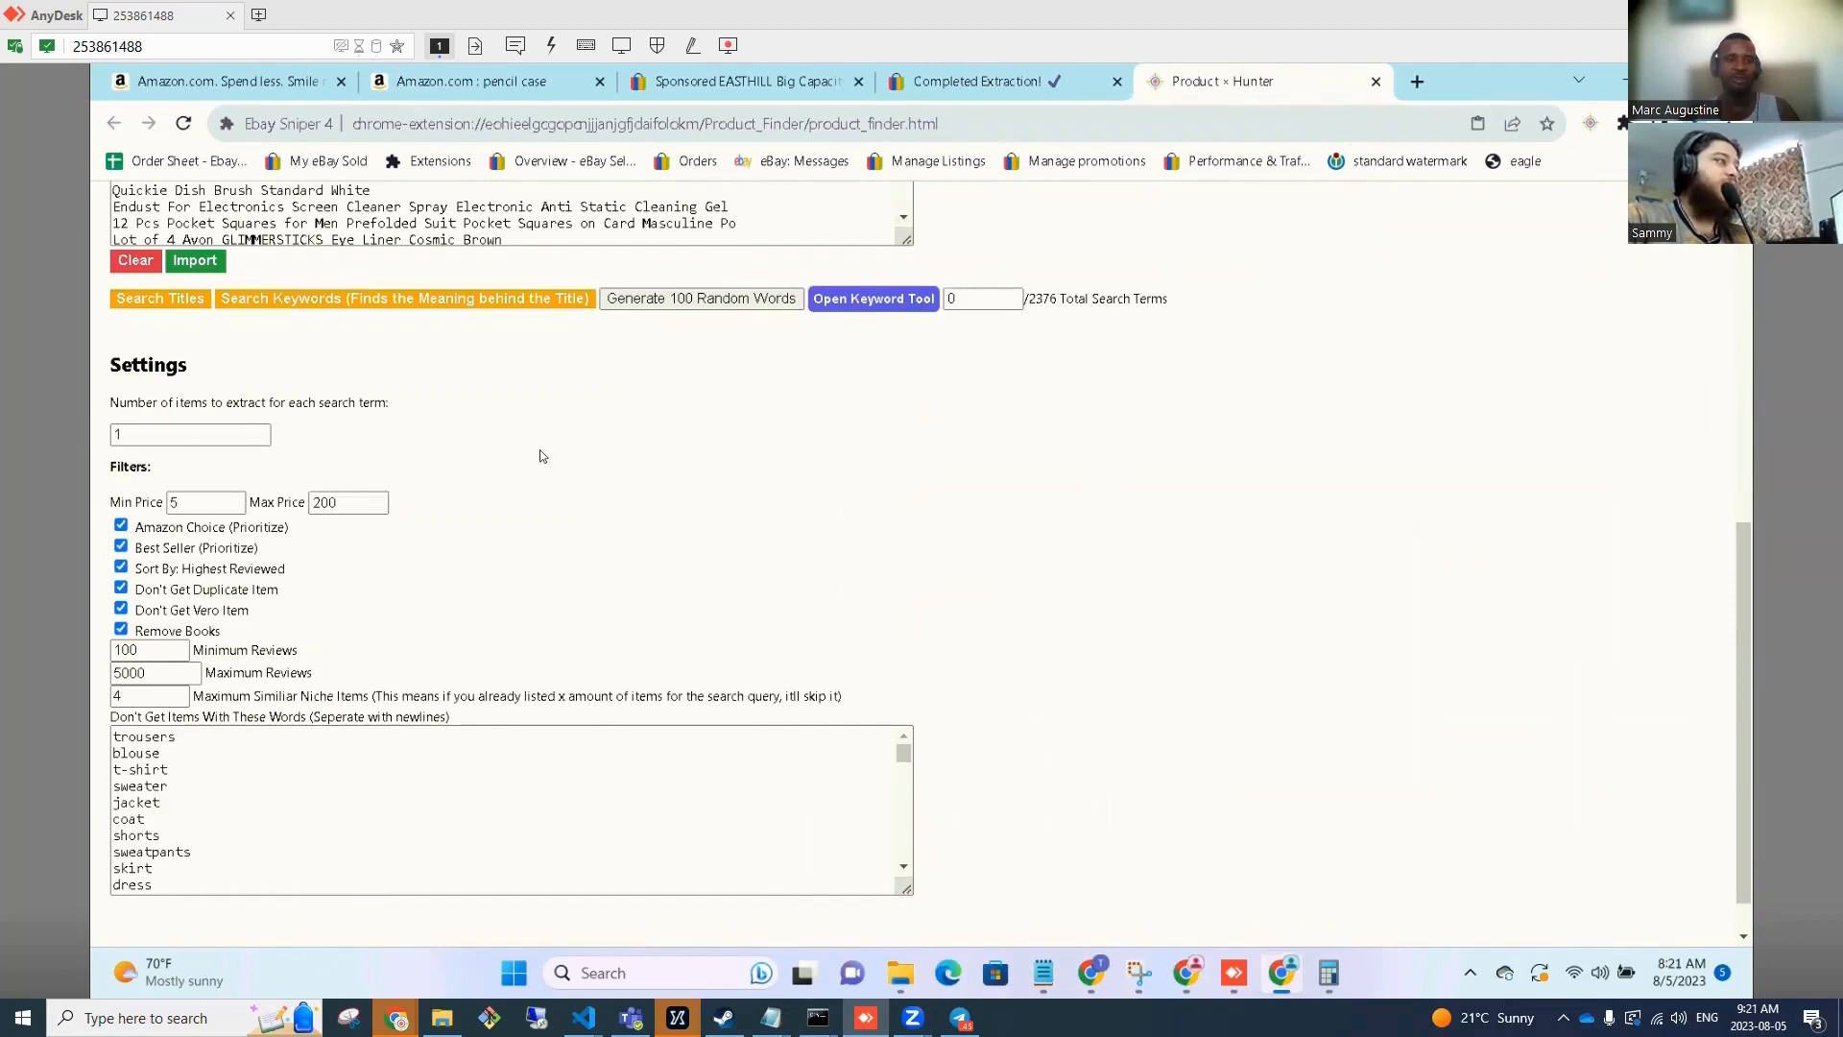
left_click_drag(212, 504, 121, 492)
left_click(750, 476)
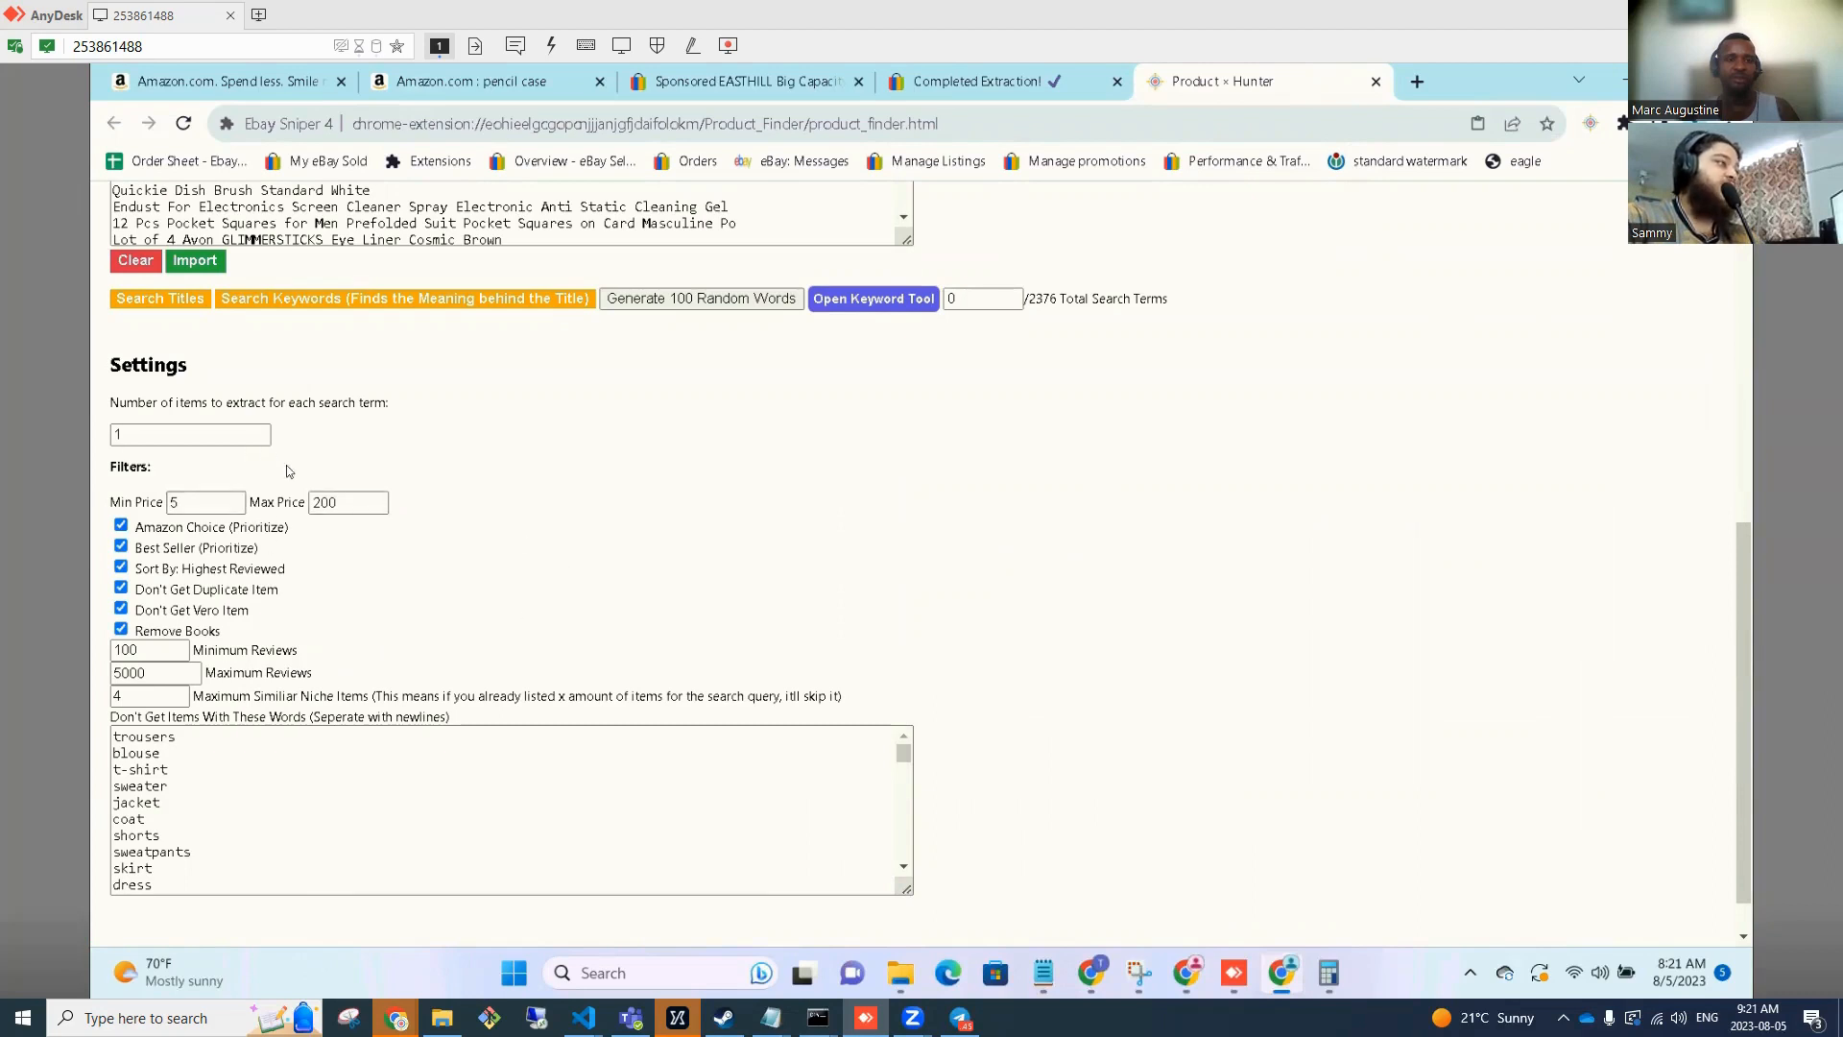
scroll(230, 549, "down", 1)
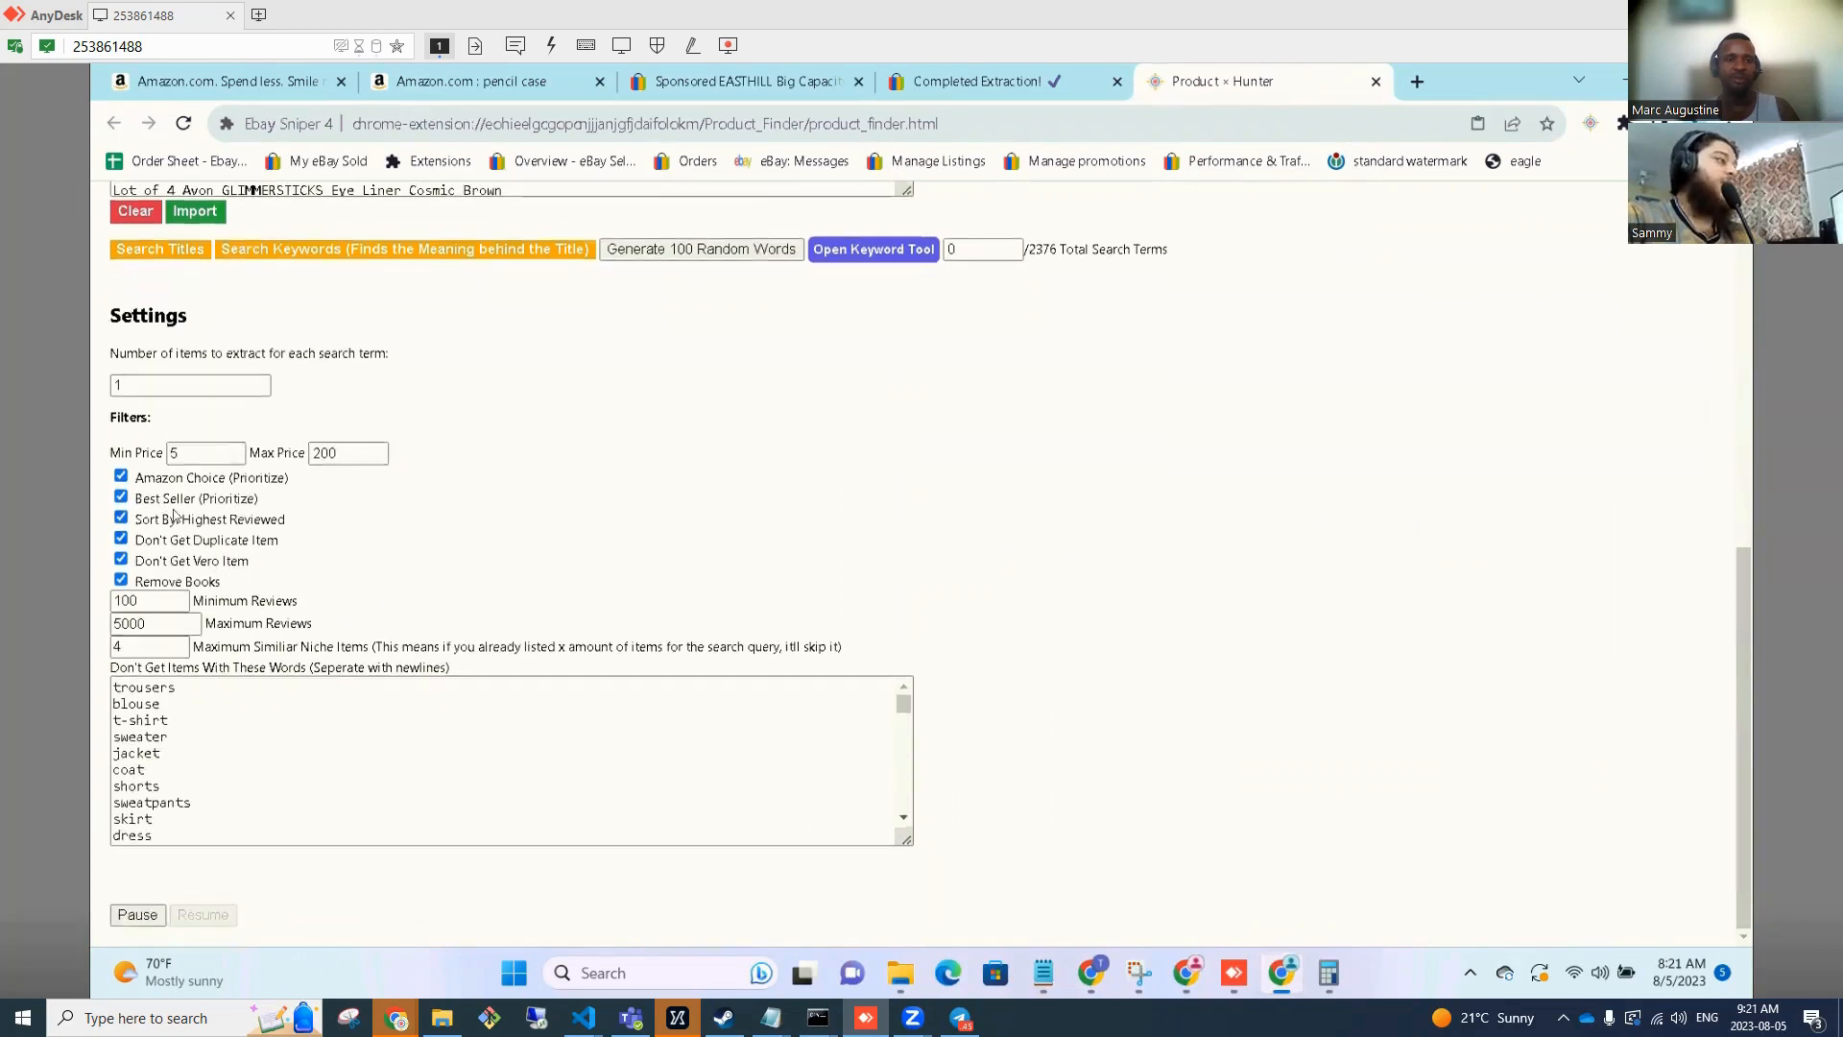
left_click(181, 453)
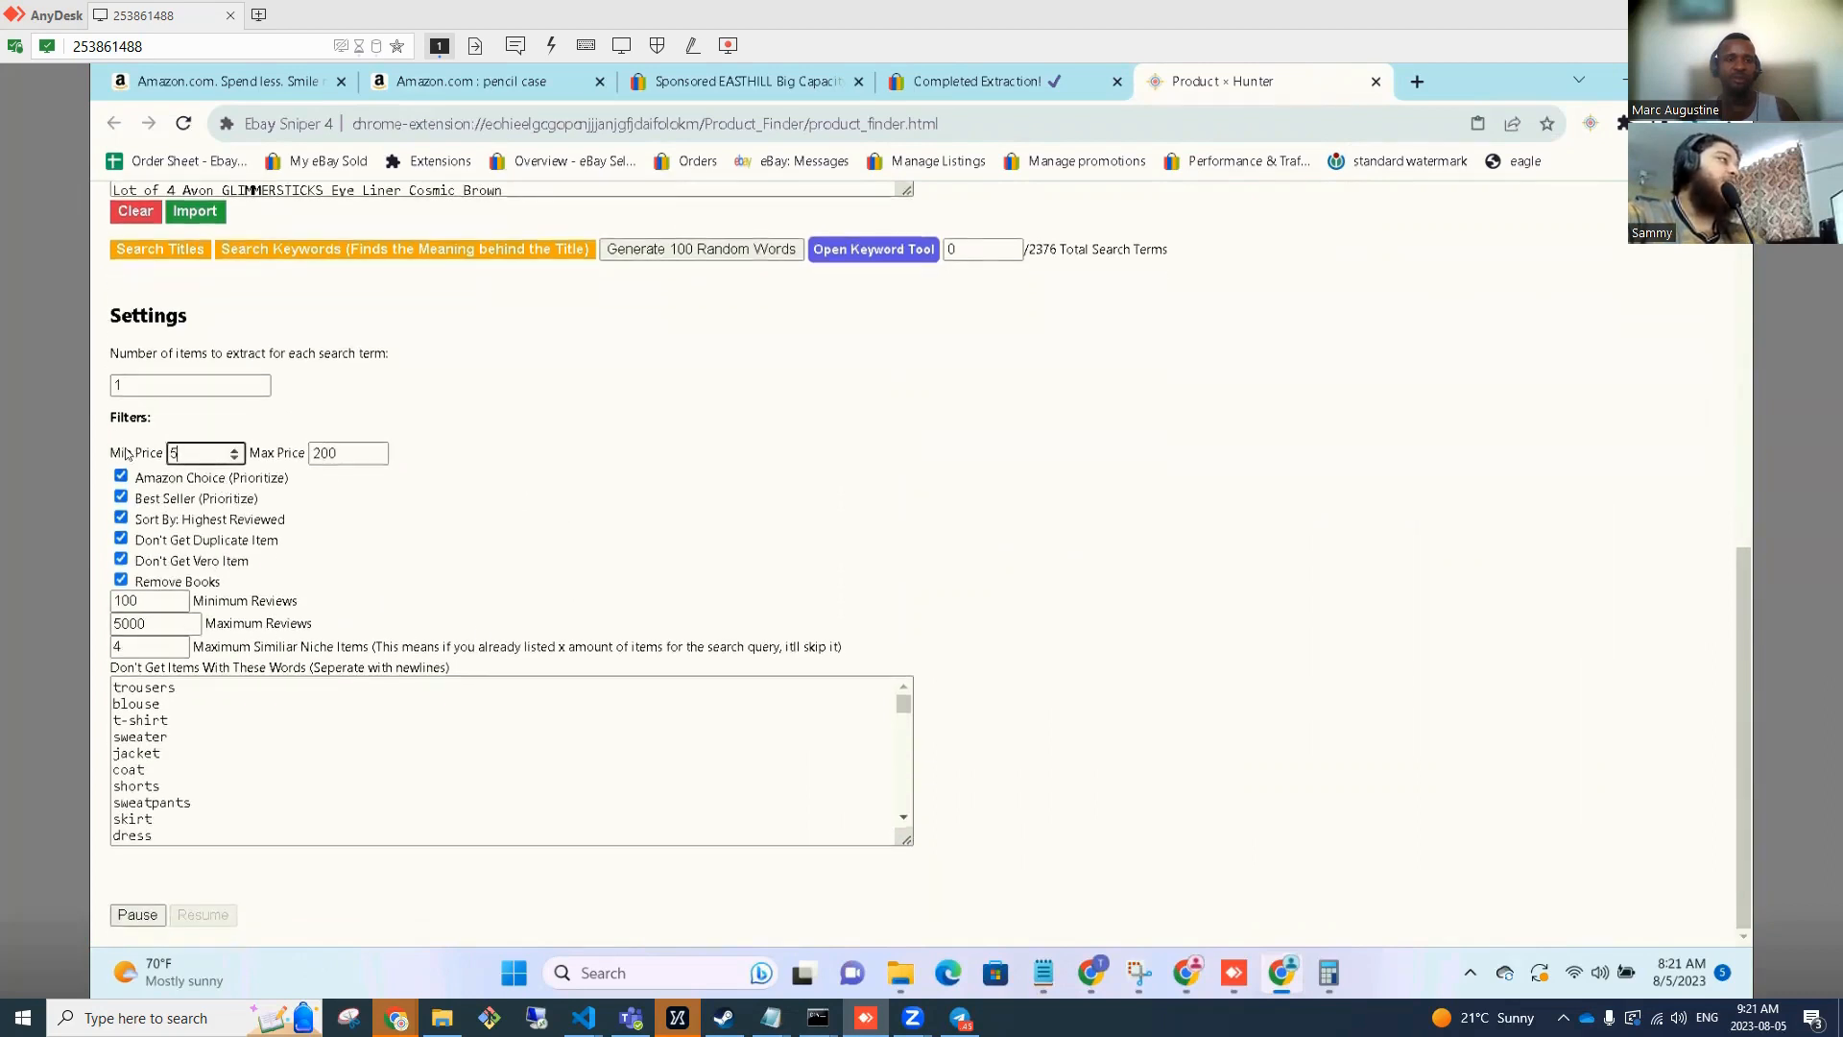
left_click(644, 431)
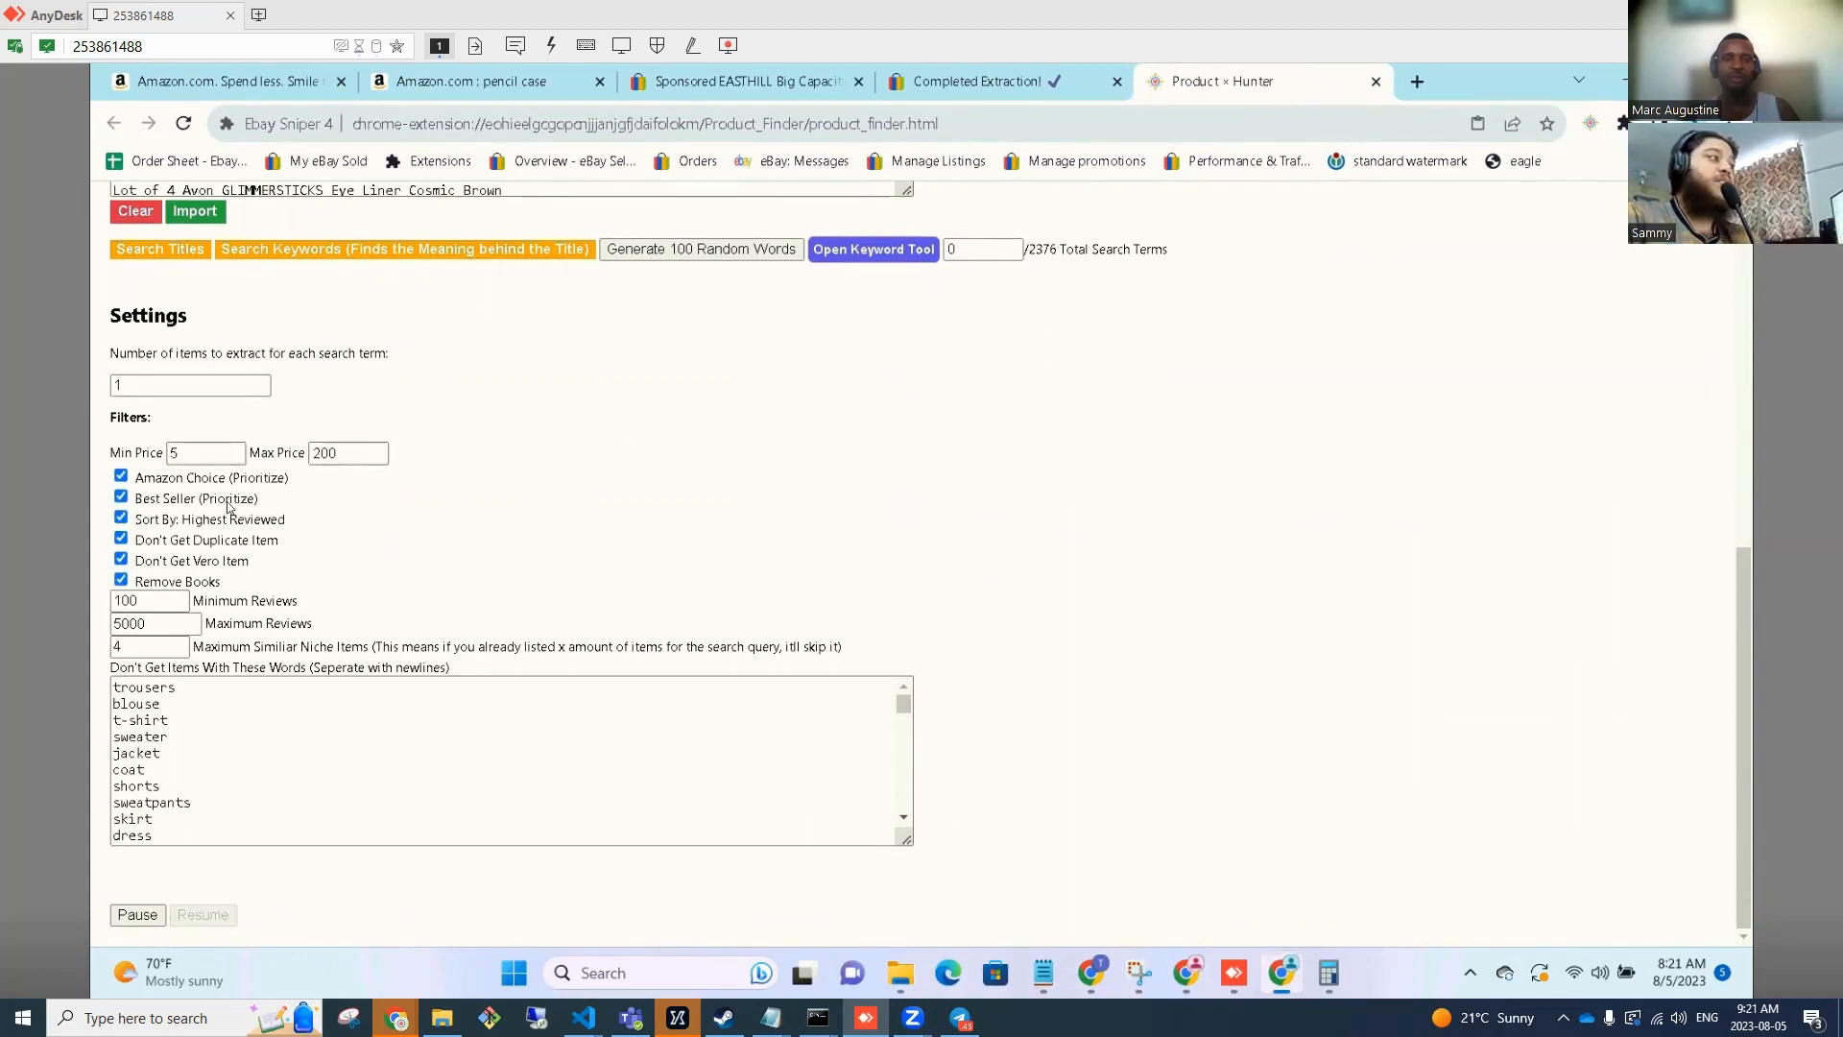
double_click(151, 623)
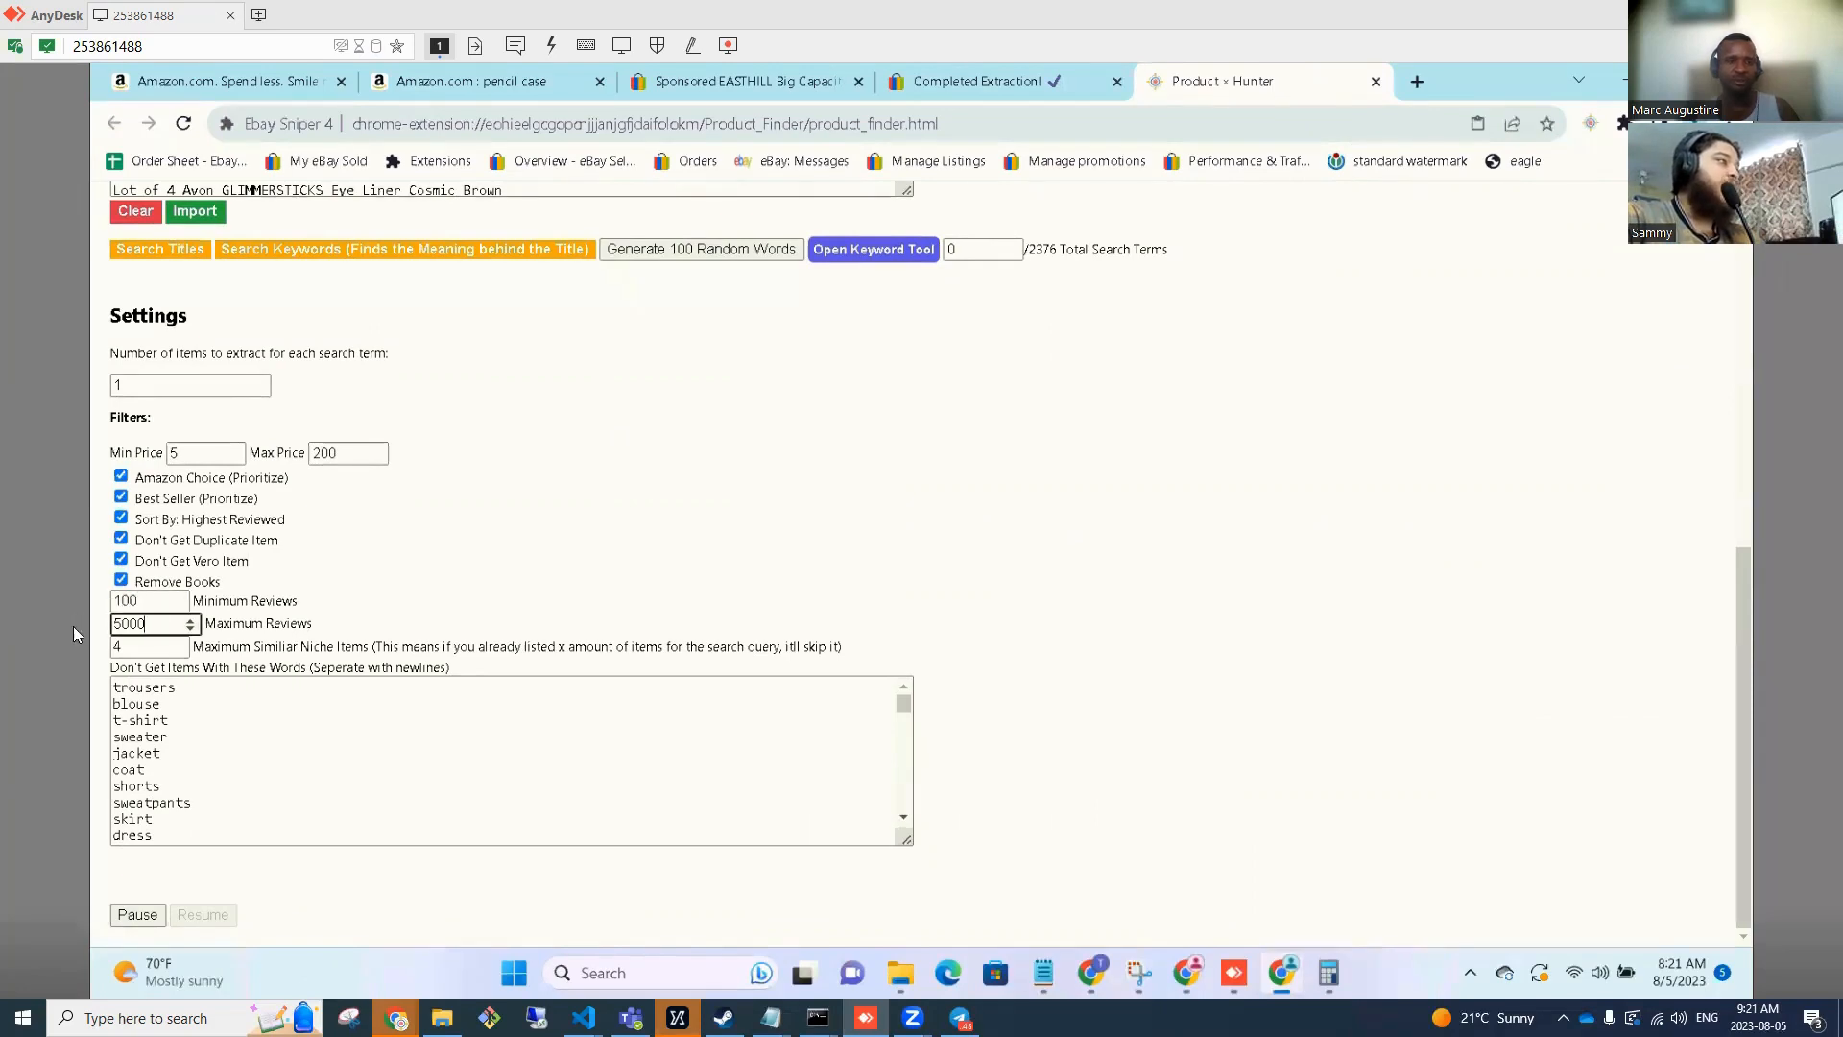
double_click(153, 648)
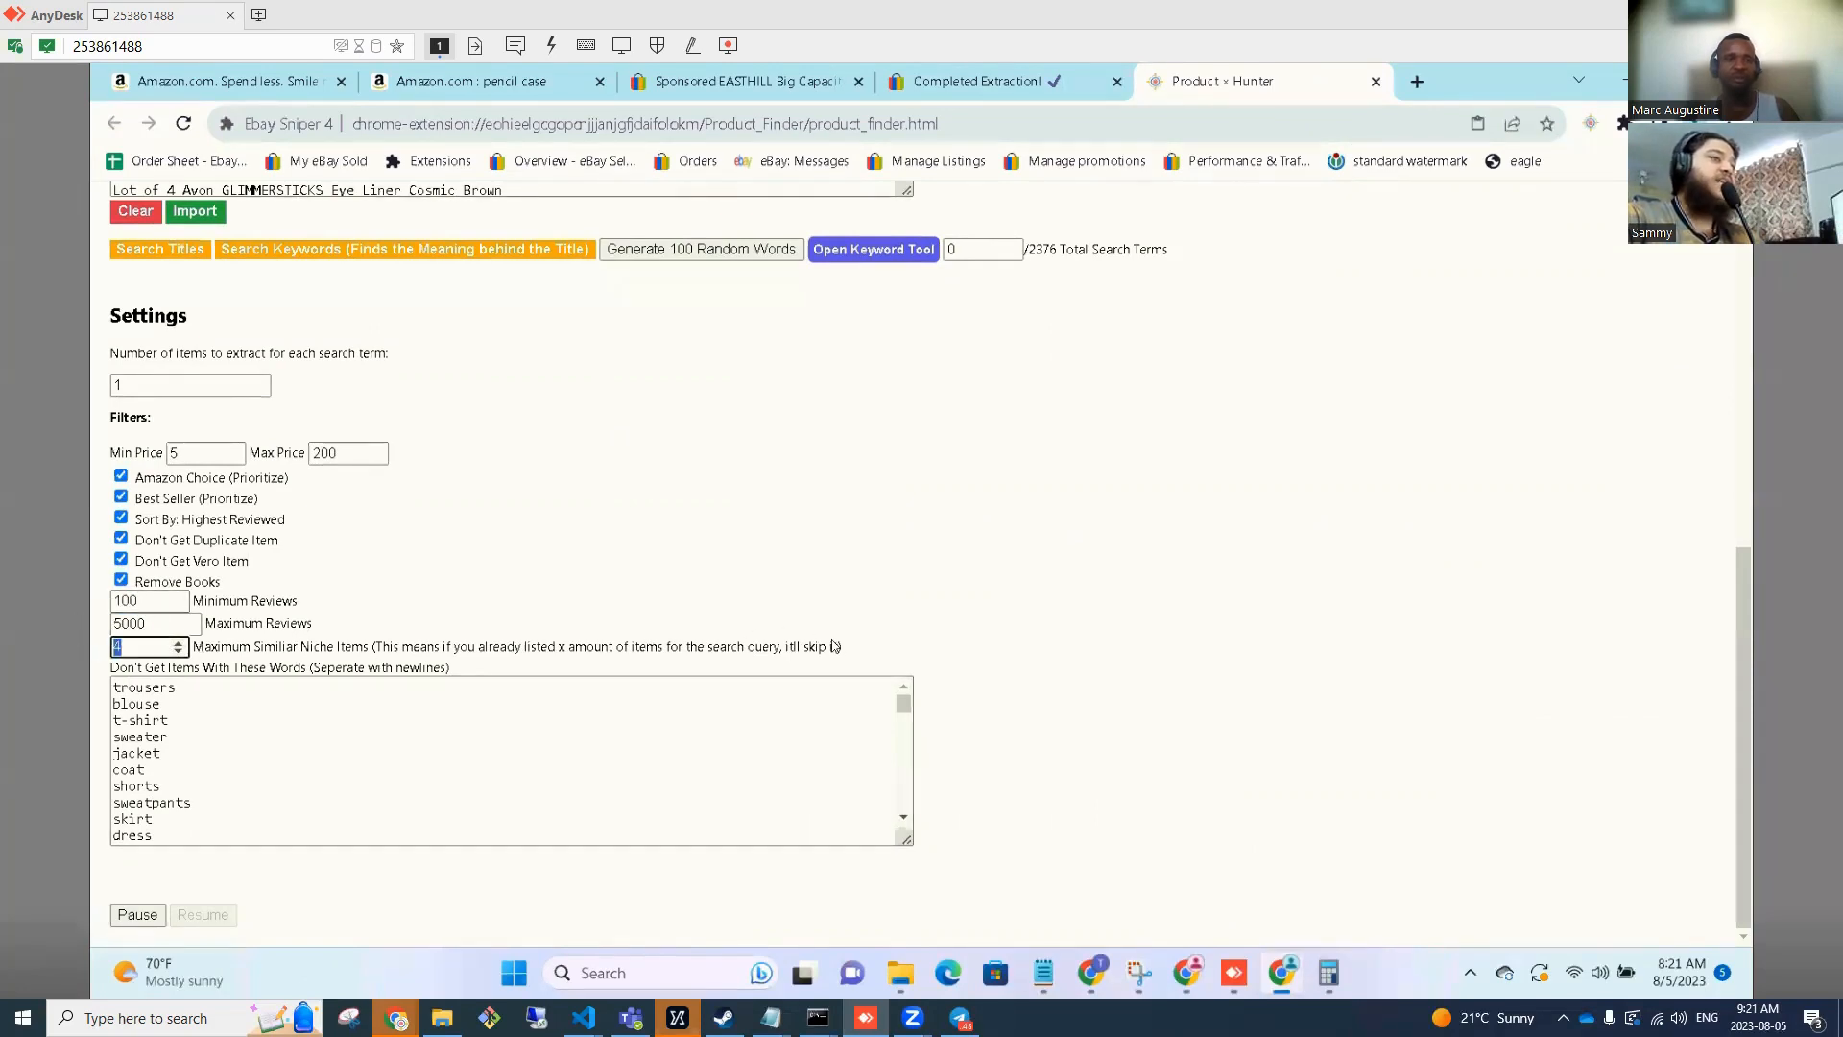
Highlight the explanation of the maximum similar niche items limit and check the number of items extracted per search term.
left_click_drag(845, 646, 197, 648)
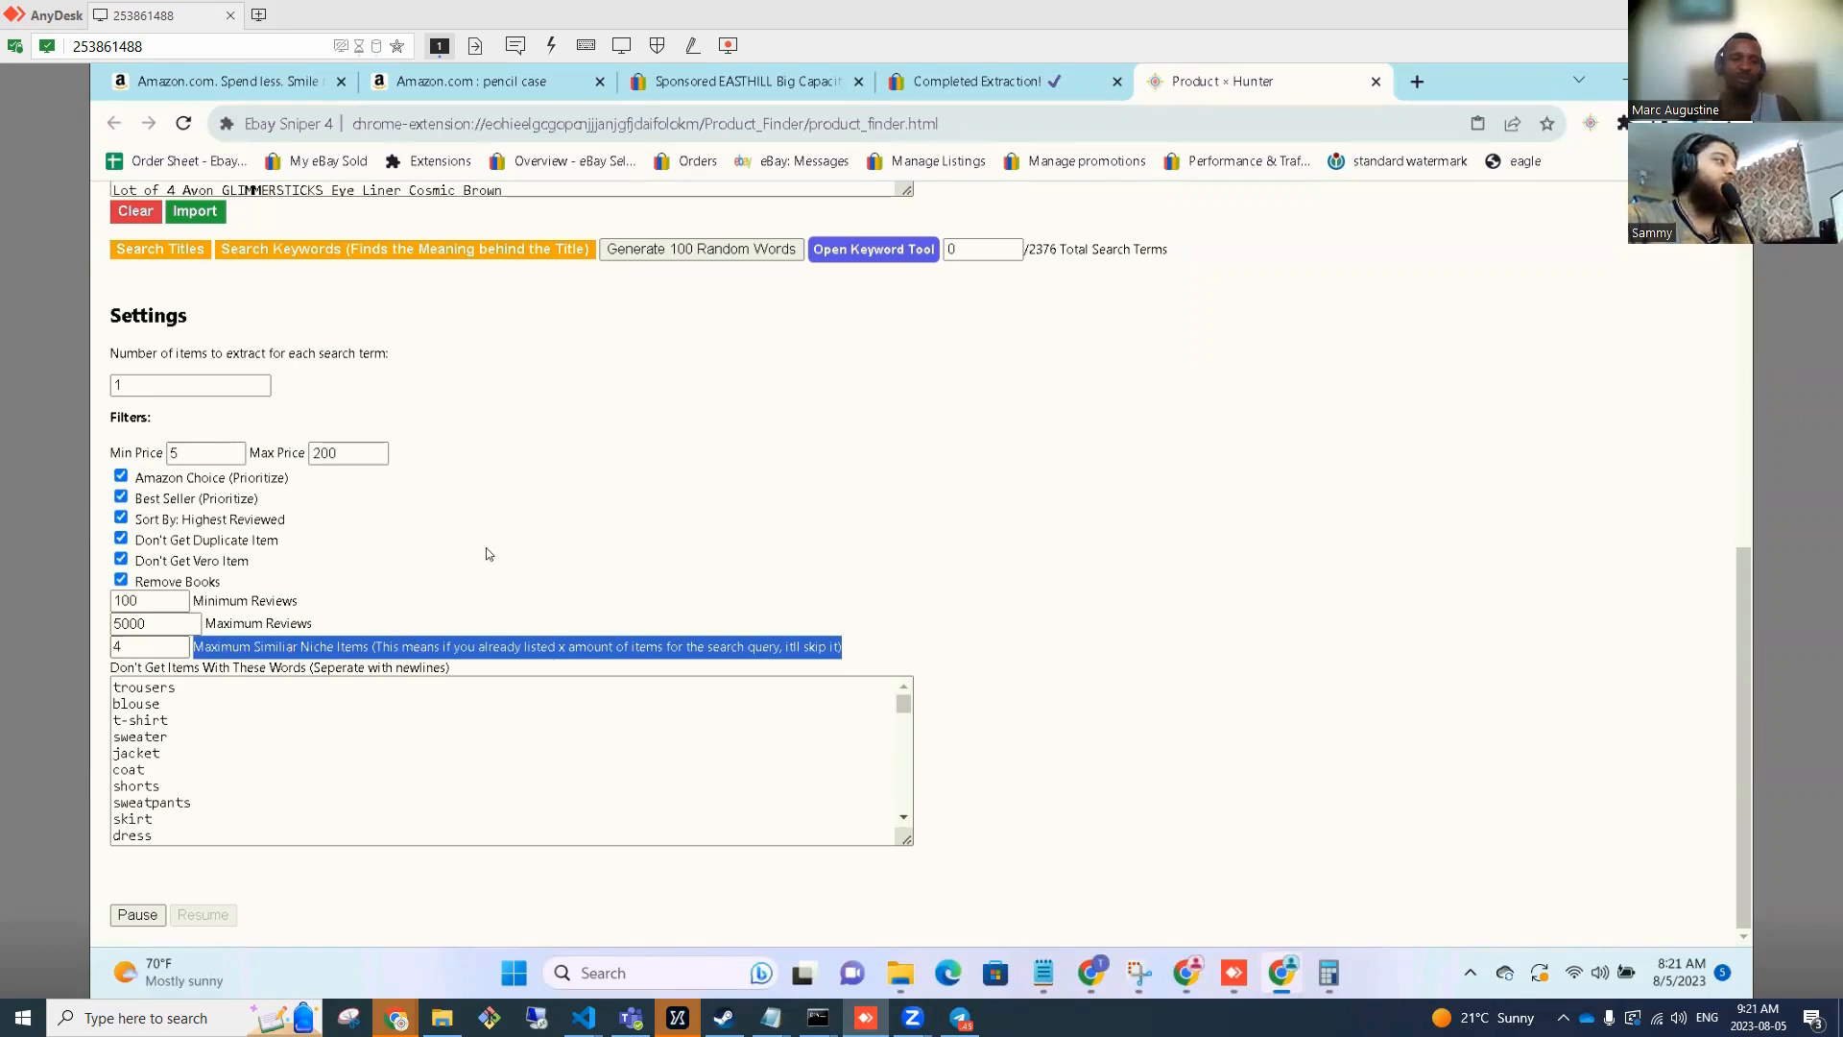
left_click(902, 645)
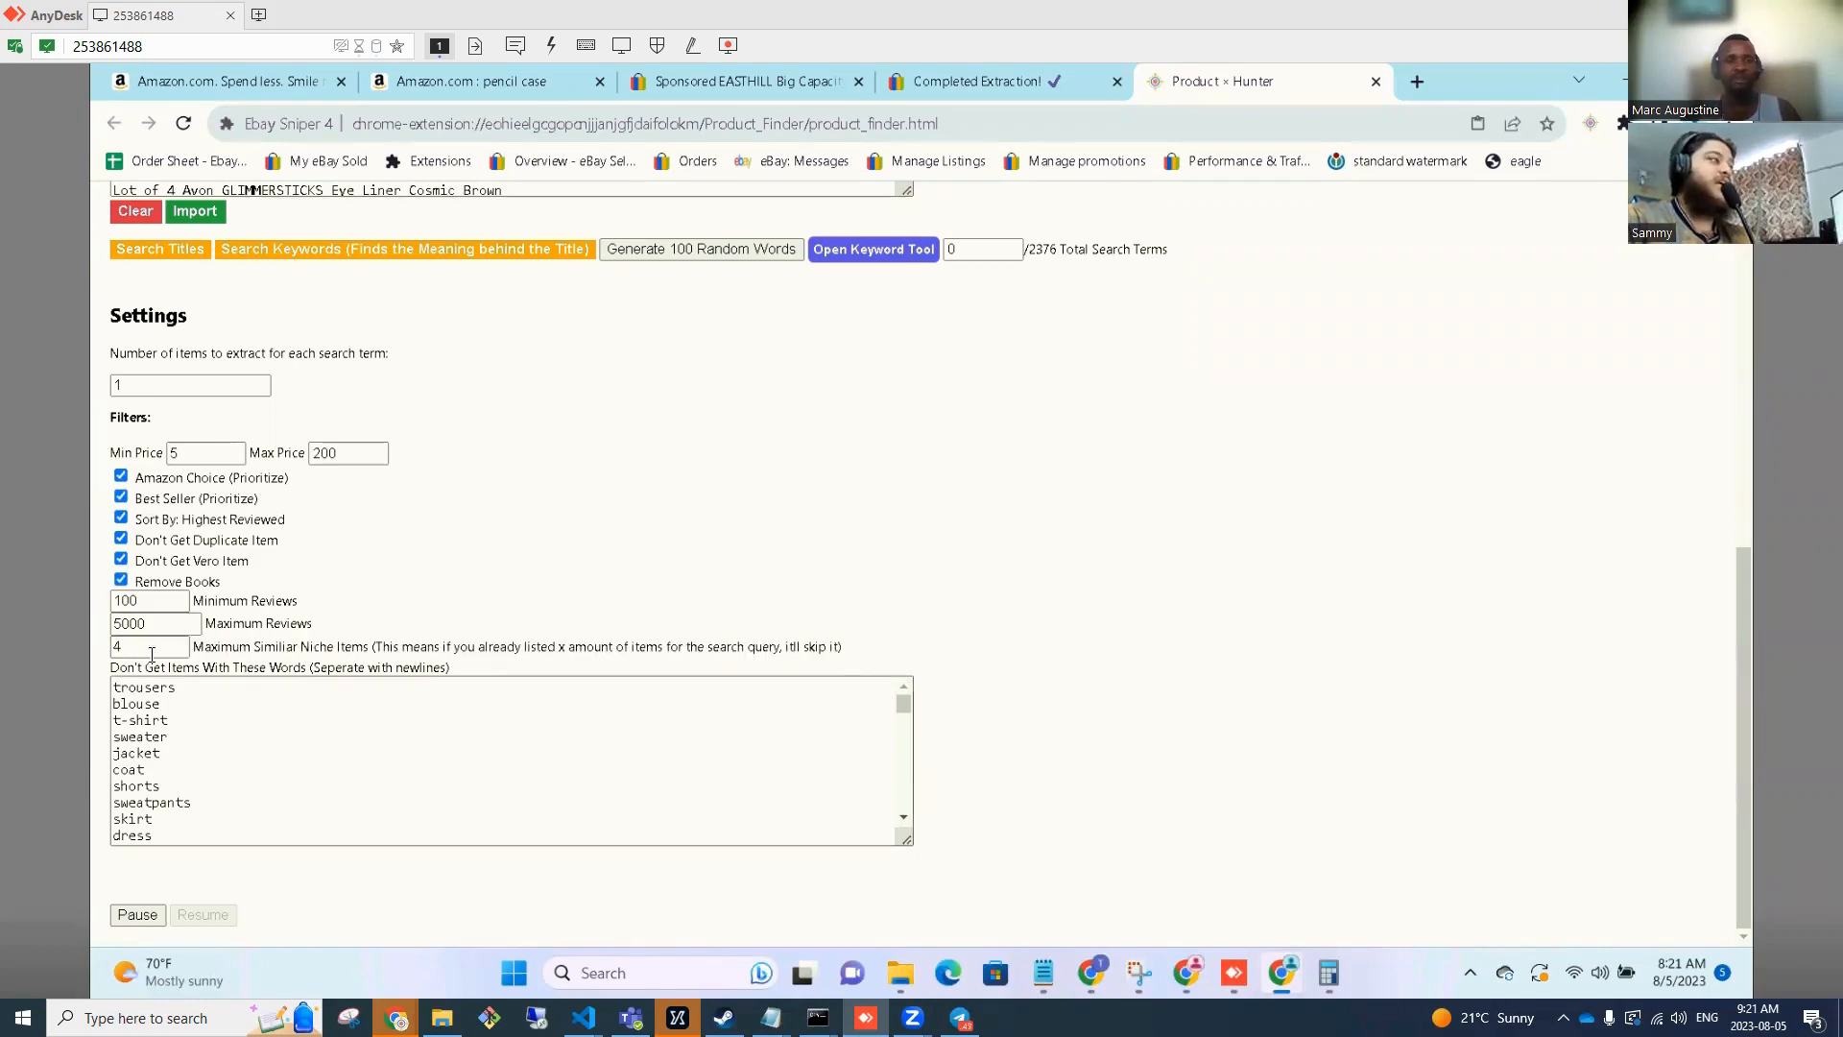
left_click(115, 647)
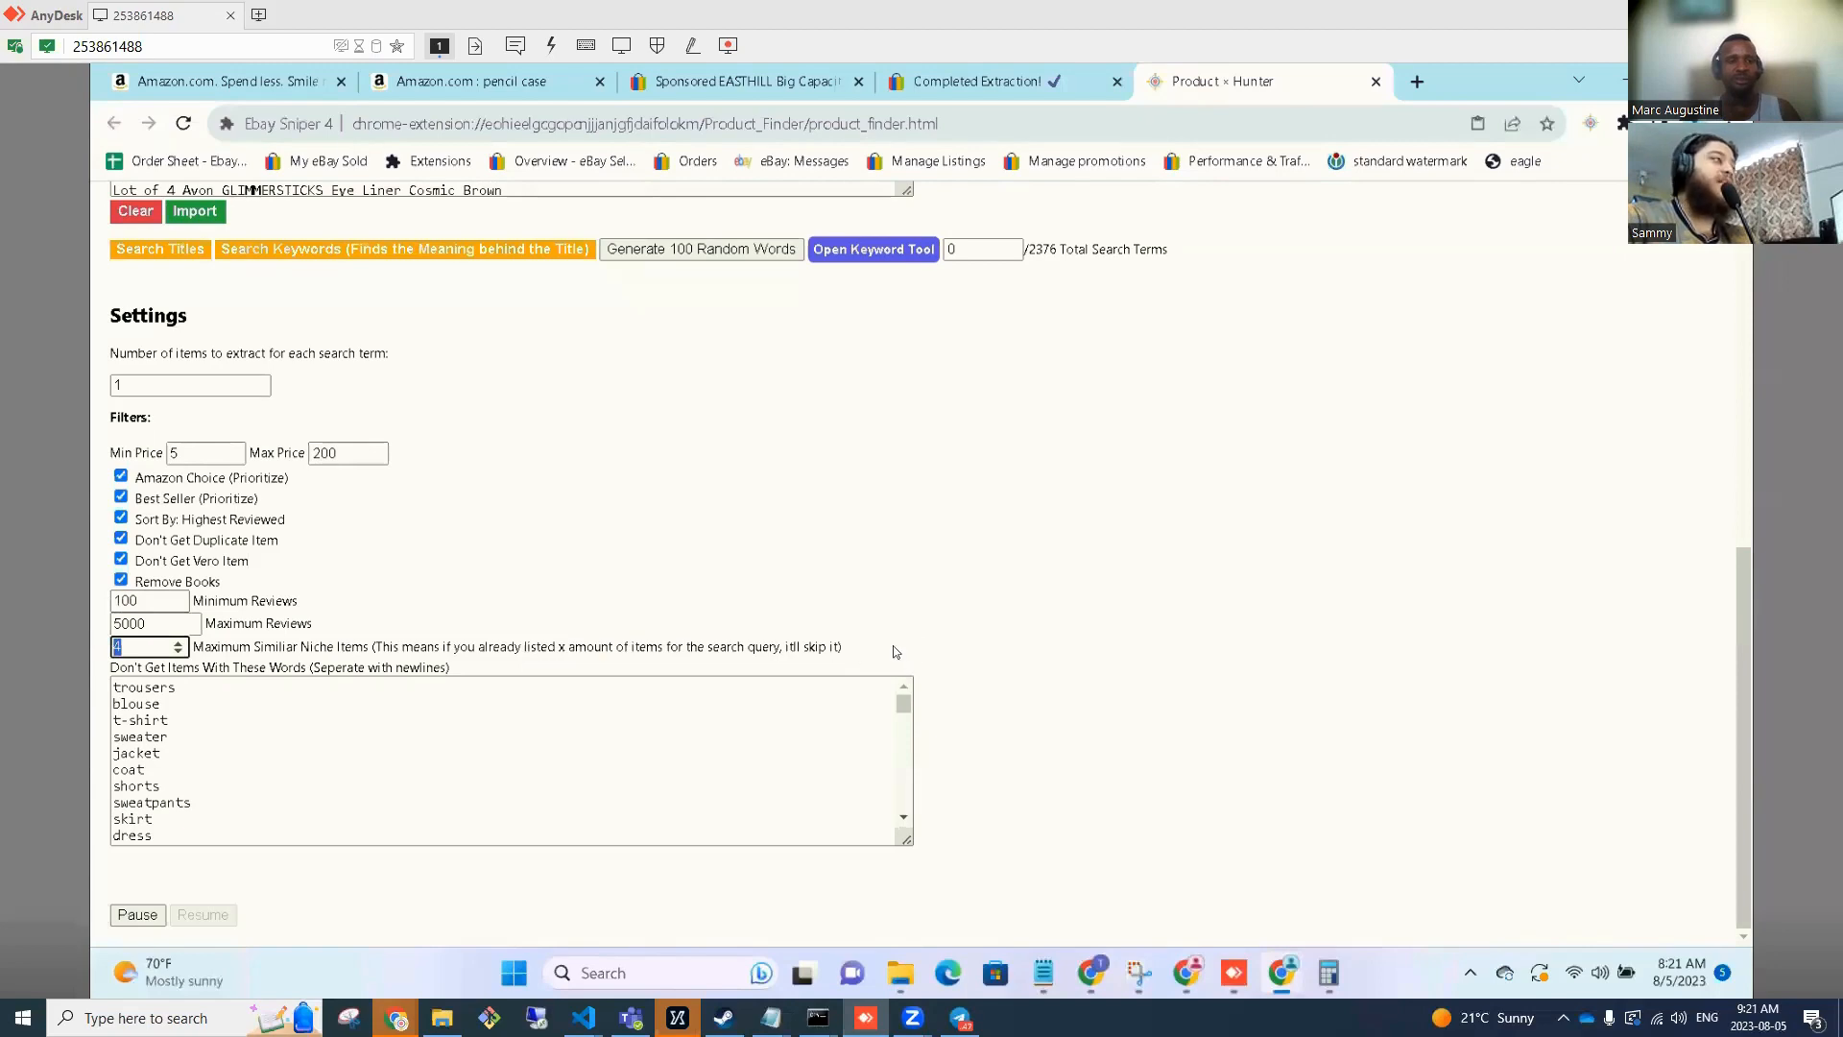
left_click(202, 389)
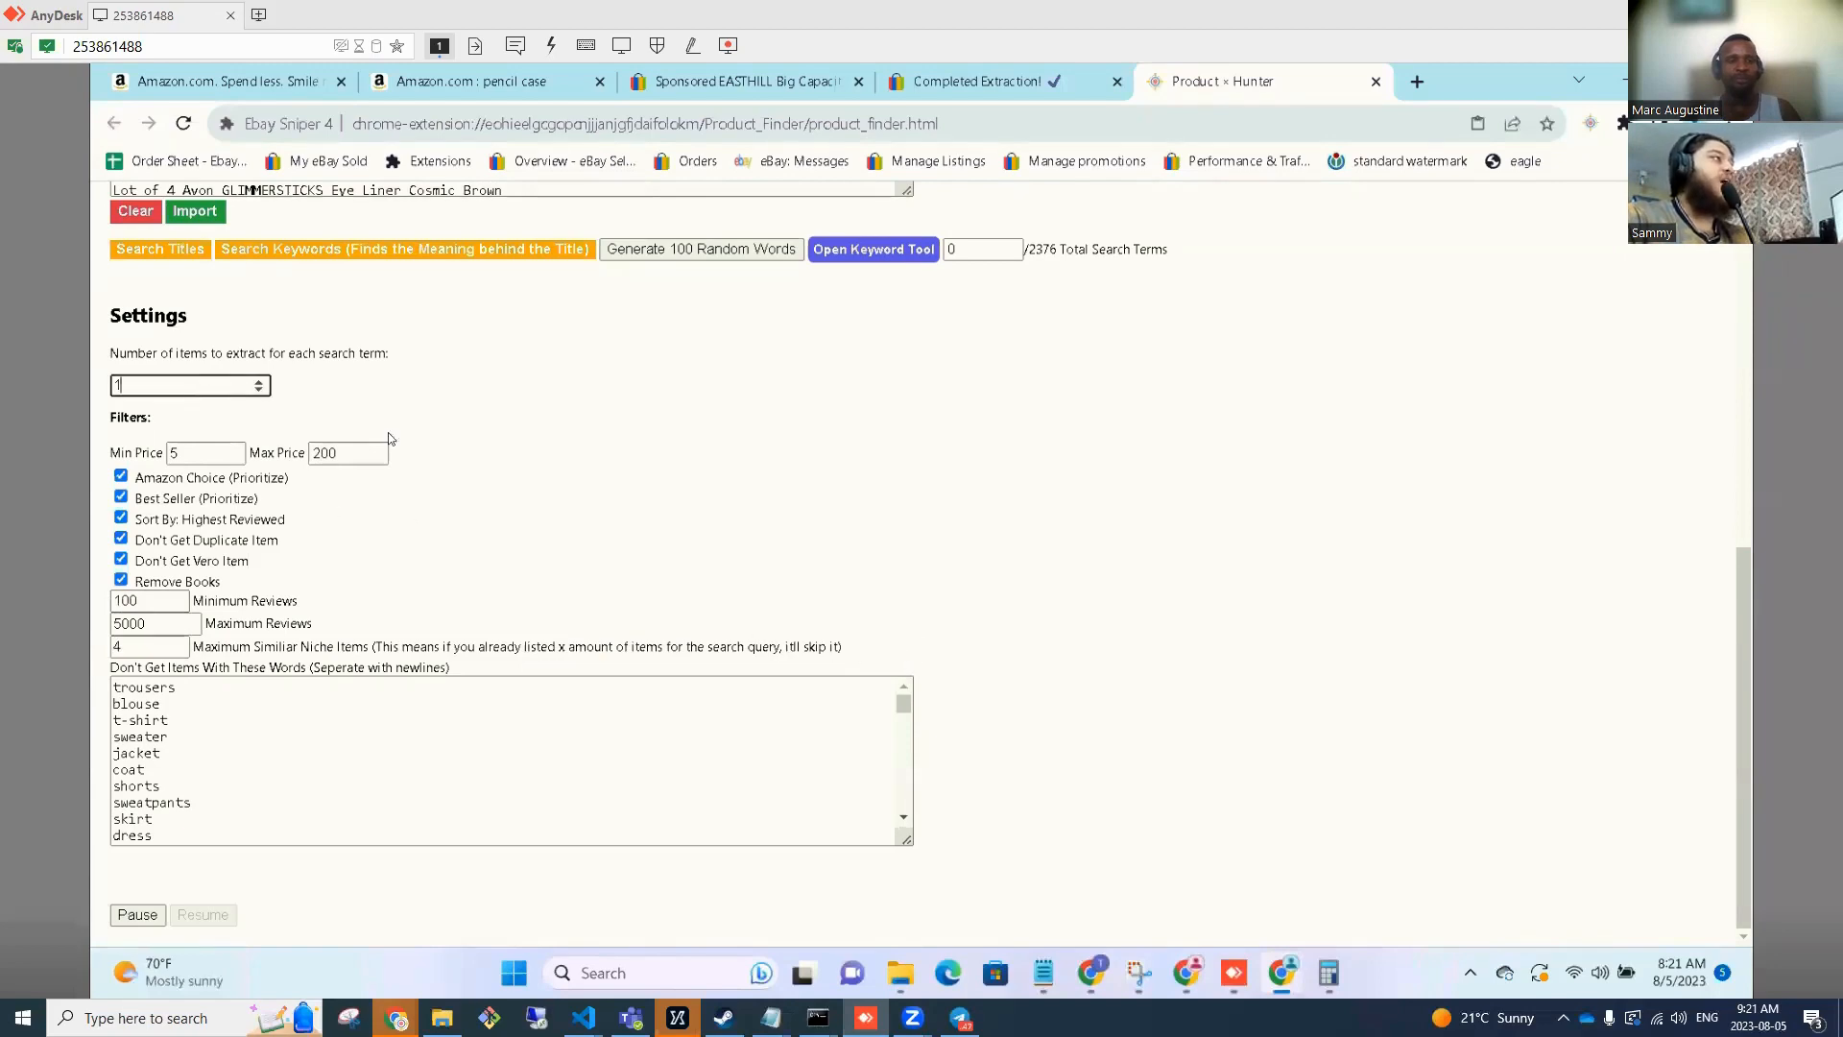
Start the Product Hunter search using the imported titles.
scroll(415, 437, "up", 3)
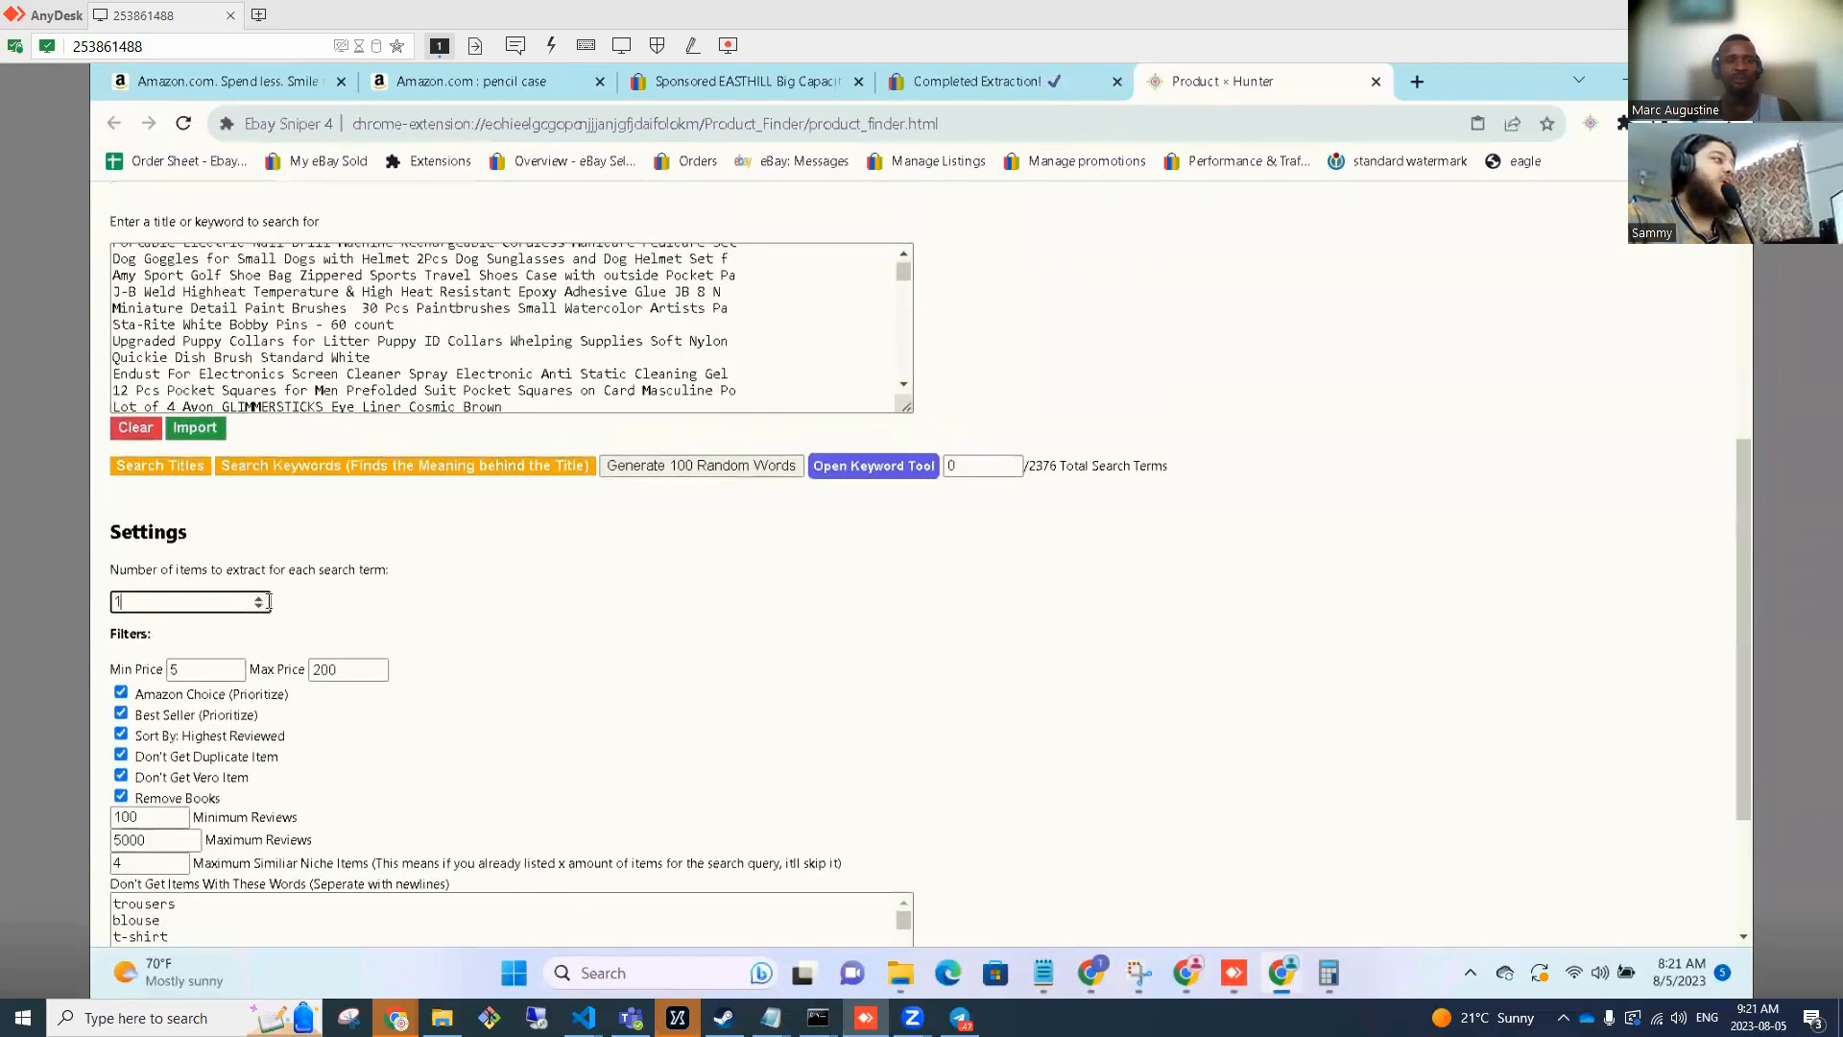
scroll(912, 615, "up", 3)
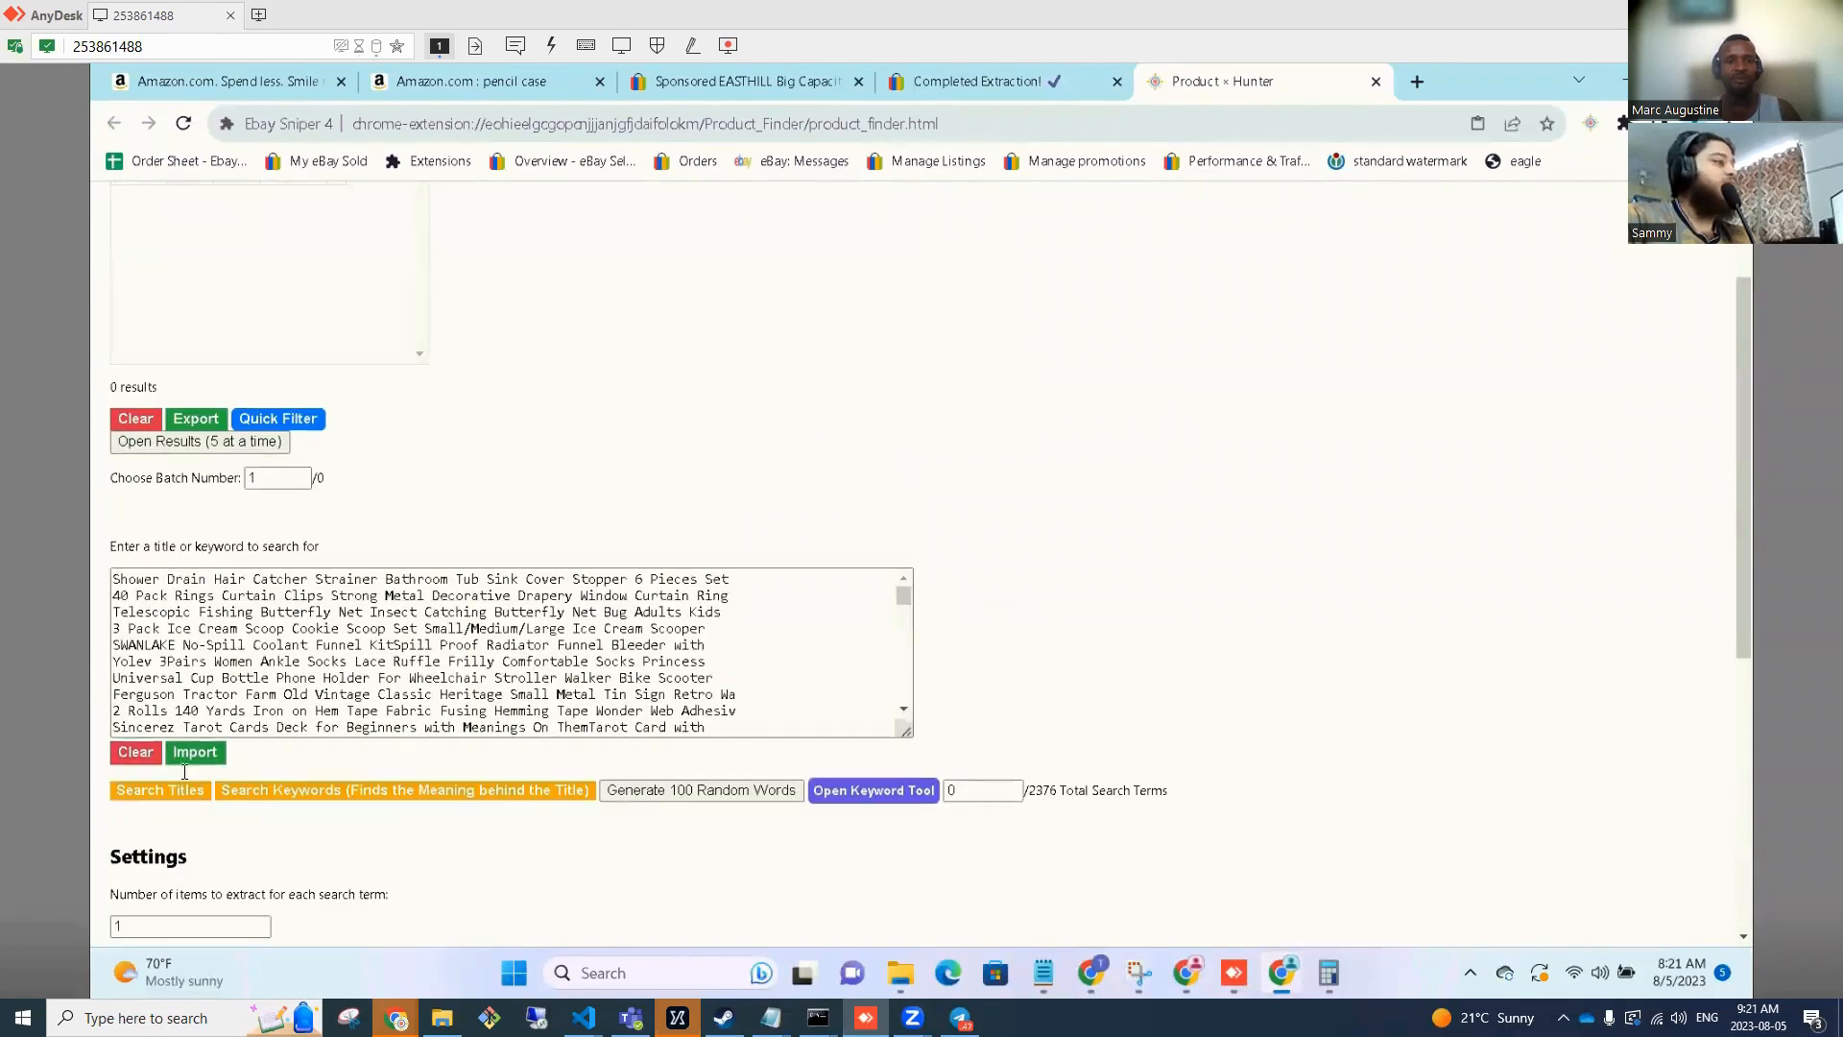
left_click(125, 797)
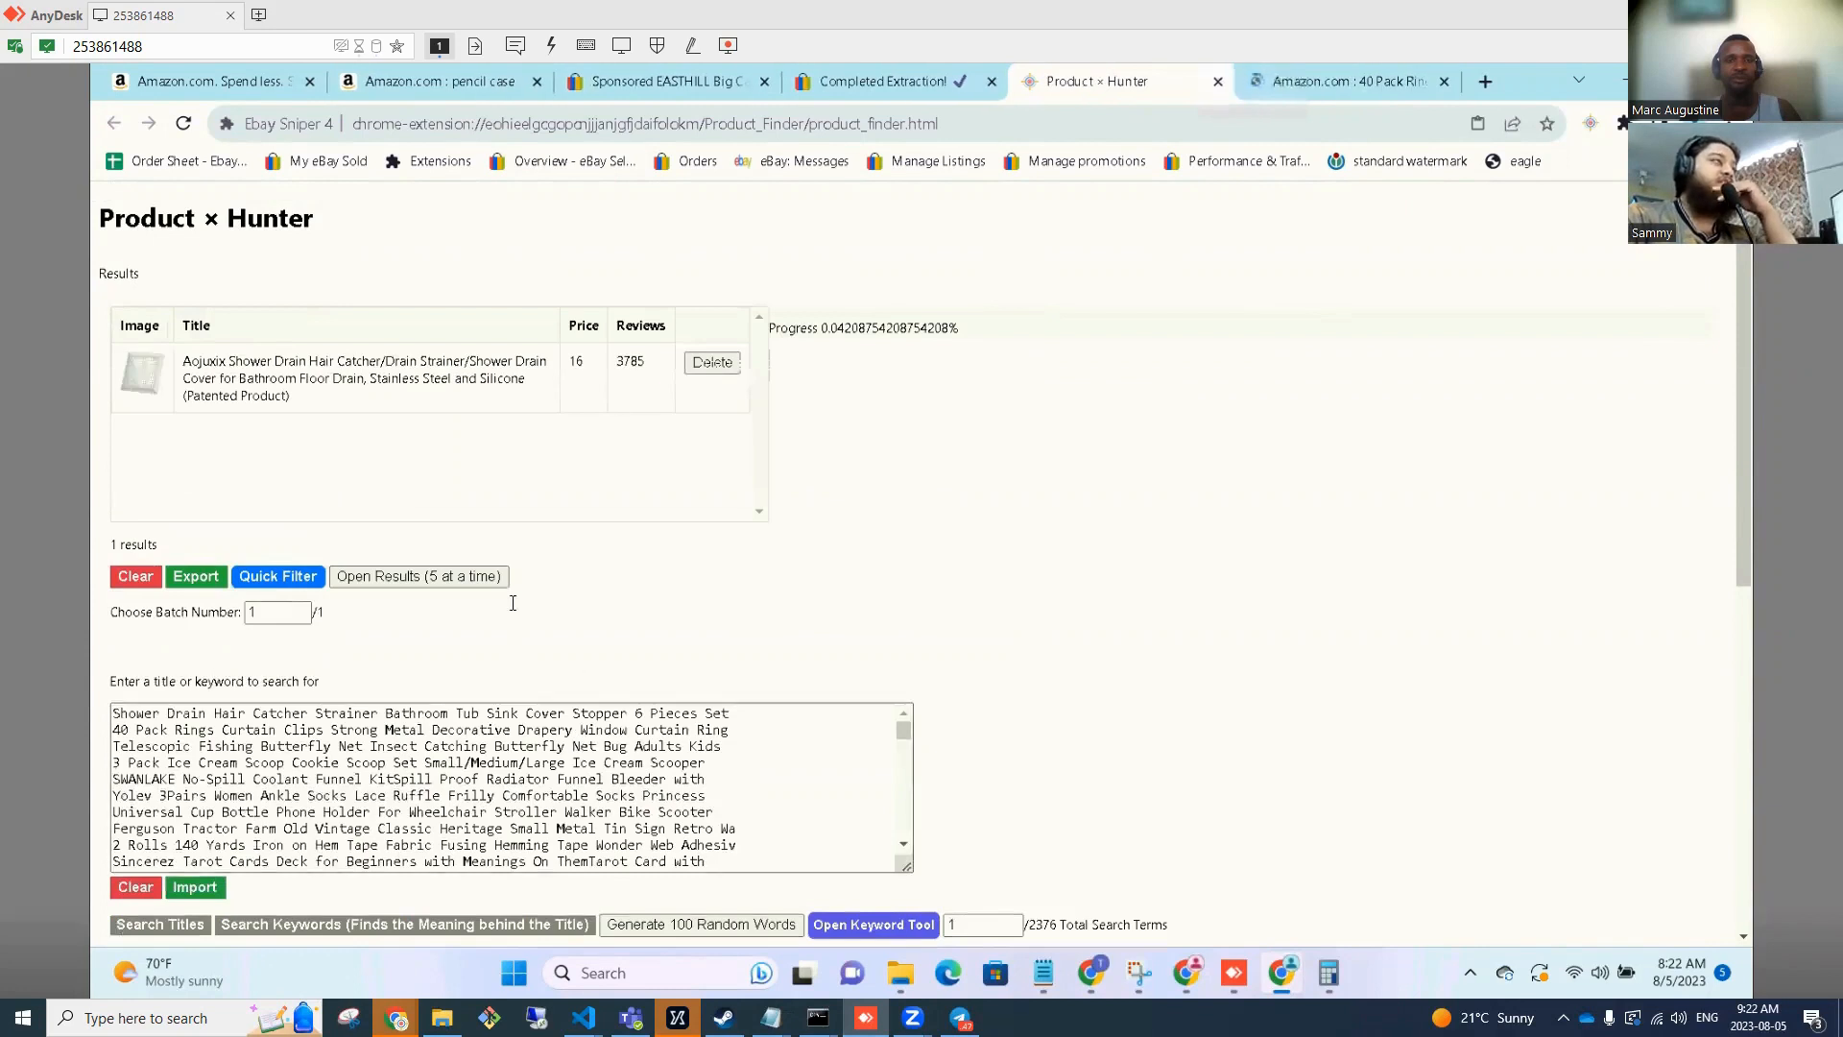
Review the first products found against the filter settings and highlight the total number of search terms.
left_click_drag(211, 361, 288, 408)
scroll(287, 432, "down", 7)
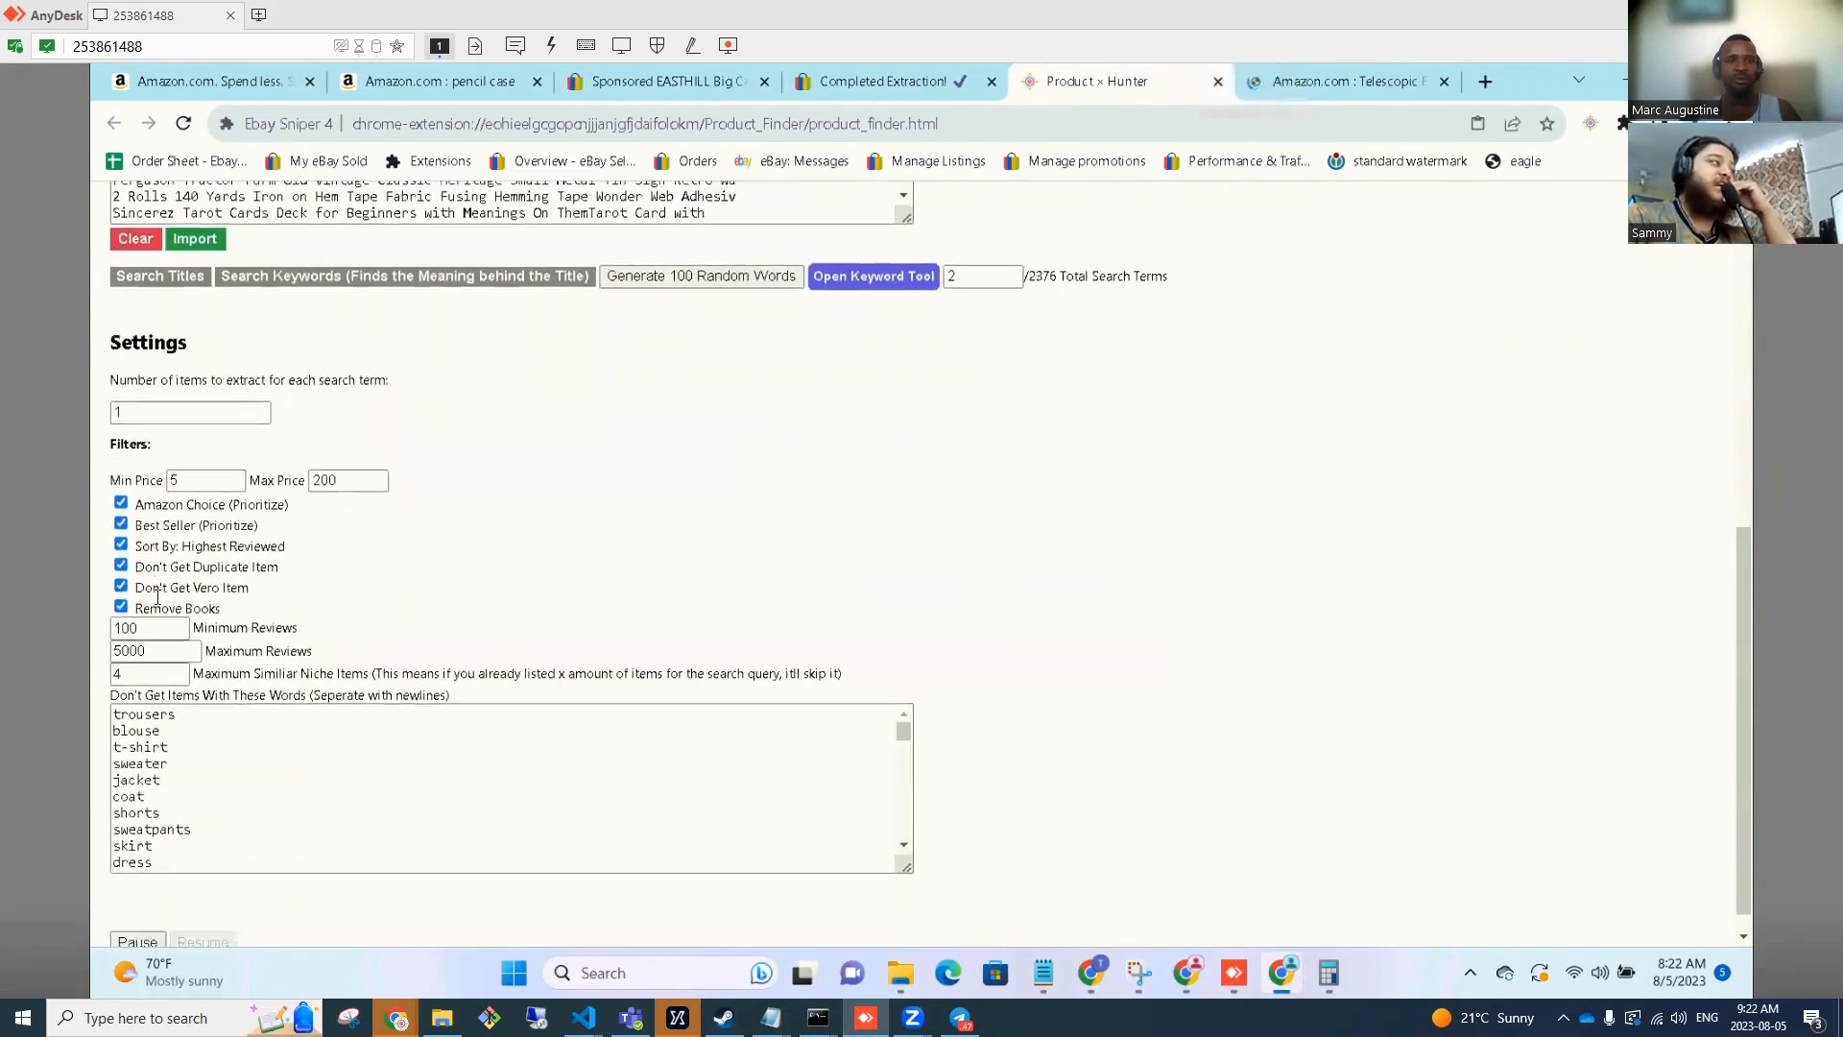
scroll(1113, 672, "up", 7)
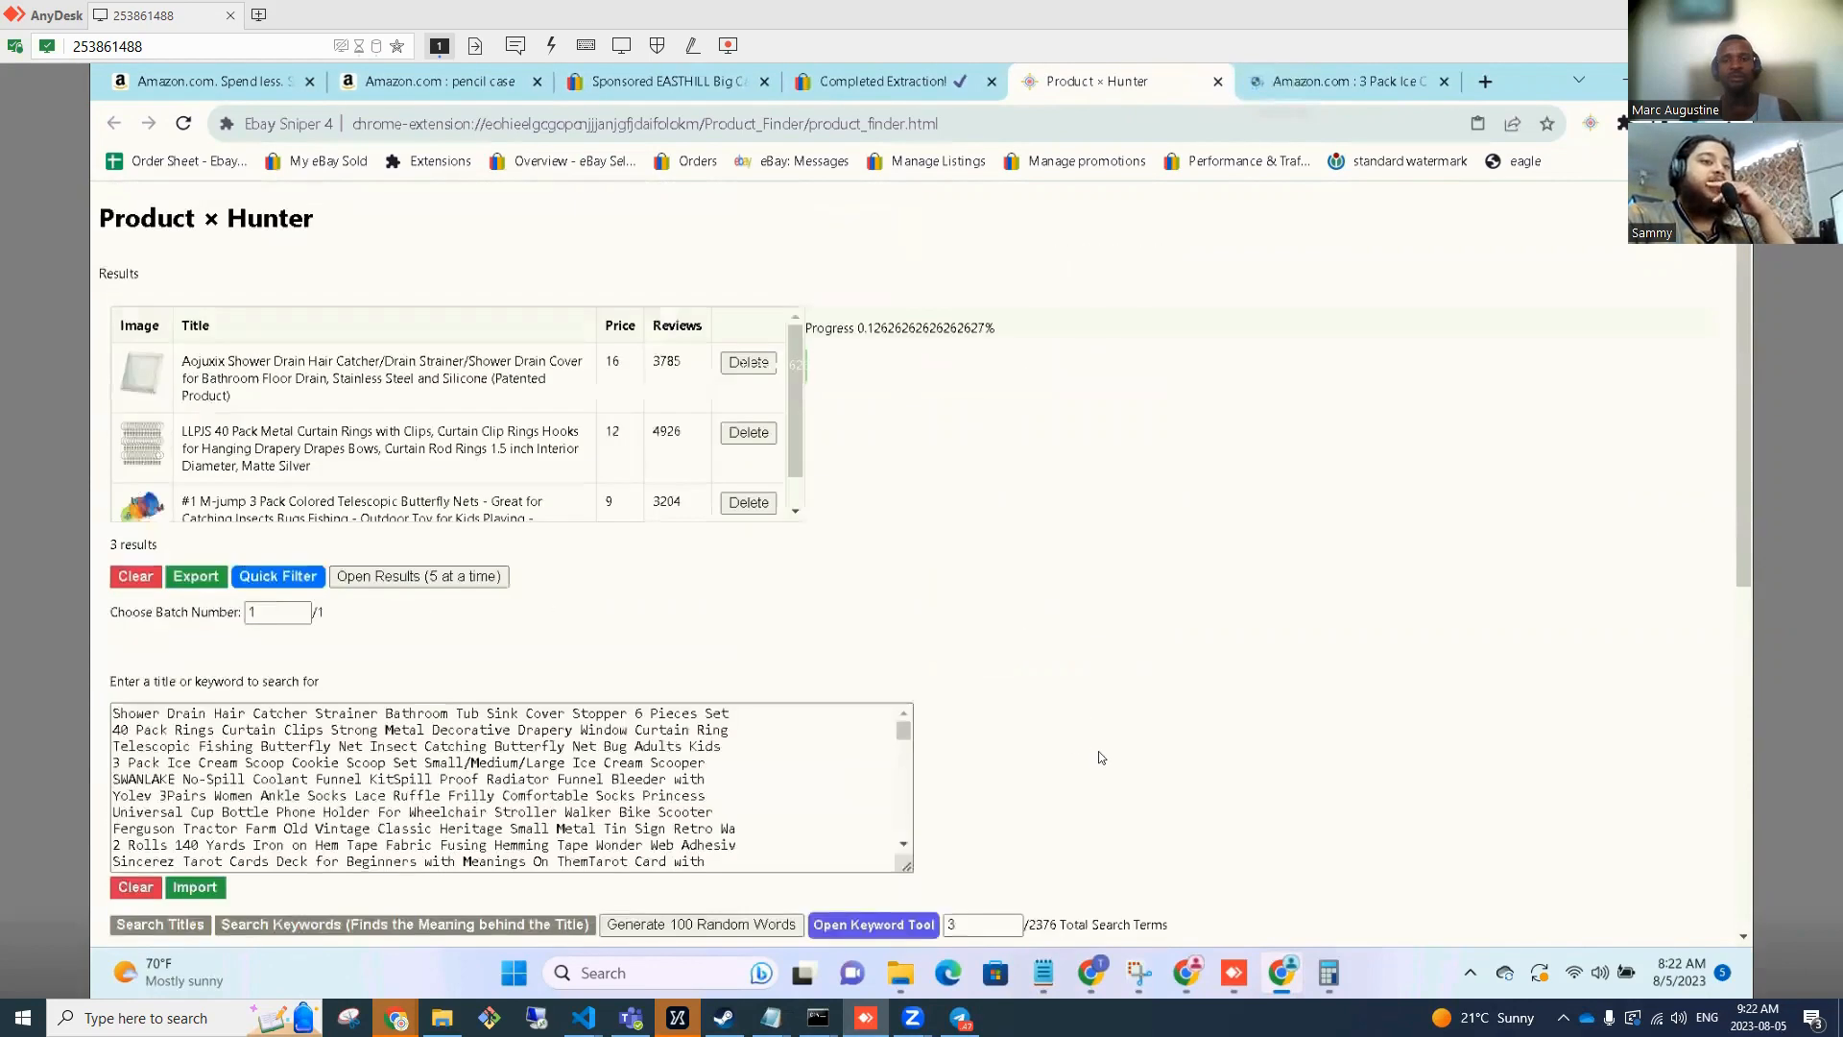
scroll(1114, 778, "down", 1)
left_click_drag(1167, 816, 1029, 816)
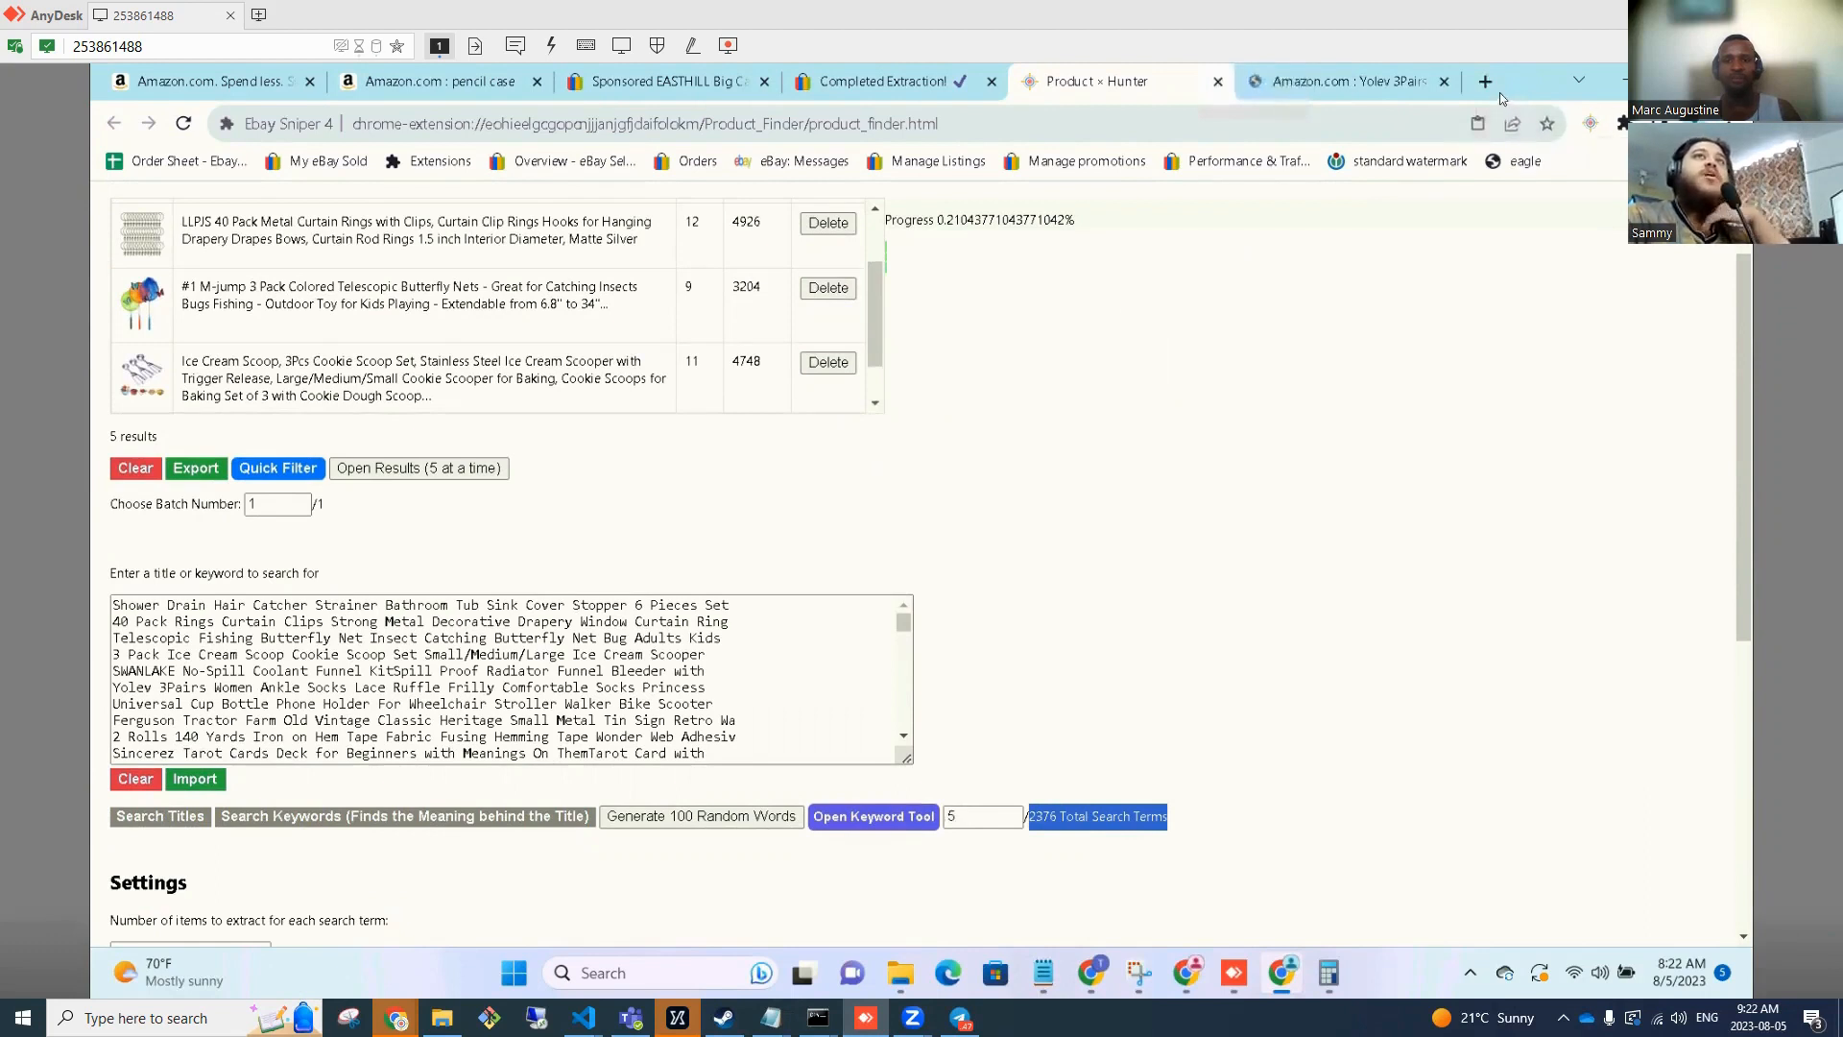
Review the Ebay Sniper extension's markup, end price, listing options and ultimate features, then close its settings.
left_click(1591, 123)
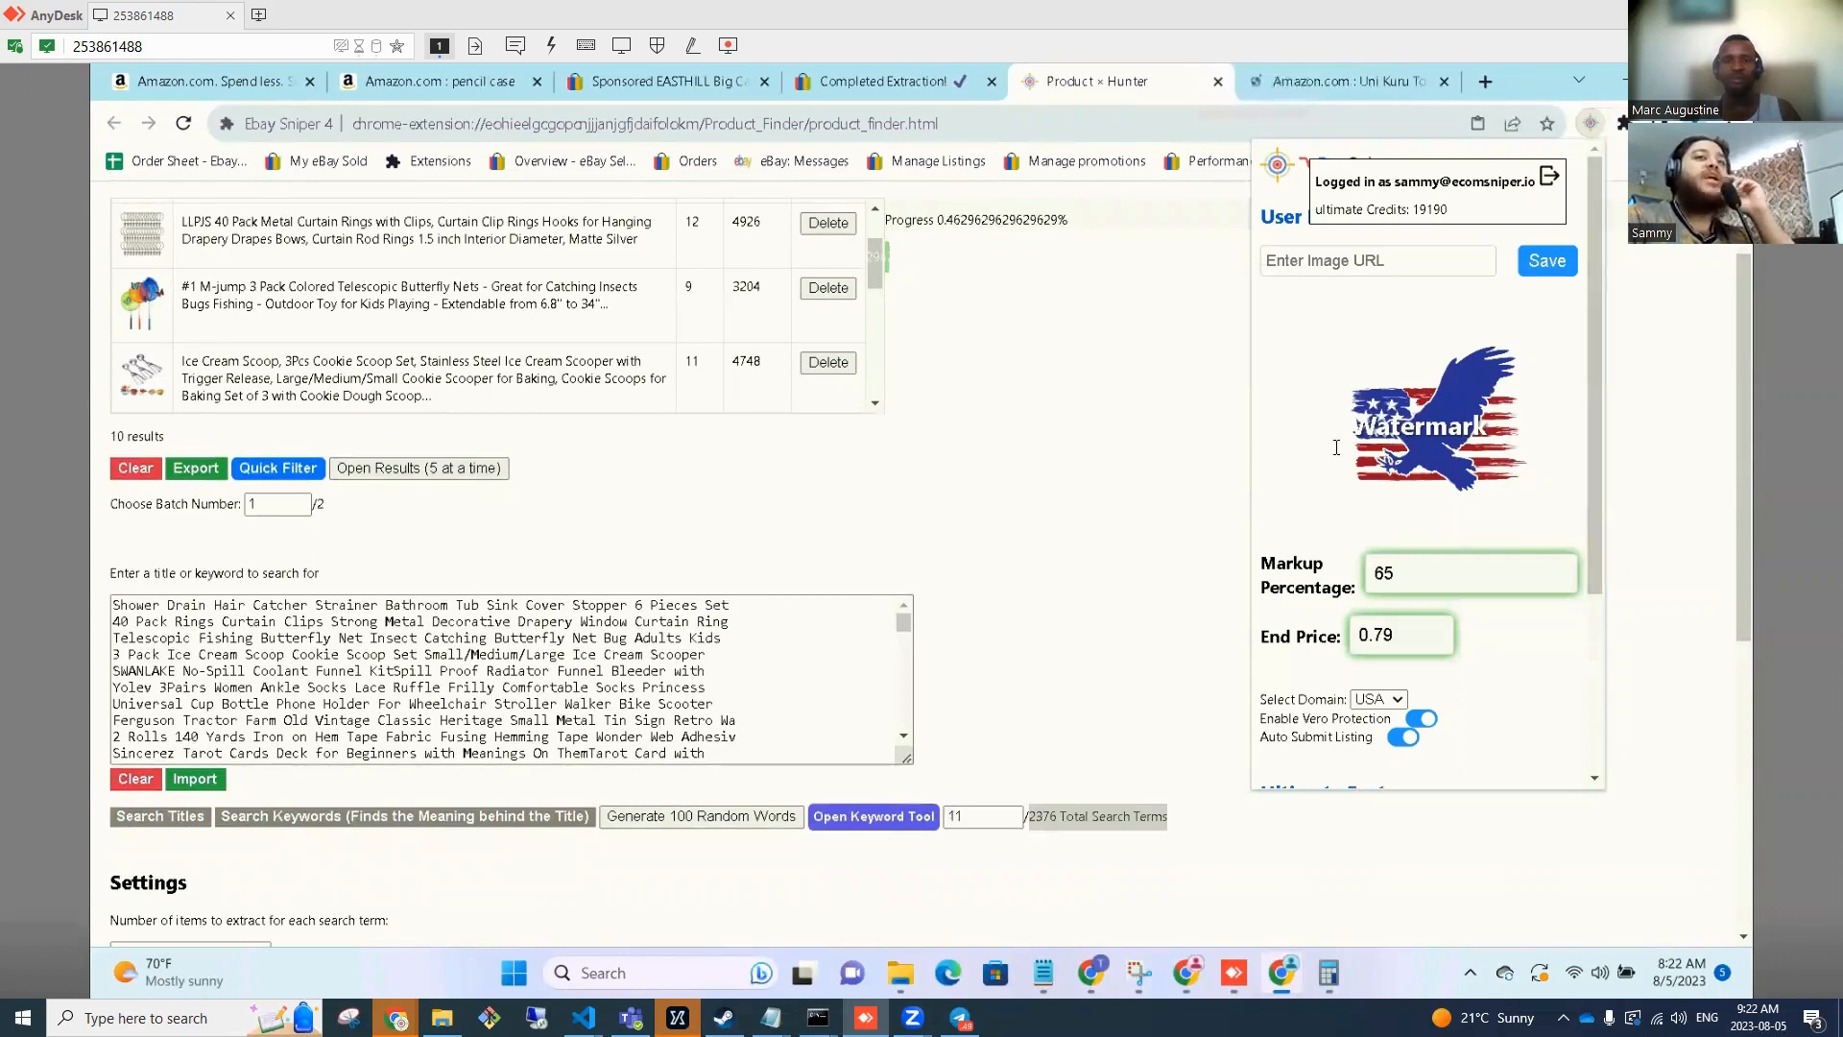
scroll(1336, 447, "down", 3)
scroll(1443, 473, "up", 3)
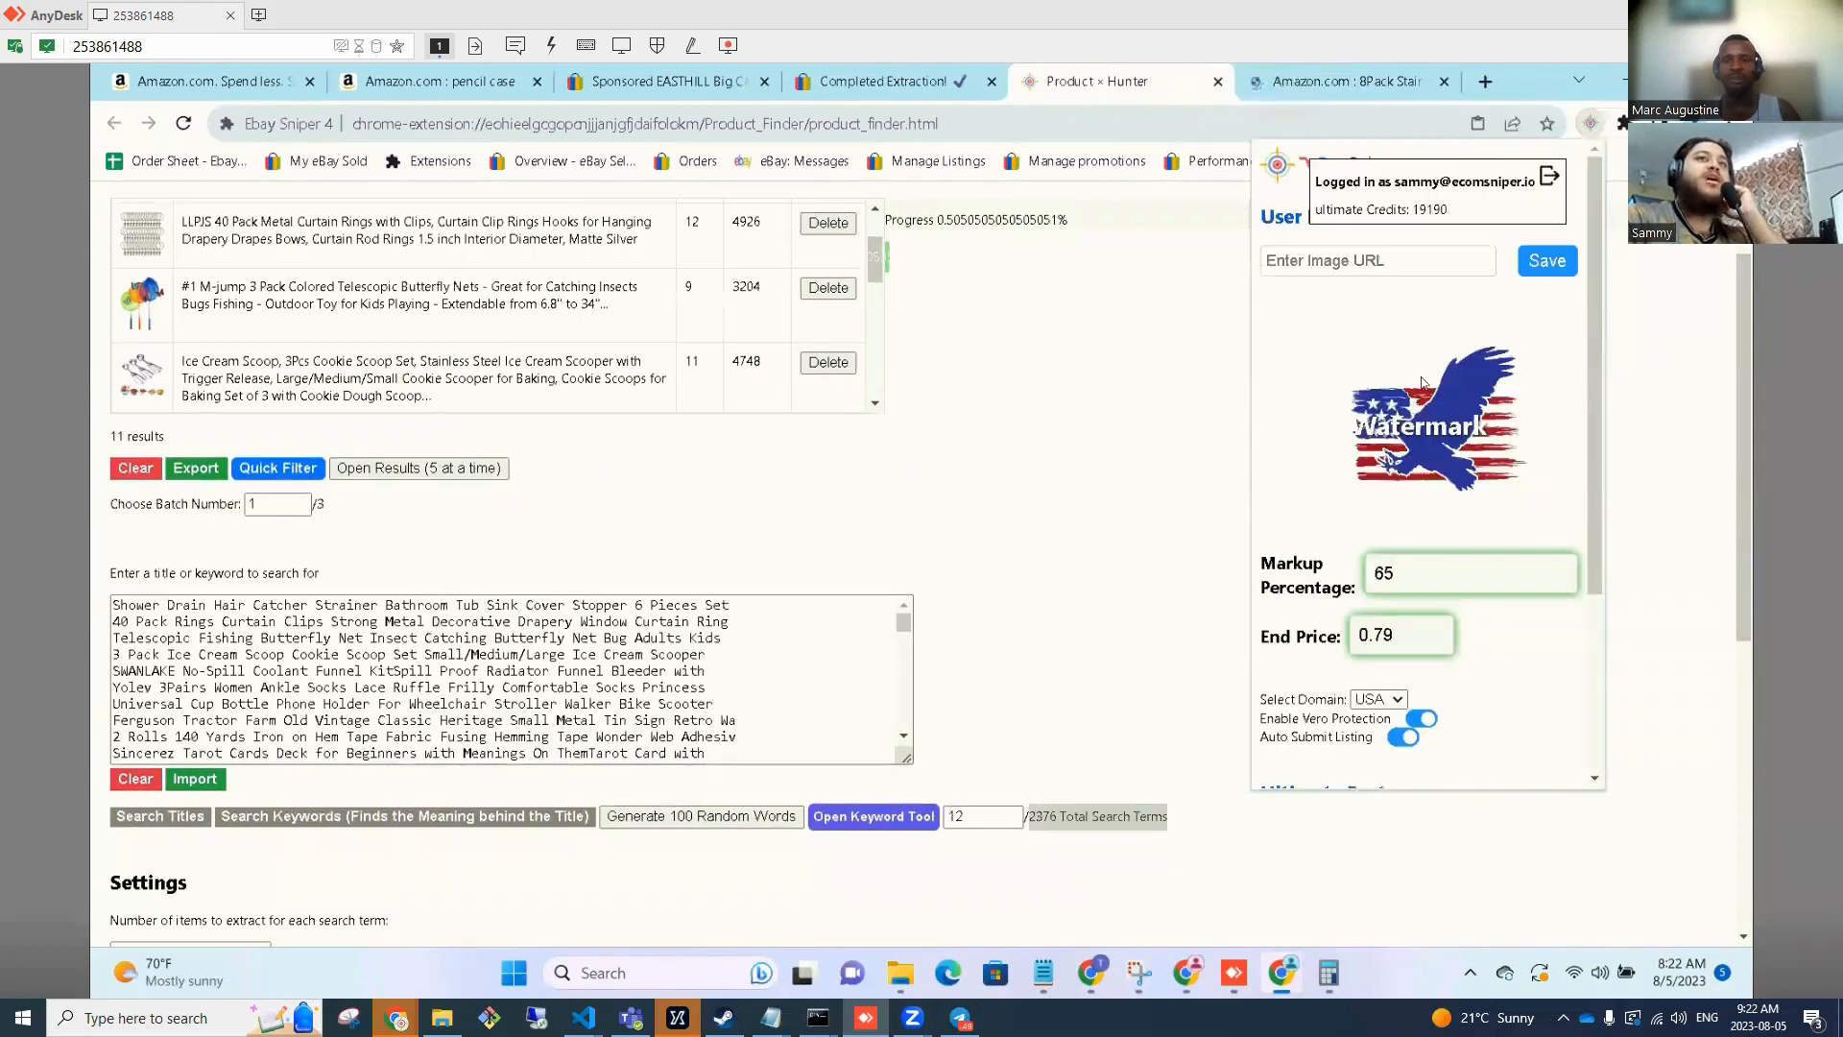
scroll(1361, 510, "down", 3)
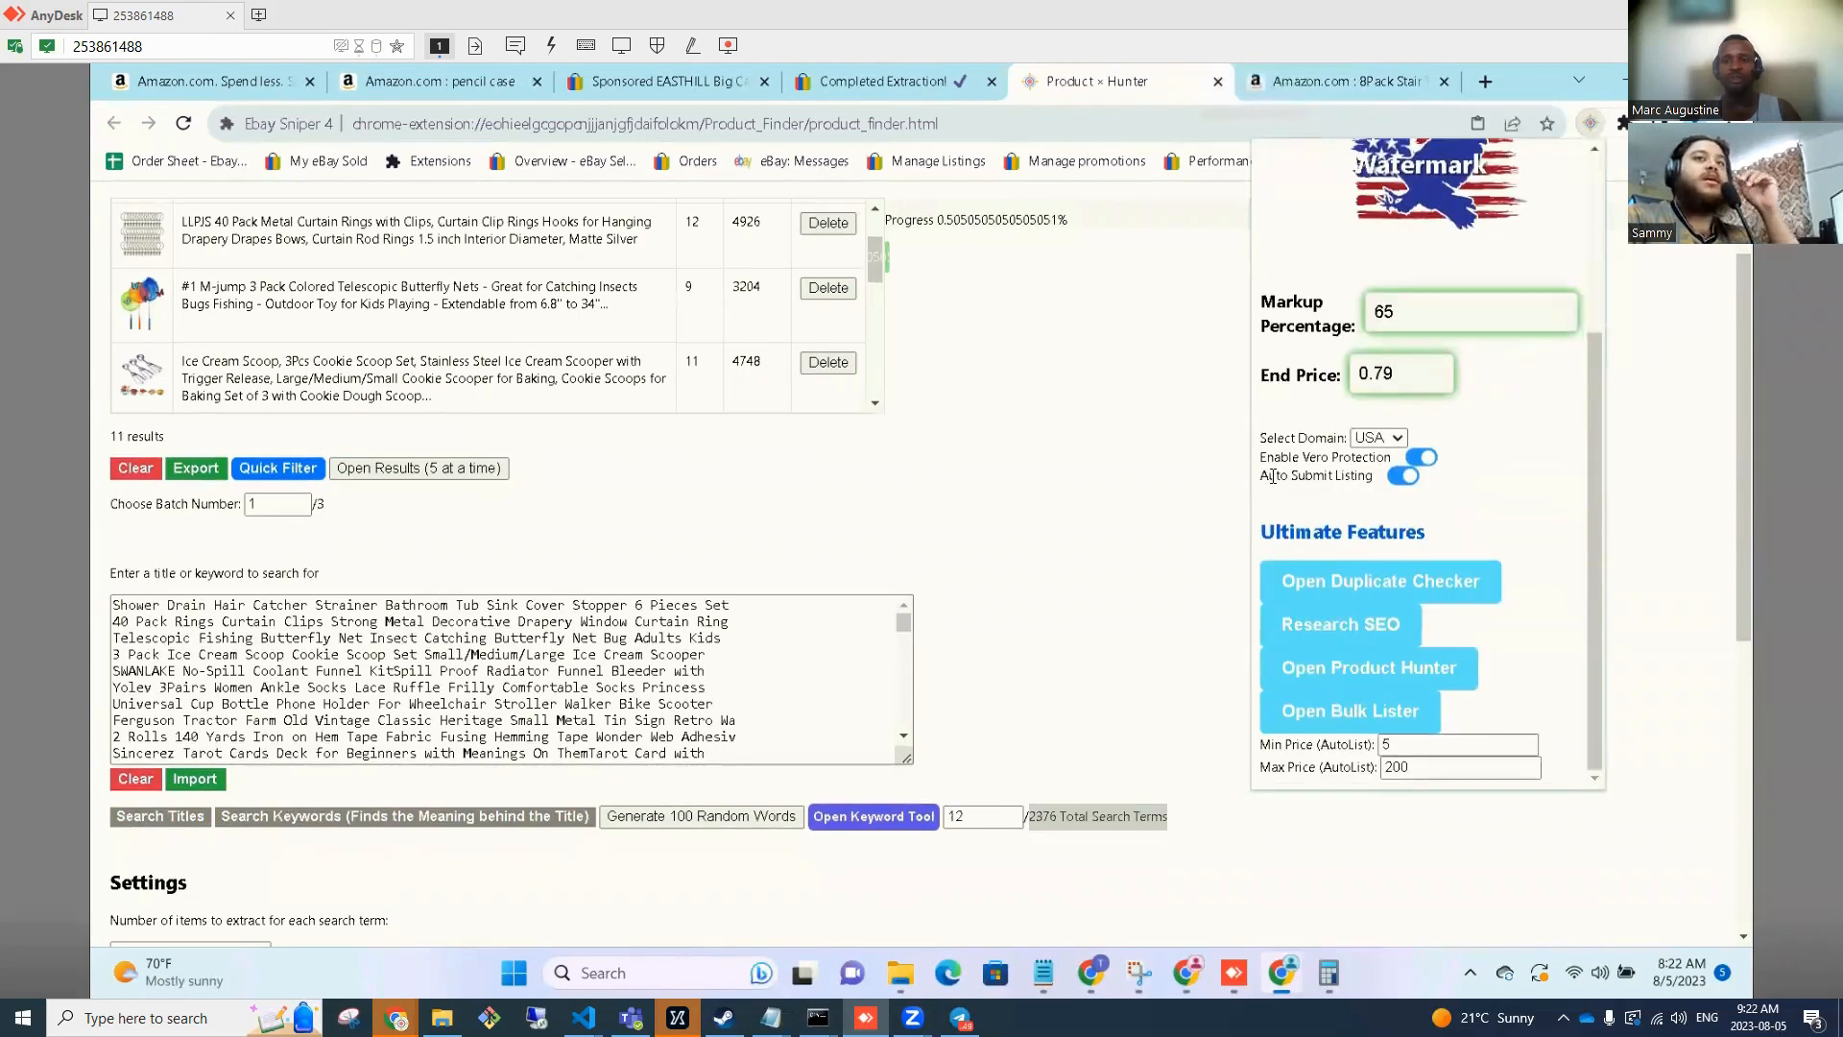
scroll(1274, 426, "up", 3)
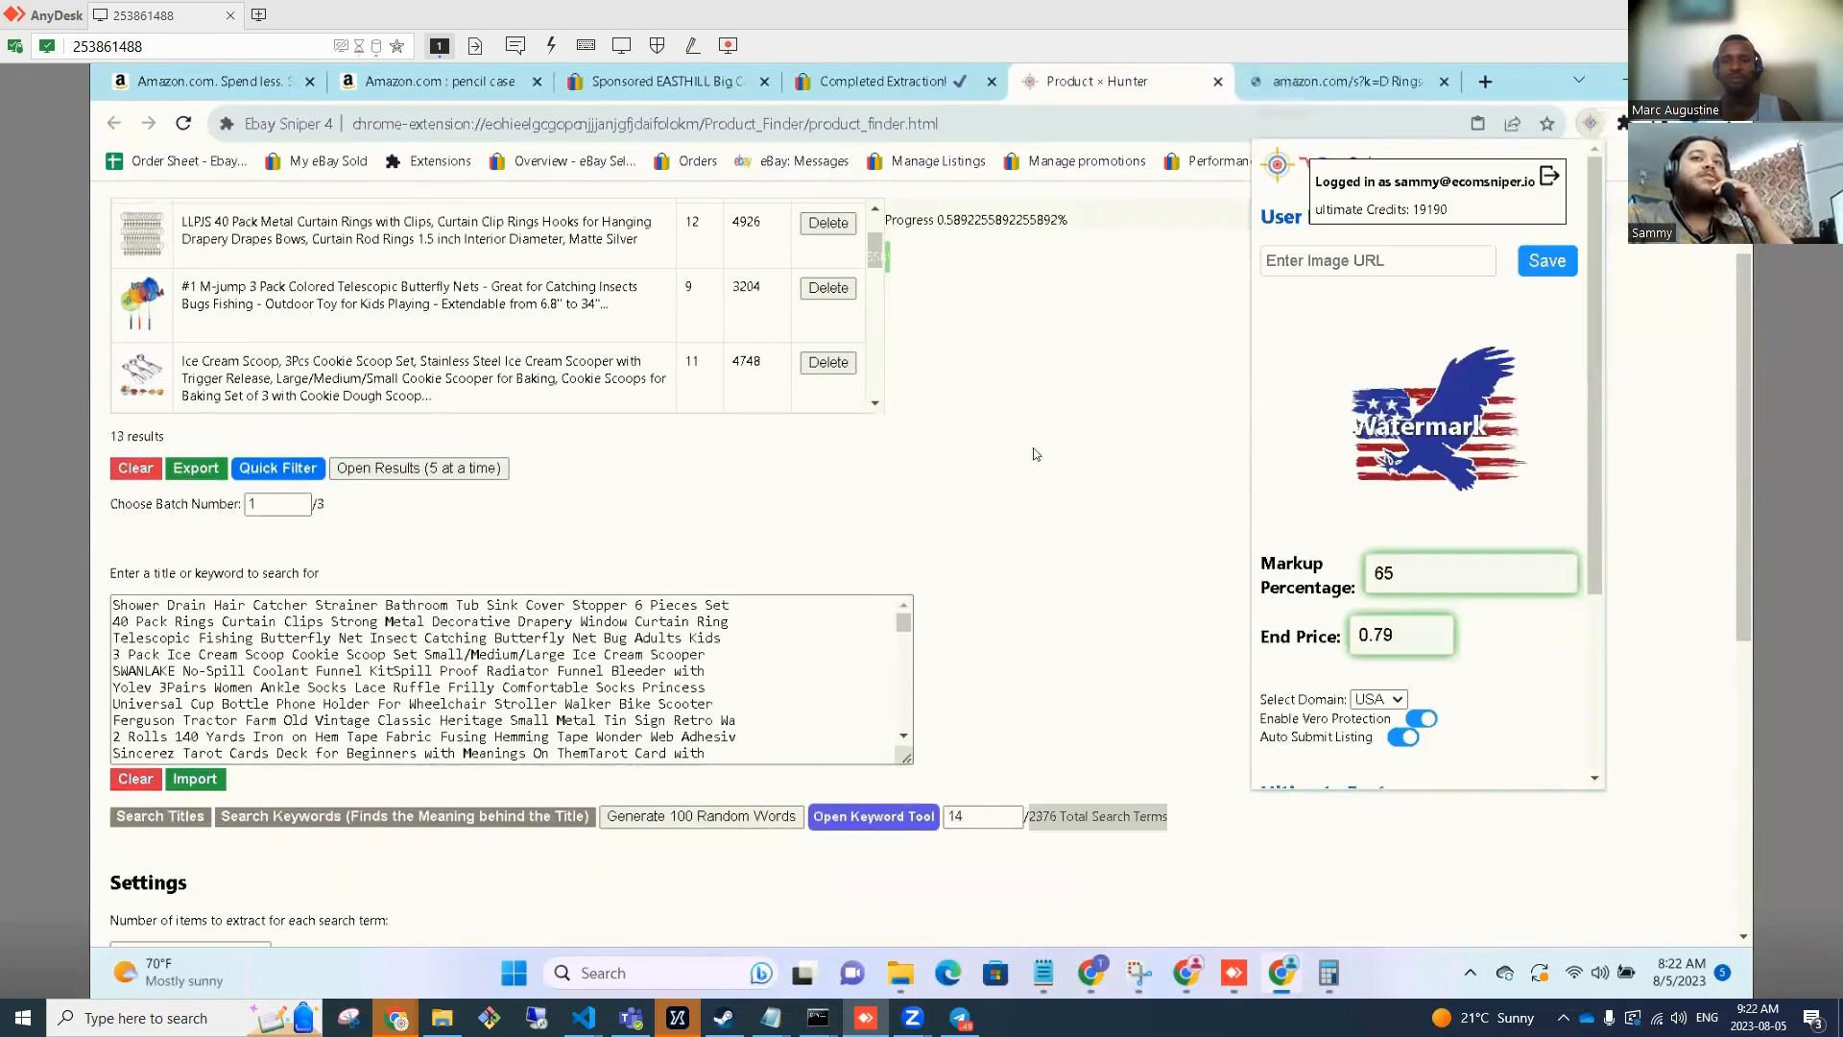
left_click(642, 186)
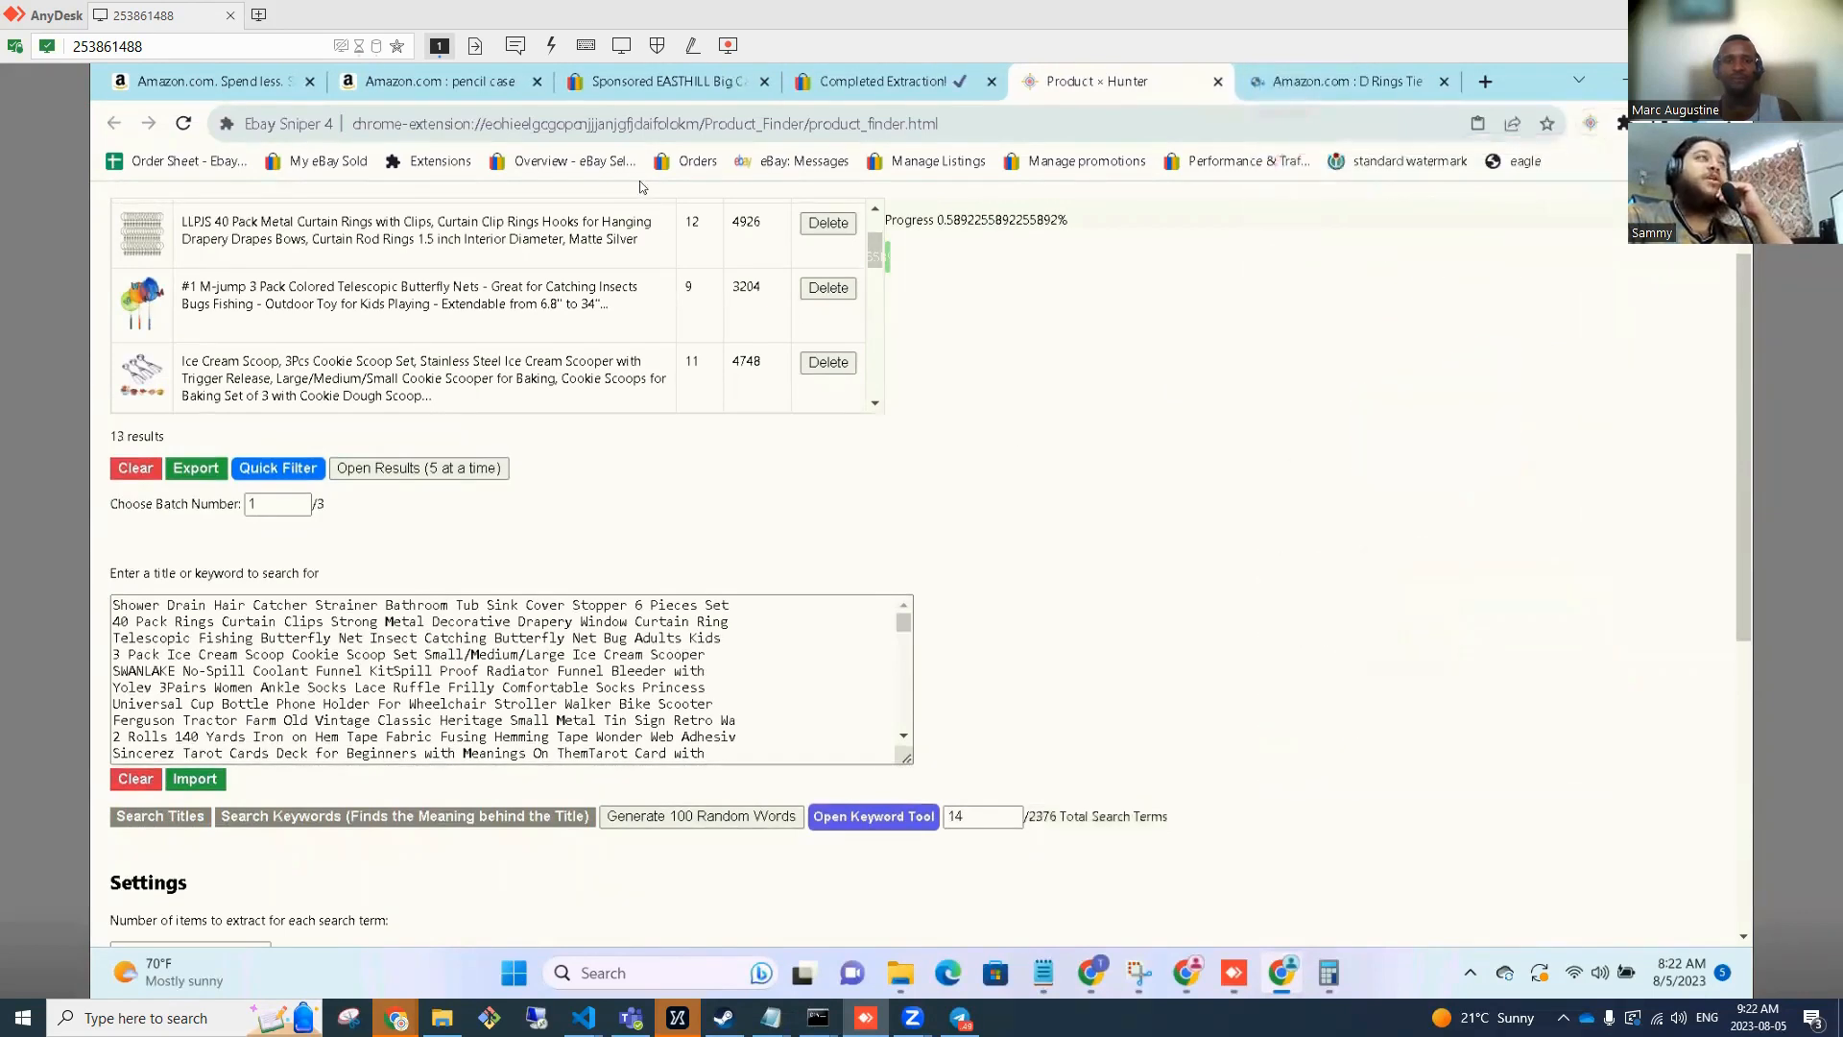
Switch to the eBay sold items page and open the account's Selling page from there.
left_click(606, 81)
left_click(317, 163)
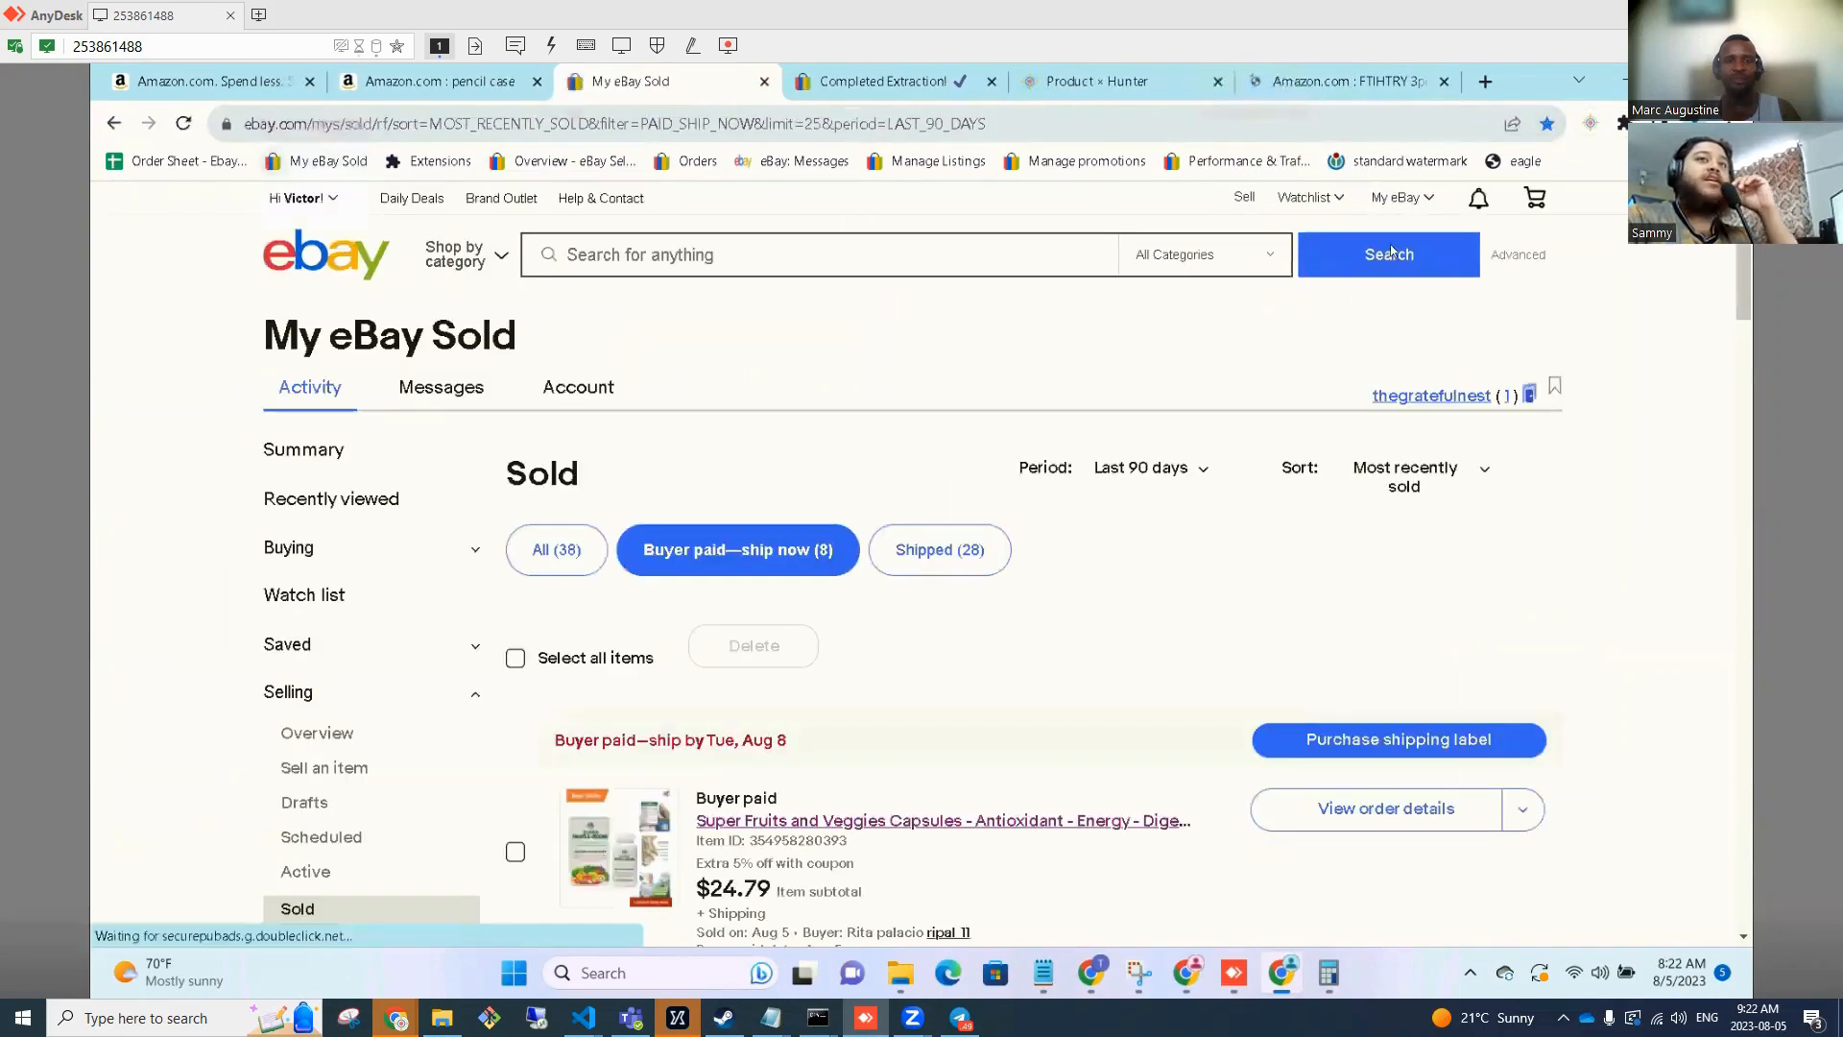
mouse_move(1424, 199)
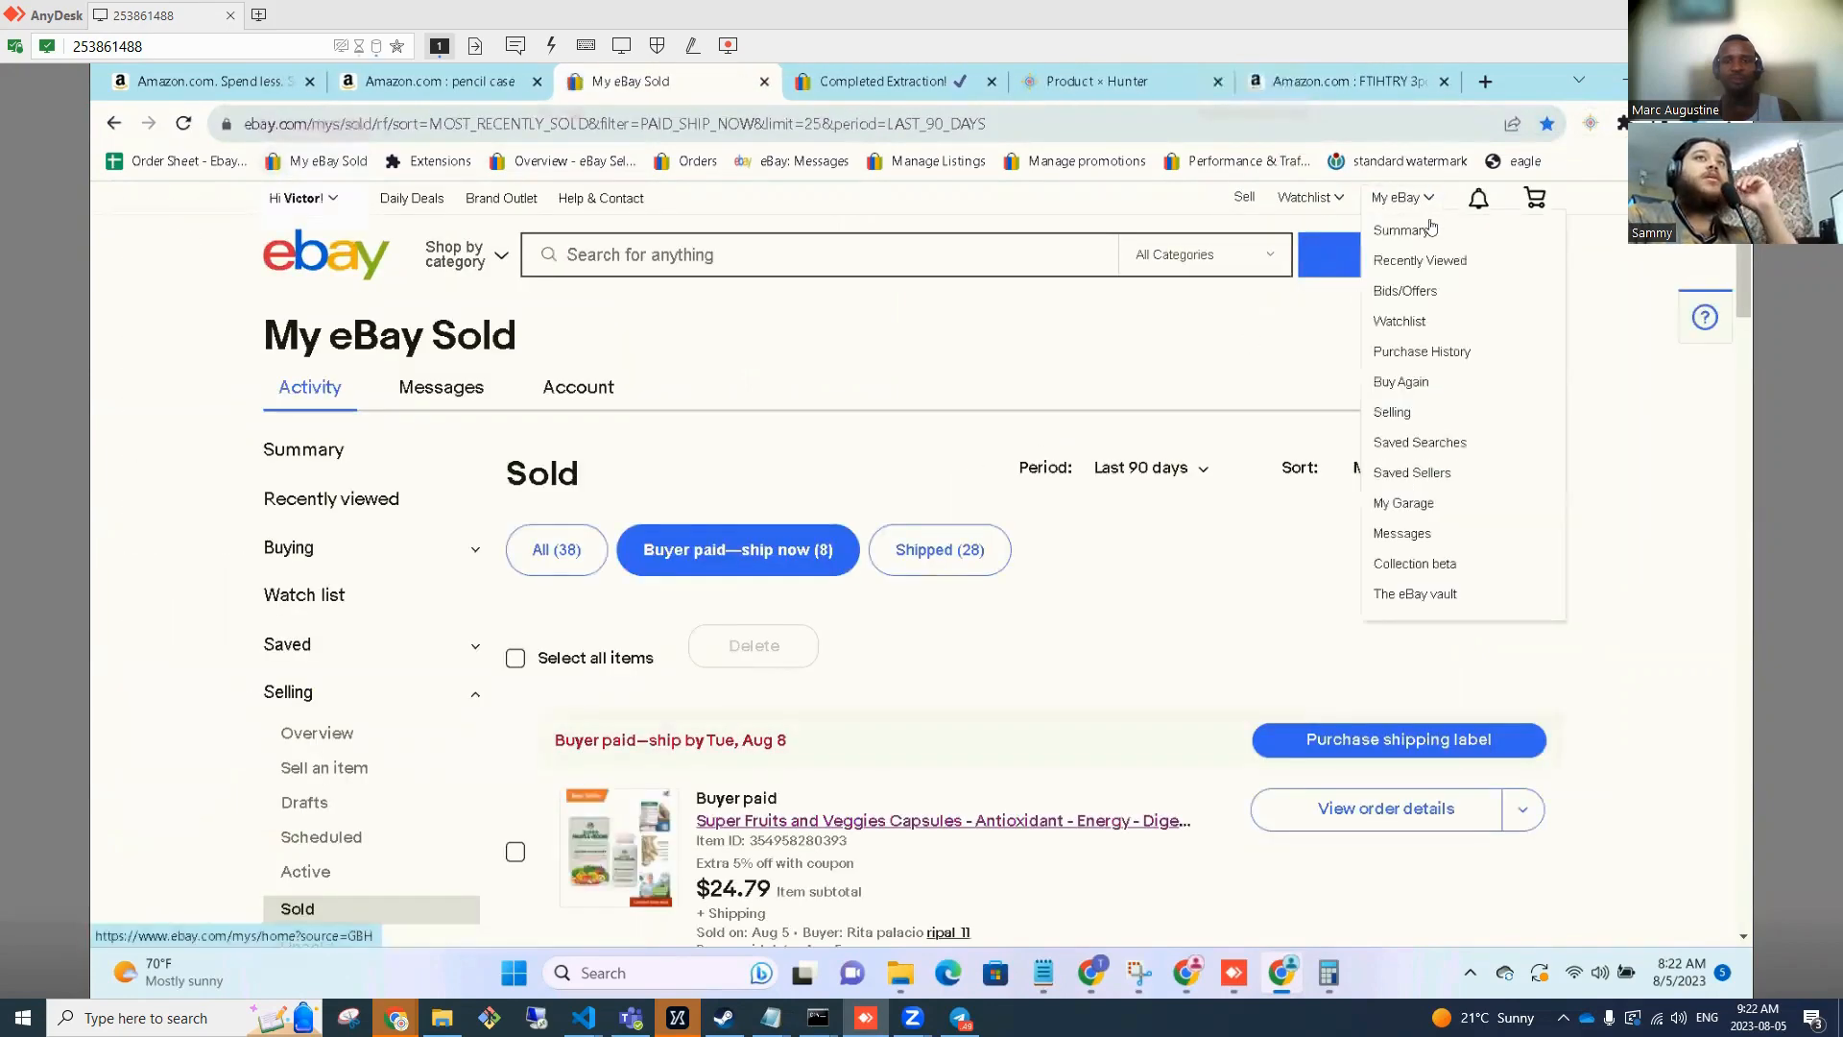
left_click(1428, 425)
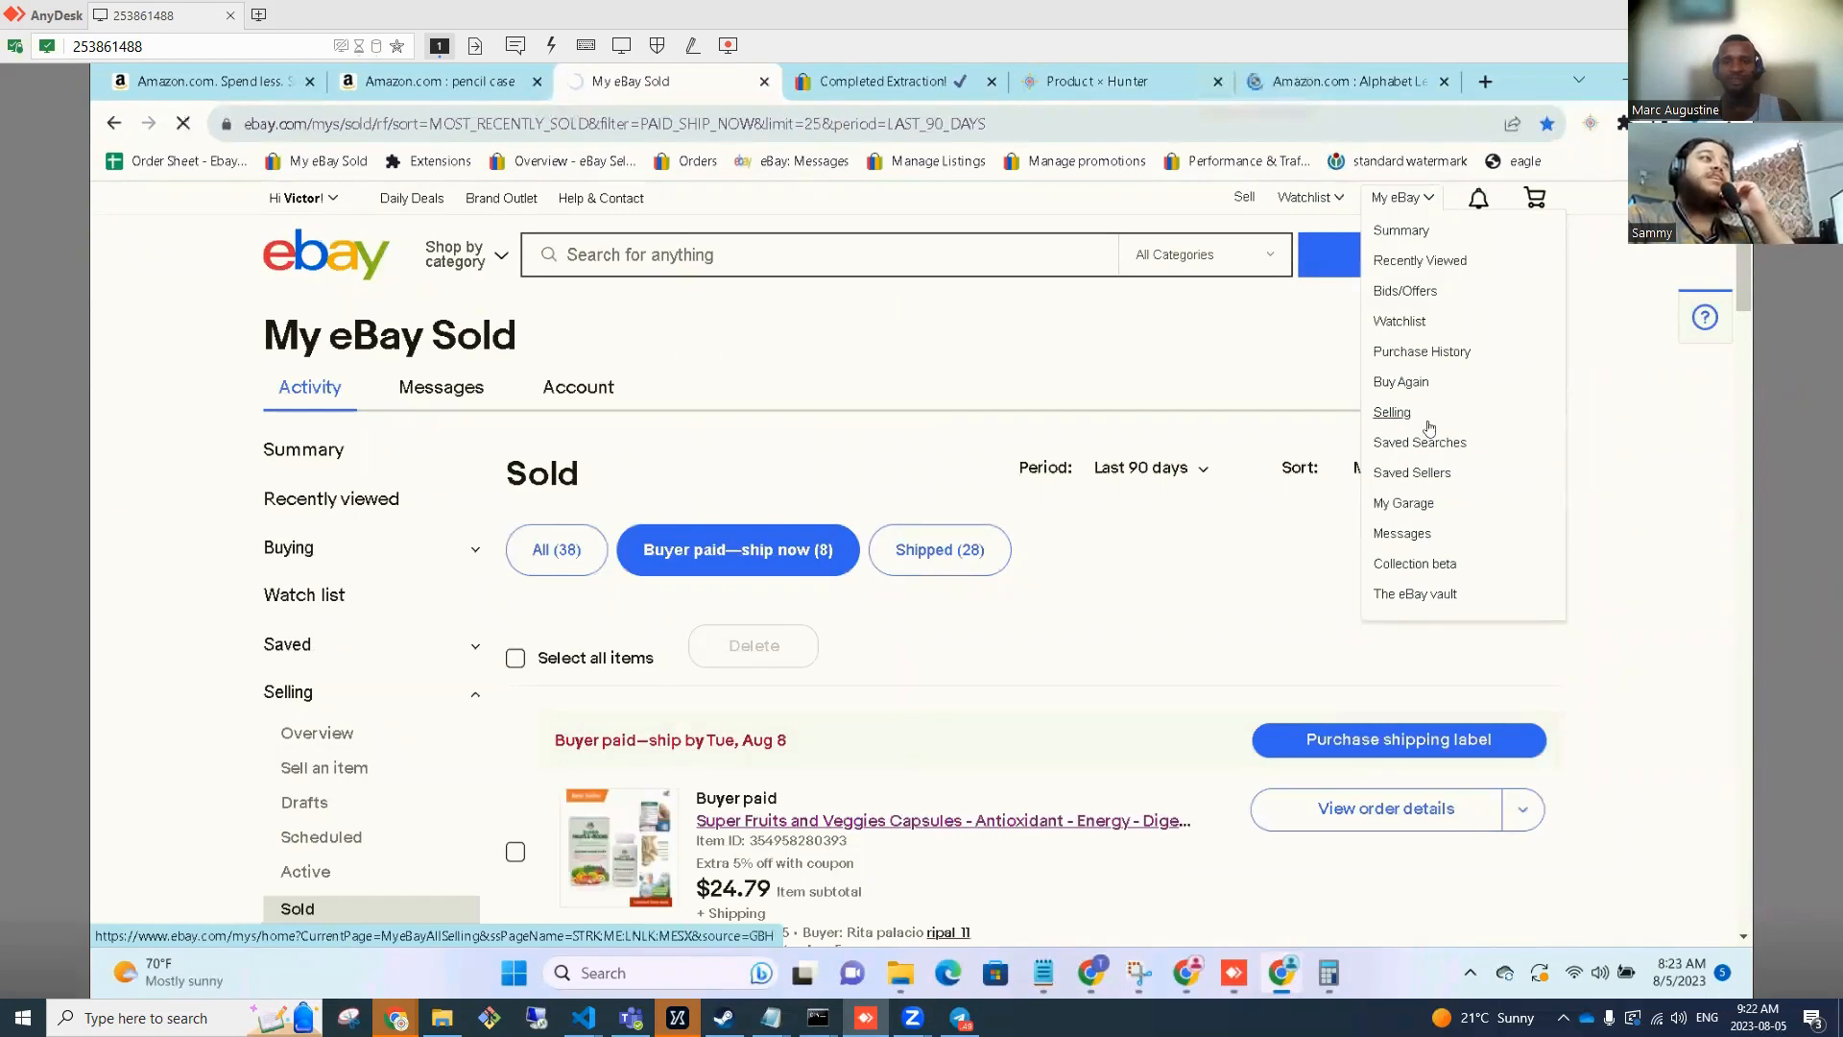